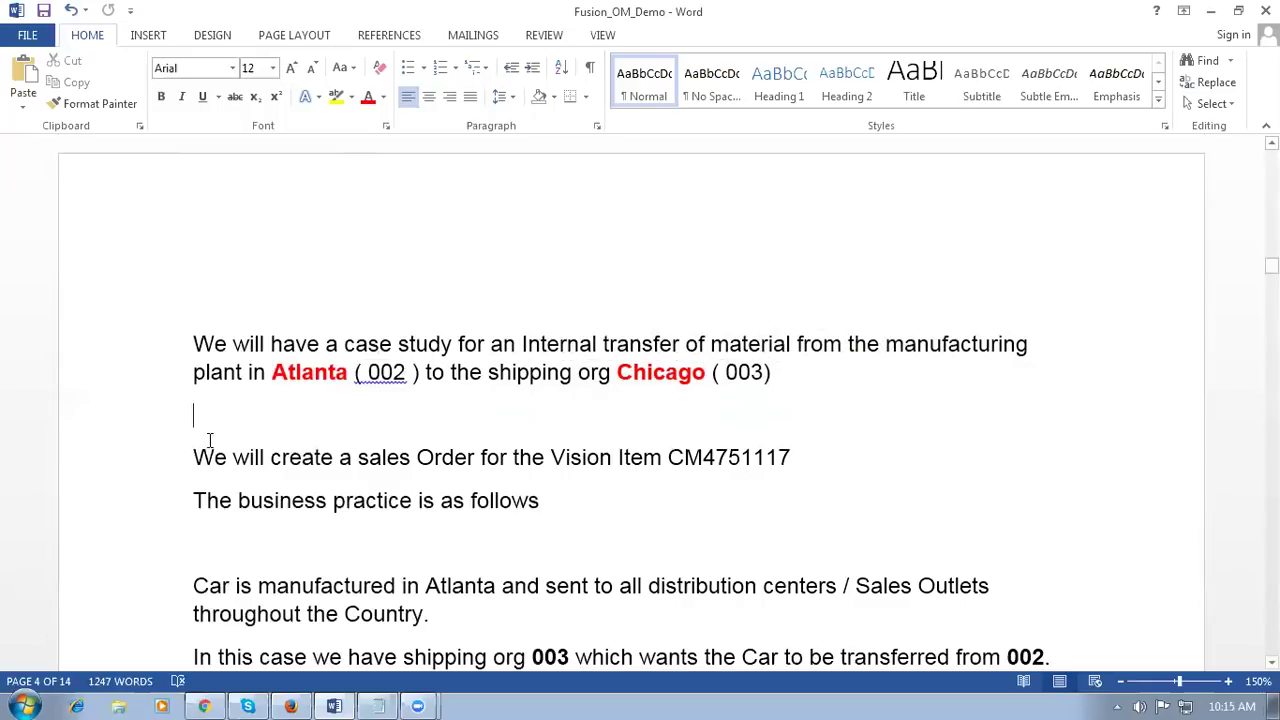
Step: Highlight Atlanta (002), Chicago (003) and item CM4751117 in the Word case-study notes, then return to the browser
drag(279, 371, 408, 376)
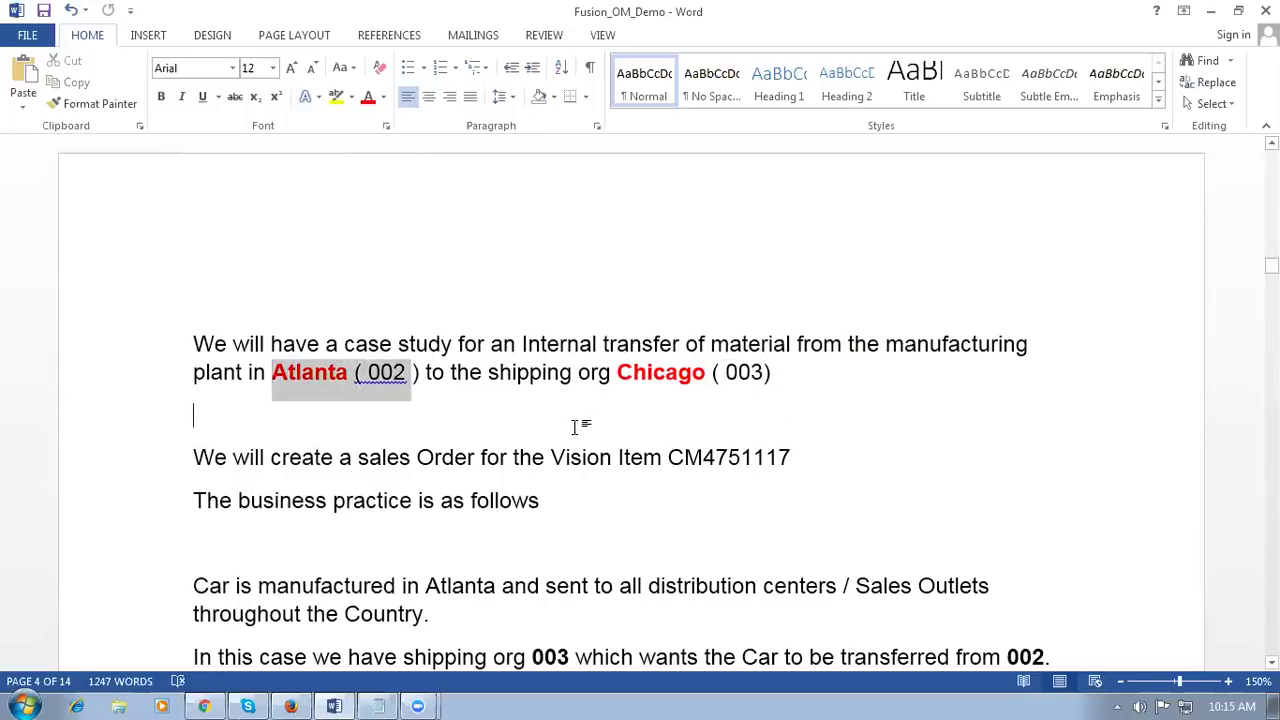
click(634, 423)
drag(579, 372, 766, 373)
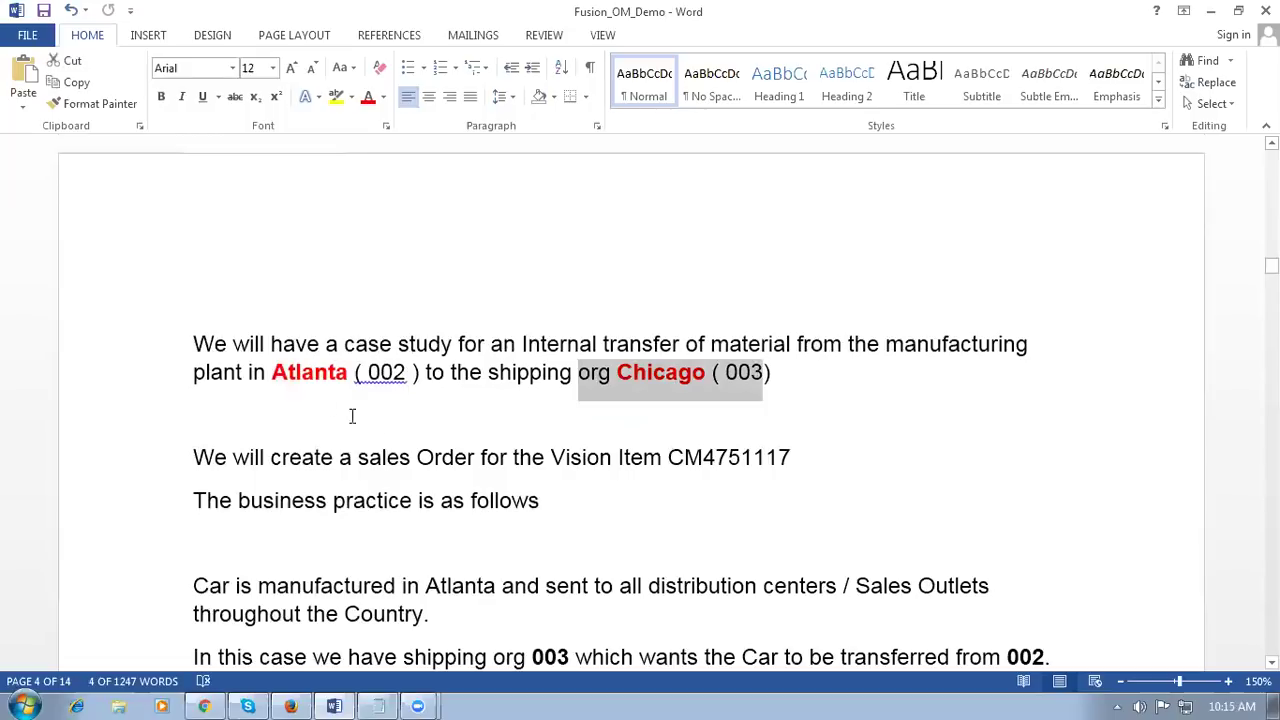
click(297, 378)
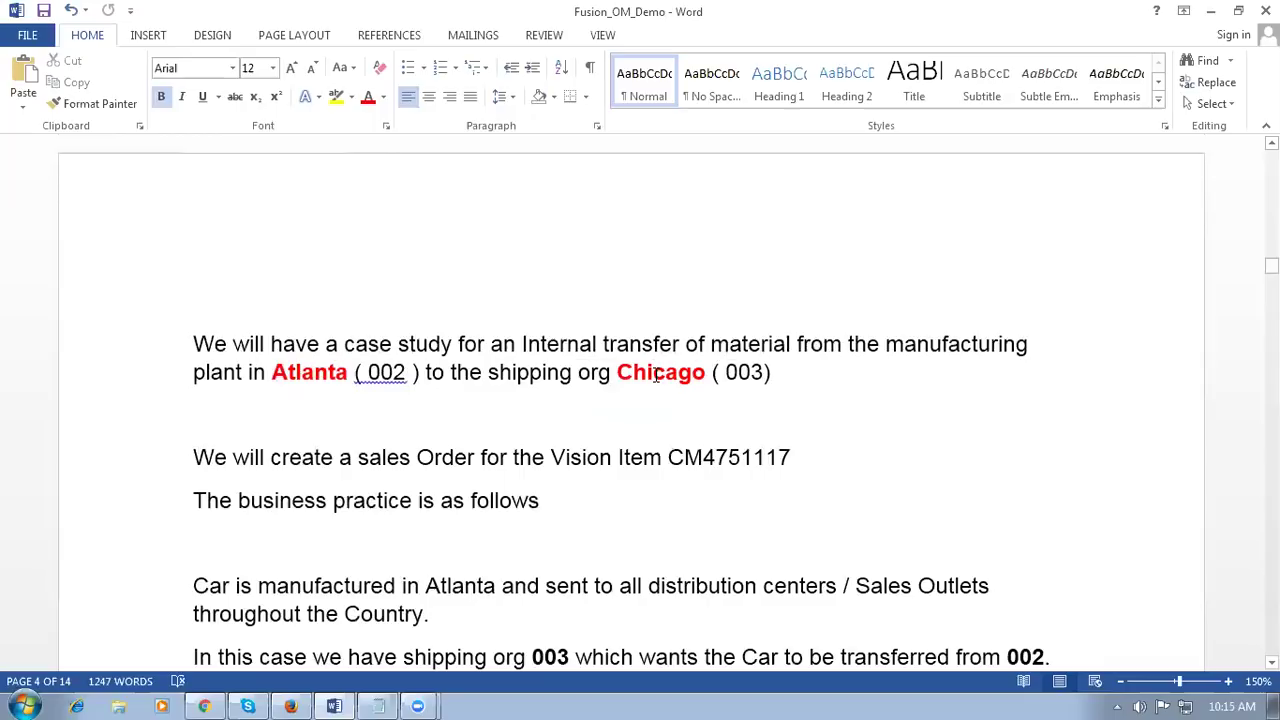
click(654, 412)
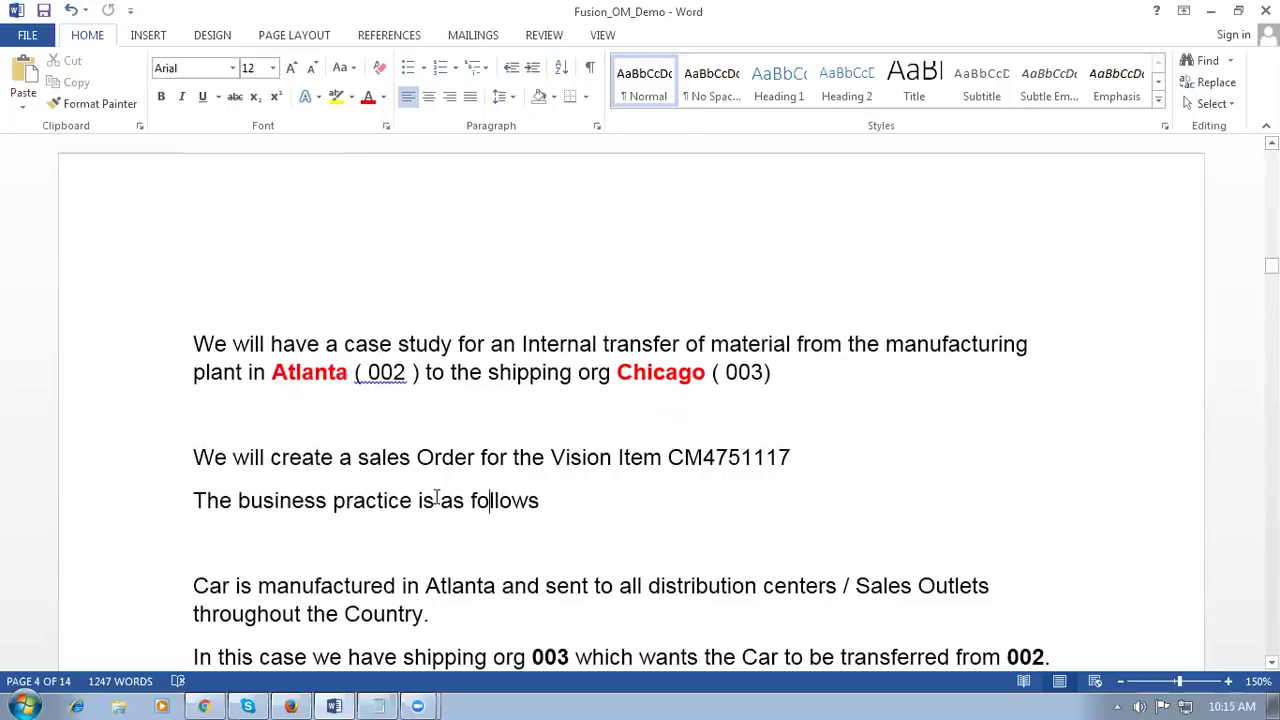
drag(681, 460, 786, 460)
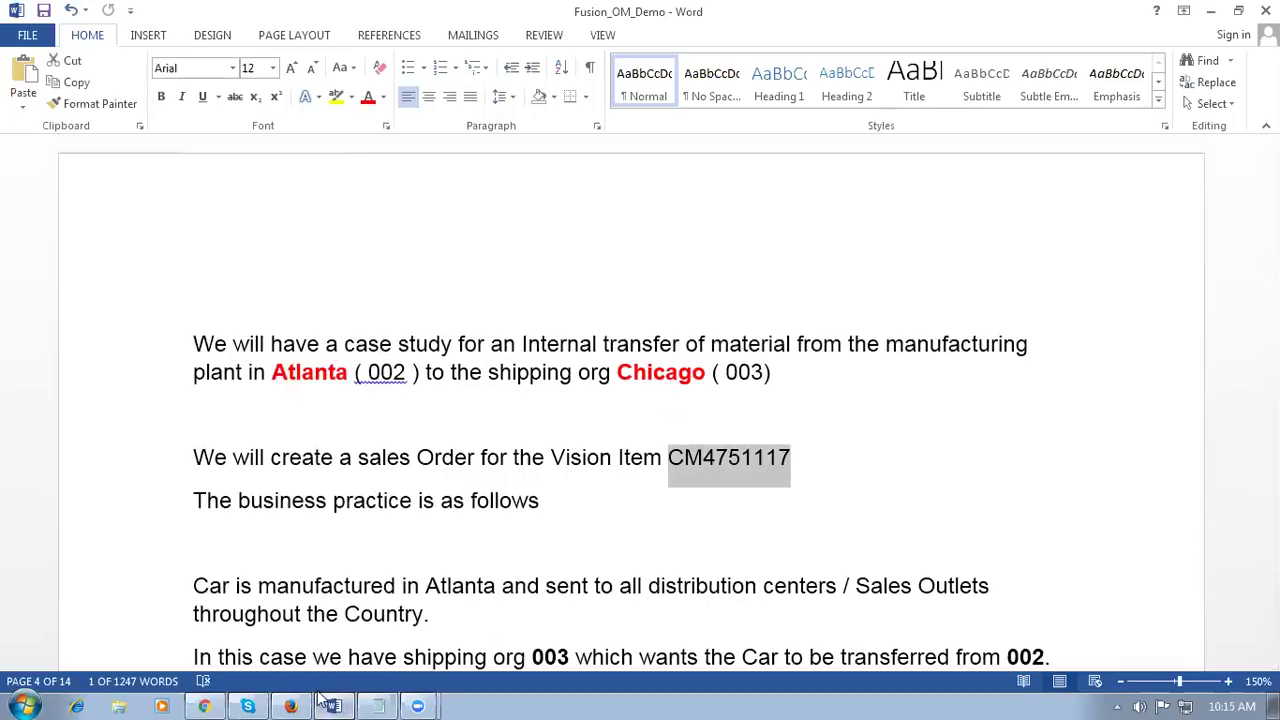
click(205, 706)
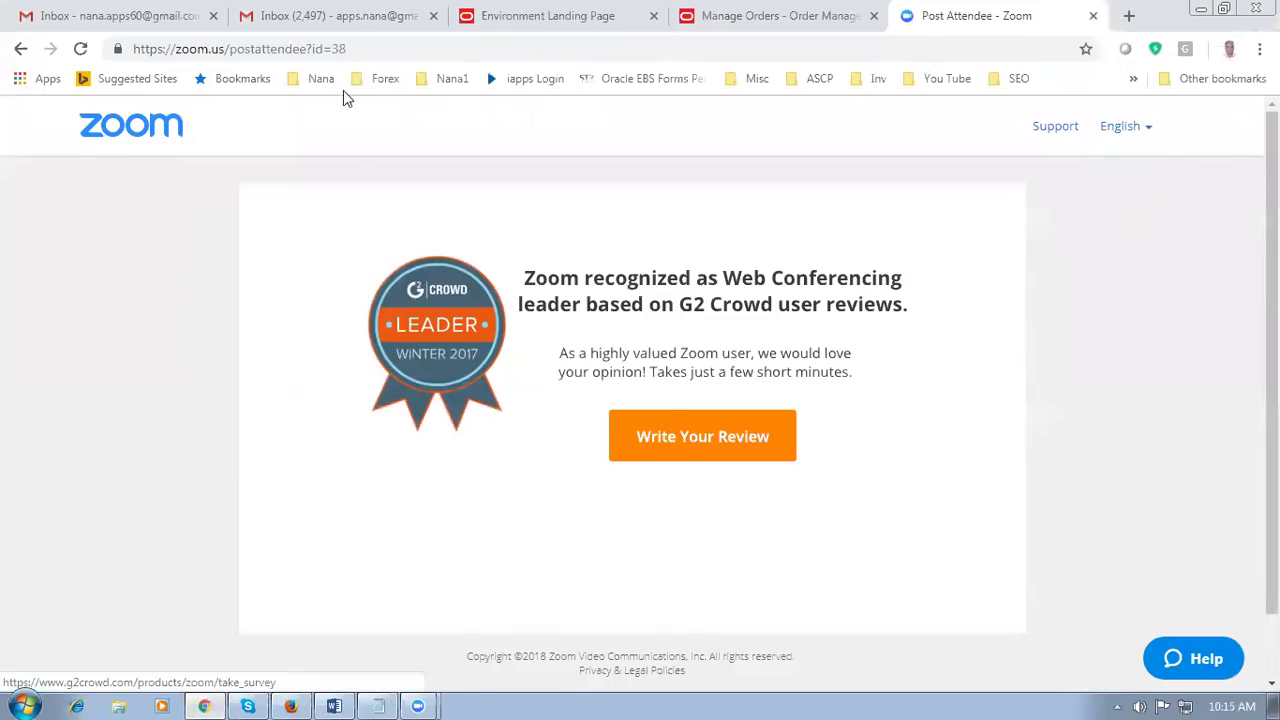
Step: From the Manage Orders Vision home page, open Order Management and start a new order
click(543, 28)
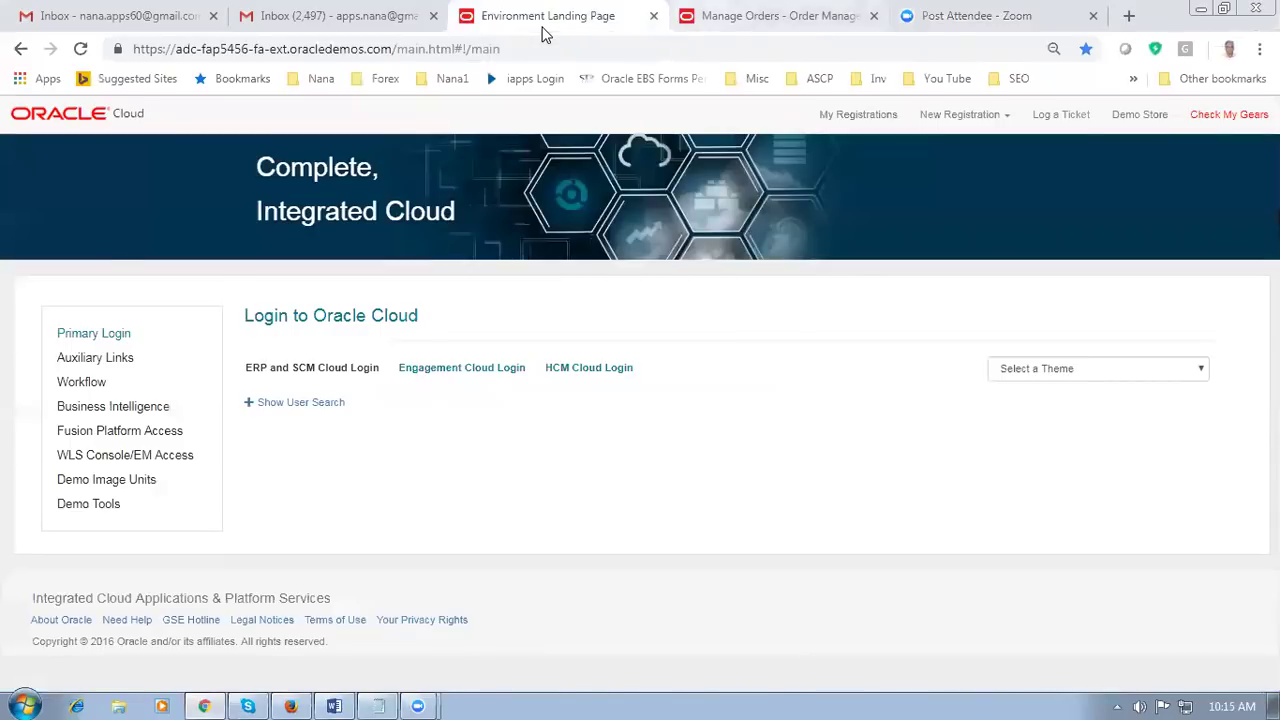
key(ctrl+Tab)
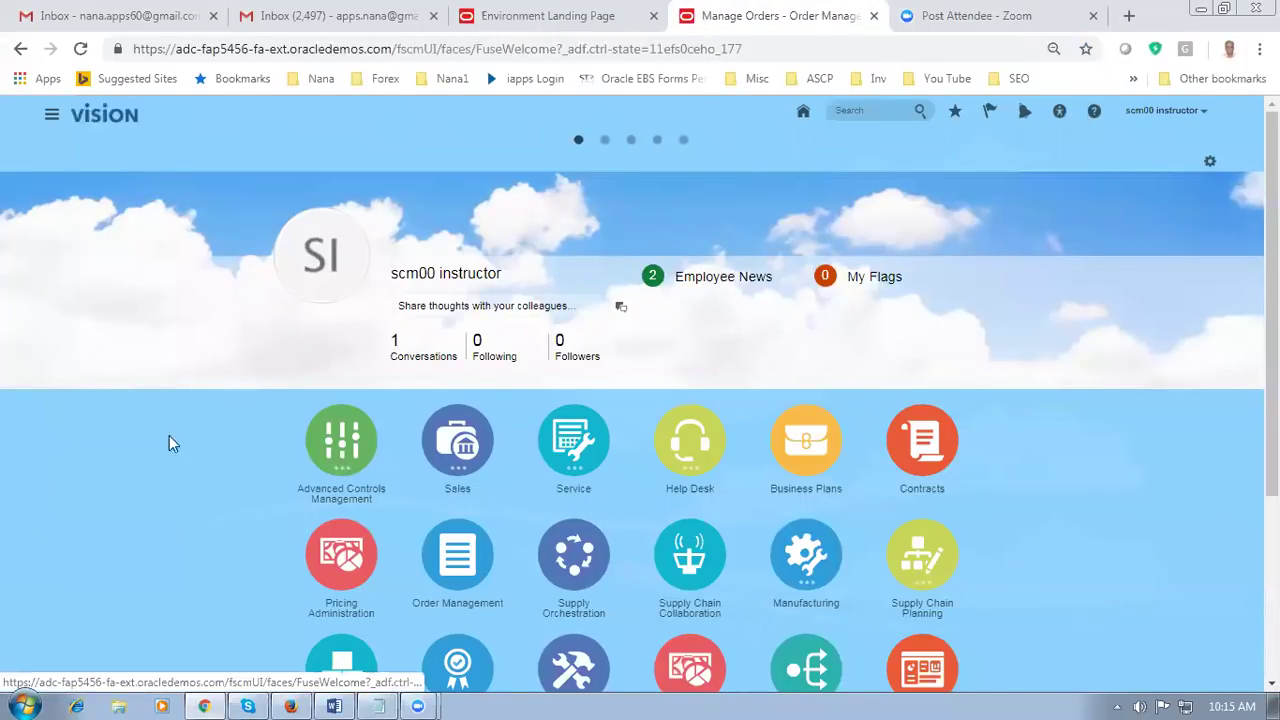
key(ctrl+plus)
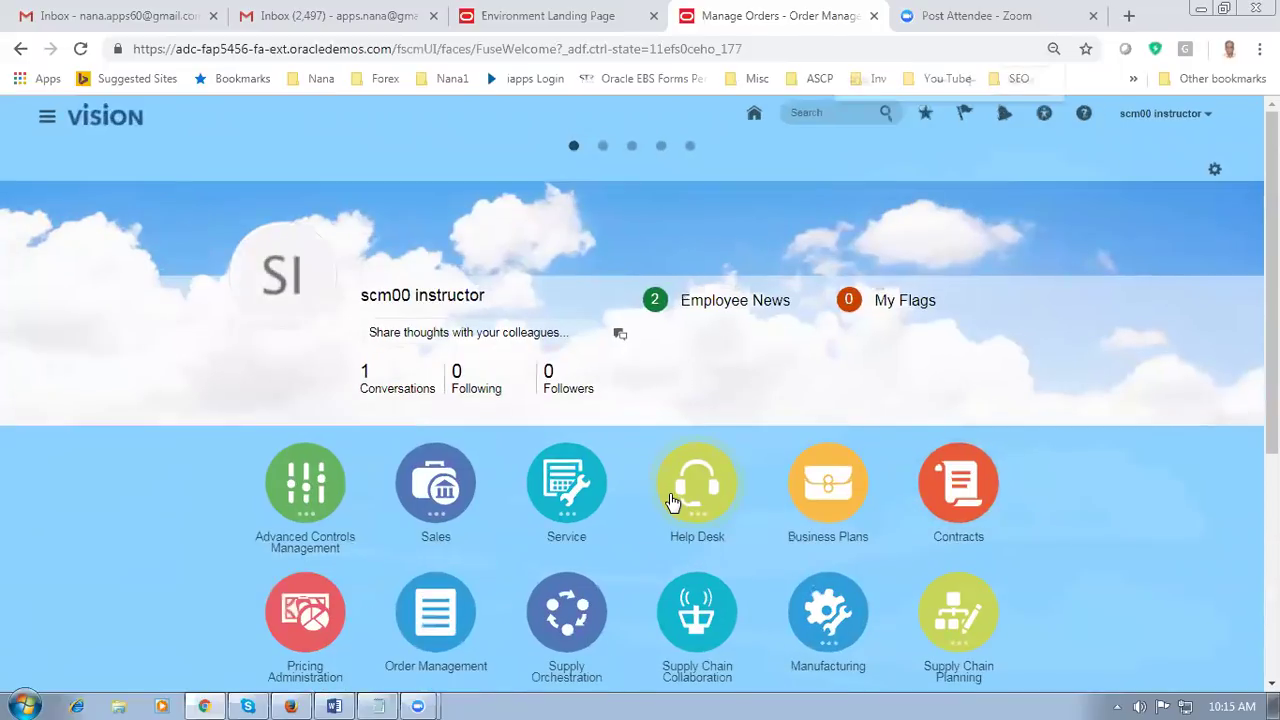
scroll(672, 505, down, 3)
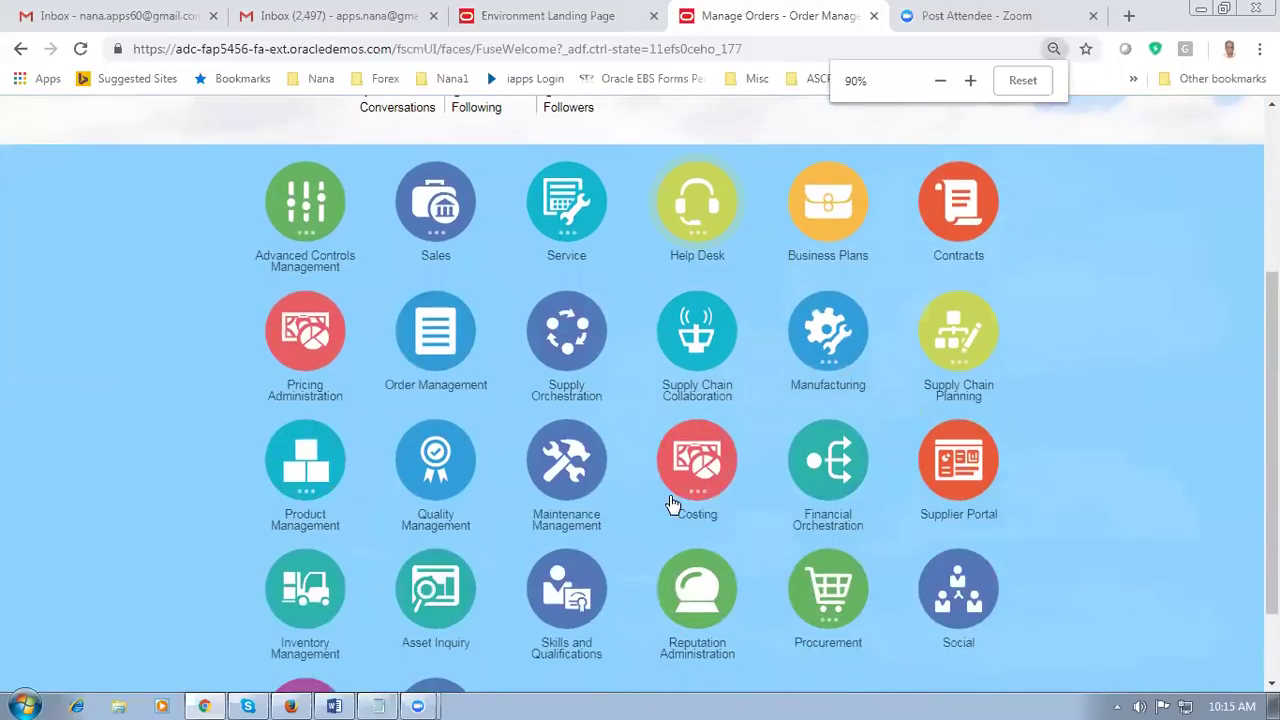
click(440, 326)
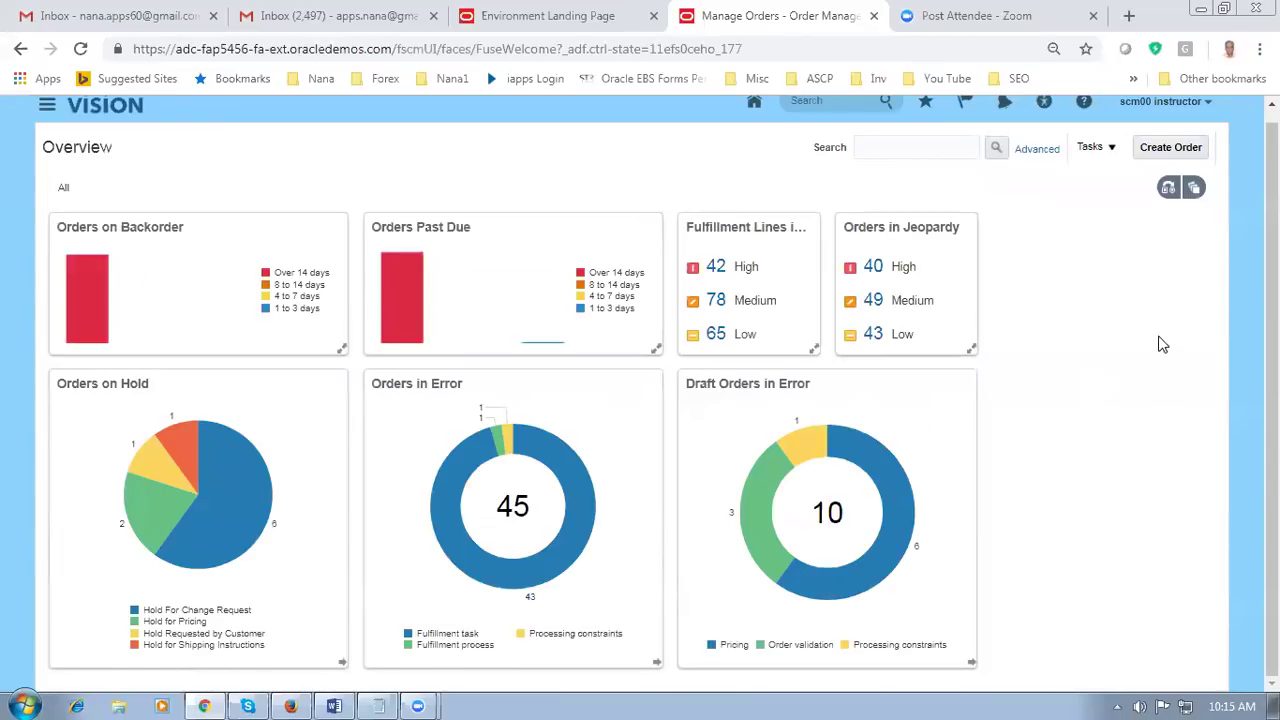
click(1184, 150)
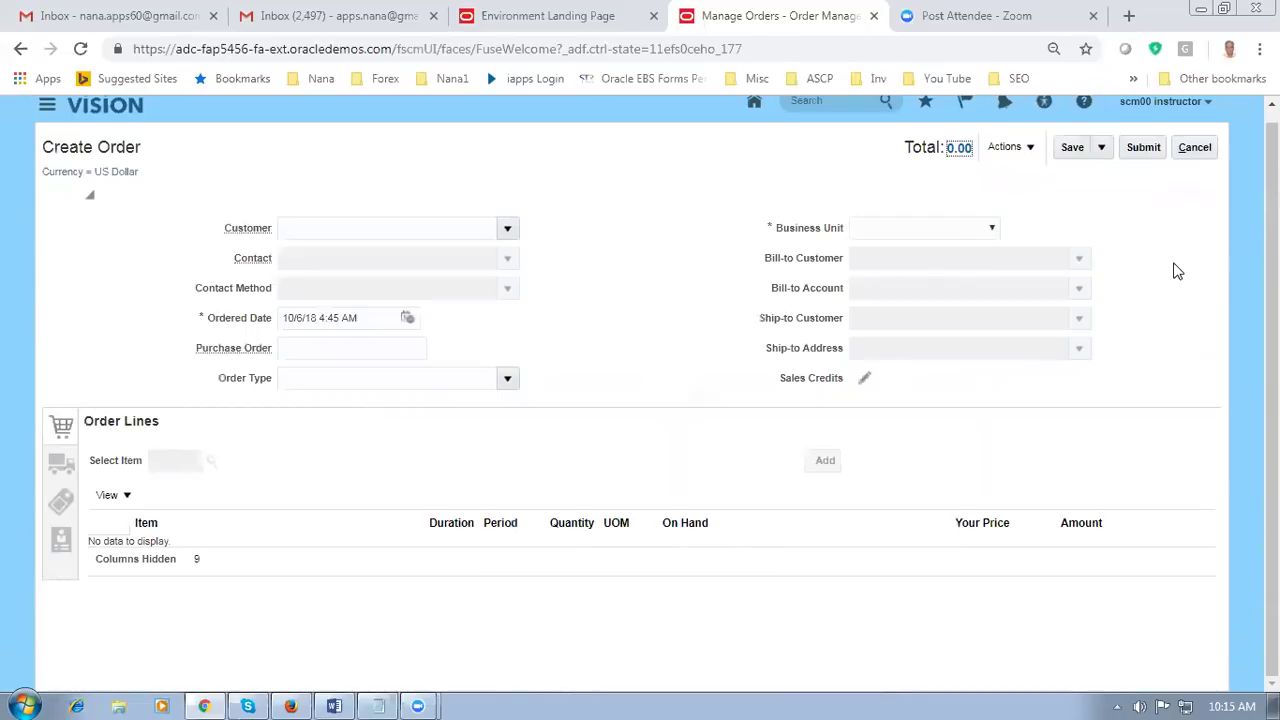
Step: Set the order's business unit to US1 Business Unit
click(989, 233)
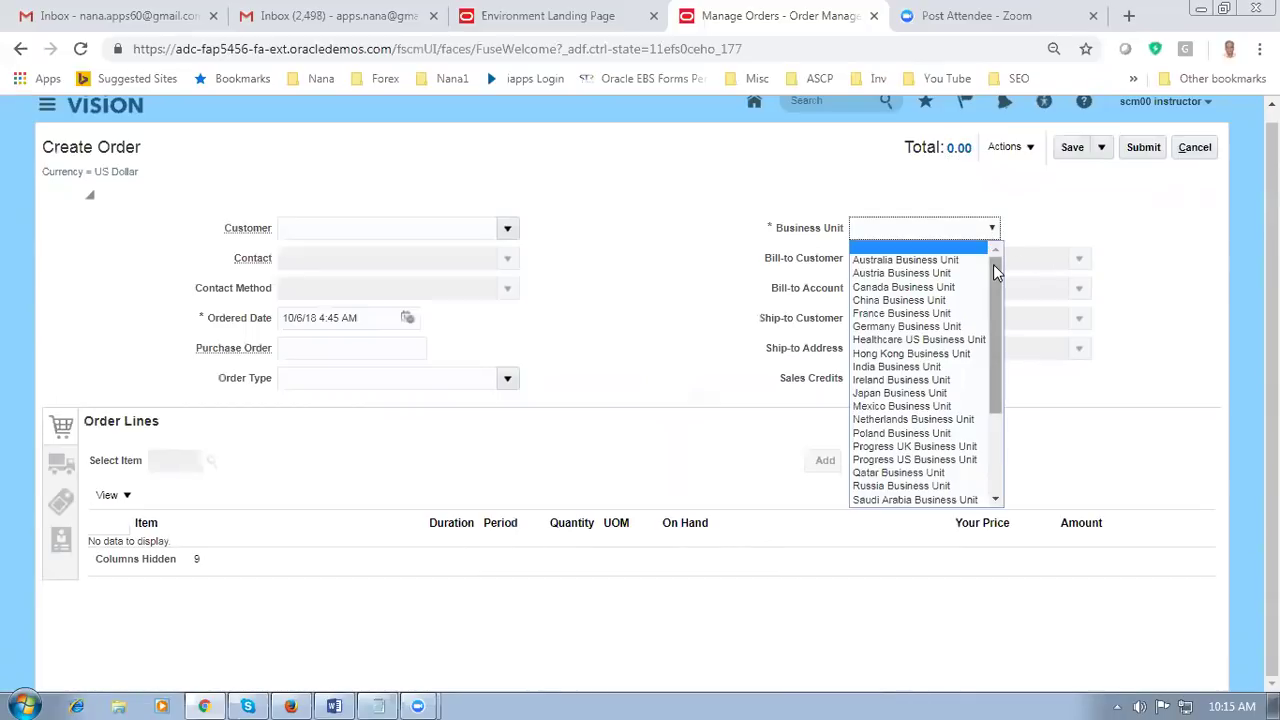
scroll(995, 273, down, 3)
scroll(995, 340, up, 3)
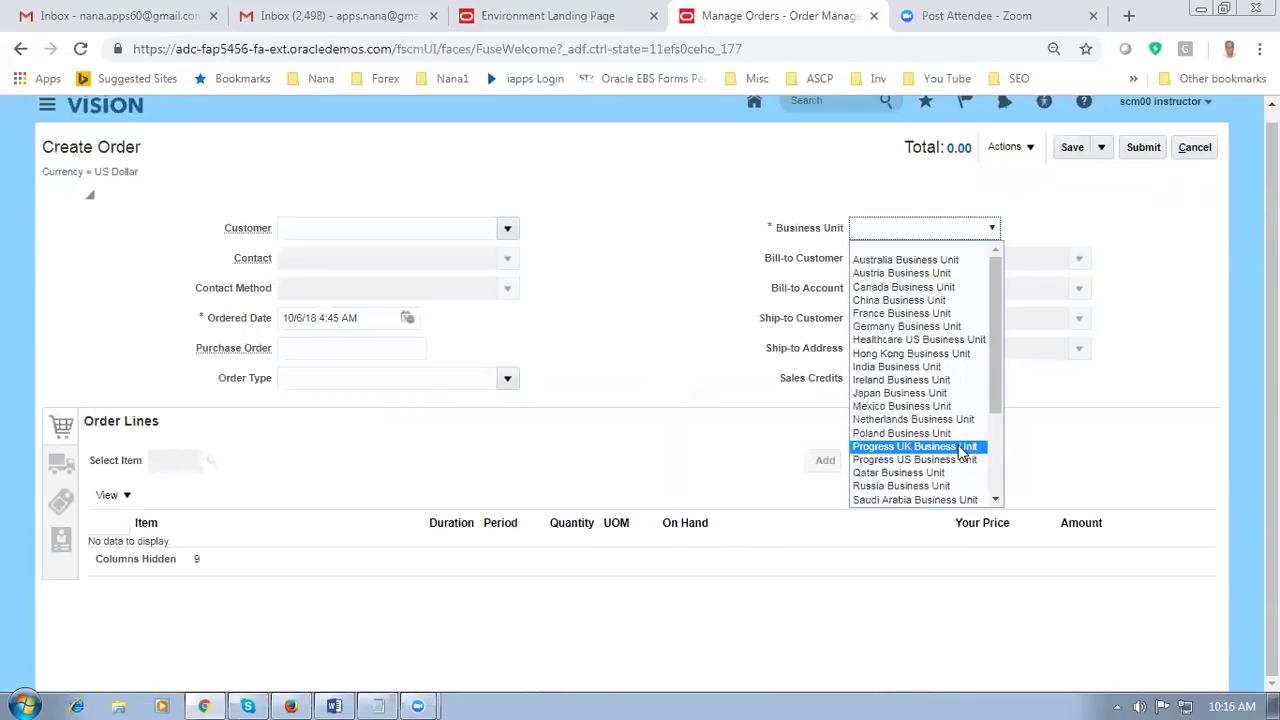
scroll(1006, 480, down, 3)
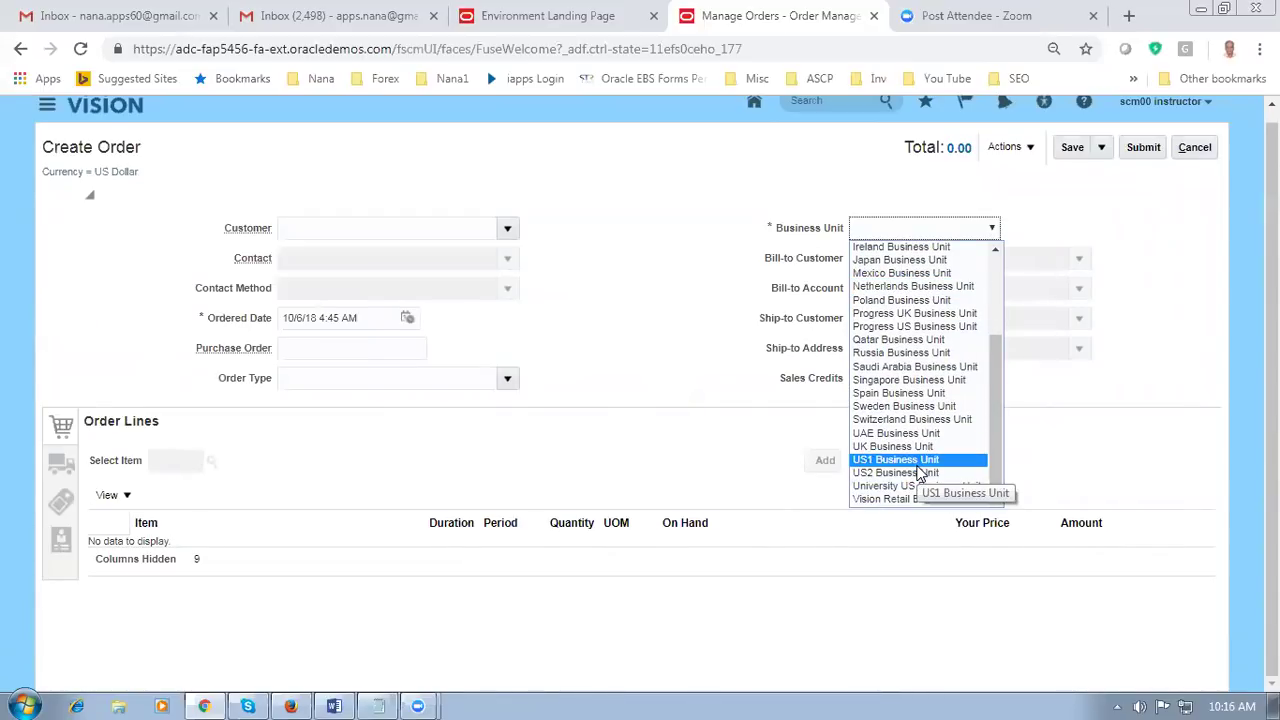
click(916, 464)
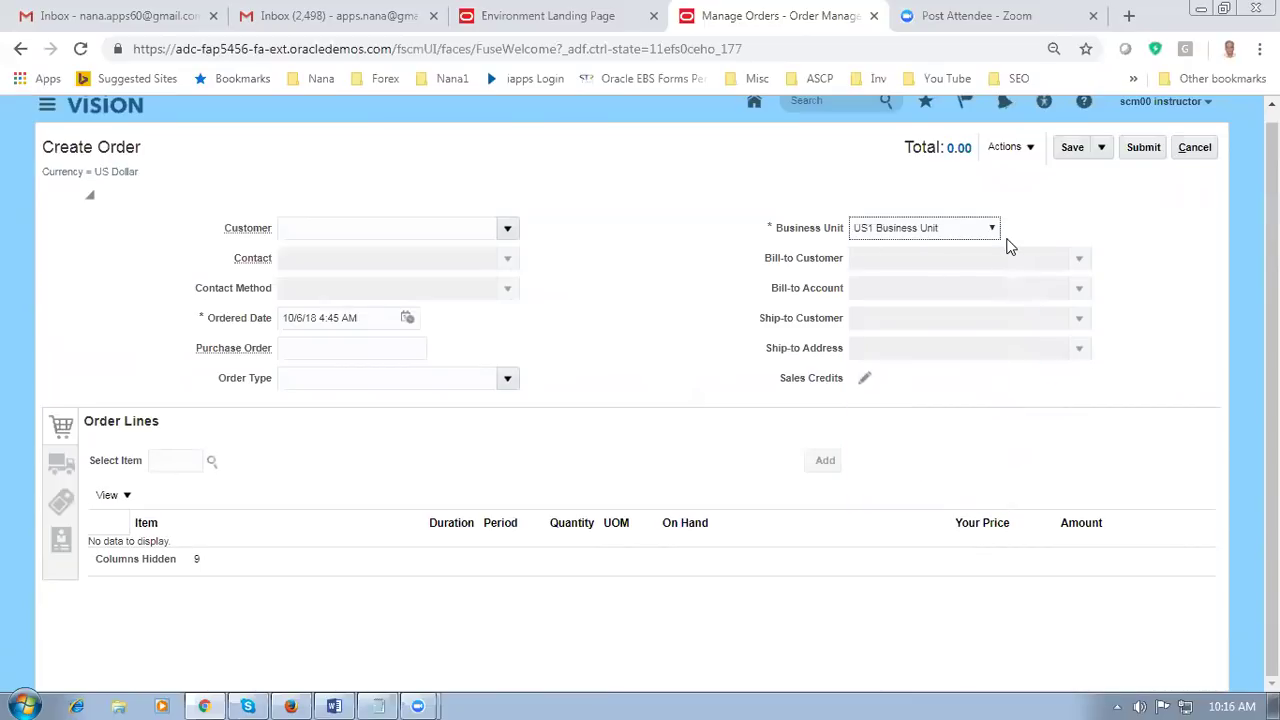
Step: Choose Computer Service and Rentals as the customer and zoom the page to 110%
click(330, 227)
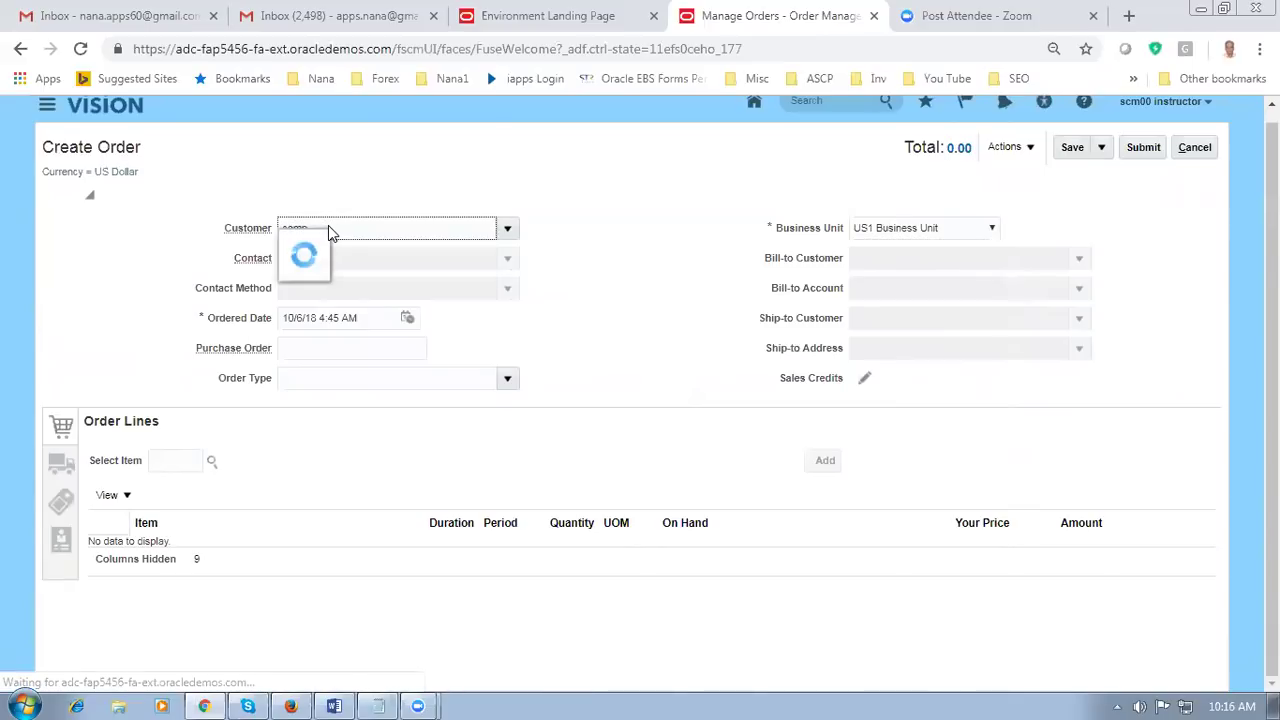
click(340, 245)
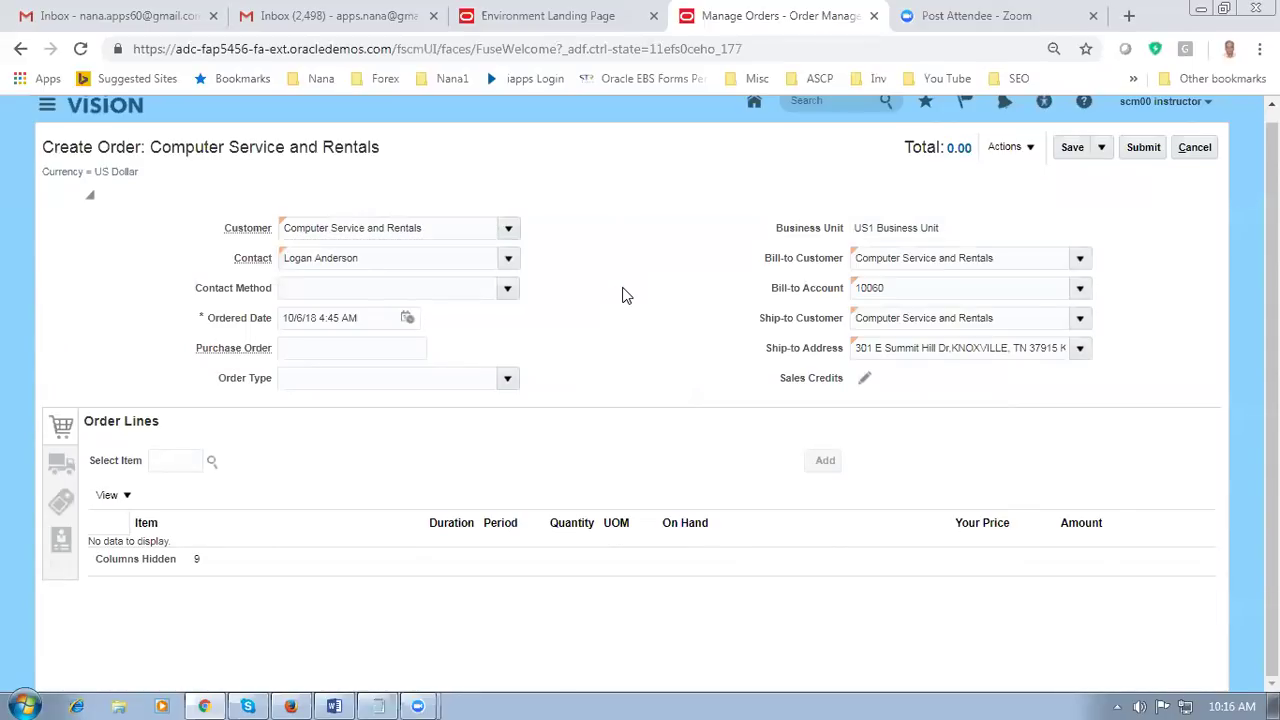
key(ctrl+plus)
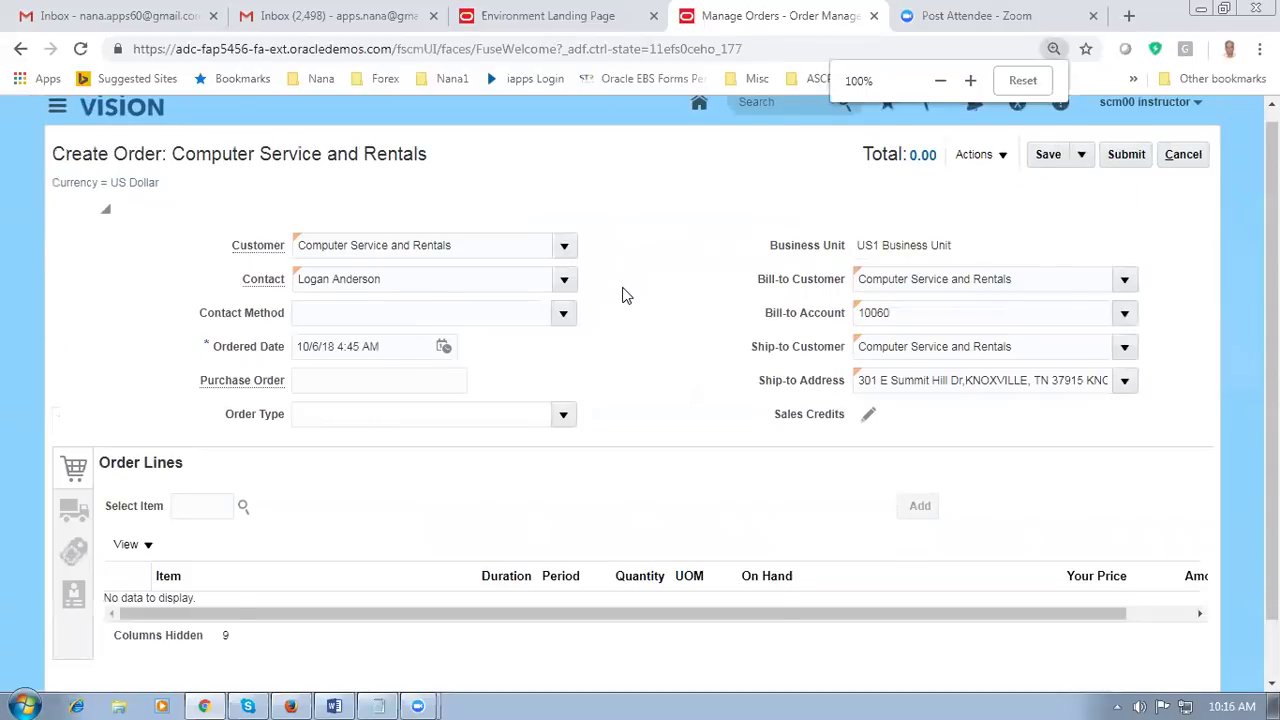
key(ctrl+plus)
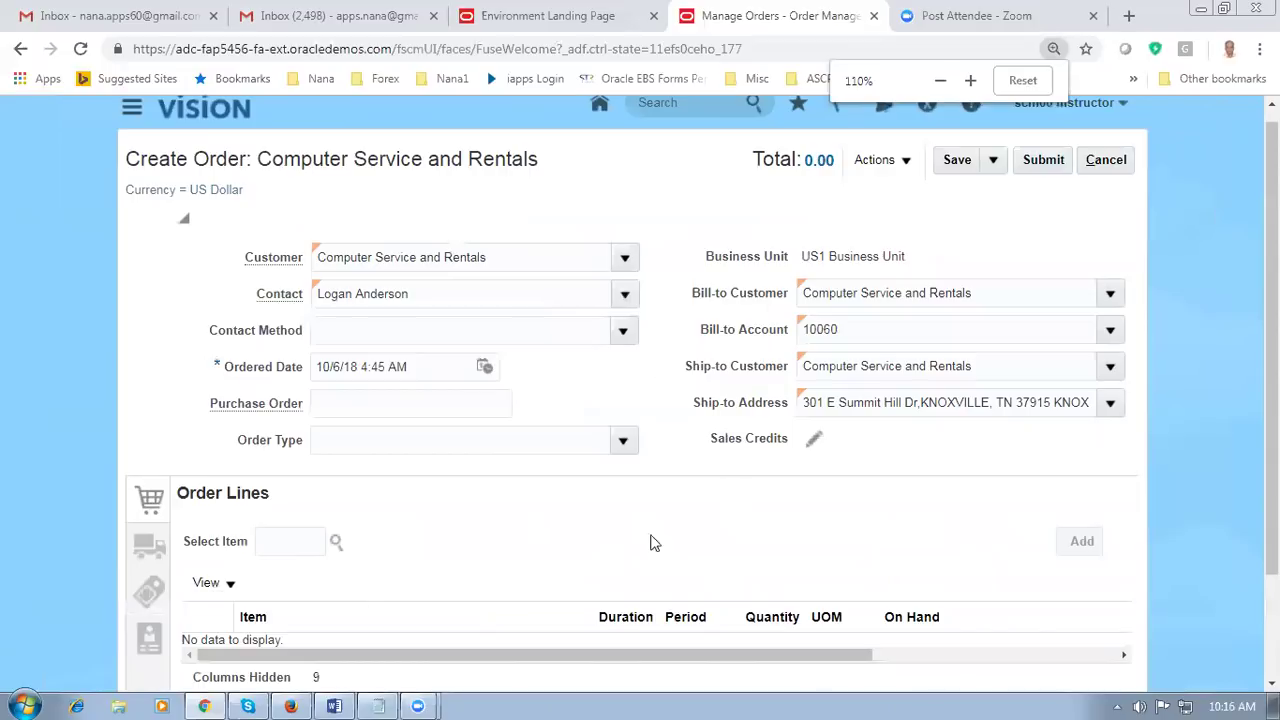
Step: Add an order line for item CM4751117 with quantity 2, totalling 40.00
click(293, 541)
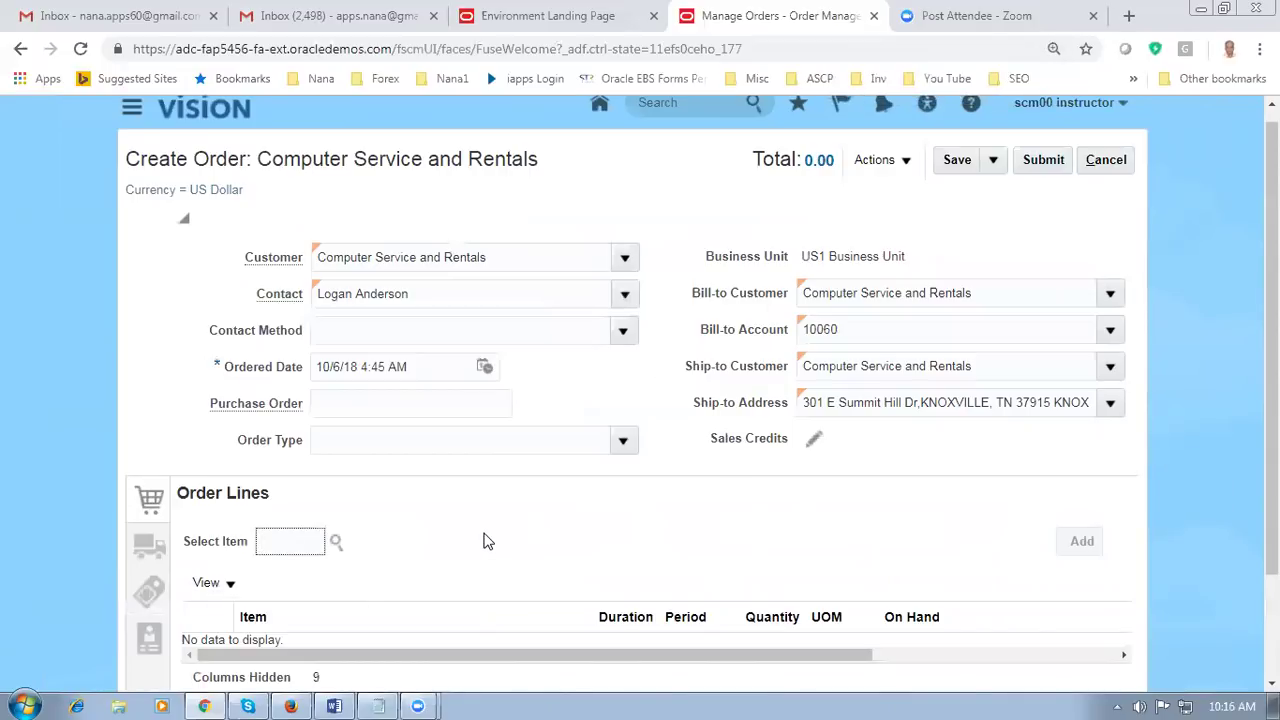
text(CM4751117)
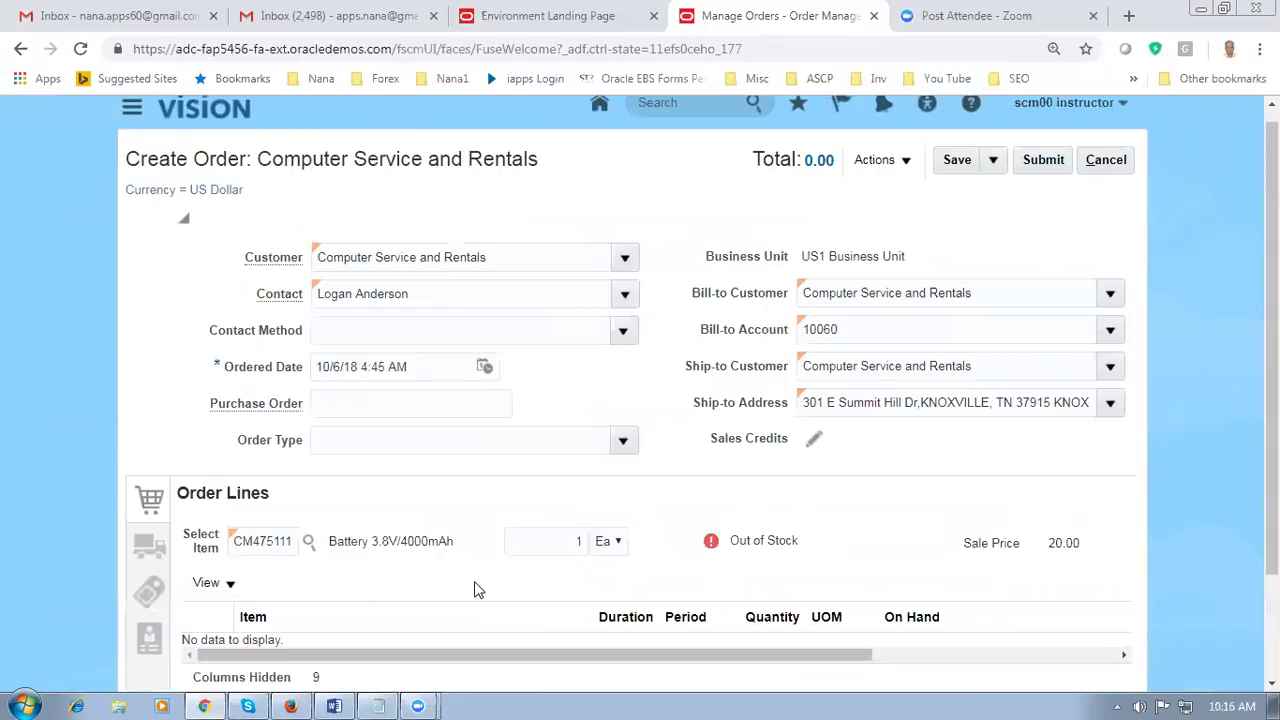
key(ctrl+0)
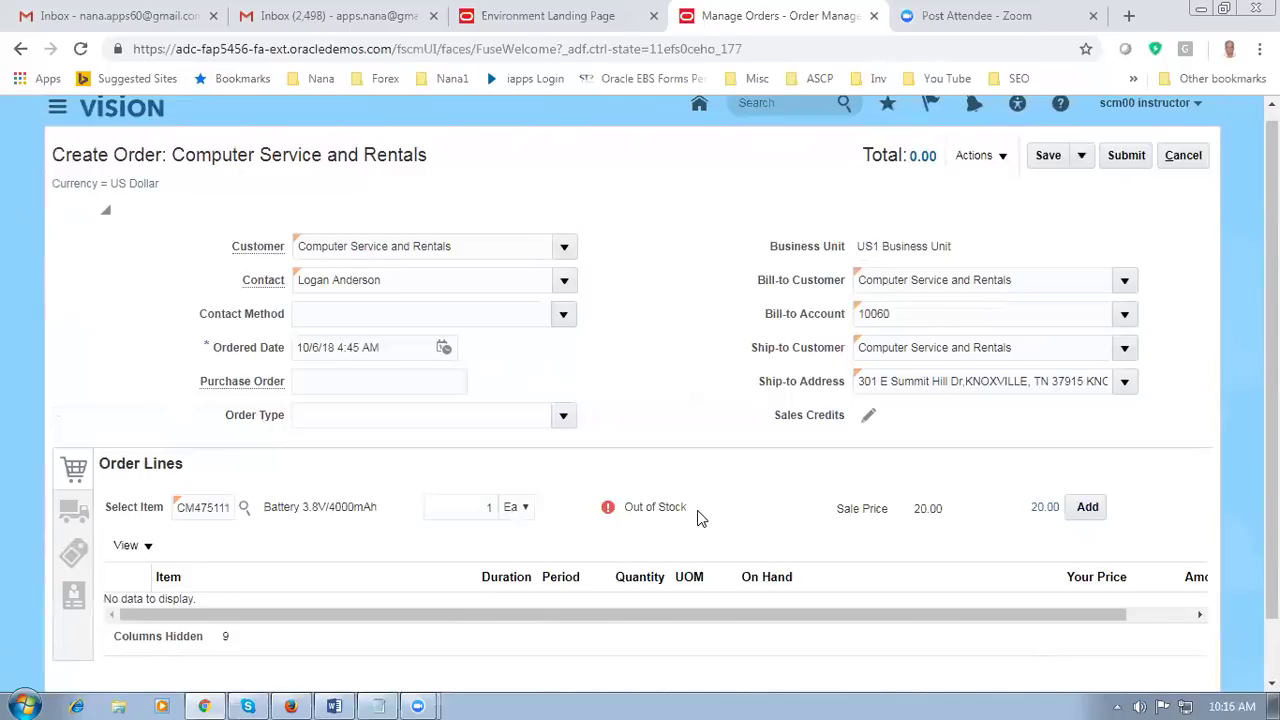
click(490, 508)
key(BackSpace)
double_click(489, 508)
text(2)
key(Tab)
click(1088, 510)
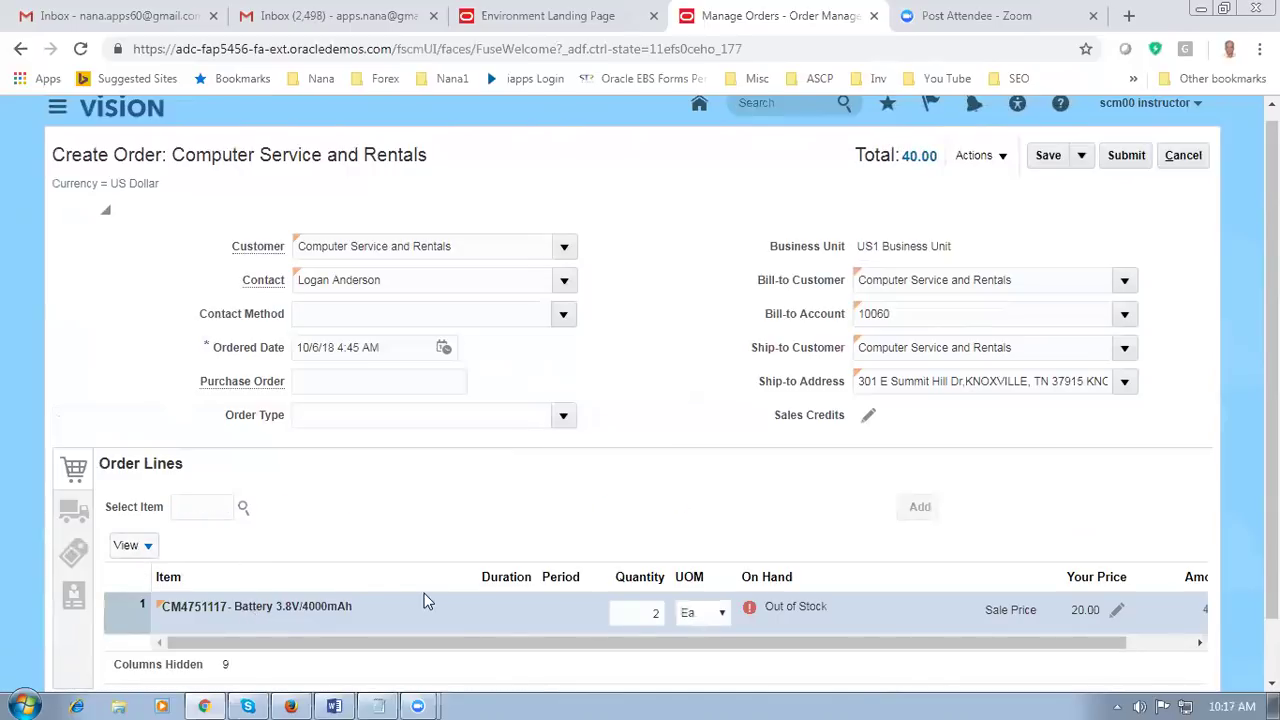
key(alt+Tab)
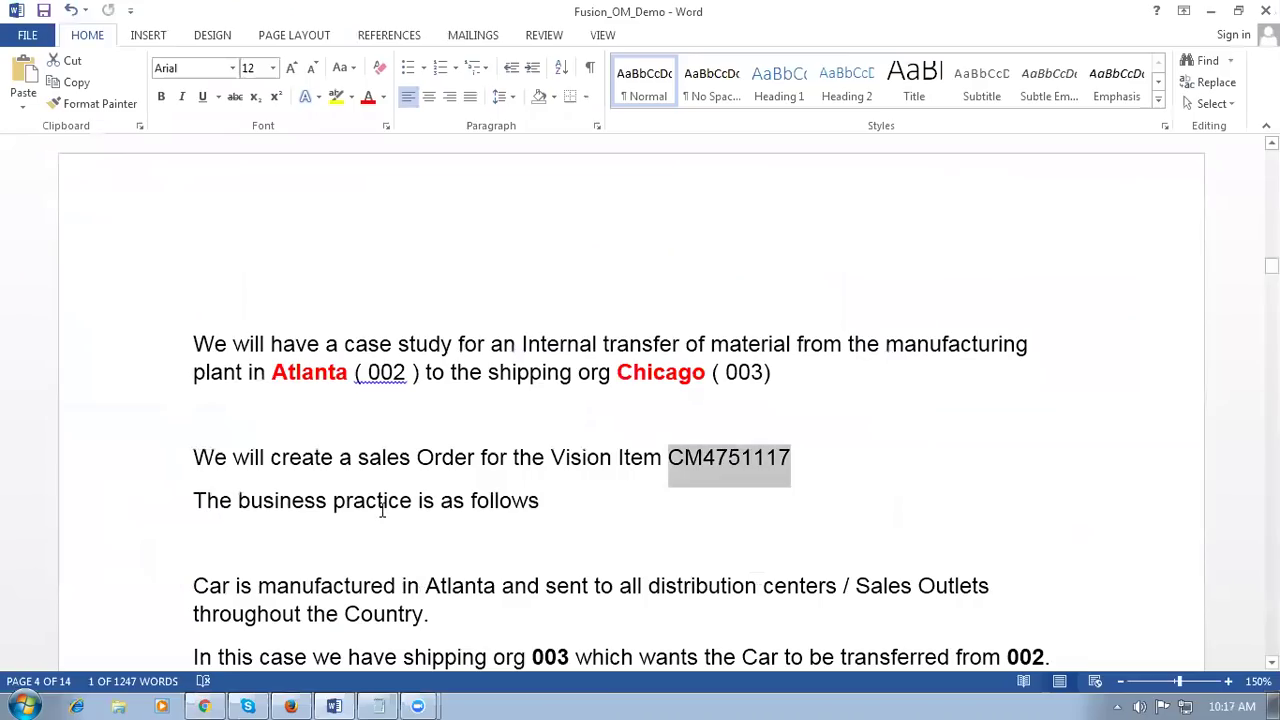
Step: Highlight the Atlanta distribution sentence and shipping org 003 passages in the Word notes
click(383, 503)
scroll(433, 519, down, 3)
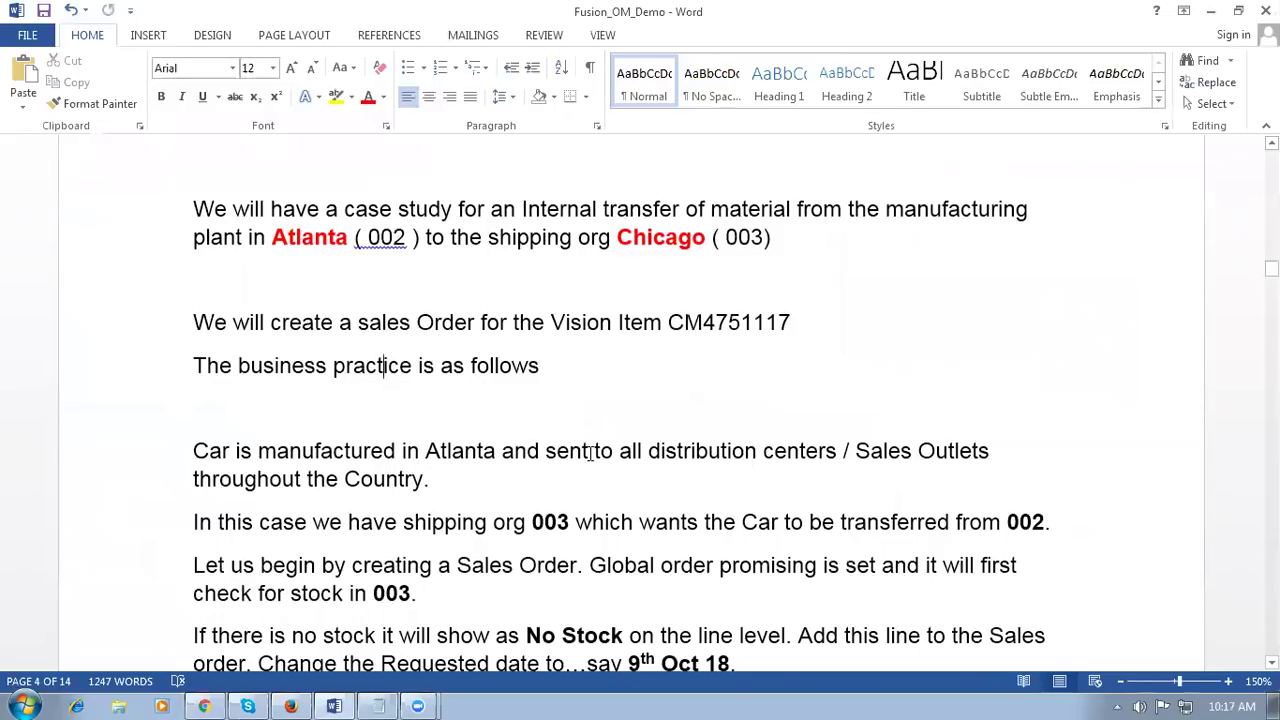
drag(296, 451, 302, 480)
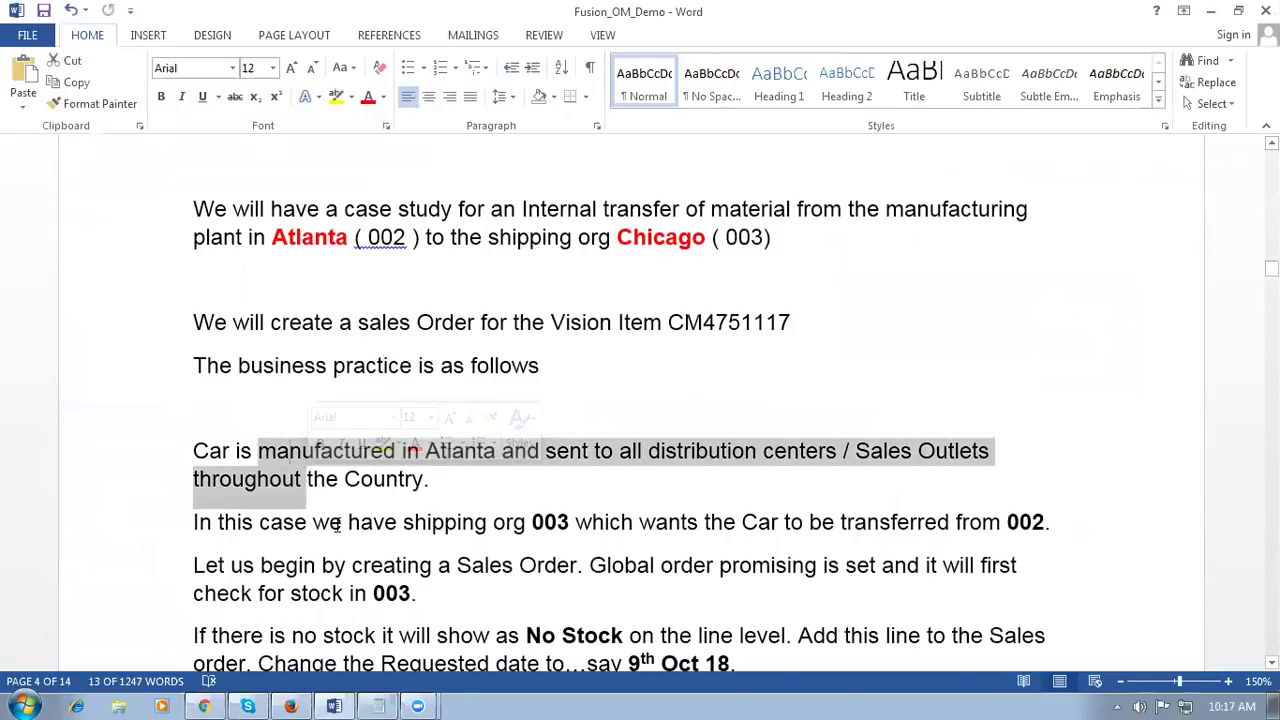
click(338, 526)
drag(489, 526, 638, 527)
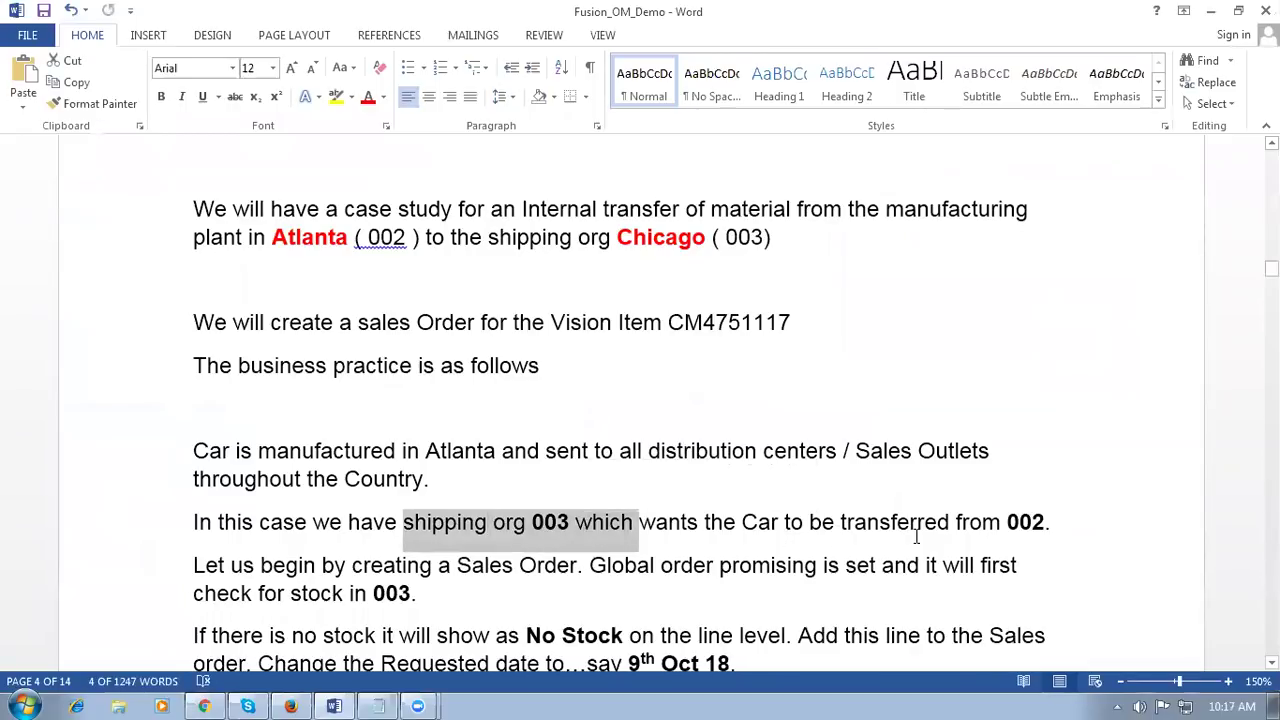
drag(926, 535, 1083, 526)
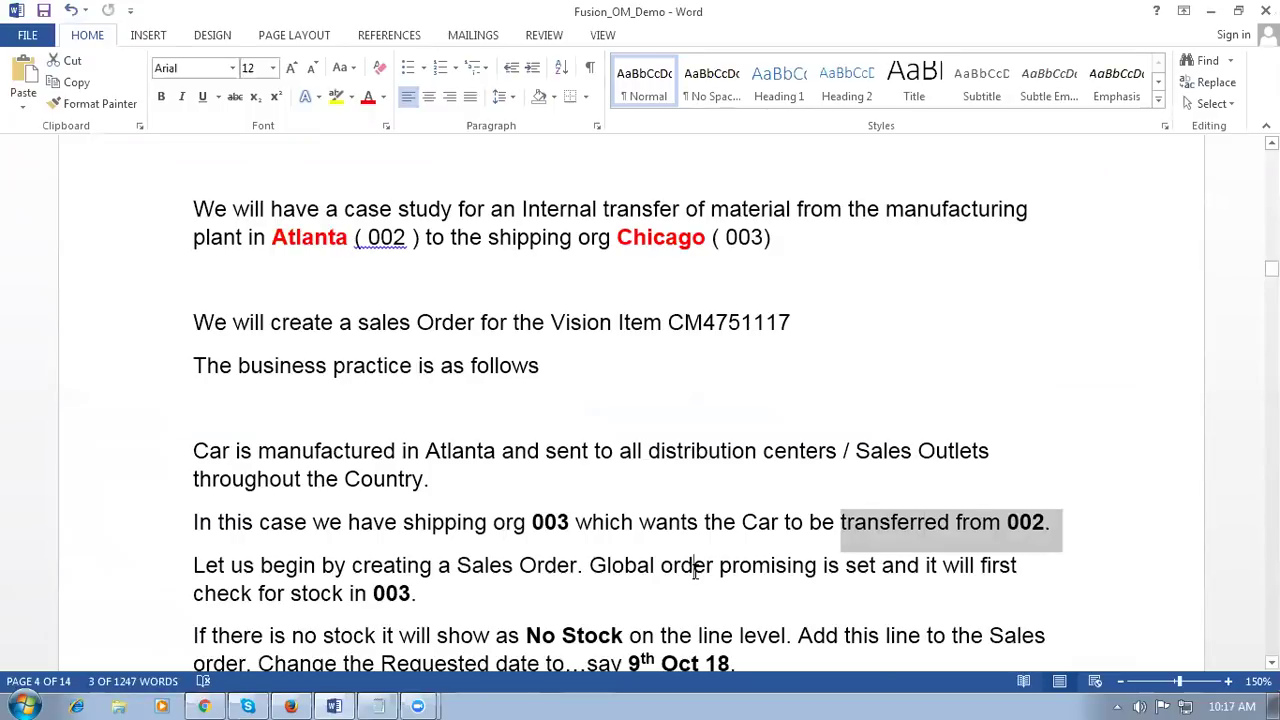
click(694, 565)
scroll(694, 577, down, 2)
scroll(693, 577, down, 1)
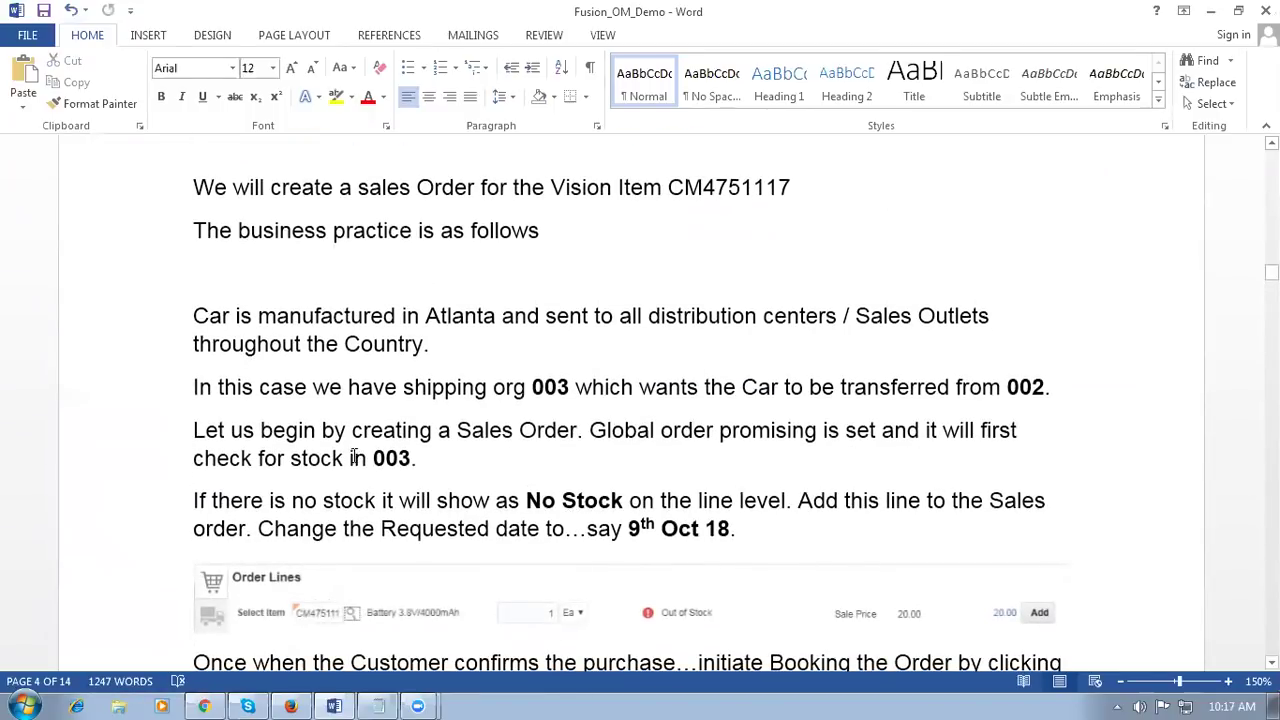
Step: Highlight 'stock in 003', 'No Stock' and the change-the-date instruction, then return to the order
drag(344, 462, 428, 462)
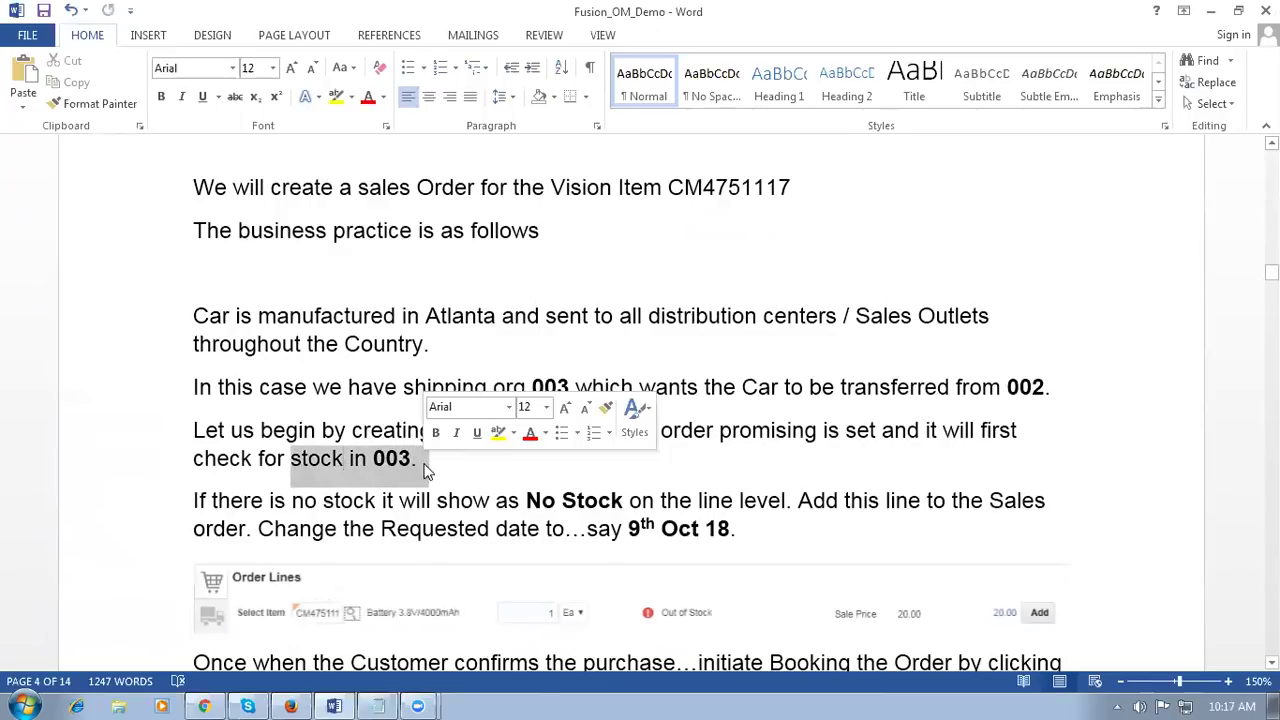
click(545, 475)
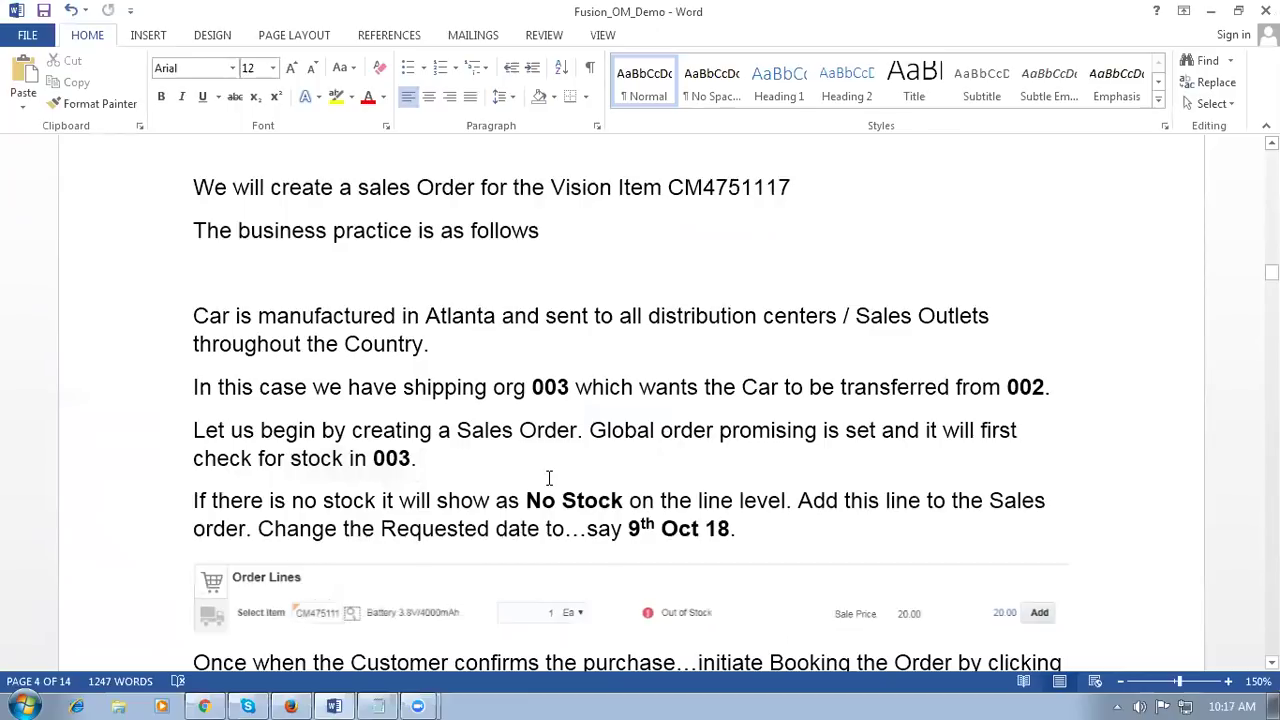
scroll(548, 478, down, 1)
scroll(580, 428, down, 1)
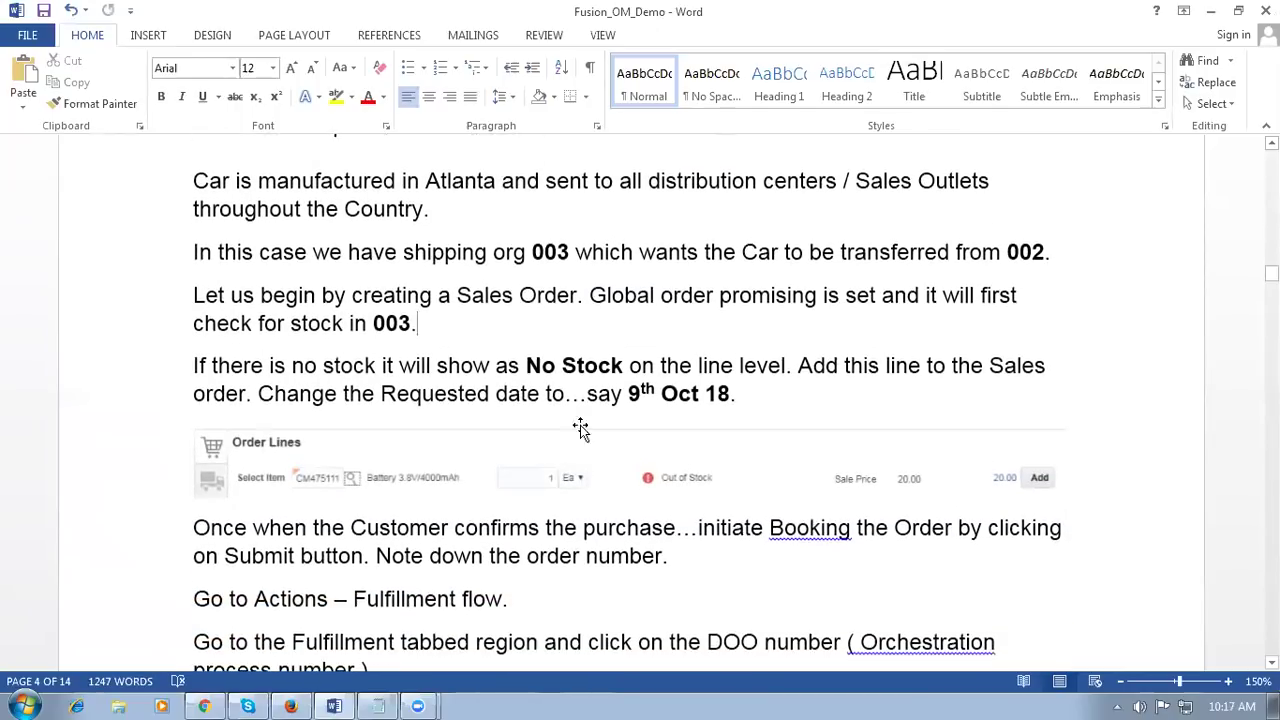
drag(497, 366, 627, 364)
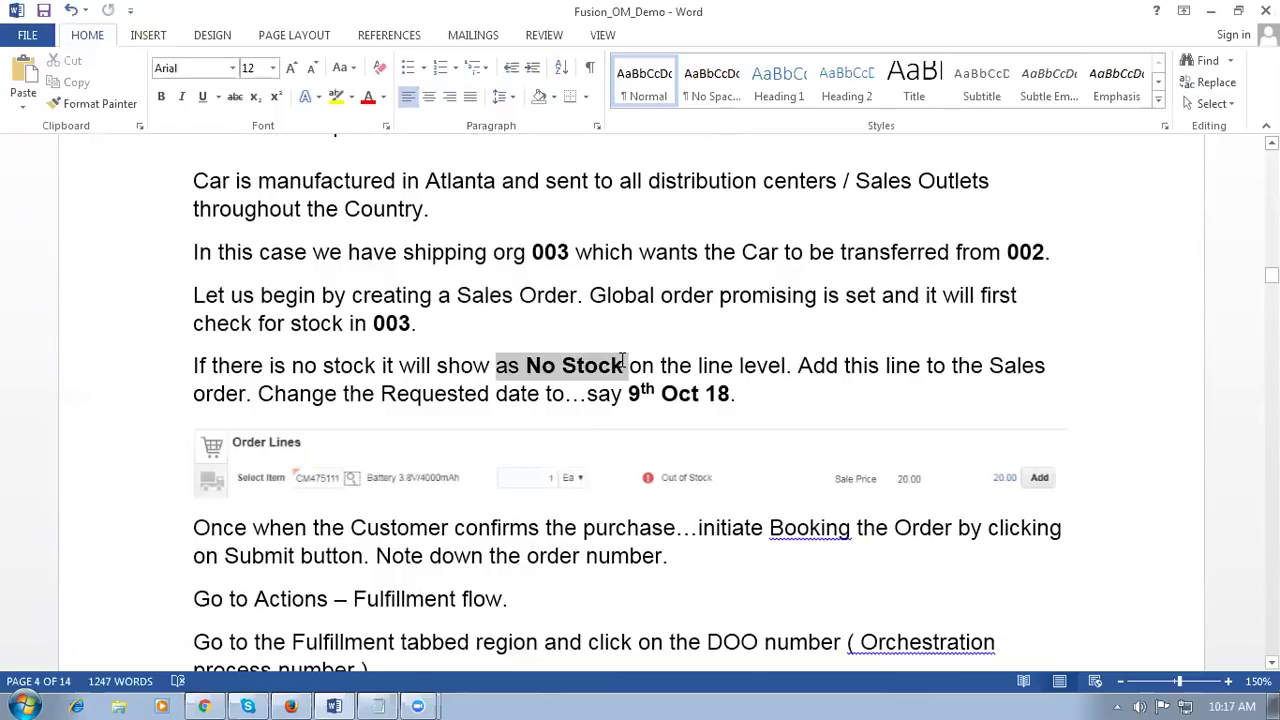
click(377, 398)
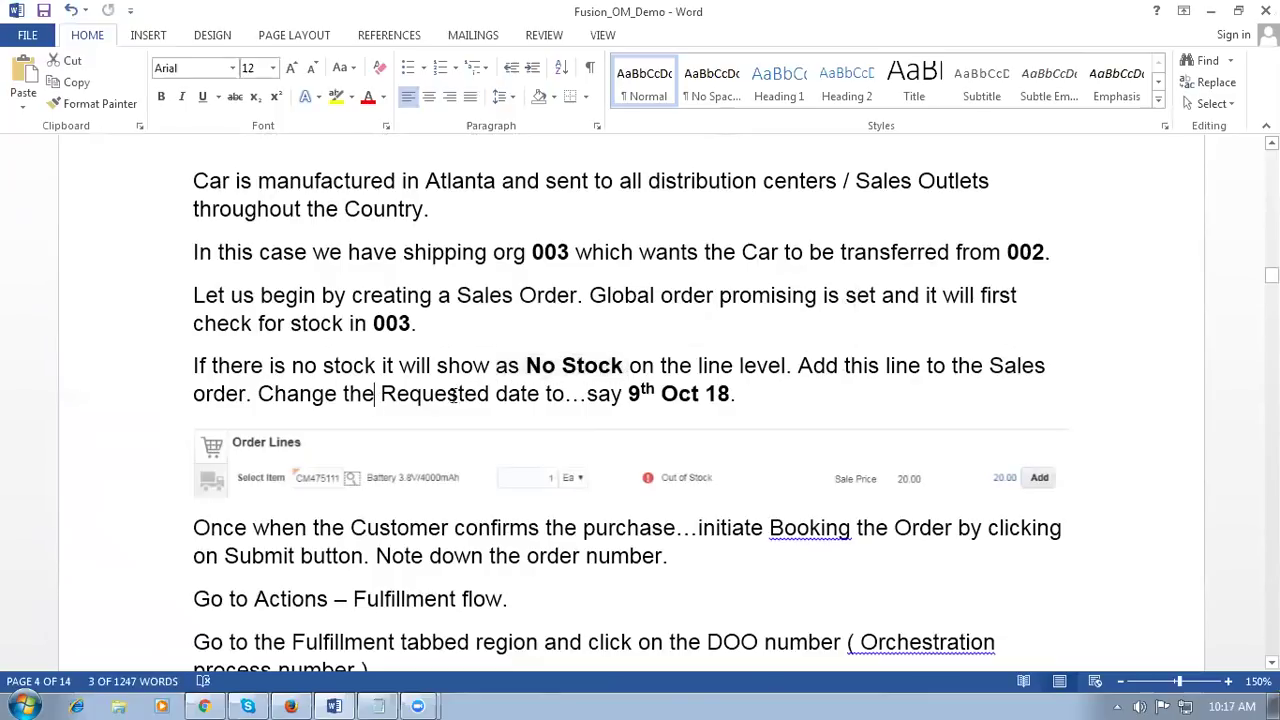
drag(528, 396, 722, 400)
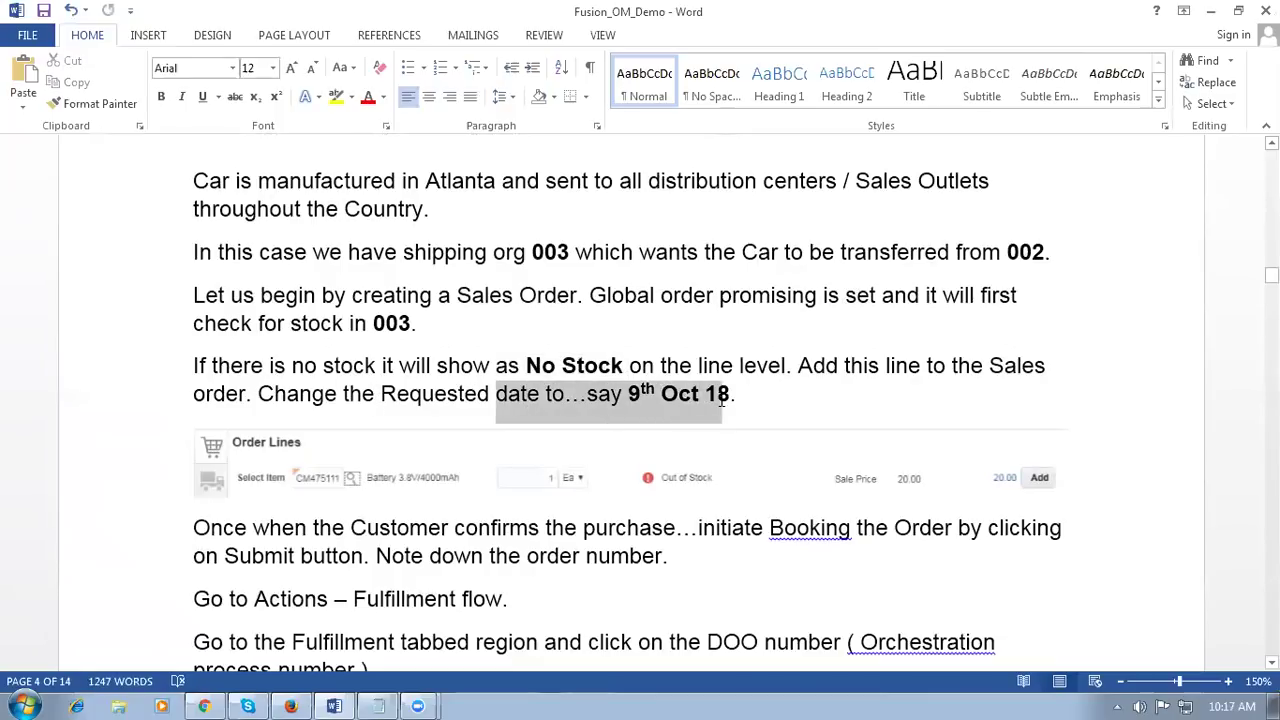
key(alt+Tab)
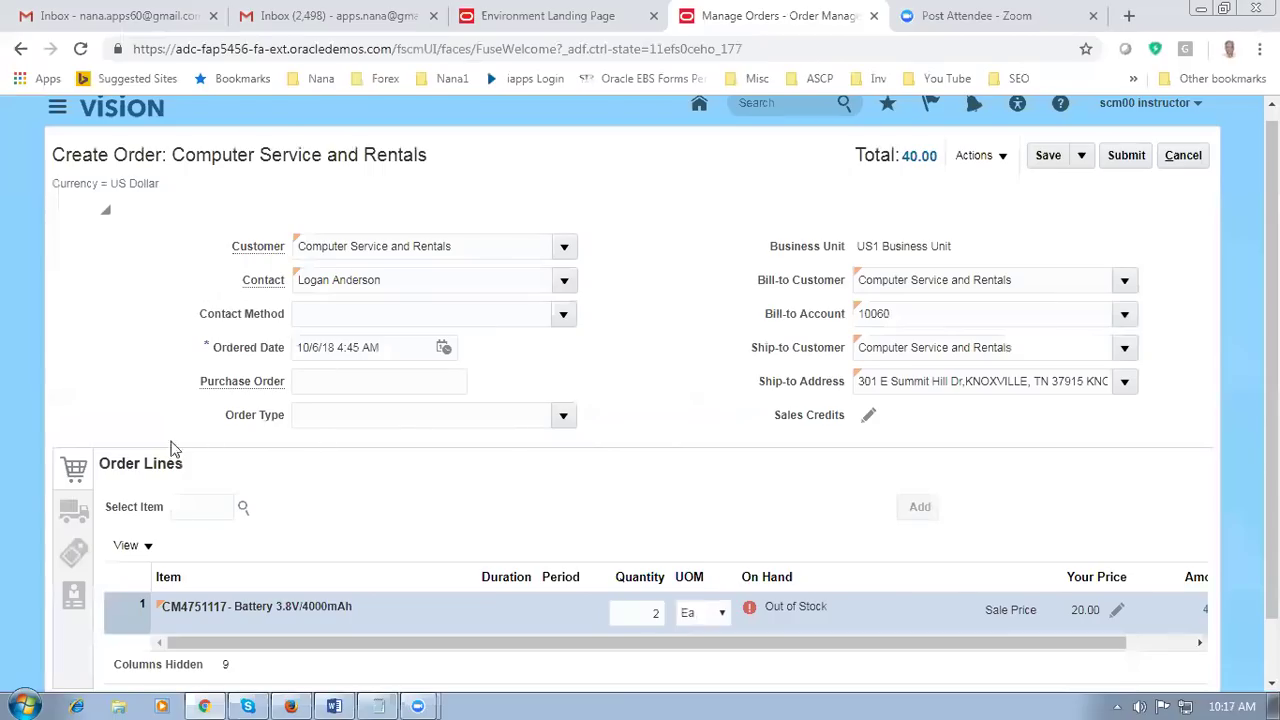
Step: In Shipment Details change the Requested Date from 10/6/18 to 10/9/18 and save the order
click(73, 510)
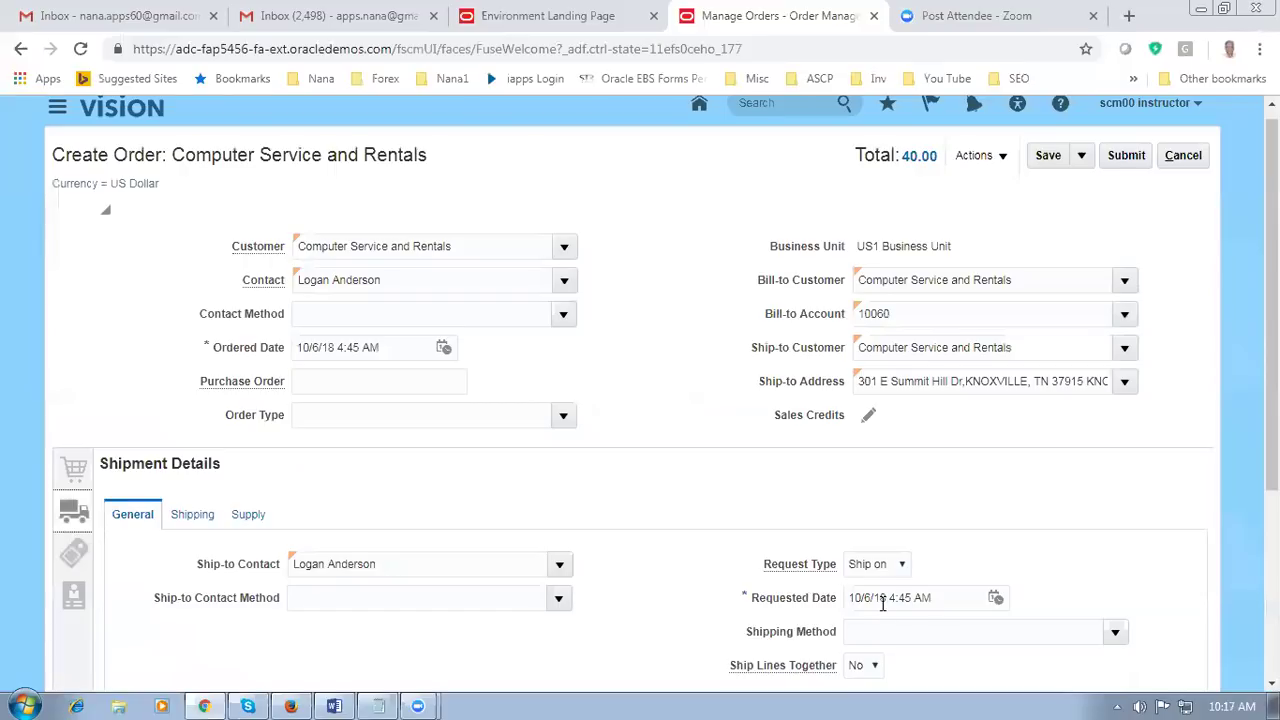
click(869, 598)
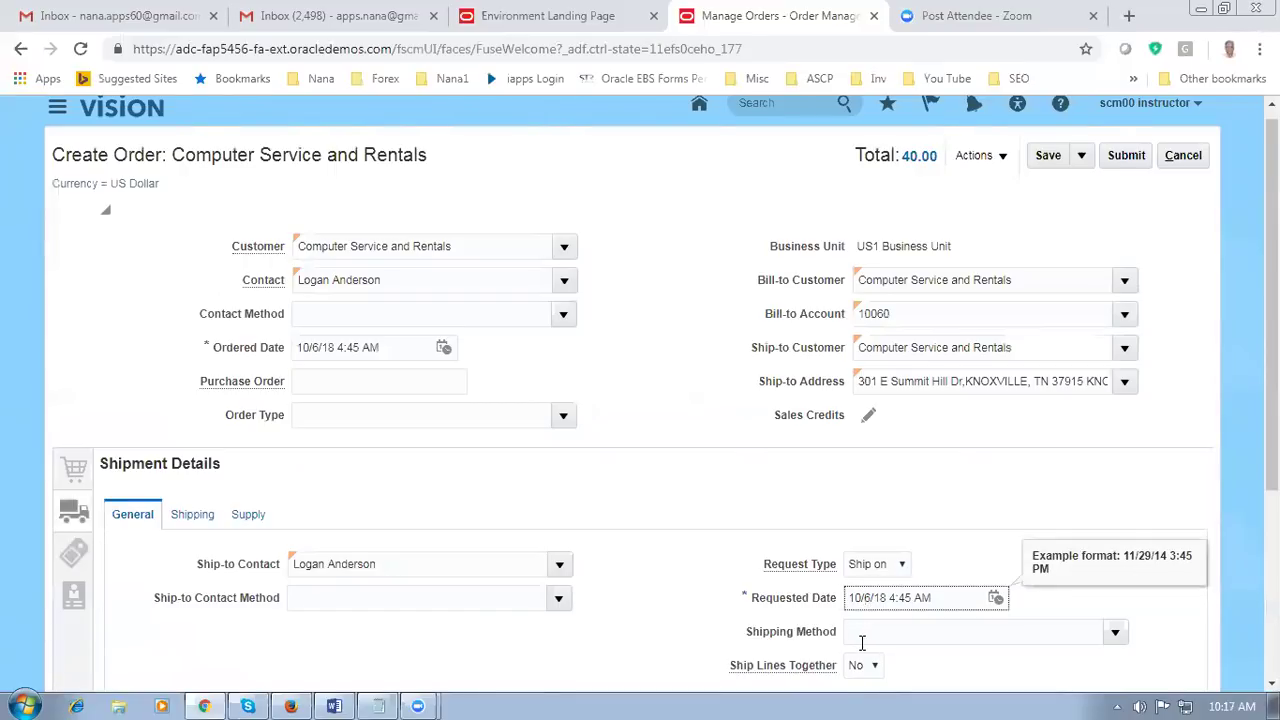
key(BackSpace)
text(9)
click(884, 514)
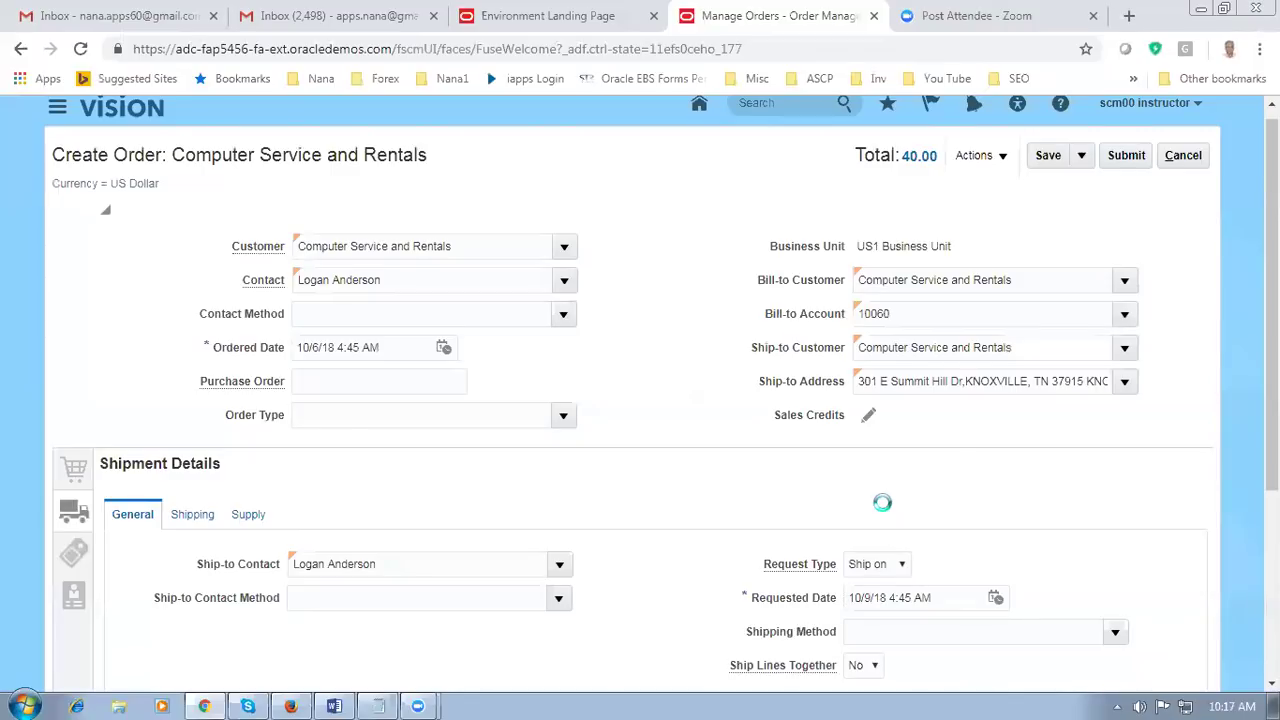
scroll(886, 505, down, 2)
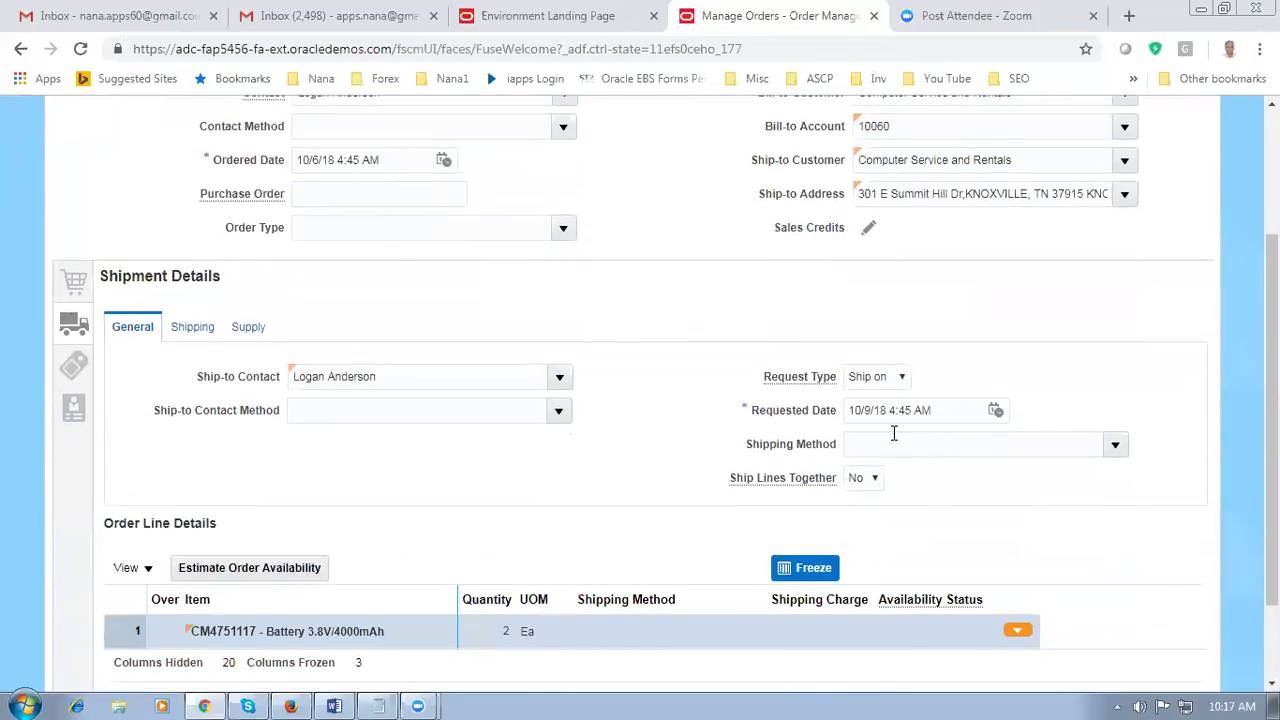
scroll(745, 384, up, 2)
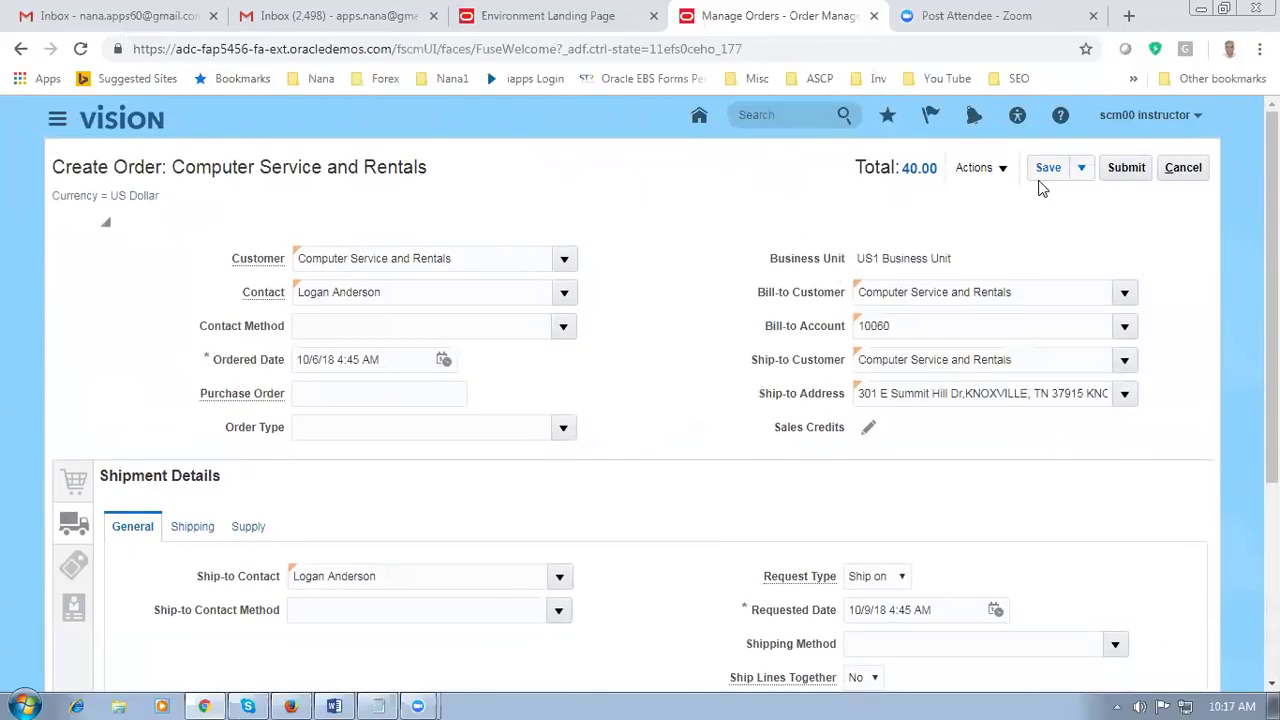
click(1046, 170)
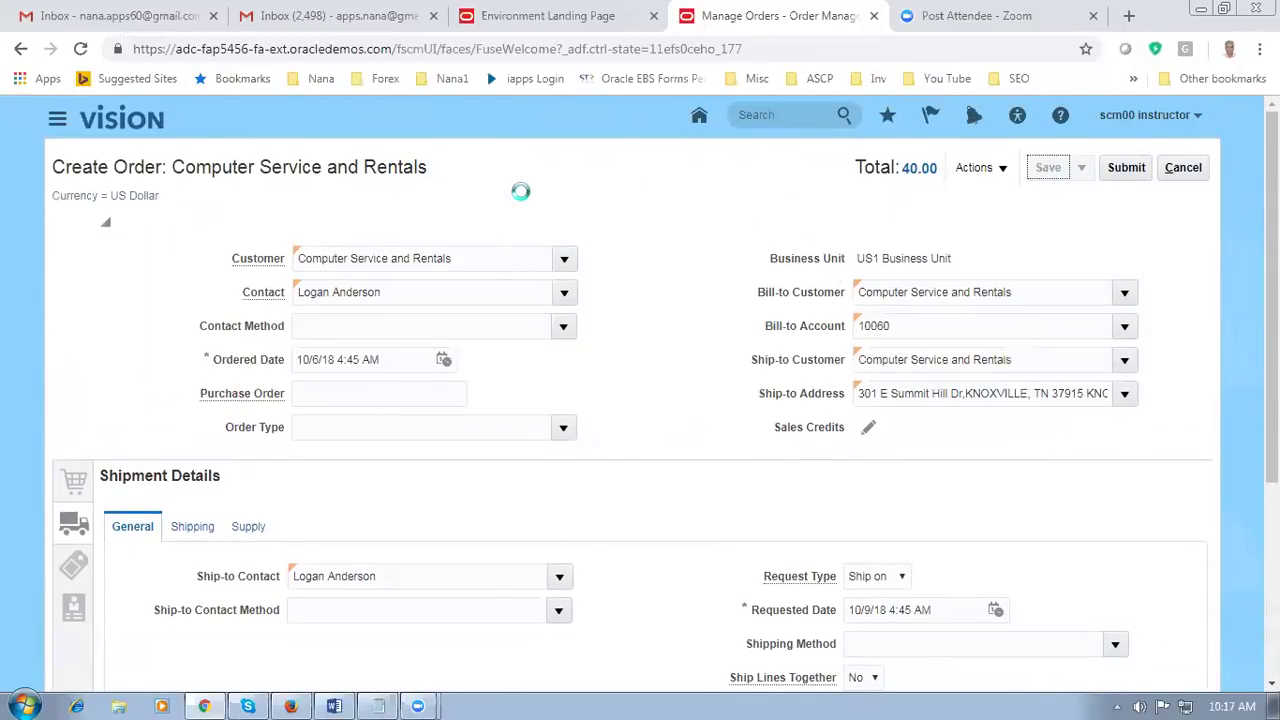
click(377, 706)
Step: Close the old Notepad notes without saving and launch a fresh Notepad
click(1184, 132)
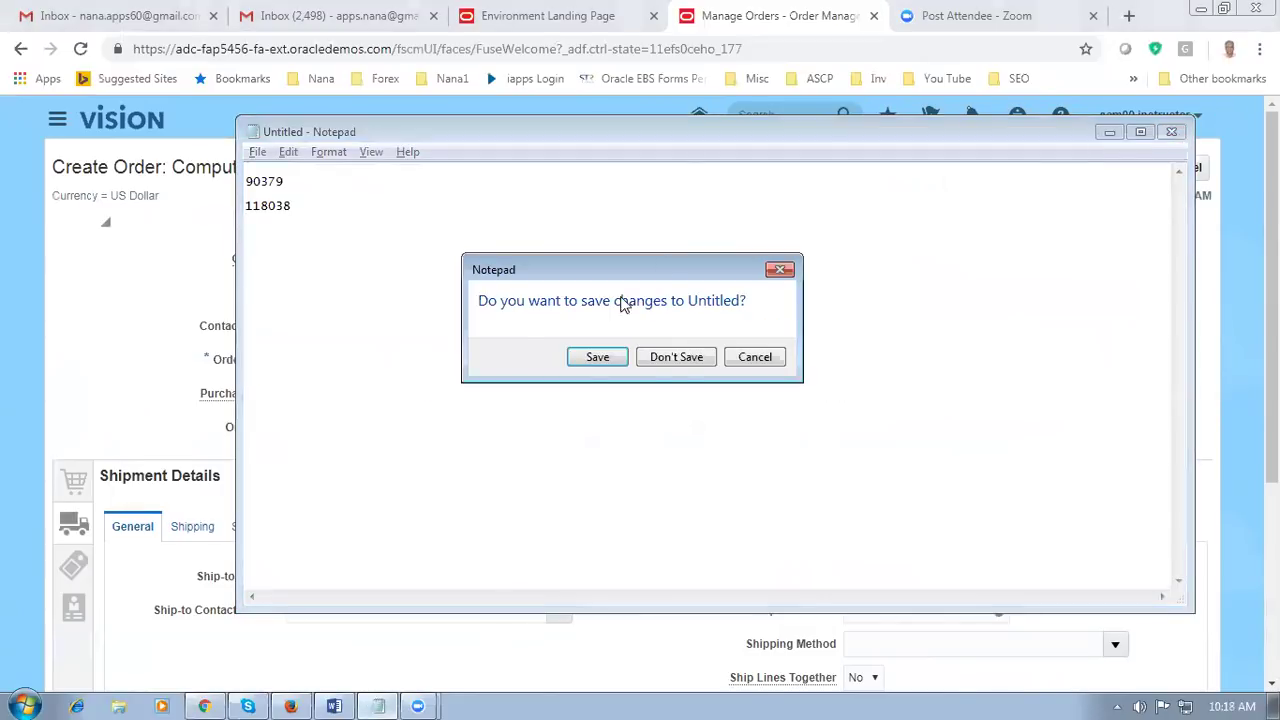
click(676, 358)
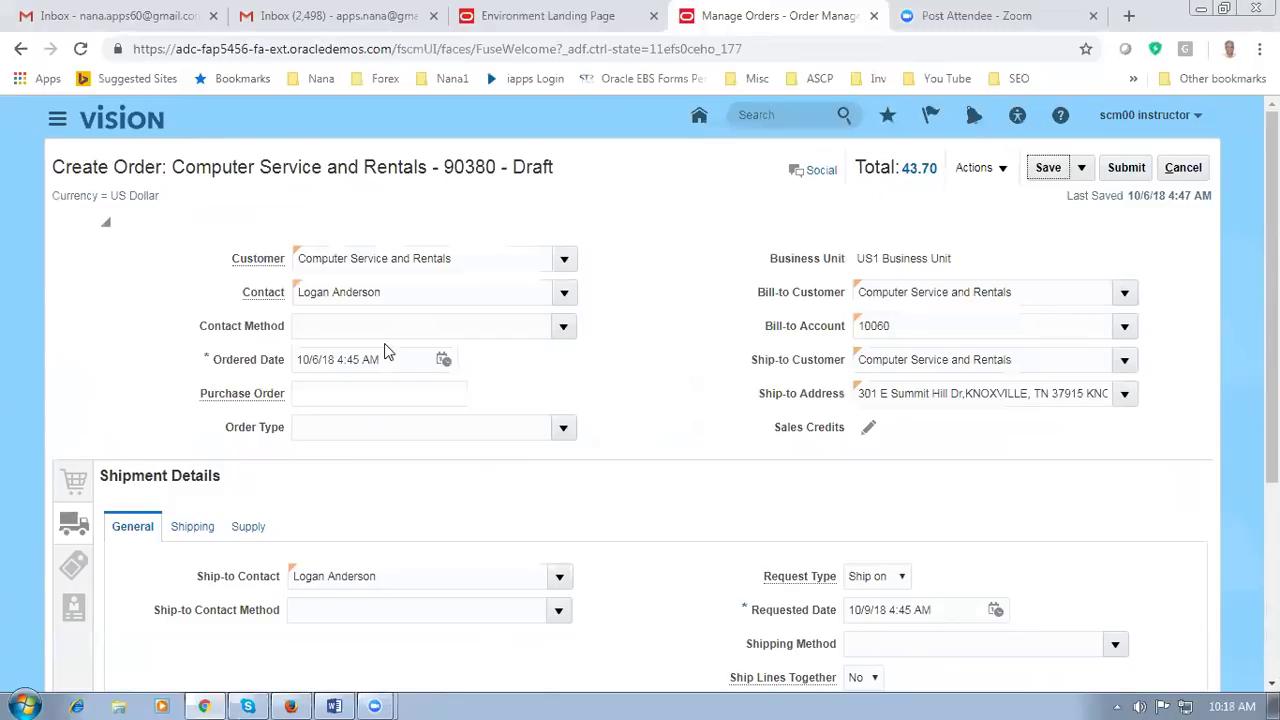
click(52, 700)
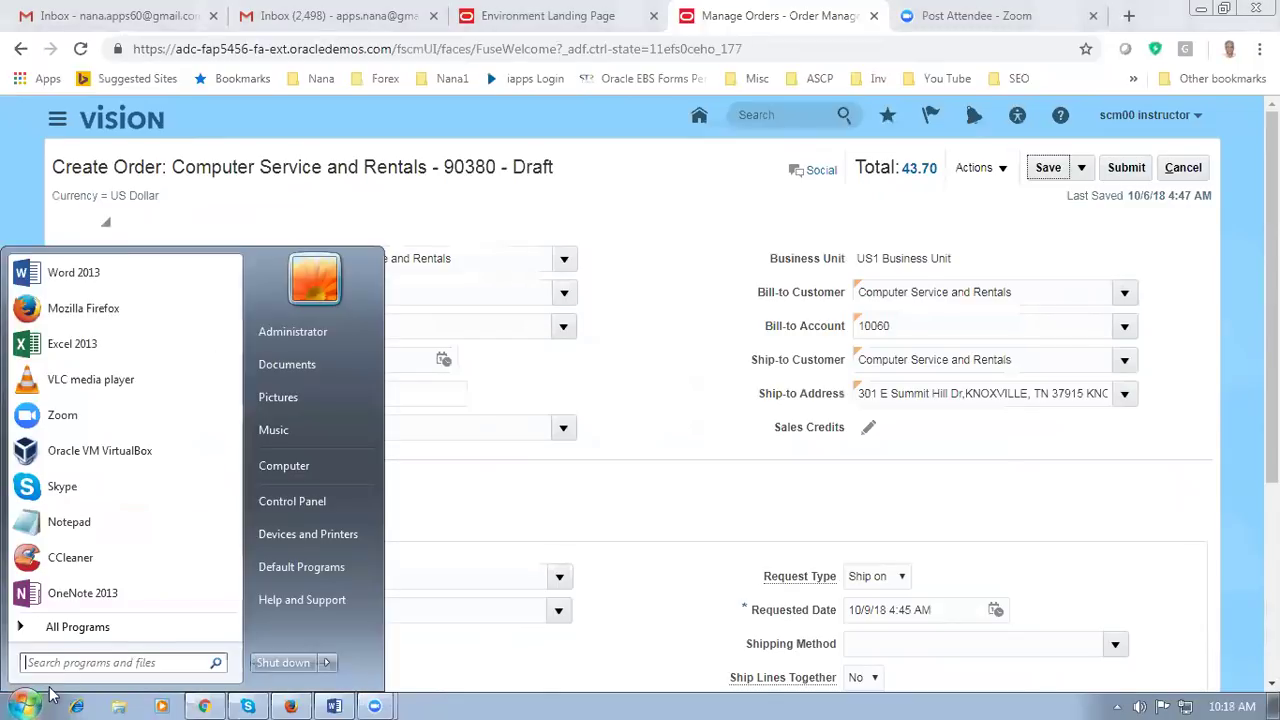
text(notepad)
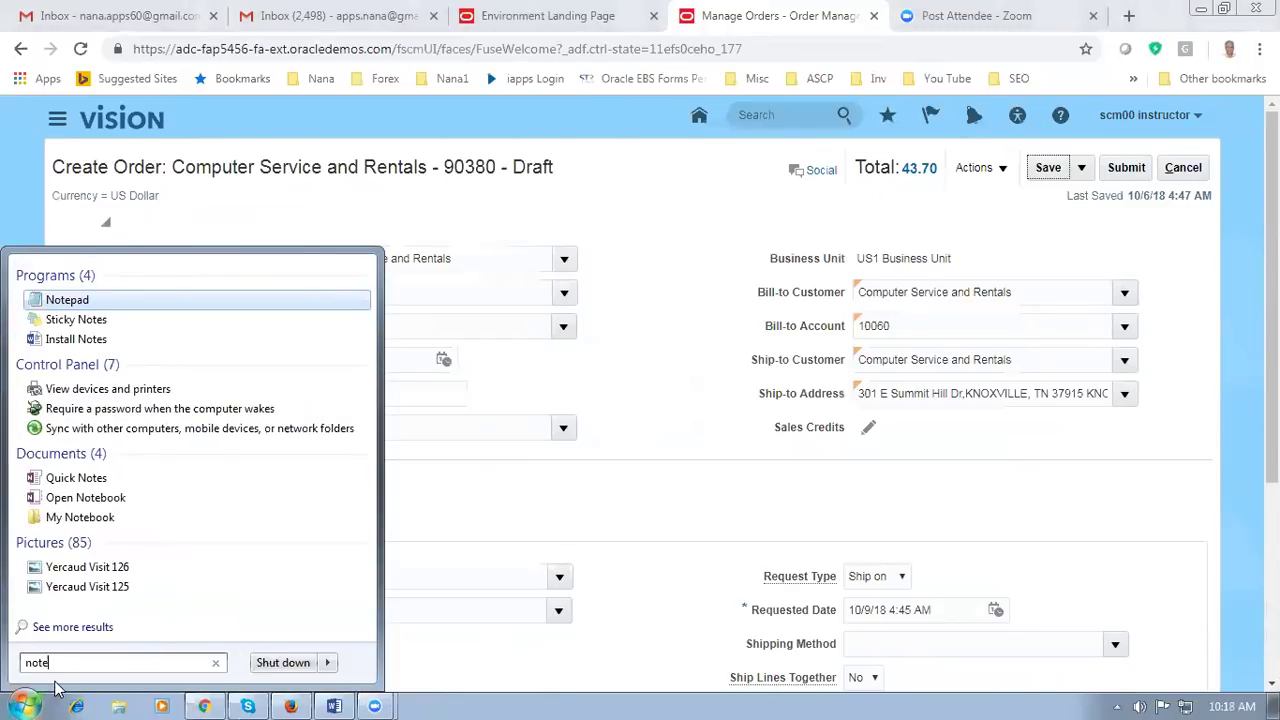
key(Return)
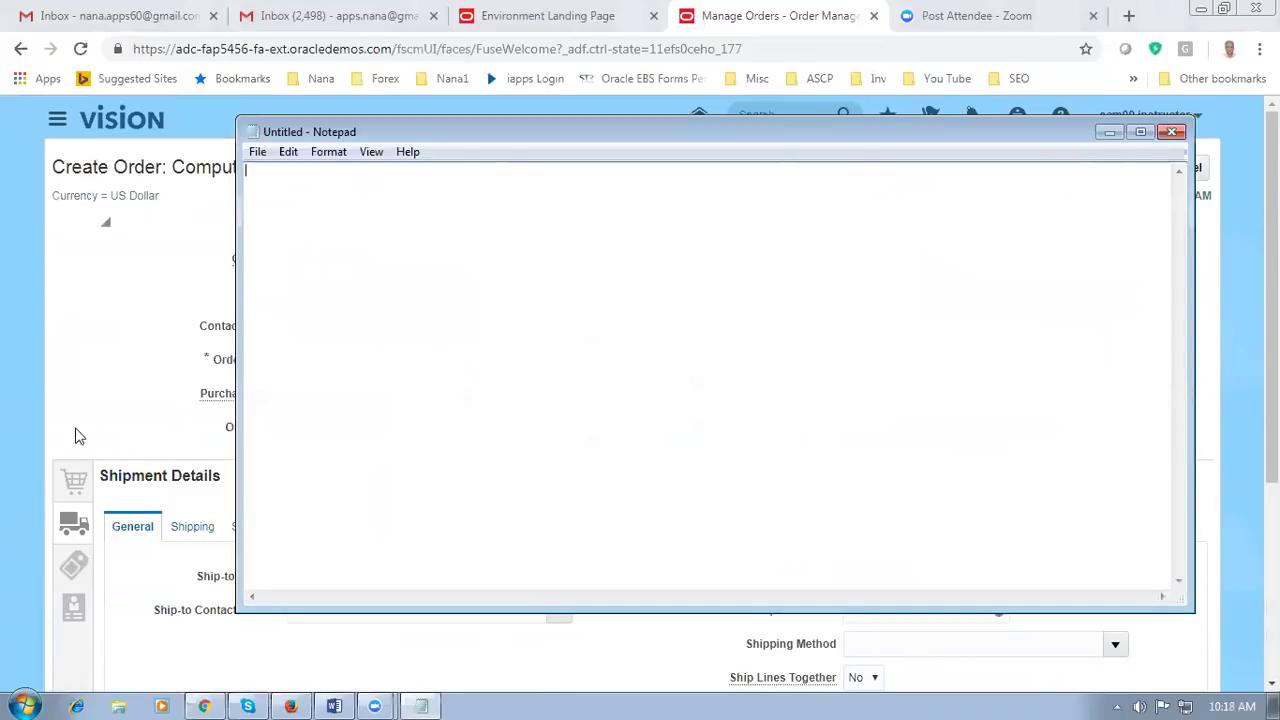
Step: Record the newly saved order's number in the untitled note
click(82, 420)
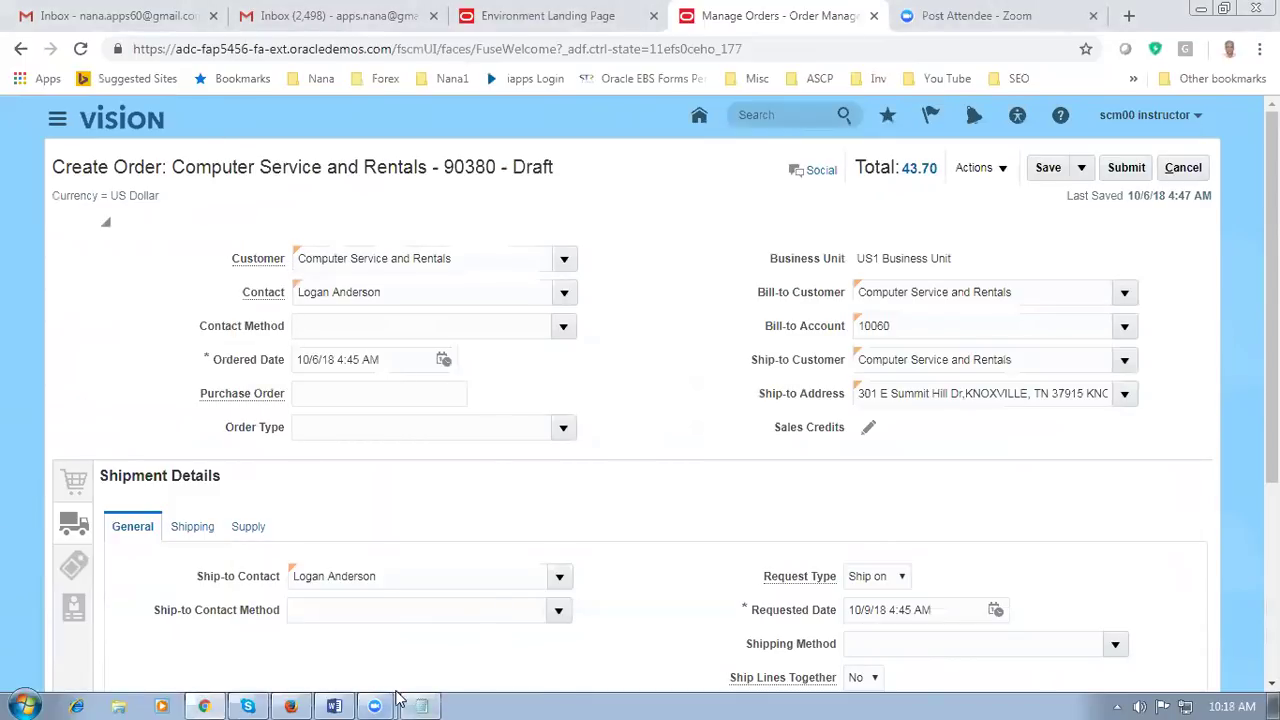
click(421, 705)
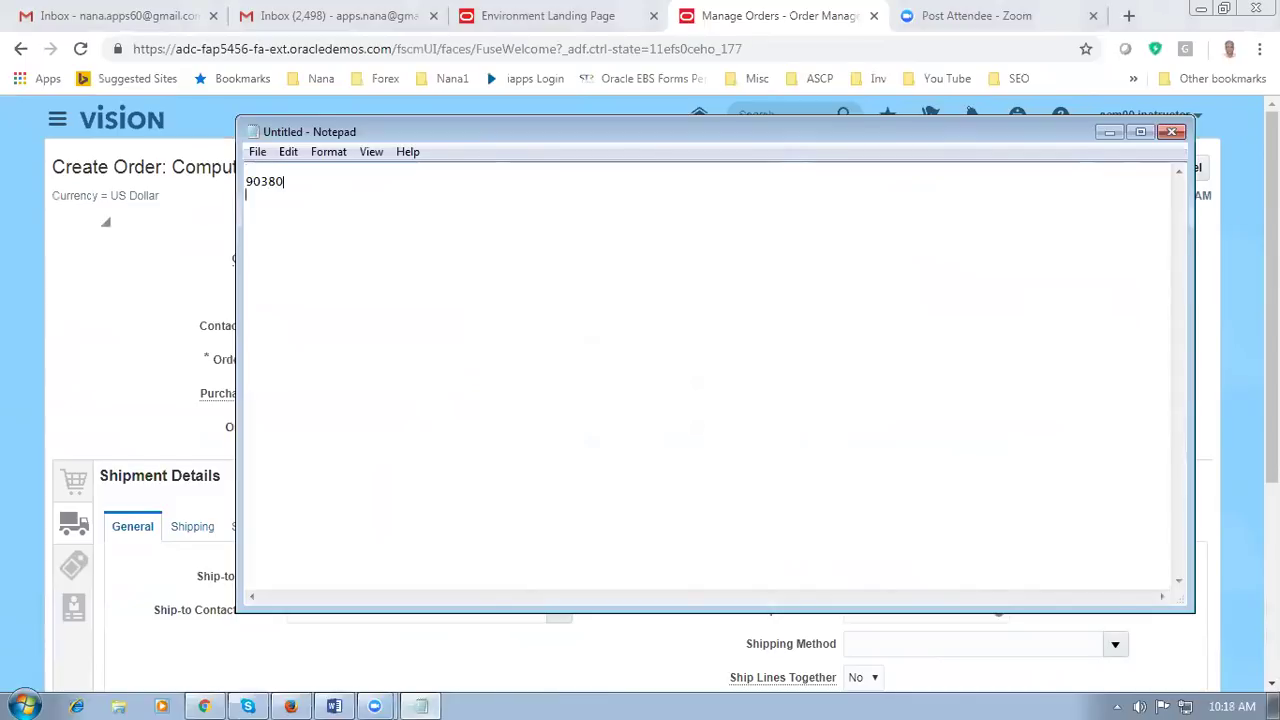
click(72, 383)
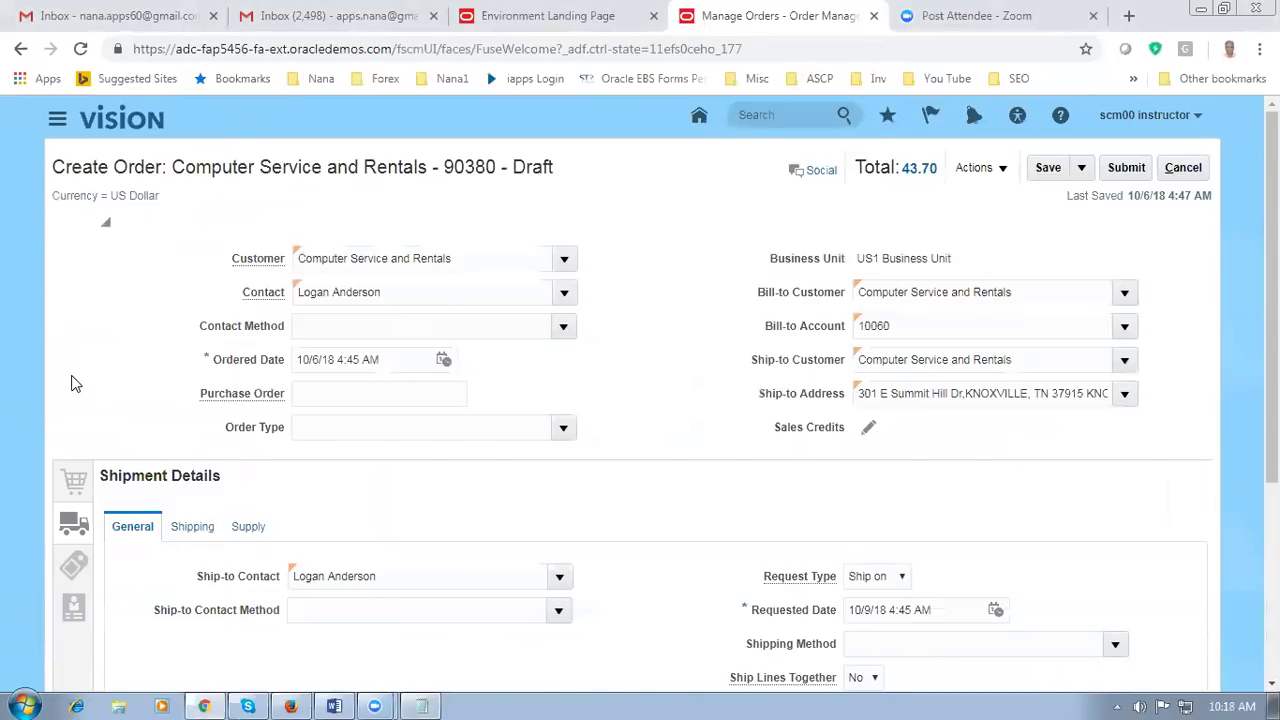
key(alt+Tab)
key(alt+Tab)
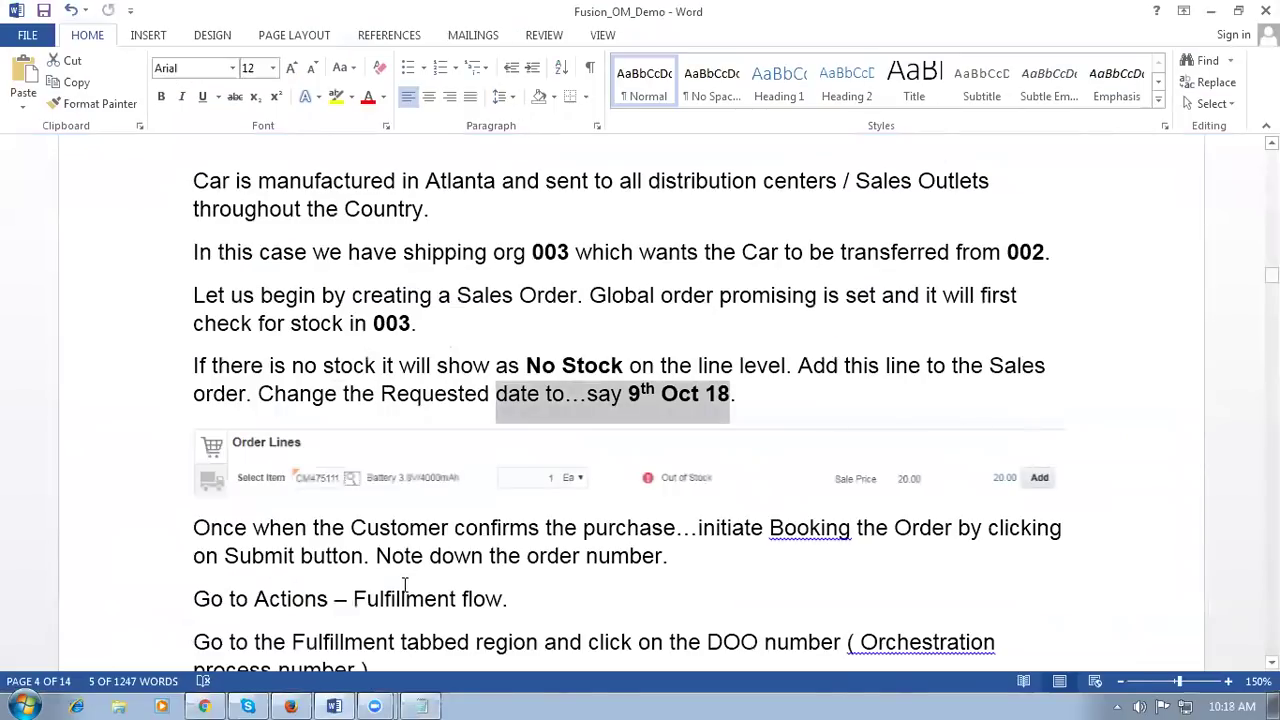
Step: Highlight 'initiate Booking' and 'Submit' in the Word notes on booking the order
click(413, 612)
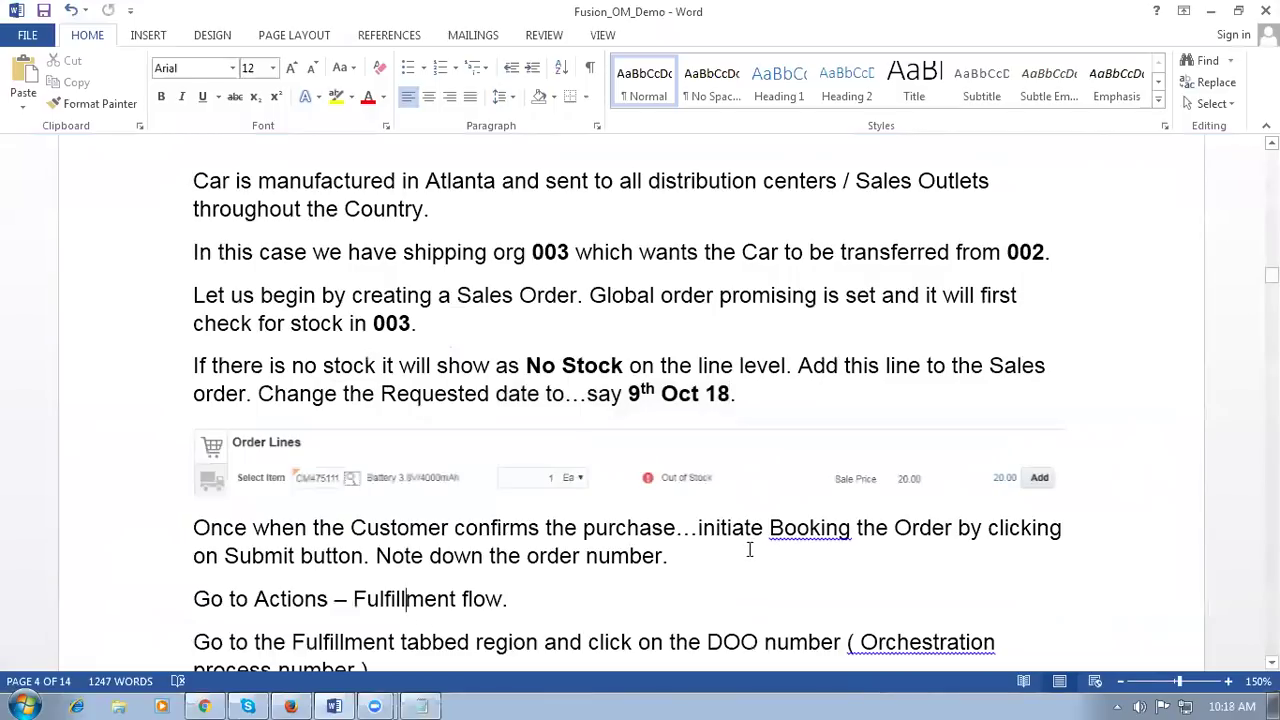
drag(723, 537, 881, 540)
click(880, 565)
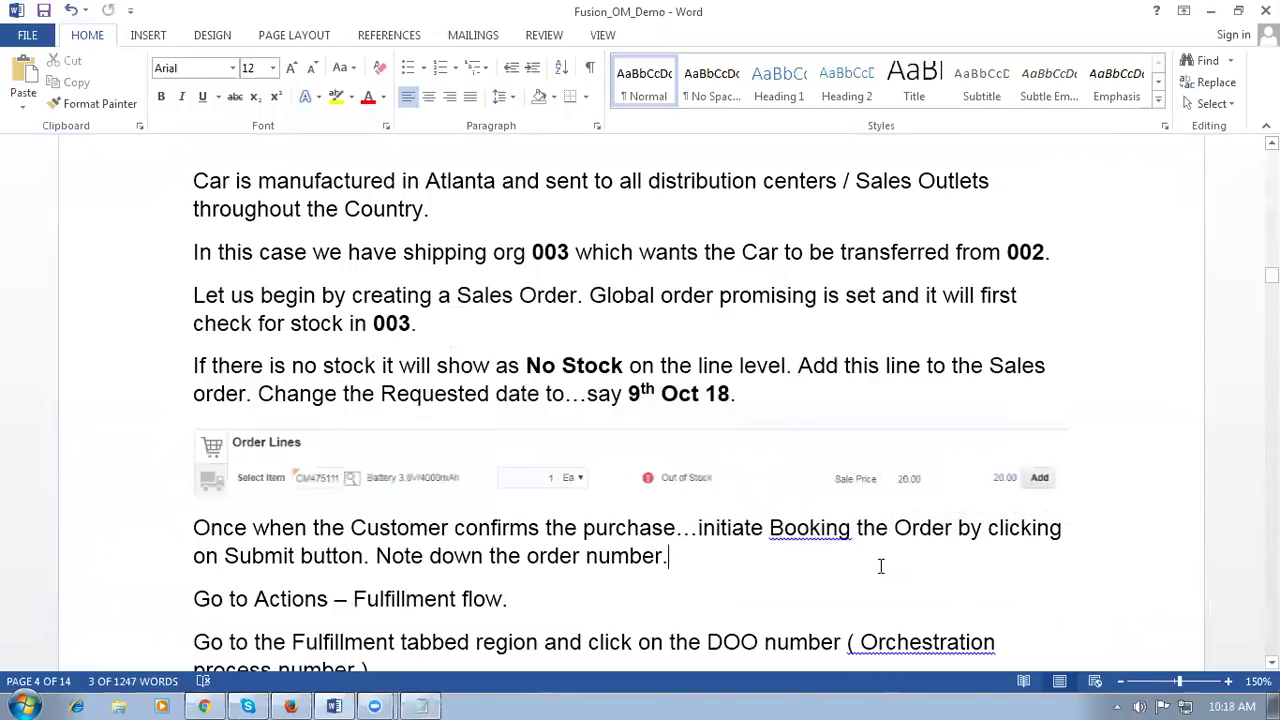
scroll(881, 566, down, 1)
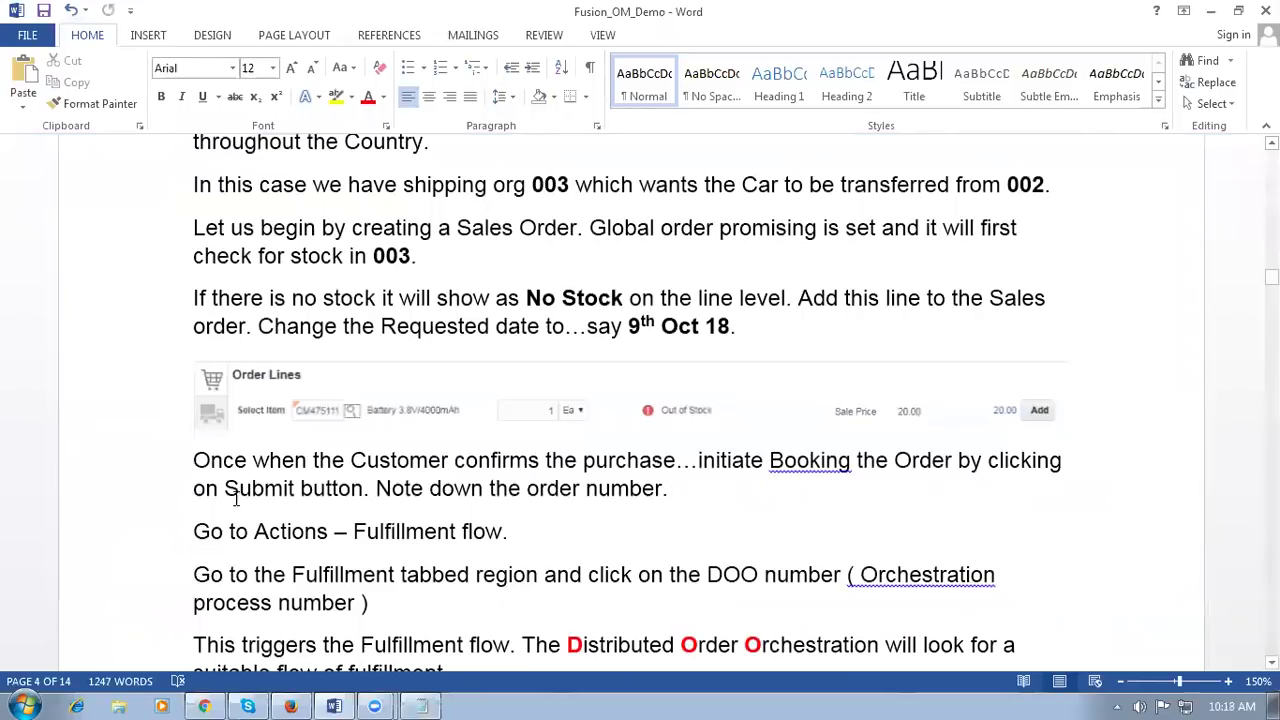
drag(227, 488, 302, 488)
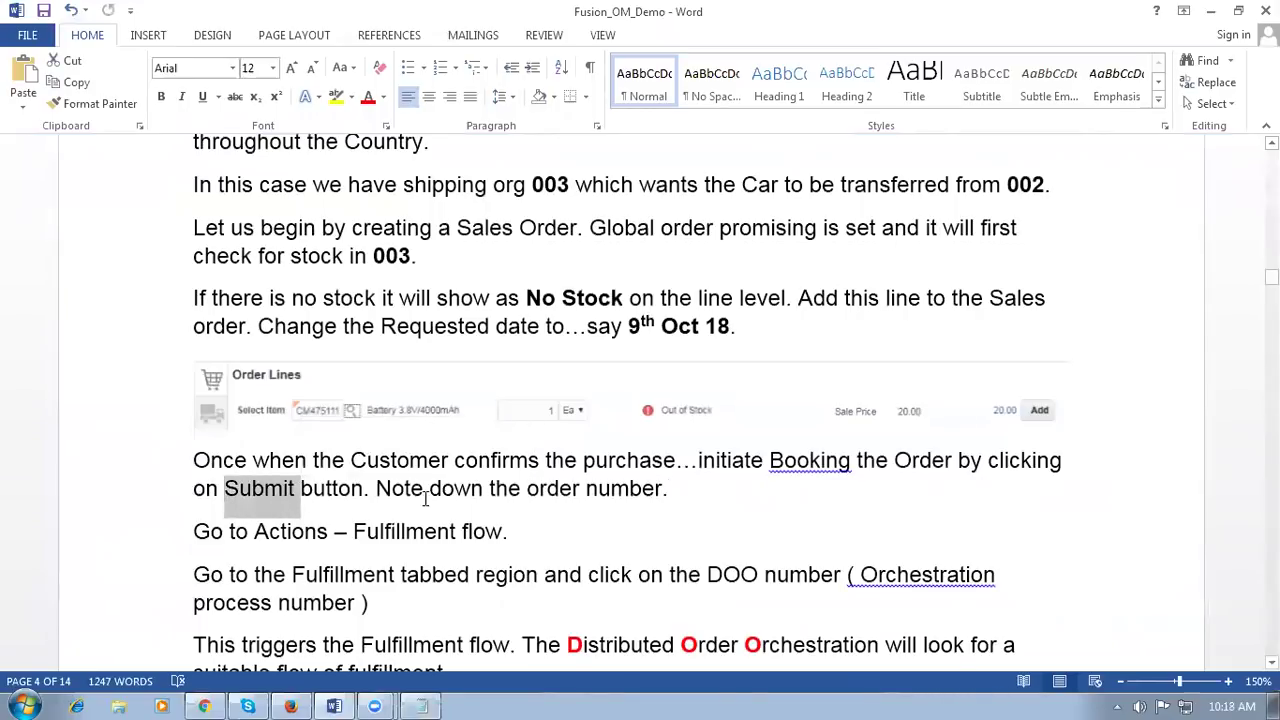
key(alt+Tab)
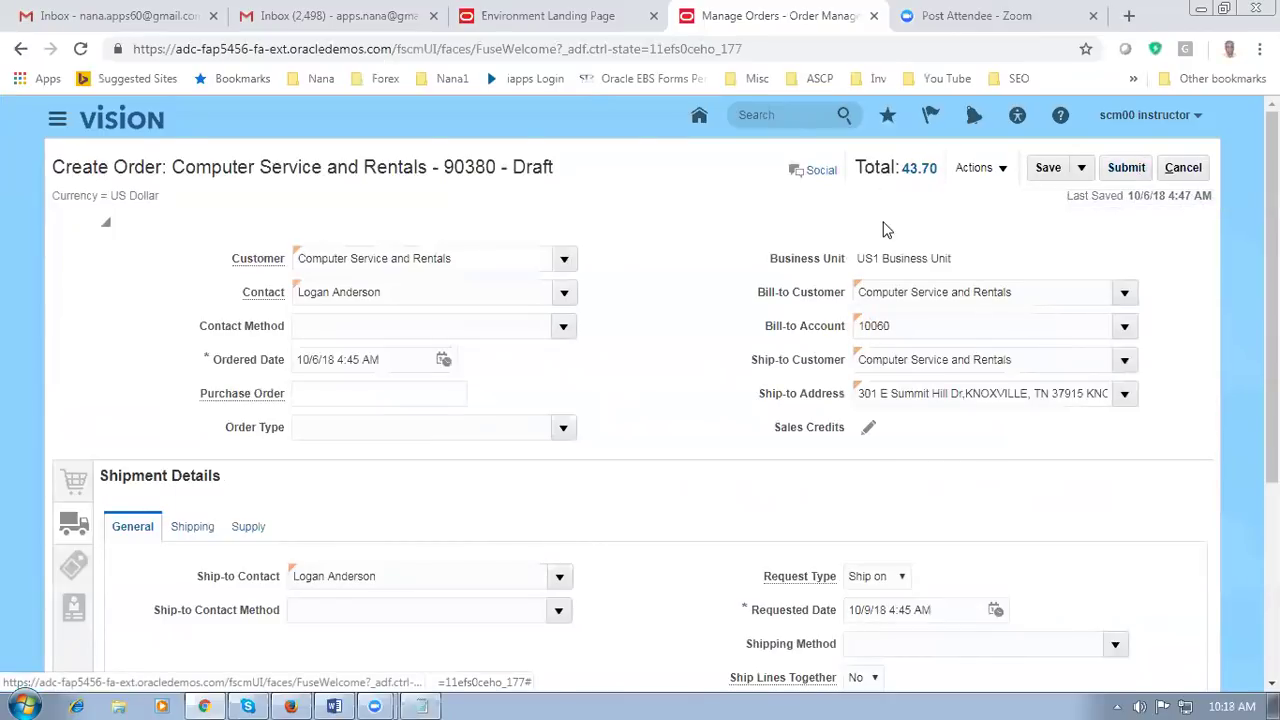
Step: Review the order total breakdown (43.70 with 3.70 tax) and submit the order
click(920, 170)
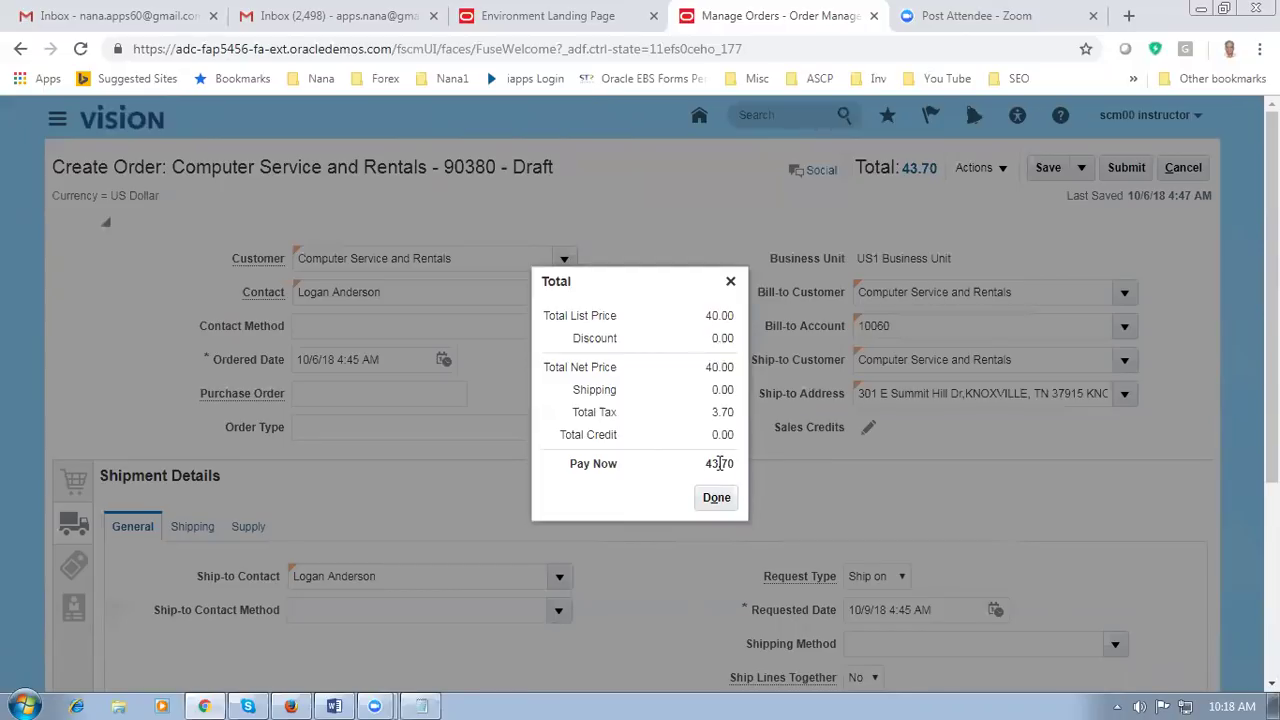
click(716, 497)
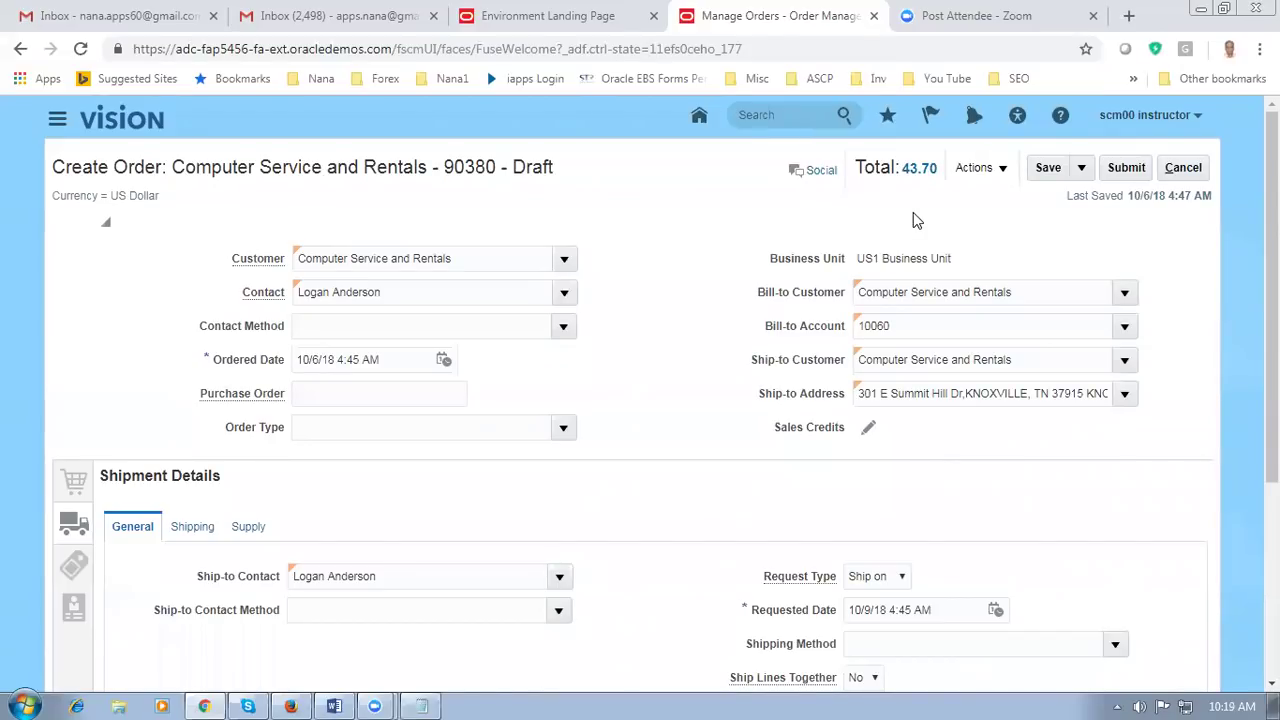
click(1127, 170)
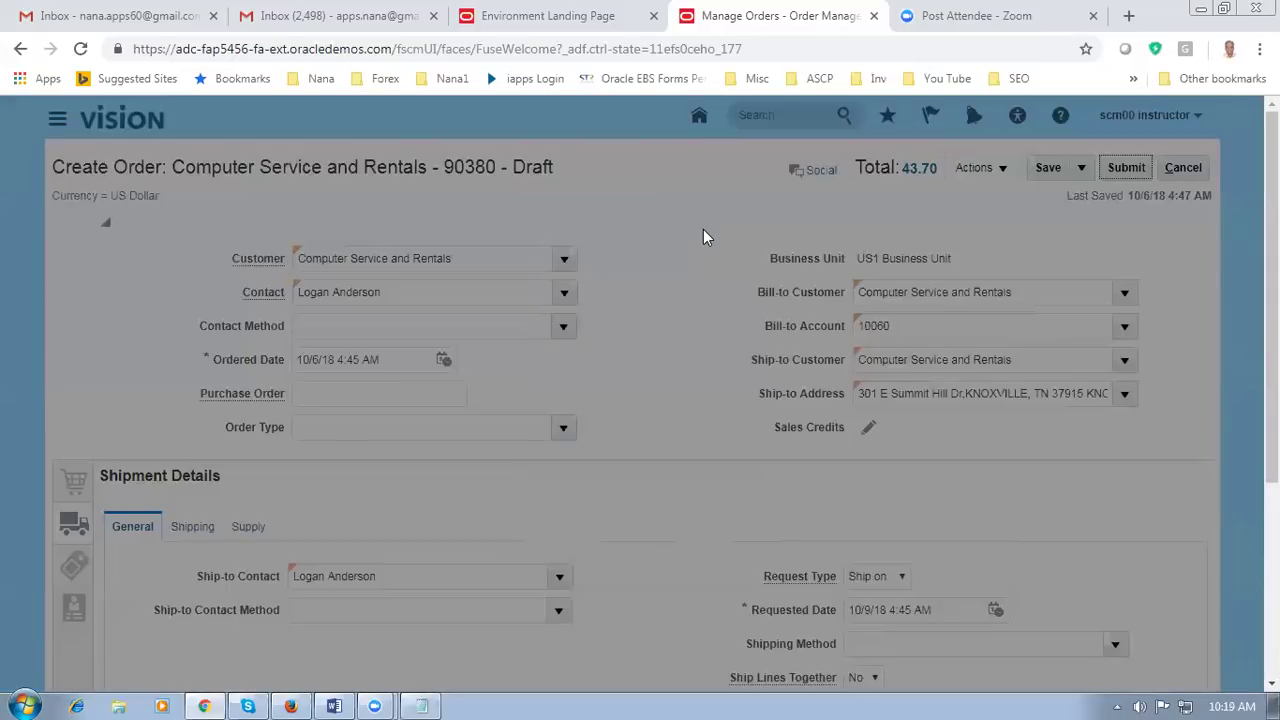
Step: Acknowledge the confirmation, refresh to Processing status, and switch to the fulfillment view
click(716, 420)
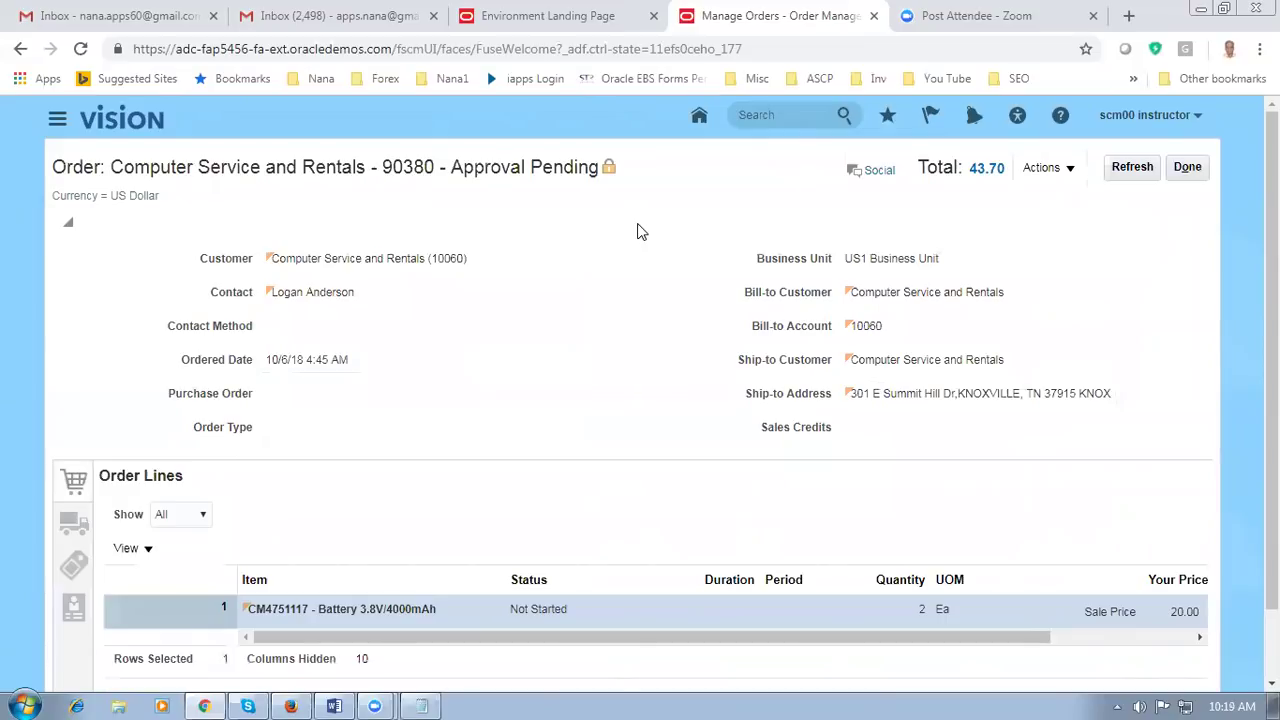
click(1130, 170)
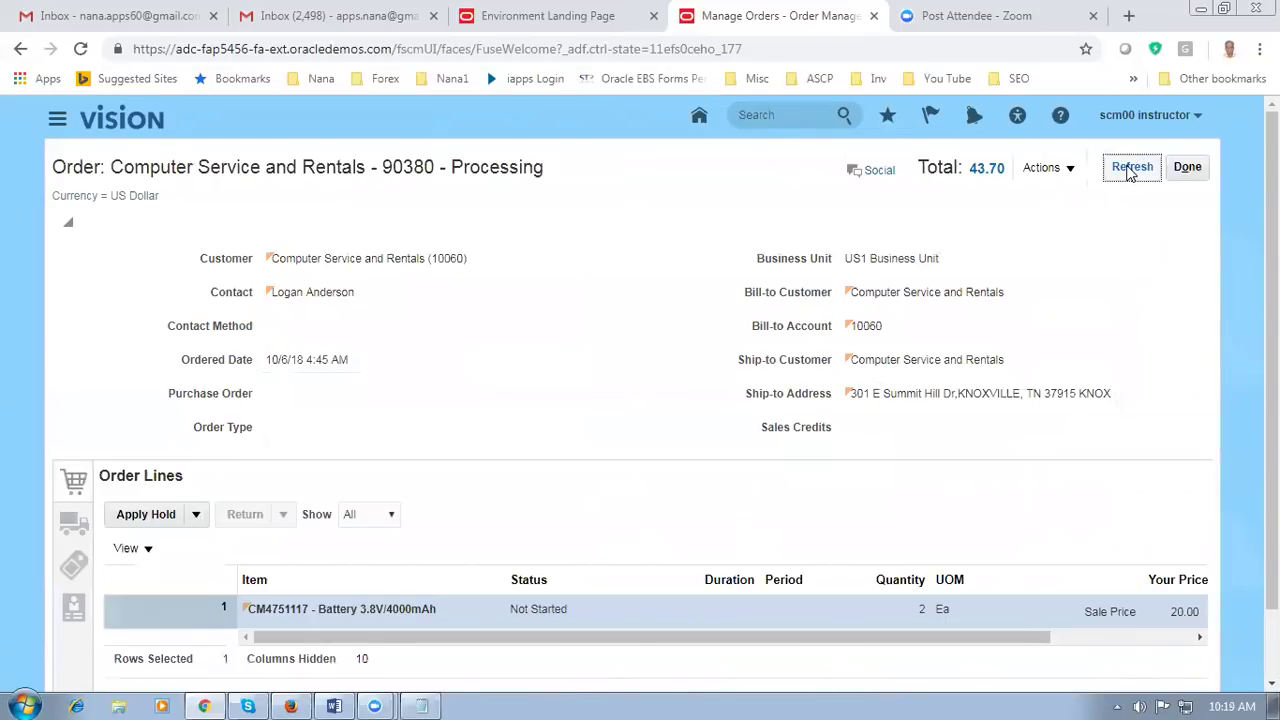
click(1040, 169)
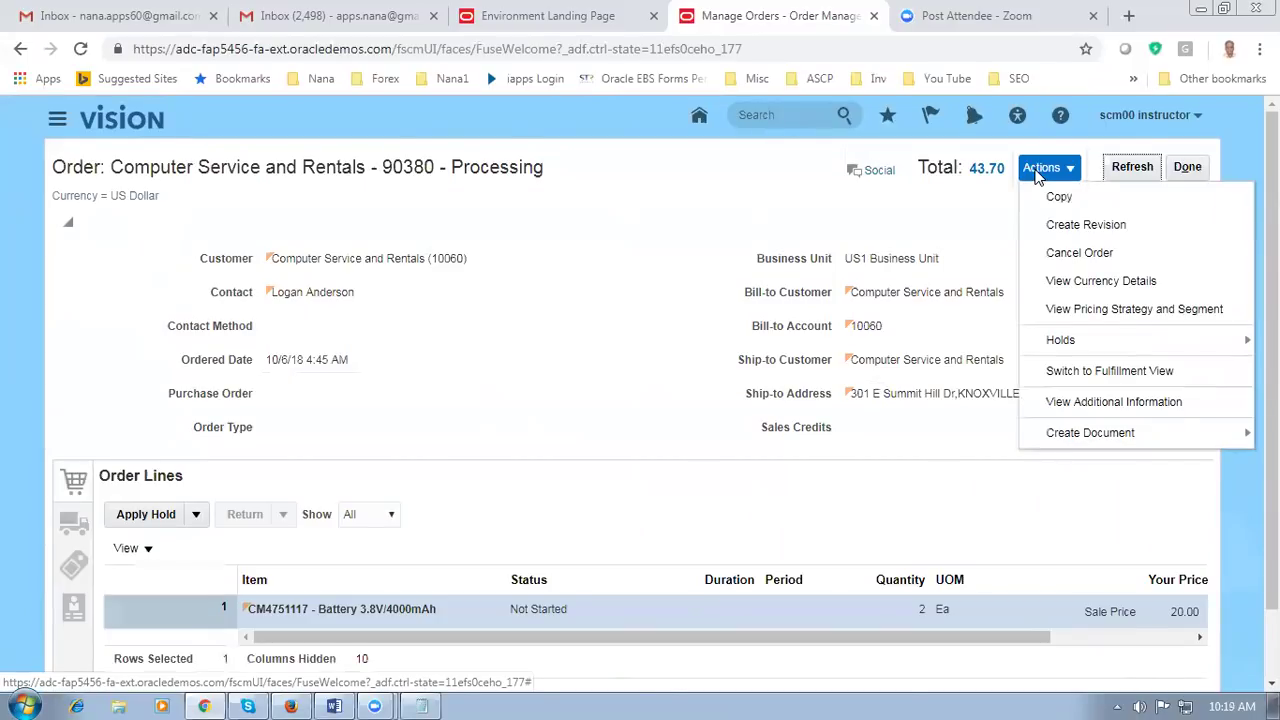
click(1104, 372)
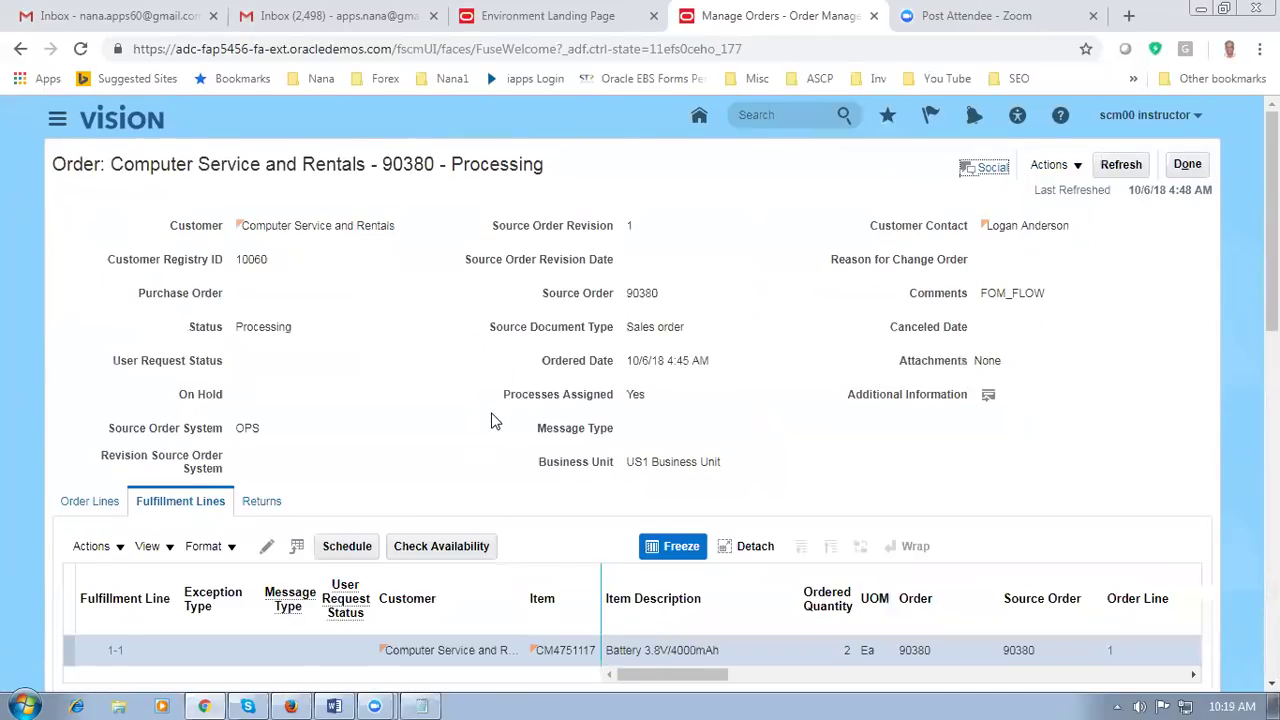
Step: Open order 90380's orchestration process and its Orchestration Plan tab, then bring up the Word notes
scroll(491, 420, down, 1)
scroll(491, 420, down, 2)
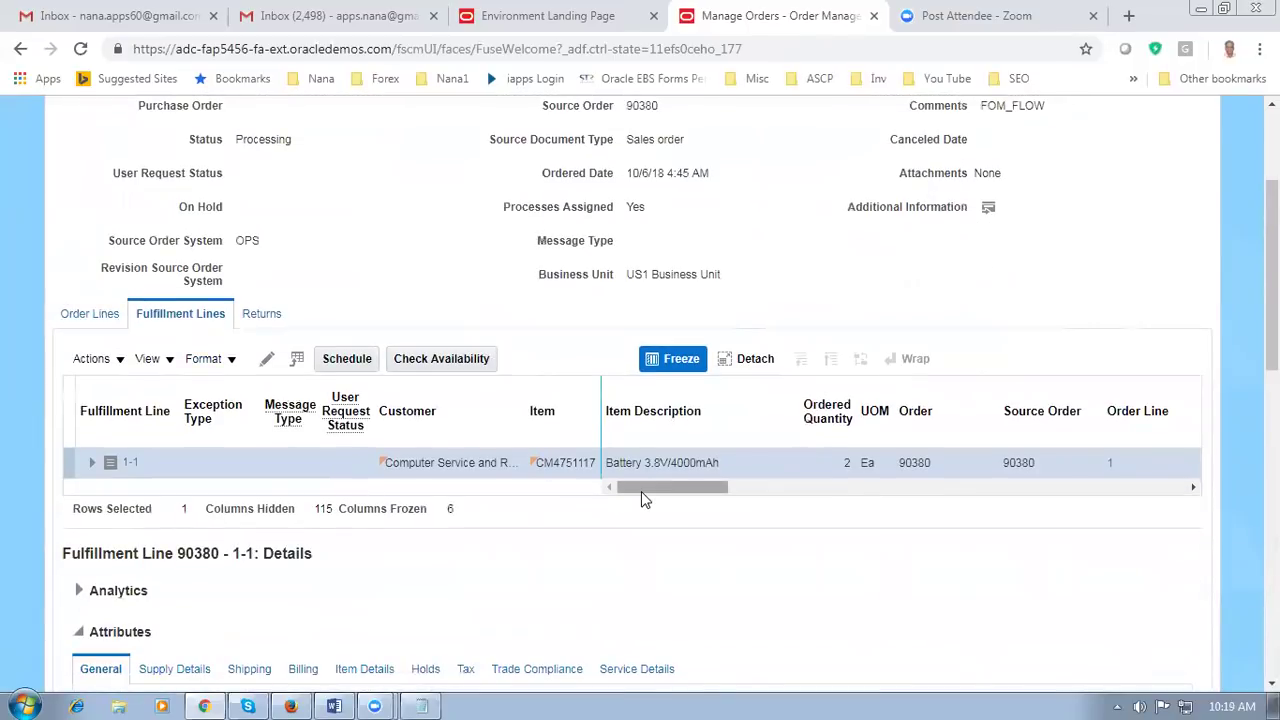
drag(641, 491, 702, 491)
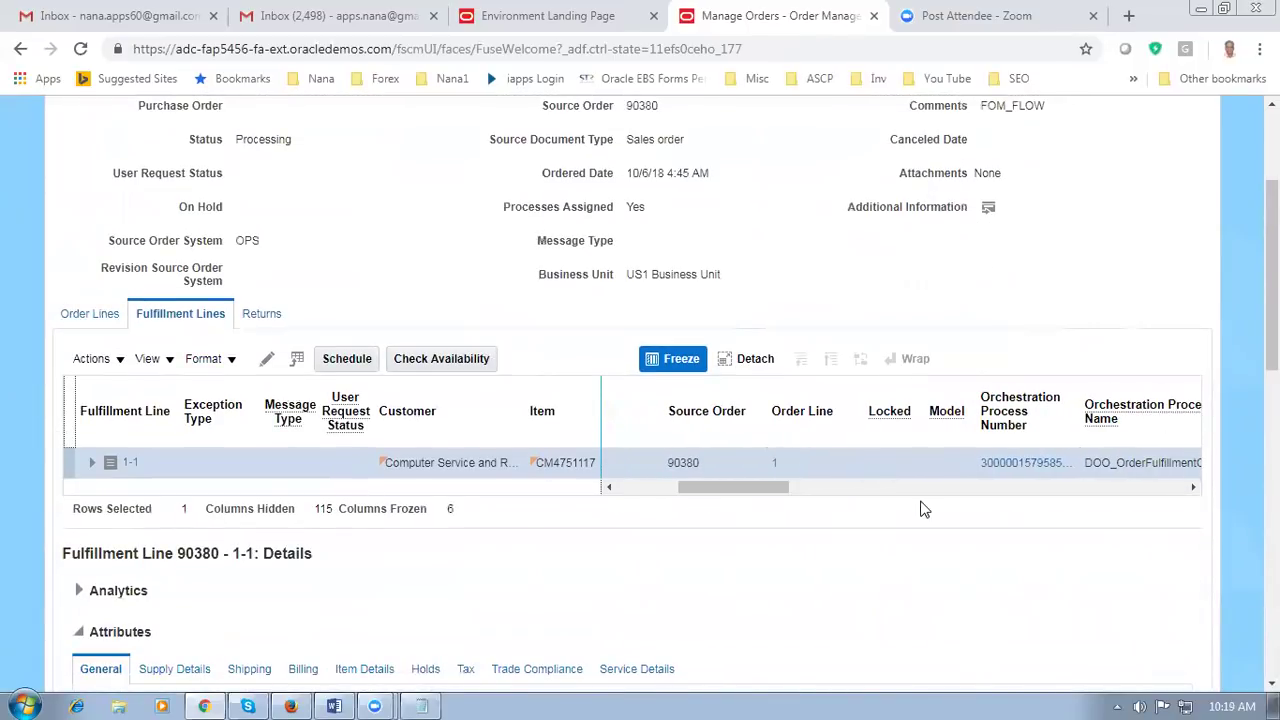
click(1013, 465)
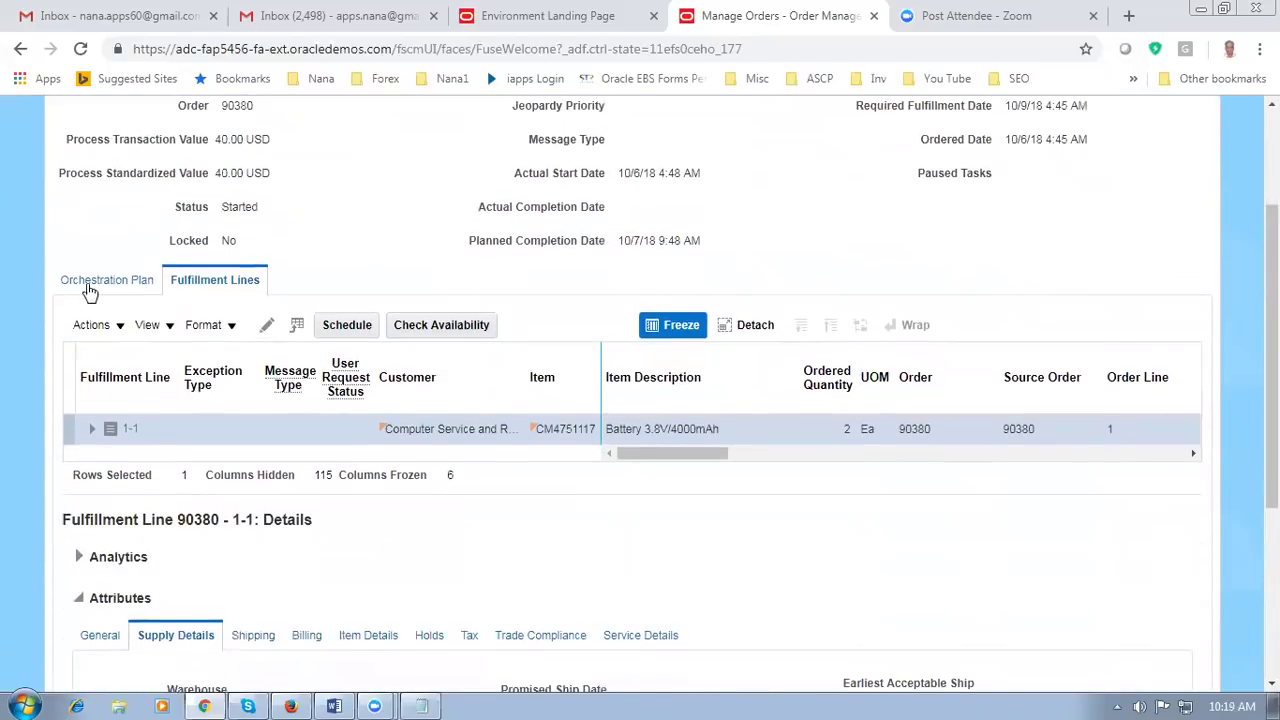
click(95, 282)
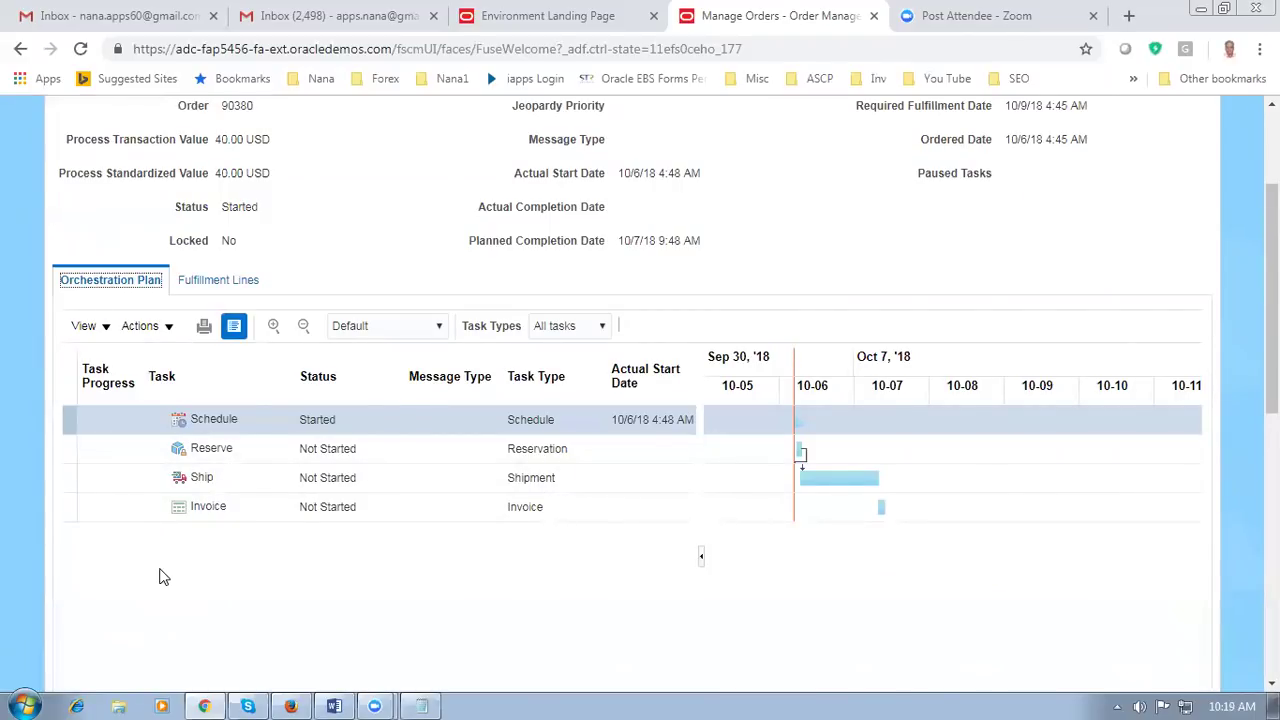
key(alt+Tab)
click(476, 564)
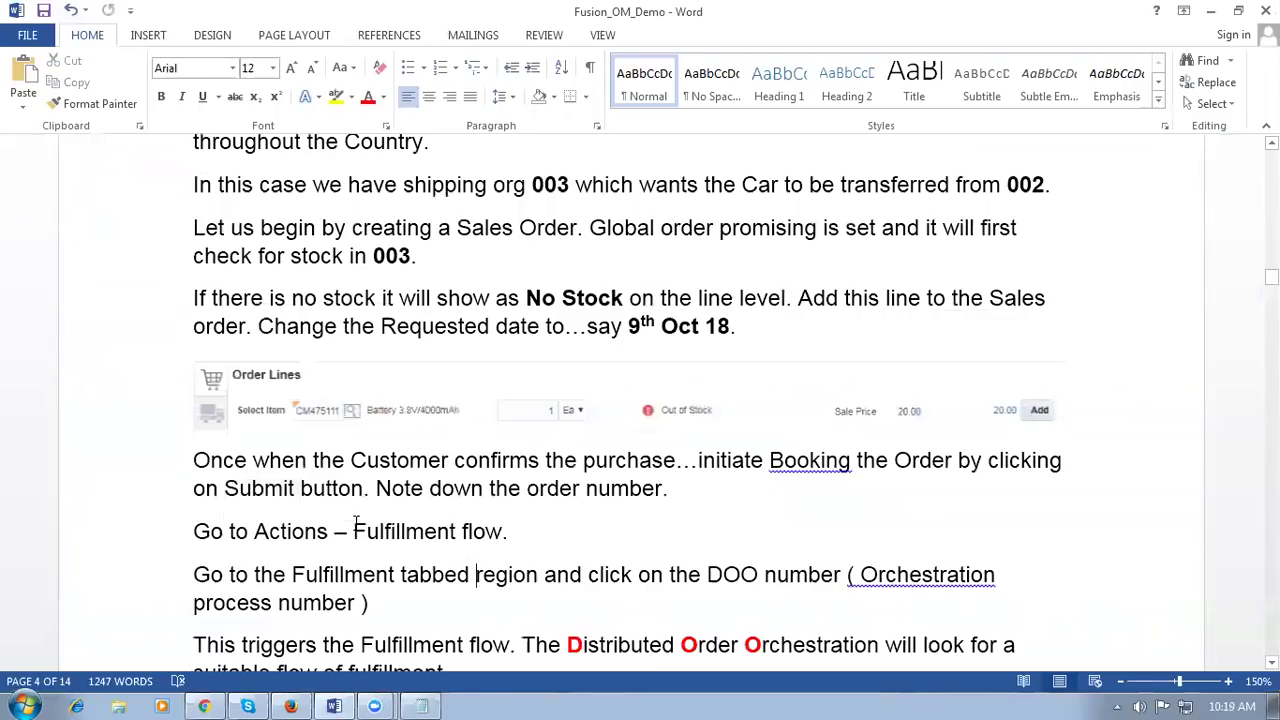
click(364, 574)
scroll(364, 574, down, 1)
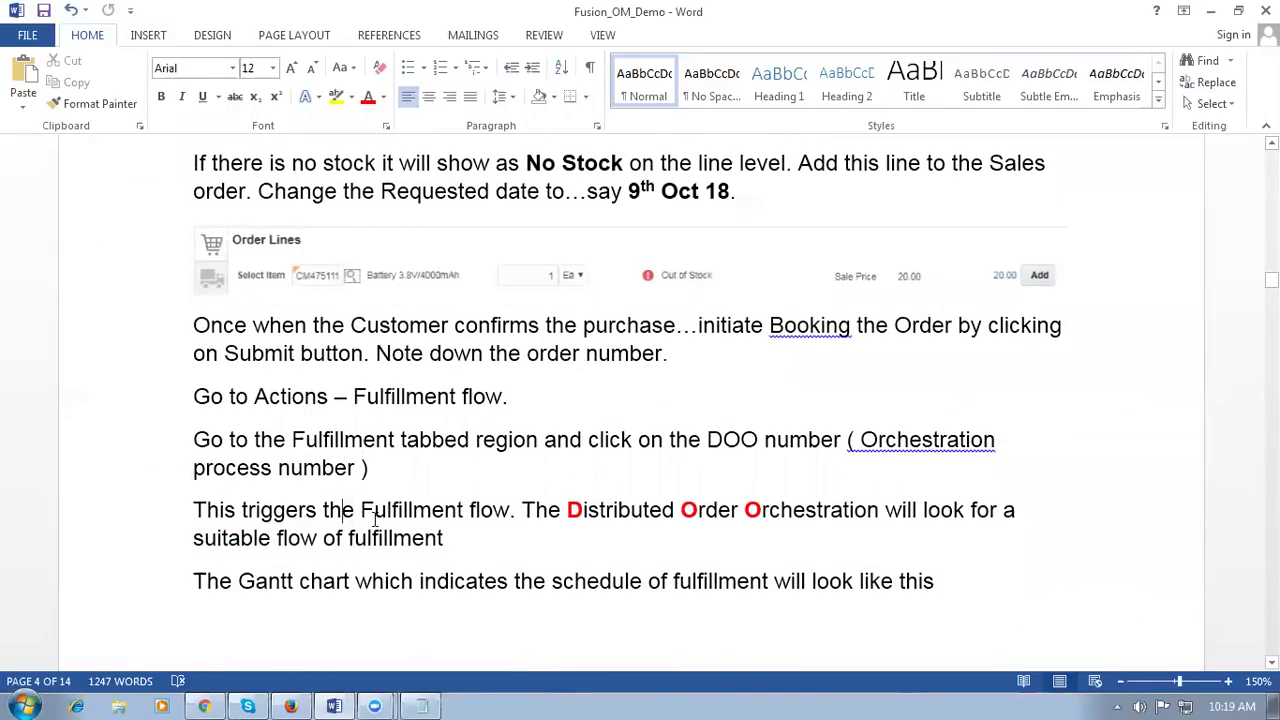
drag(344, 512, 466, 512)
click(620, 518)
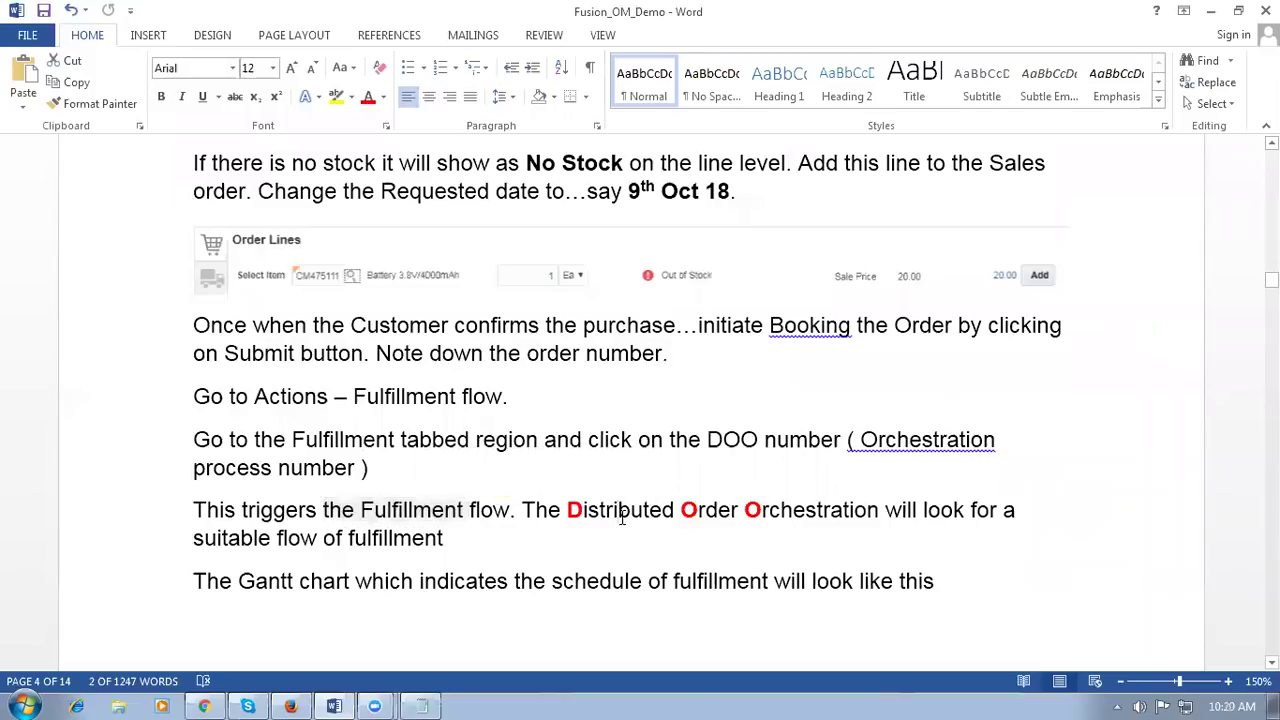
drag(566, 512, 782, 511)
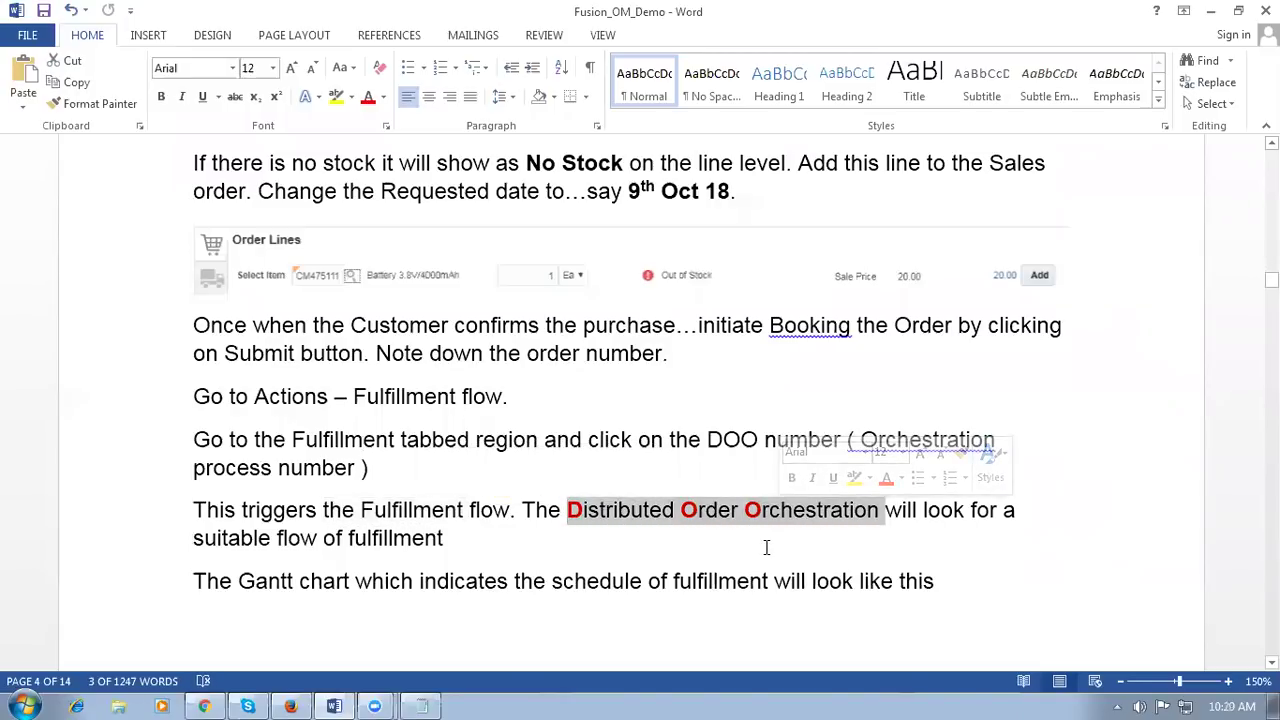
click(766, 547)
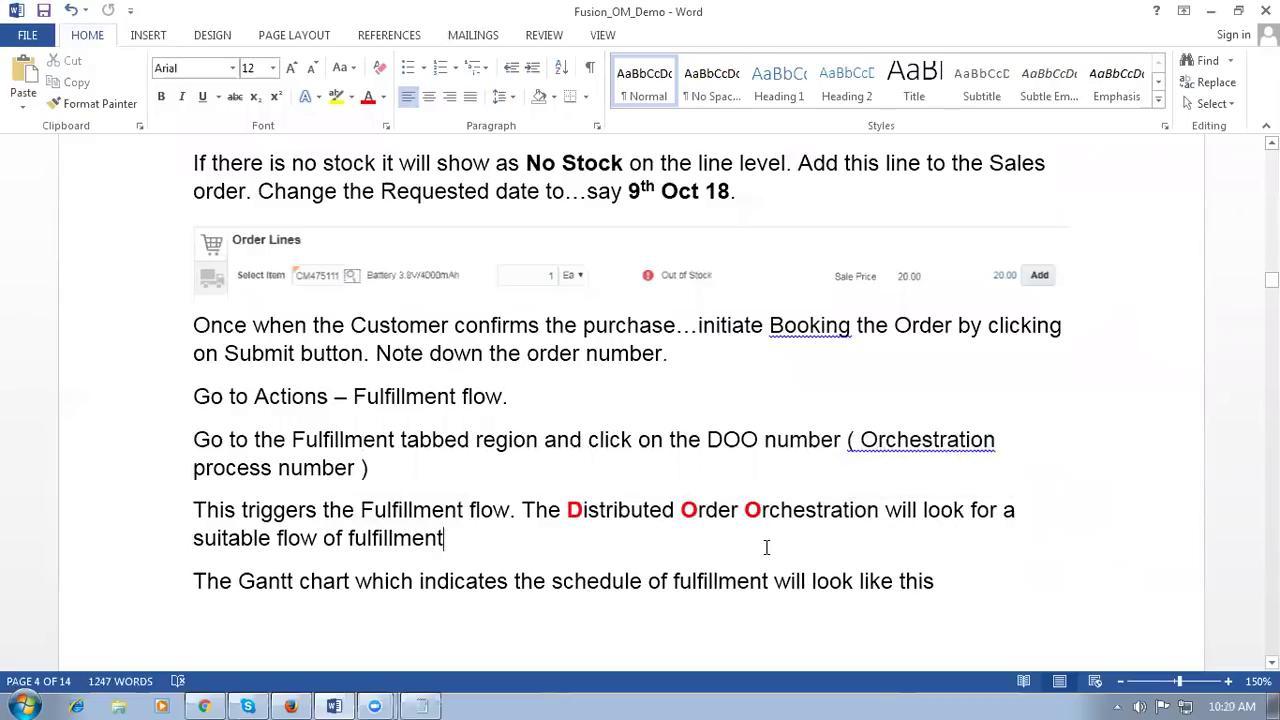
drag(366, 538, 412, 543)
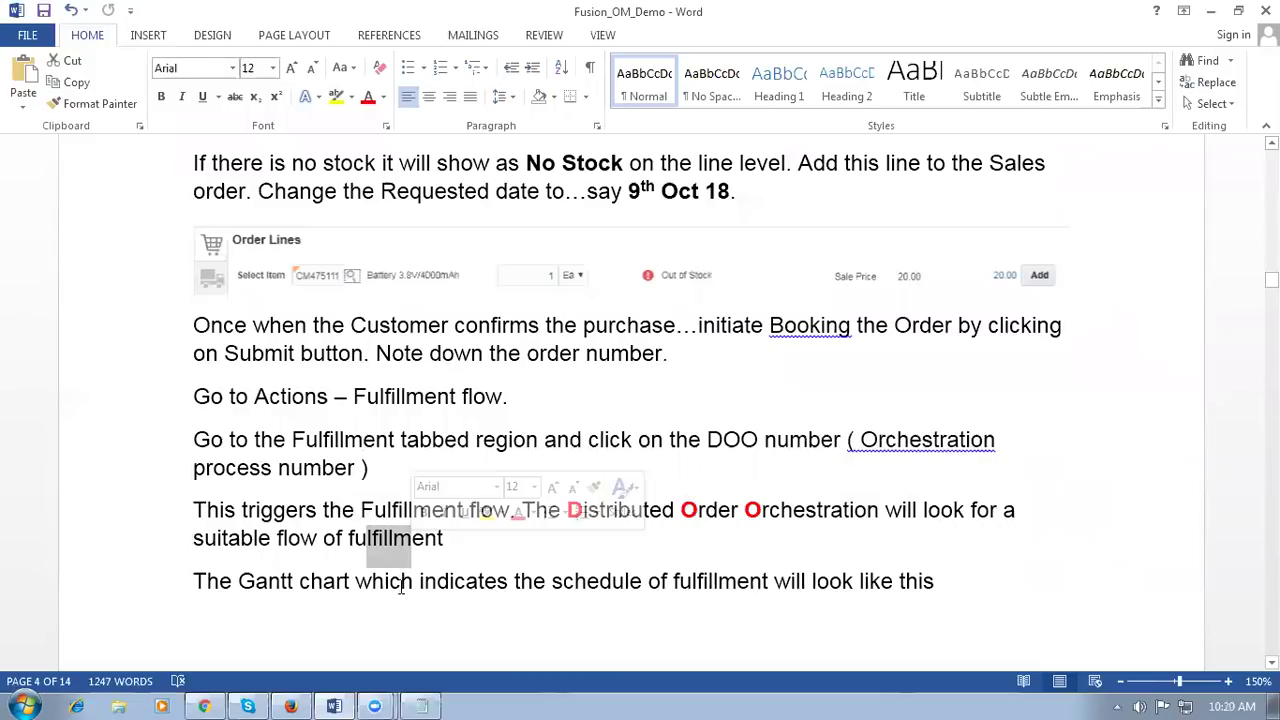
click(401, 581)
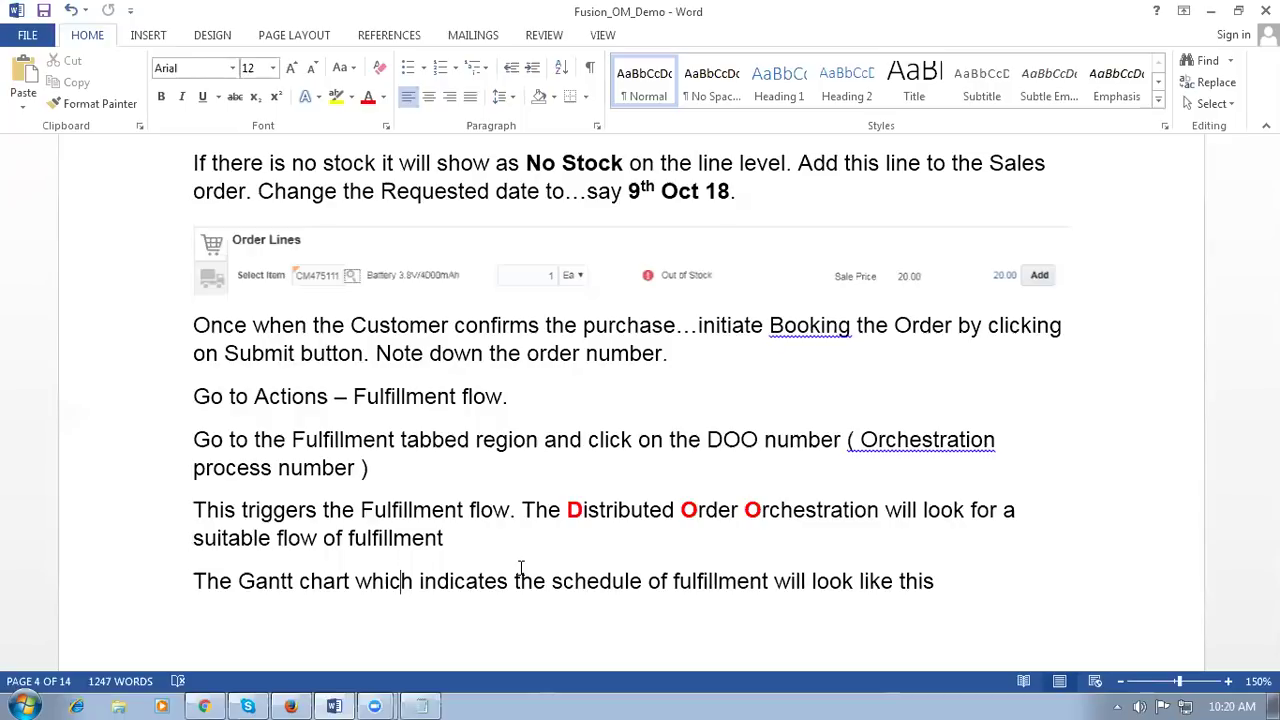
Step: In the Word case study, highlight source Atlanta (002) and destination Chicago (003)
scroll(577, 554, up, 6)
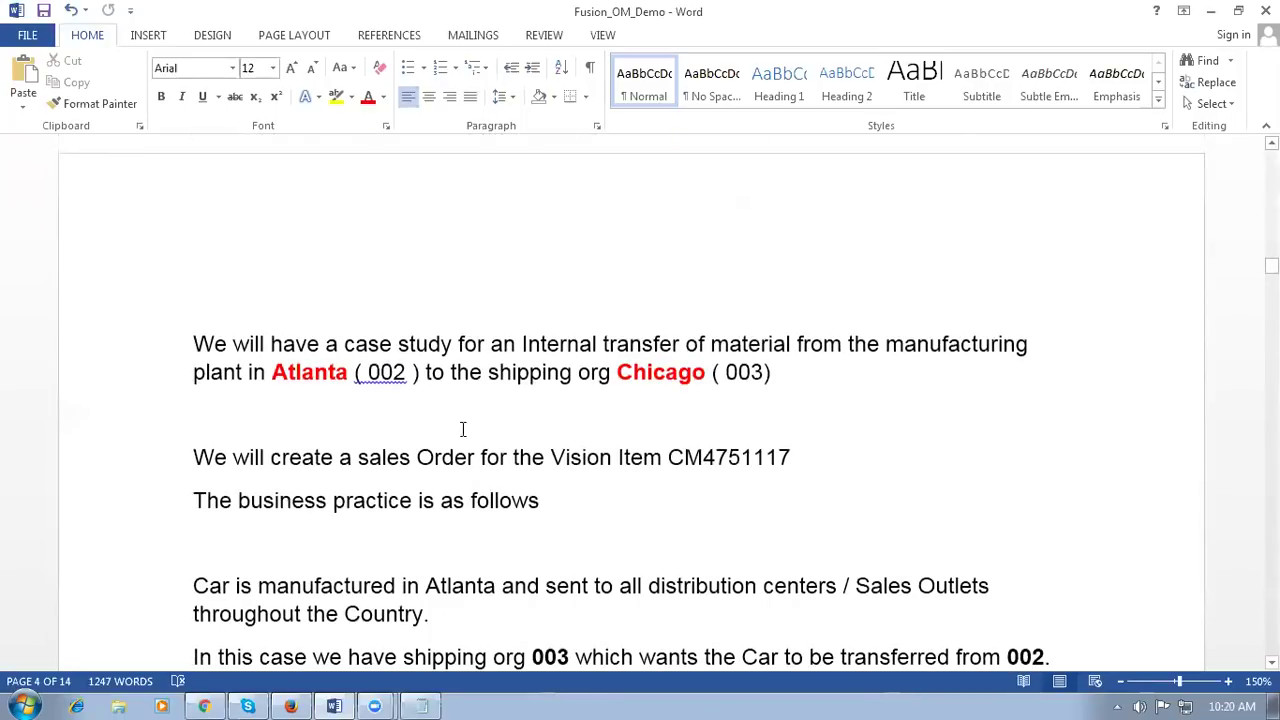
drag(297, 372, 440, 372)
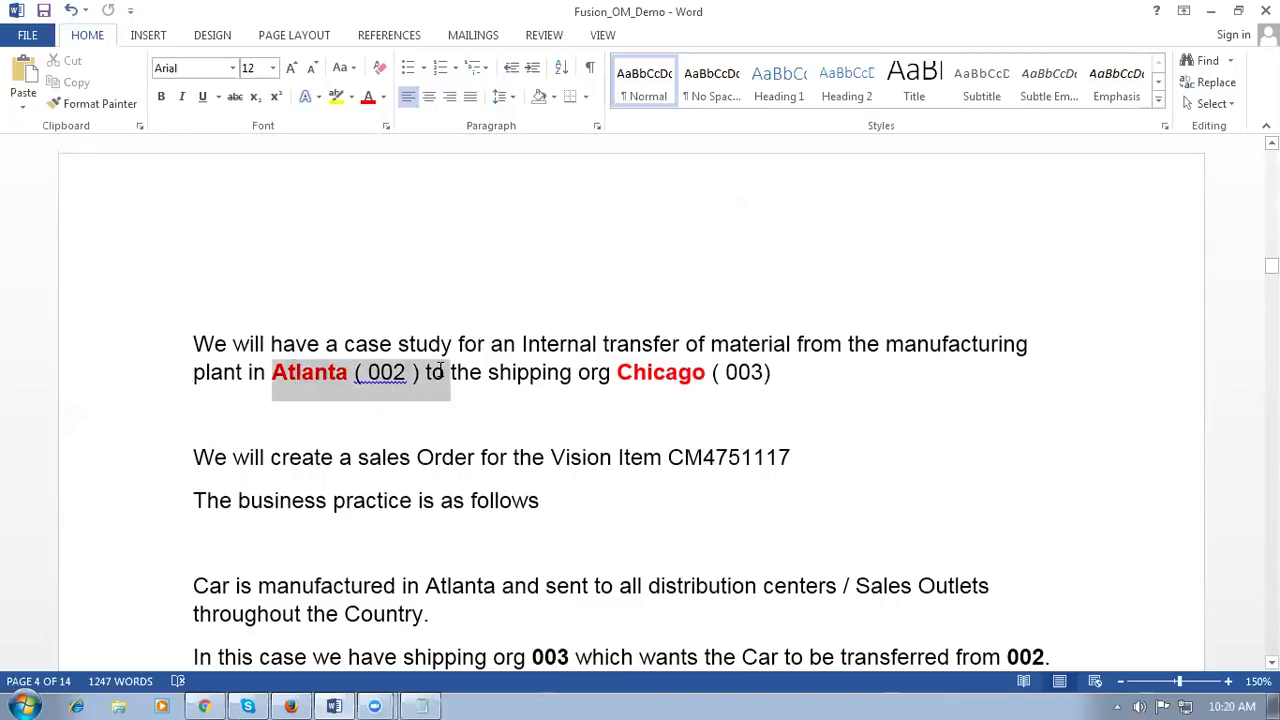
click(626, 395)
drag(617, 372, 768, 372)
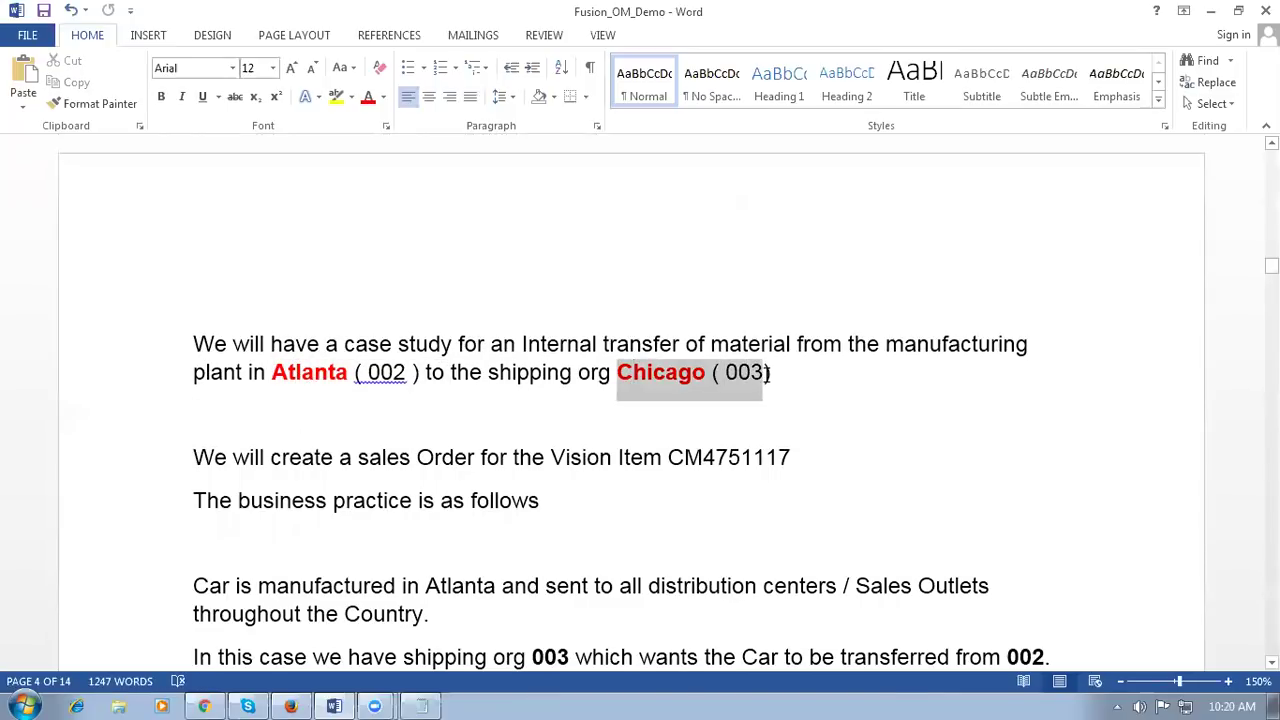
drag(355, 372, 411, 372)
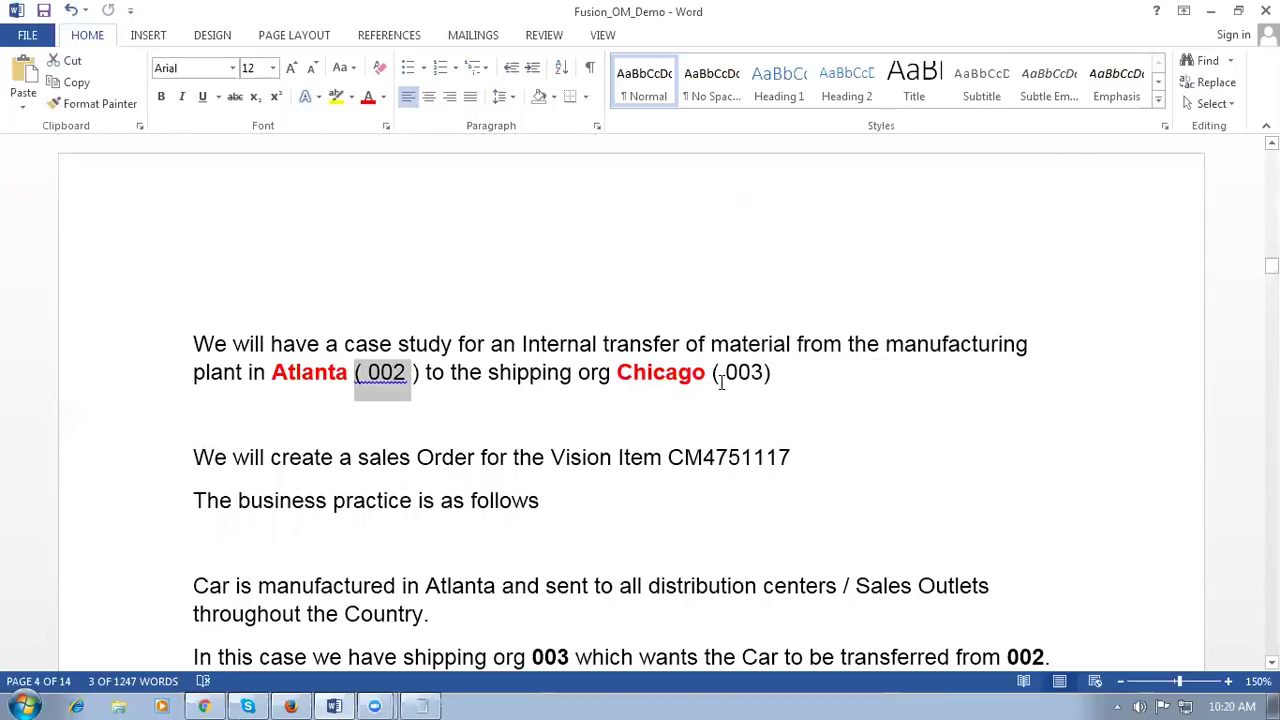
drag(666, 372, 782, 377)
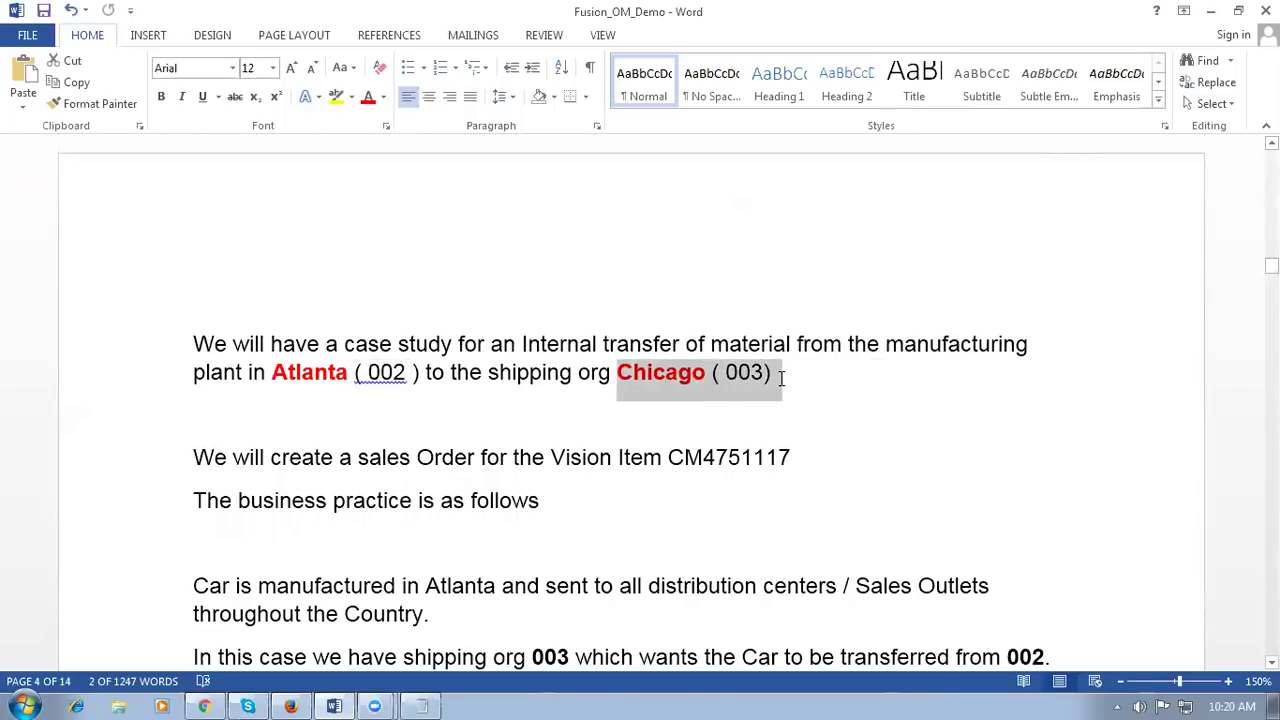
click(404, 417)
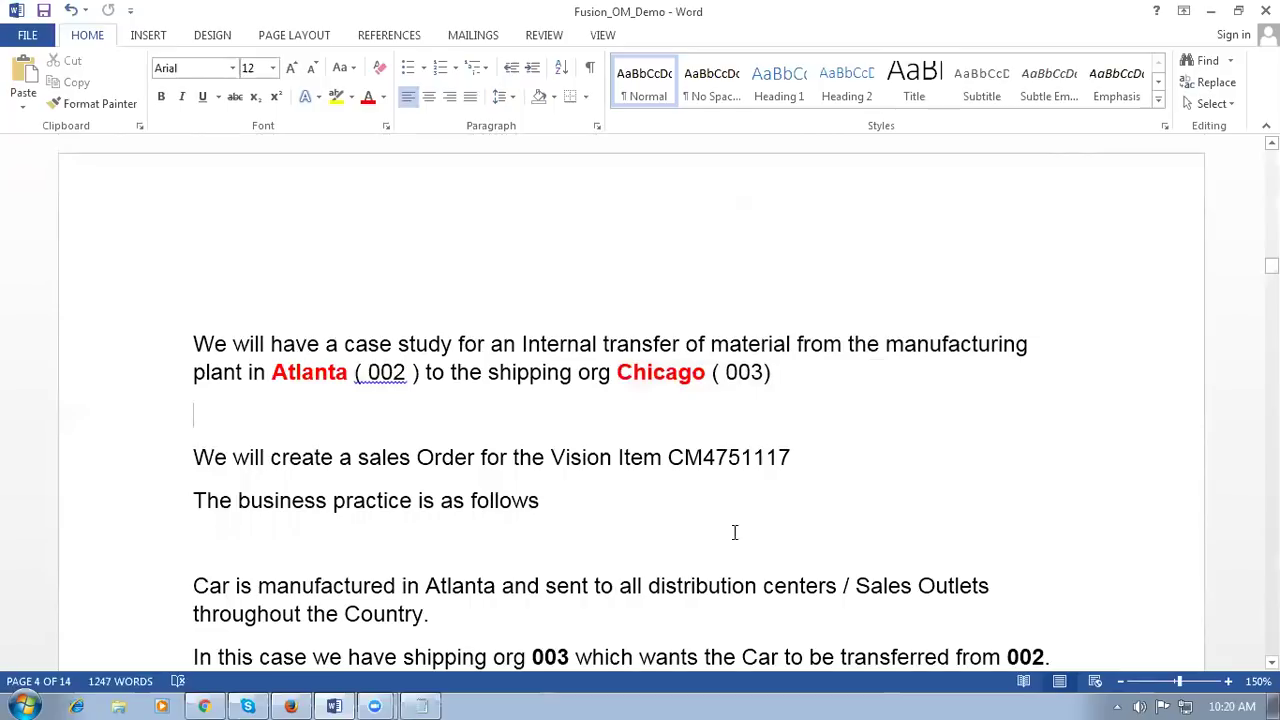
Step: Highlight item number CM4751117, then re-mark the Atlanta and Chicago organizations
drag(675, 458, 793, 466)
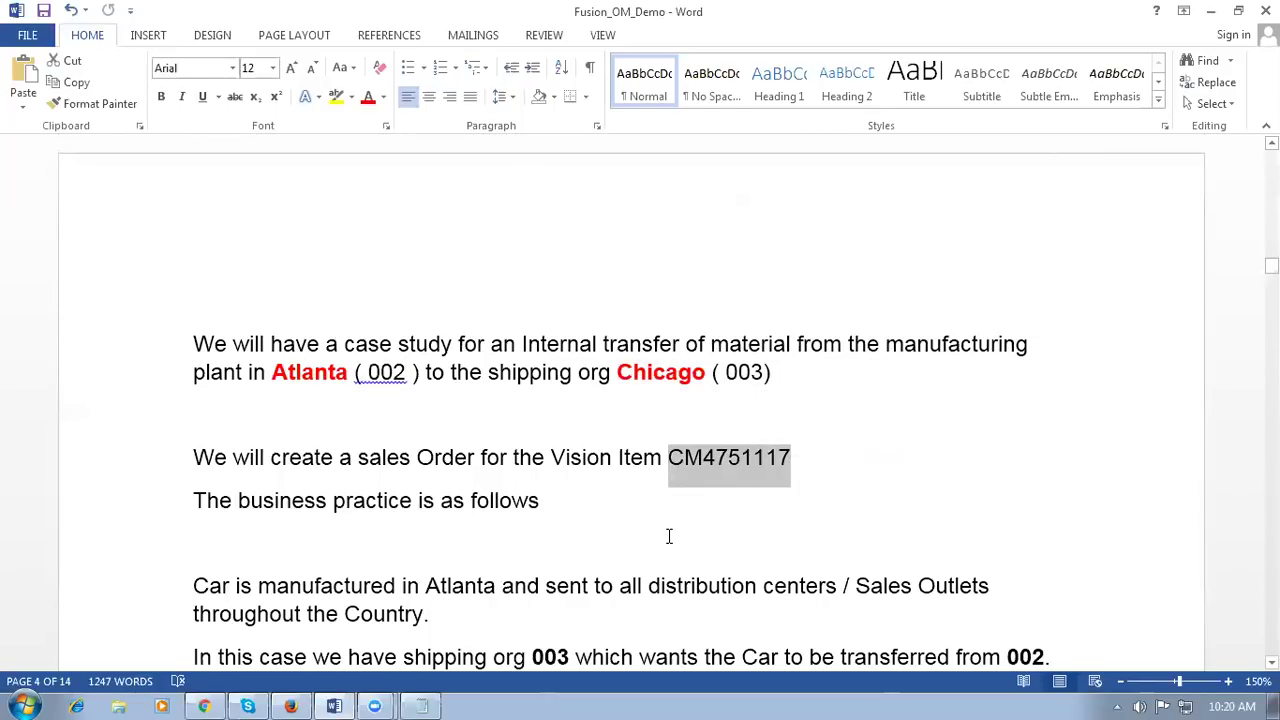
click(669, 536)
drag(648, 373, 780, 380)
drag(272, 372, 410, 372)
drag(634, 372, 764, 374)
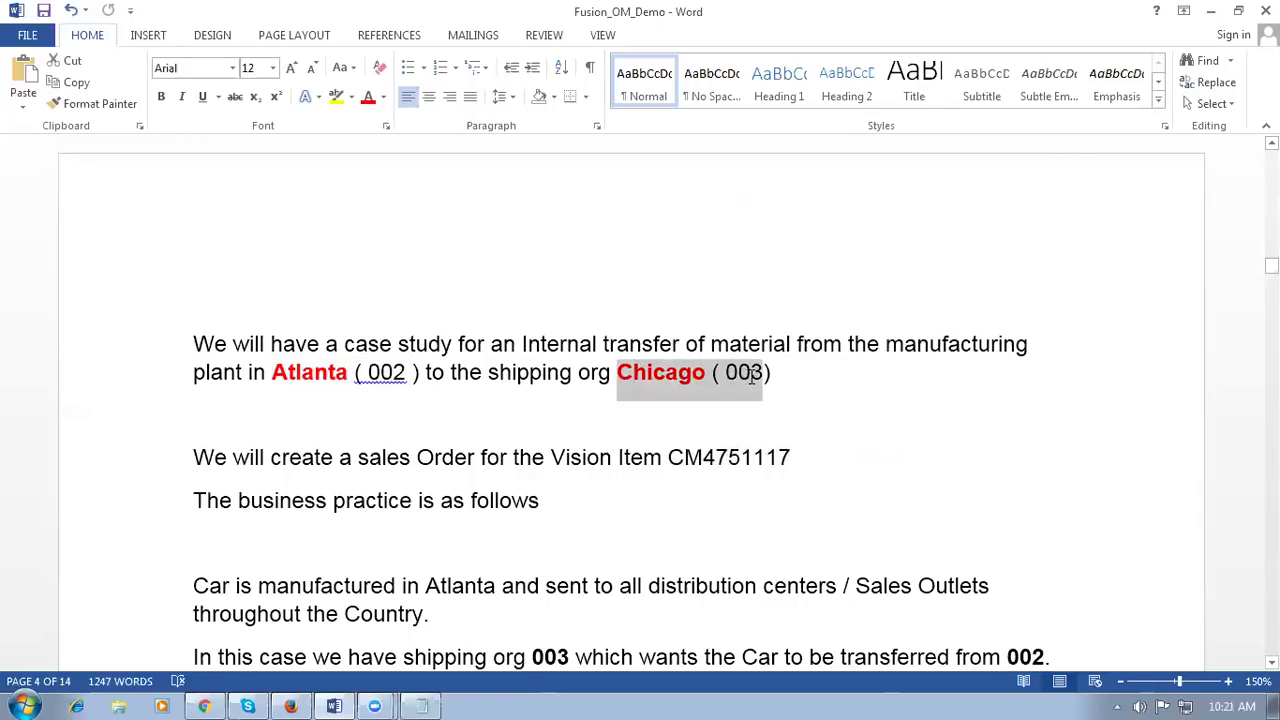
click(608, 523)
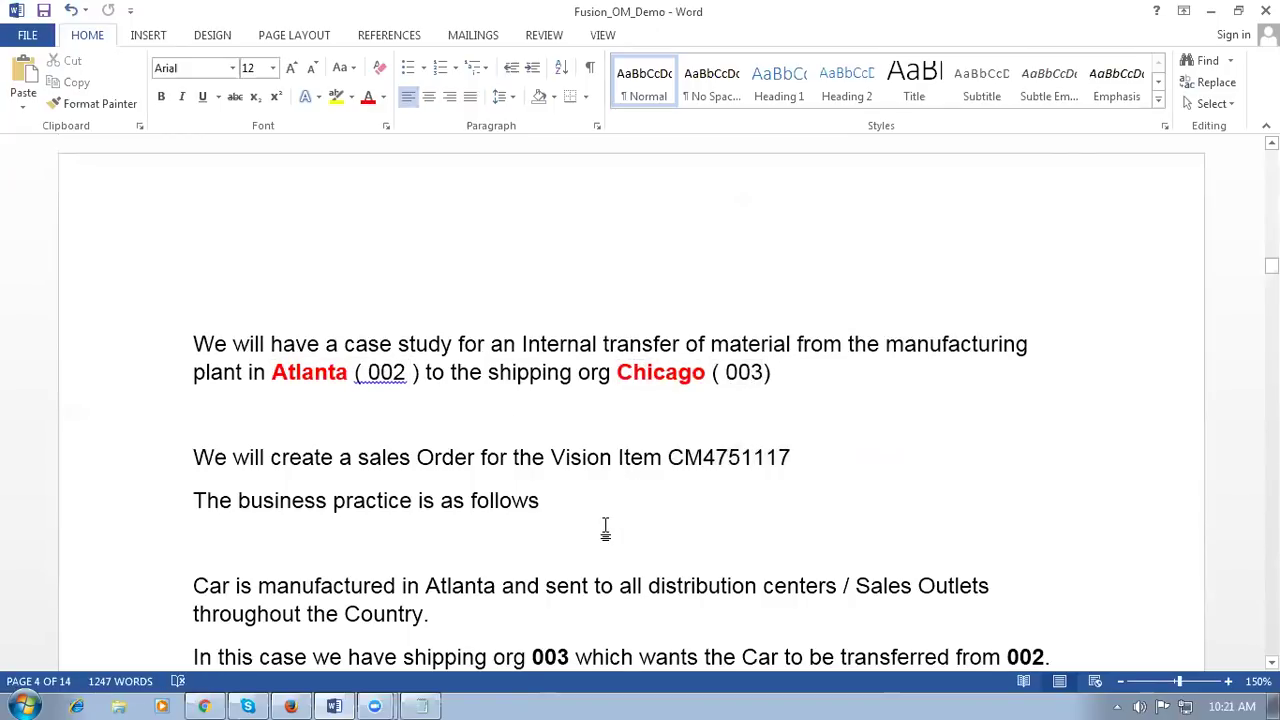
Step: Highlight the Atlanta-to-Chicago transfer route and return to the orchestration plan in Chrome
scroll(534, 535, down, 5)
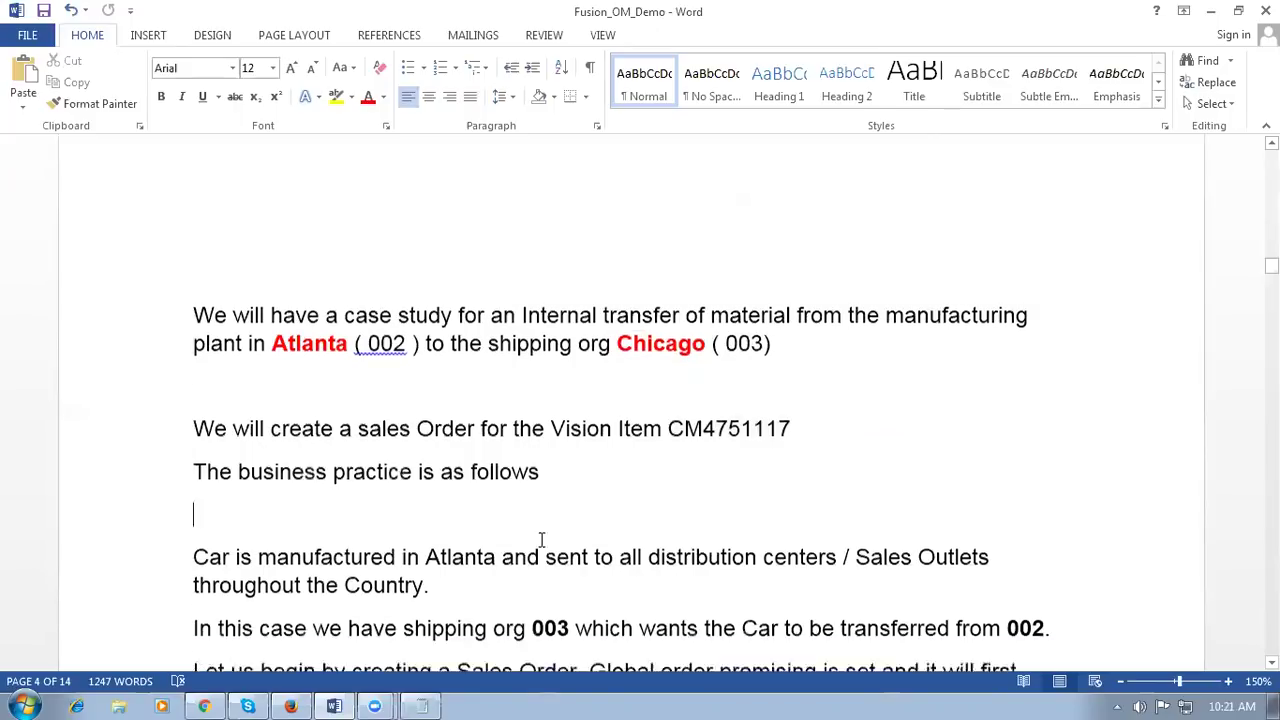
scroll(545, 540, down, 4)
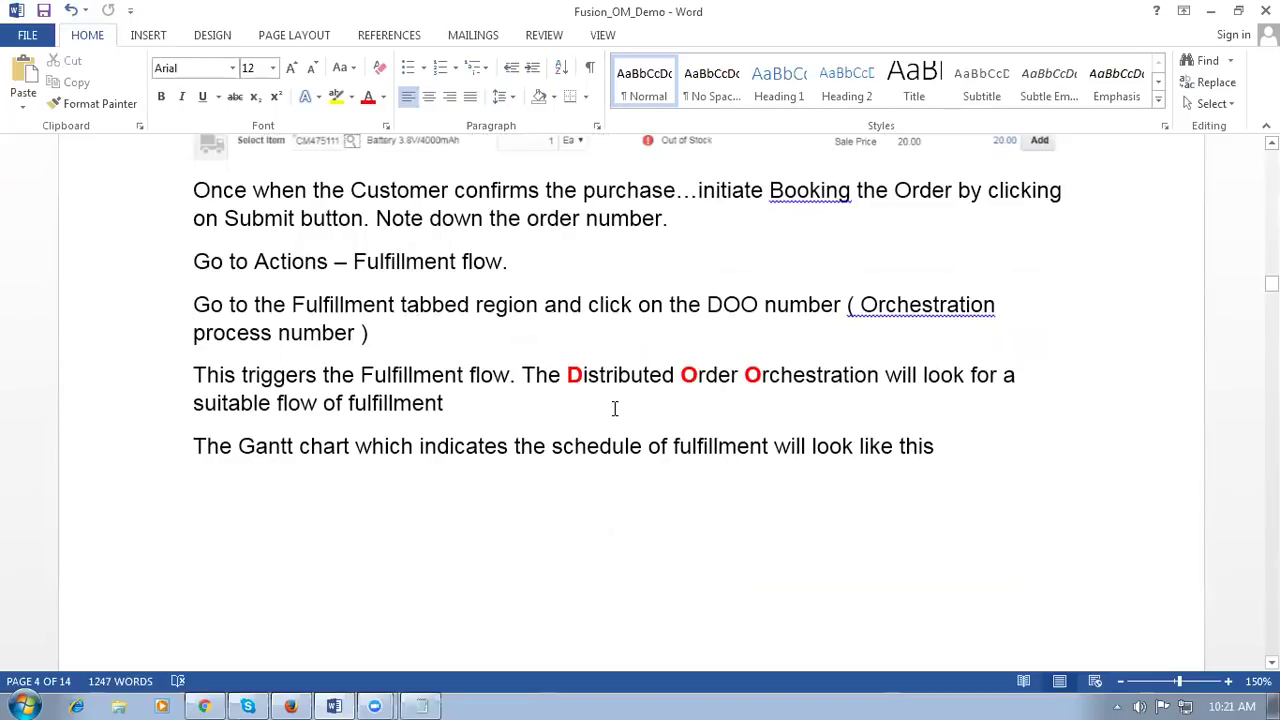
scroll(612, 408, up, 8)
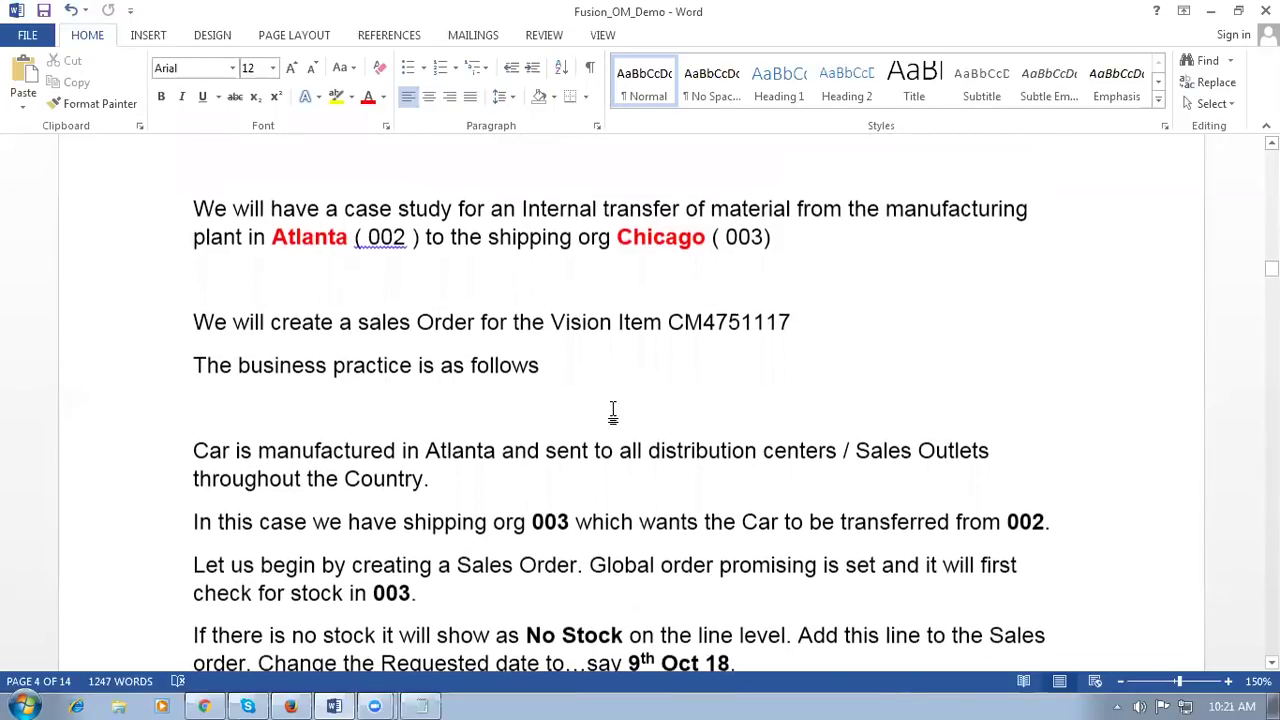
drag(256, 236, 886, 242)
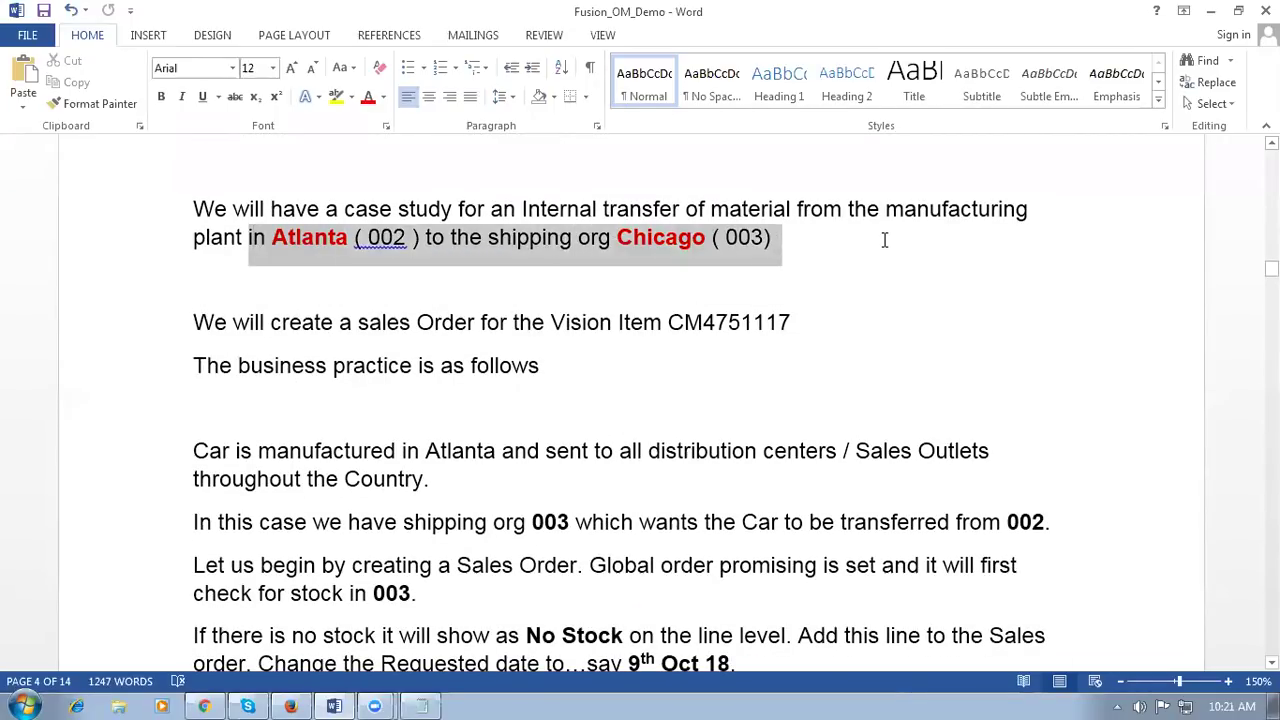
click(204, 706)
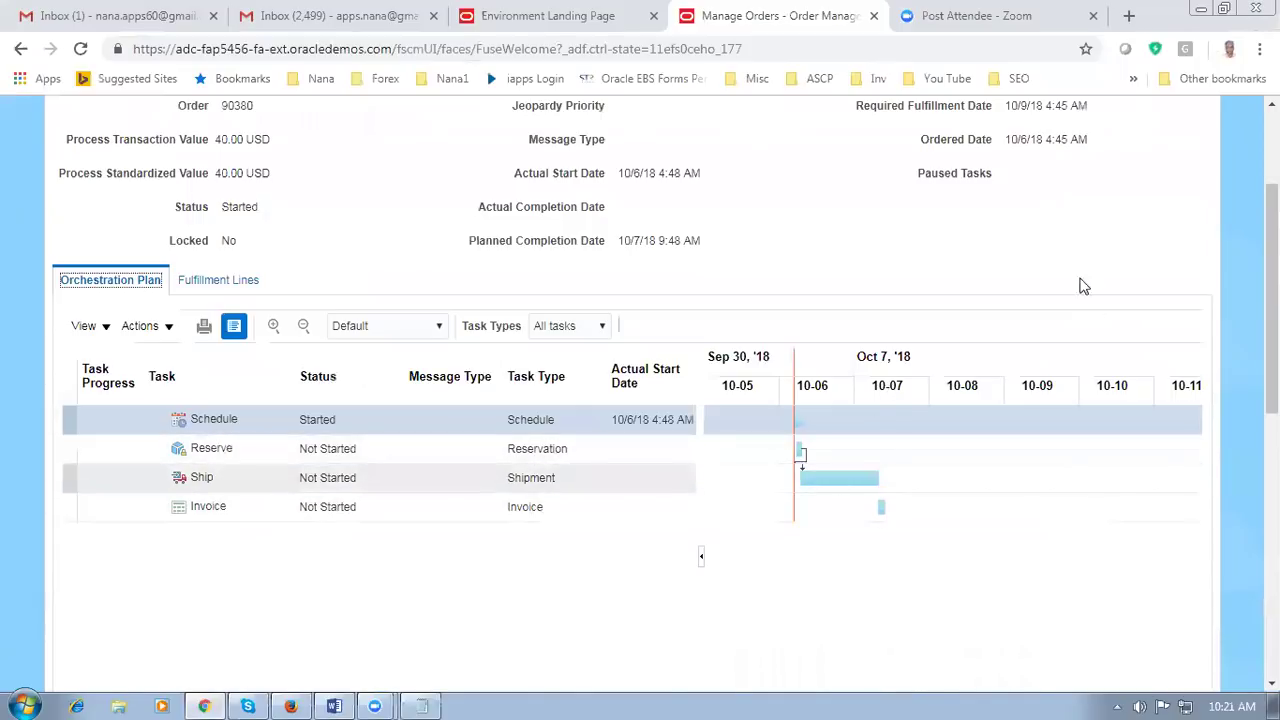
Step: Refresh order 90380's orchestration process and scroll down to the plan task table
scroll(996, 262, up, 2)
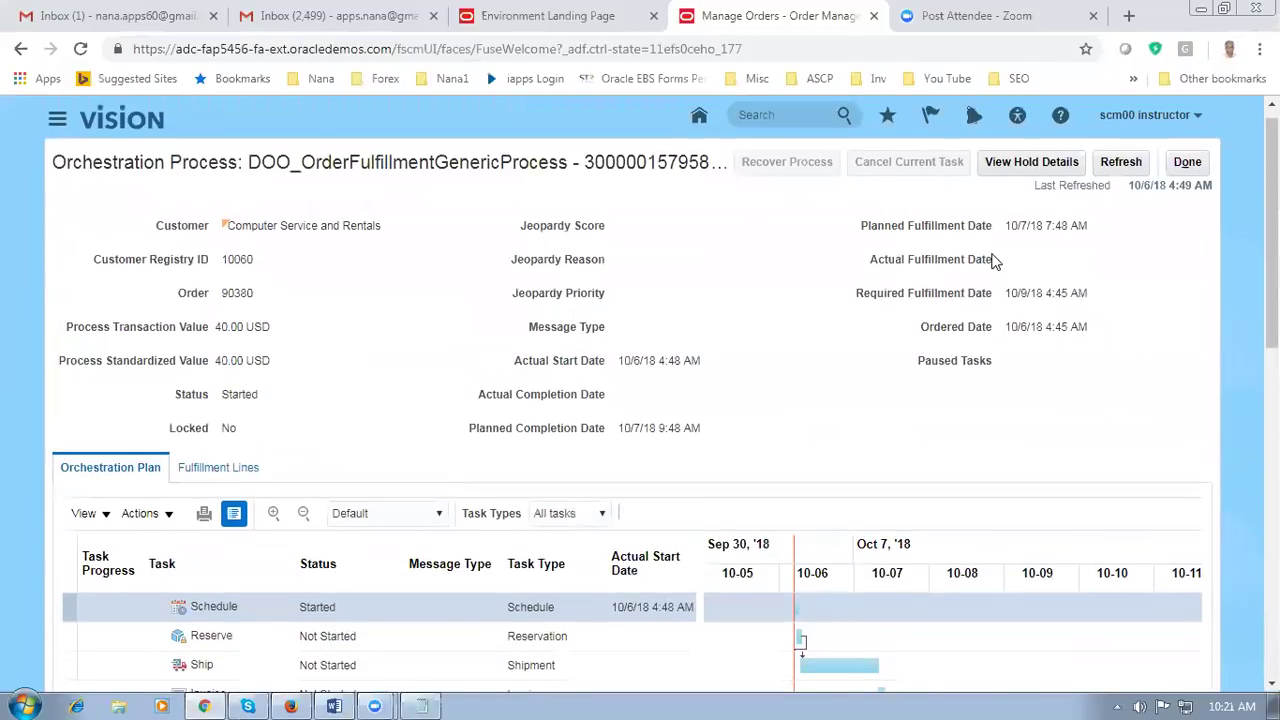
click(1120, 163)
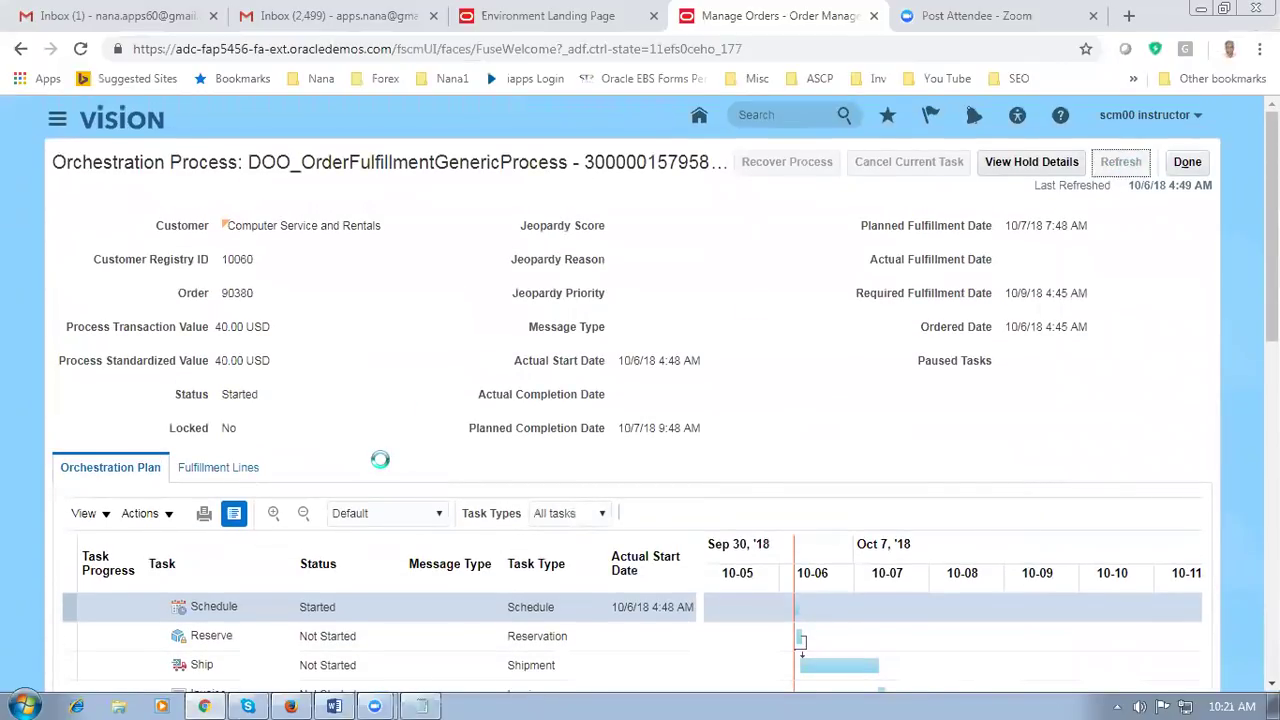
scroll(380, 462, down, 3)
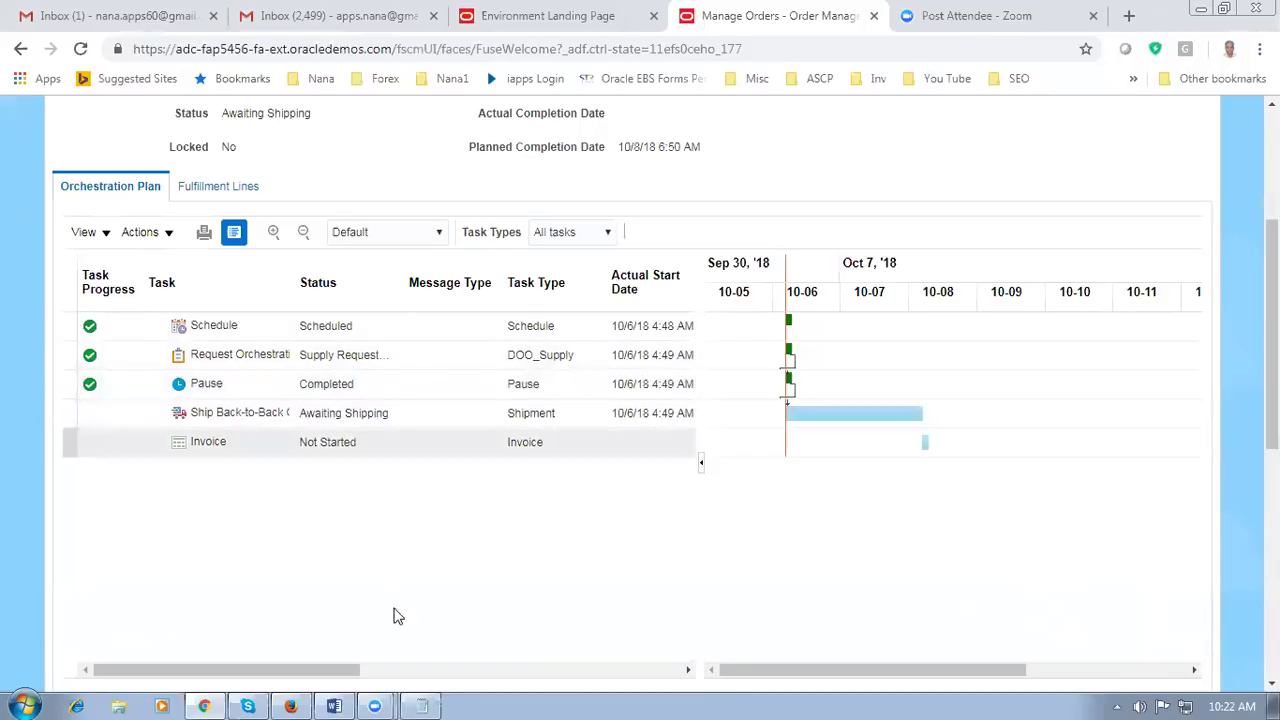
click(337, 702)
click(432, 565)
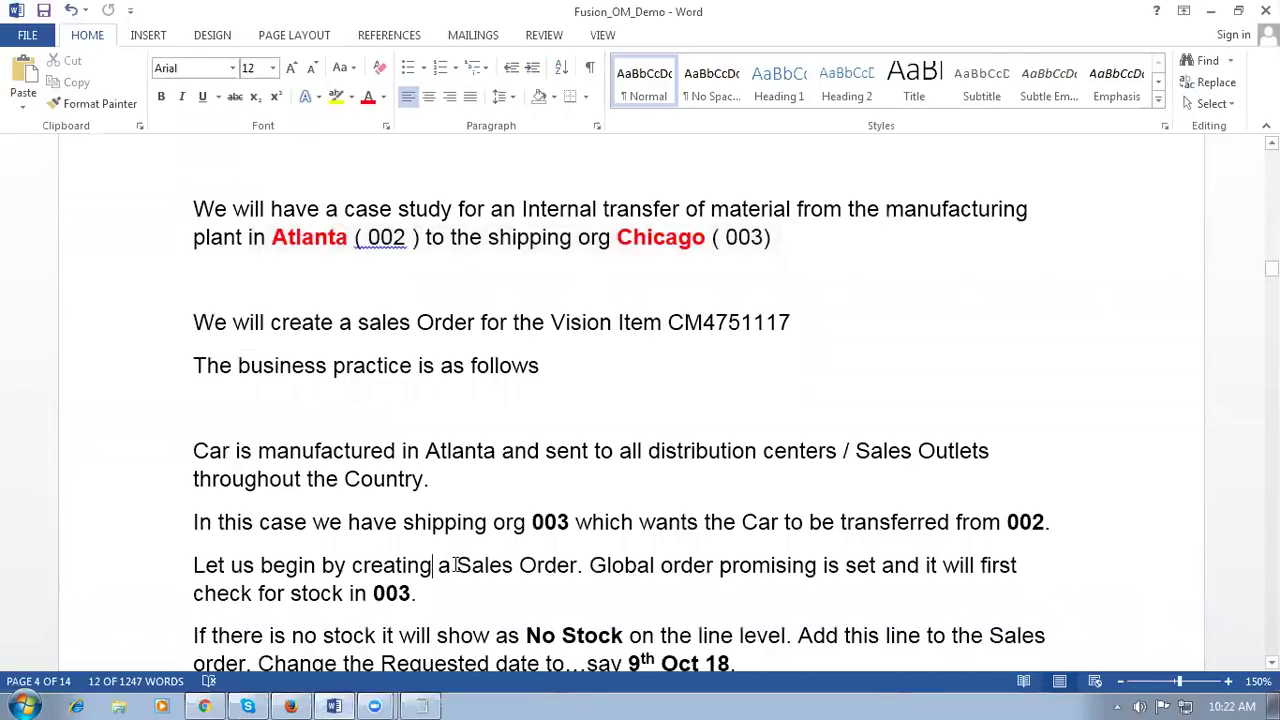
click(836, 524)
click(598, 632)
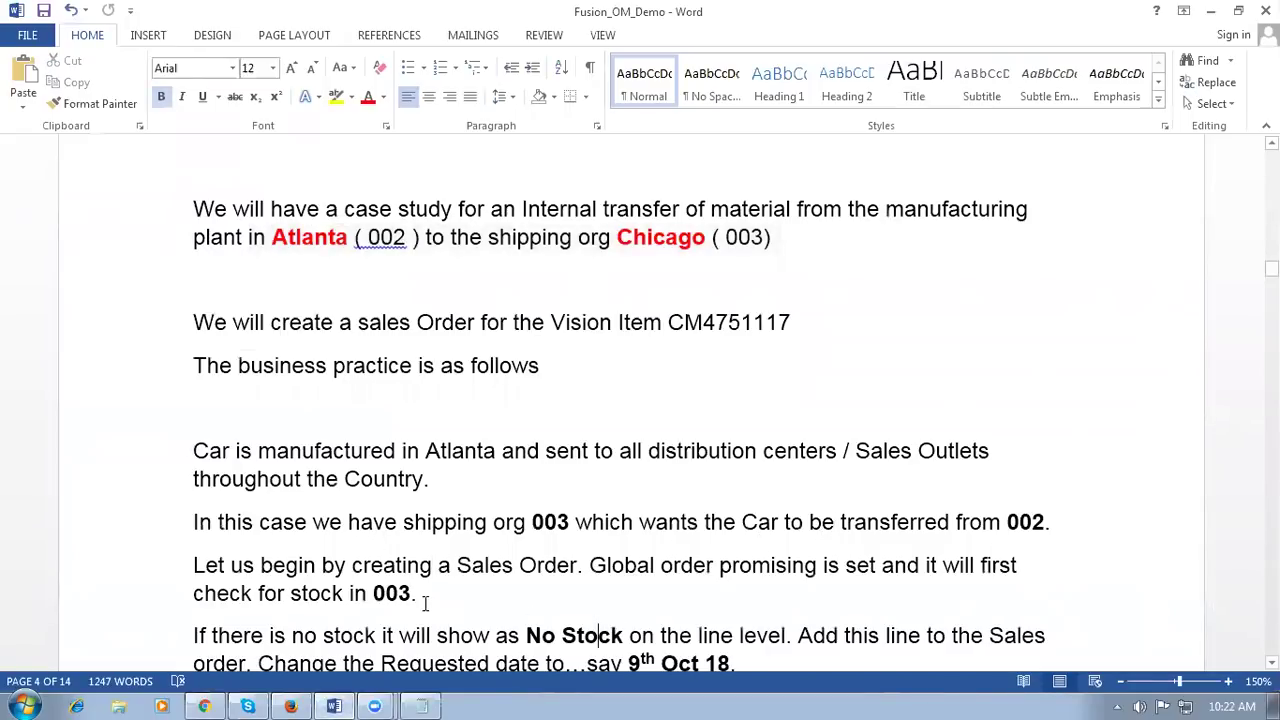
scroll(426, 604, down, 3)
scroll(433, 600, down, 2)
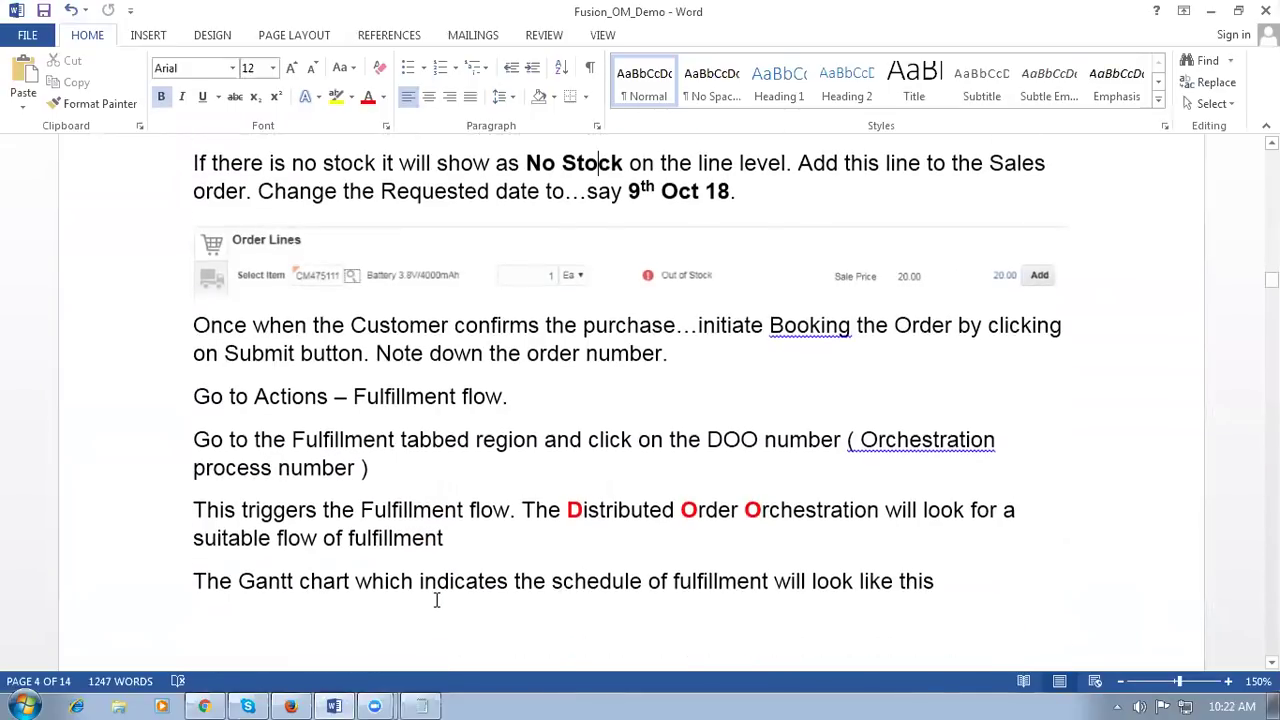
drag(361, 512, 481, 513)
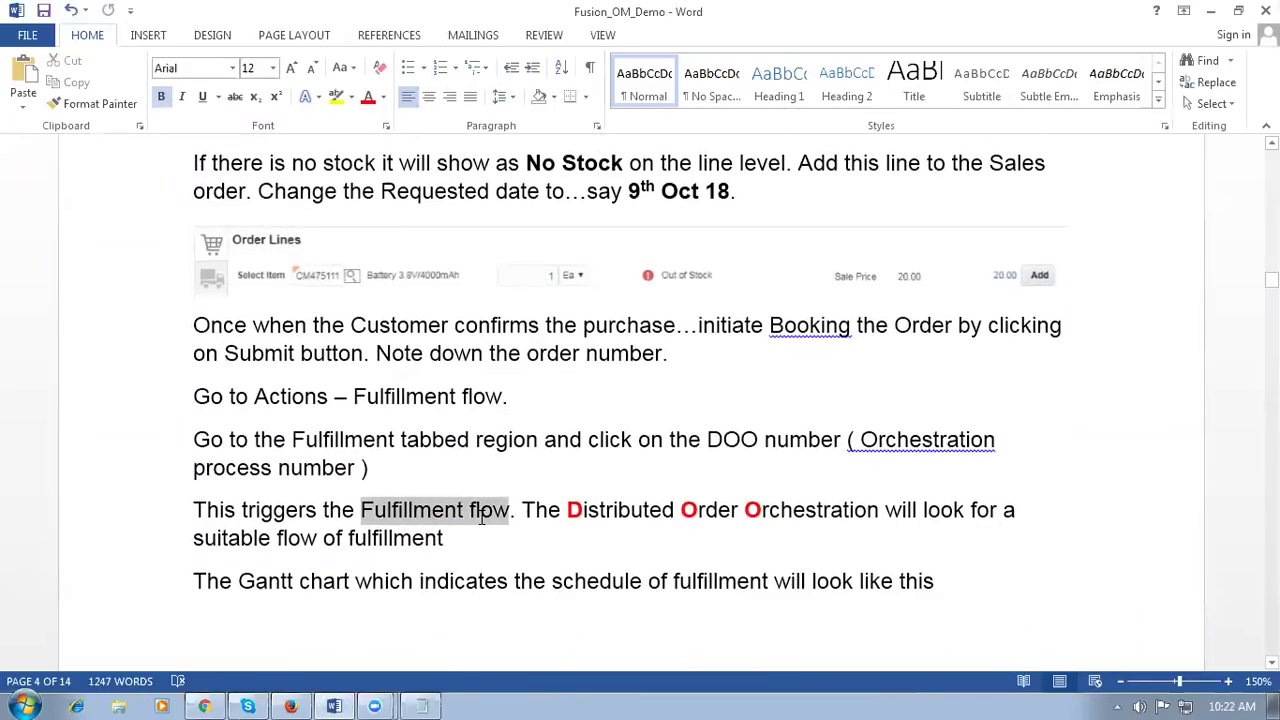
click(567, 510)
drag(567, 510, 800, 512)
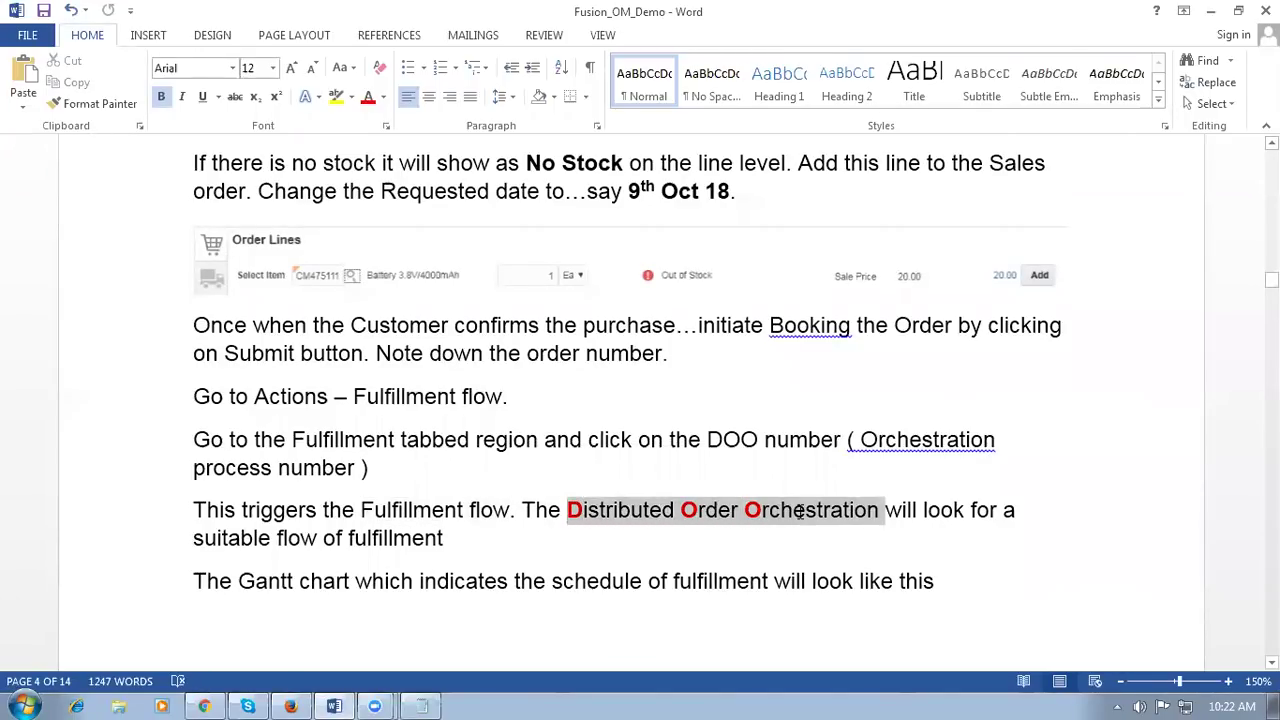
click(768, 560)
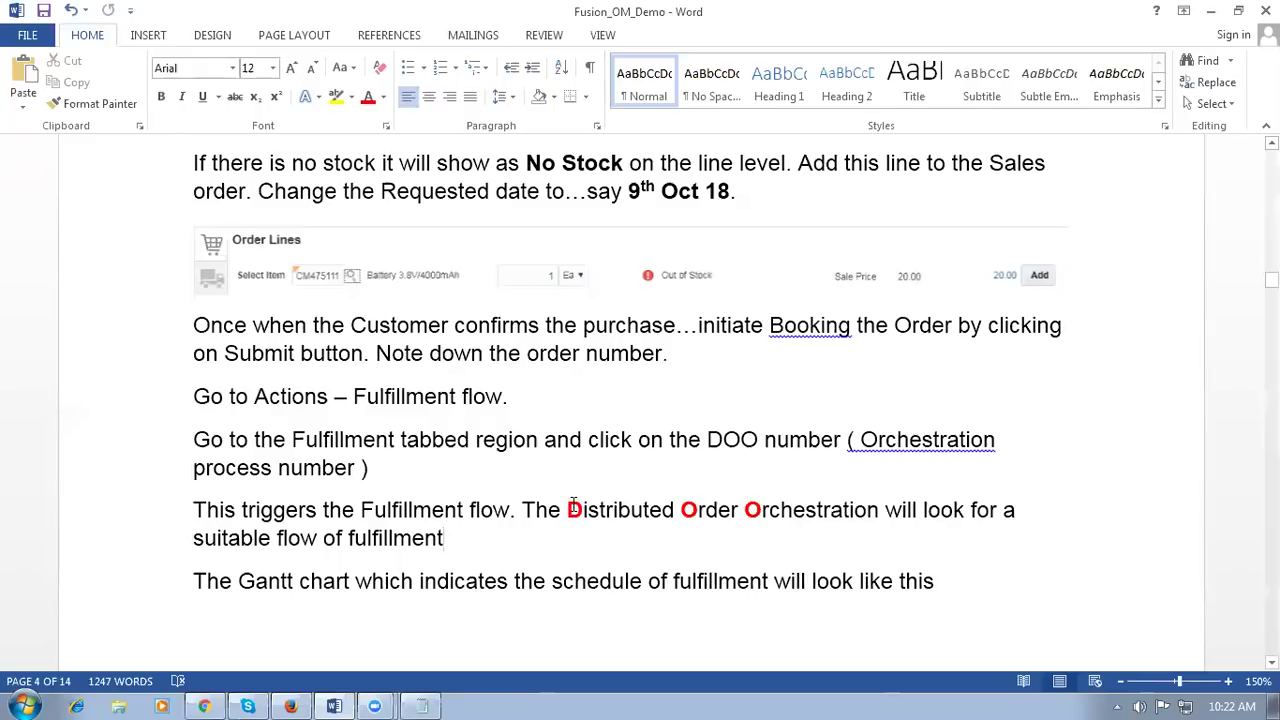
drag(567, 510, 803, 510)
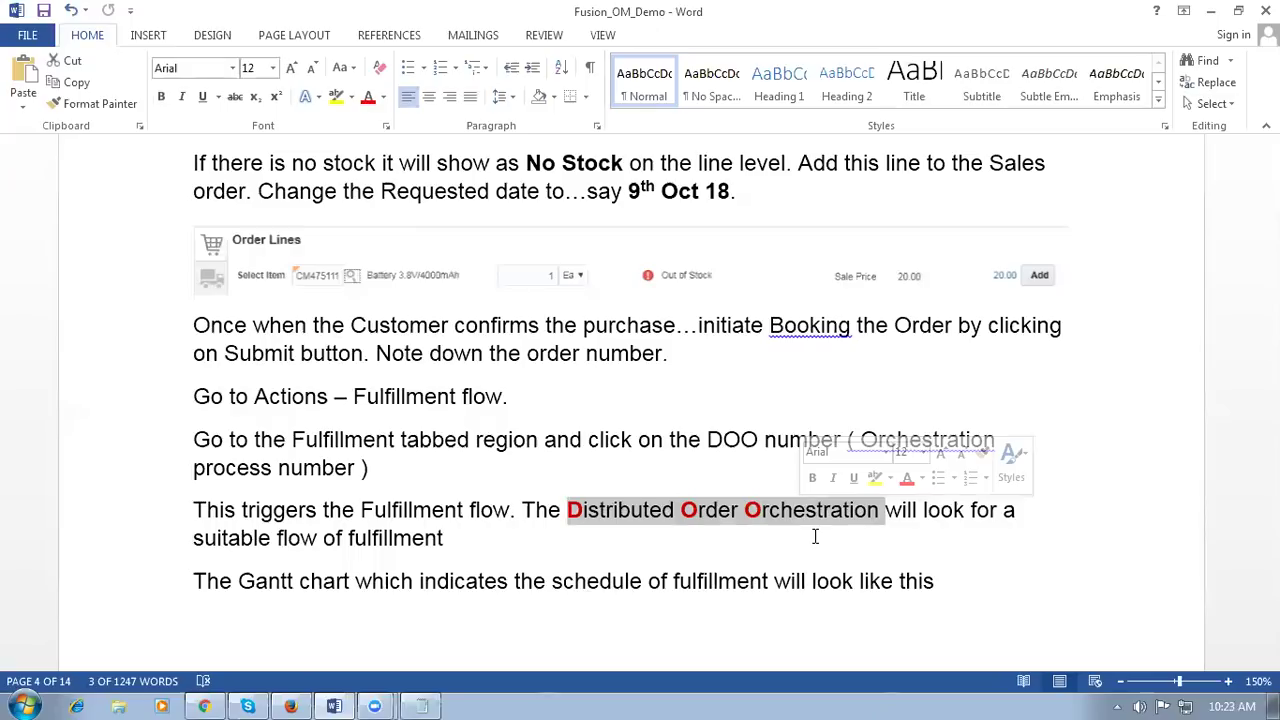
click(815, 537)
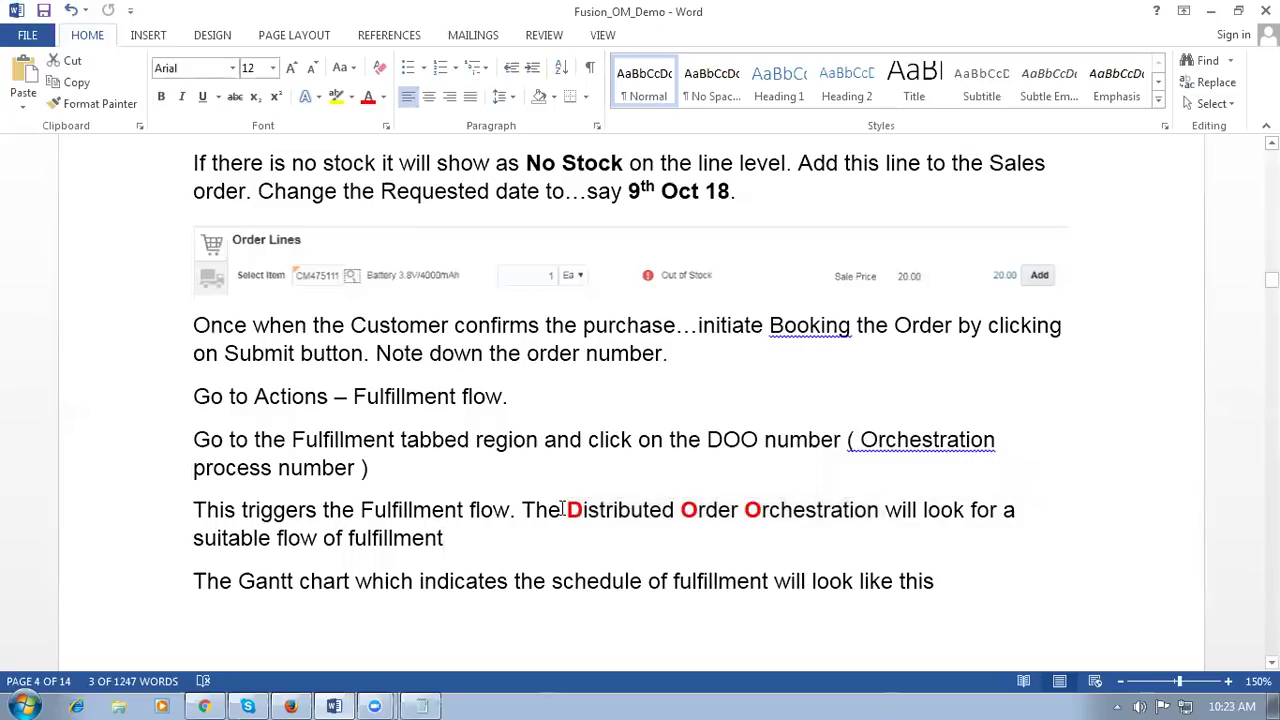
drag(566, 509, 786, 515)
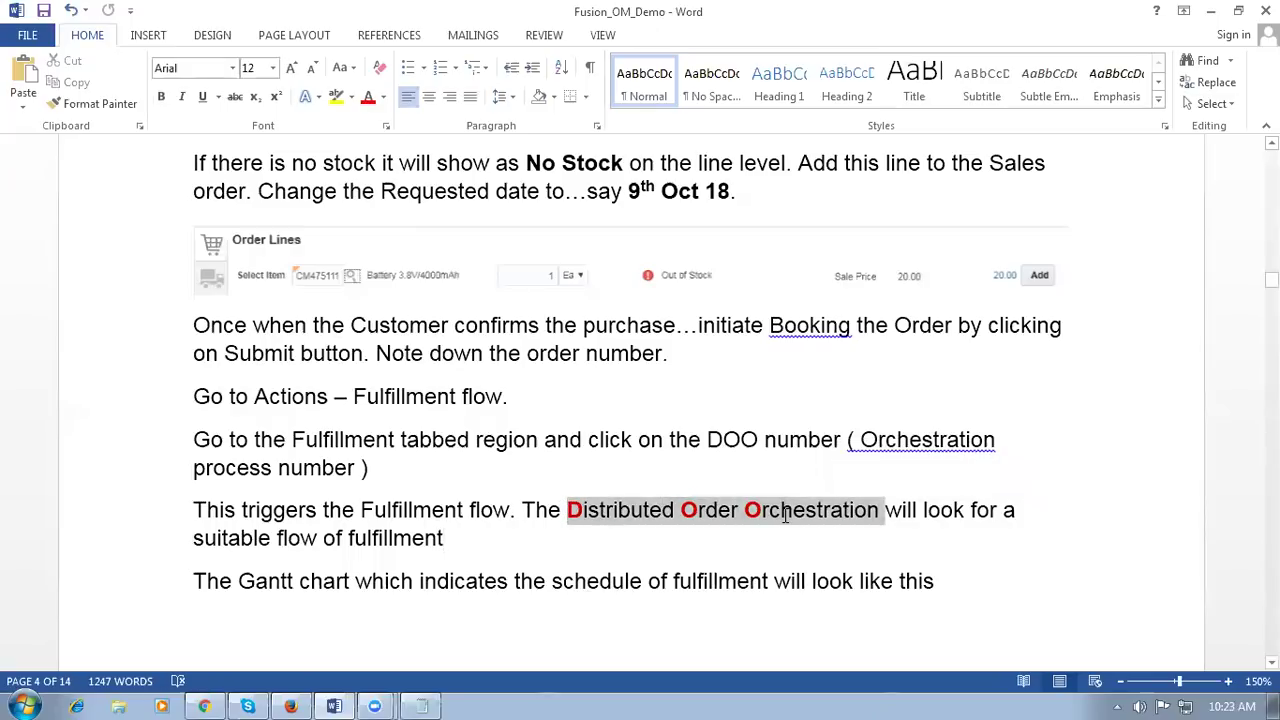
key(alt+Tab)
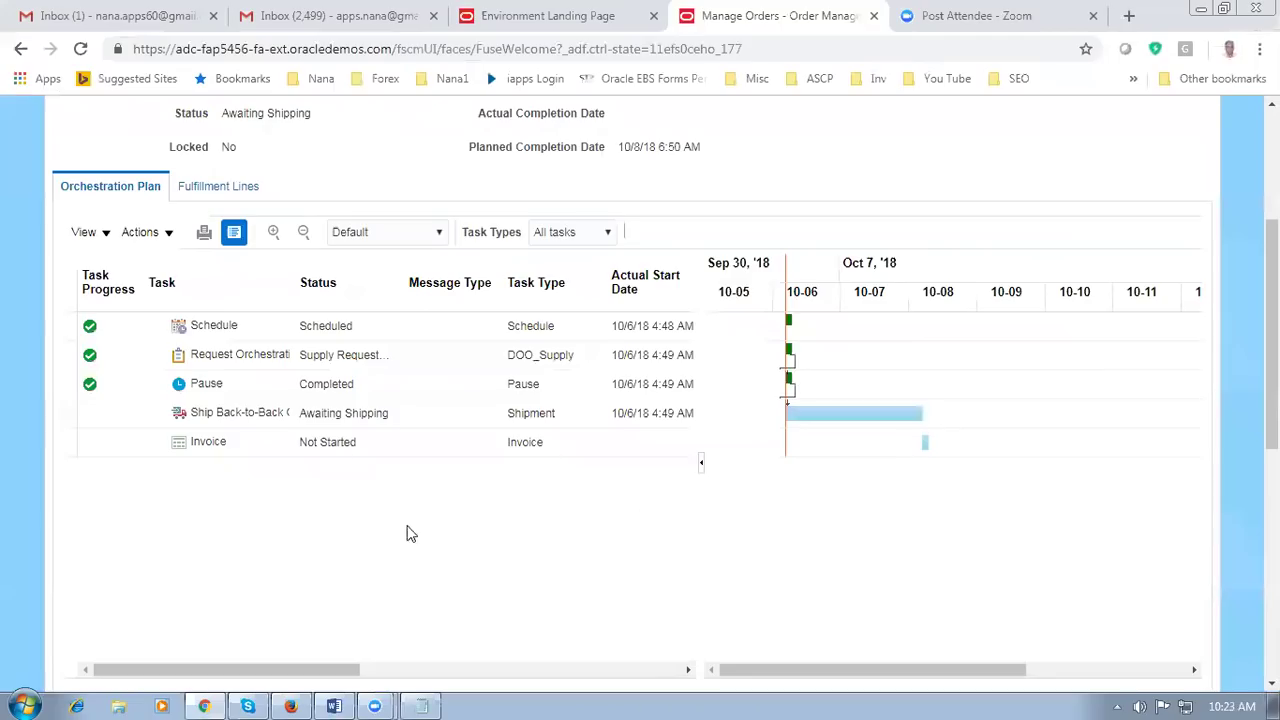
Step: Select the Request Orchestration supply task, then switch to the Word notes
click(90, 356)
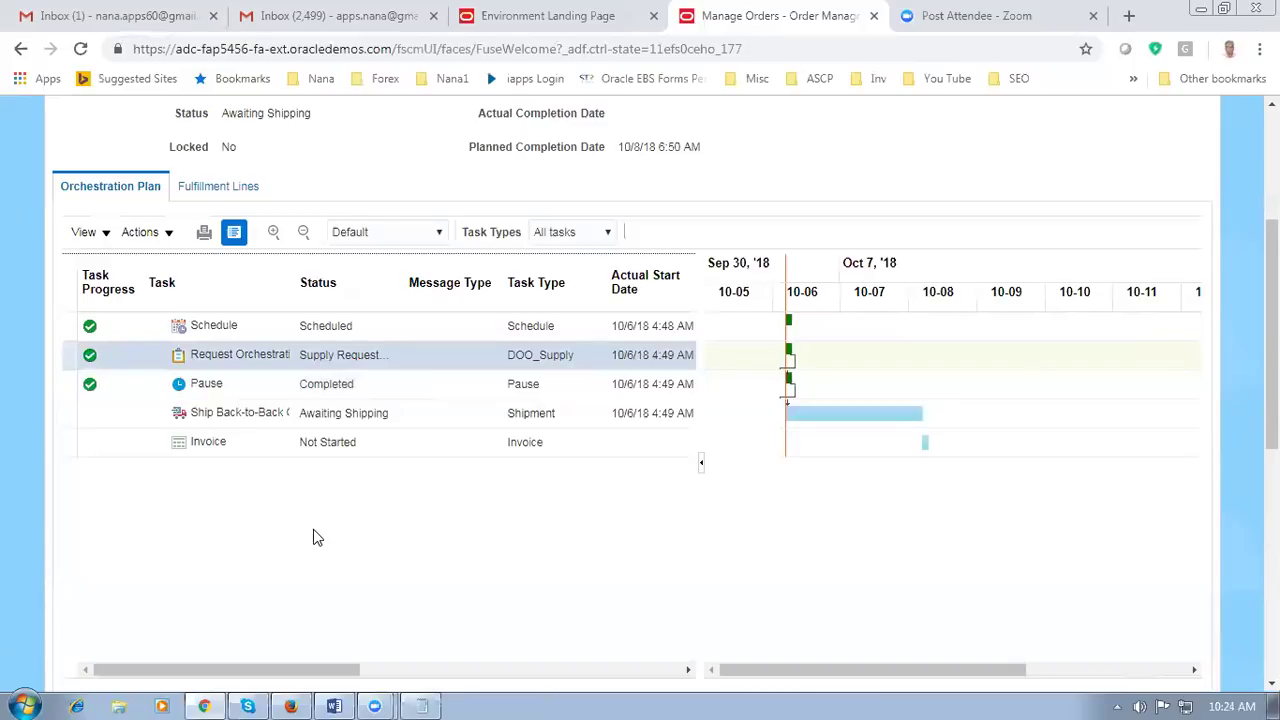
key(alt+Tab)
Step: Scroll to page 5 and highlight the Back to Back enabled = Yes and Make or Buy = Buy attributes
click(347, 508)
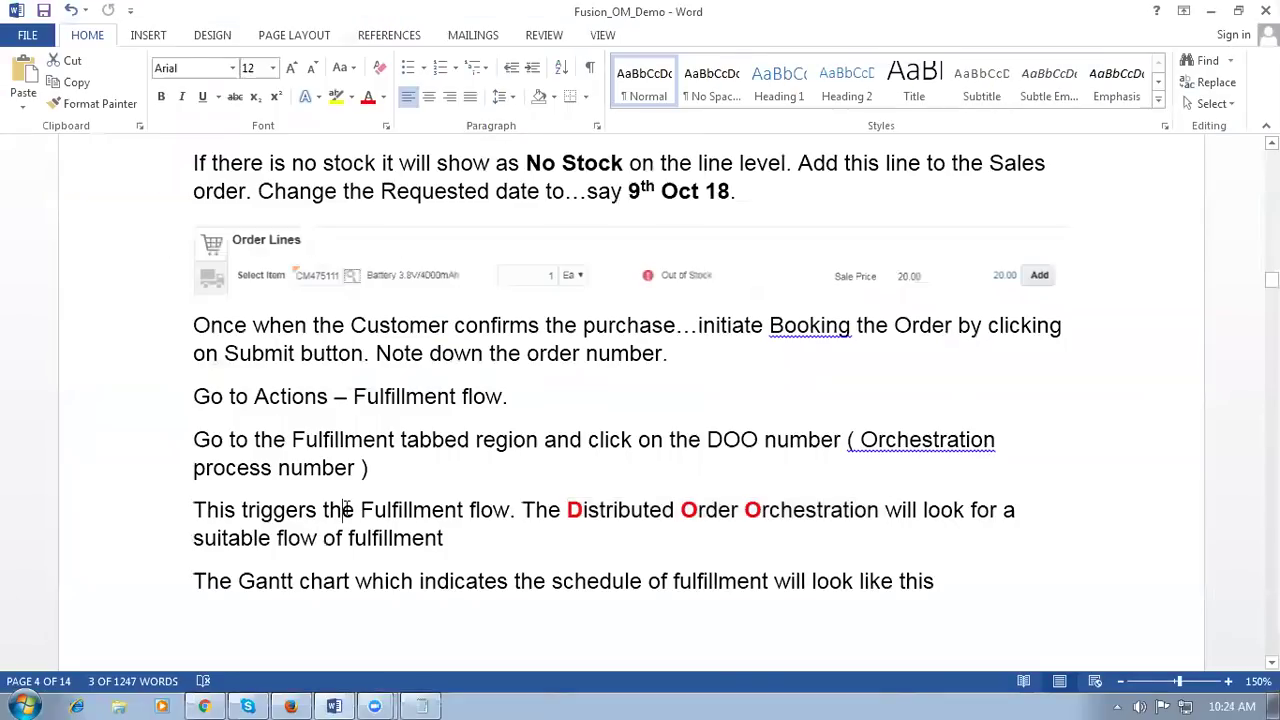
ctrl+scroll(347, 508, up, 5)
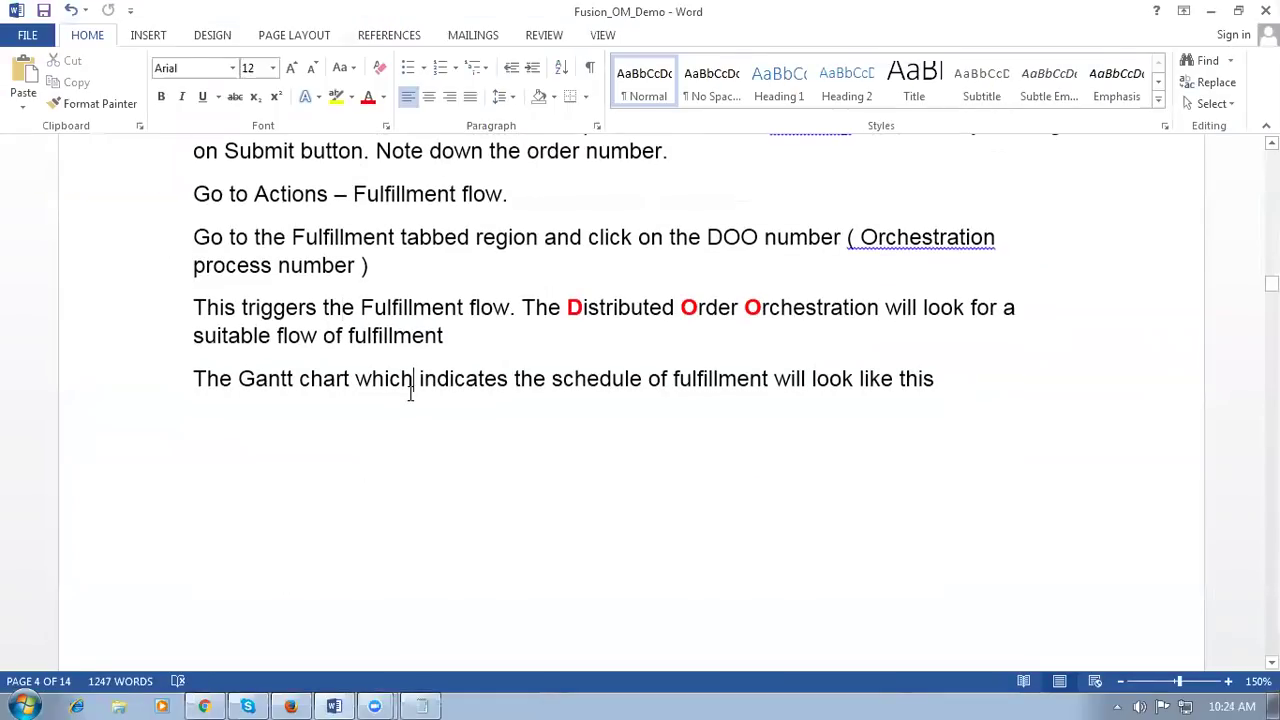
scroll(409, 393, down, 5)
scroll(409, 393, down, 5)
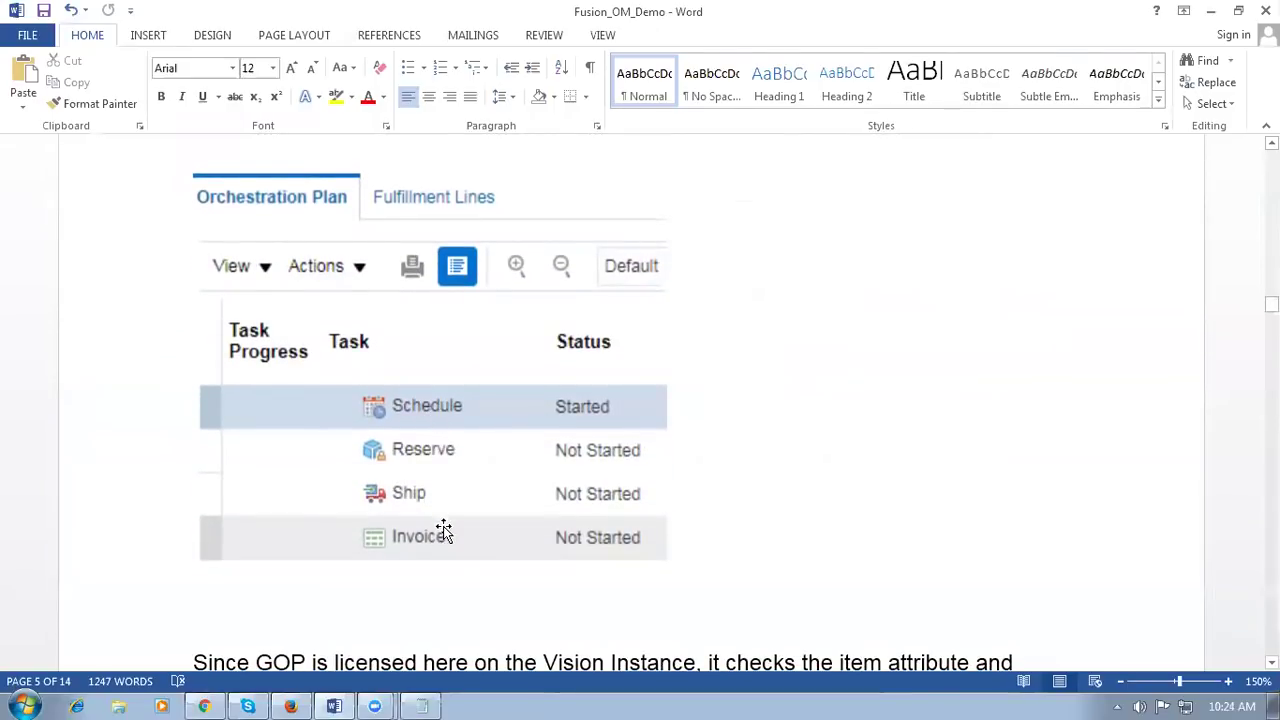
scroll(443, 532, down, 3)
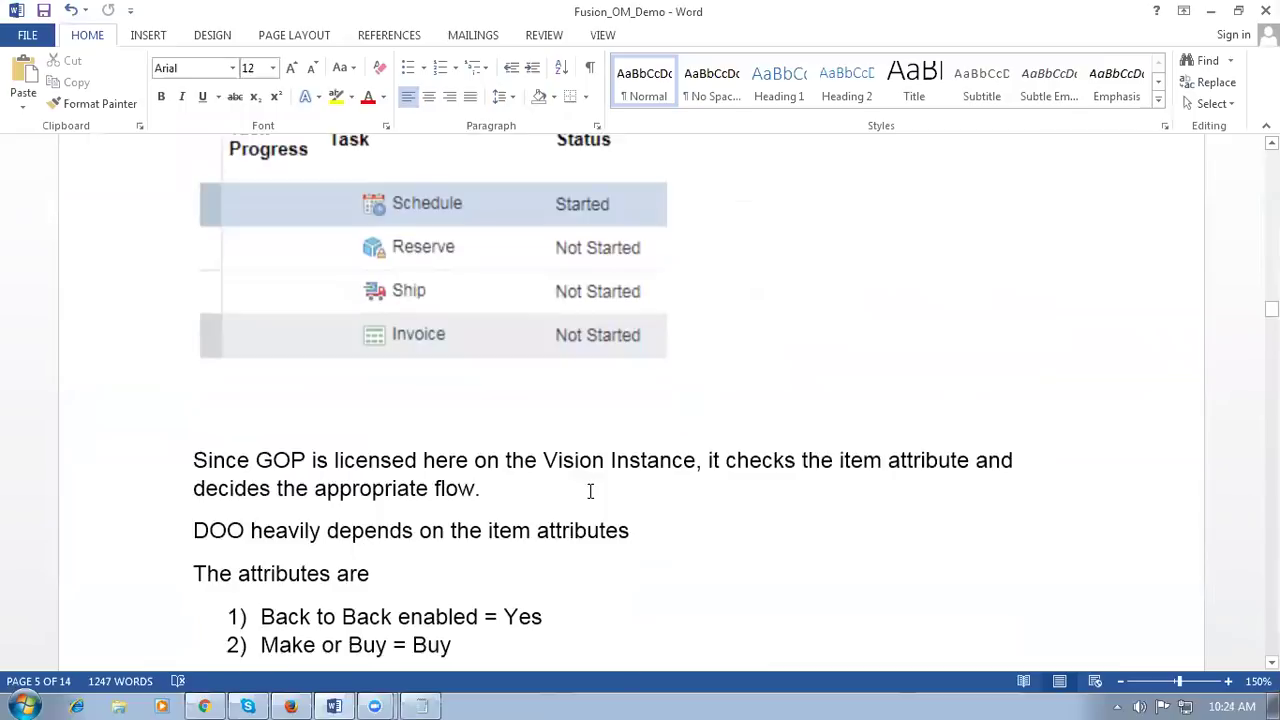
scroll(588, 492, down, 3)
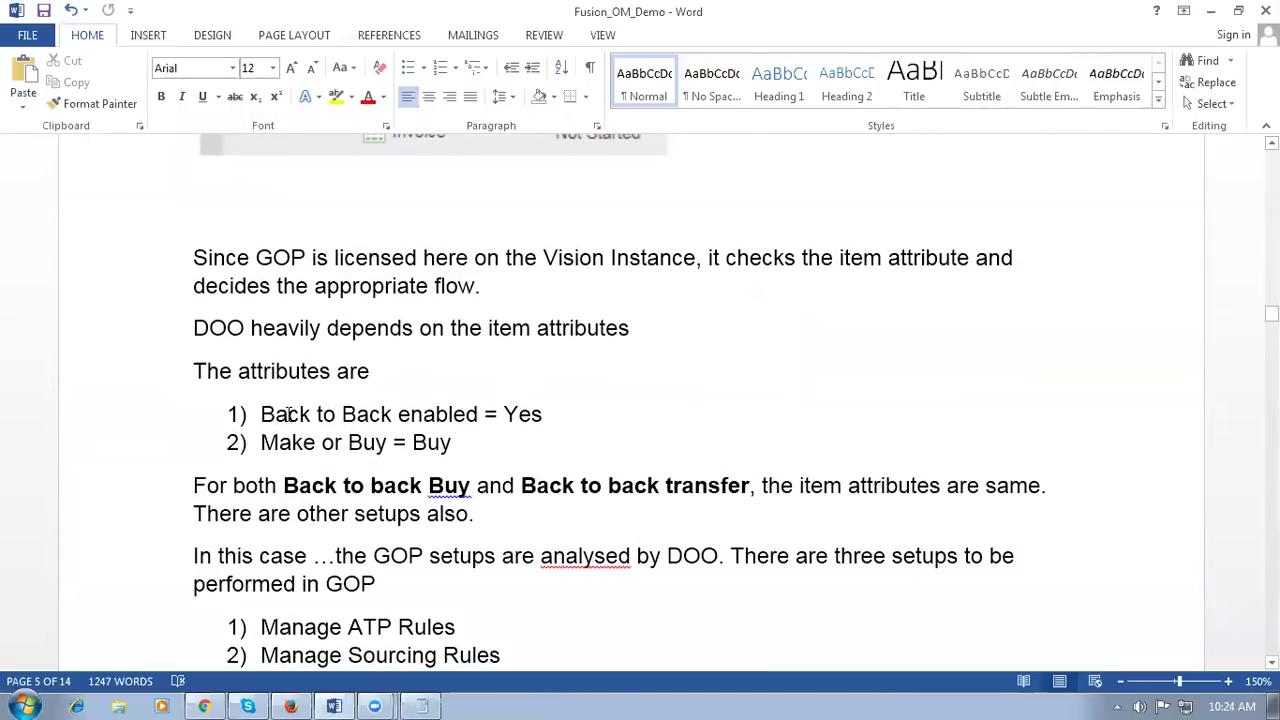
drag(288, 414, 542, 418)
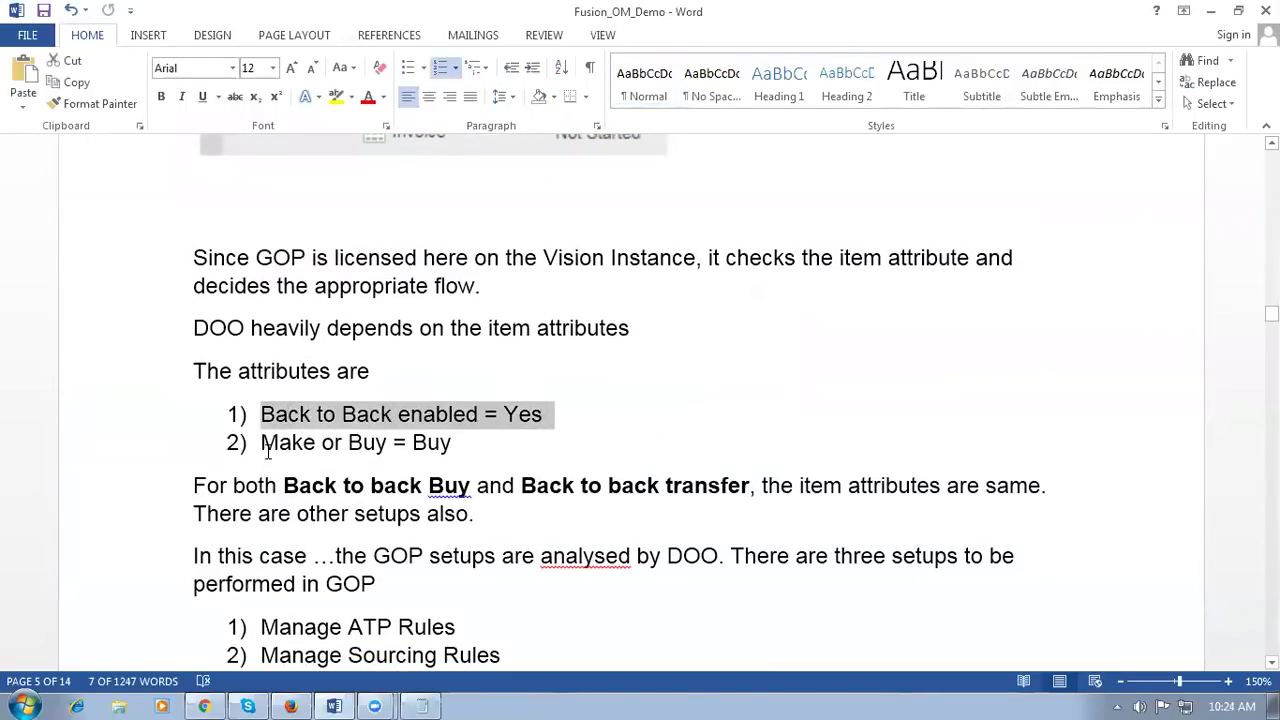
drag(262, 442, 437, 449)
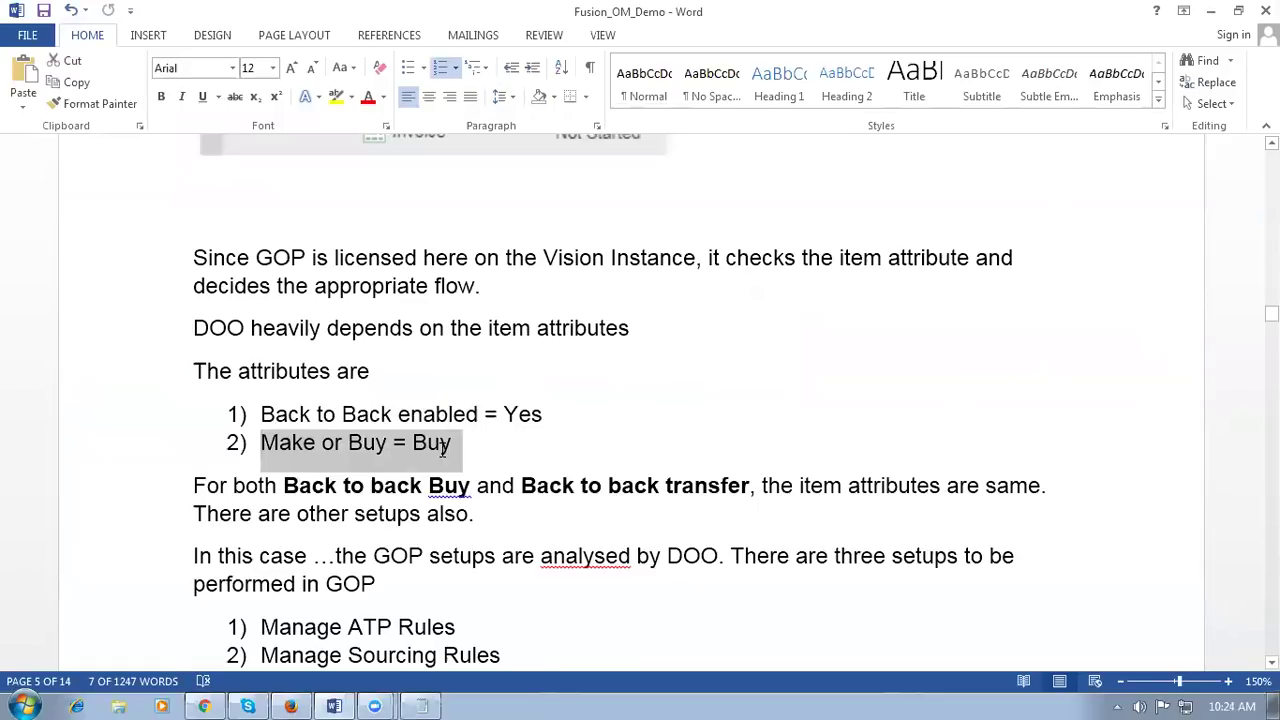
click(427, 443)
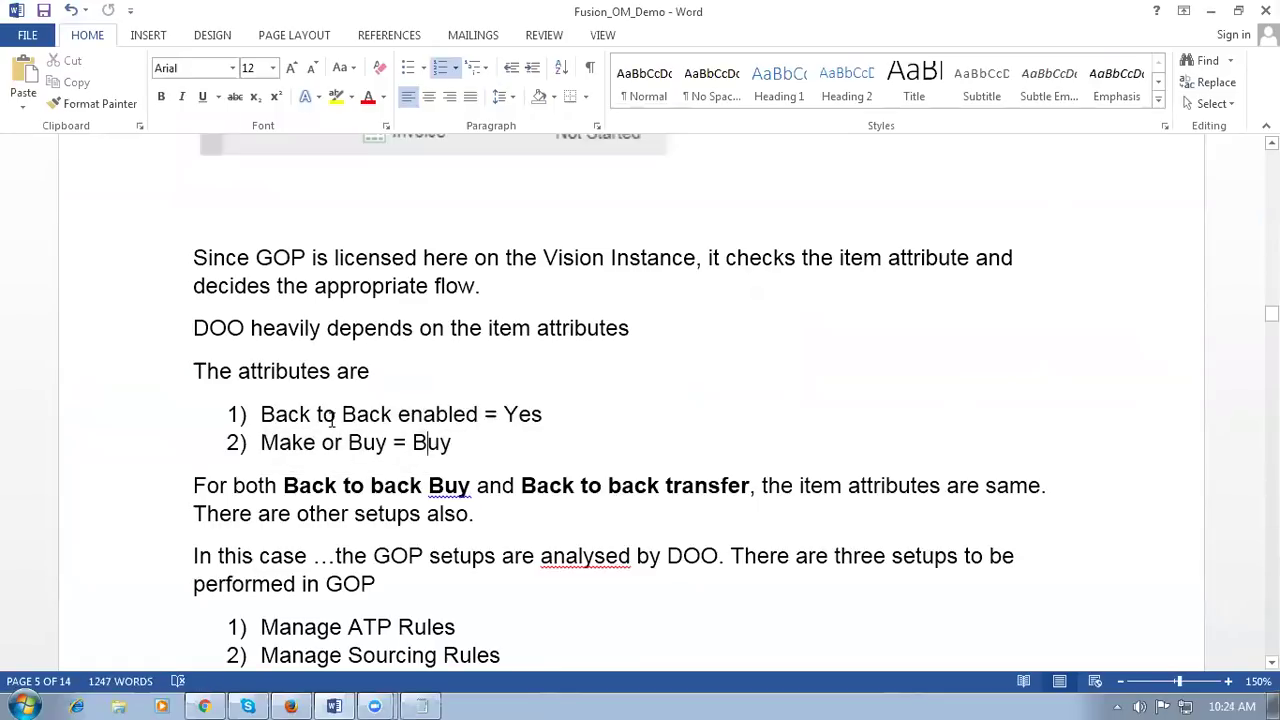
Step: Highlight the Back to back transfer phrase, then return to the Manage Orders page in Chrome
drag(261, 414, 367, 420)
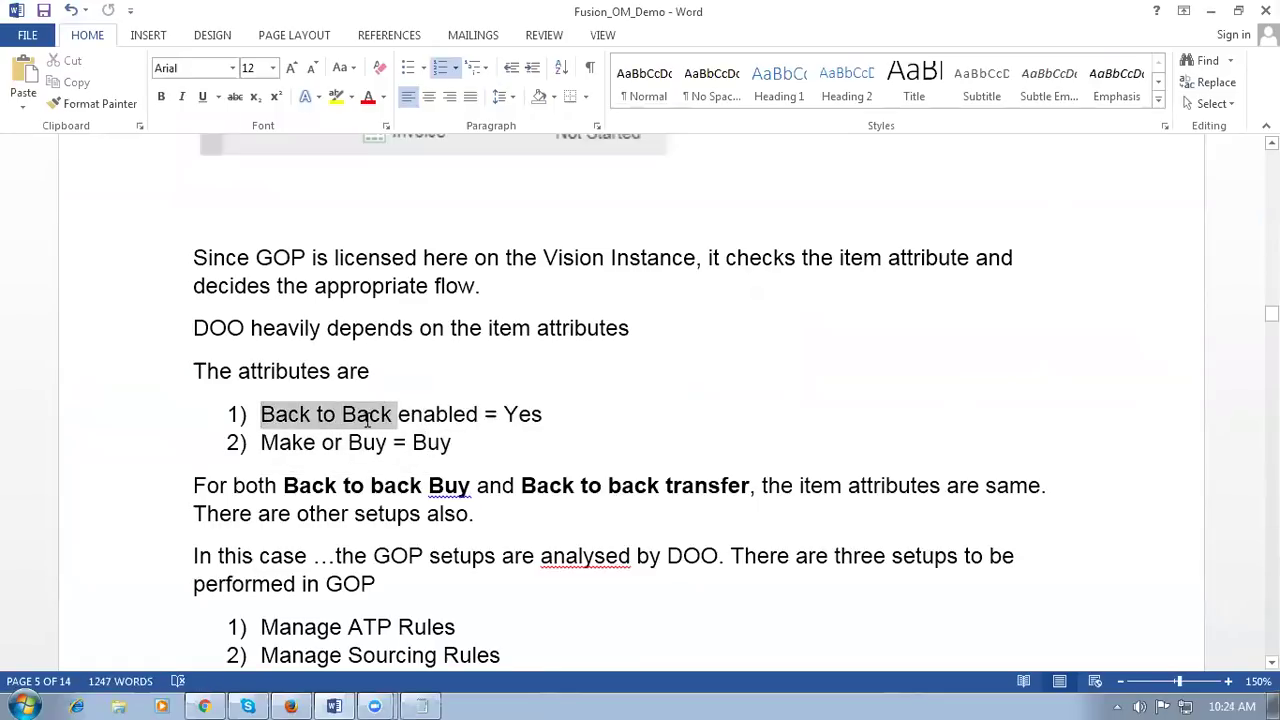
drag(286, 487, 688, 488)
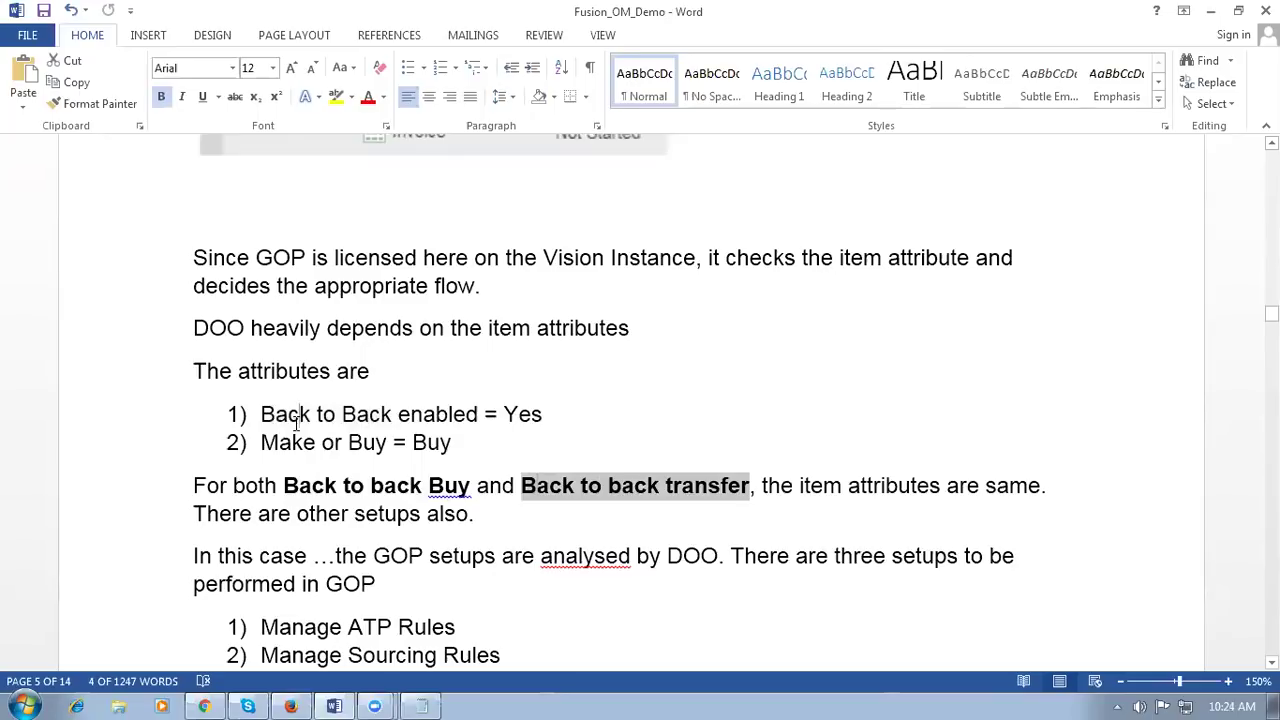
drag(299, 414, 350, 443)
click(355, 513)
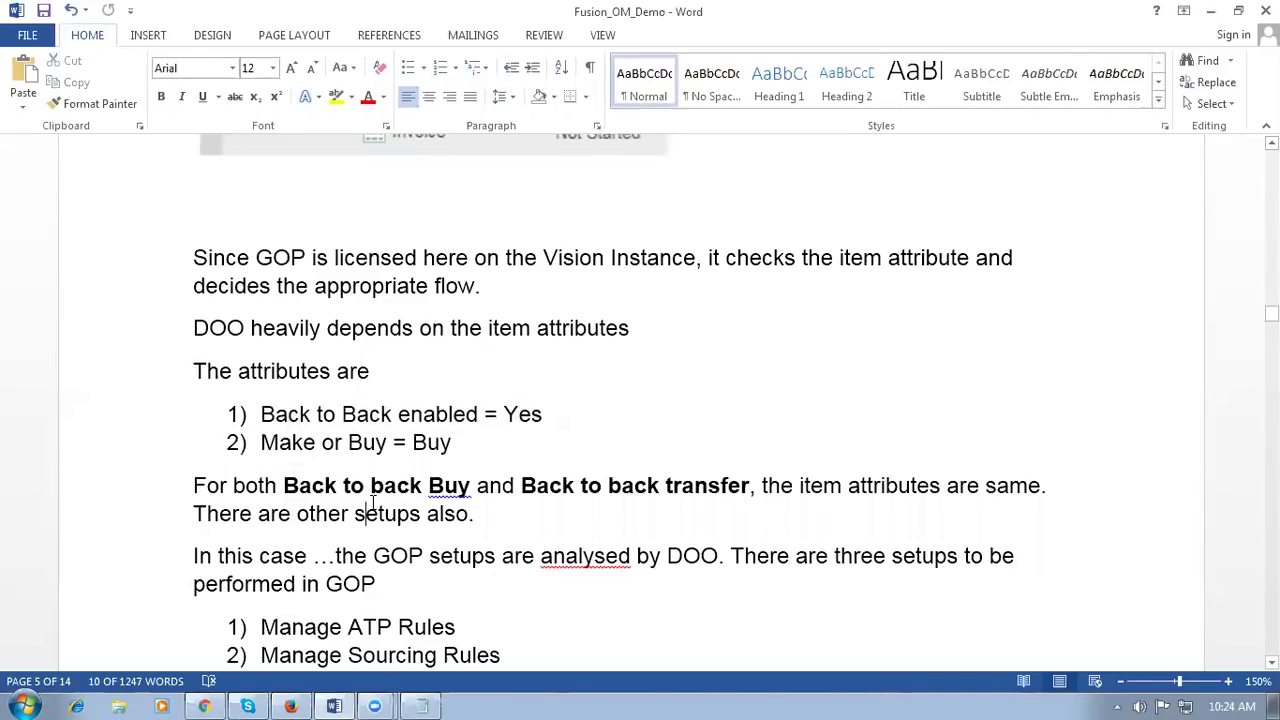
click(204, 706)
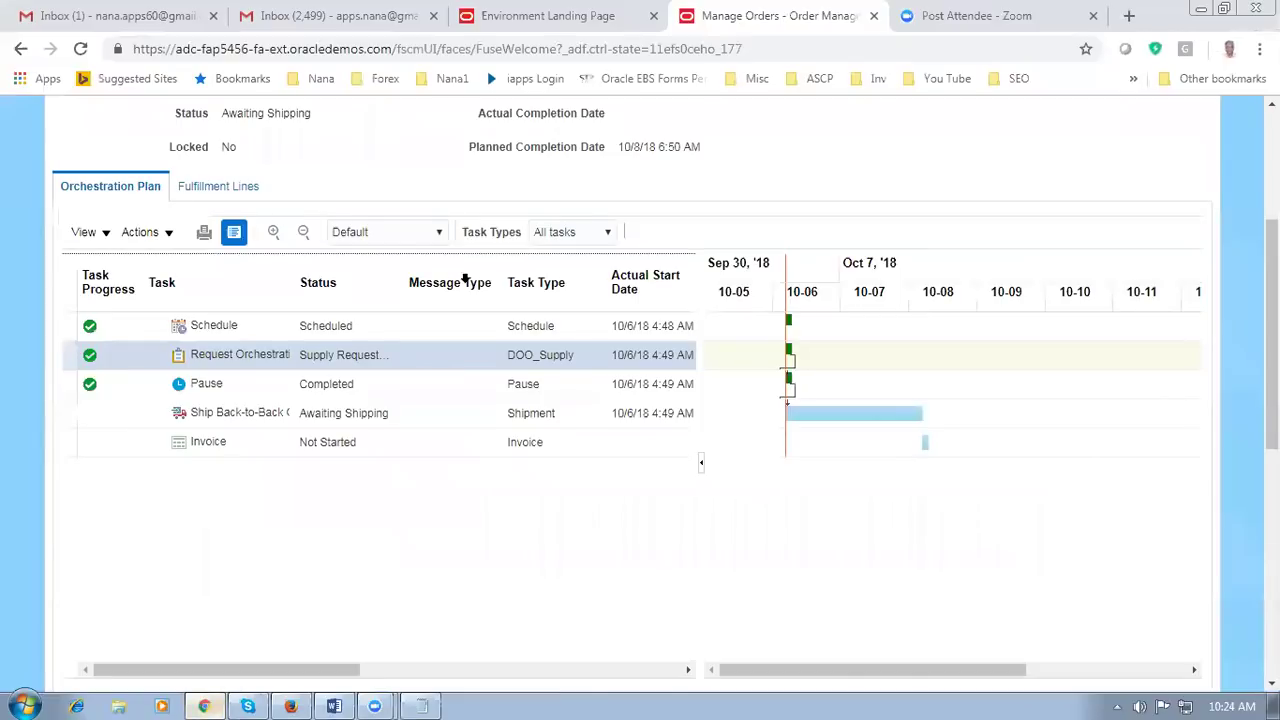
Step: Duplicate the Manage Orders browser tab and reload the copy
right_click(785, 33)
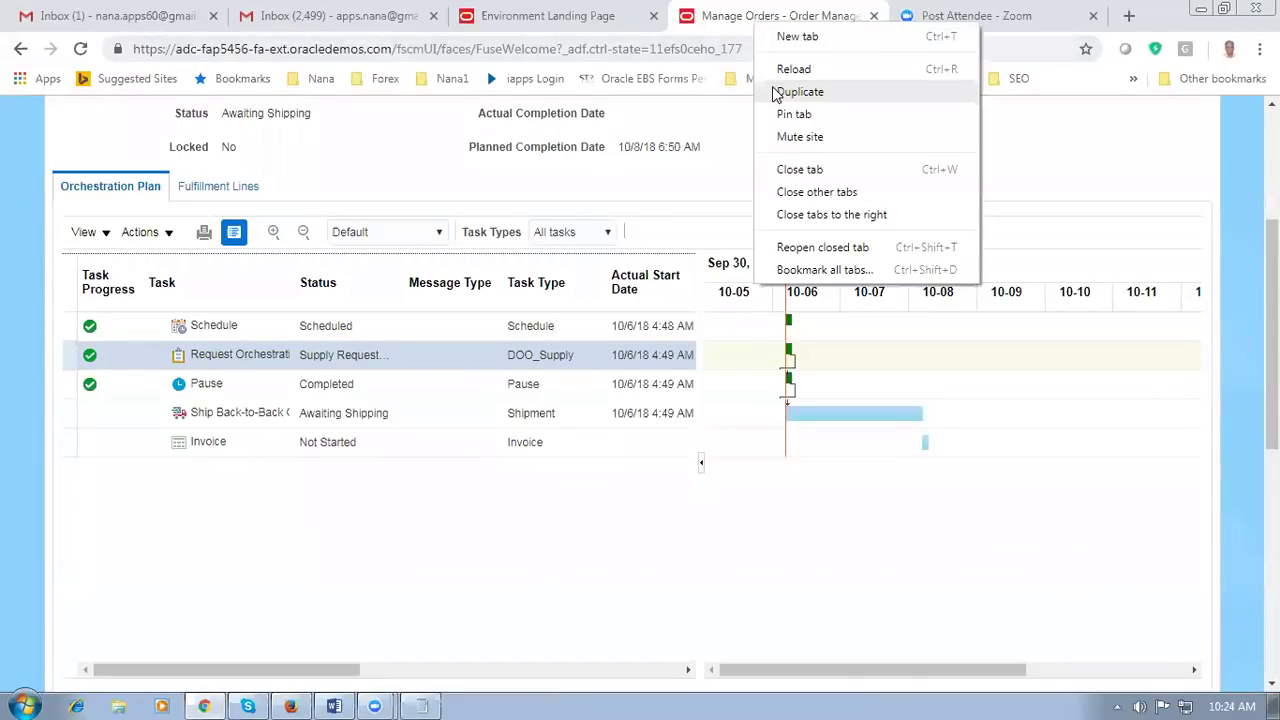
click(774, 88)
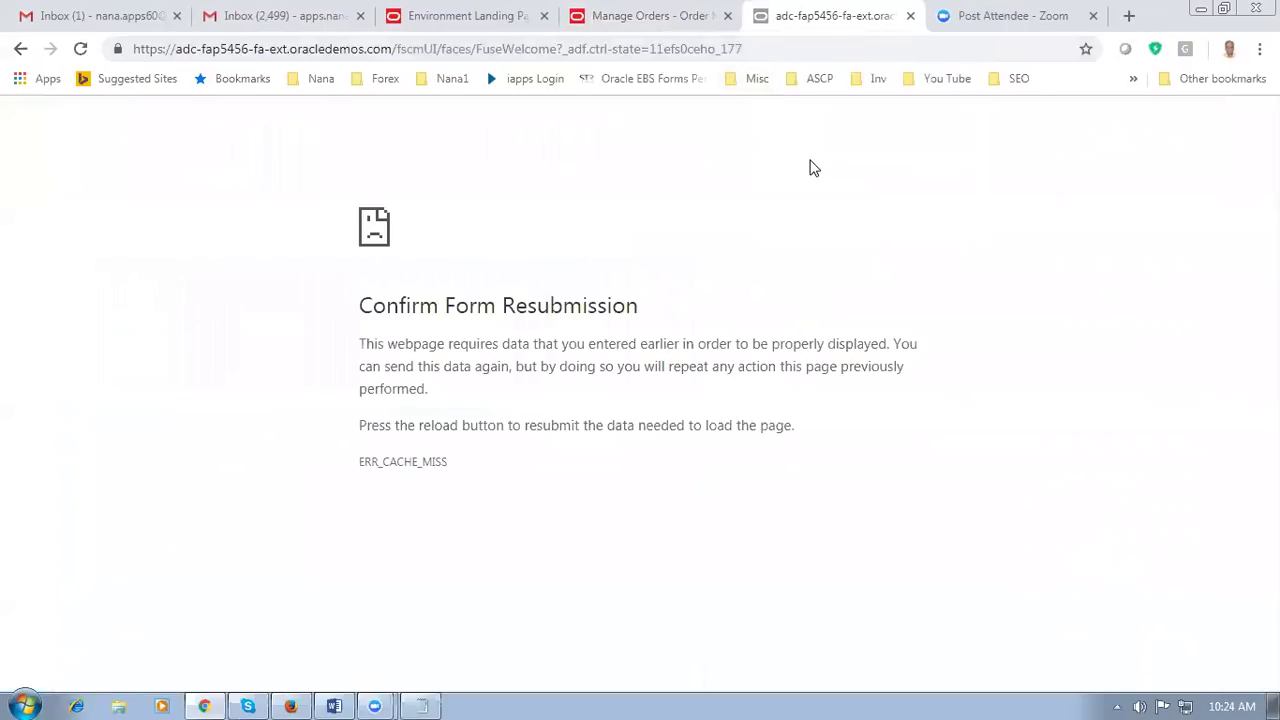
click(81, 49)
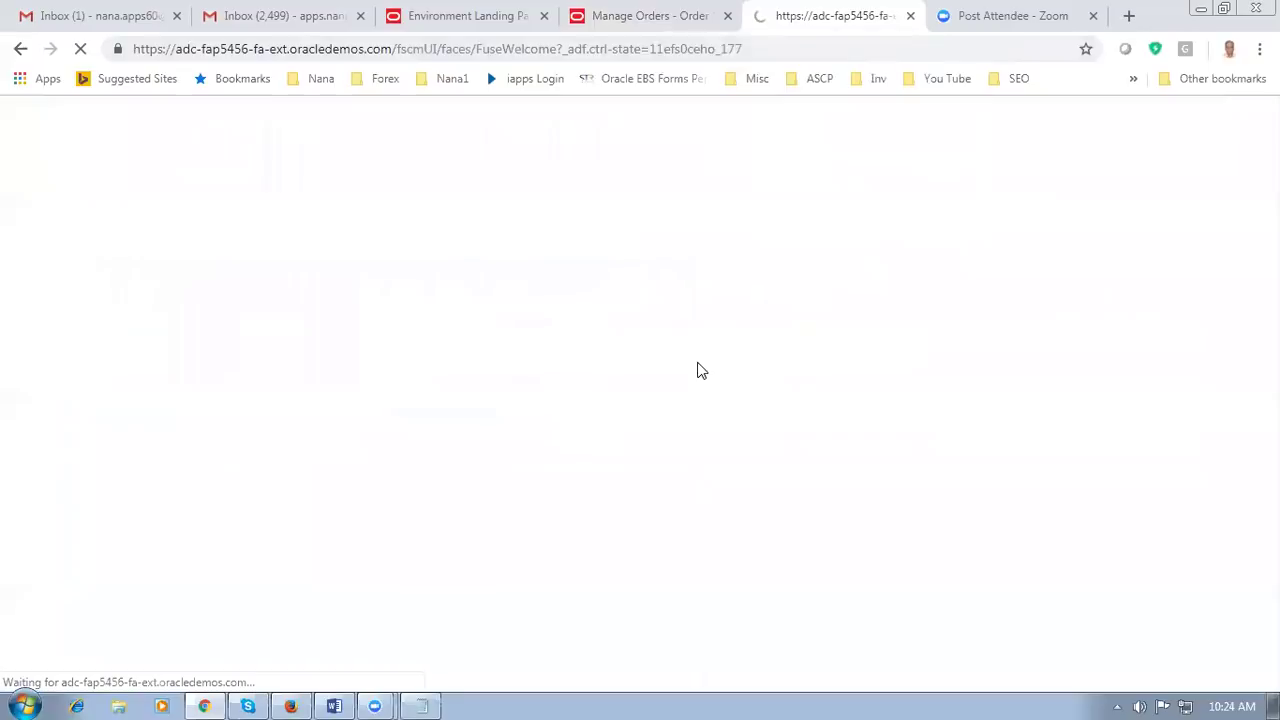
Step: Go to Product Information Management and open Manage Items from the Tasks panel
scroll(700, 370, down, 4)
scroll(695, 378, down, 1)
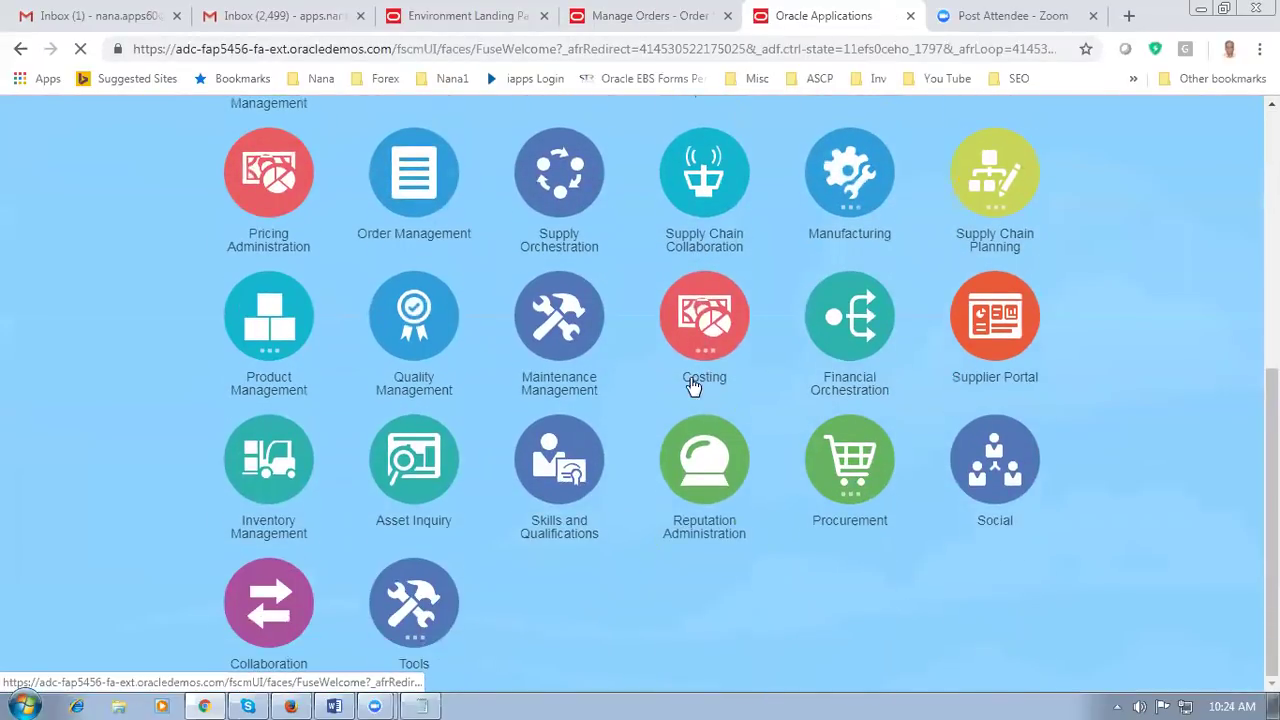
click(248, 328)
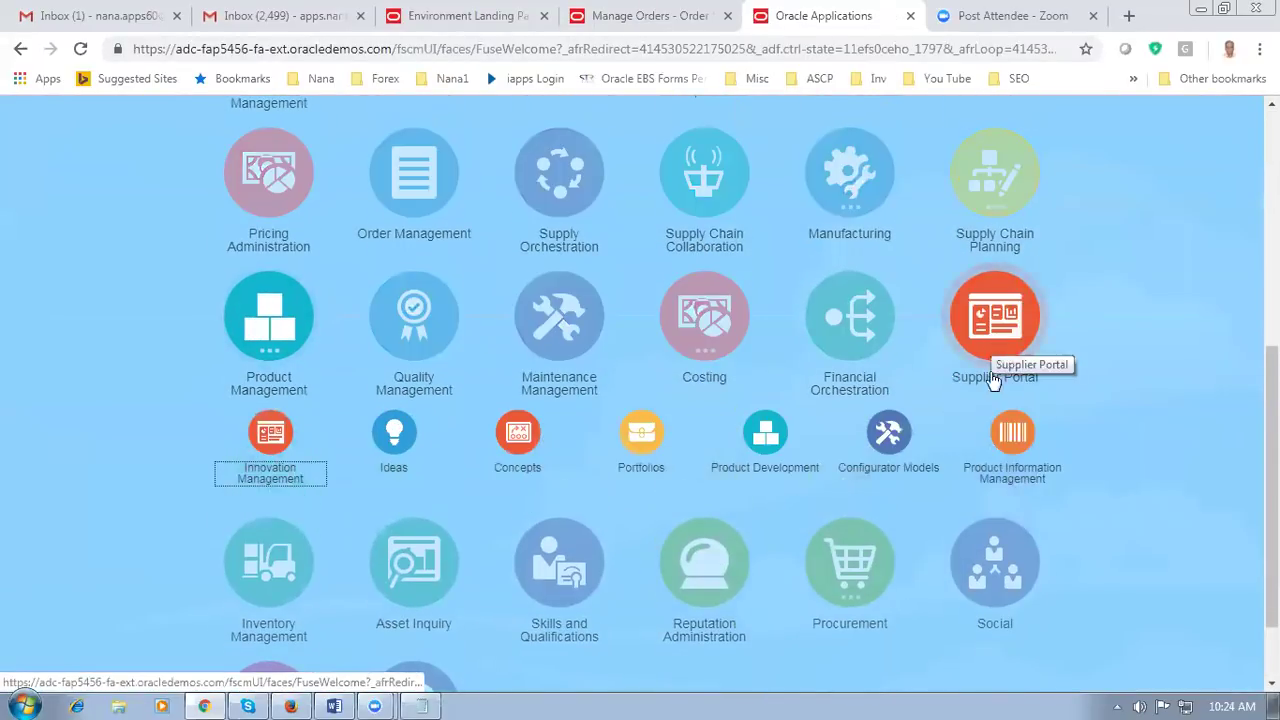
click(1013, 440)
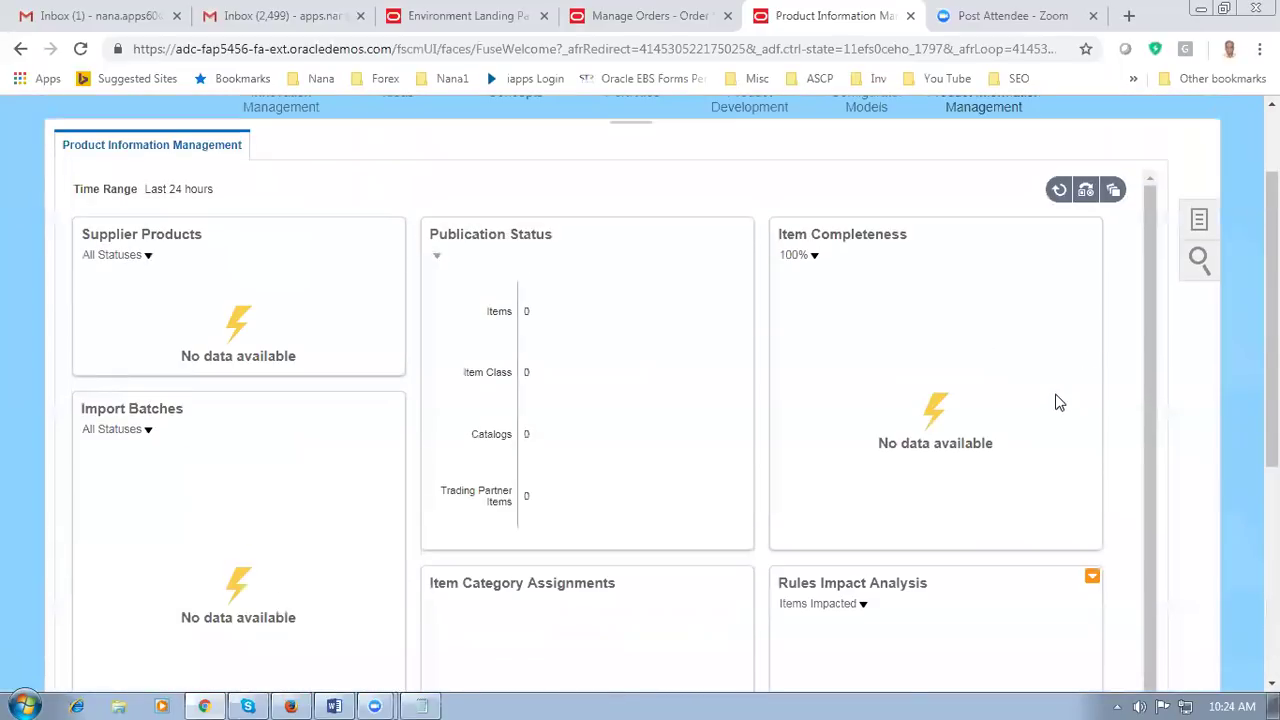
click(1200, 224)
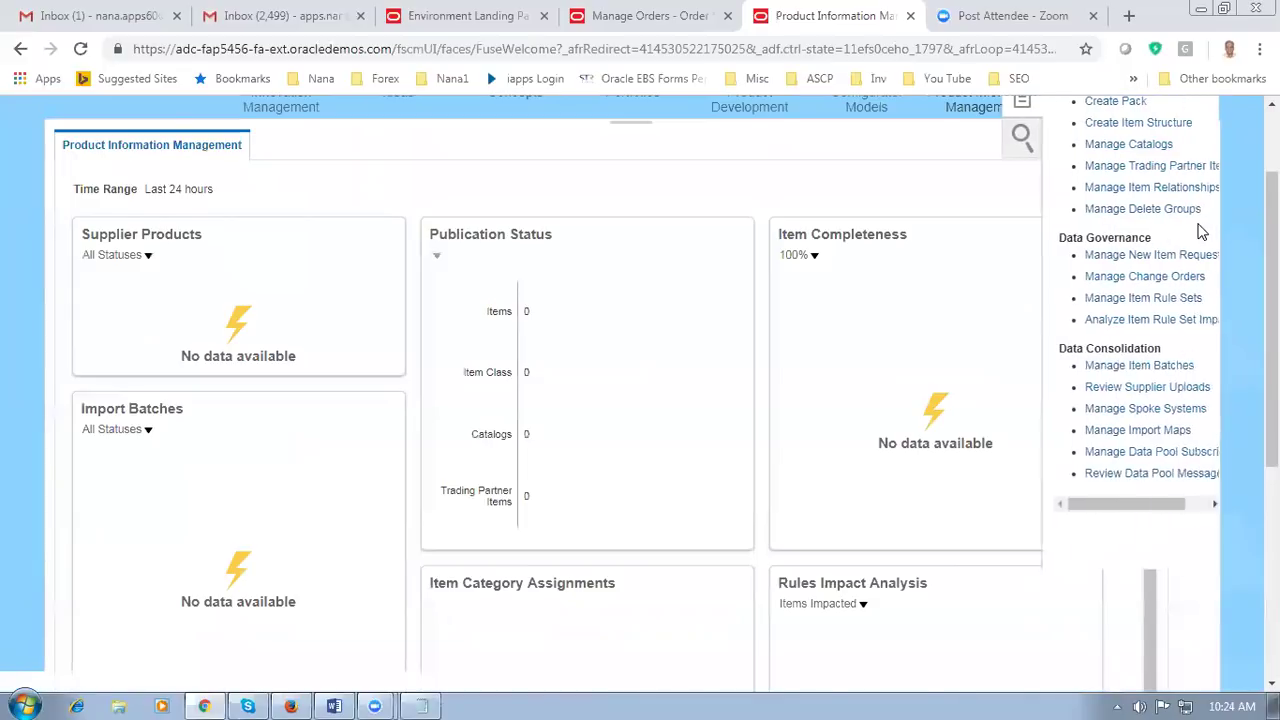
scroll(1247, 246, up, 2)
click(1122, 186)
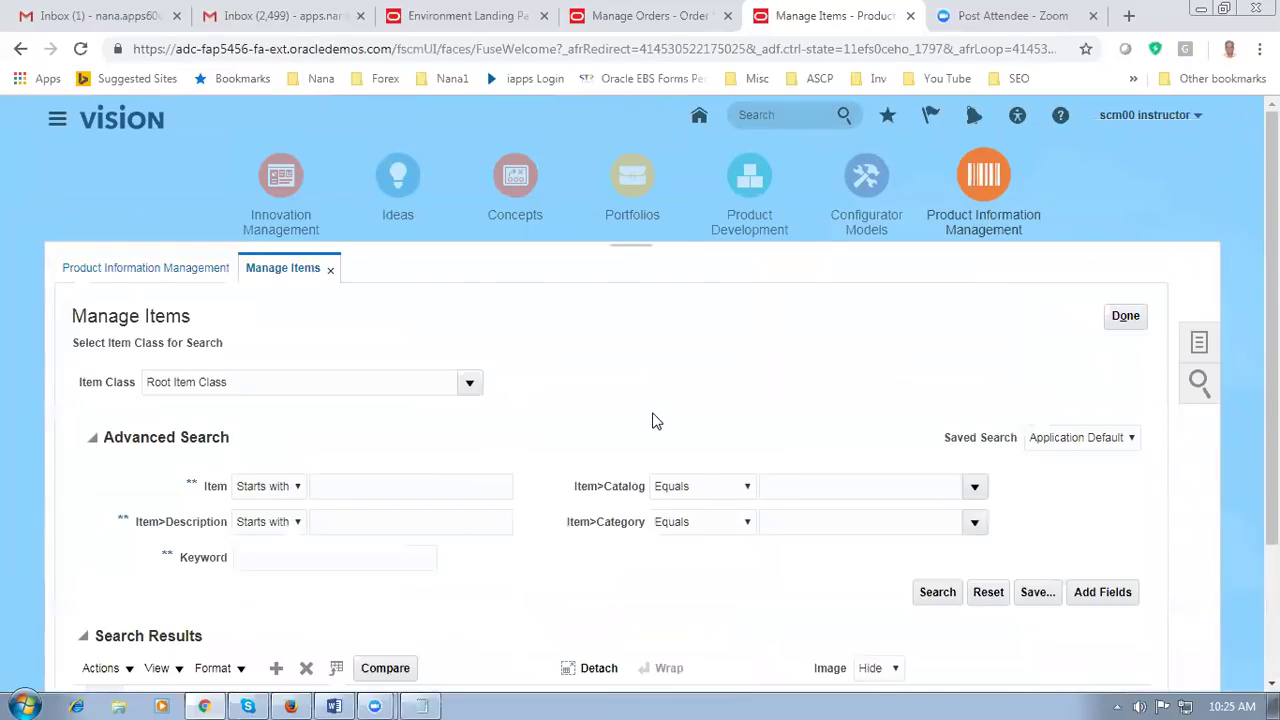
Step: Search for item CM4751117 and open its organization 000 record for editing
click(363, 485)
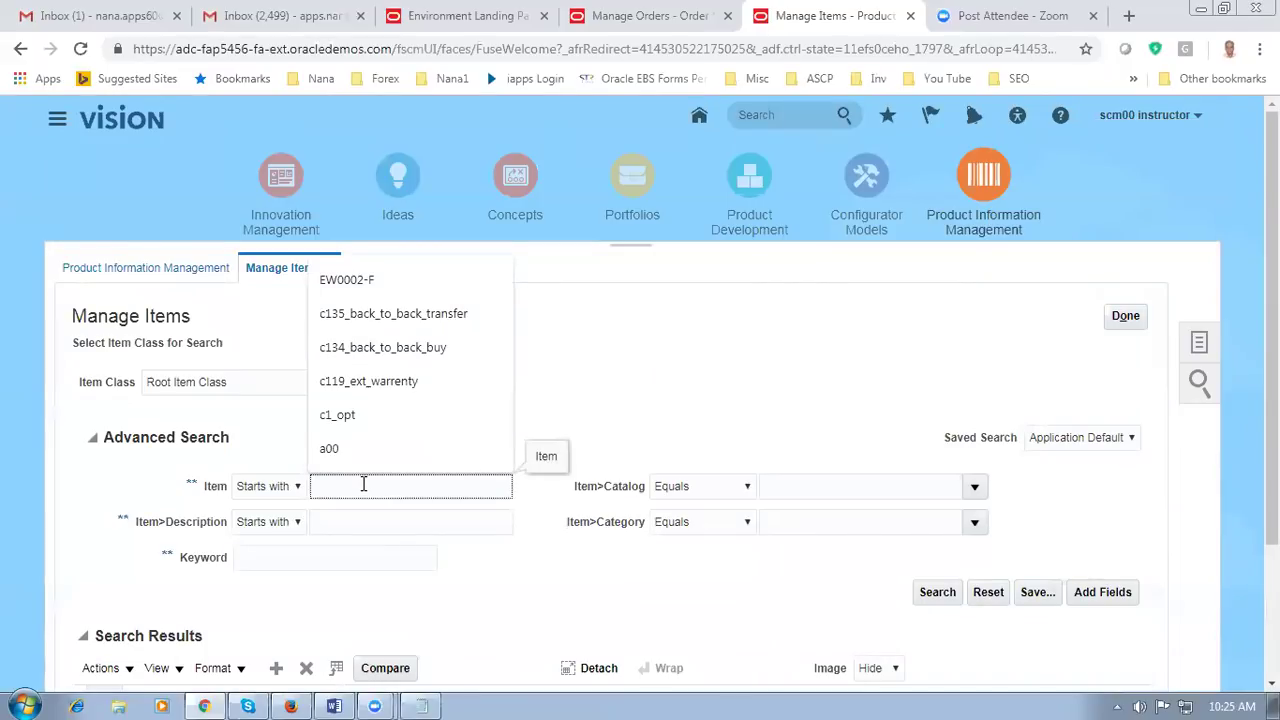
text(CM475117)
key(Tab)
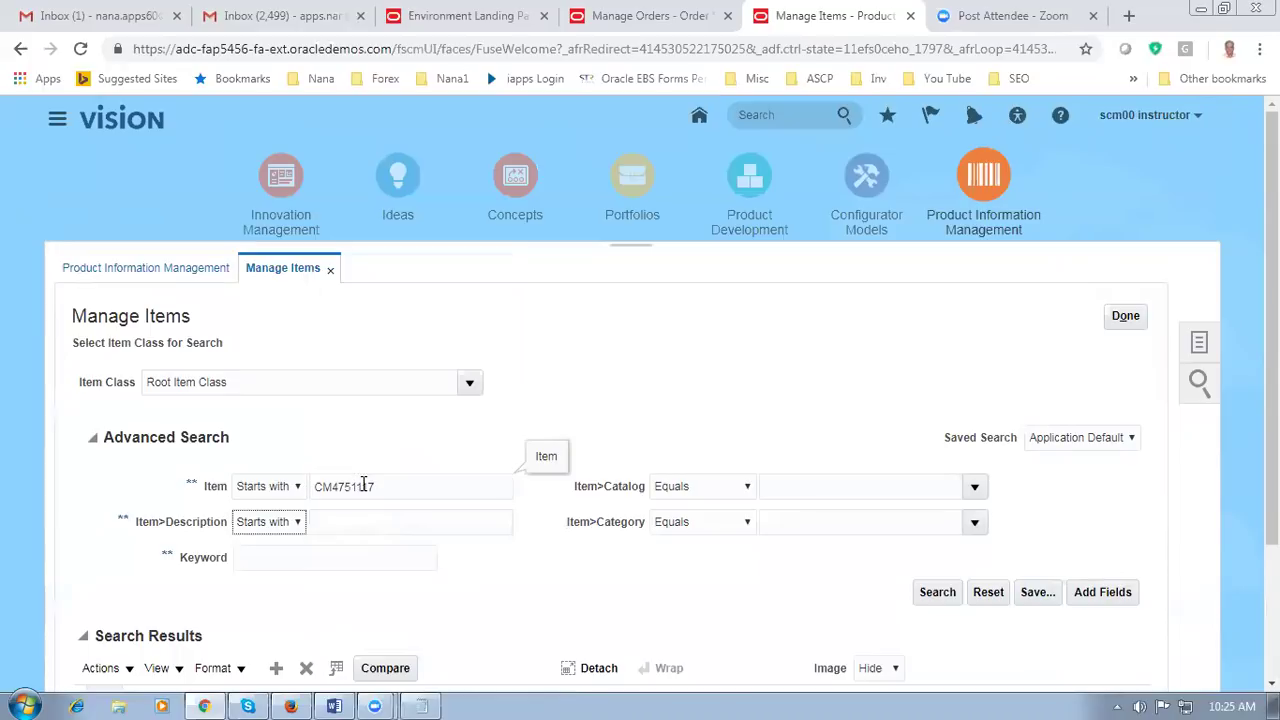
click(937, 590)
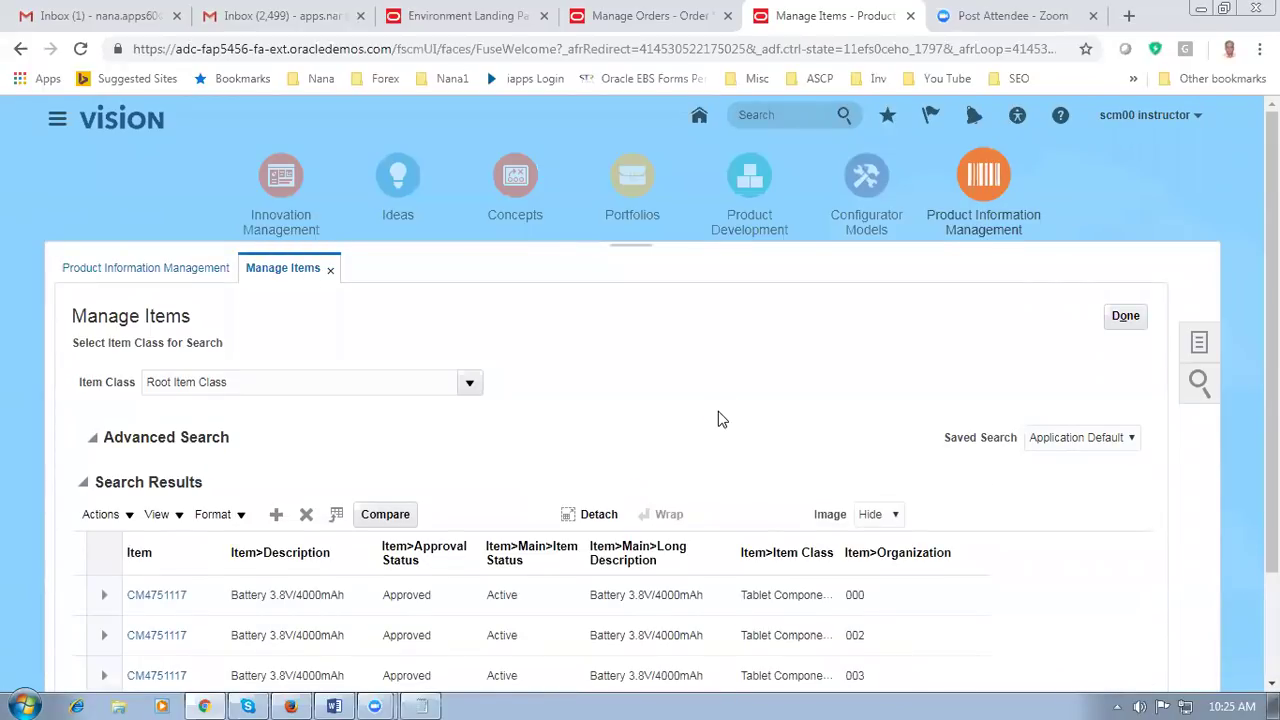
scroll(718, 420, down, 1)
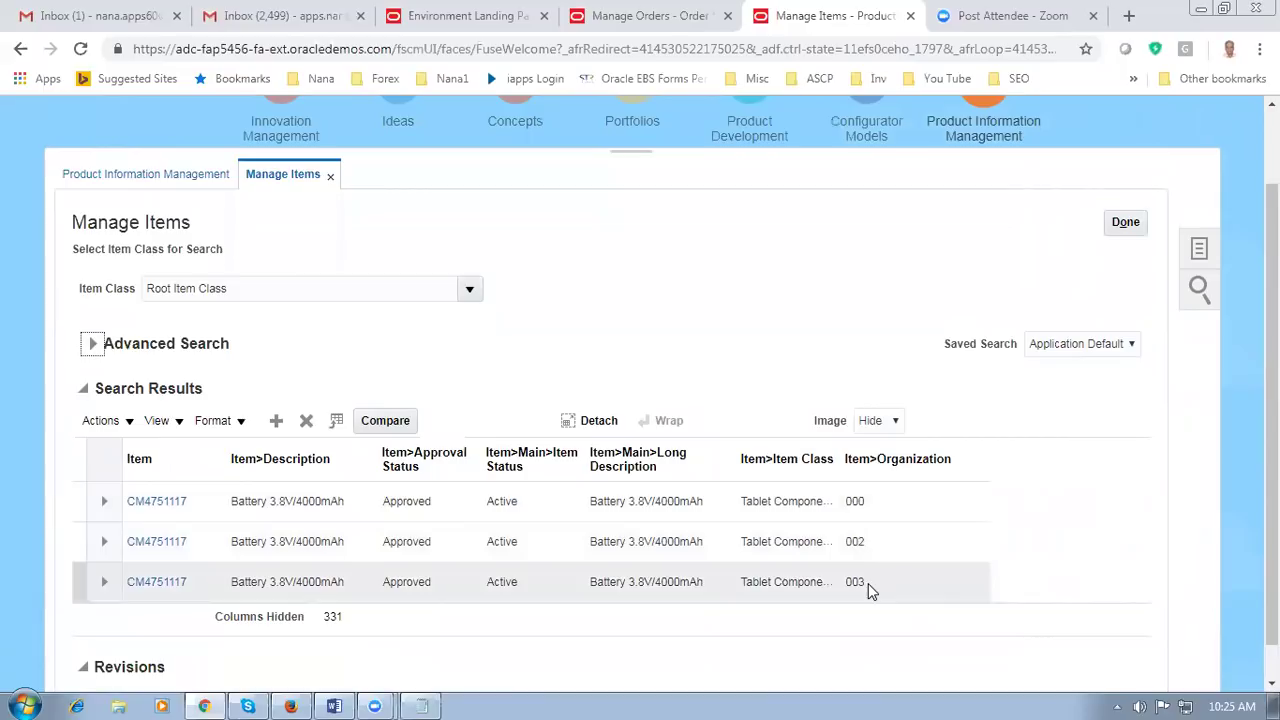
click(157, 503)
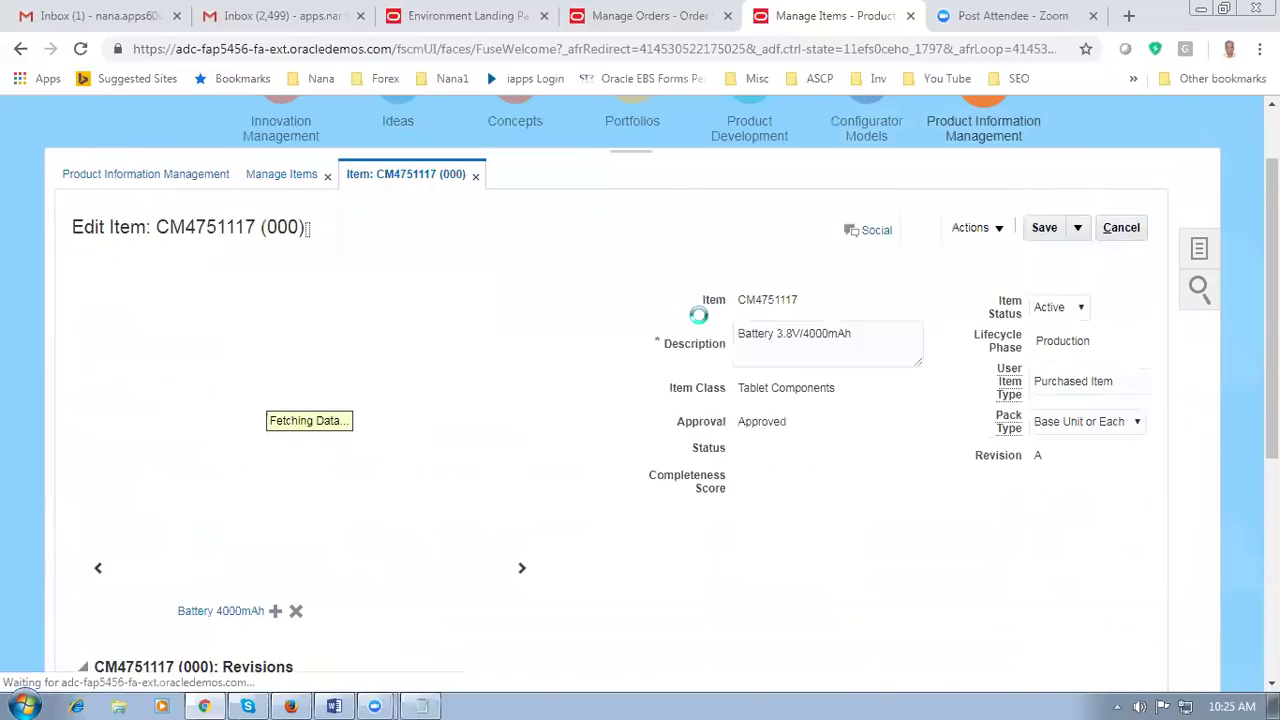
scroll(698, 315, down, 4)
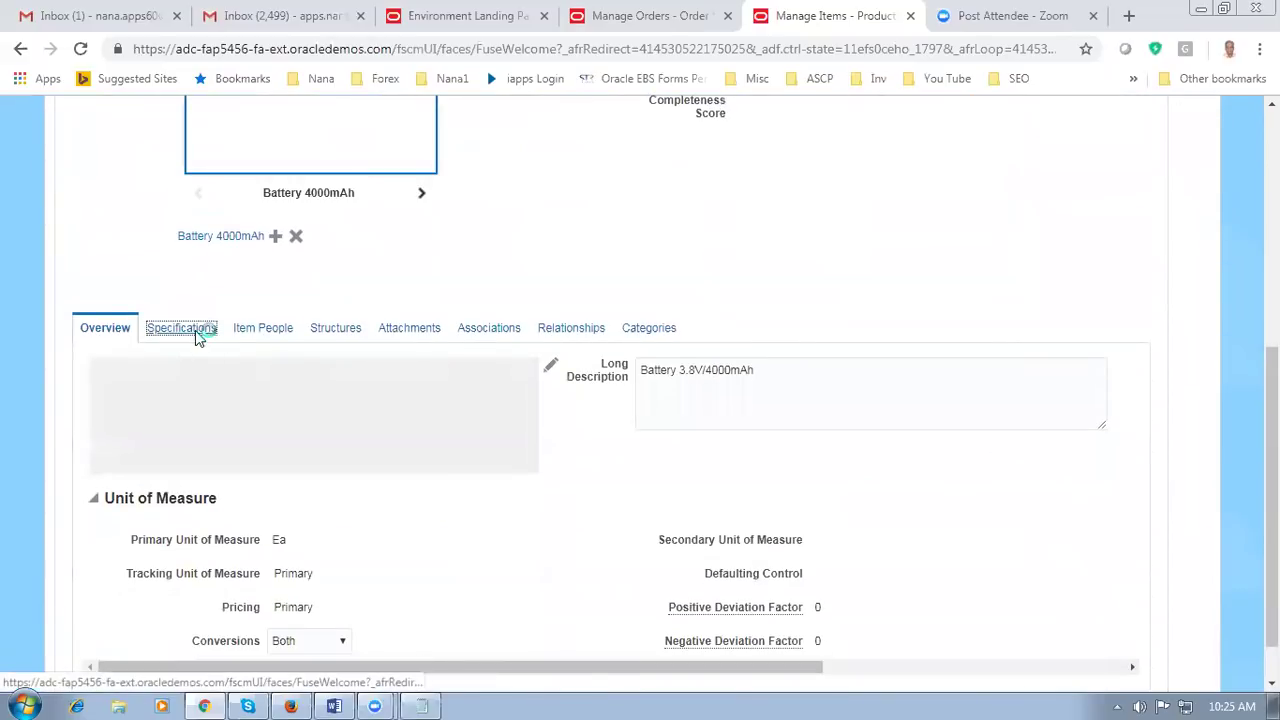
Step: Show the item's Sales and Order Management specifications to check Back-to-Back Enabled is Yes
click(198, 336)
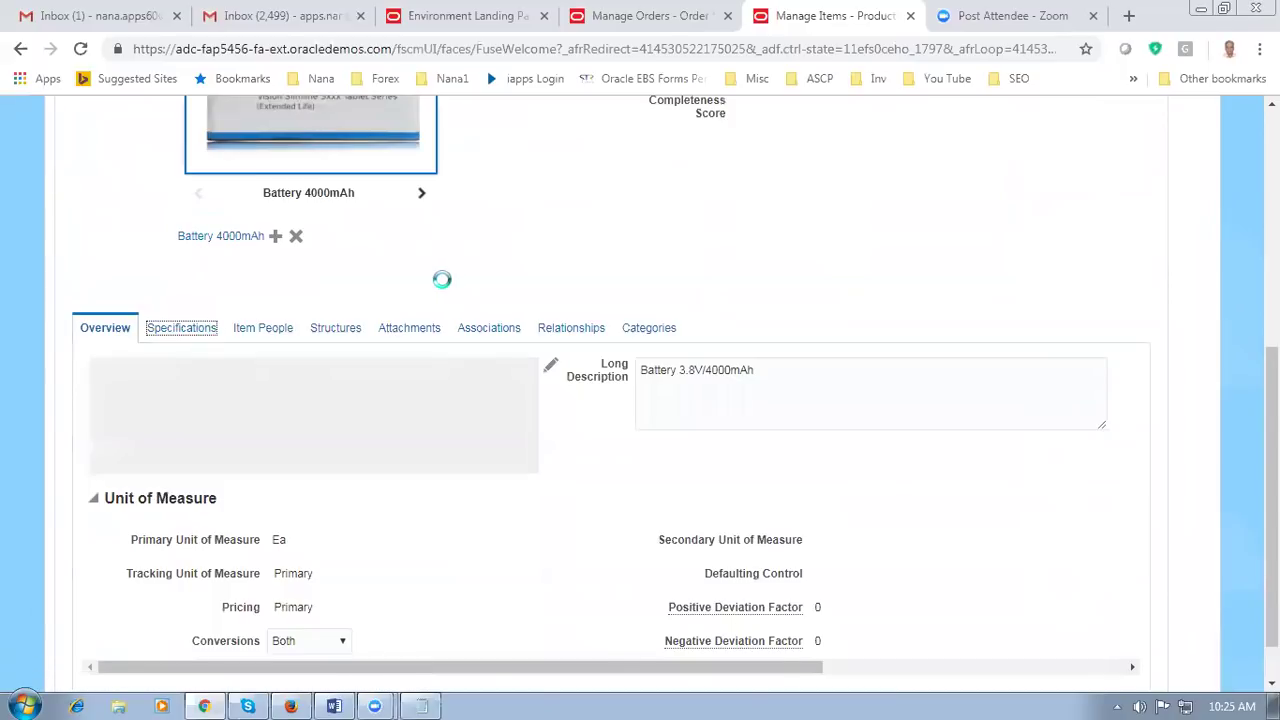
scroll(444, 284, down, 2)
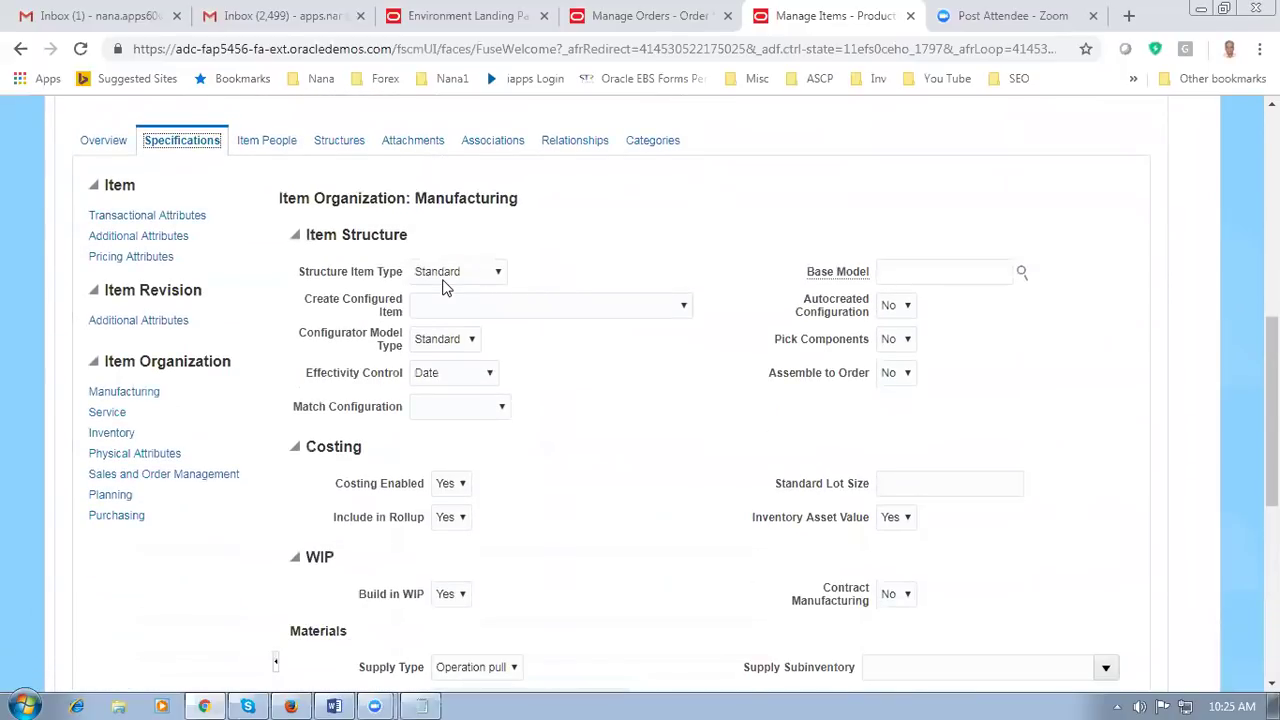
click(151, 476)
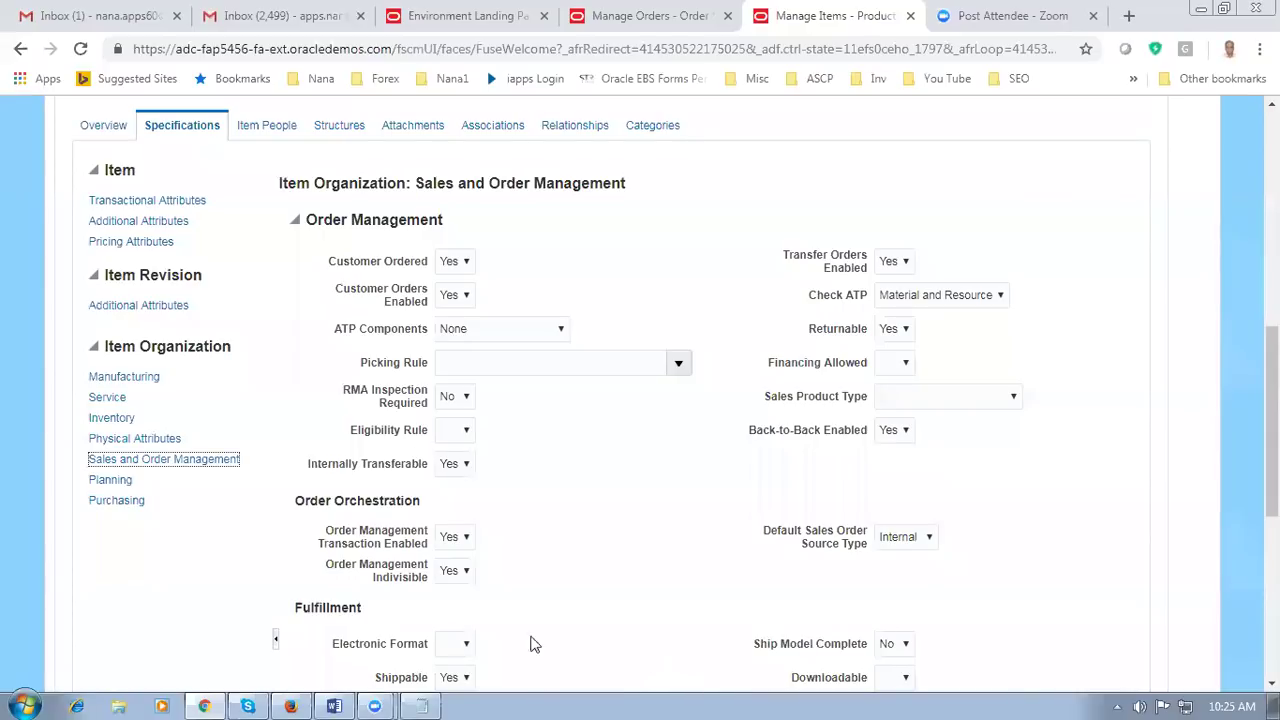
Step: Review the item's Planning specifications, confirming Make or Buy is Buy
click(110, 483)
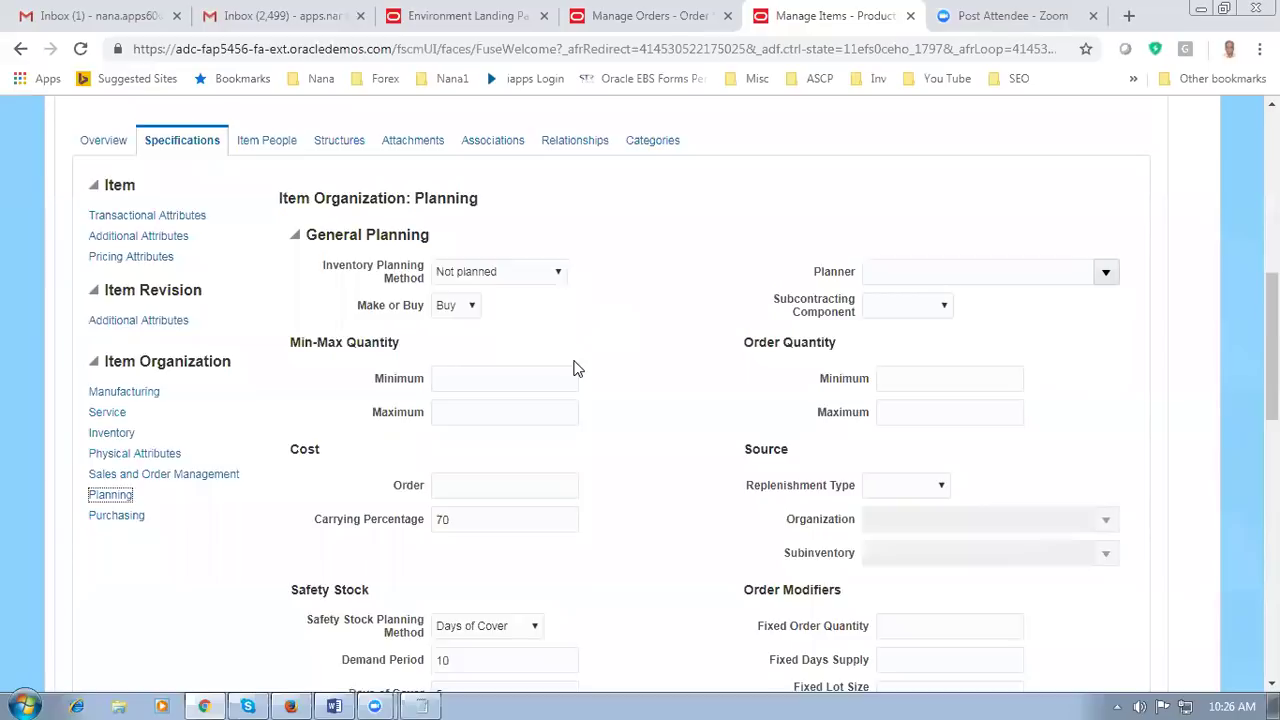
scroll(573, 366, down, 3)
scroll(573, 366, down, 7)
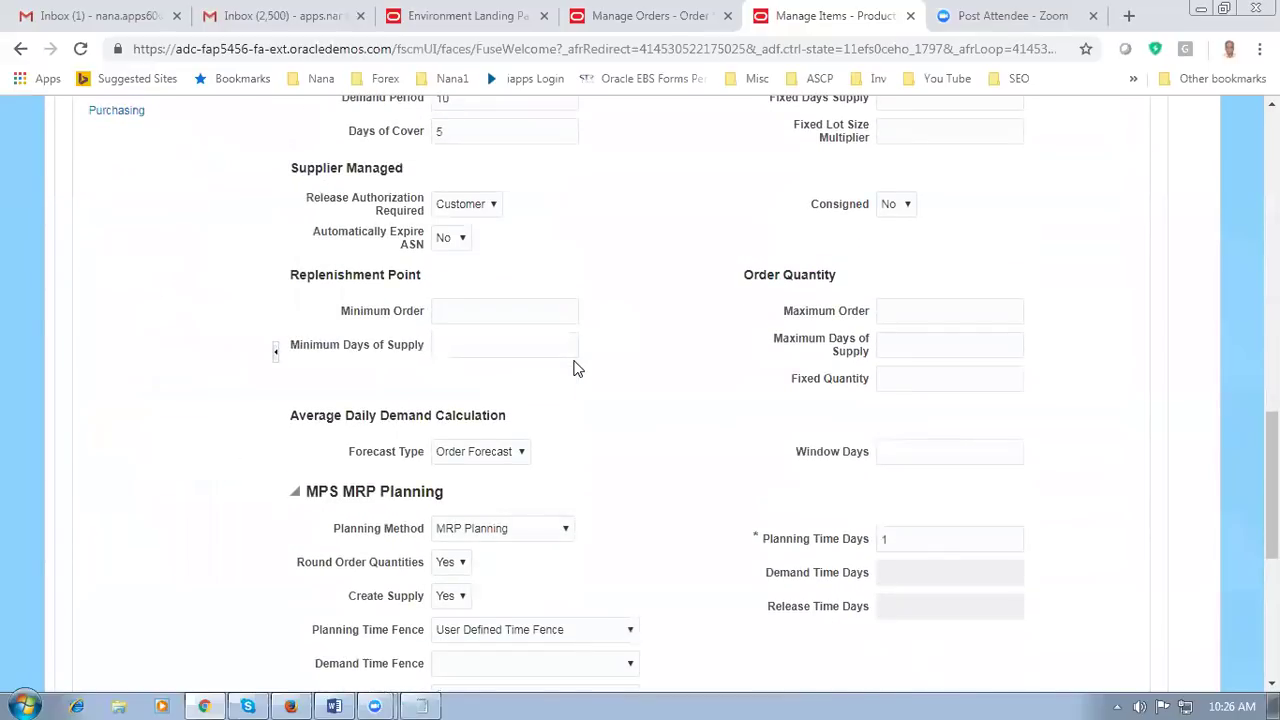
scroll(577, 397, down, 1)
scroll(577, 397, up, 3)
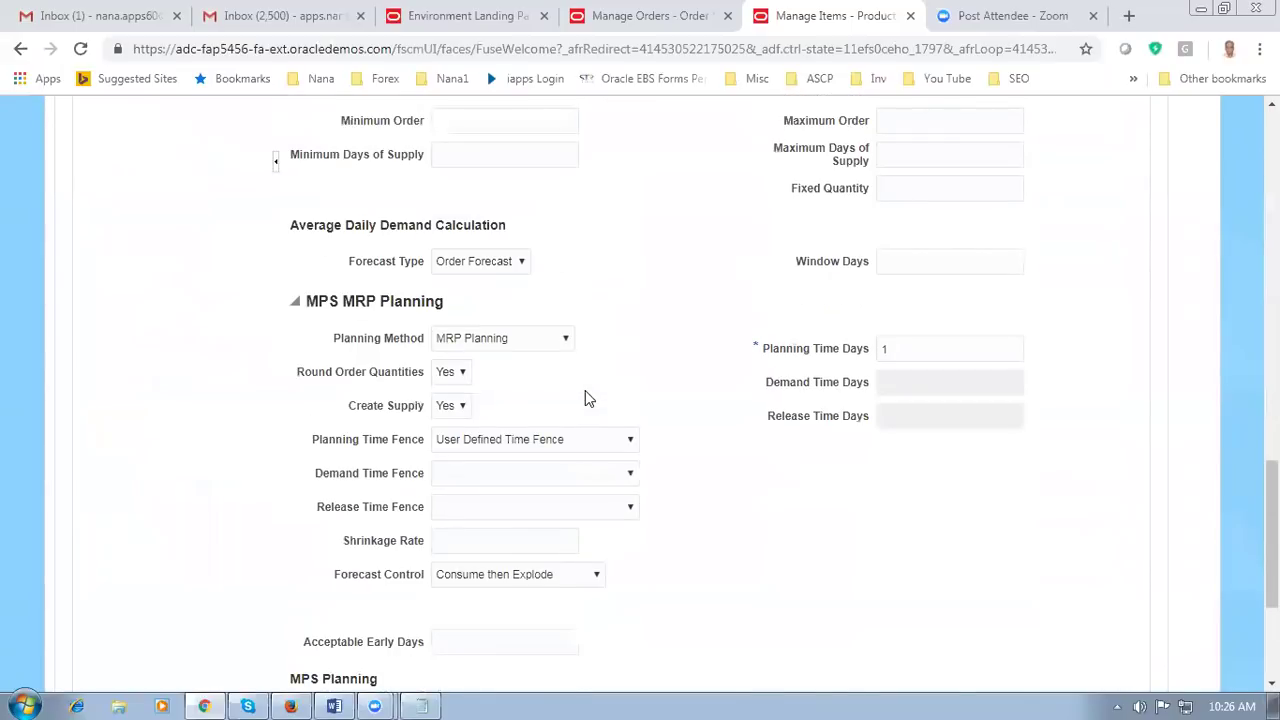
scroll(586, 398, up, 4)
scroll(585, 392, up, 3)
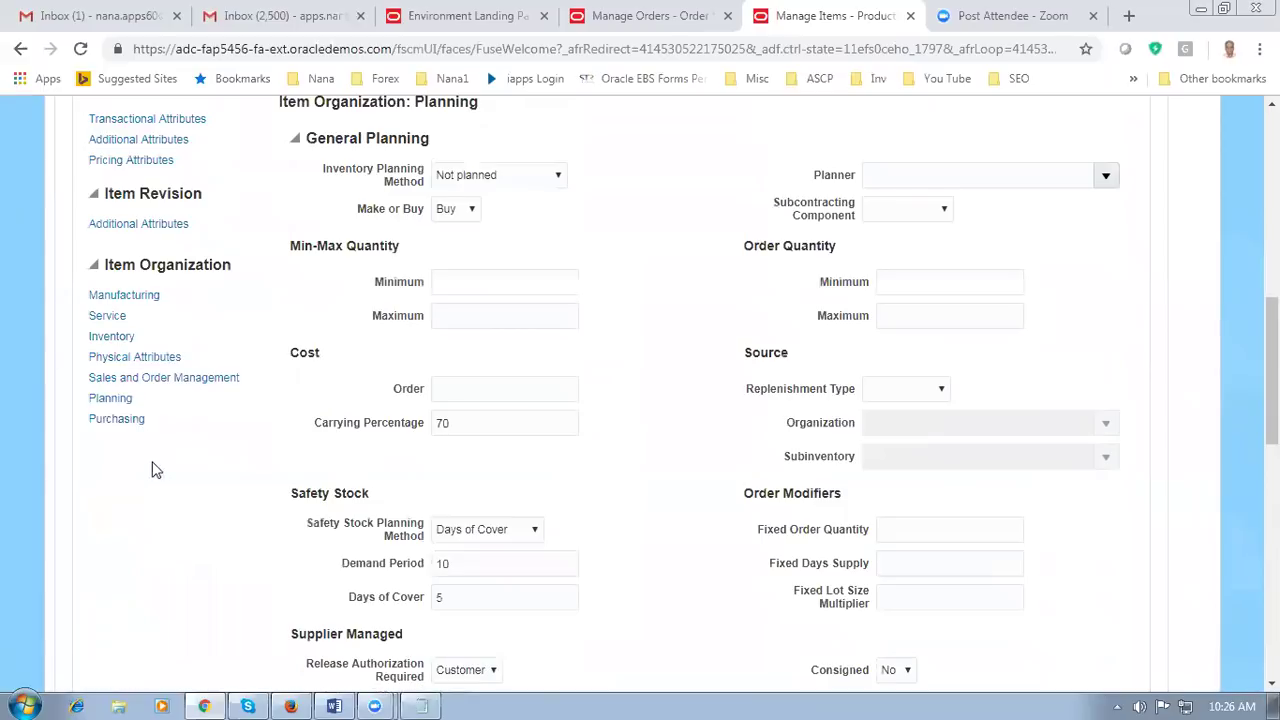
Step: Check the item's Purchasing attributes, noting Purchase Price 14, then return to Manage Orders
click(97, 421)
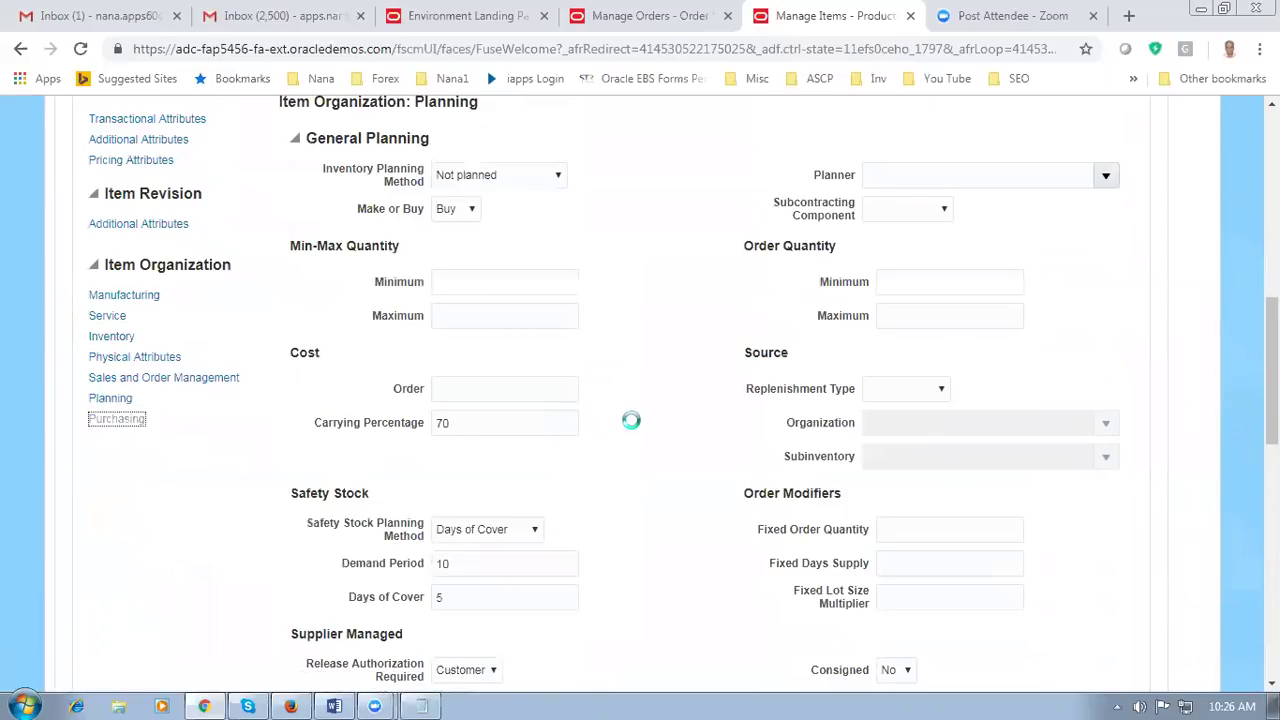
drag(464, 464, 438, 464)
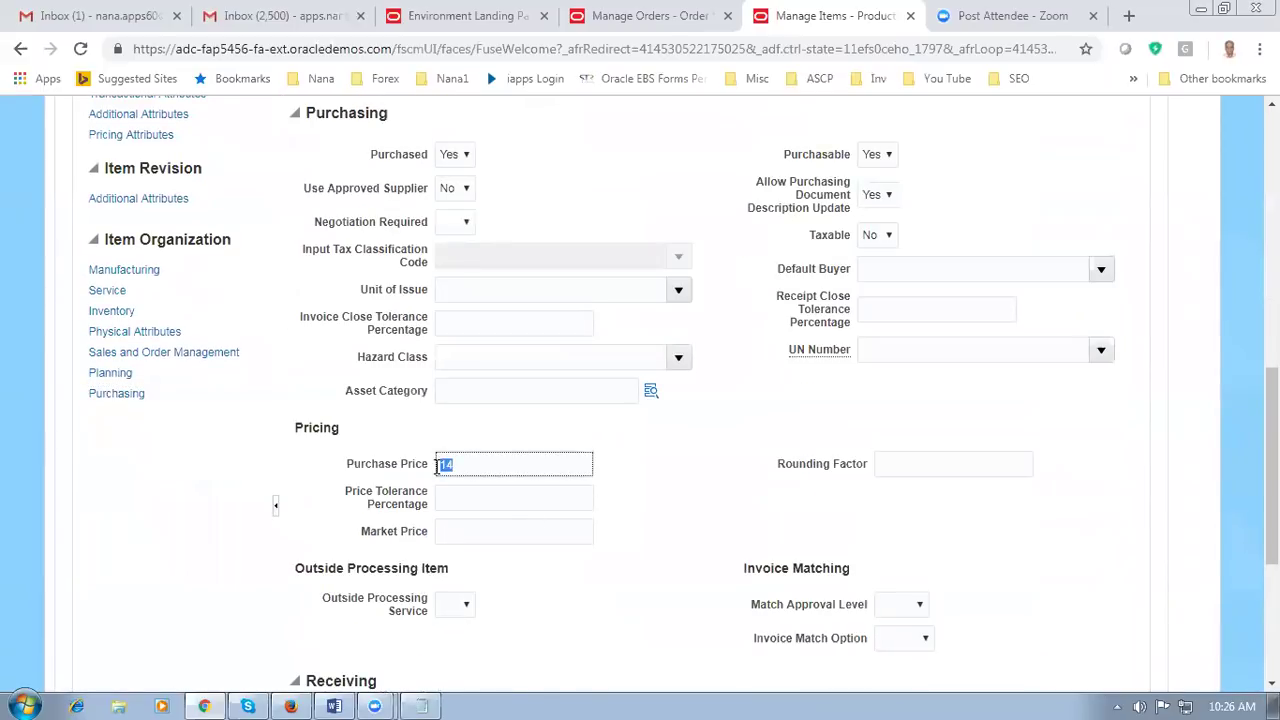
click(884, 270)
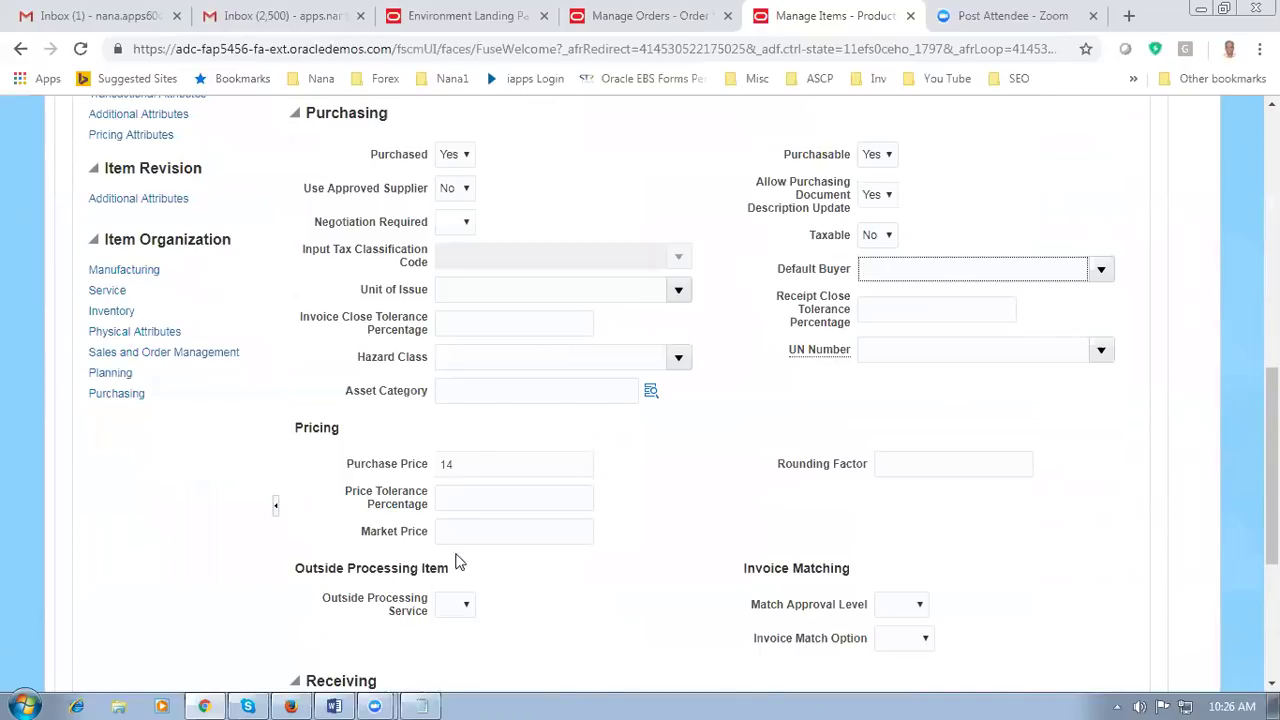
drag(466, 465, 437, 464)
click(667, 492)
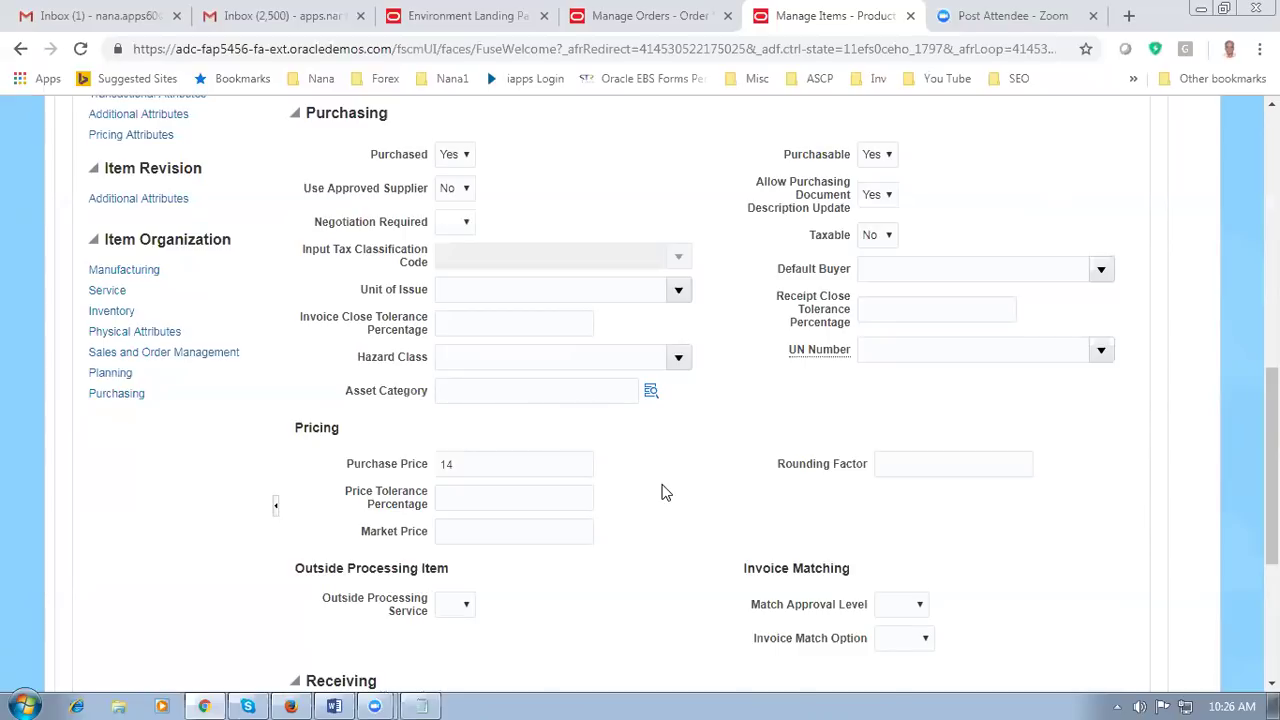
scroll(661, 492, up, 2)
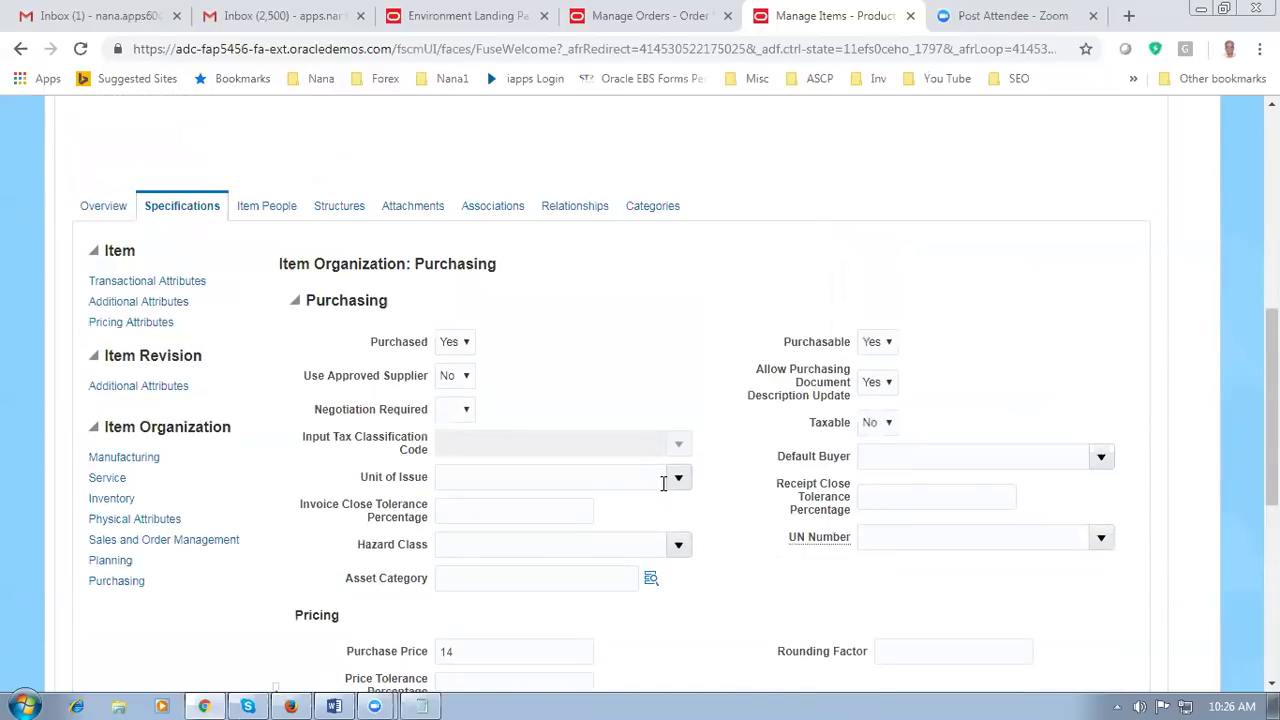
scroll(644, 341, up, 3)
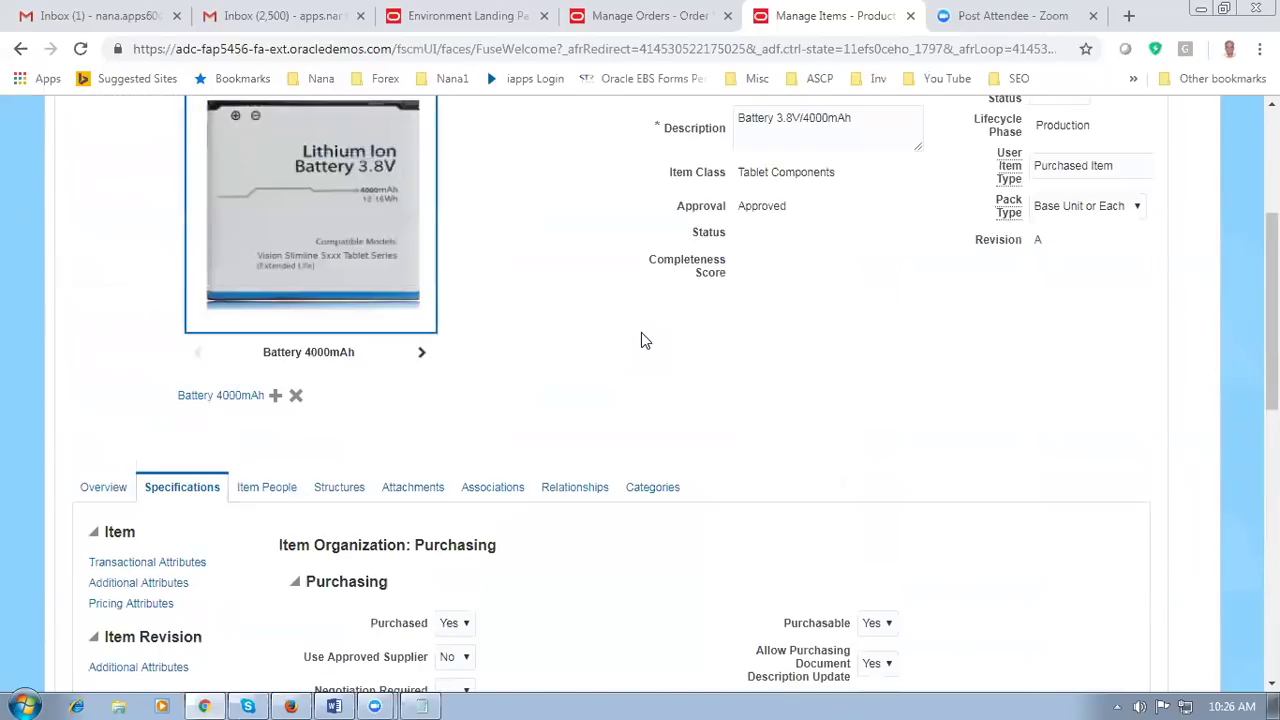
scroll(639, 338, up, 3)
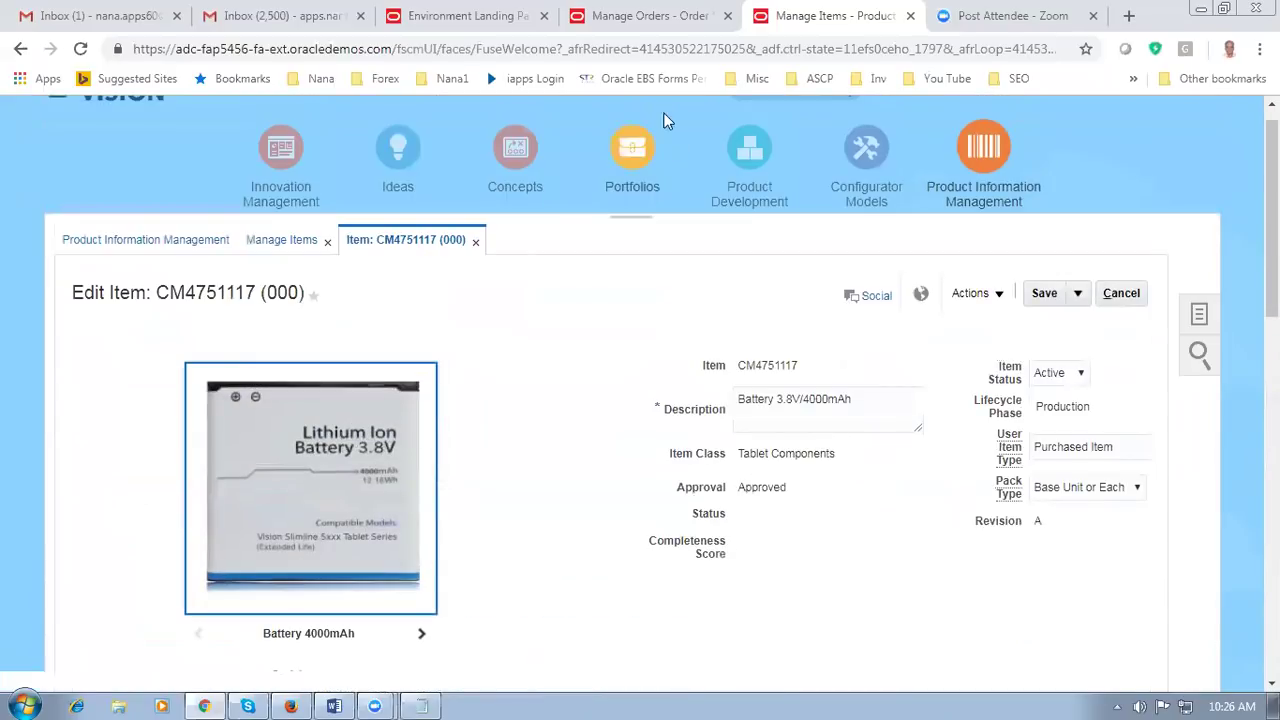
click(643, 18)
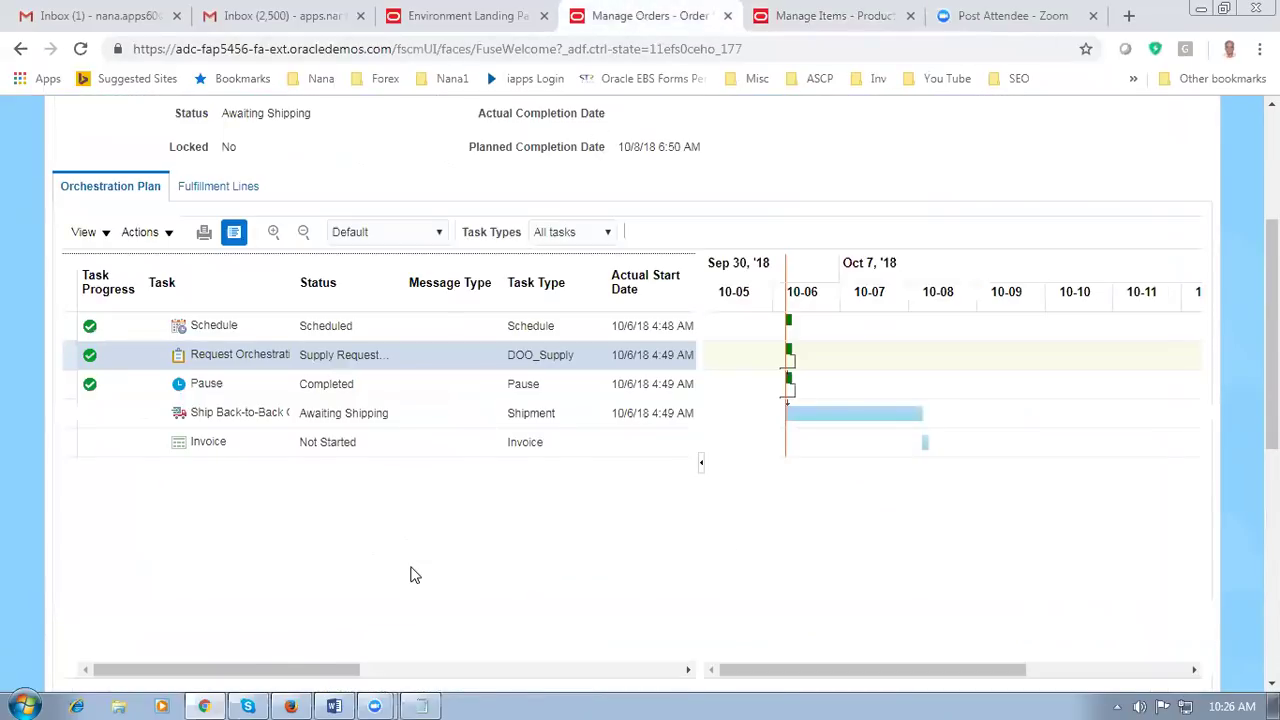
Step: In Word, highlight the GOP setups: Manage ATP Rules, Manage Sourcing Rules, Manage Assignment Sets
key(alt+Tab)
scroll(481, 600, down, 1)
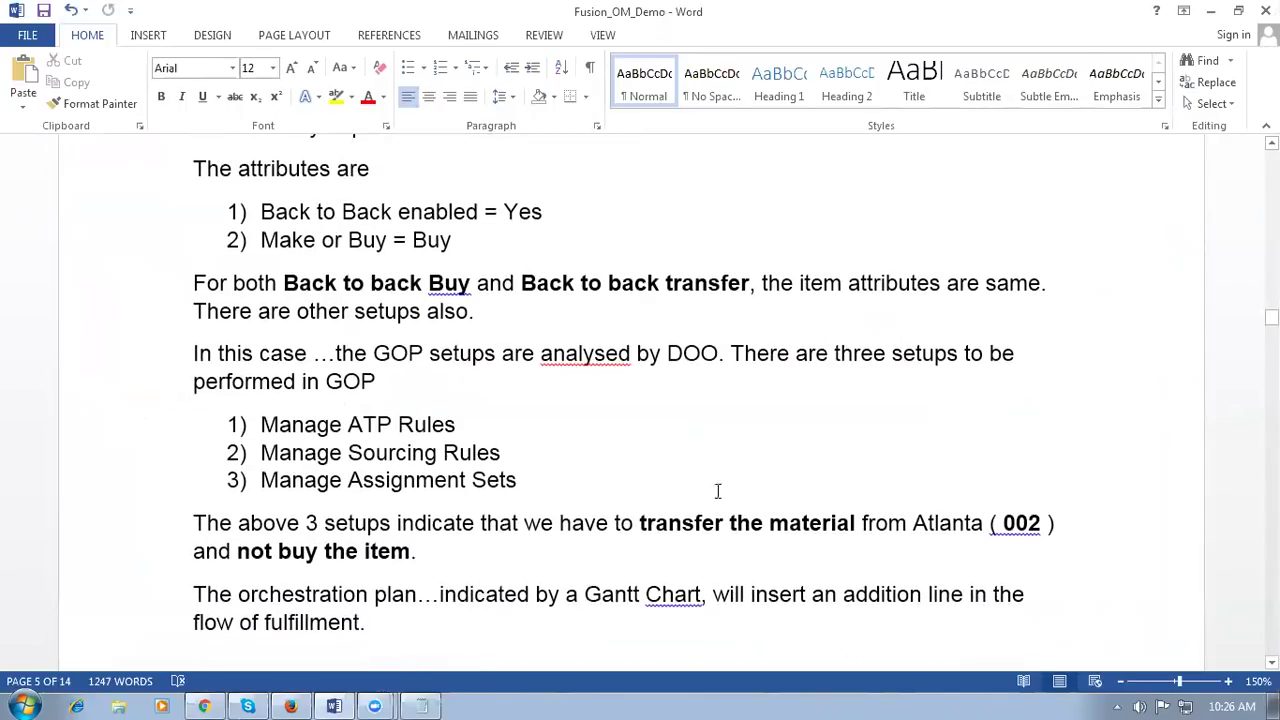
drag(337, 354, 459, 358)
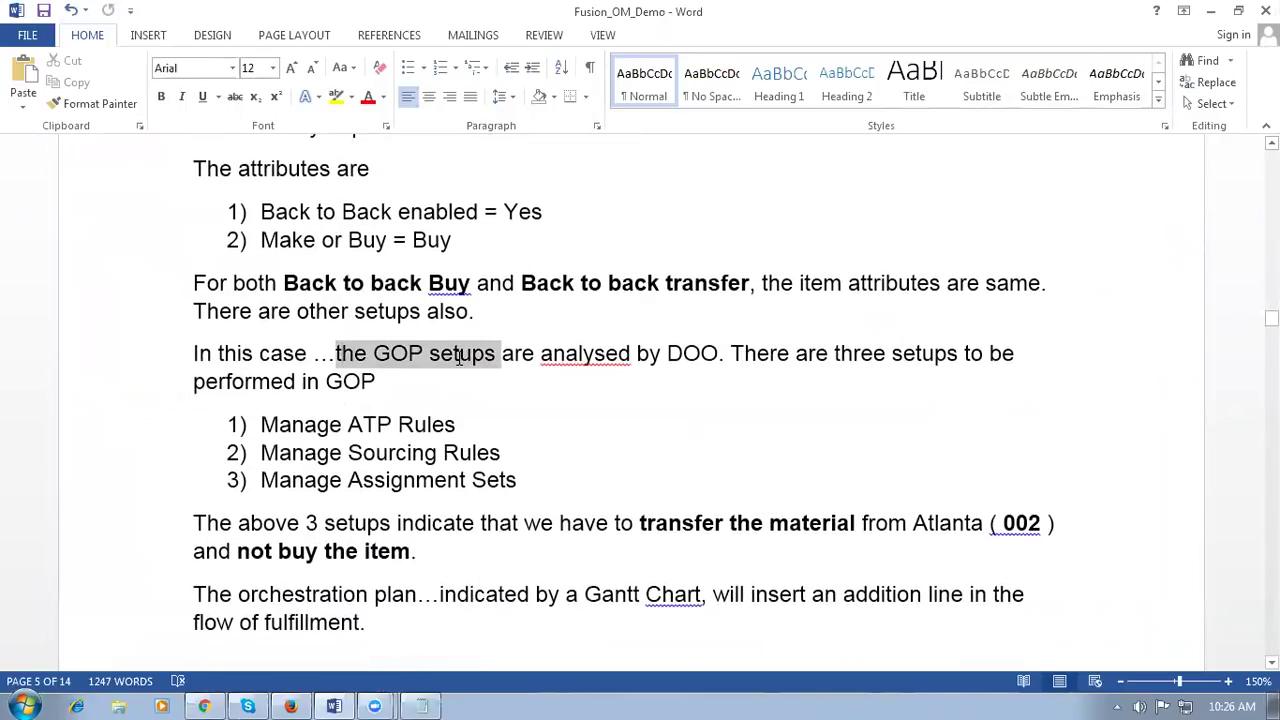
drag(291, 426, 429, 424)
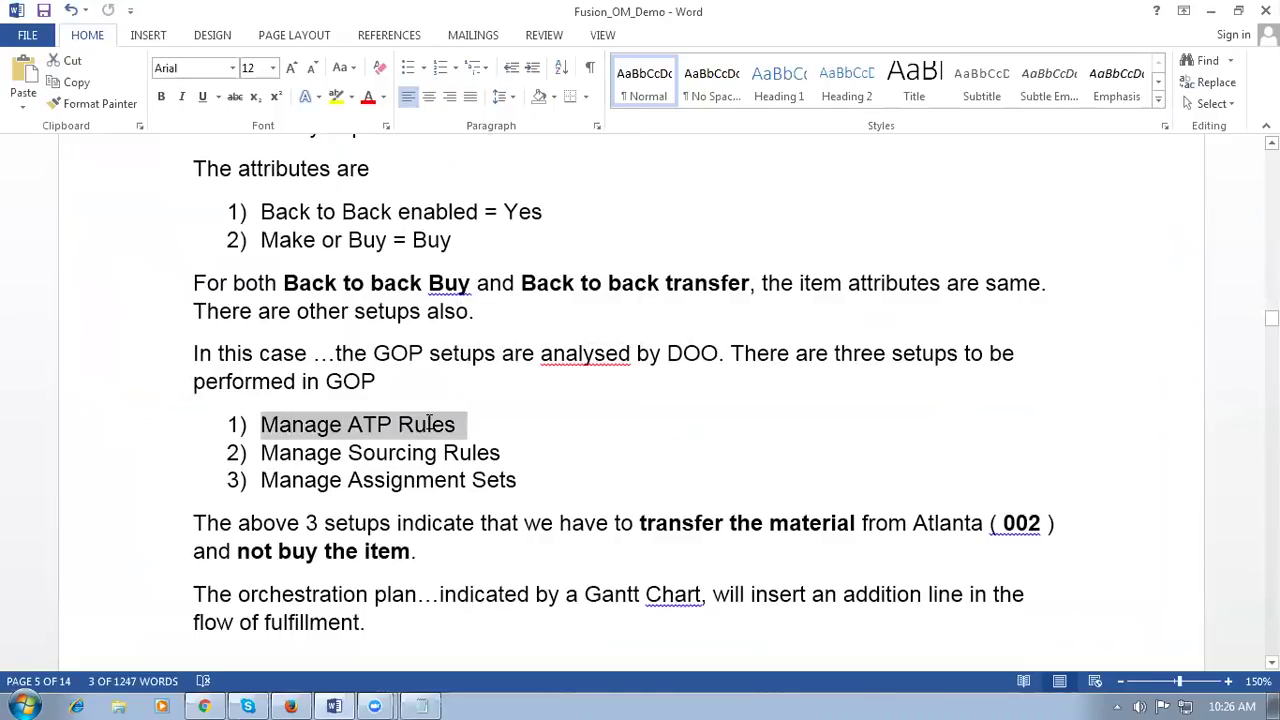
drag(306, 451, 511, 454)
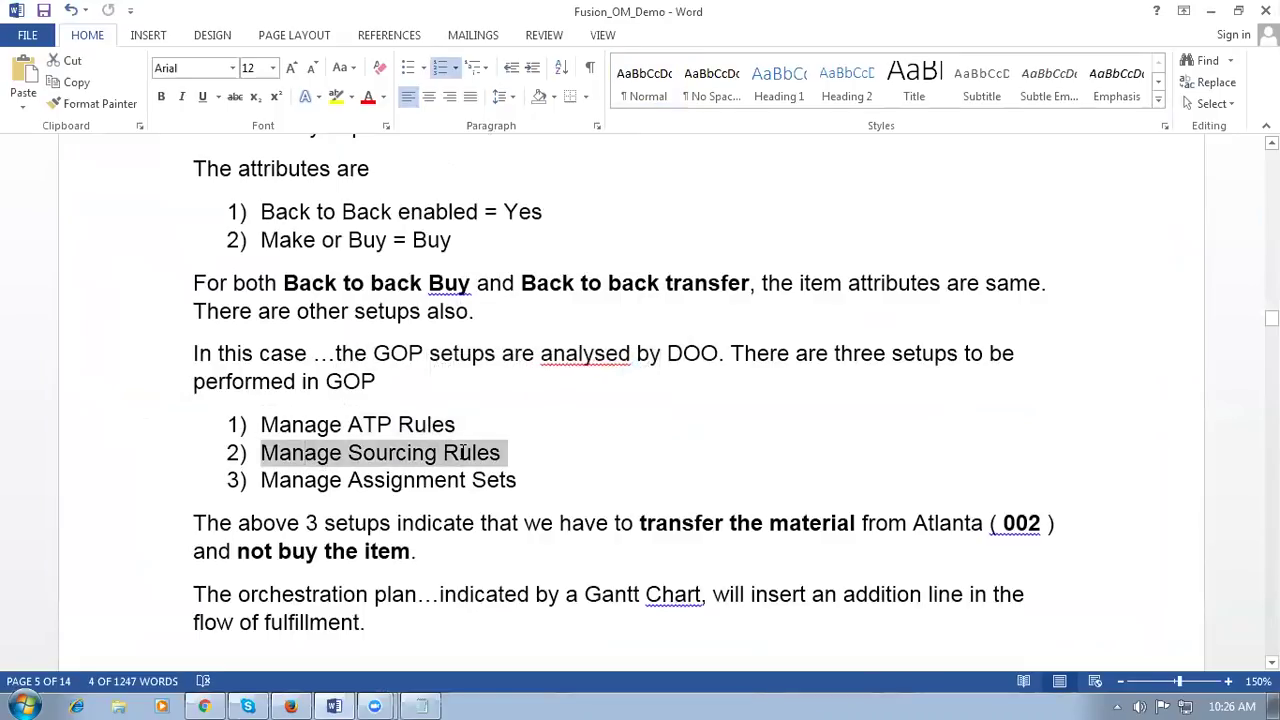
drag(309, 481, 486, 496)
drag(342, 425, 376, 476)
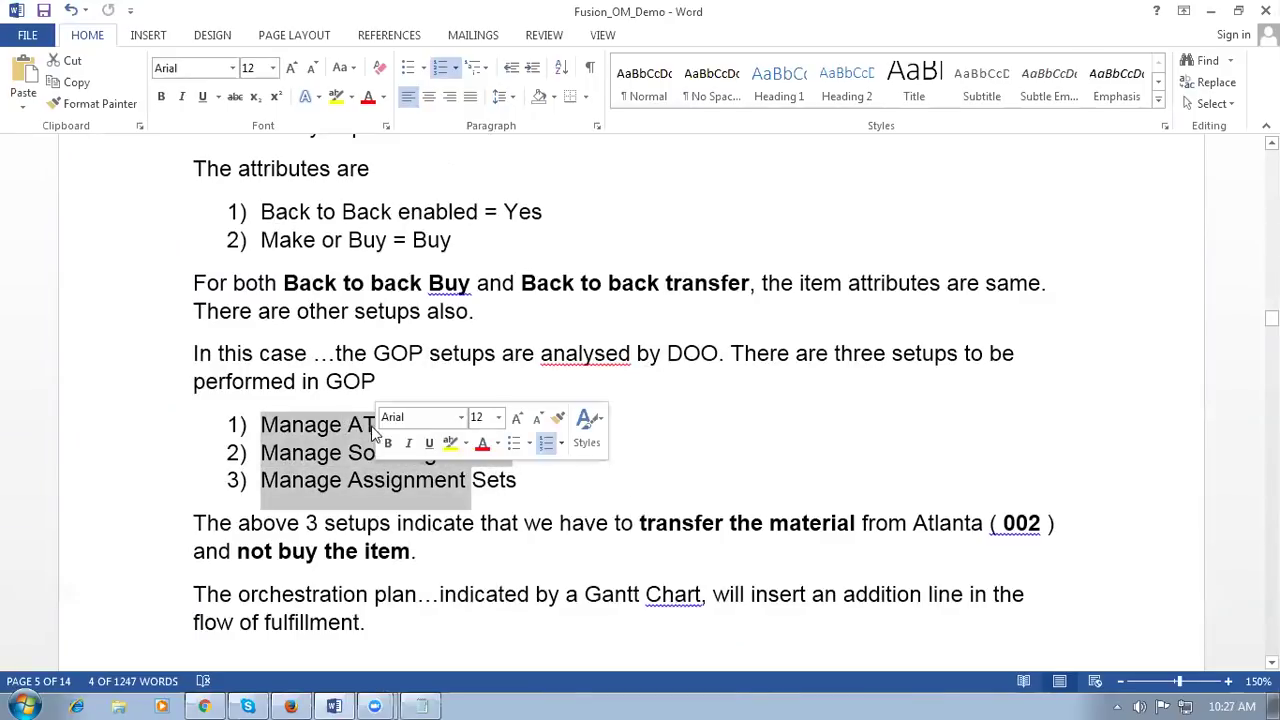
Step: Highlight the 'Back to back Buy' and 'Back to back transfer' phrases and re-mark the setup list
drag(284, 285, 424, 288)
drag(572, 286, 686, 293)
click(660, 465)
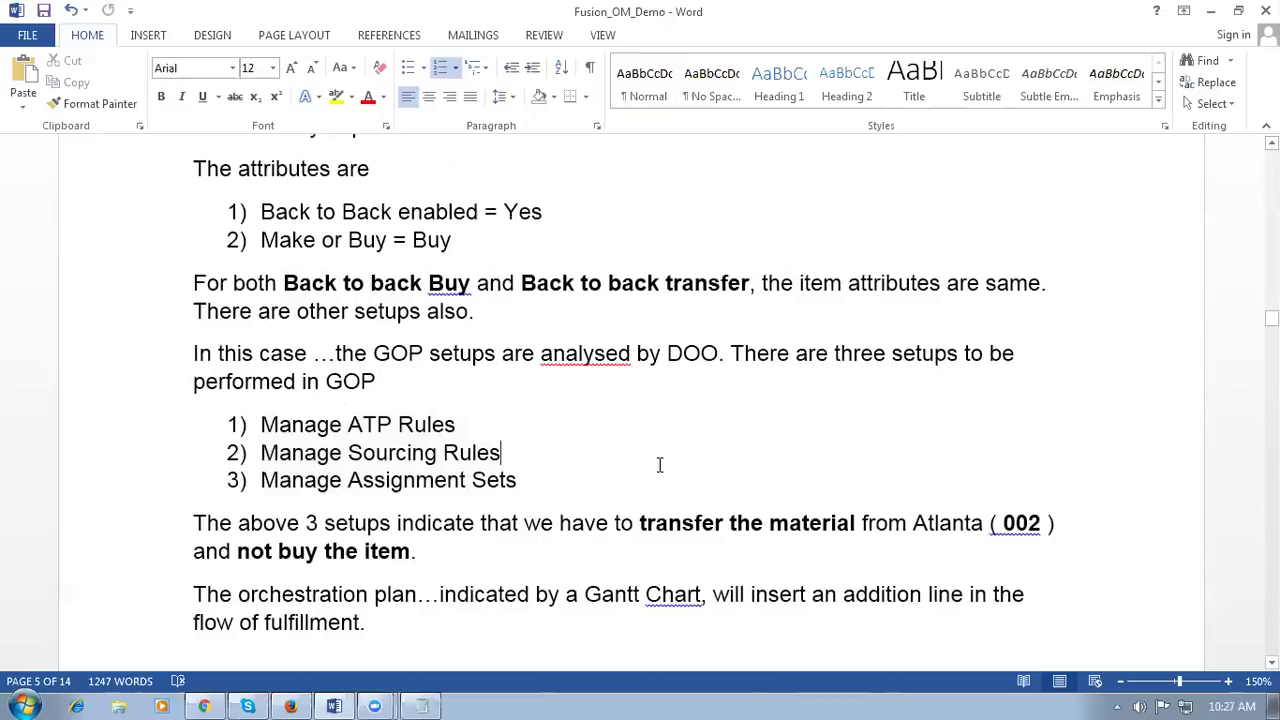
drag(396, 430, 412, 478)
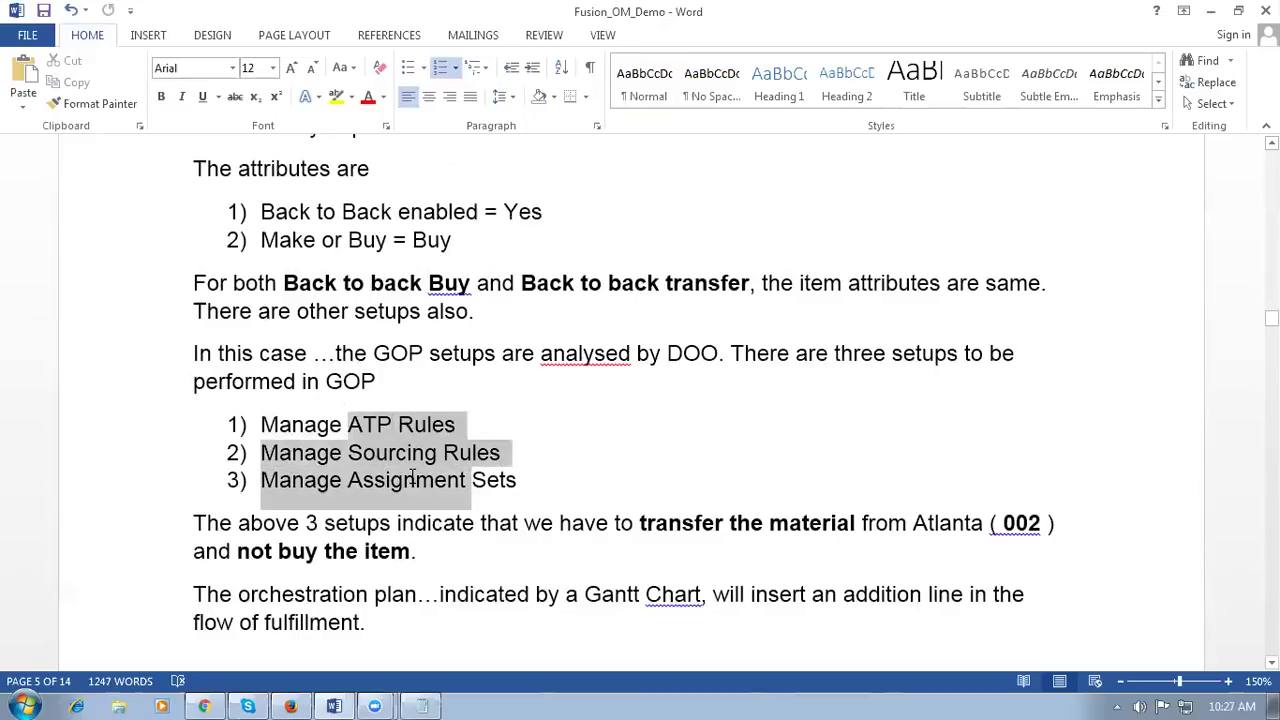
click(694, 490)
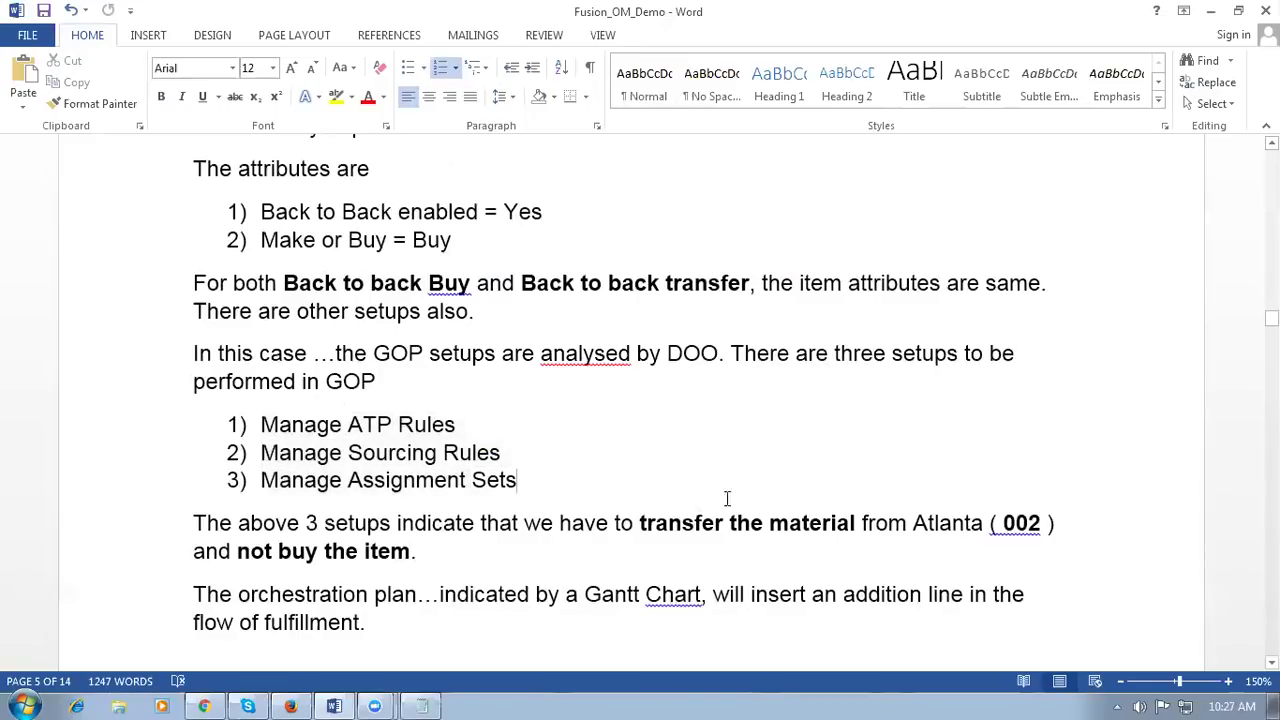
scroll(712, 435, down, 3)
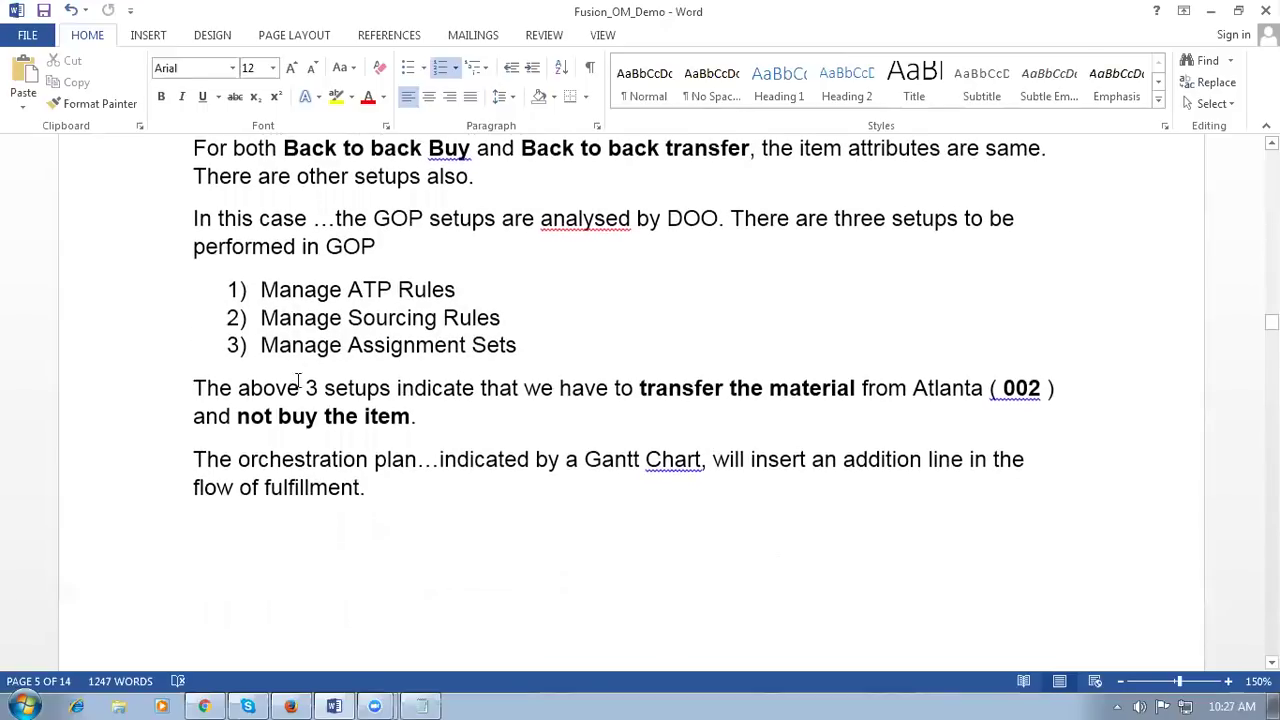
drag(340, 289, 352, 340)
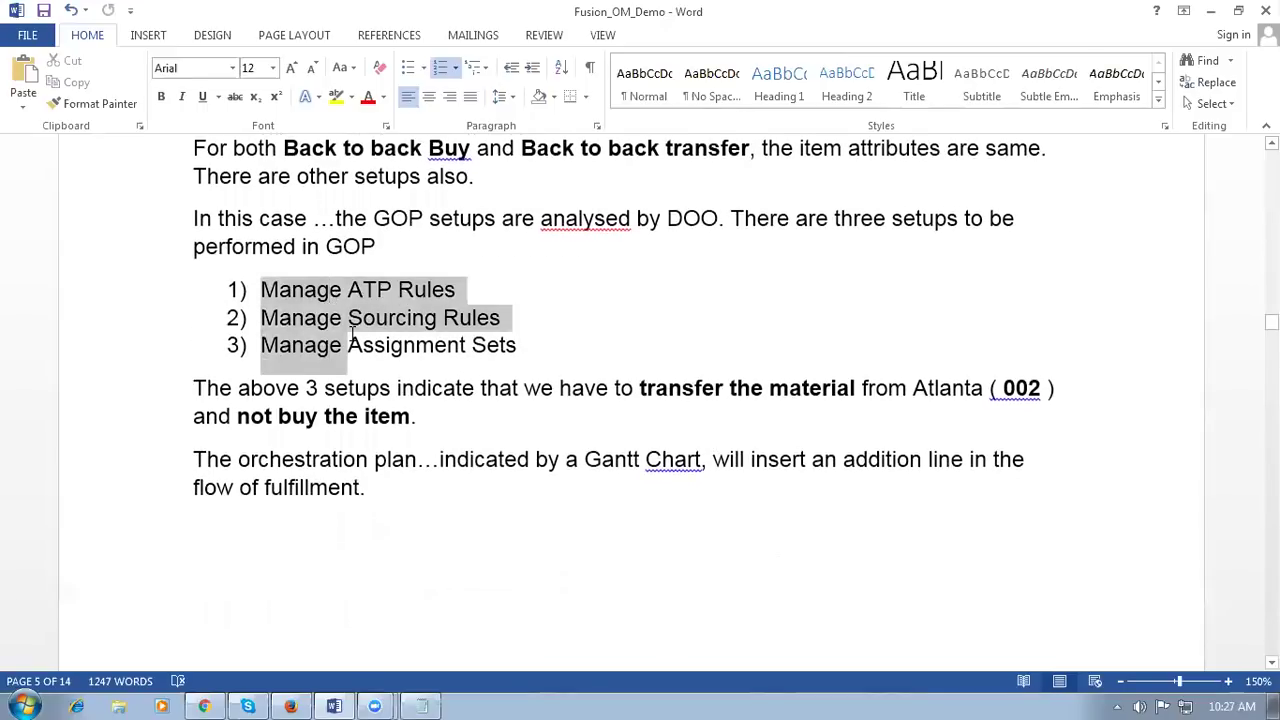
click(749, 411)
Step: Highlight 'transfer the material' and 'a Gantt Chart', checking the browser's Gantt chart in between
drag(640, 390, 737, 398)
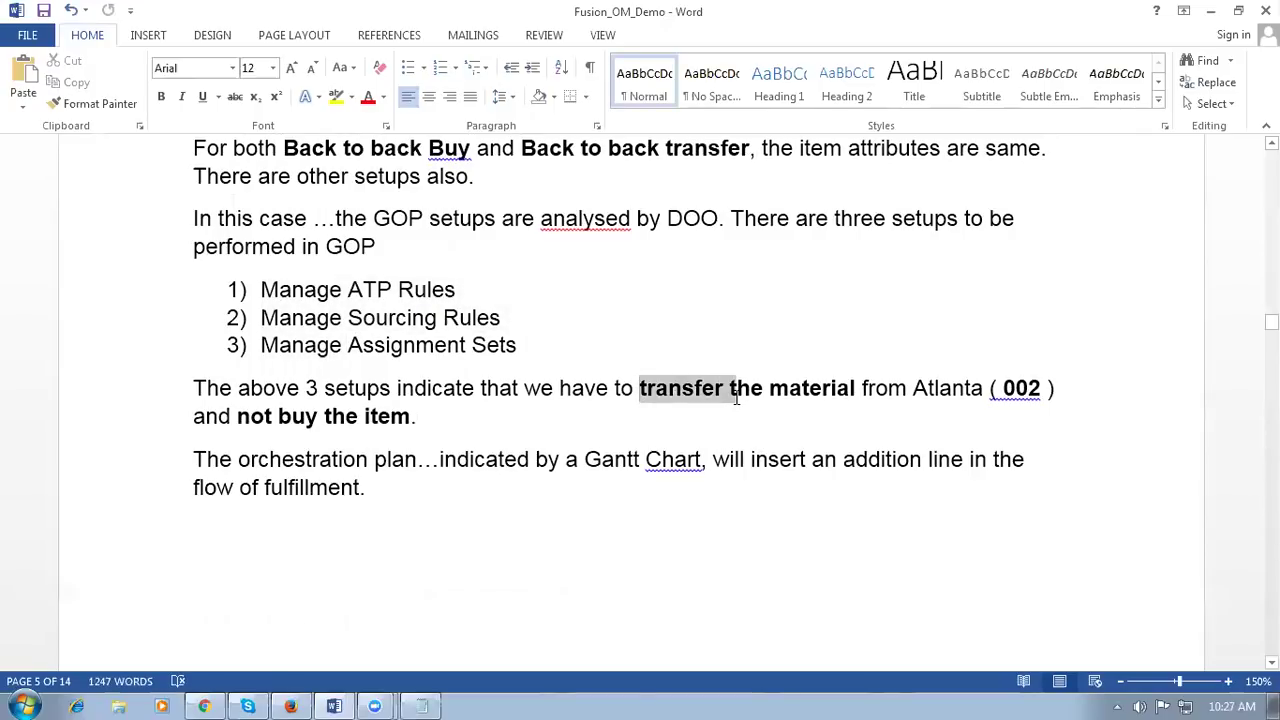
click(413, 416)
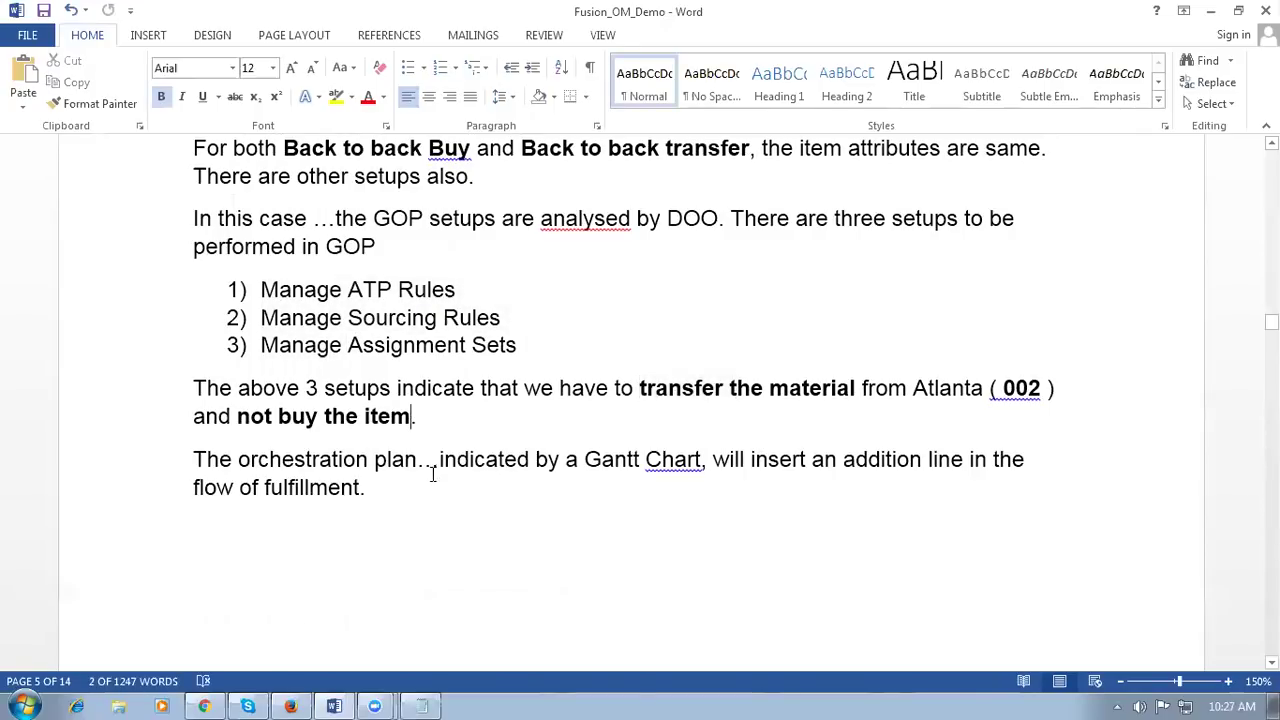
click(418, 461)
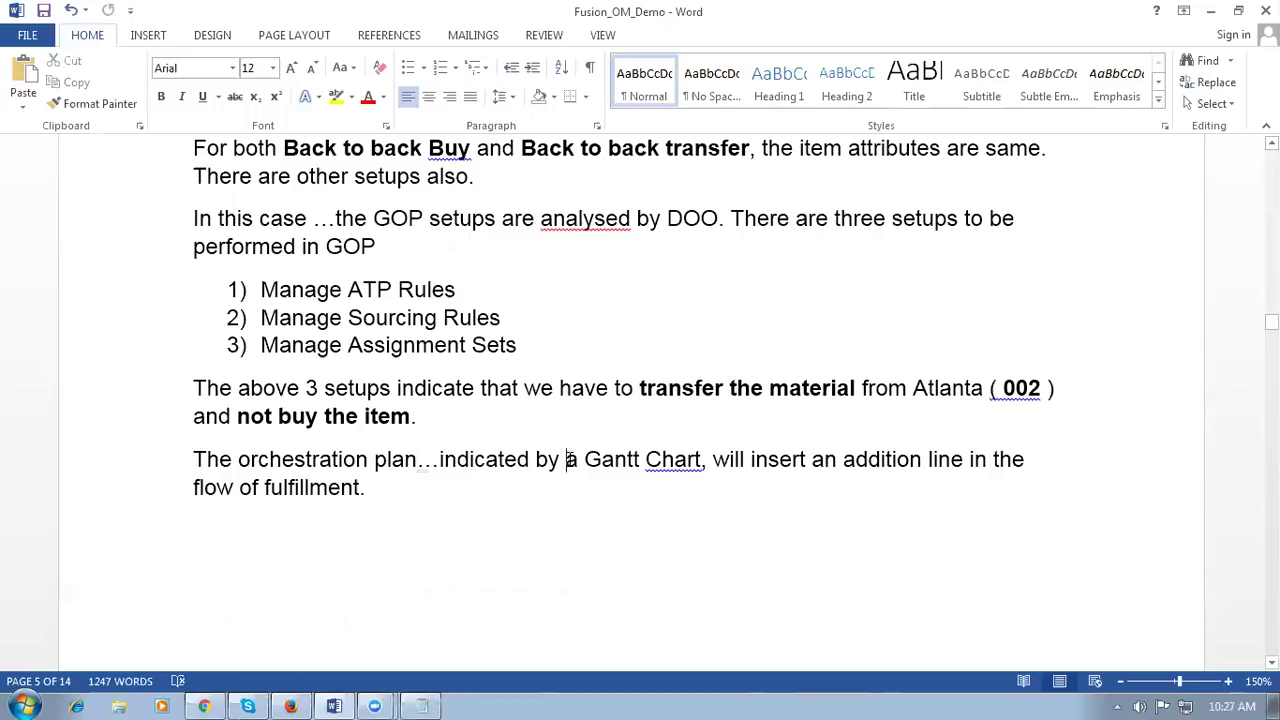
drag(566, 459, 700, 462)
key(alt+Tab)
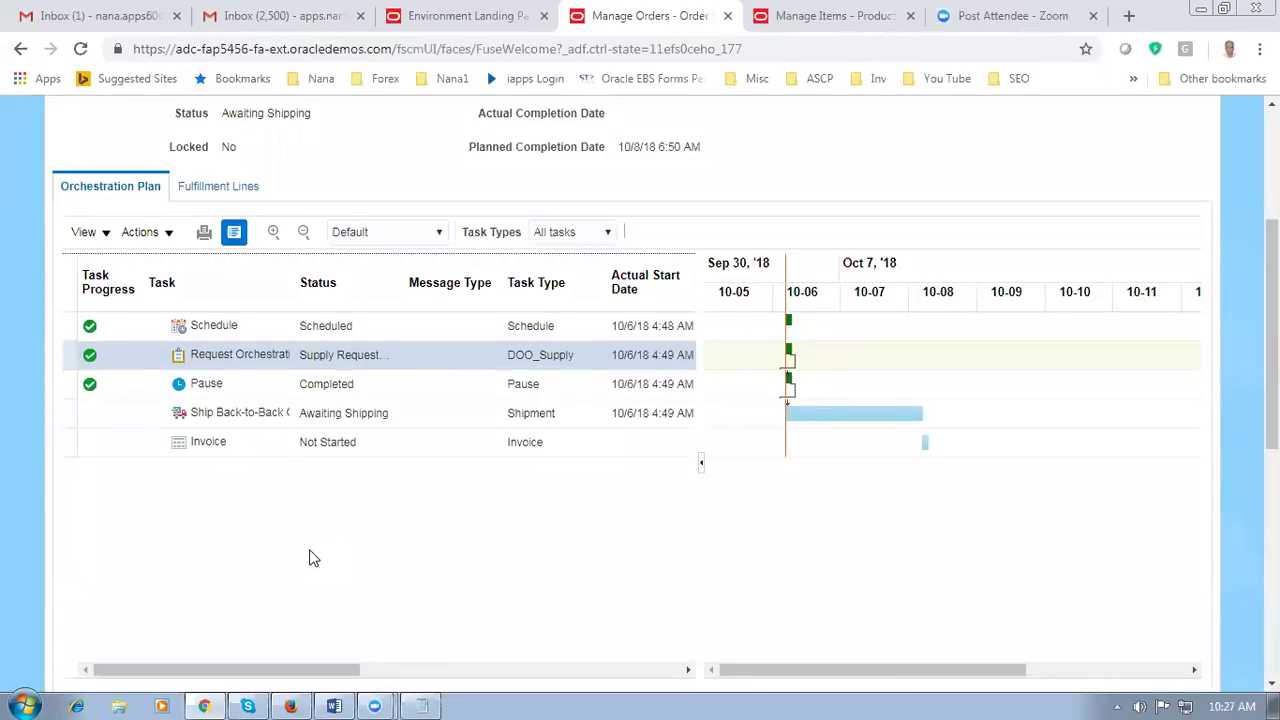
key(alt+Tab)
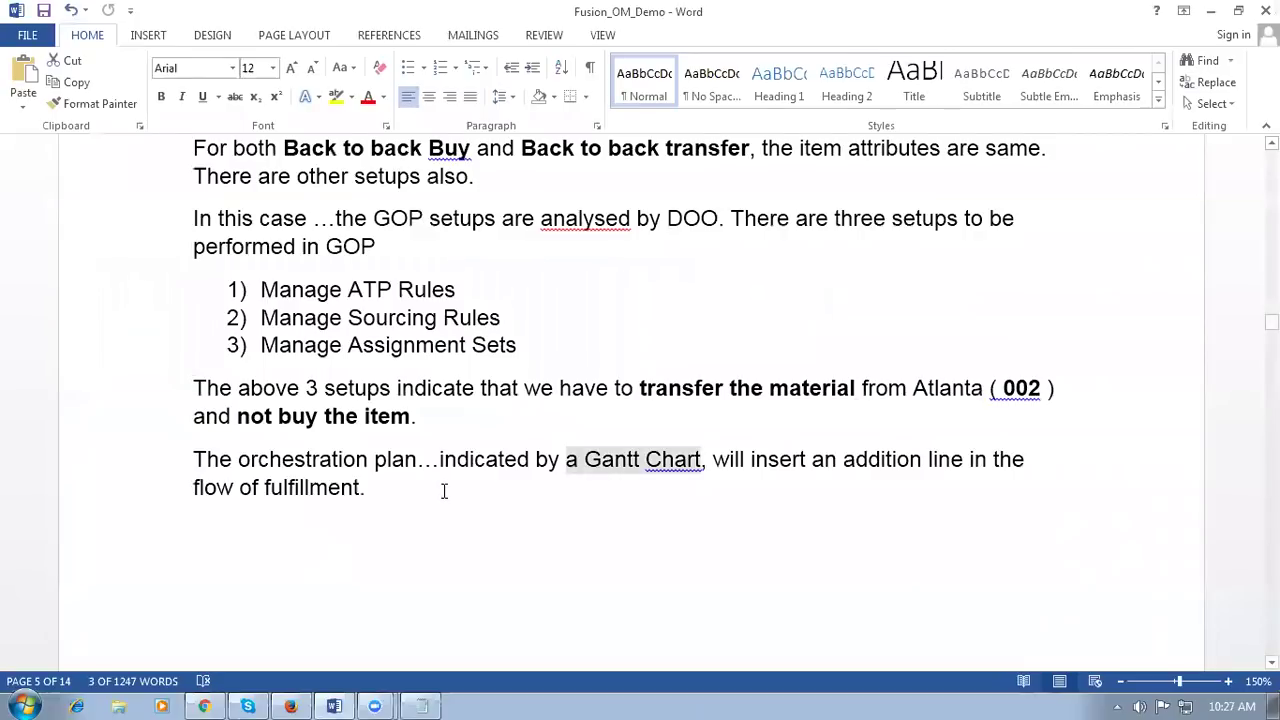
Step: Highlight 'Release the planning recommendation' in the ESS job notes, then switch to Manage Orders
click(440, 489)
scroll(440, 489, down, 3)
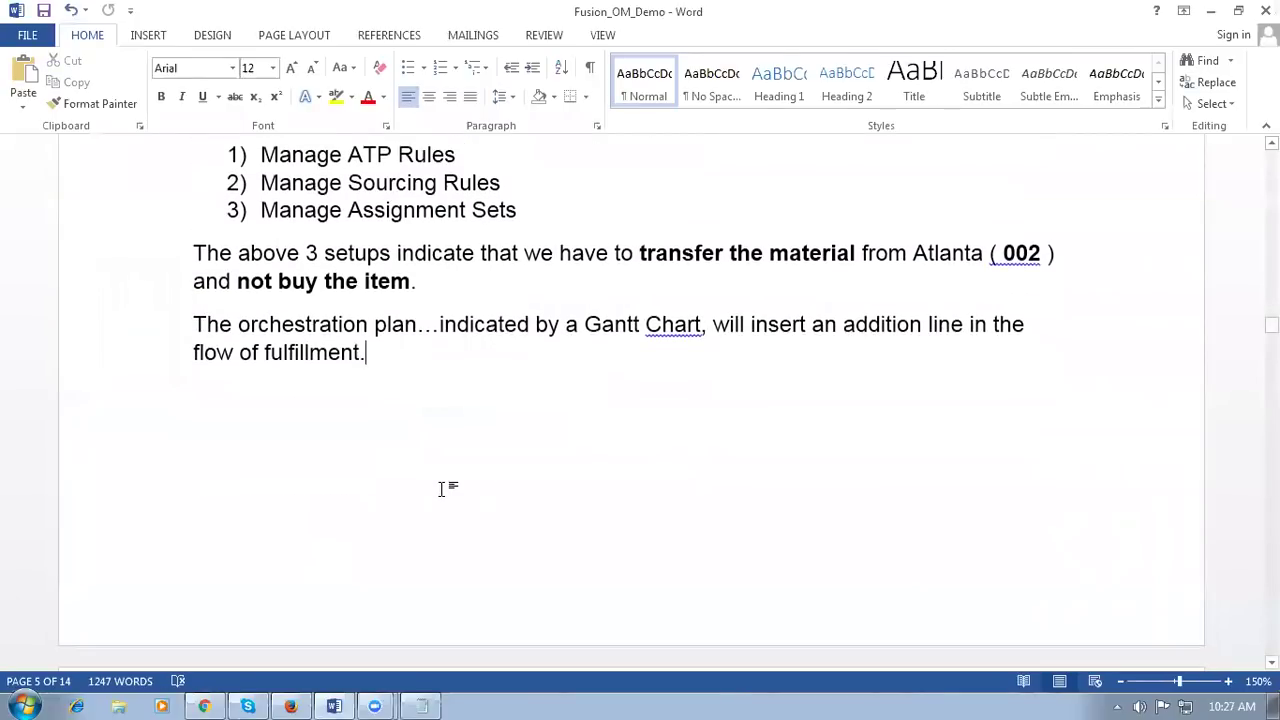
scroll(440, 489, down, 8)
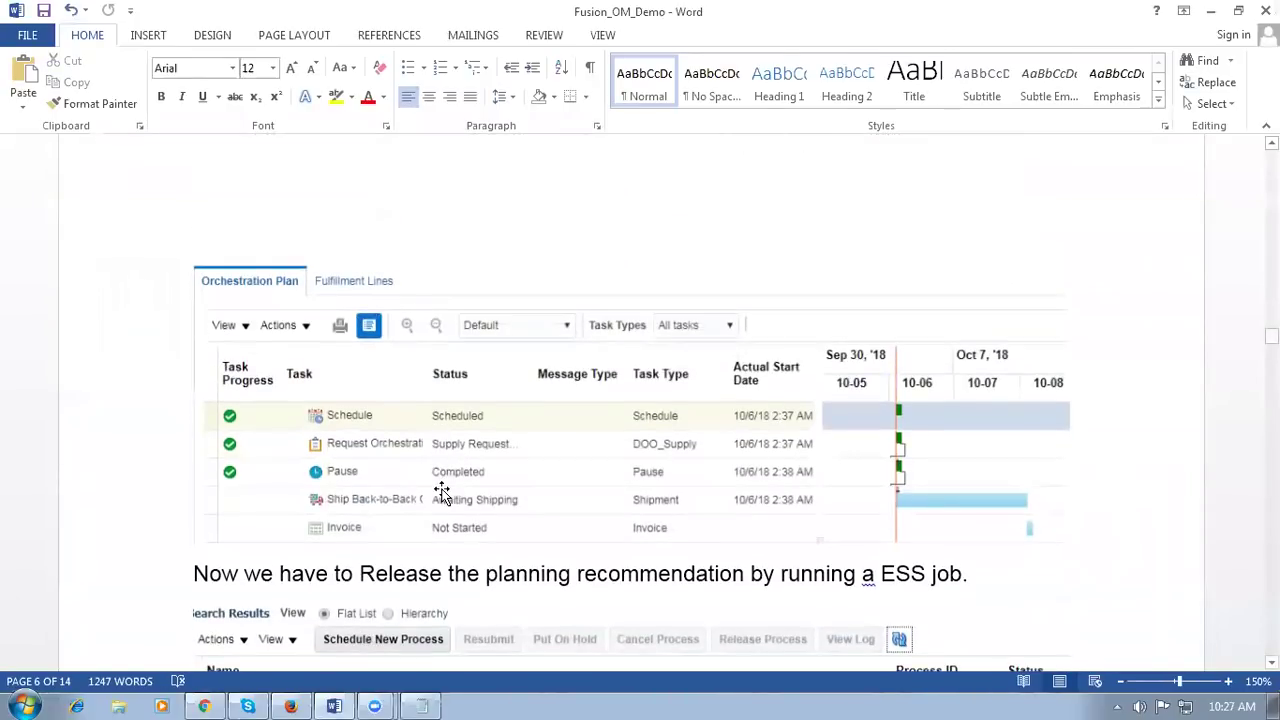
scroll(440, 492, down, 4)
scroll(447, 490, up, 1)
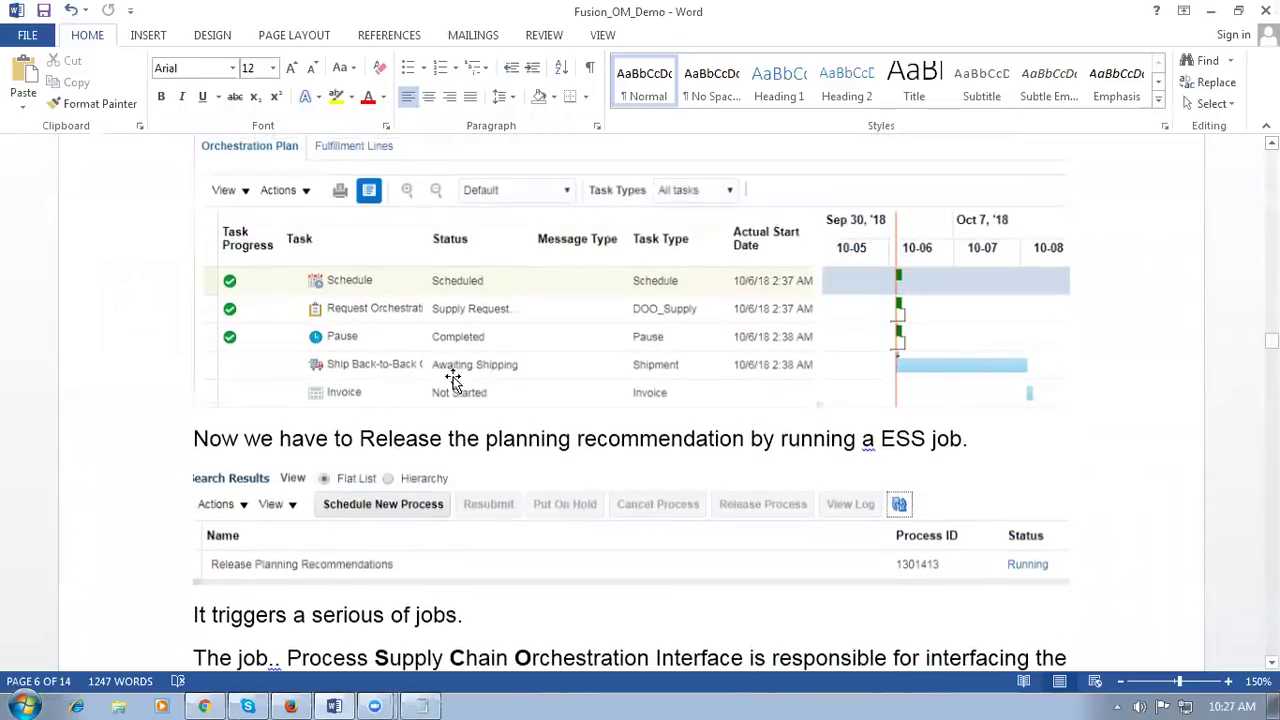
drag(359, 440, 750, 450)
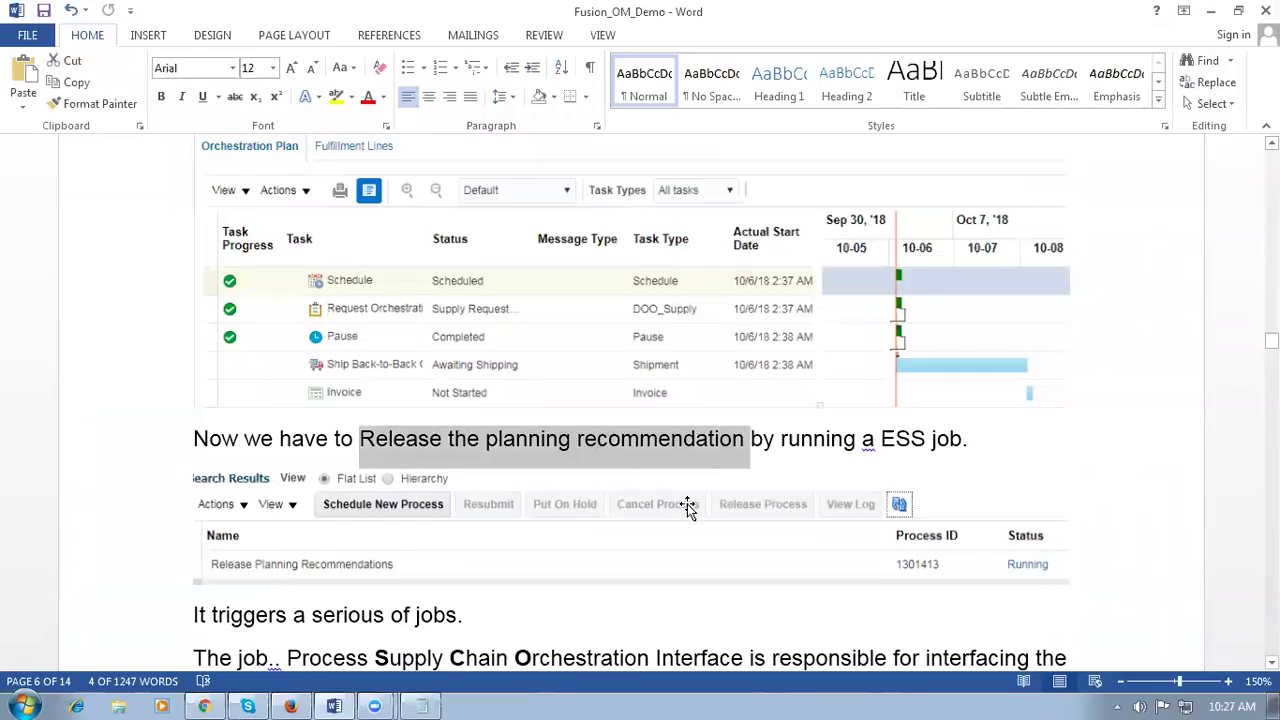
key(alt+Tab)
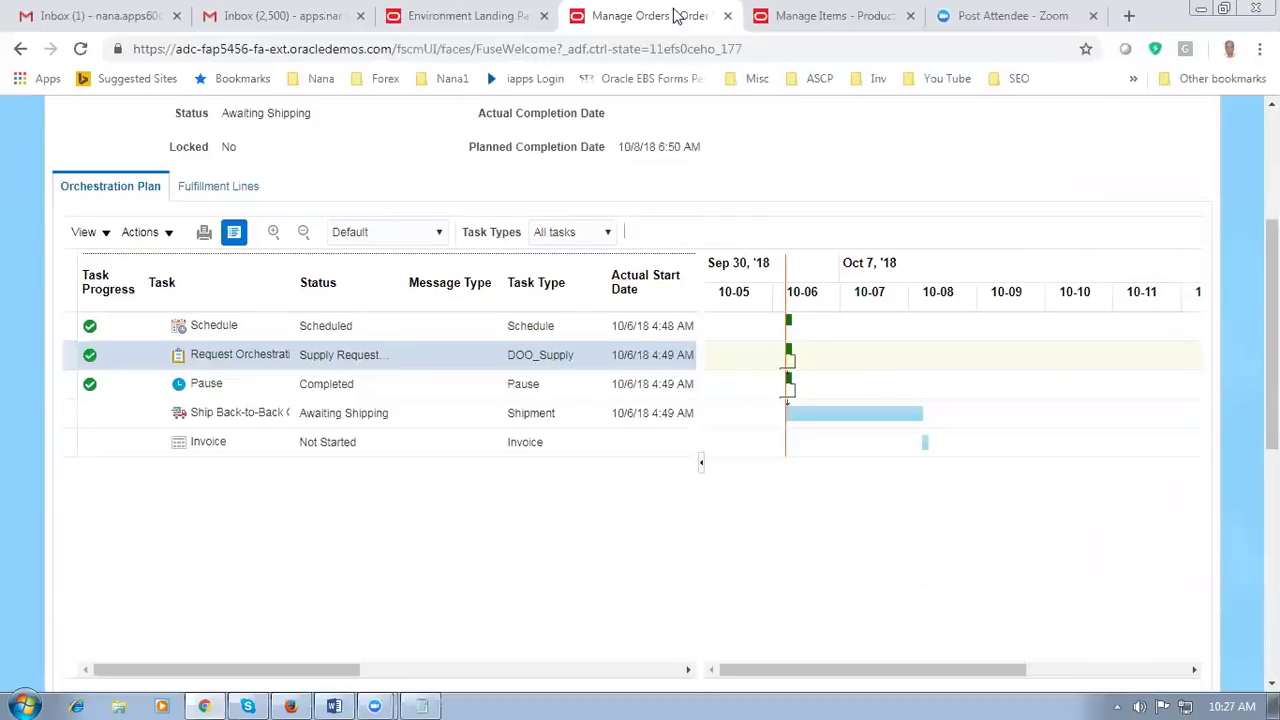
Step: From the Manage Items tab, open Scheduled Processes under the Navigator's Tools section
click(835, 16)
scroll(690, 256, up, 1)
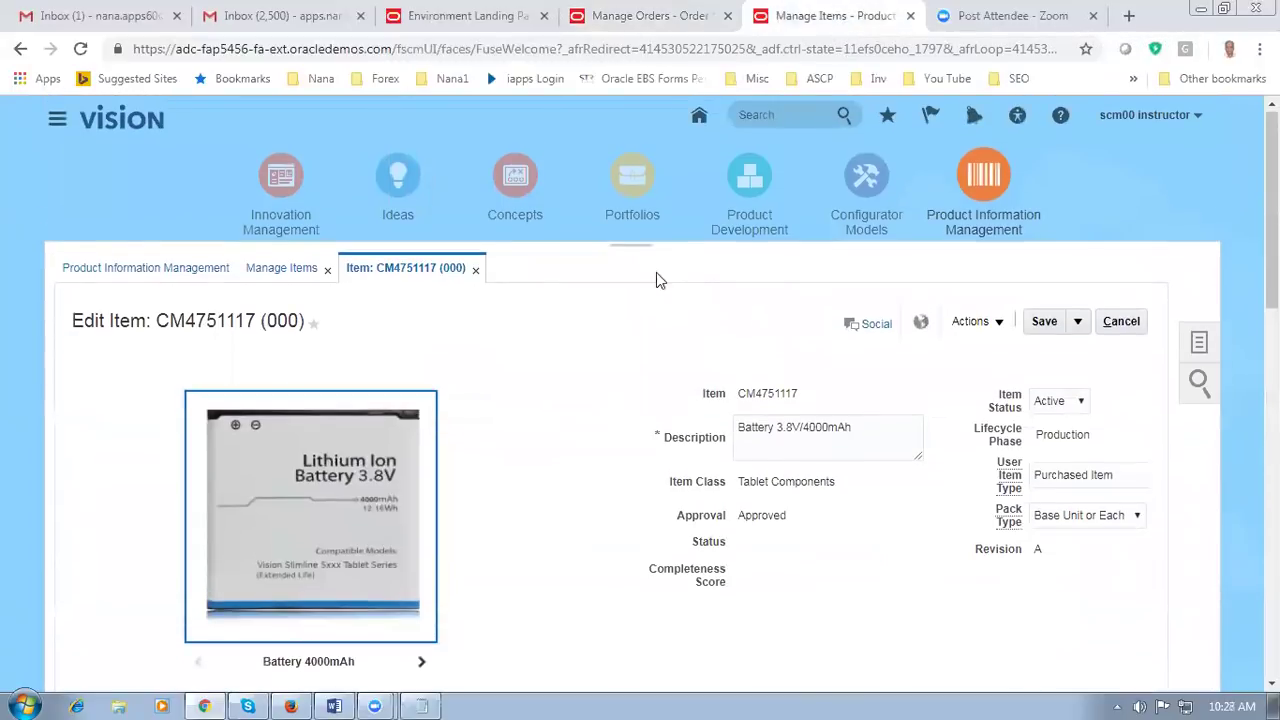
click(57, 125)
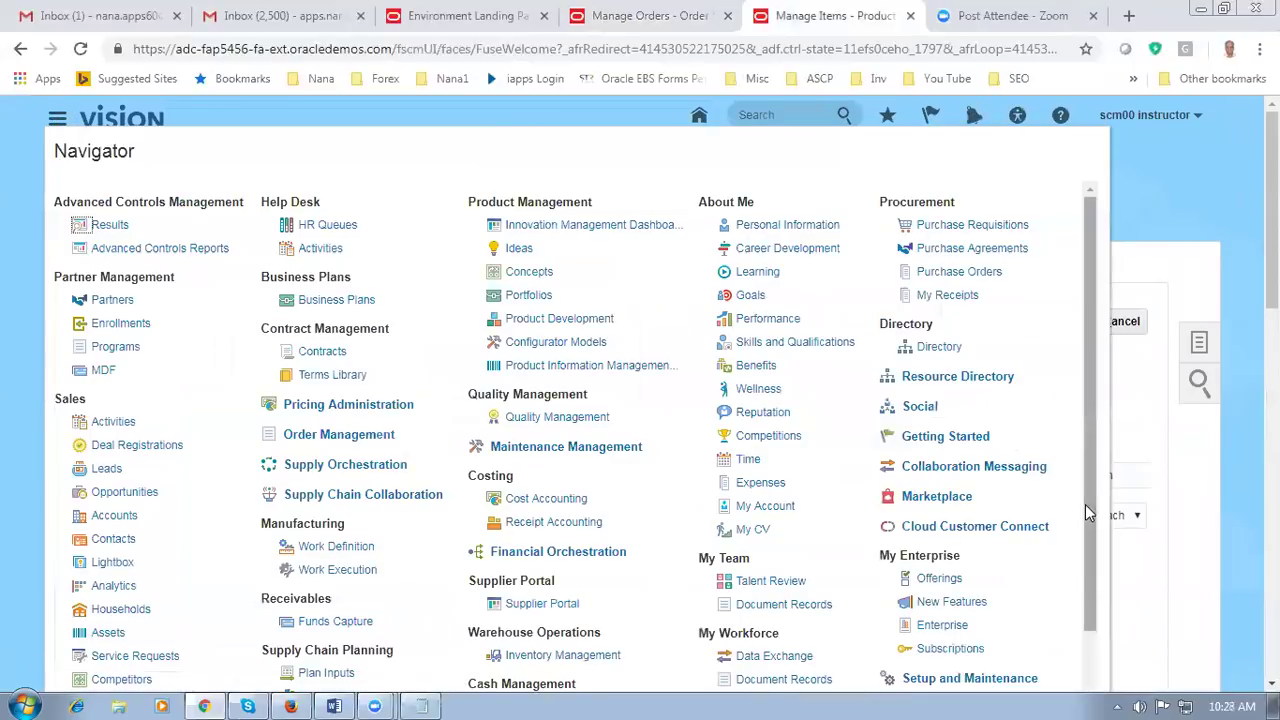
scroll(1085, 504, down, 2)
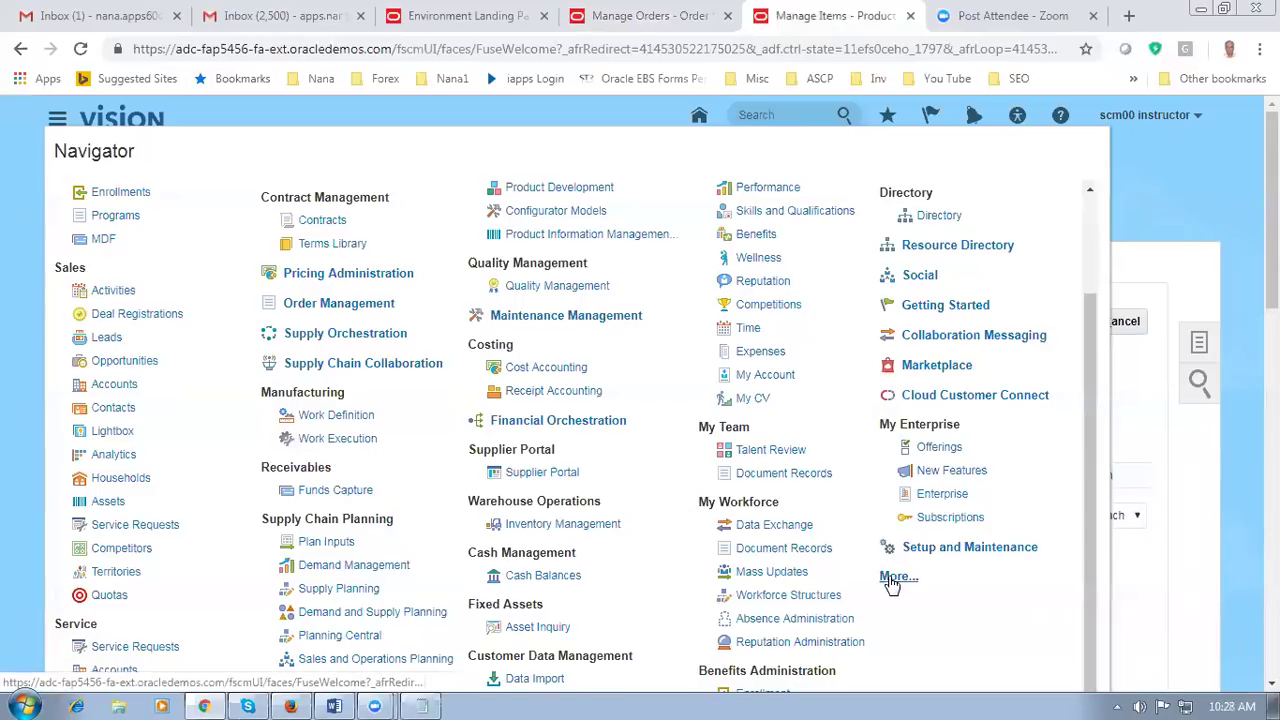
click(893, 577)
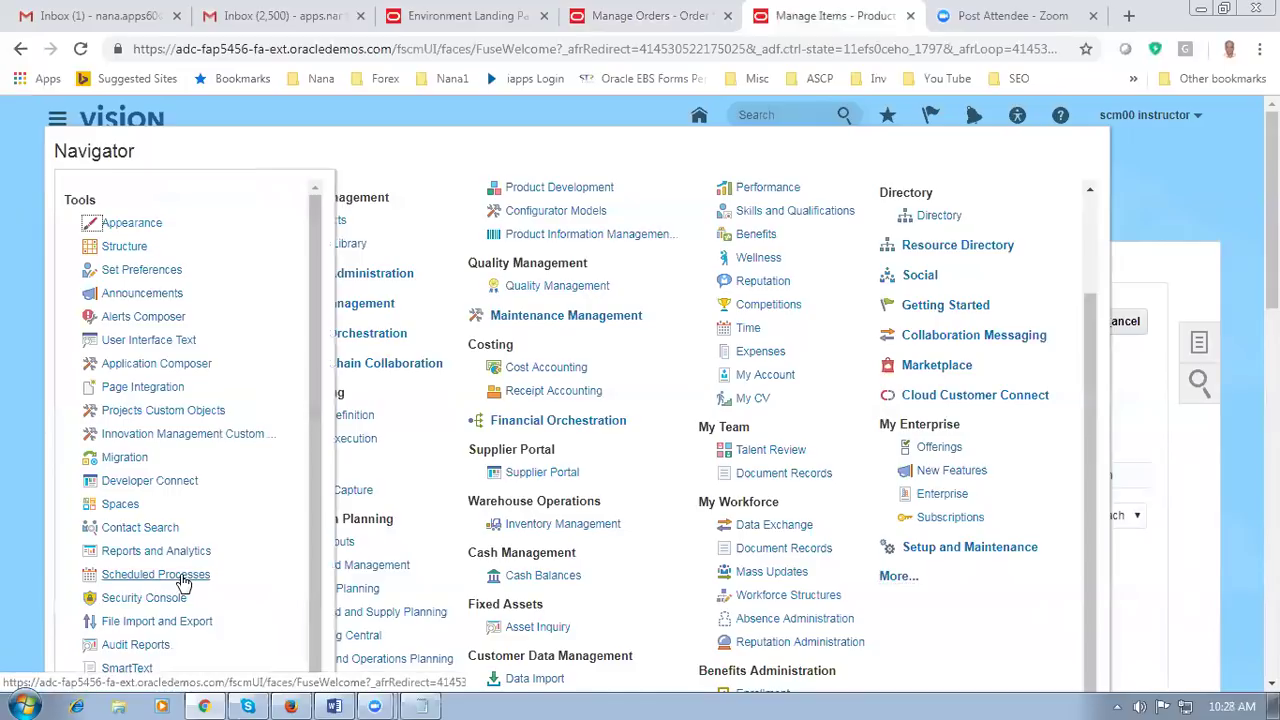
click(183, 576)
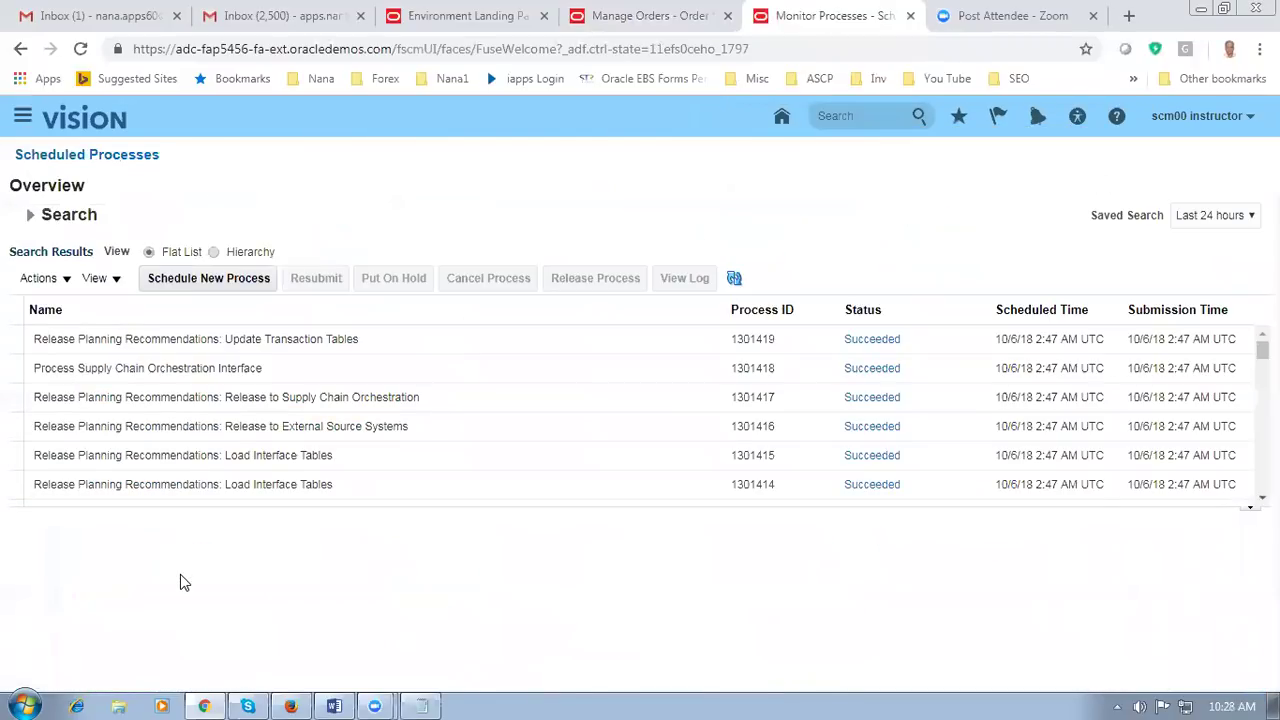
Step: Schedule and submit a Release Planning Recommendations job, found by searching rel%plan%recom%, as process 1301437
click(201, 284)
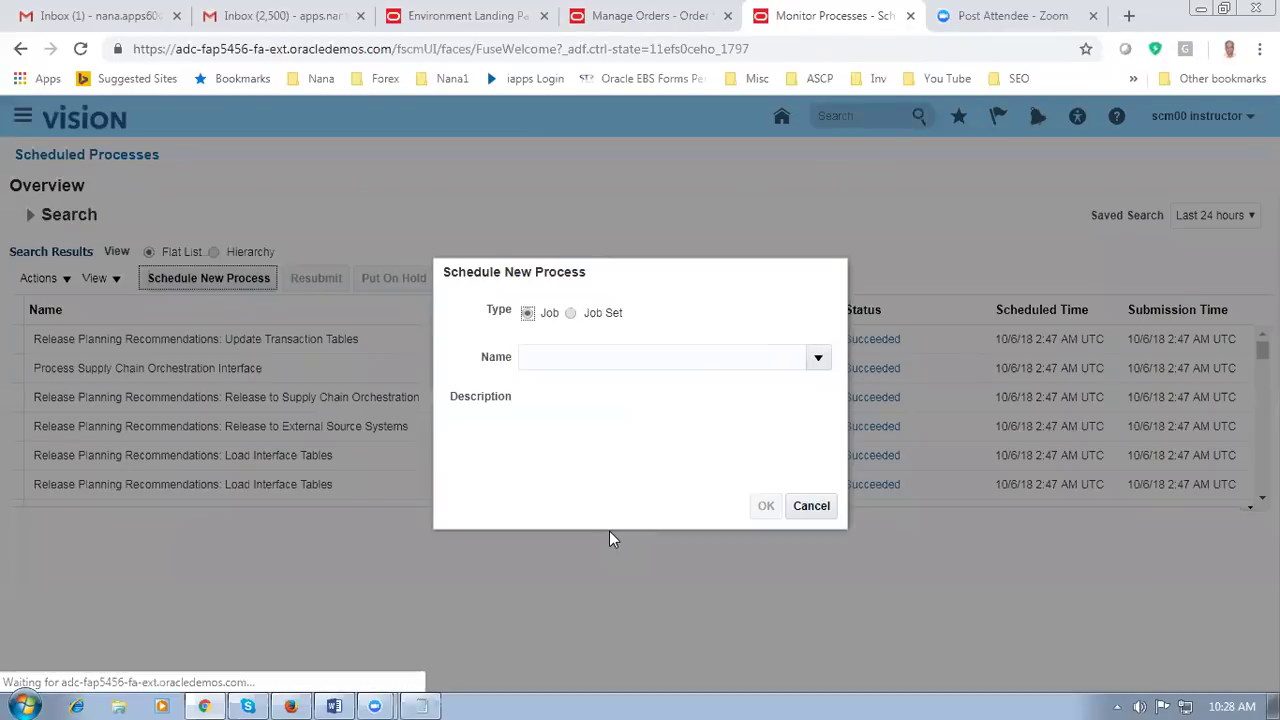
click(591, 360)
text(rel)
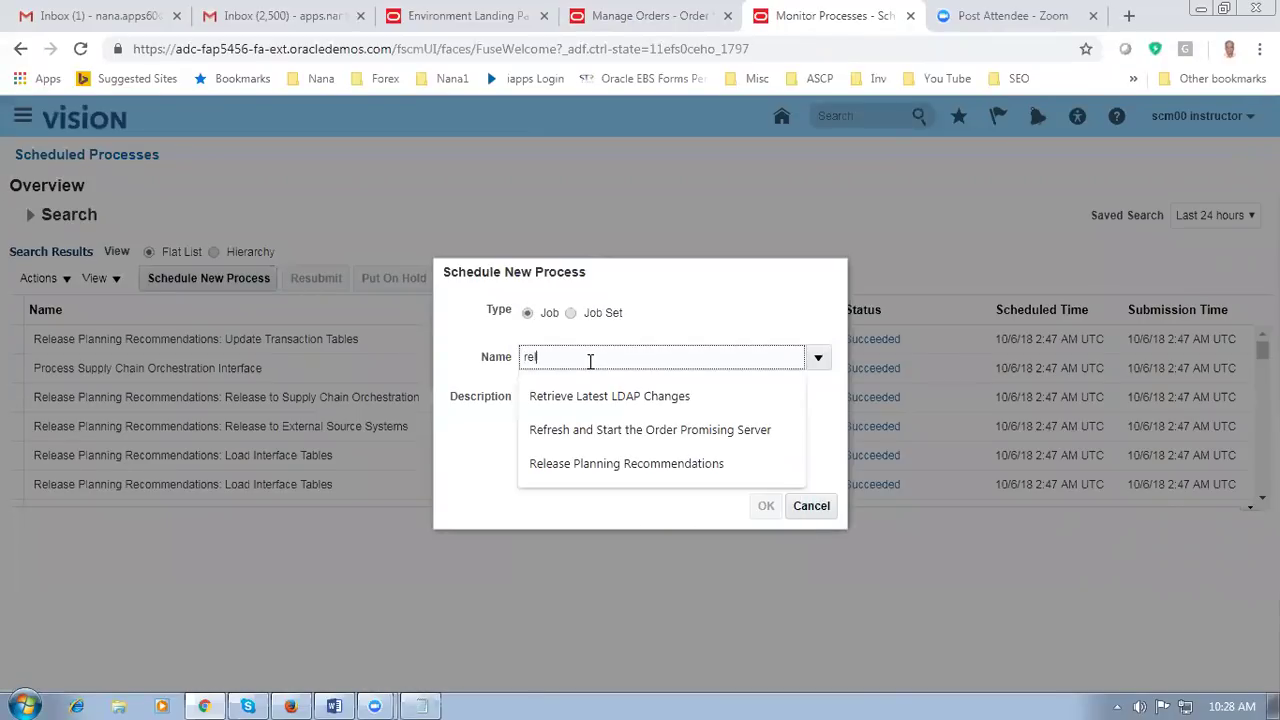
text(%plan%recom%)
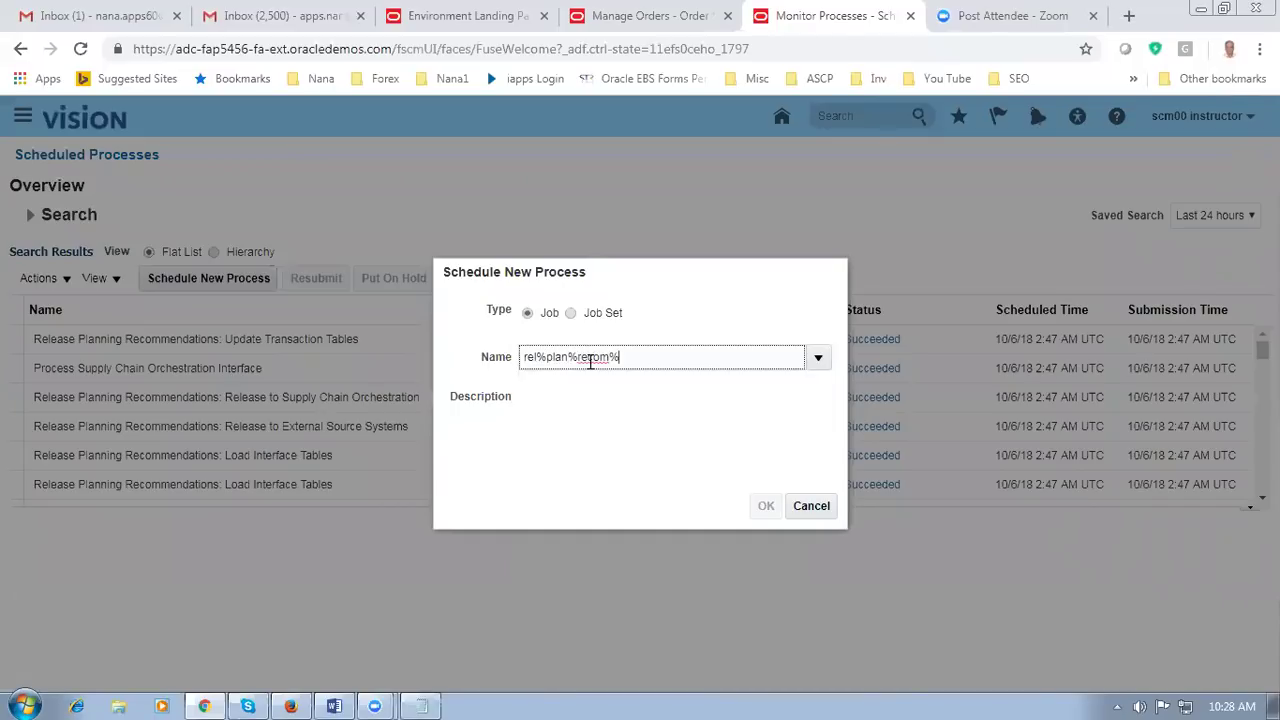
click(818, 357)
click(710, 283)
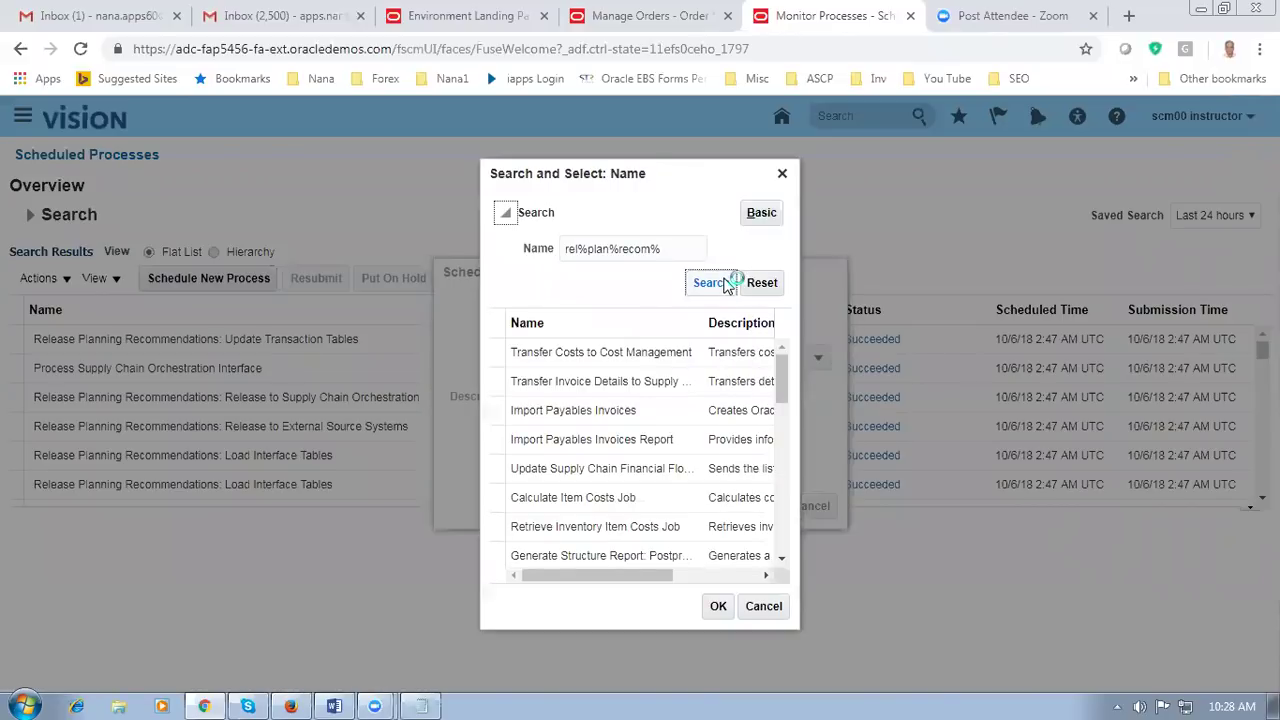
click(652, 356)
click(719, 606)
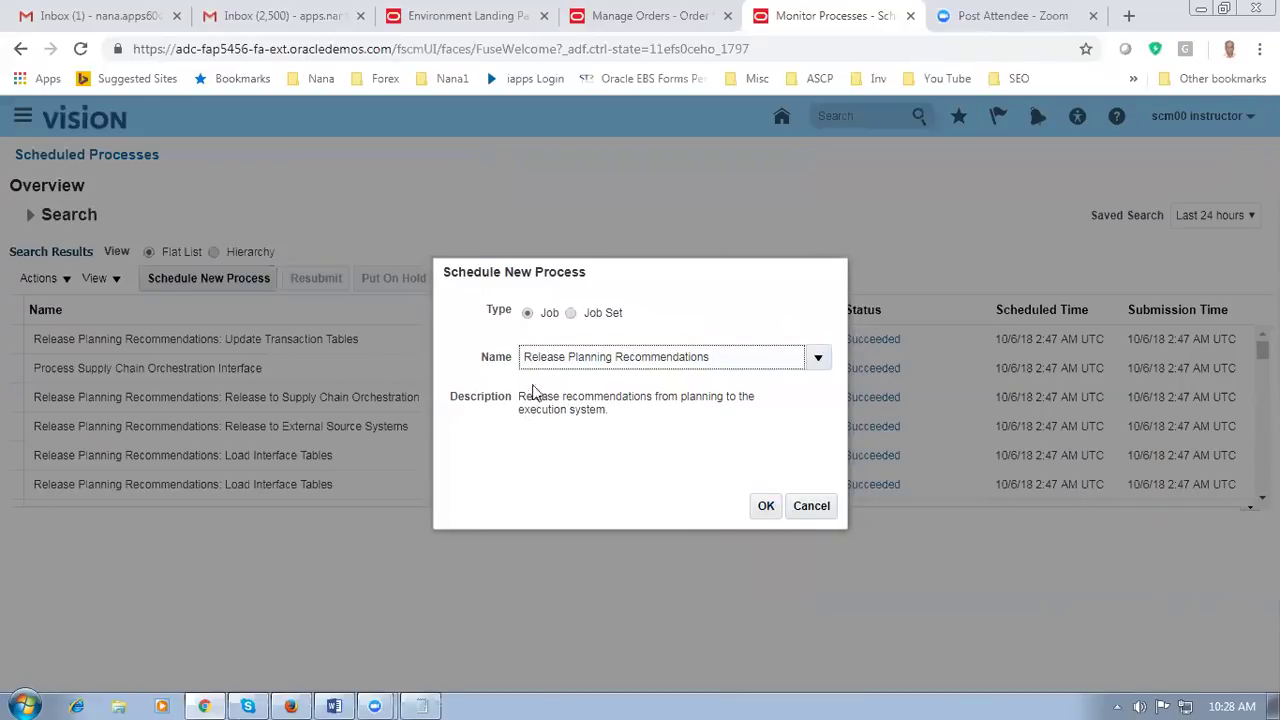
click(759, 509)
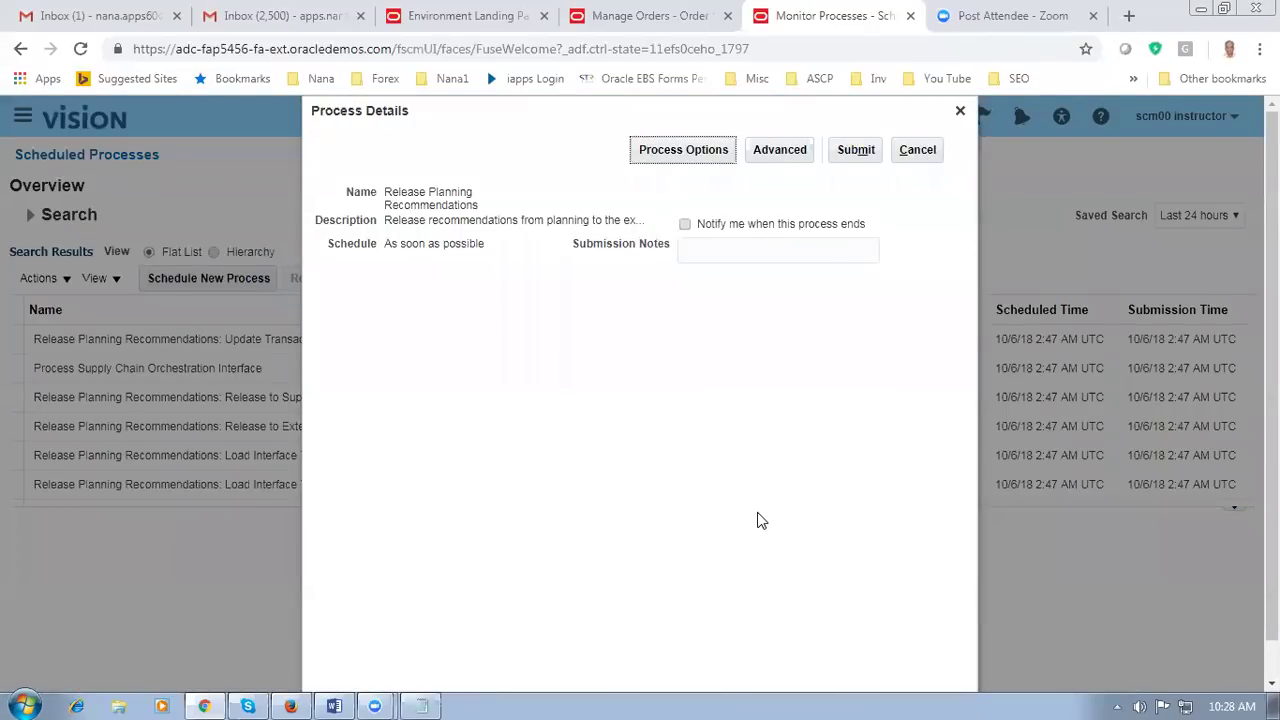
click(866, 151)
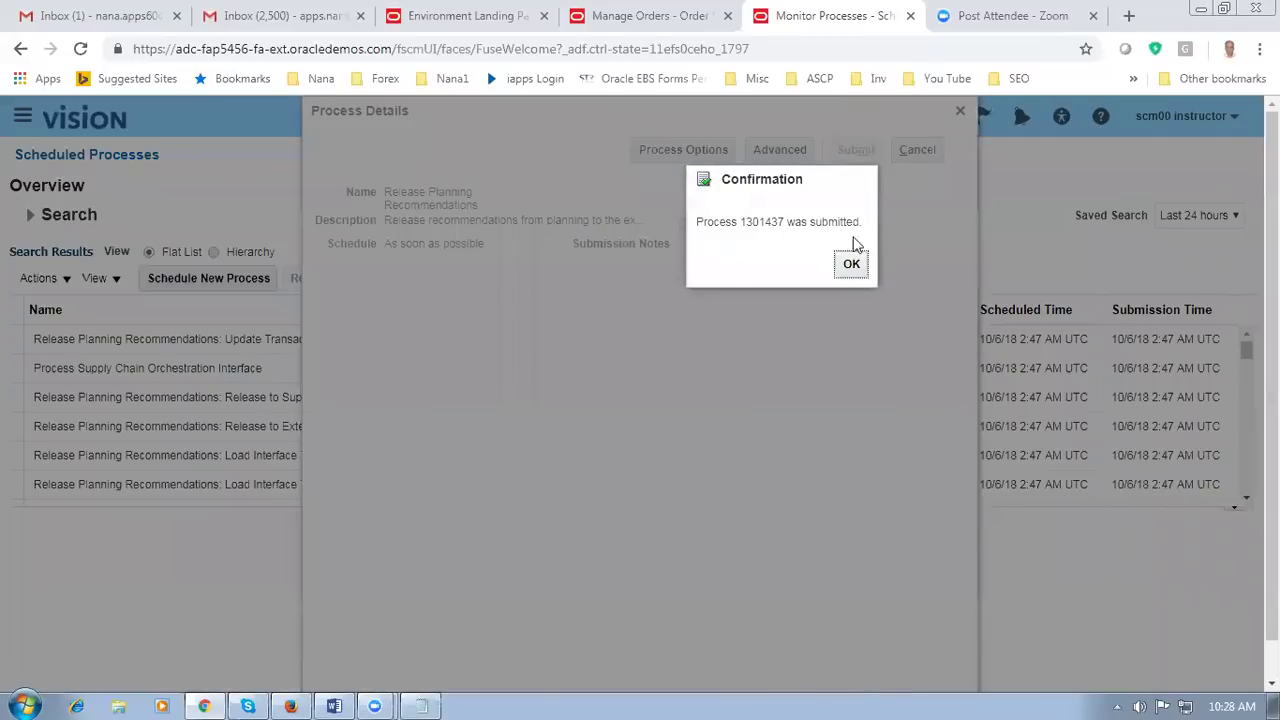
Step: Refresh the process list until child jobs 1301438–1301442 show Succeeded
click(852, 264)
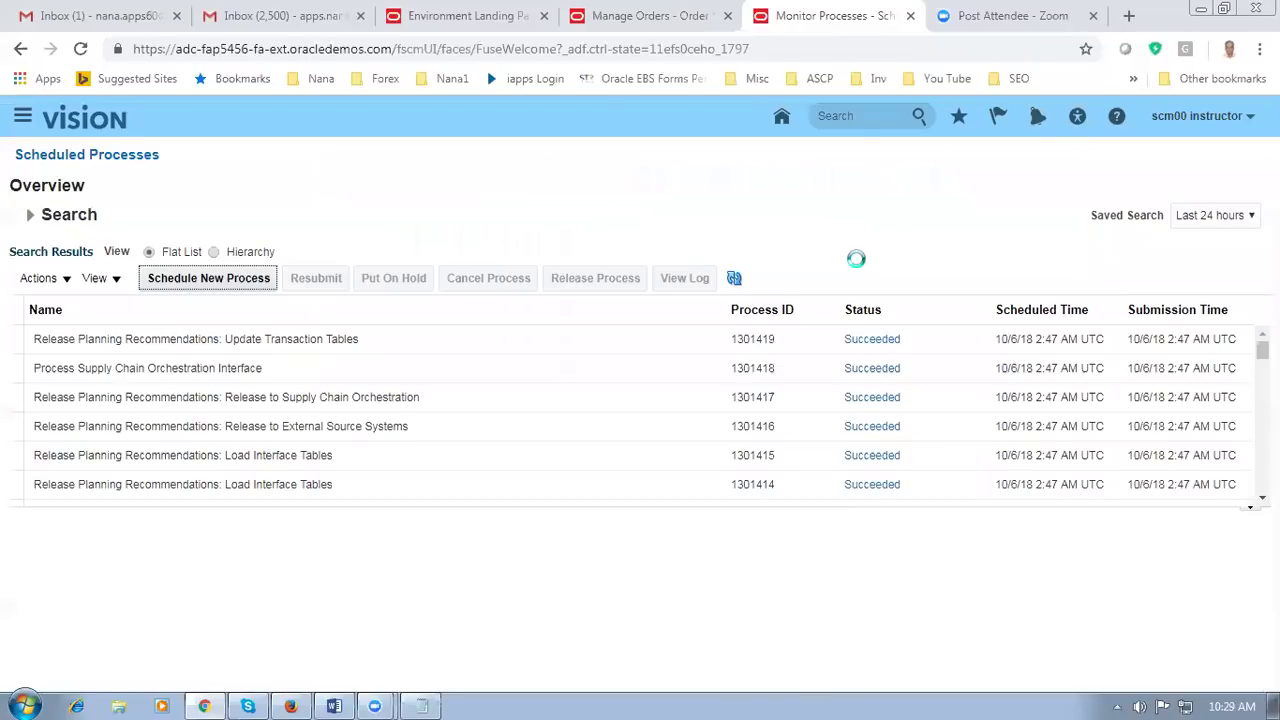
click(735, 279)
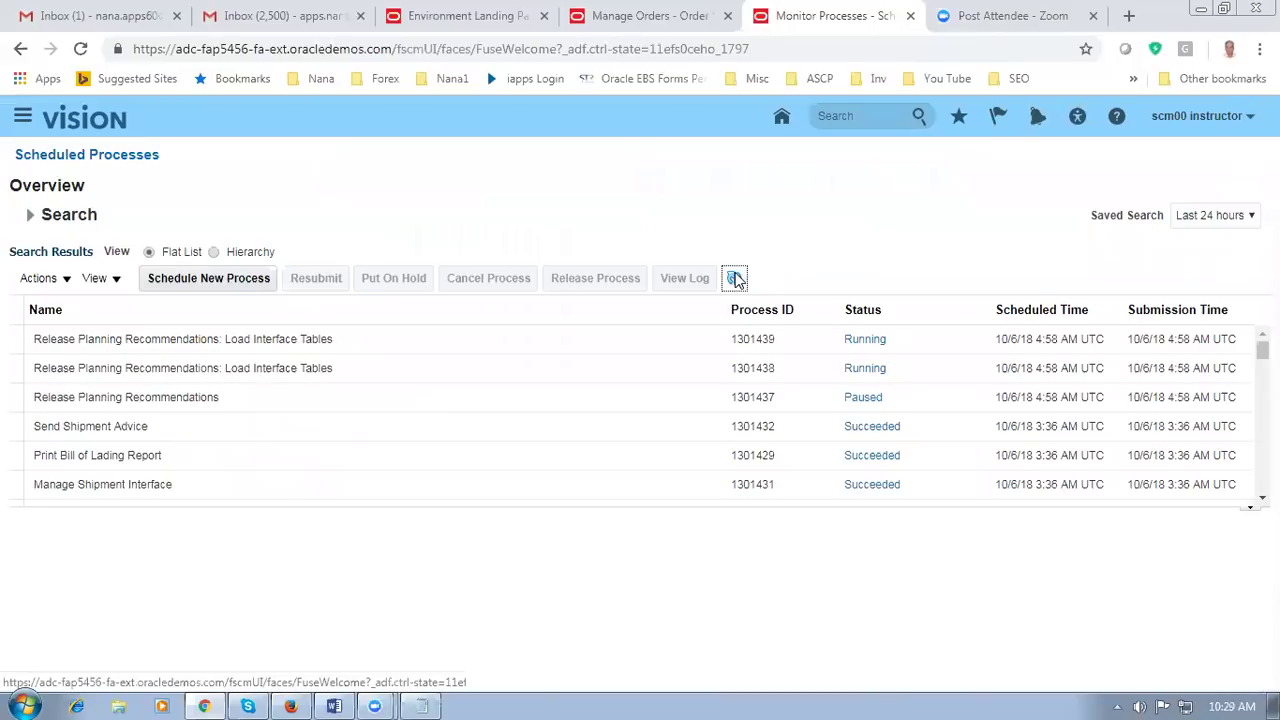
click(735, 279)
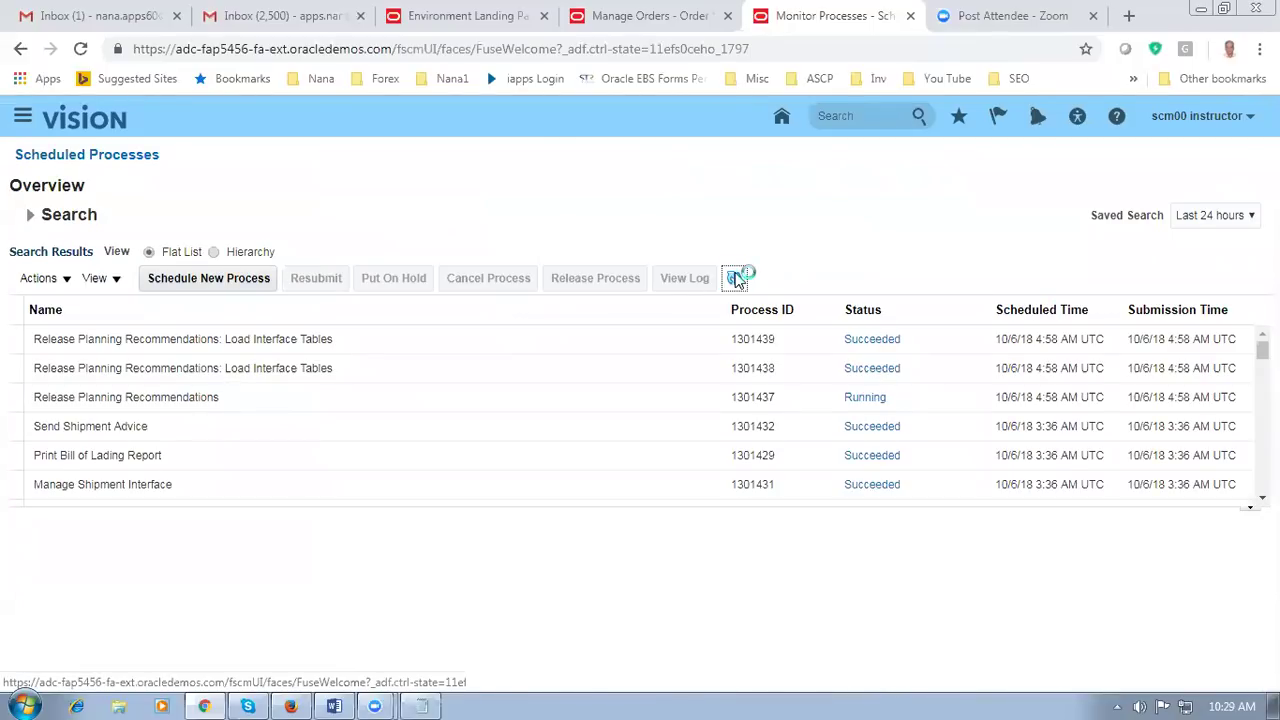
click(735, 279)
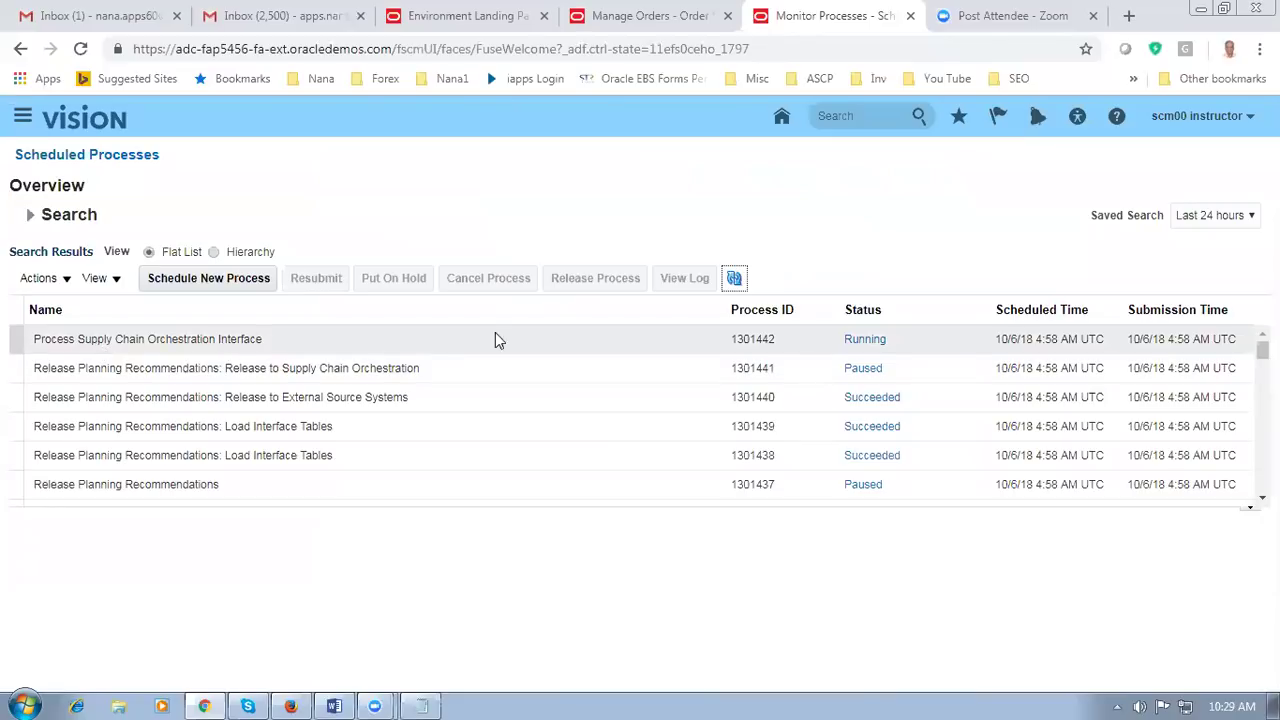
click(740, 278)
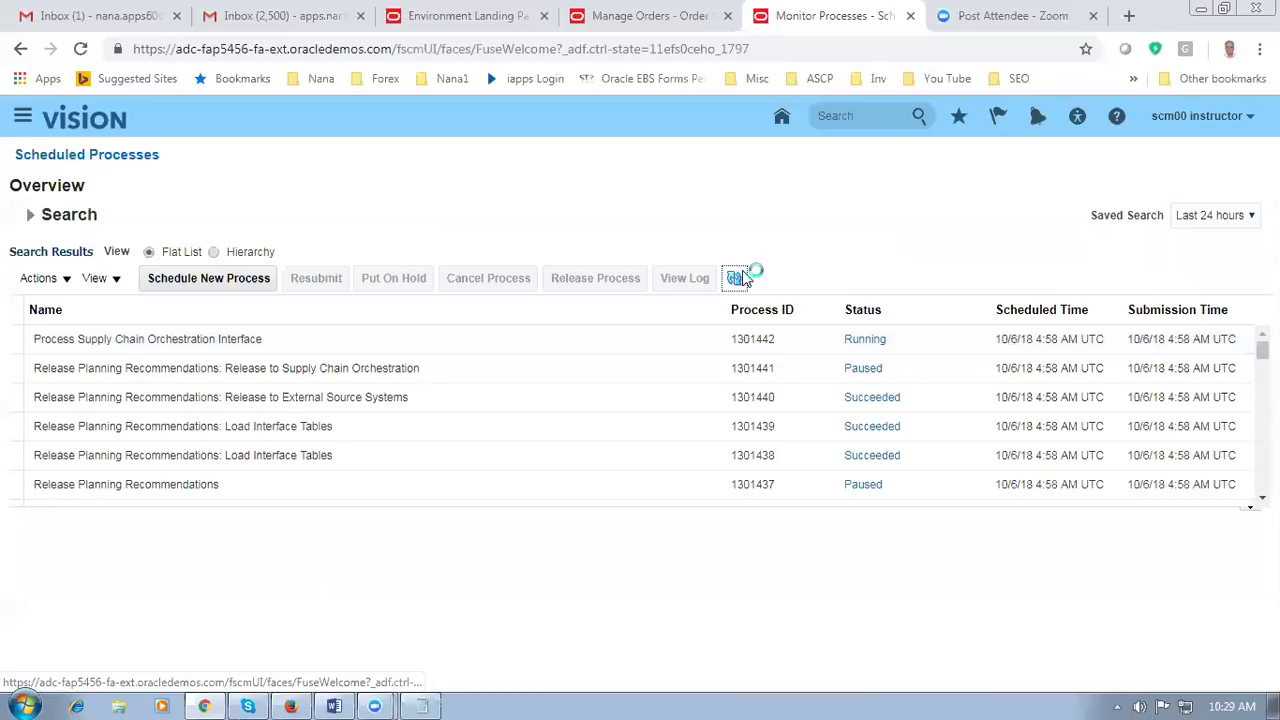
click(737, 278)
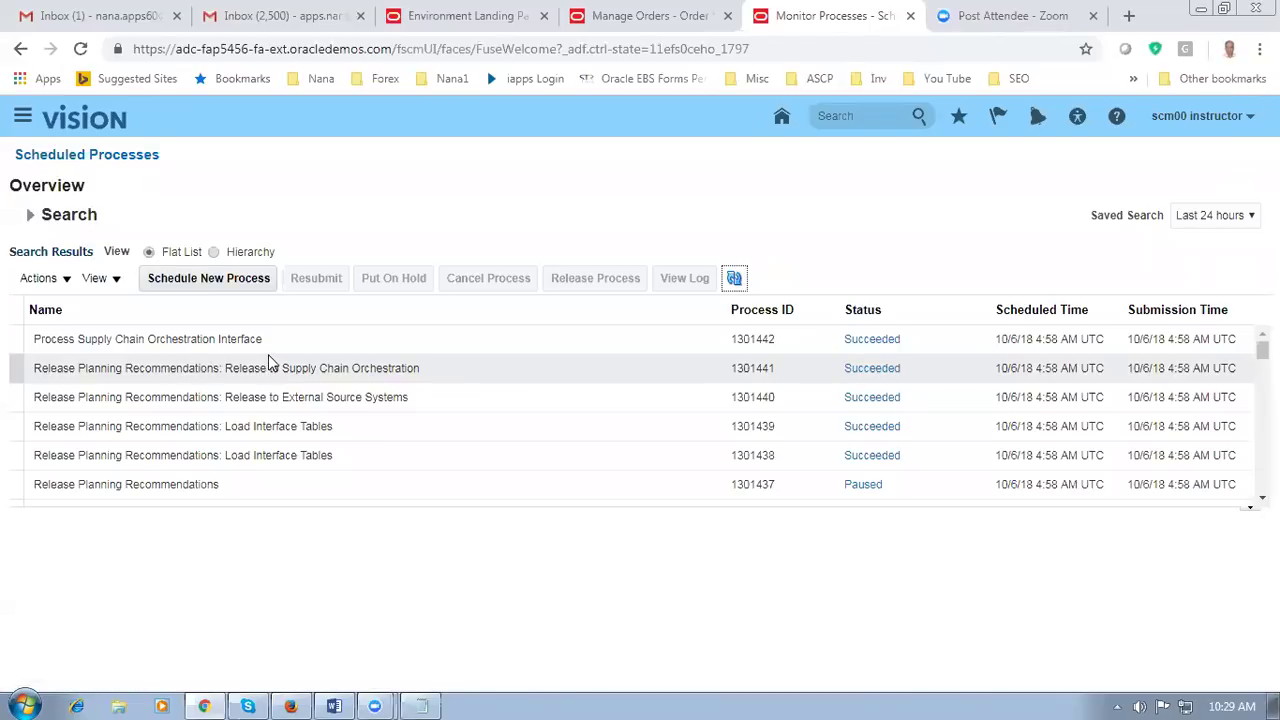
Step: In the Word notes, highlight and then clear the 'Supply Chain Orchestration' wording
key(alt+Tab)
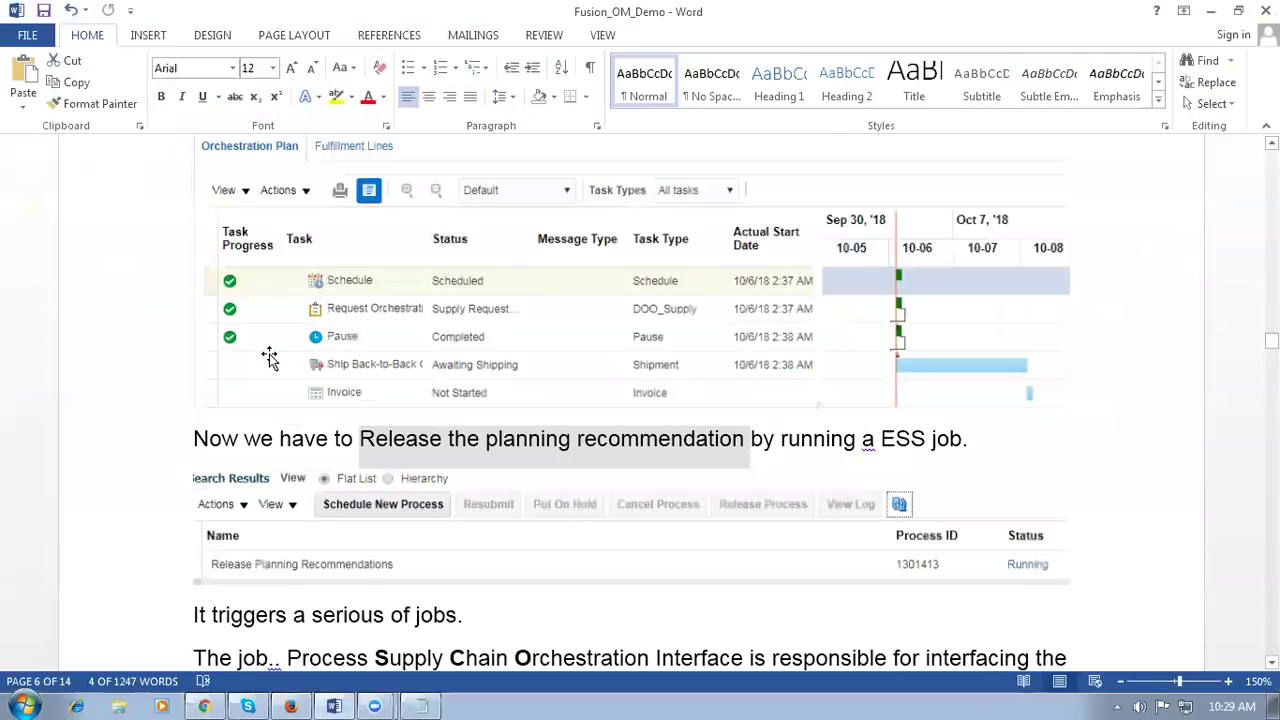
click(433, 615)
scroll(532, 622, down, 6)
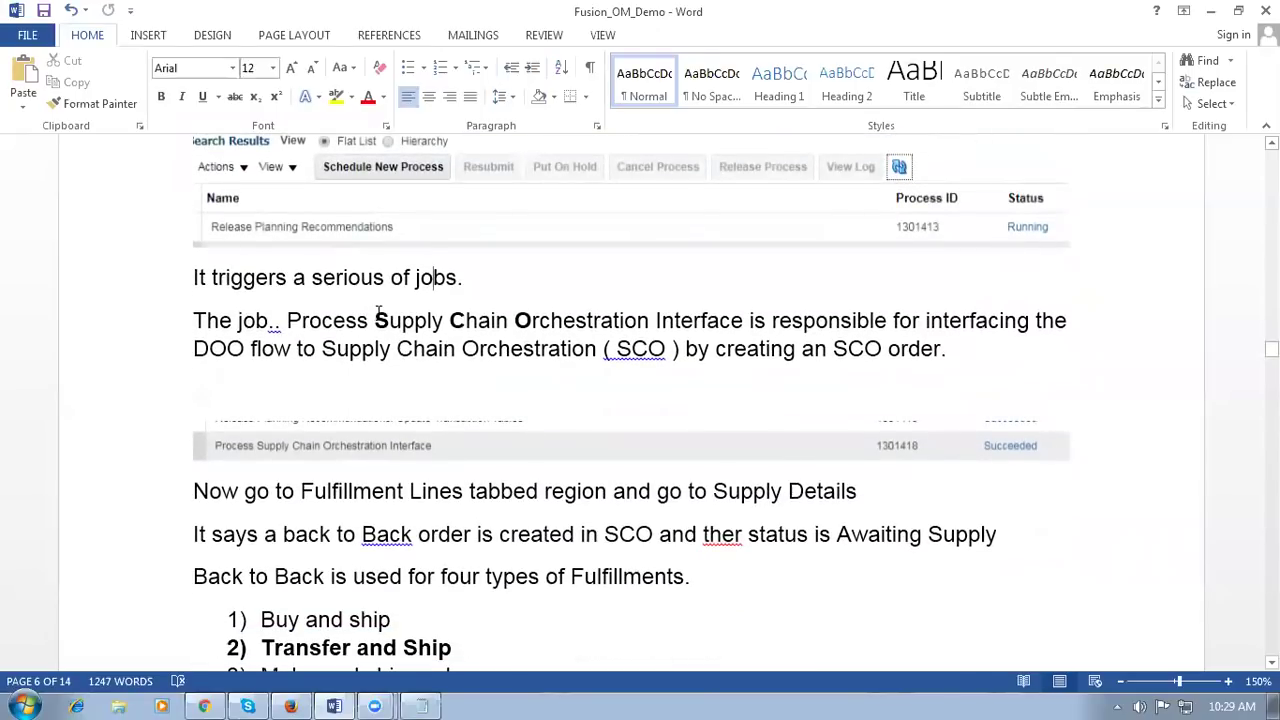
drag(374, 318, 574, 318)
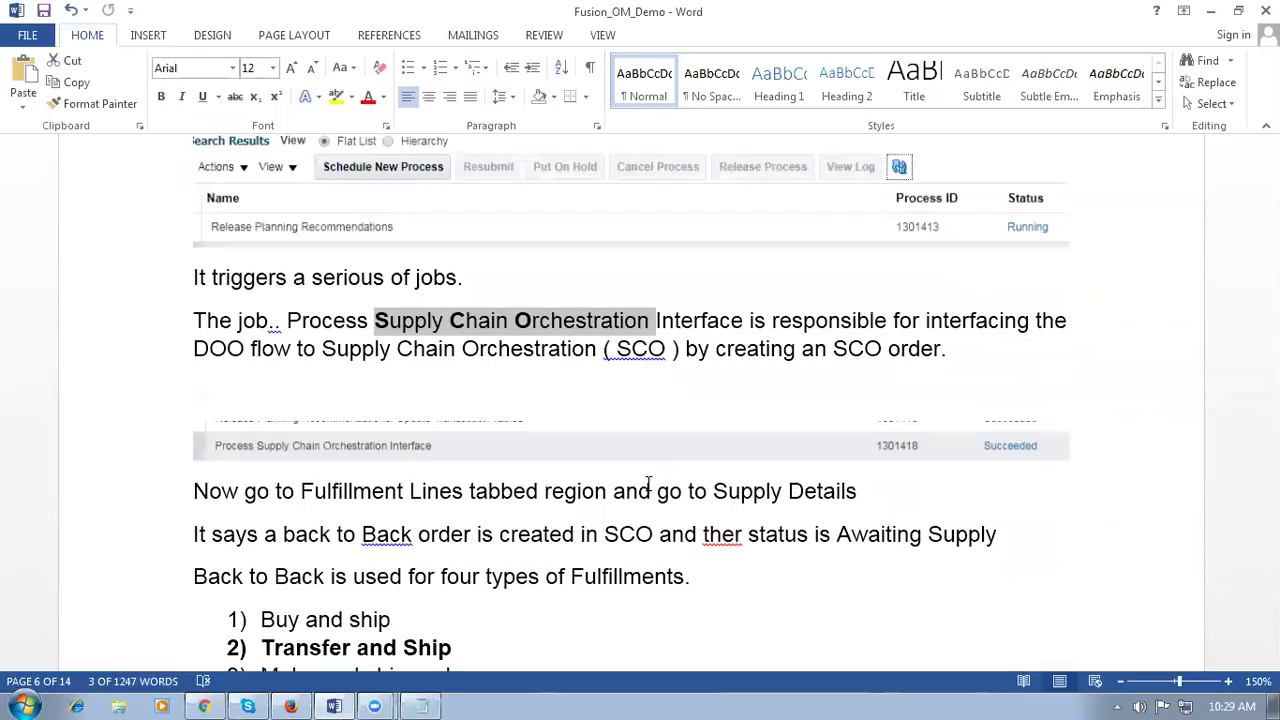
click(523, 349)
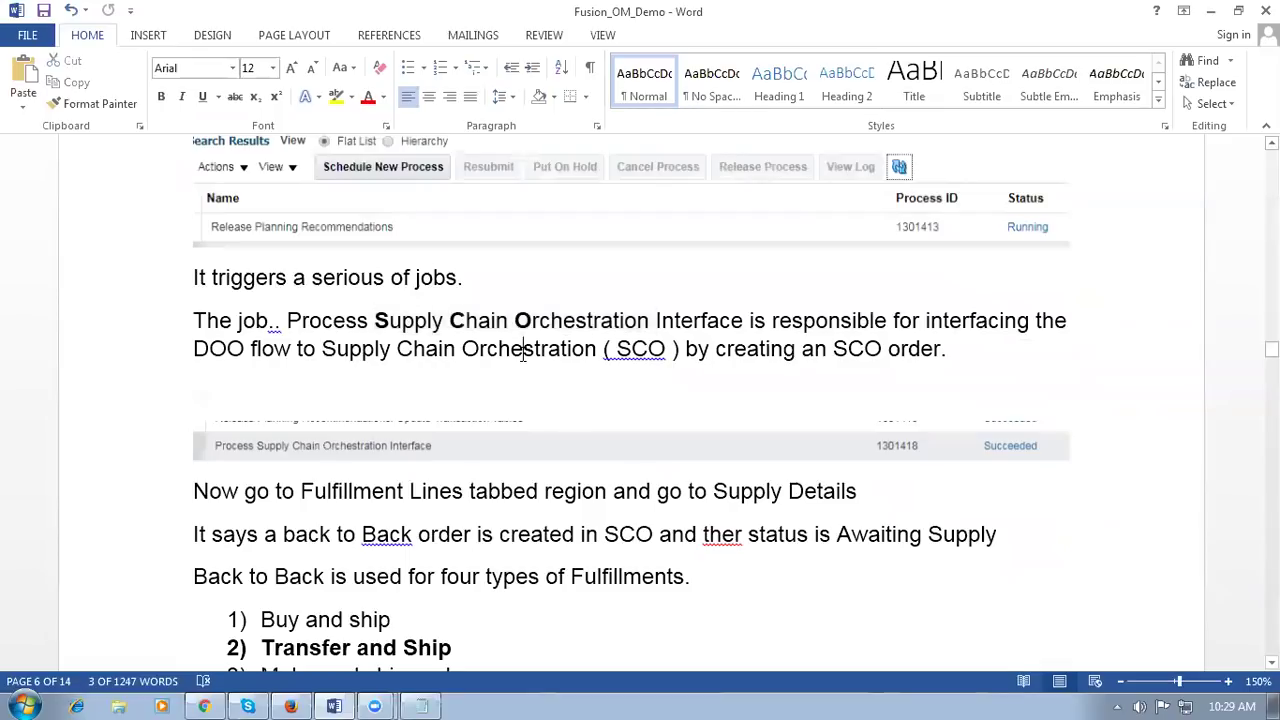
drag(374, 320, 605, 322)
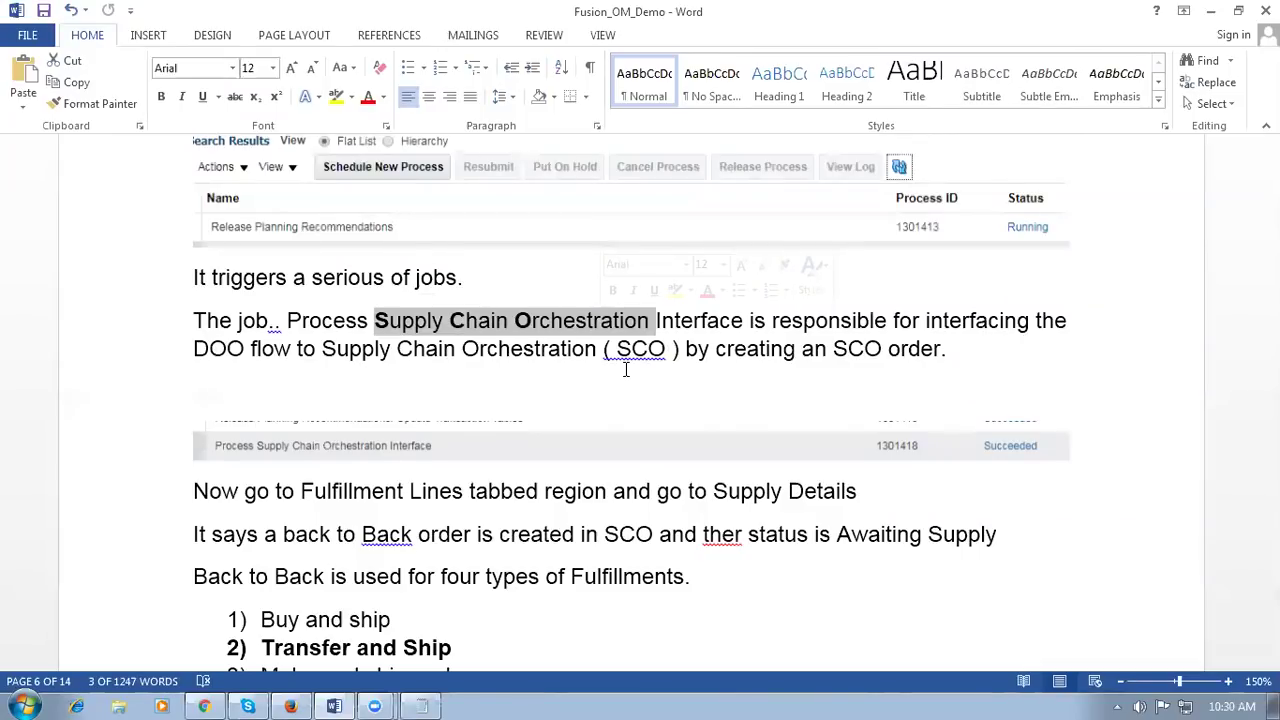
click(532, 330)
Step: Review the back-to-back fulfillment types list in the notes, then return to the browser
scroll(532, 333, down, 1)
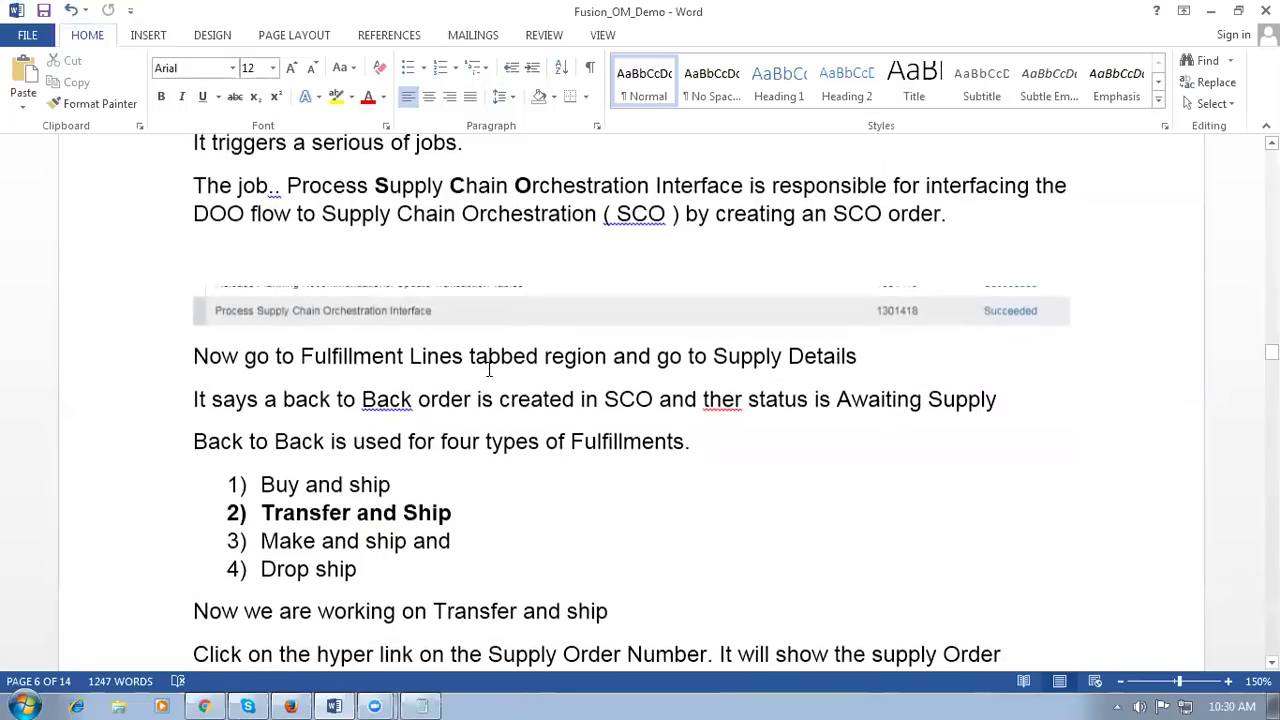
scroll(500, 440, down, 1)
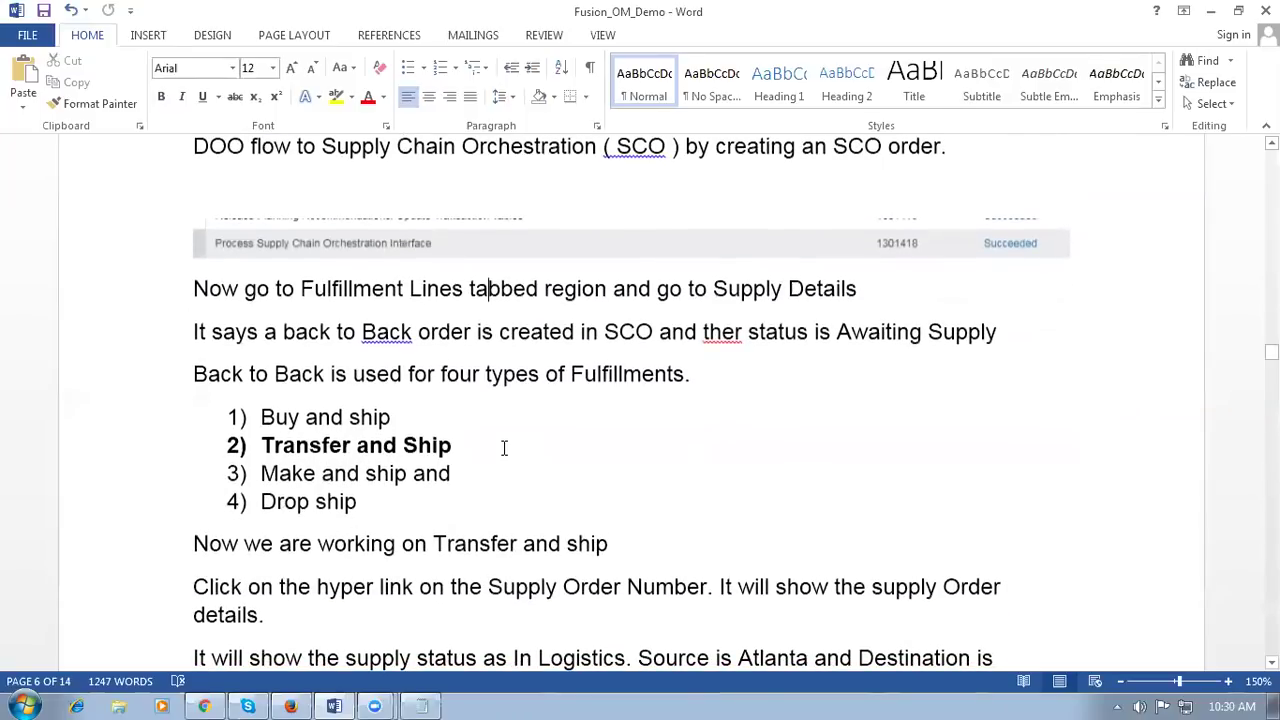
drag(335, 416, 358, 503)
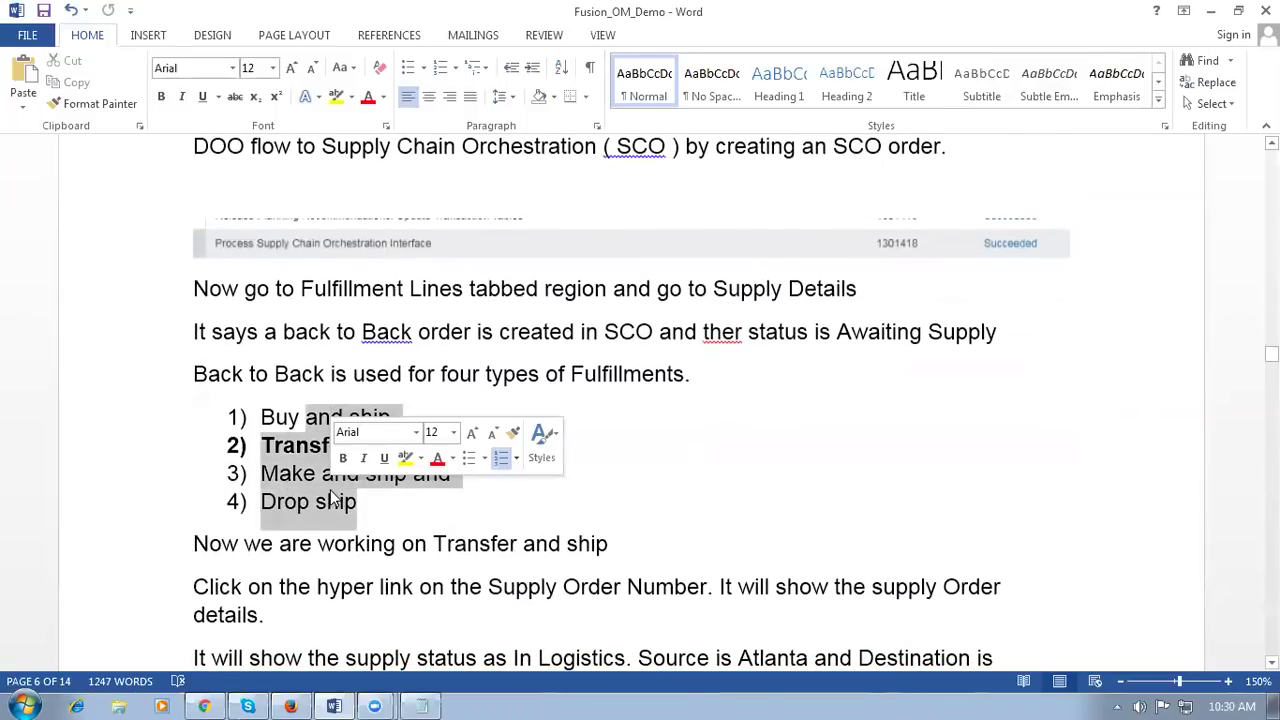
click(699, 490)
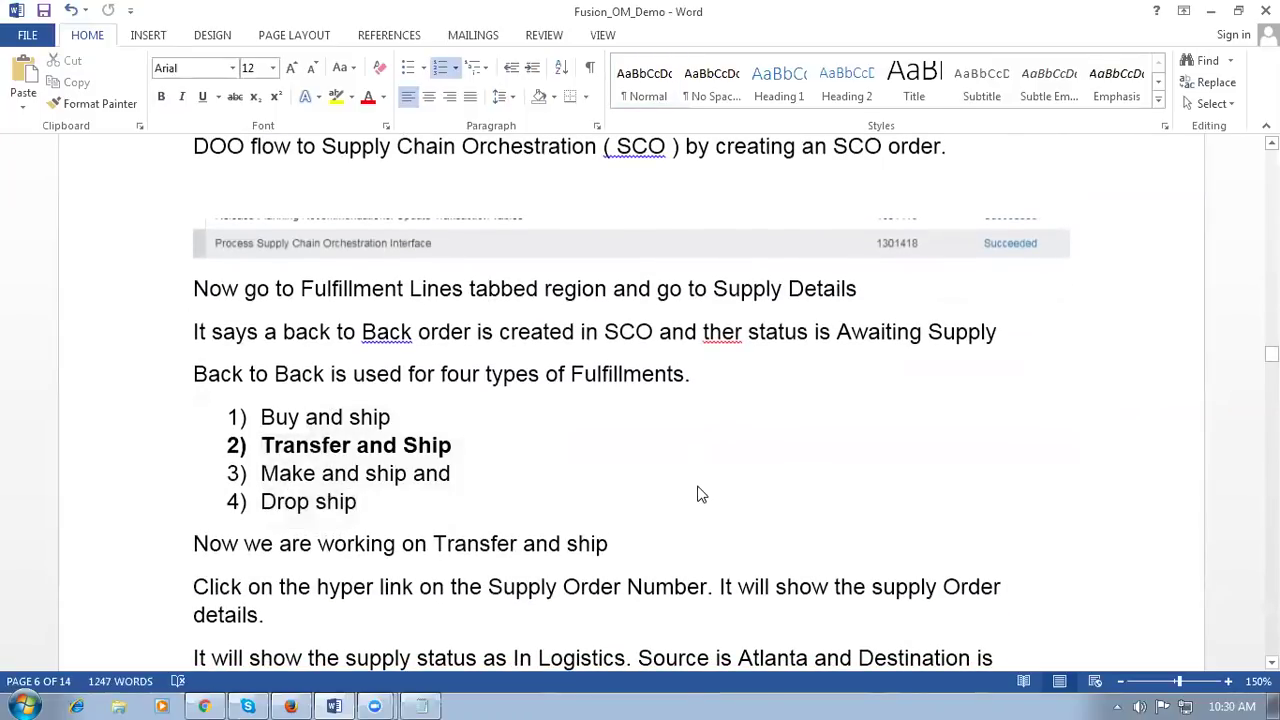
drag(327, 418, 324, 490)
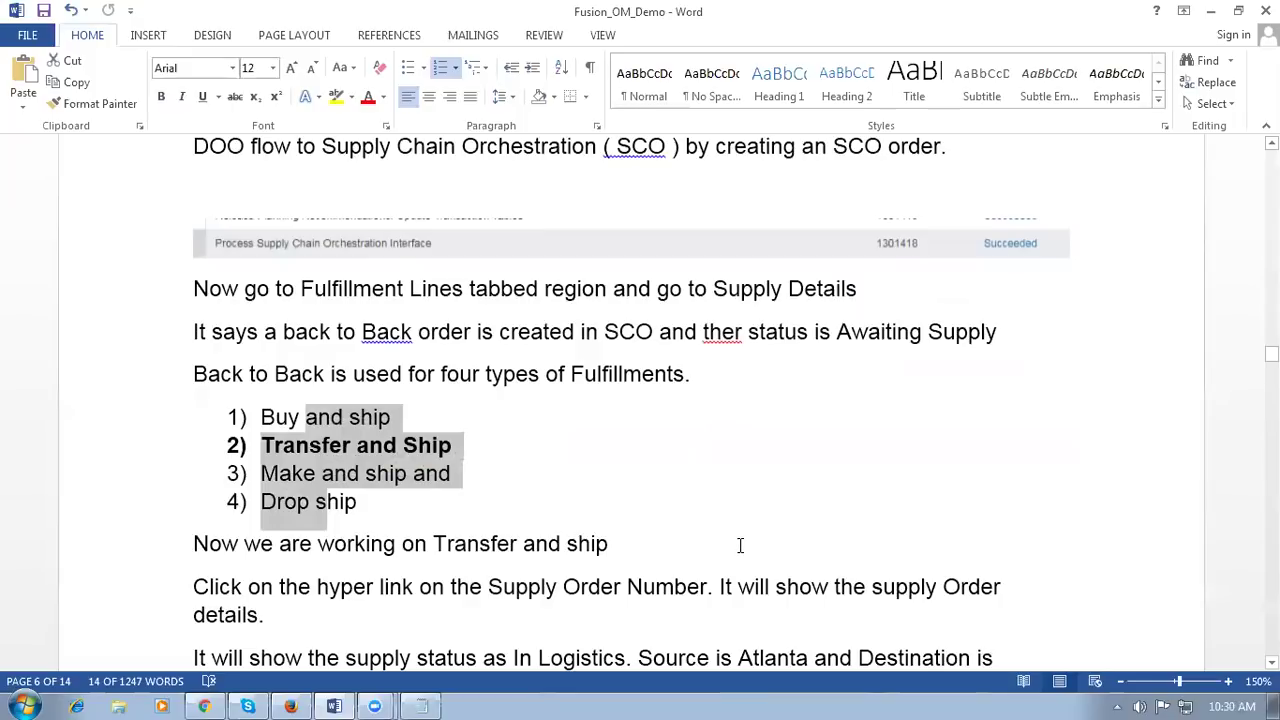
click(672, 506)
click(372, 445)
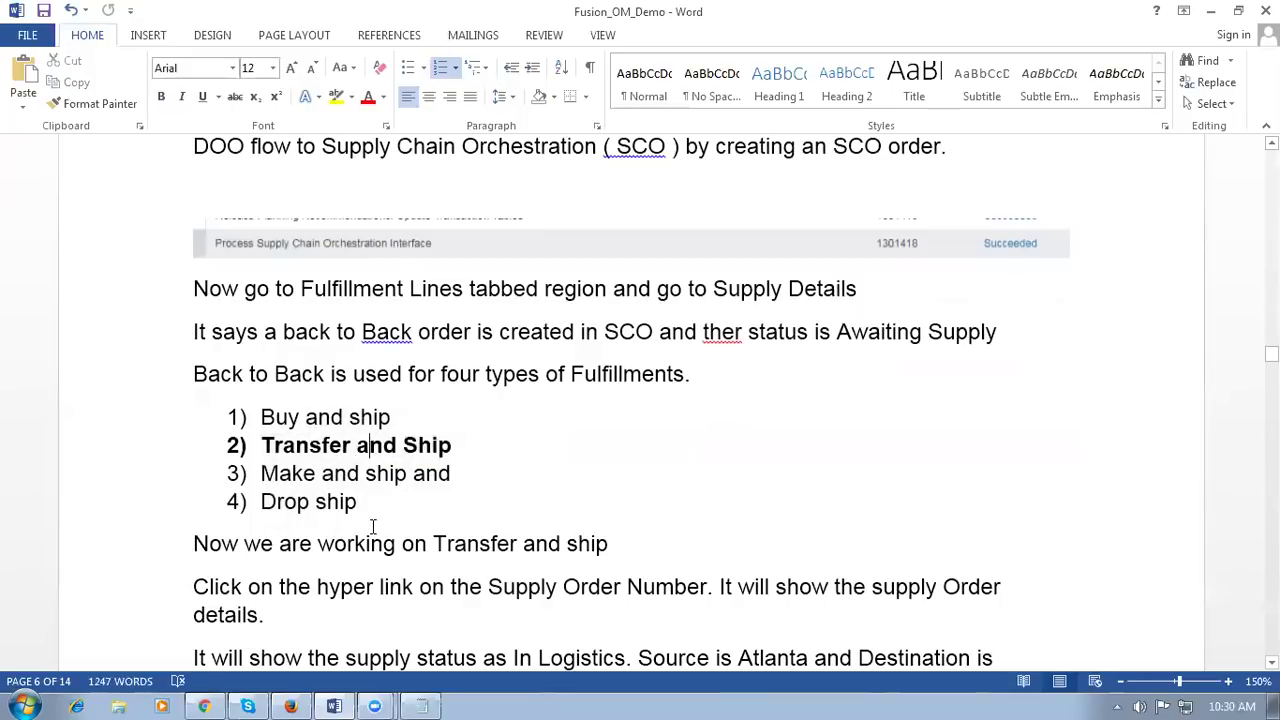
key(alt+Tab)
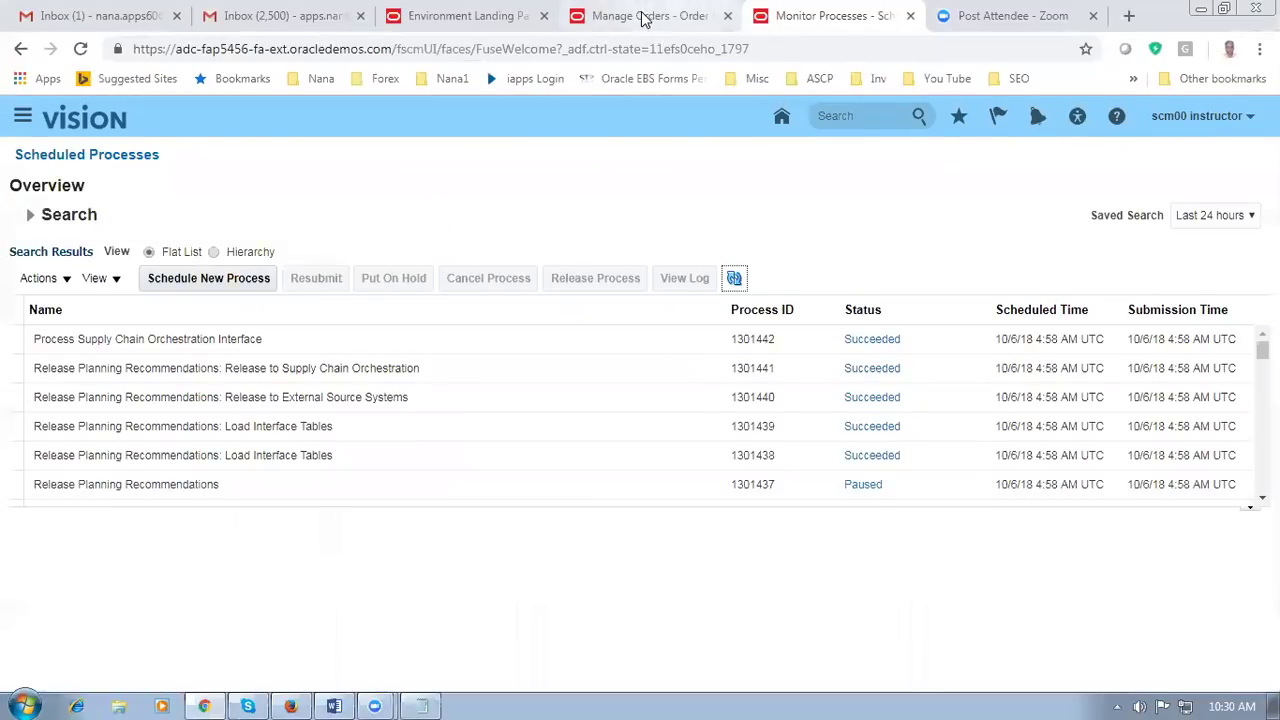
Step: On the Manage Orders tab, close the orchestration and fulfillment views back to the order summary
click(645, 17)
scroll(486, 451, up, 3)
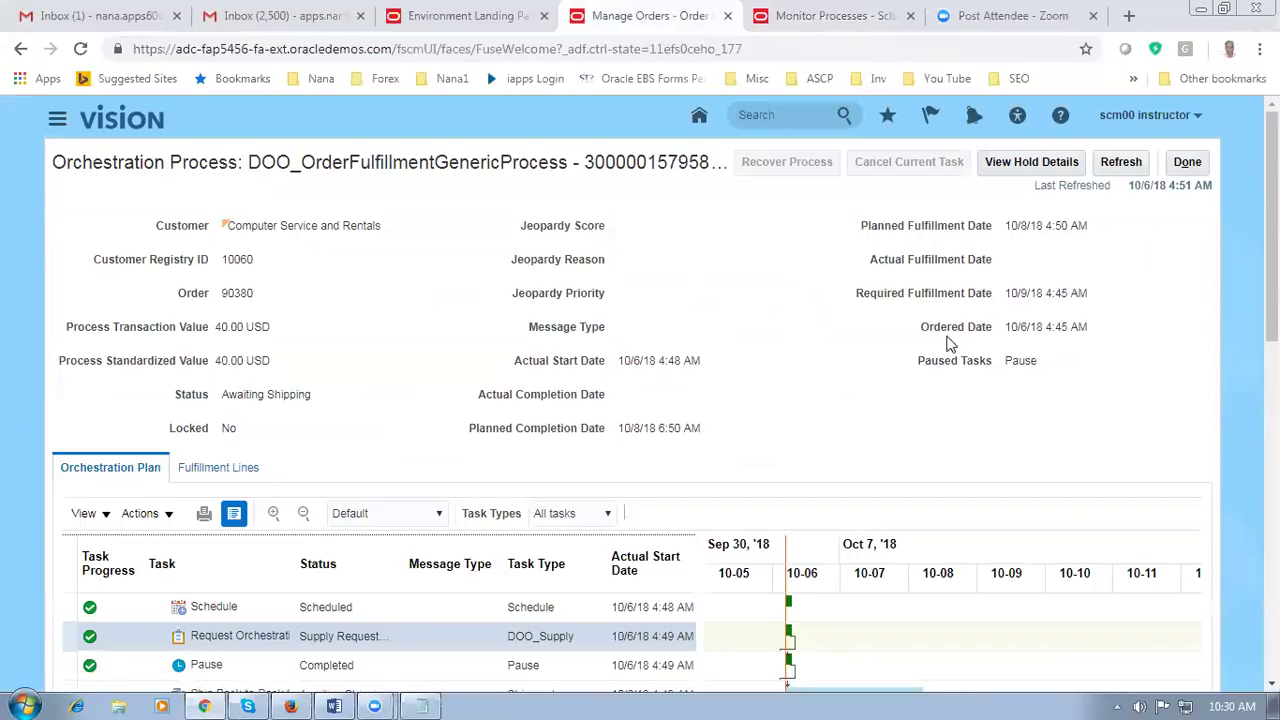
click(1187, 164)
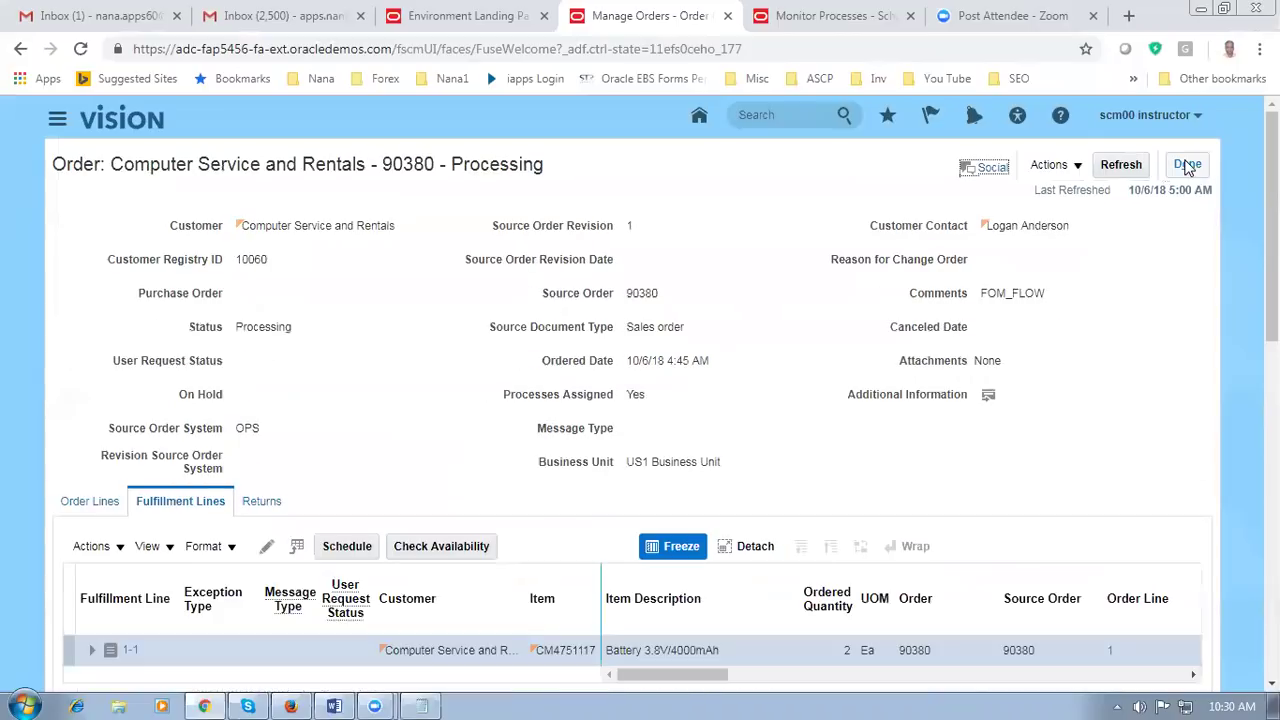
click(1187, 164)
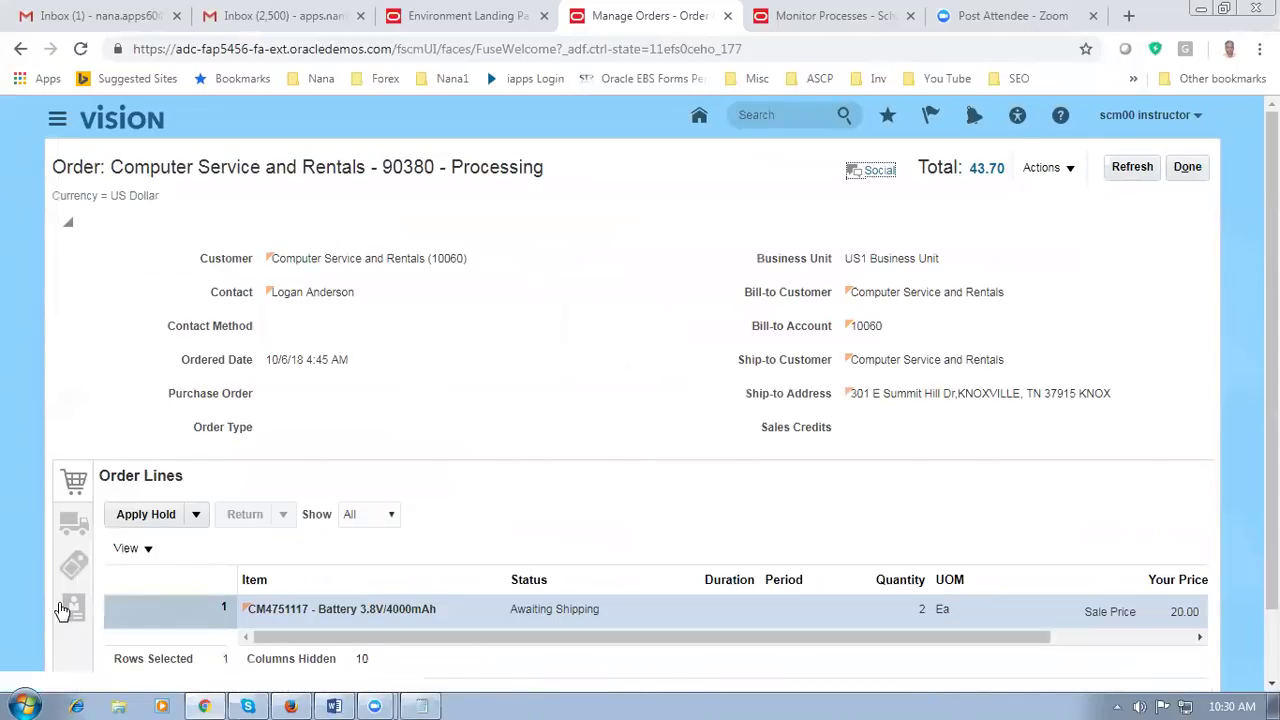
Step: Switch order 90380 to Fulfillment View and open the line's orchestration process
click(1045, 167)
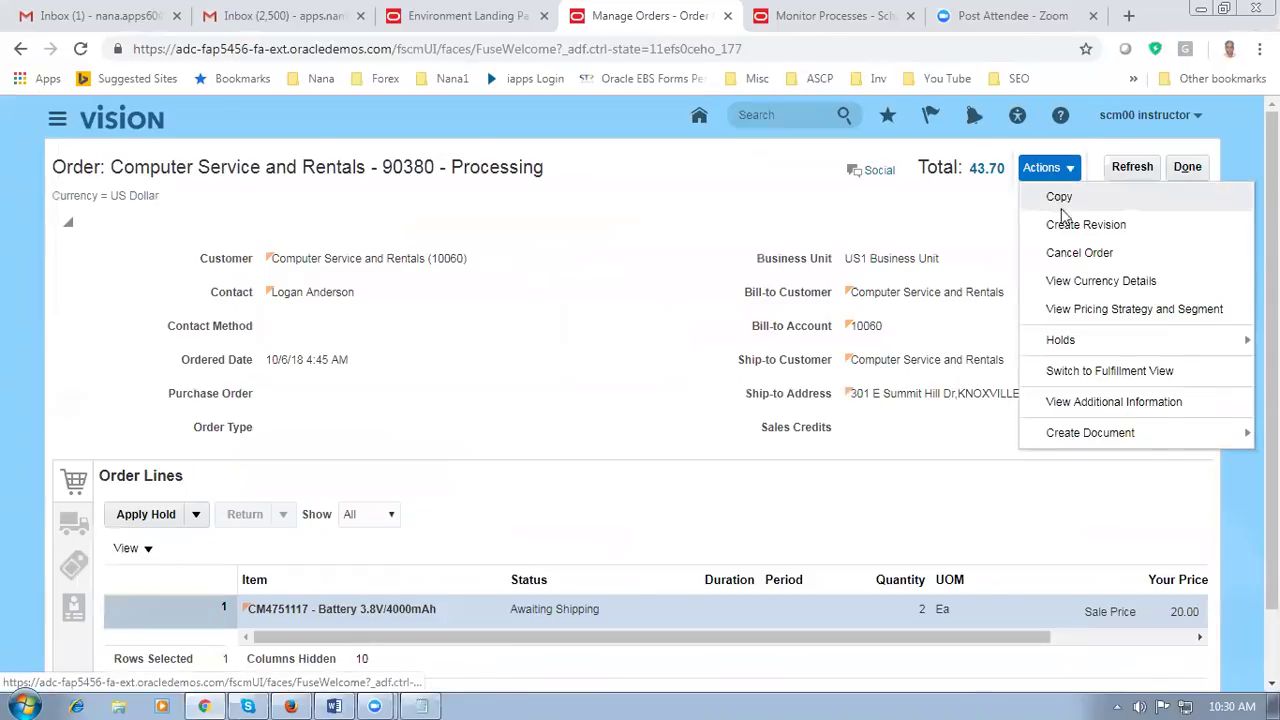
click(1080, 372)
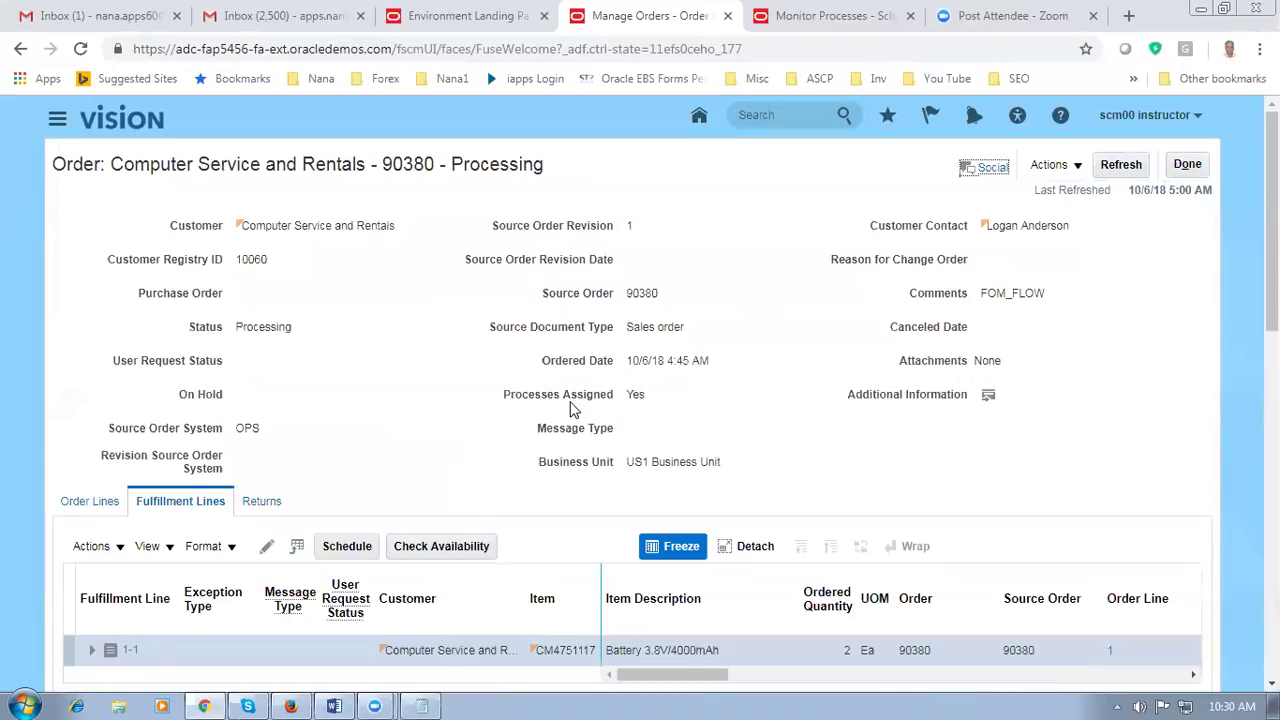
scroll(569, 402, down, 2)
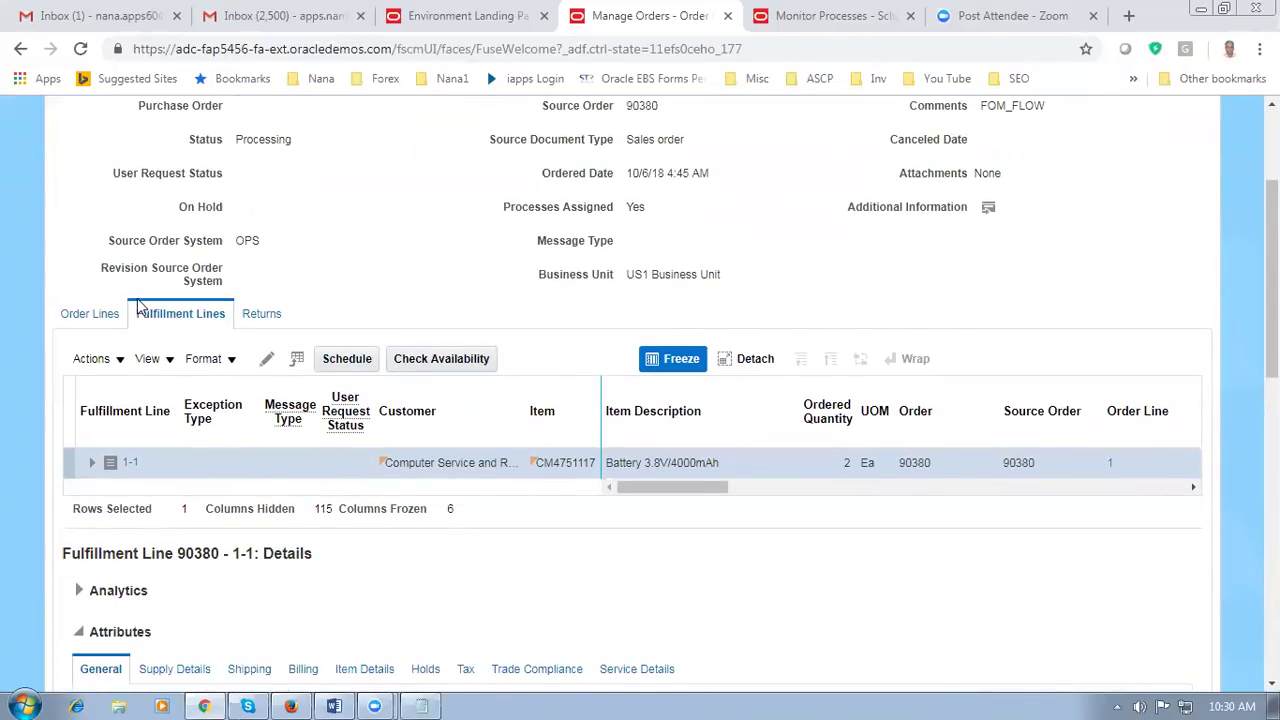
drag(648, 492, 734, 491)
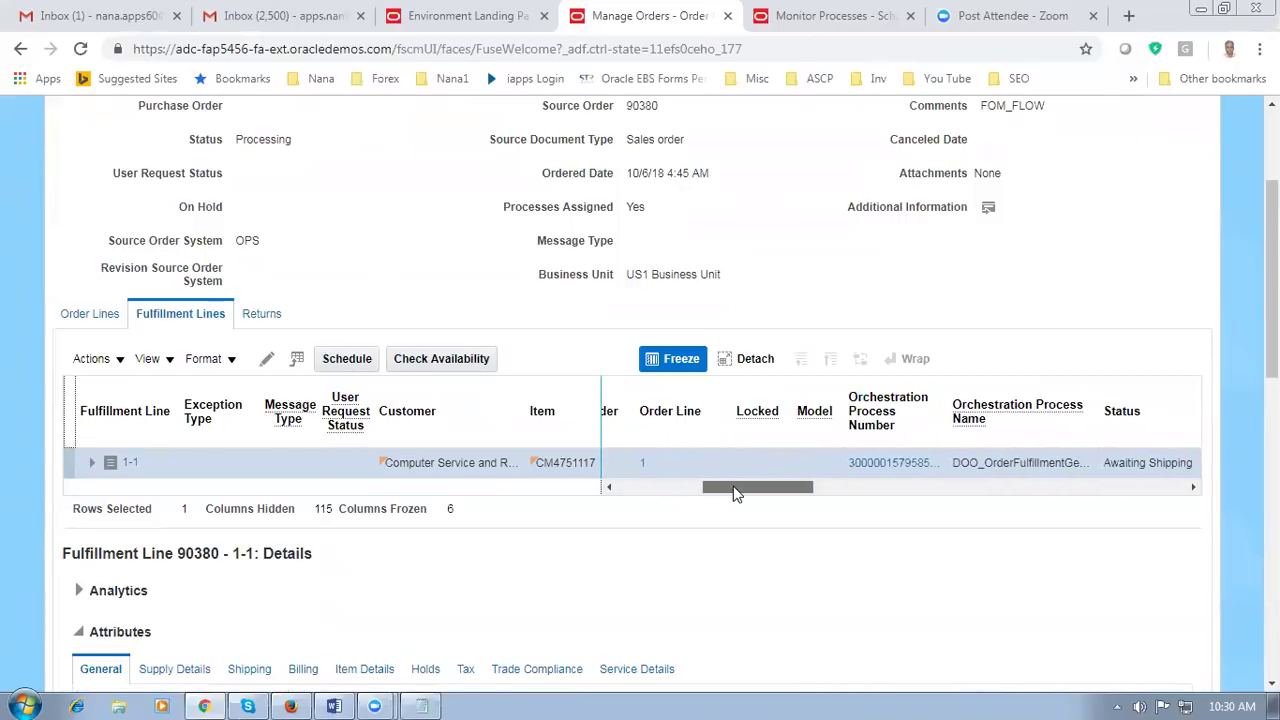
click(897, 464)
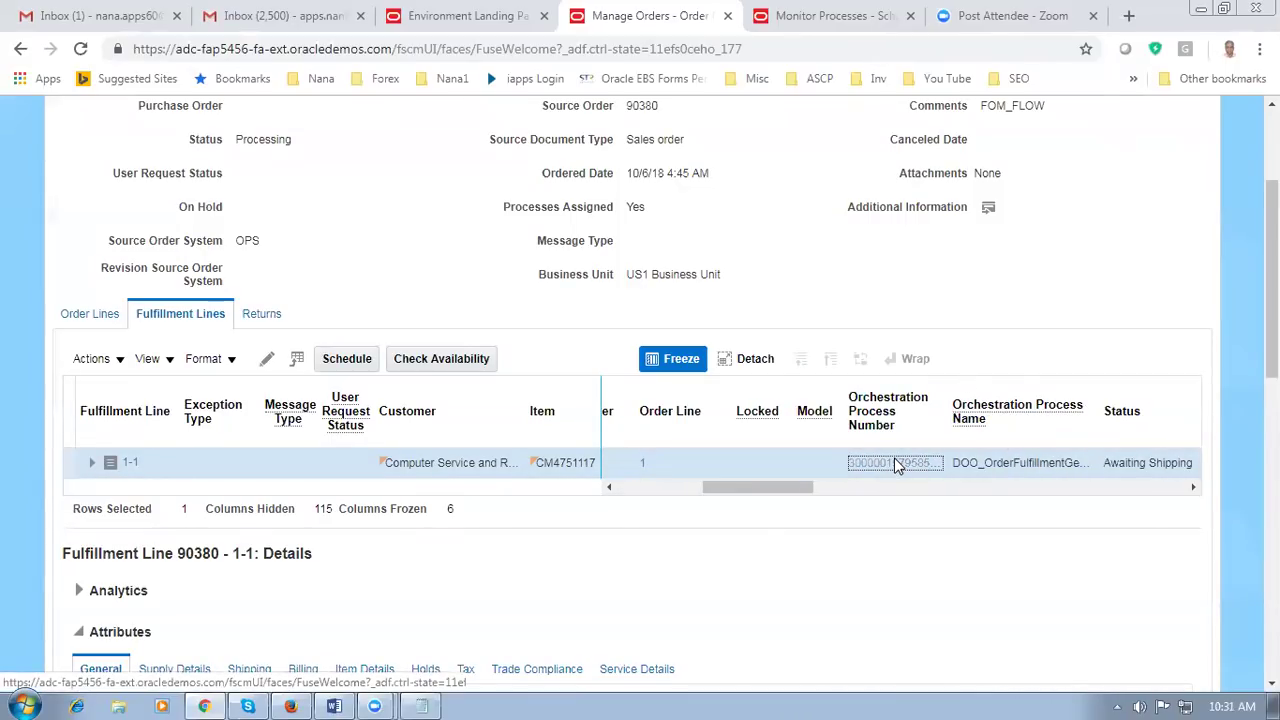
scroll(355, 395, down, 1)
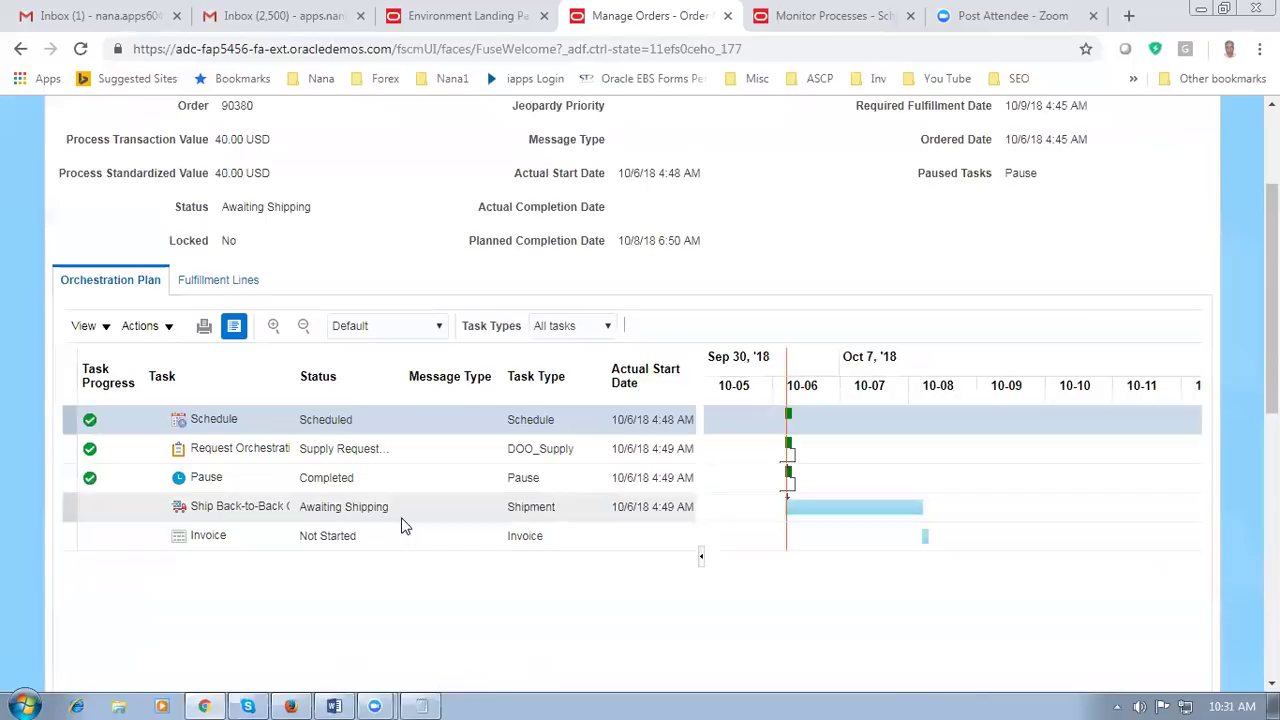
Step: Show fulfillment line 90380-1-1's Supply Details and highlight its Awaiting supply status
click(236, 282)
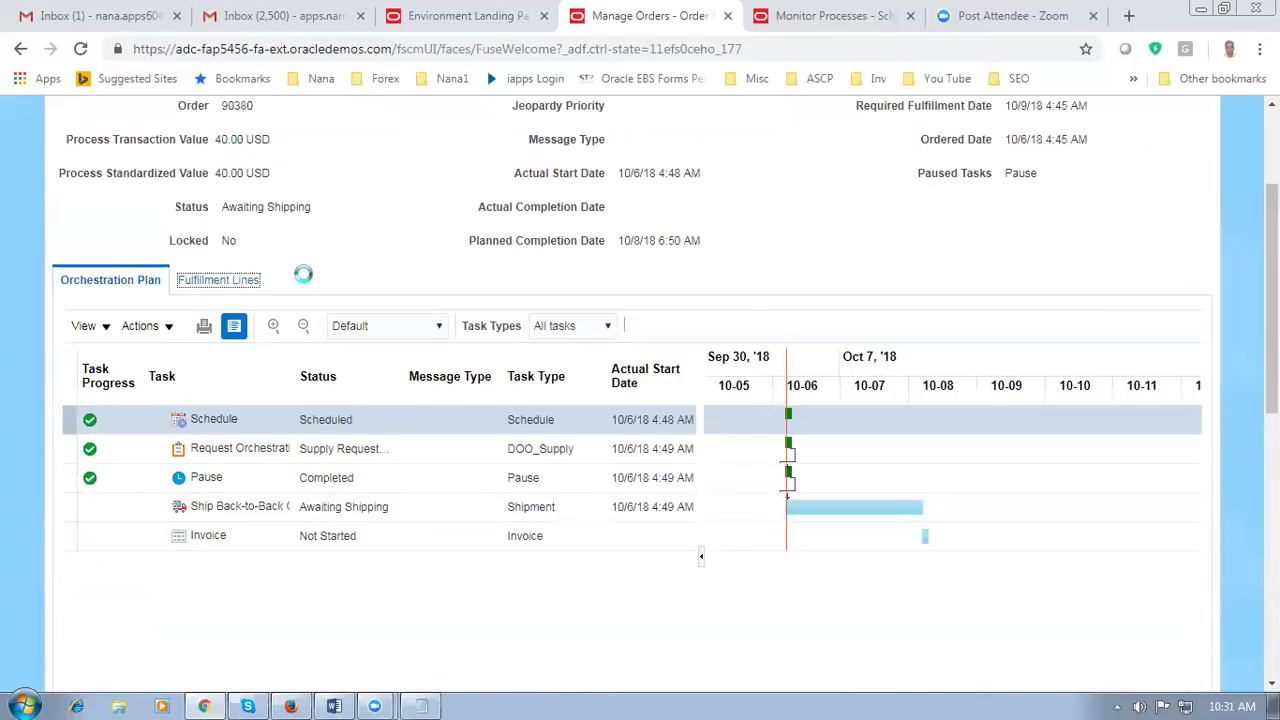
scroll(160, 460, down, 2)
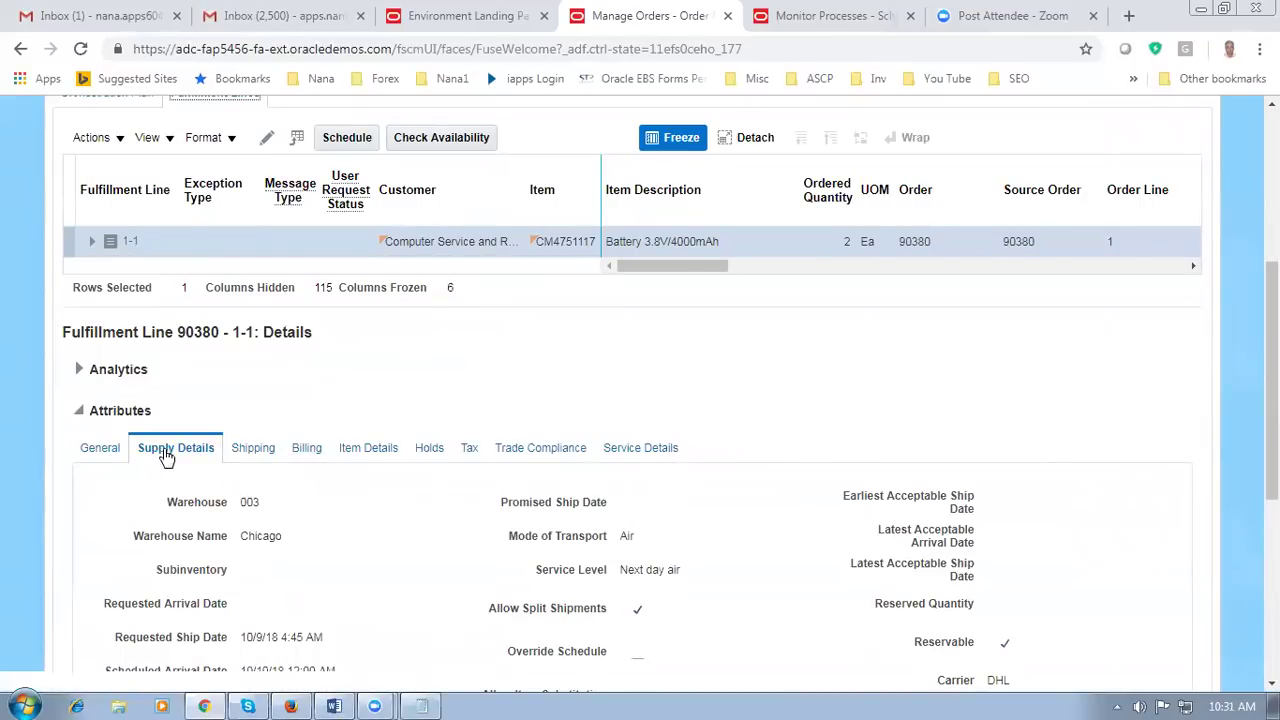
scroll(272, 410, down, 3)
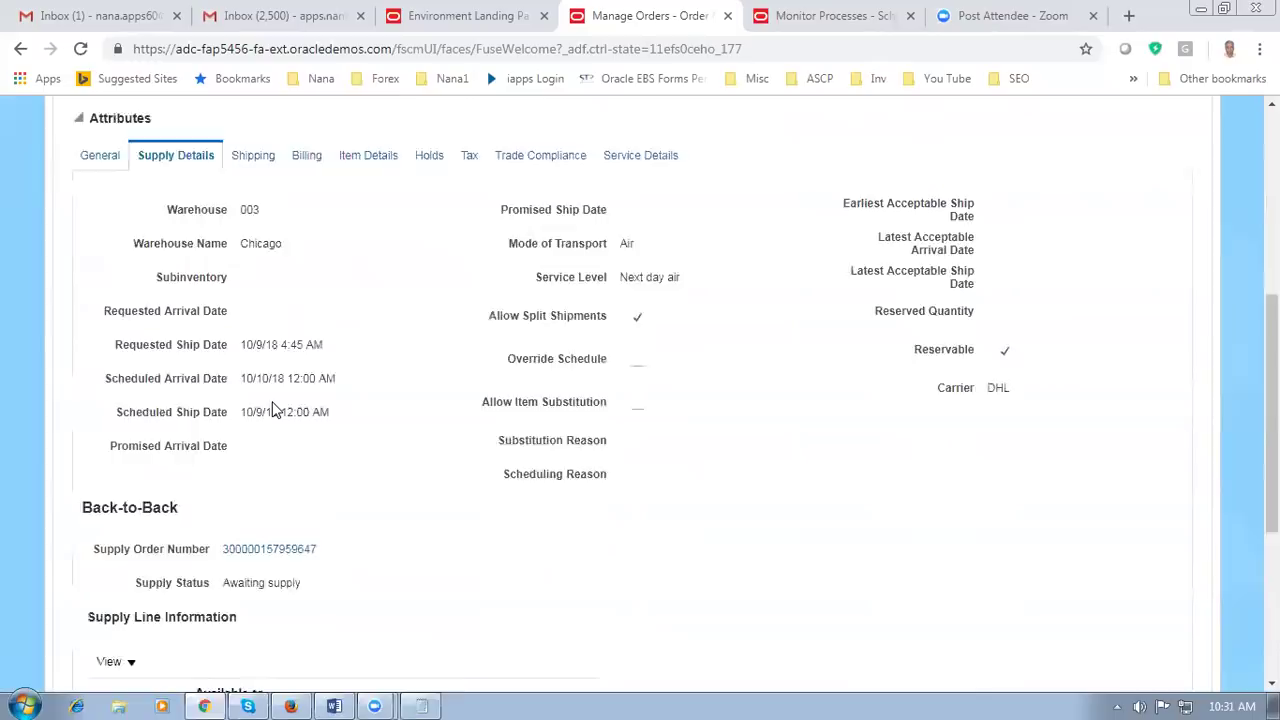
scroll(272, 410, down, 1)
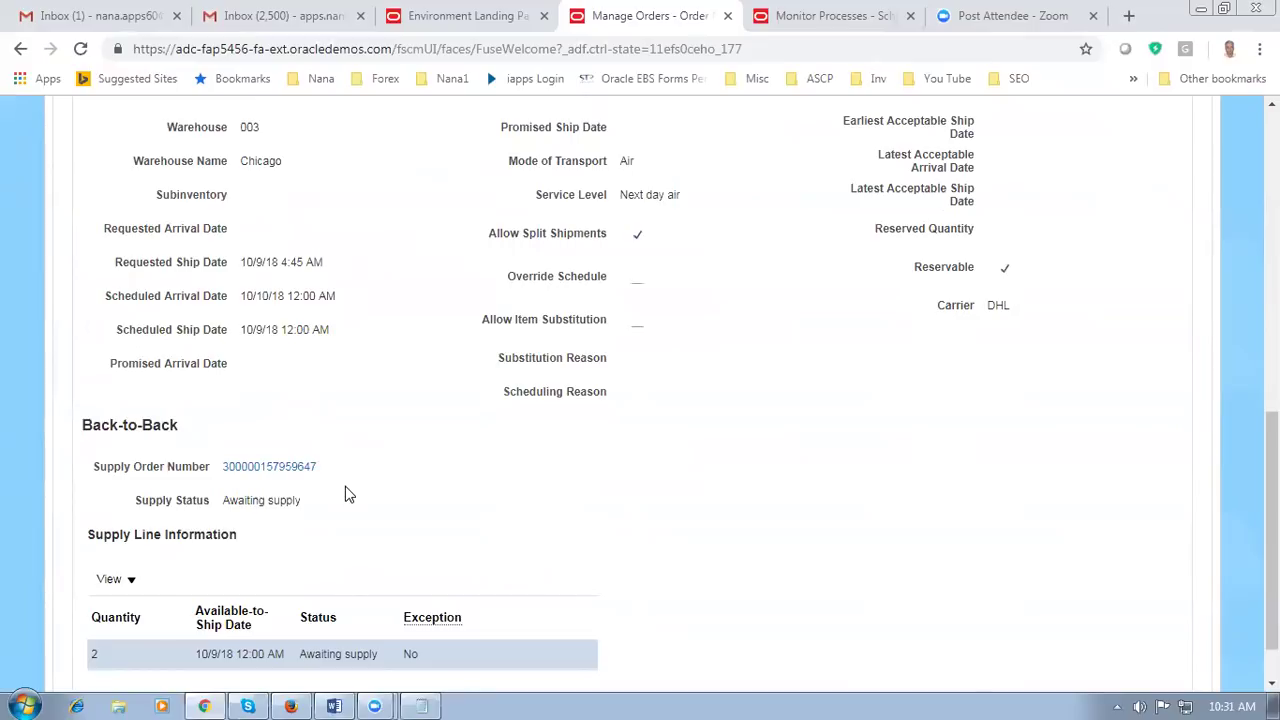
drag(229, 500, 295, 500)
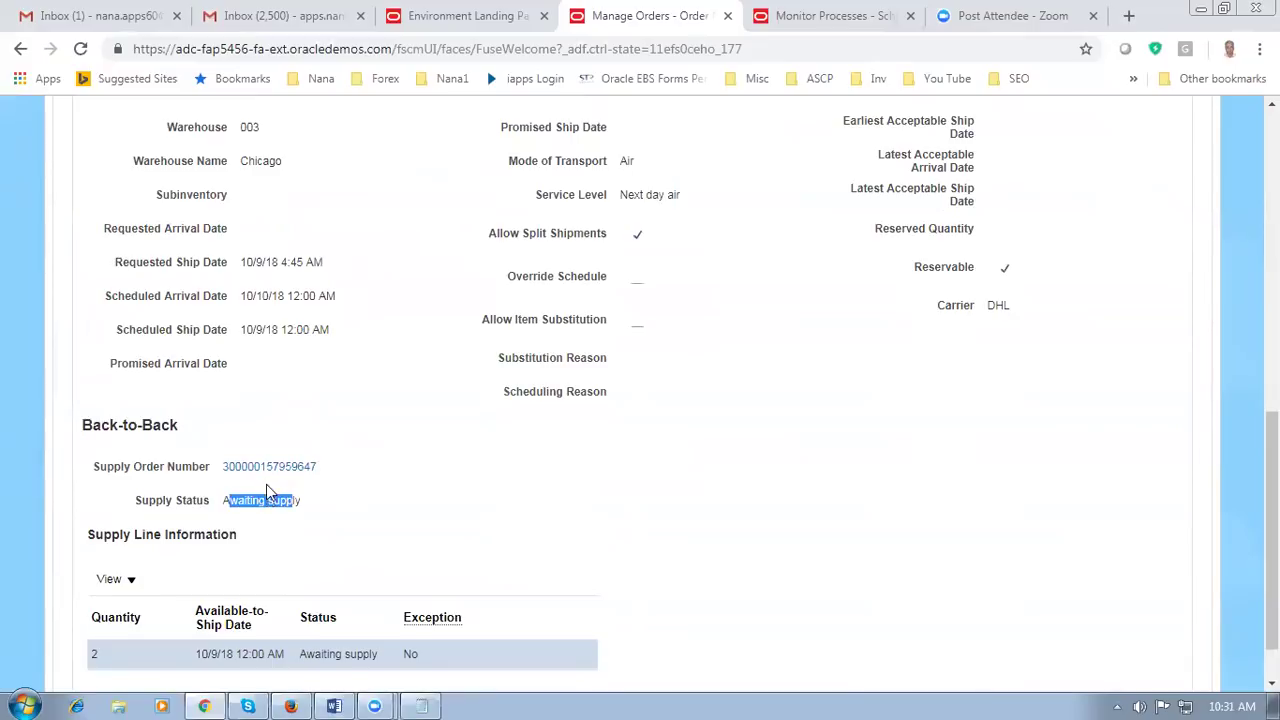
Step: Open the back-to-back supply order details and select In Logistics supply line 1.1
click(267, 472)
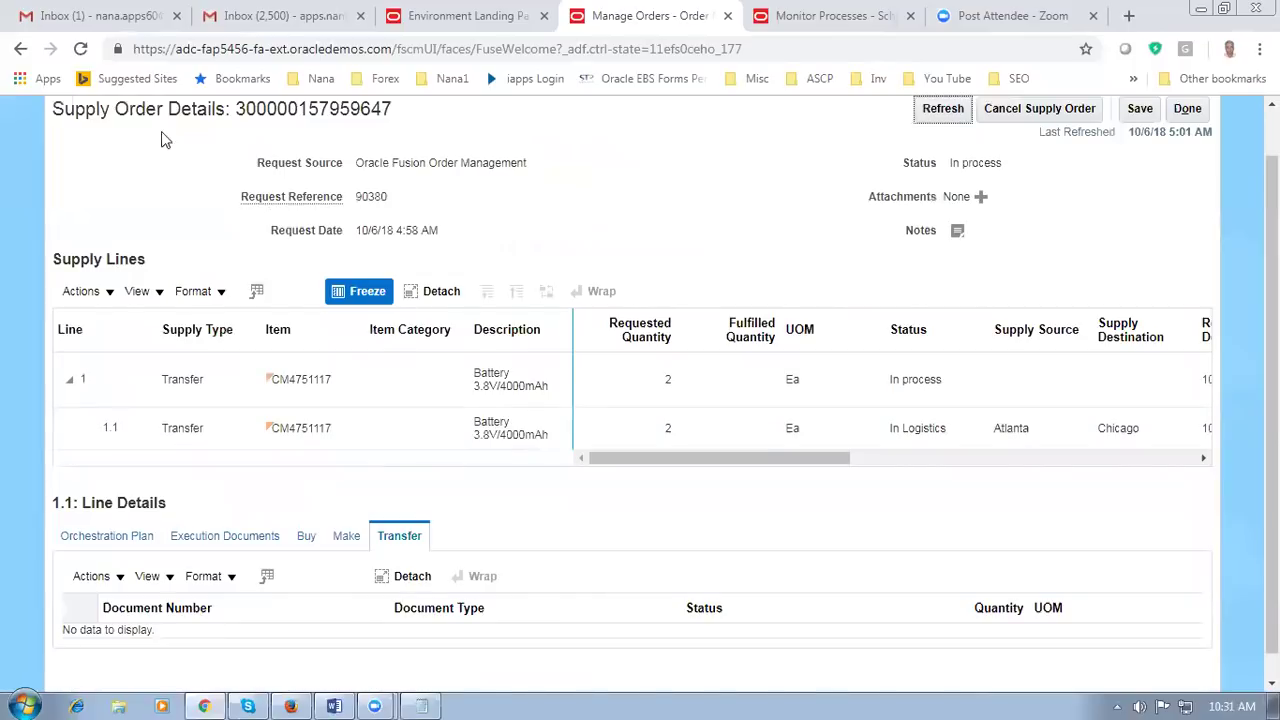
drag(90, 104, 238, 111)
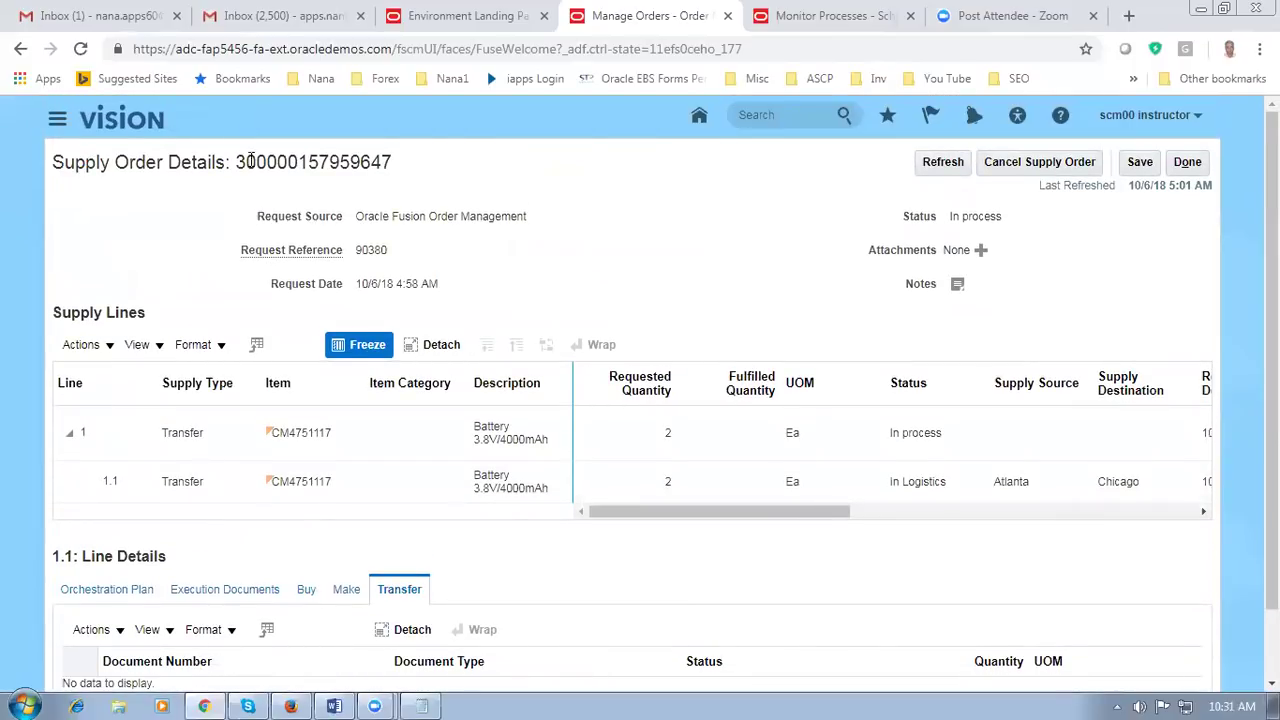
drag(96, 162, 358, 162)
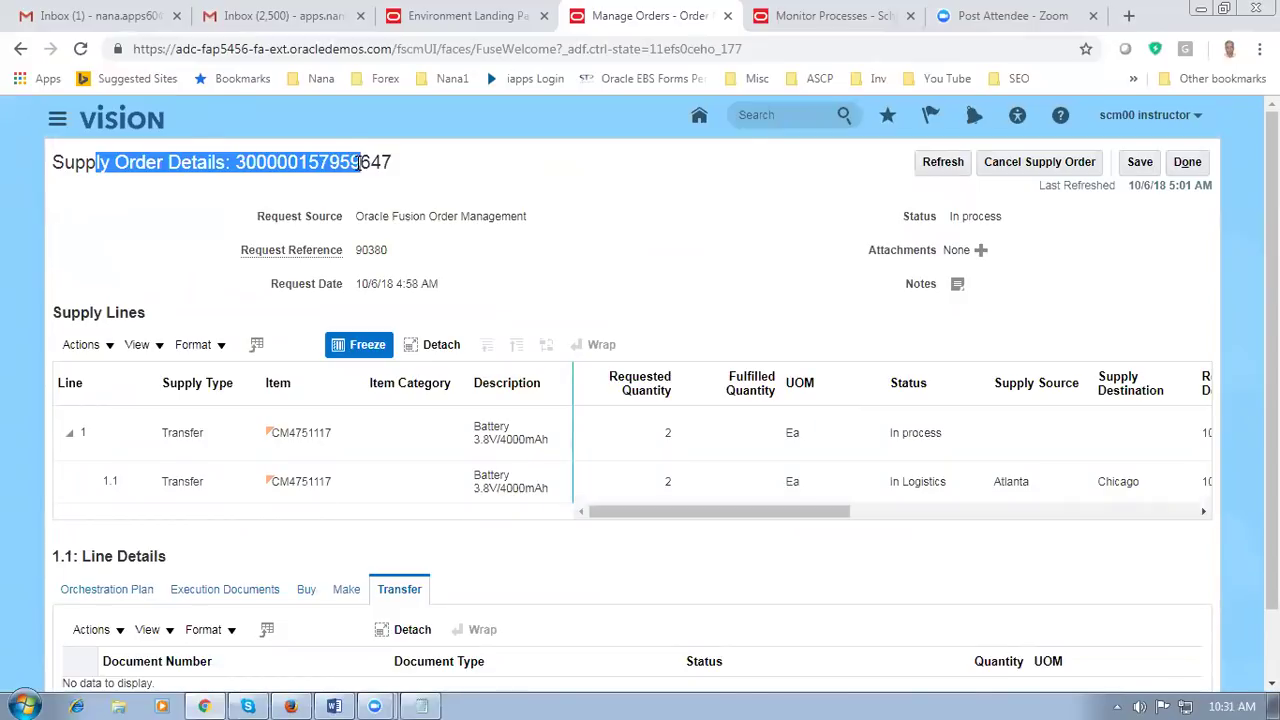
click(405, 193)
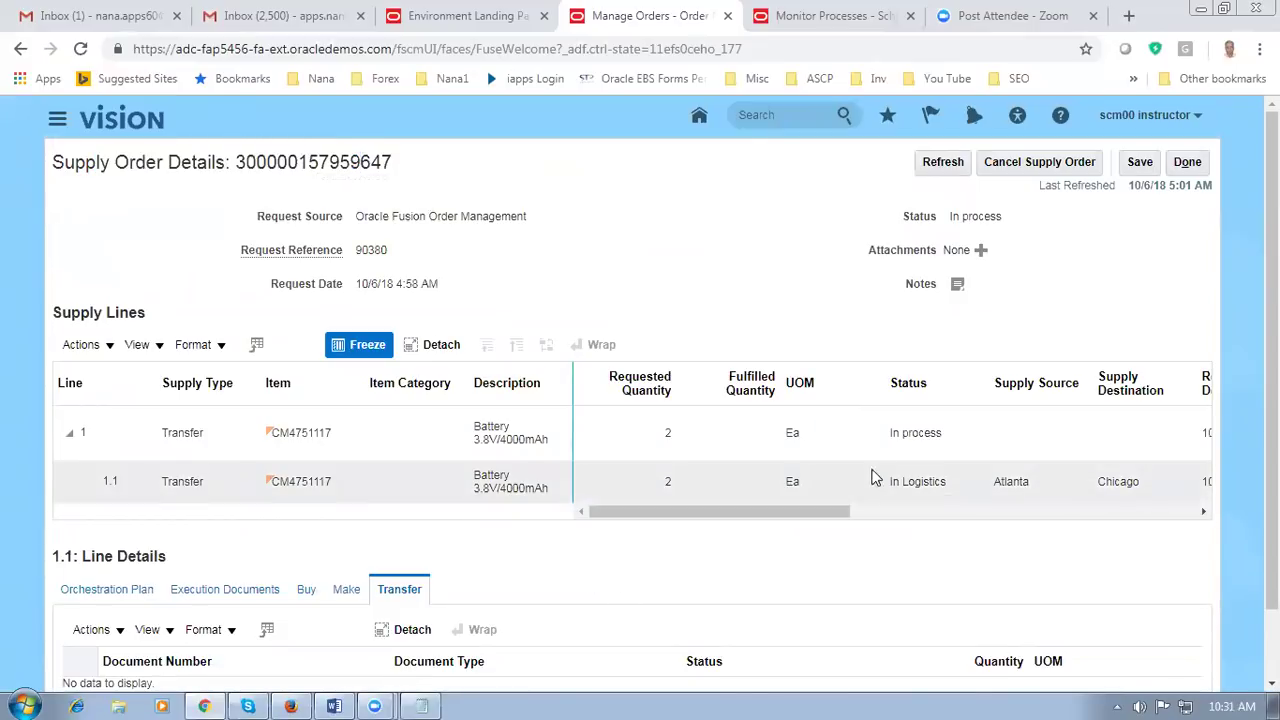
click(910, 492)
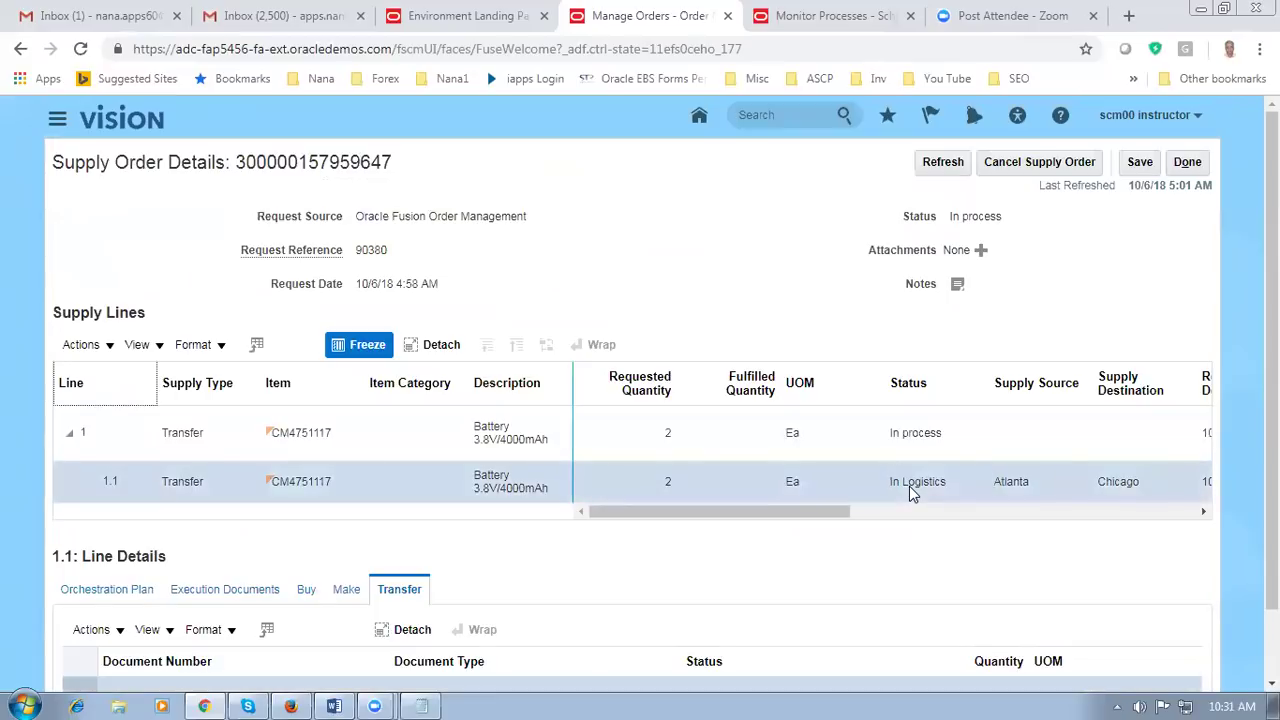
drag(751, 520, 837, 520)
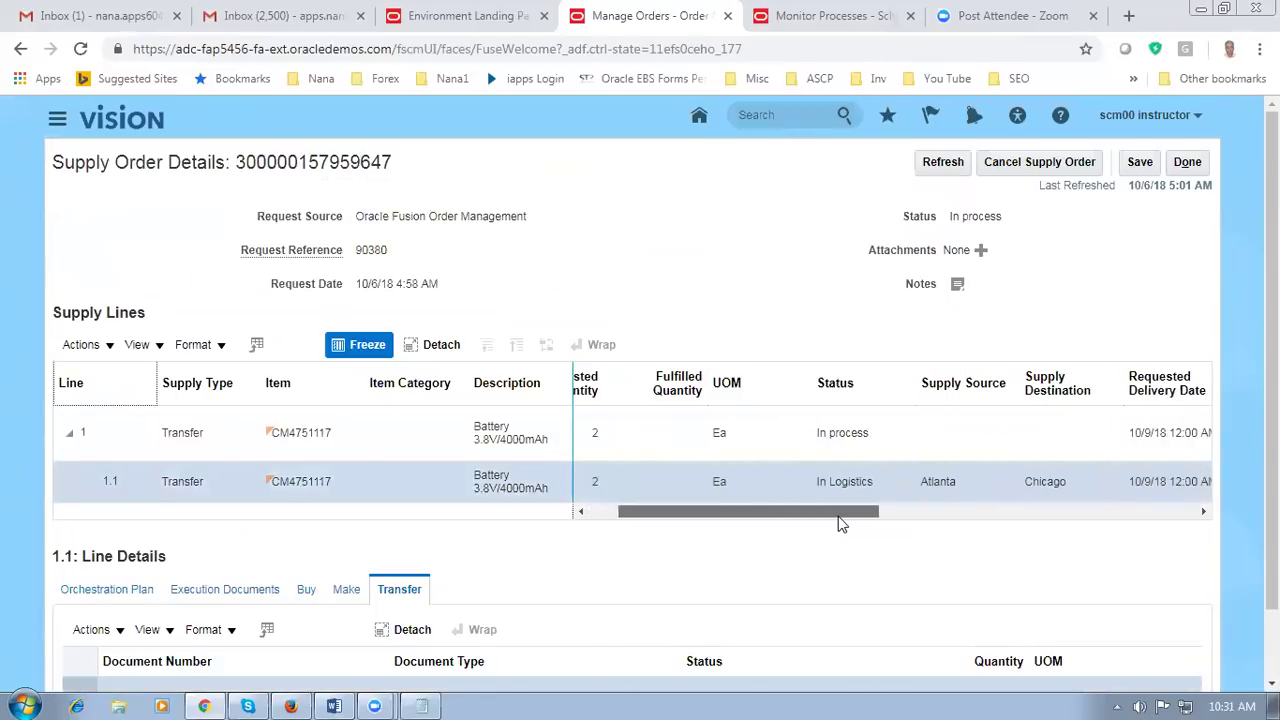
click(832, 485)
scroll(626, 274, down, 1)
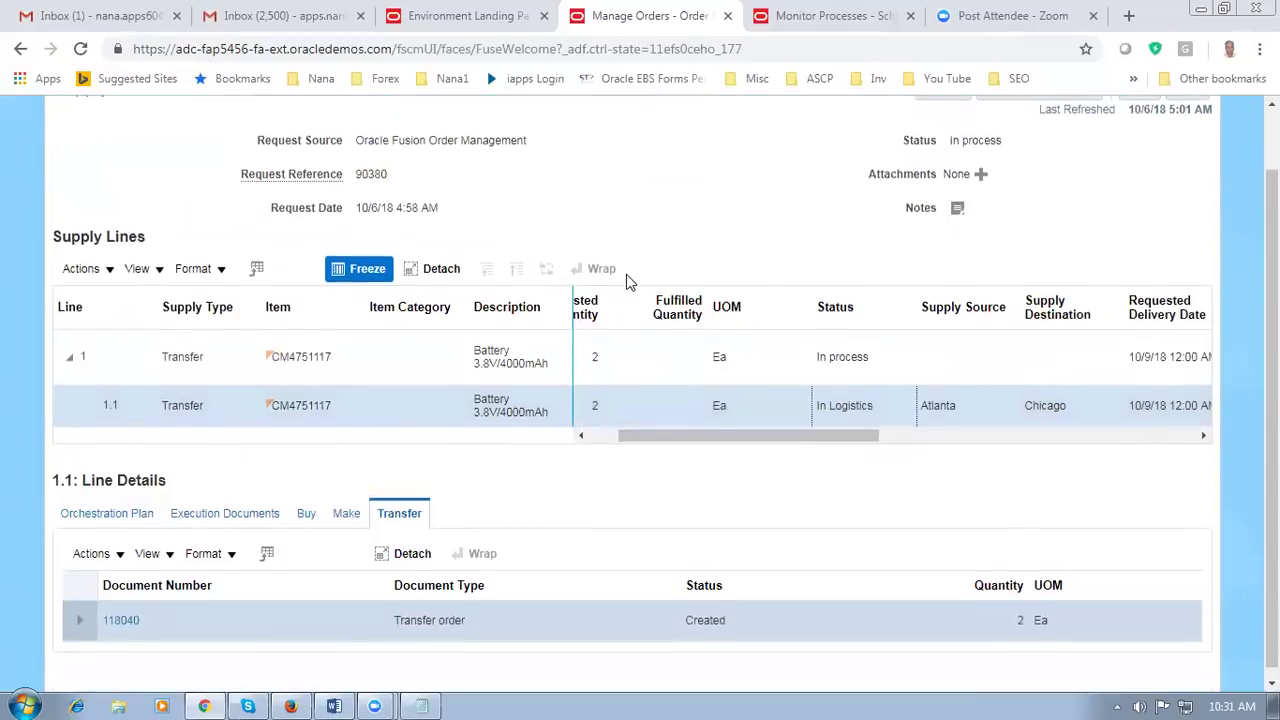
Step: Check line 1.1's orchestration plan, Buy and Make details, then show its Created transfer order 118040
click(96, 513)
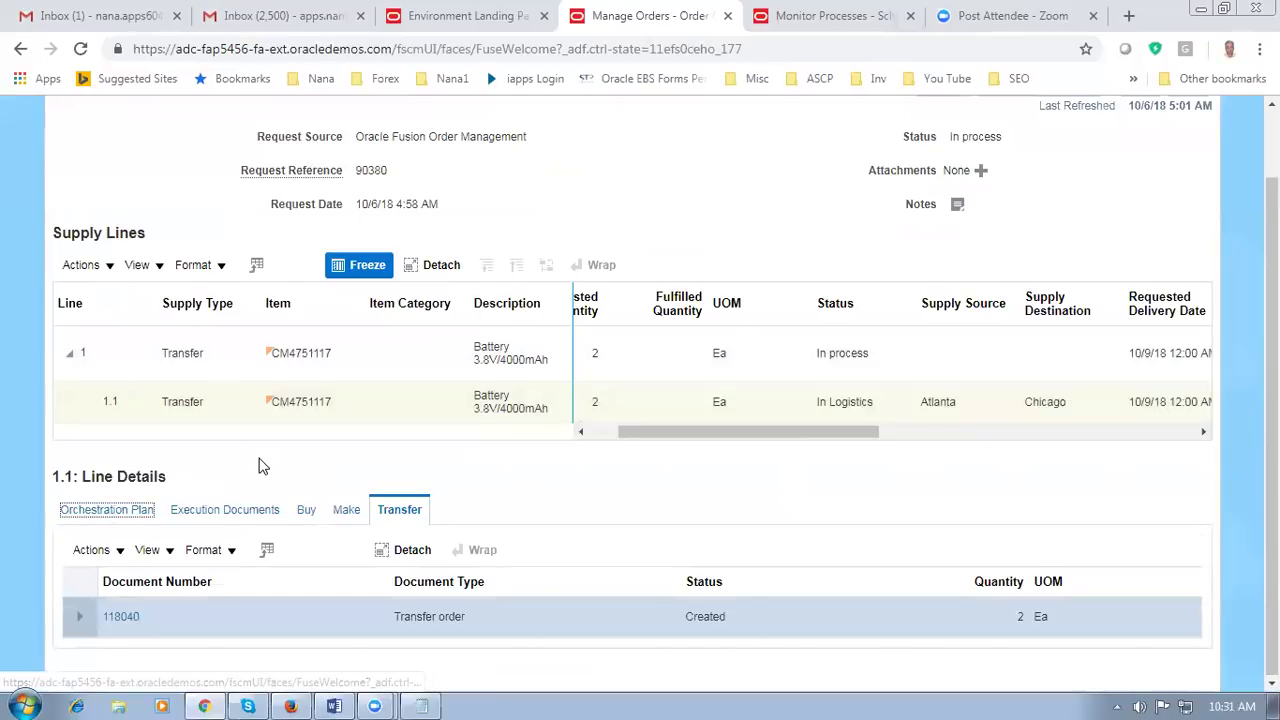
scroll(258, 463, down, 2)
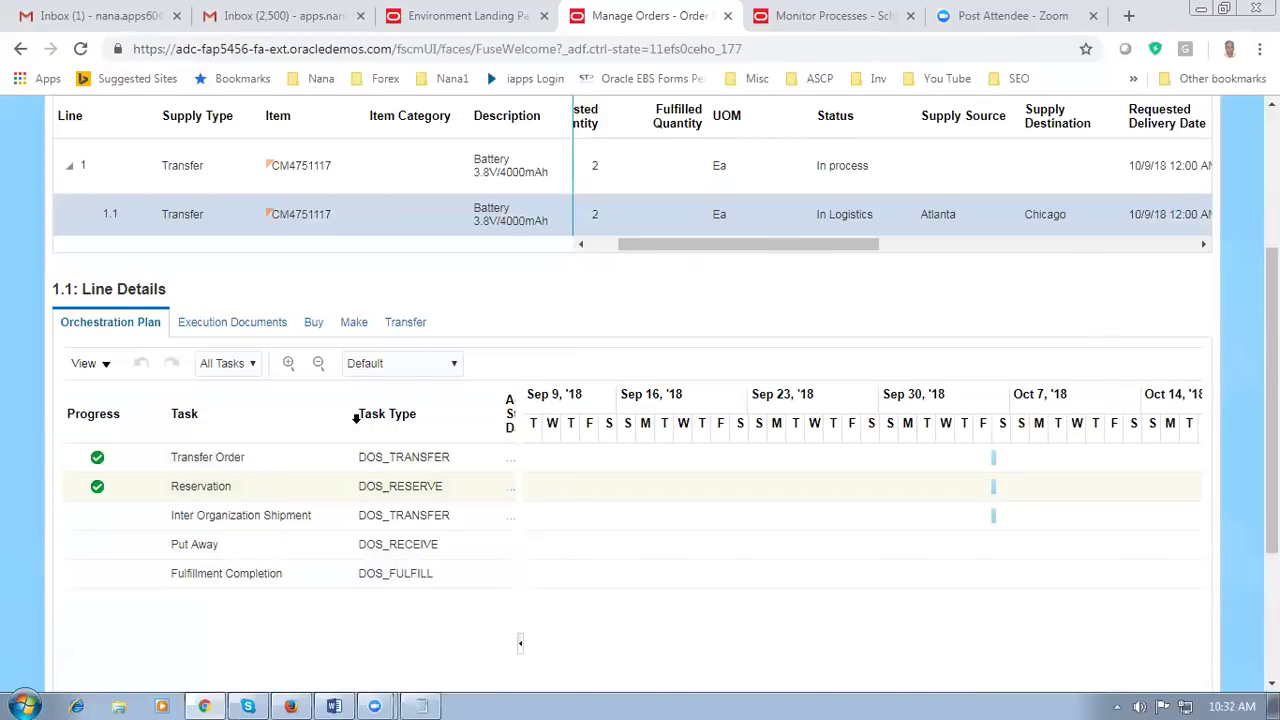
click(313, 328)
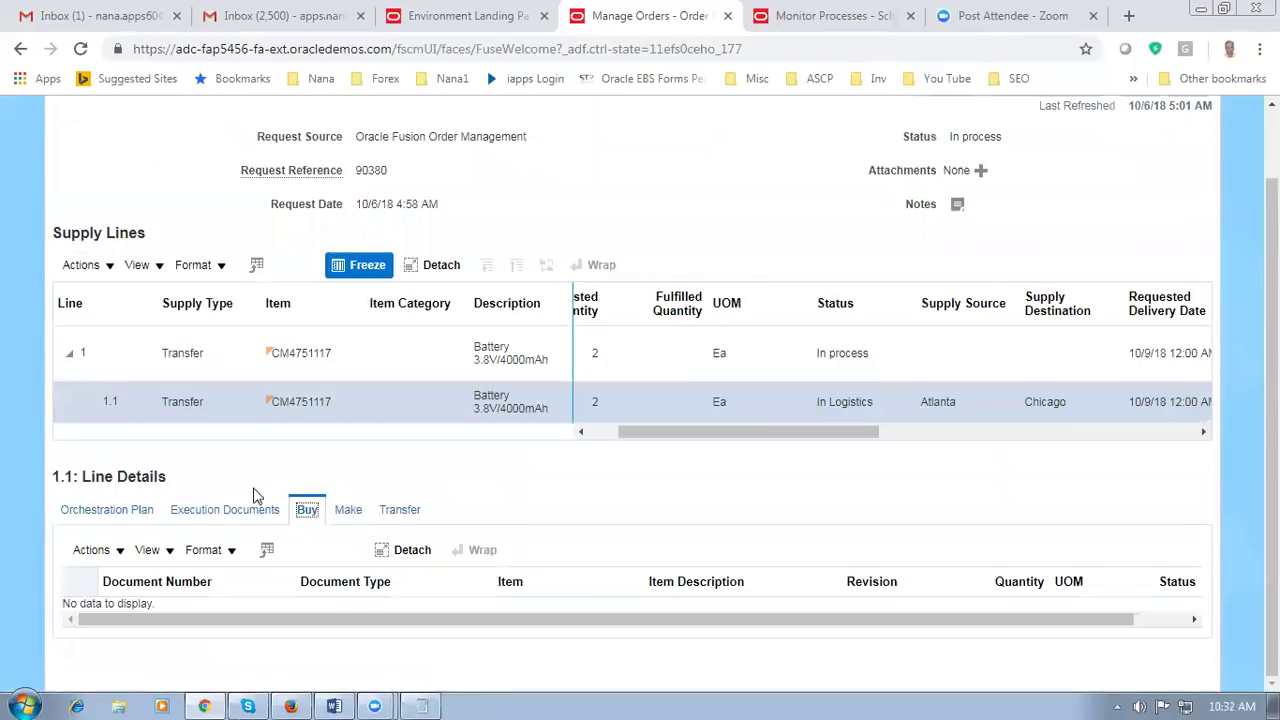
click(350, 512)
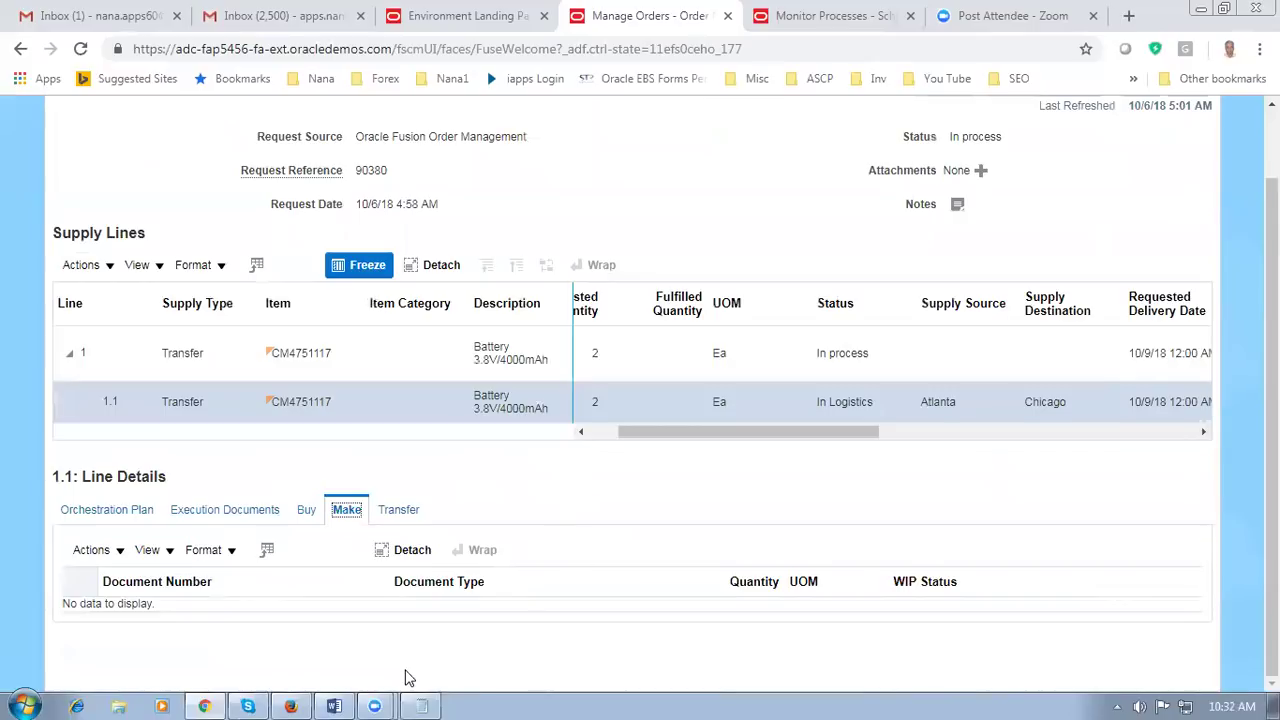
click(398, 512)
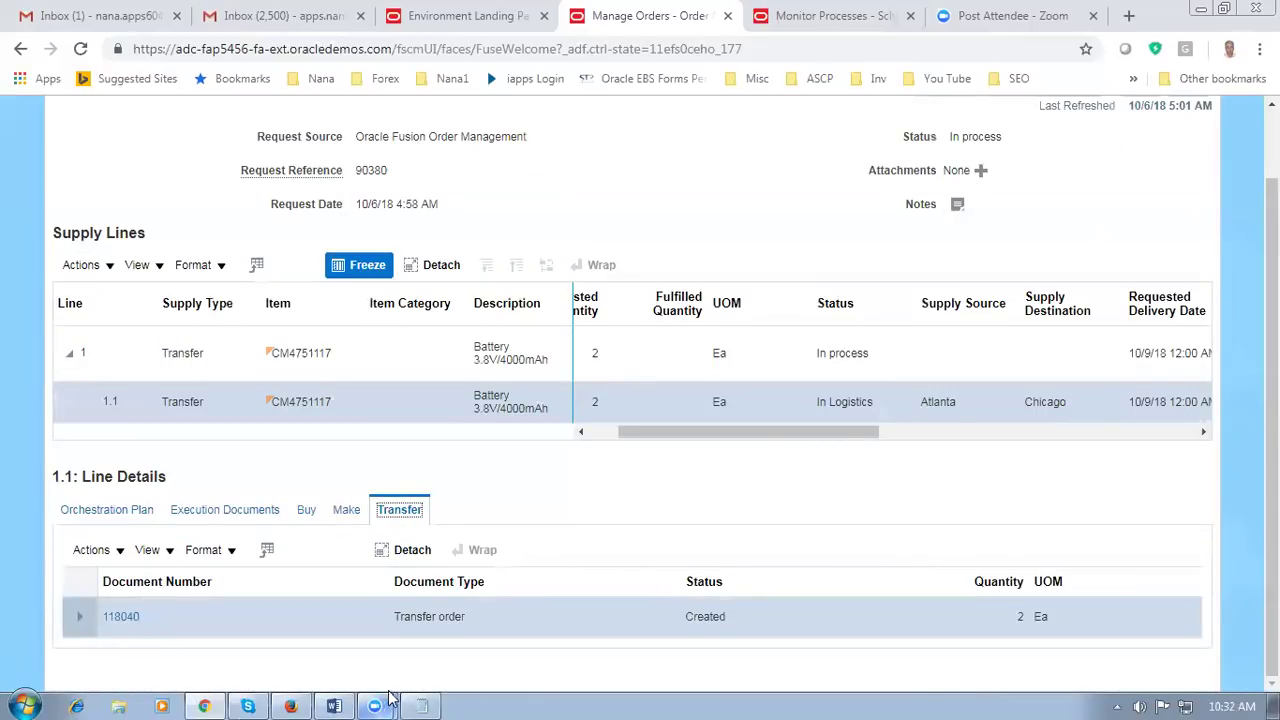
Step: Begin recording the transfer order number on a new line under 90380 in Notepad
click(421, 706)
key(Return)
key(Return)
text(11804)
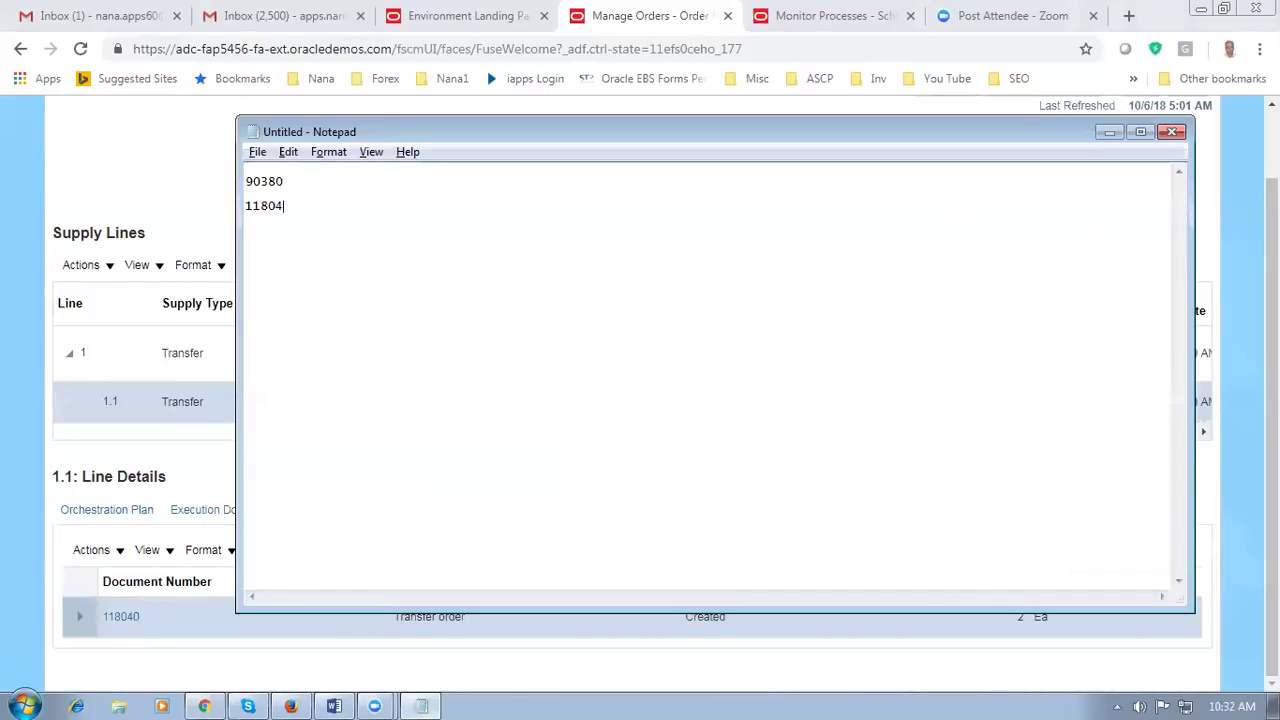
Step: Finish the Notepad entry for transfer order 118040, then revisit the supply order page and Word guide
key(Return)
click(97, 190)
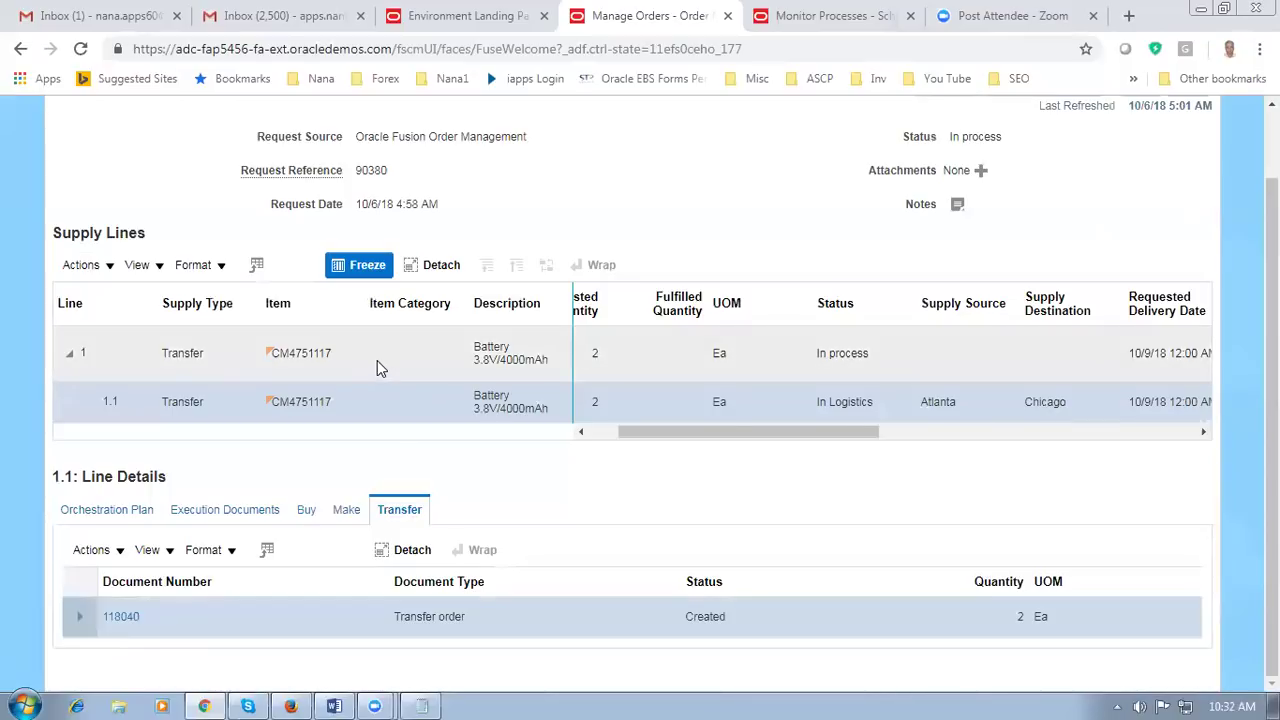
click(334, 706)
Step: Read through the guide's fulfillment types, hyperlink and In Logistics passages
drag(330, 418, 358, 504)
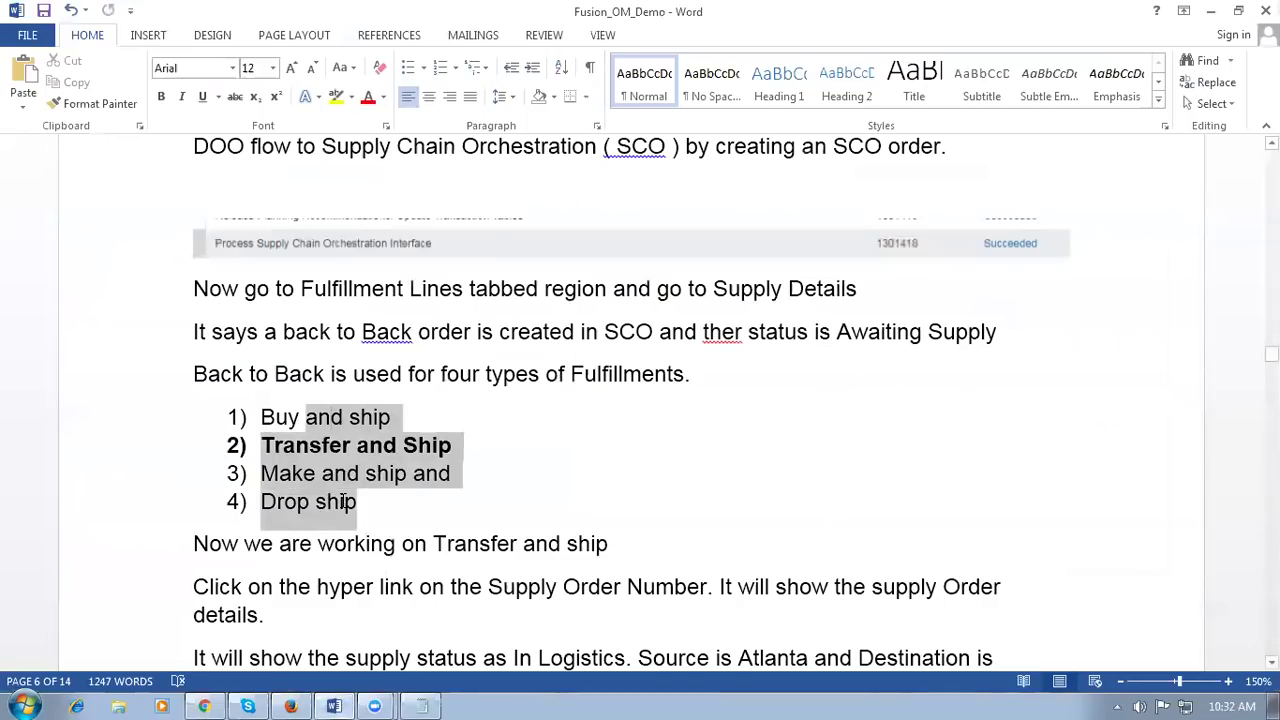
click(656, 515)
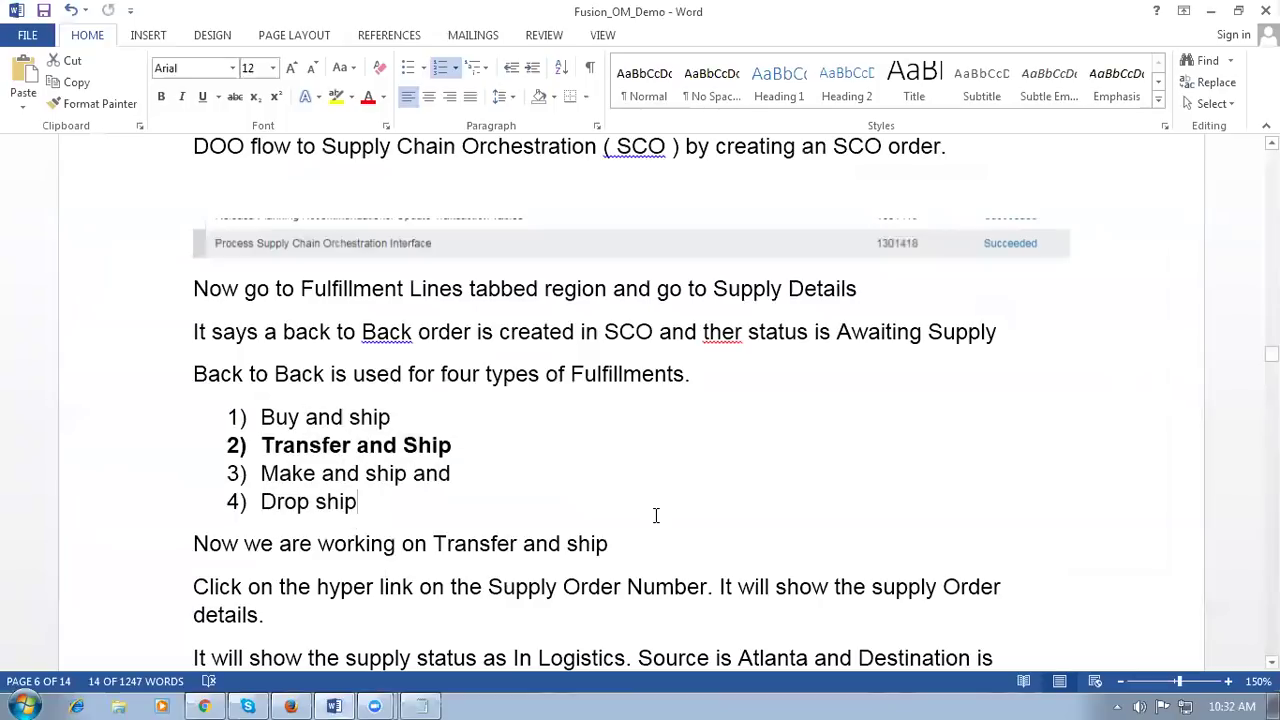
scroll(654, 517, down, 3)
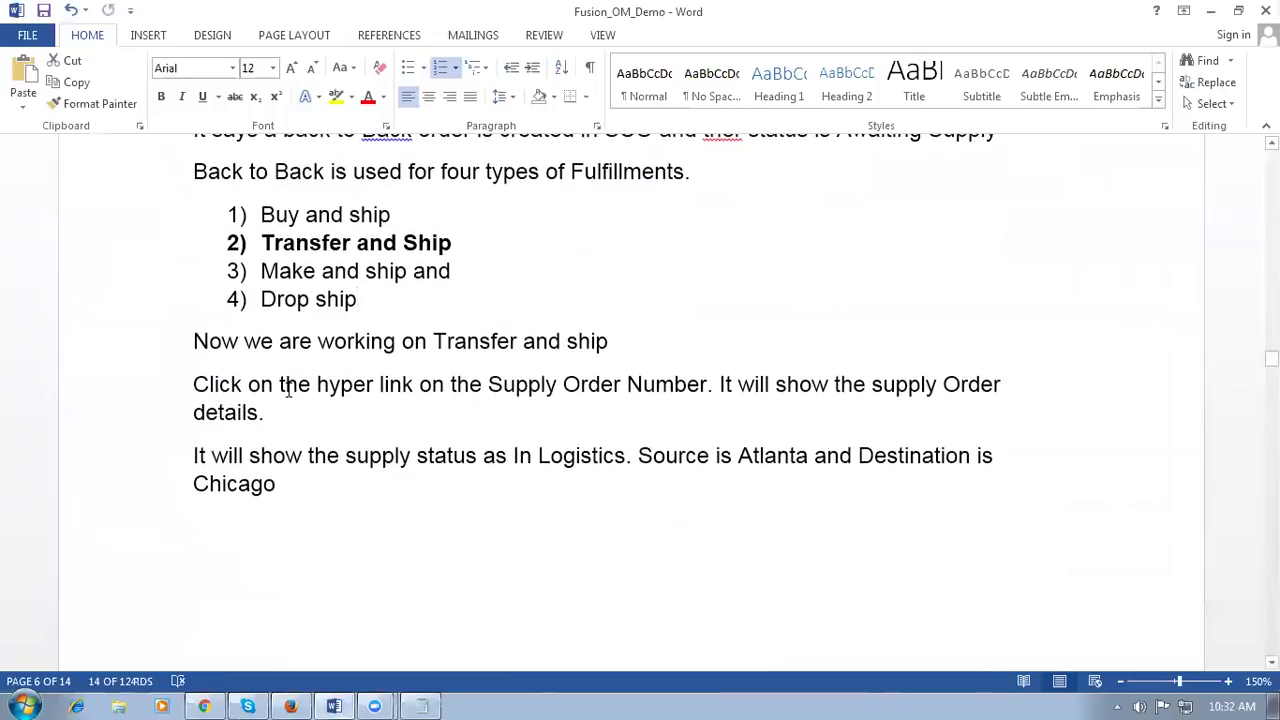
drag(288, 391, 452, 391)
click(795, 440)
click(308, 462)
drag(514, 457, 626, 460)
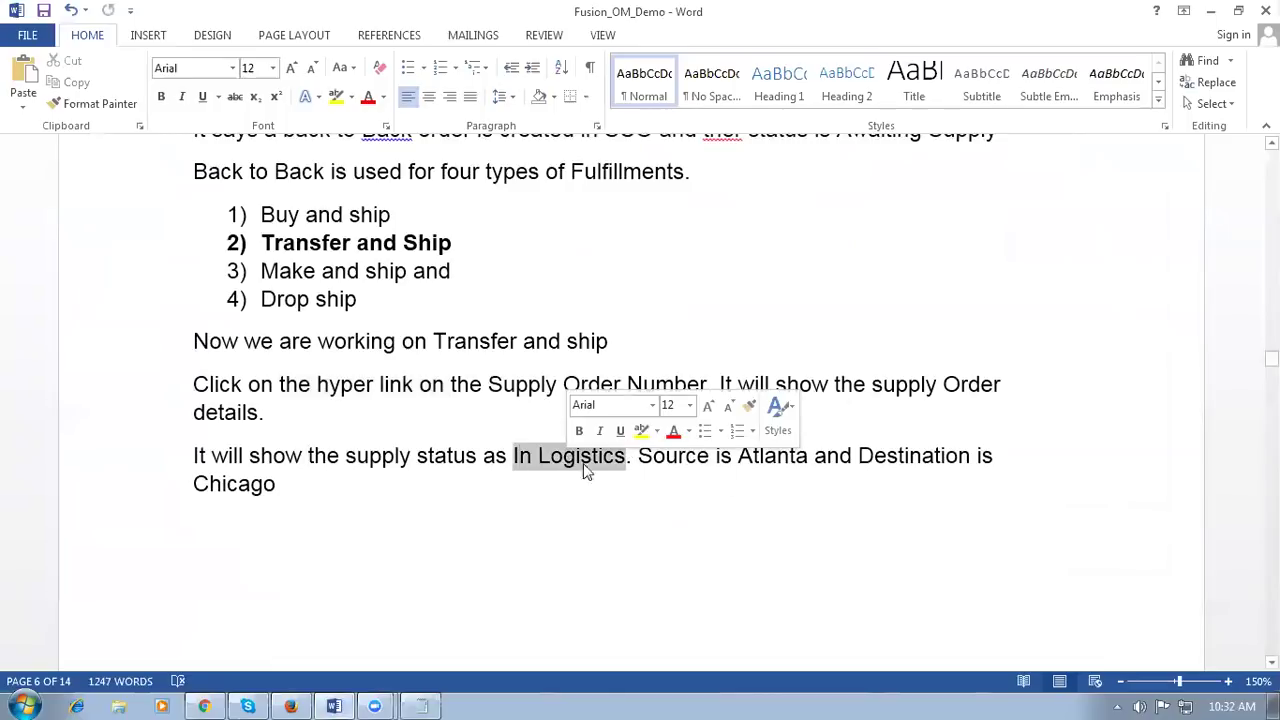
click(957, 460)
click(313, 493)
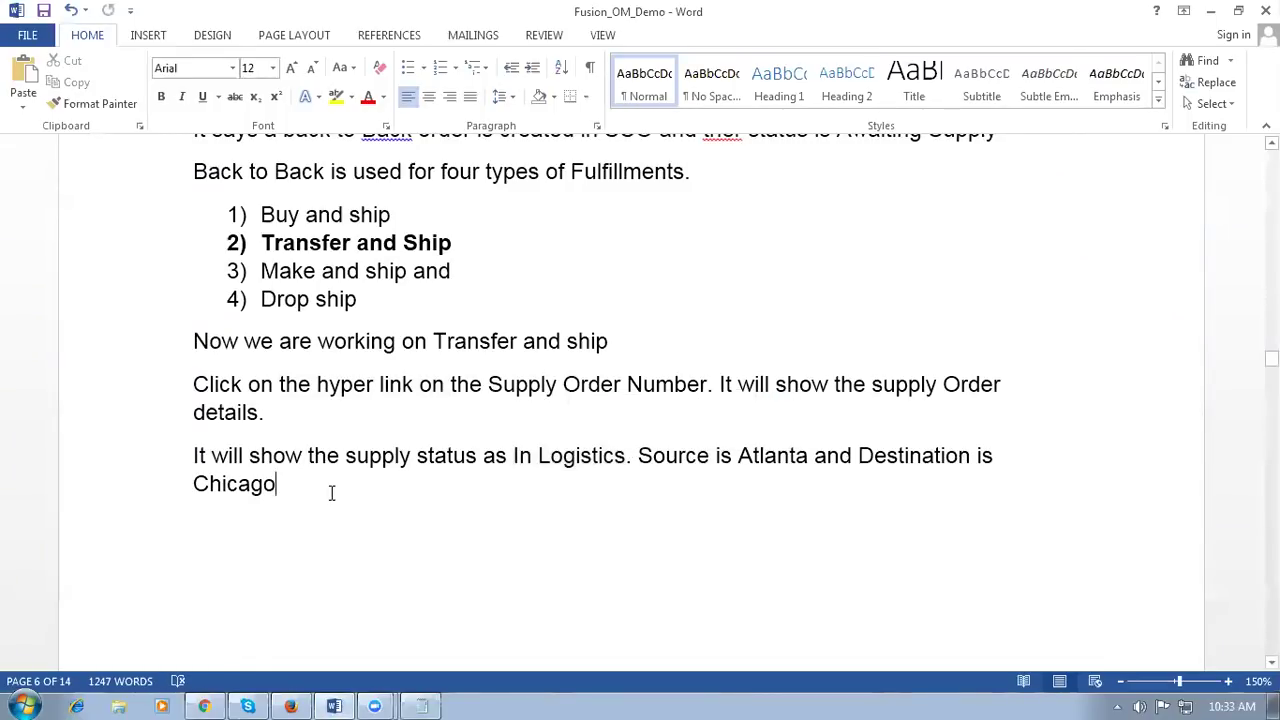
Step: Scroll to the guide's next step about Inventory, then return to the supply order page
scroll(331, 492, down, 8)
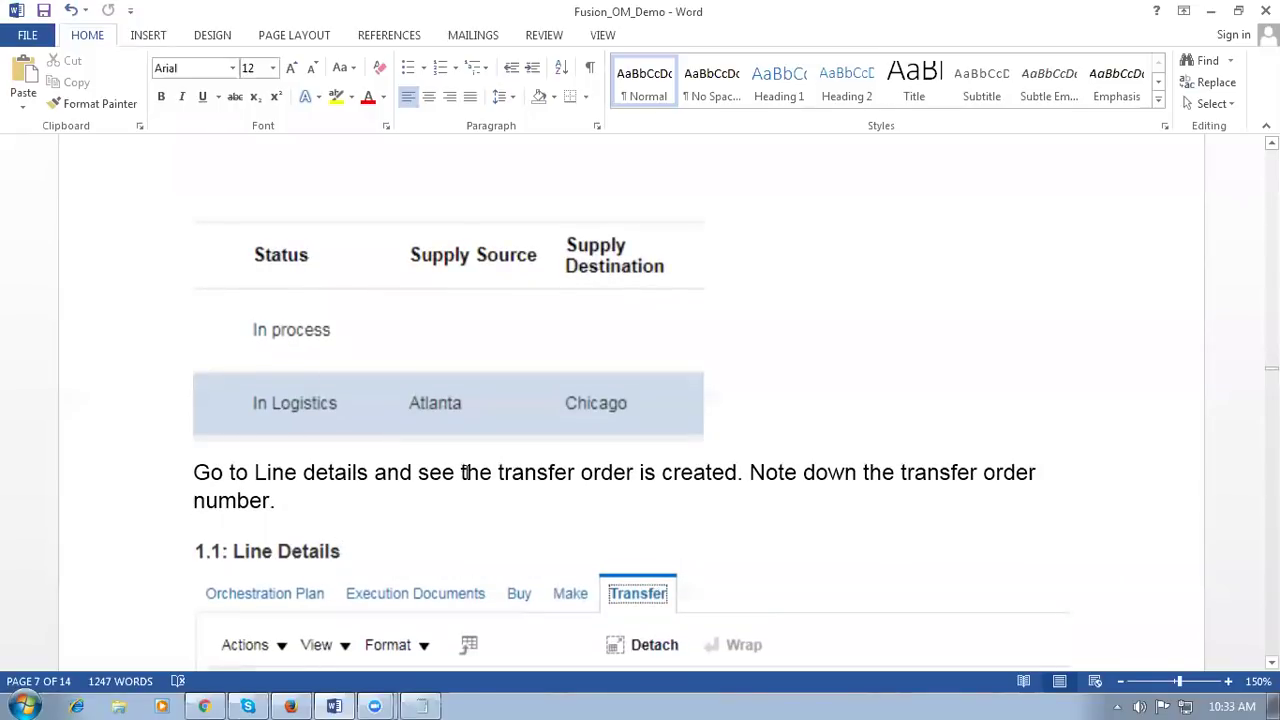
click(292, 501)
scroll(295, 500, down, 3)
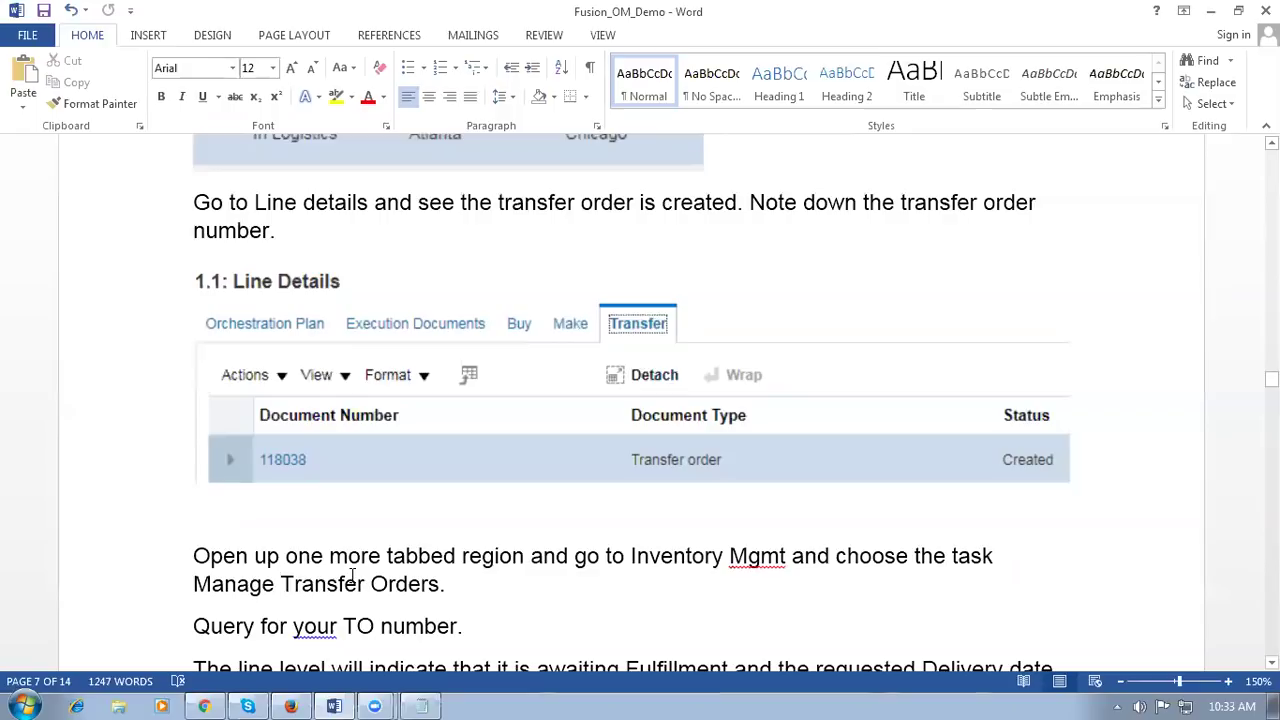
drag(672, 557, 729, 562)
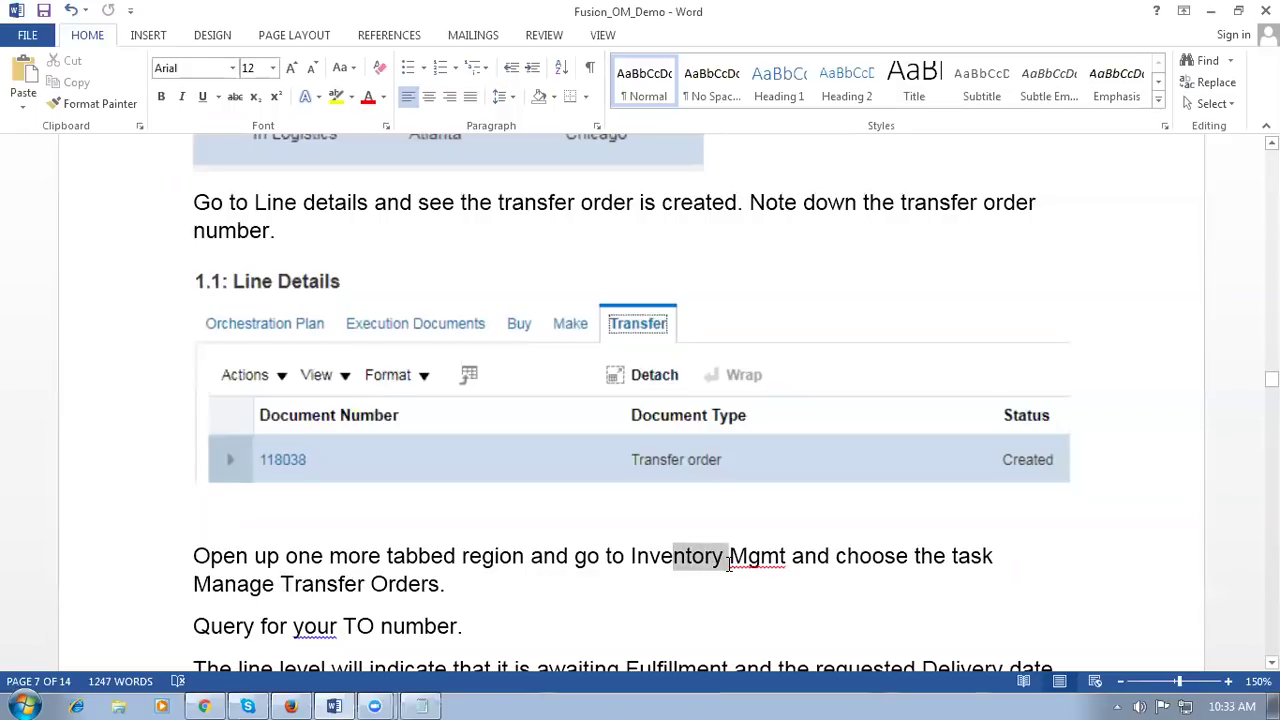
key(alt+Tab)
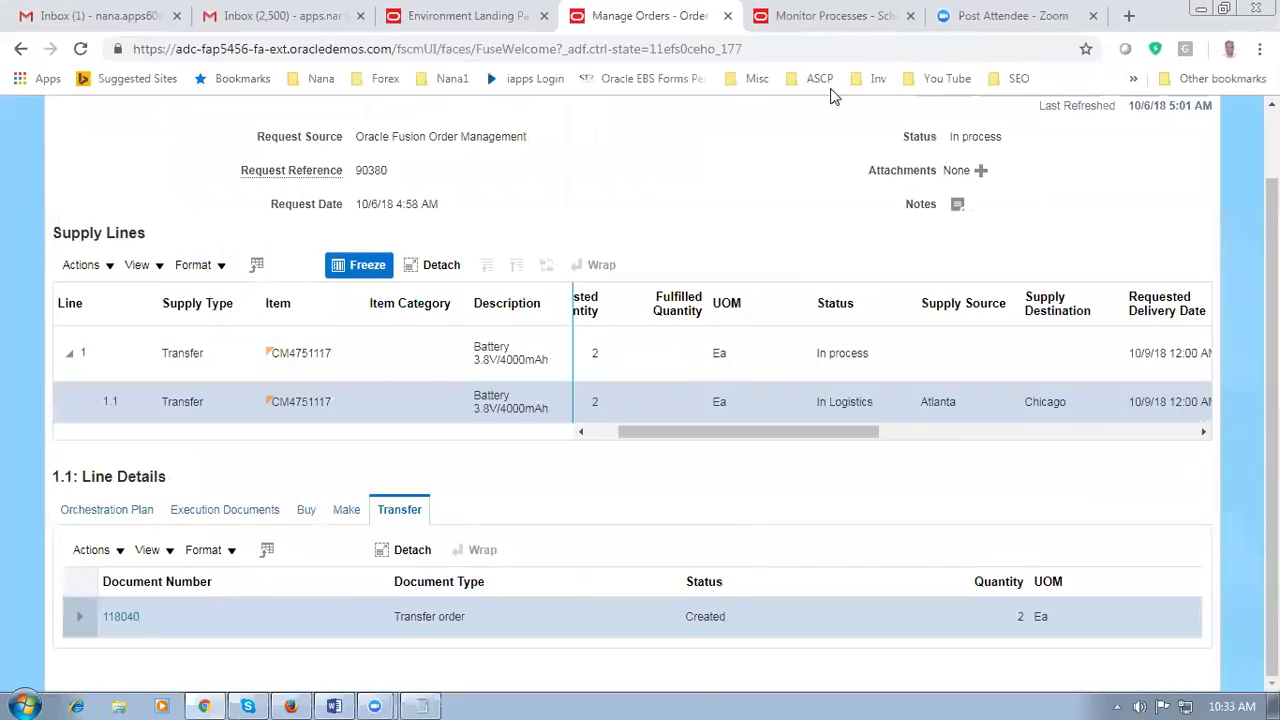
Step: Duplicate the Scheduled Processes browser tab and reload the copy
click(830, 17)
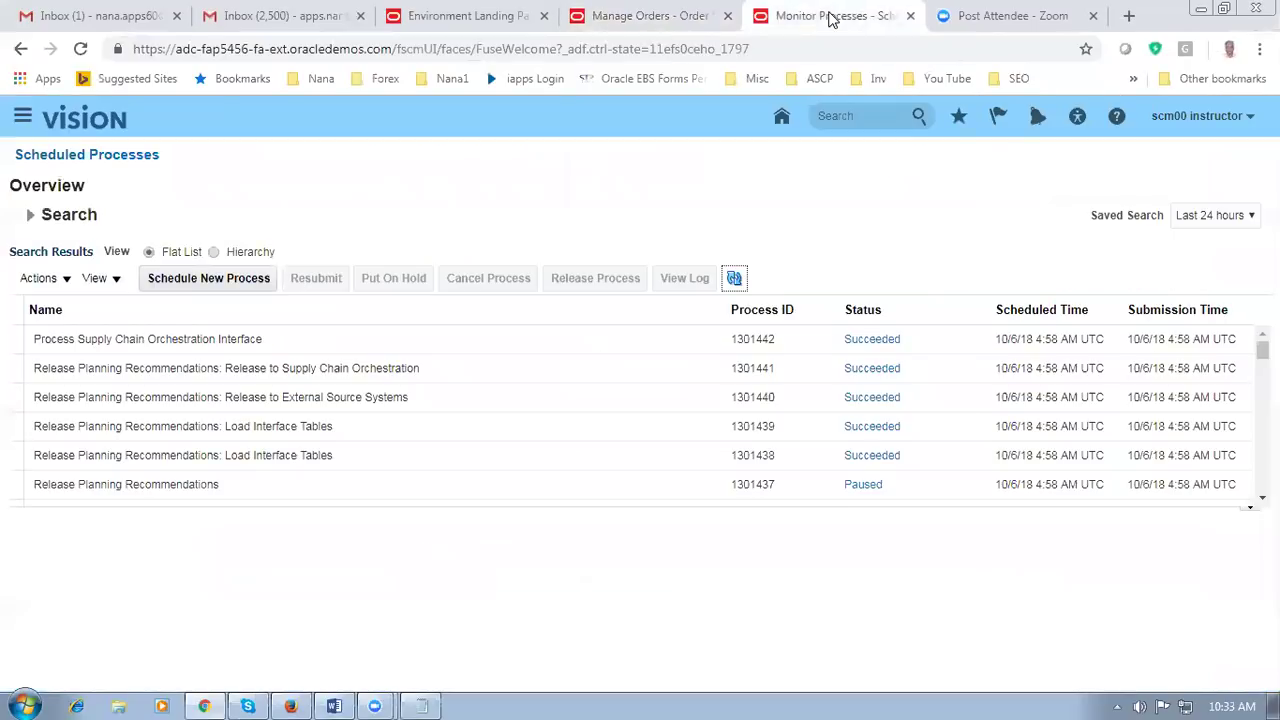
right_click(829, 20)
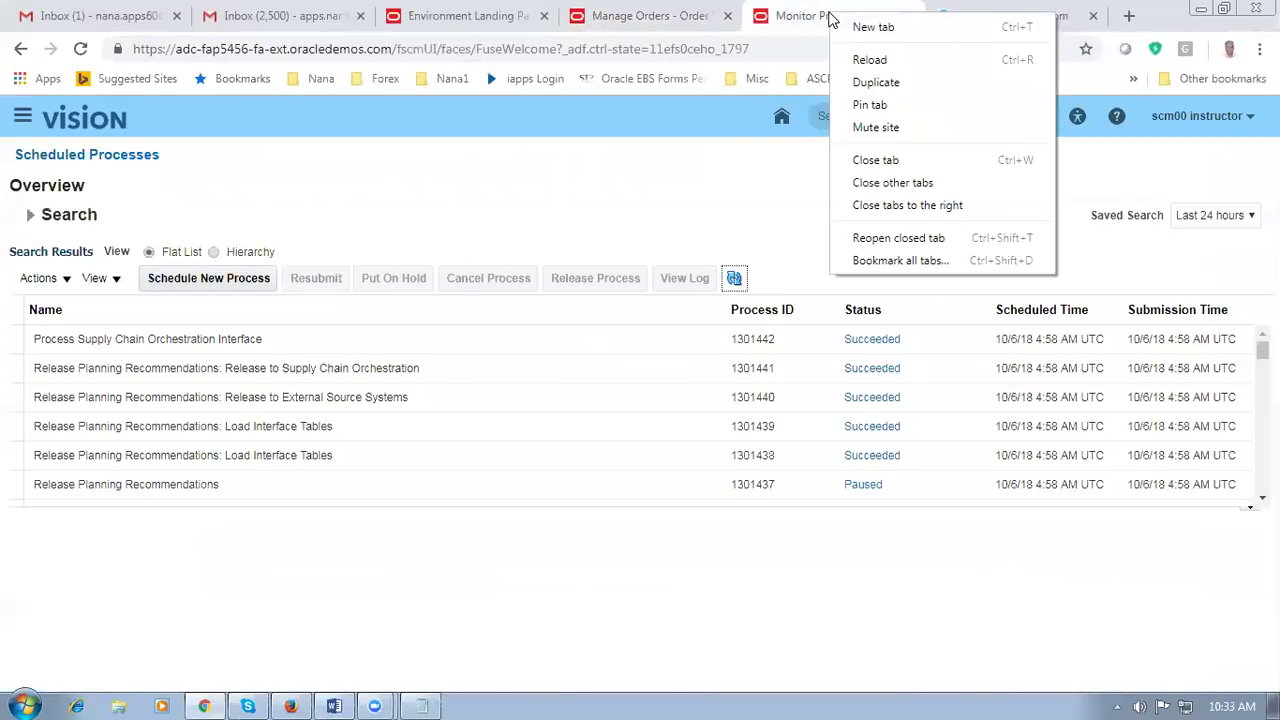
click(868, 83)
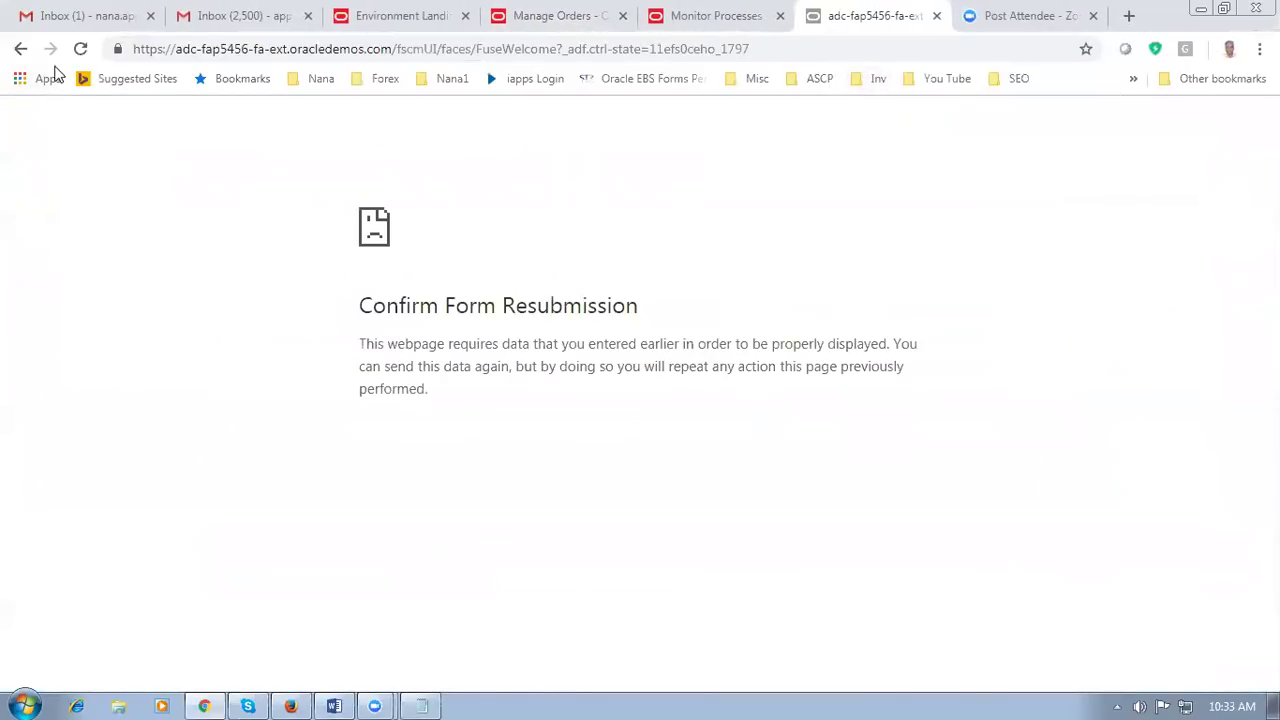
click(80, 49)
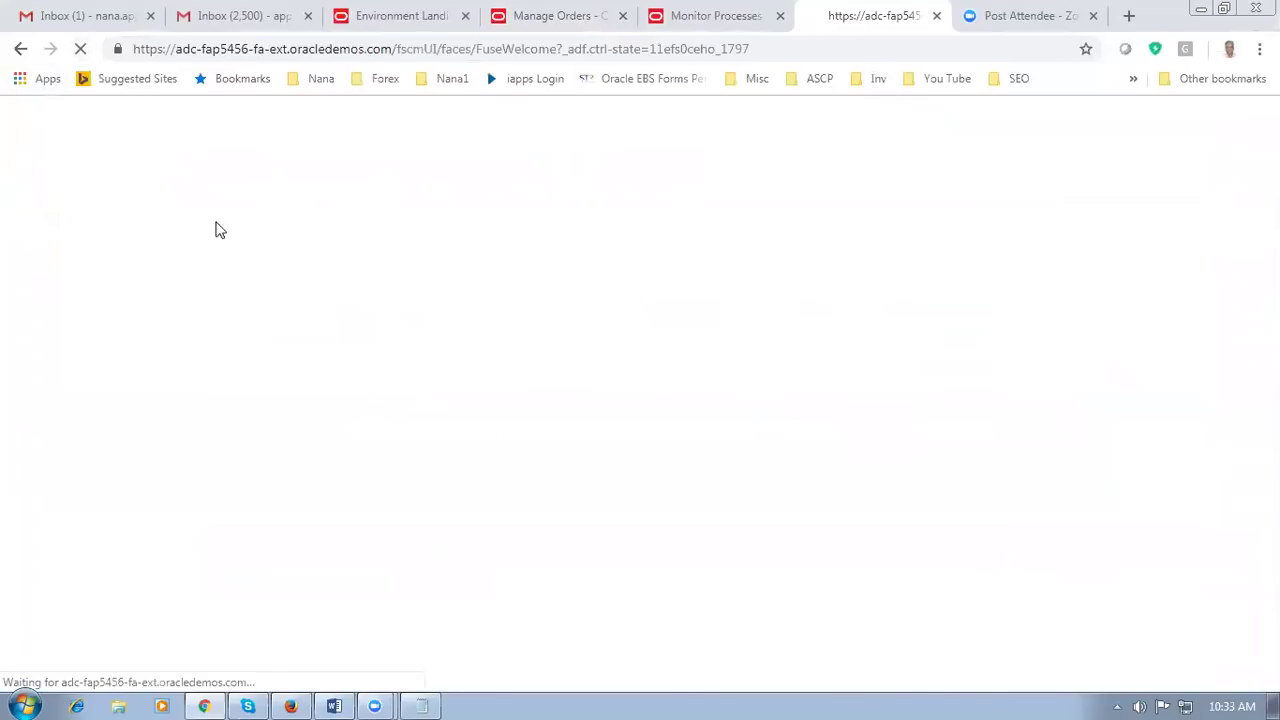
Step: Open the Inventory Management work area from the Oracle welcome page, then return to Word
click(64, 15)
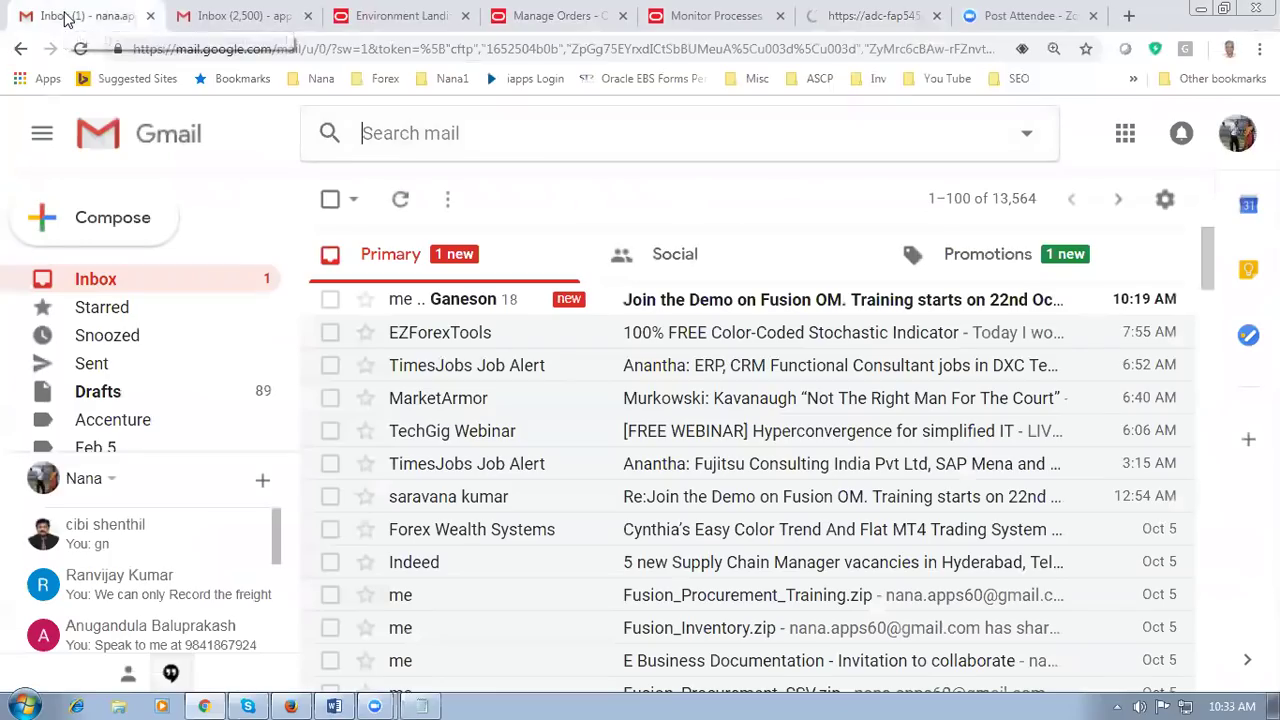
click(855, 18)
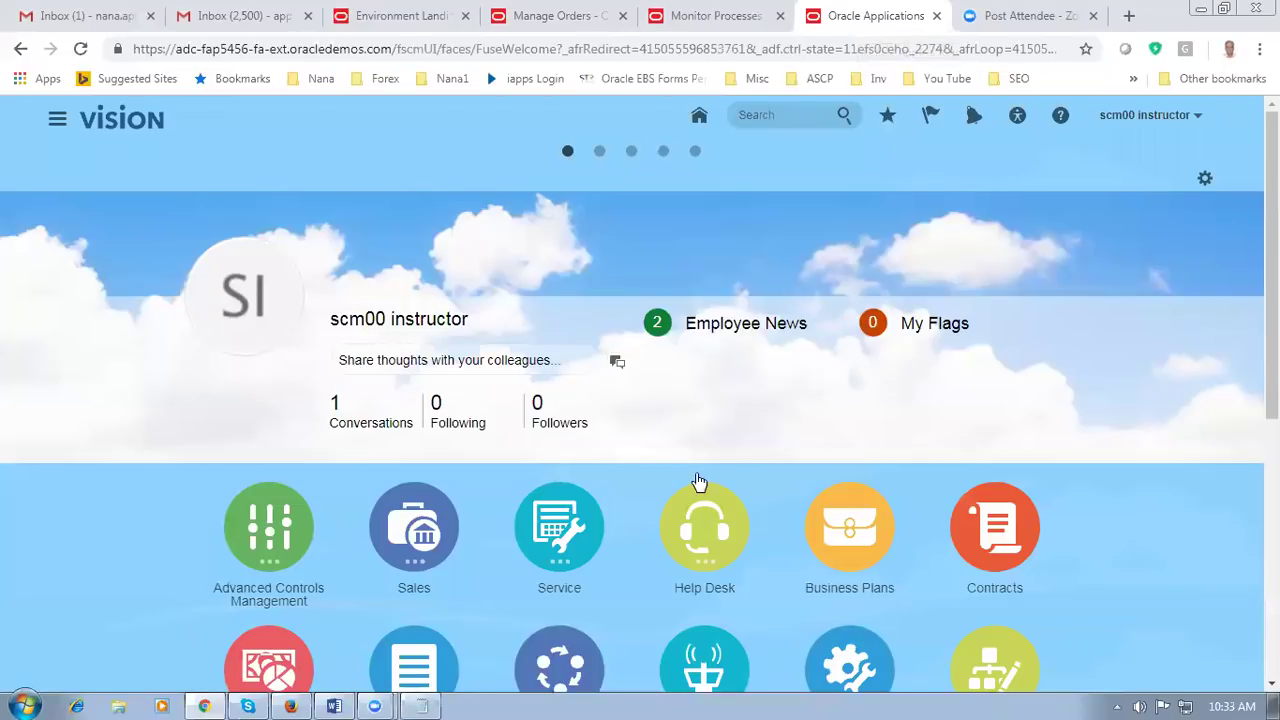
scroll(705, 481, down, 2)
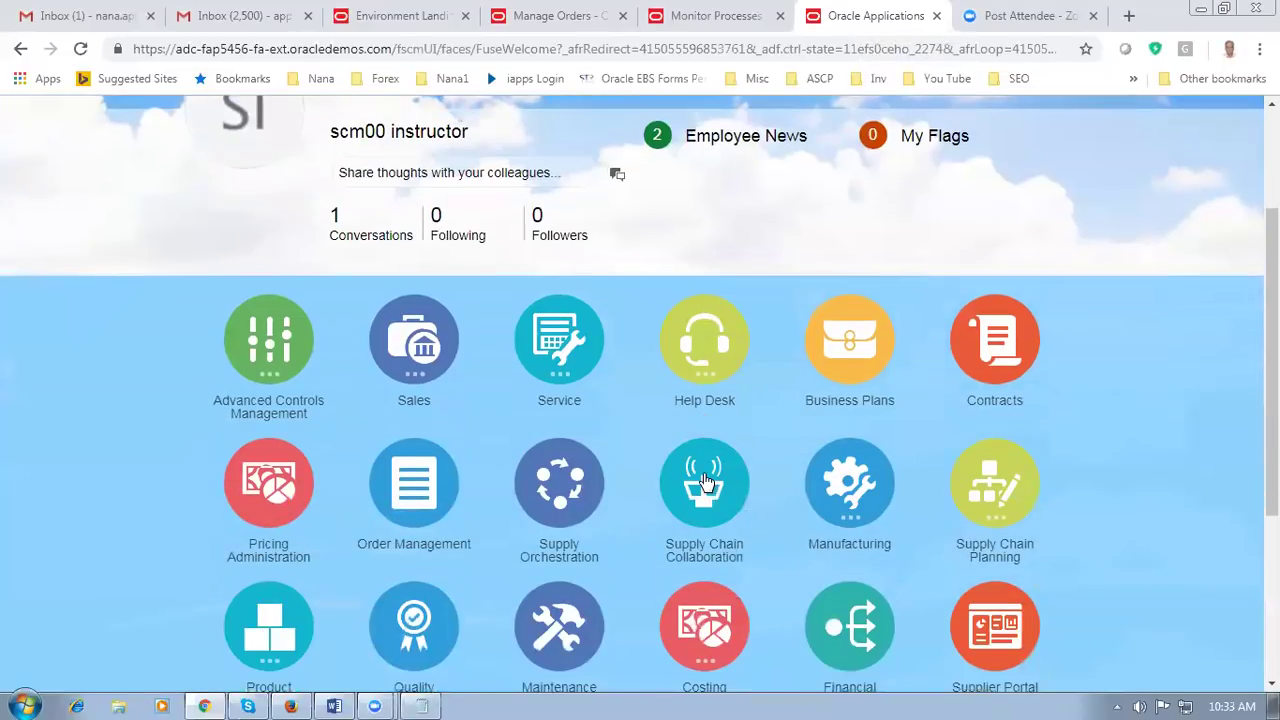
scroll(705, 481, down, 2)
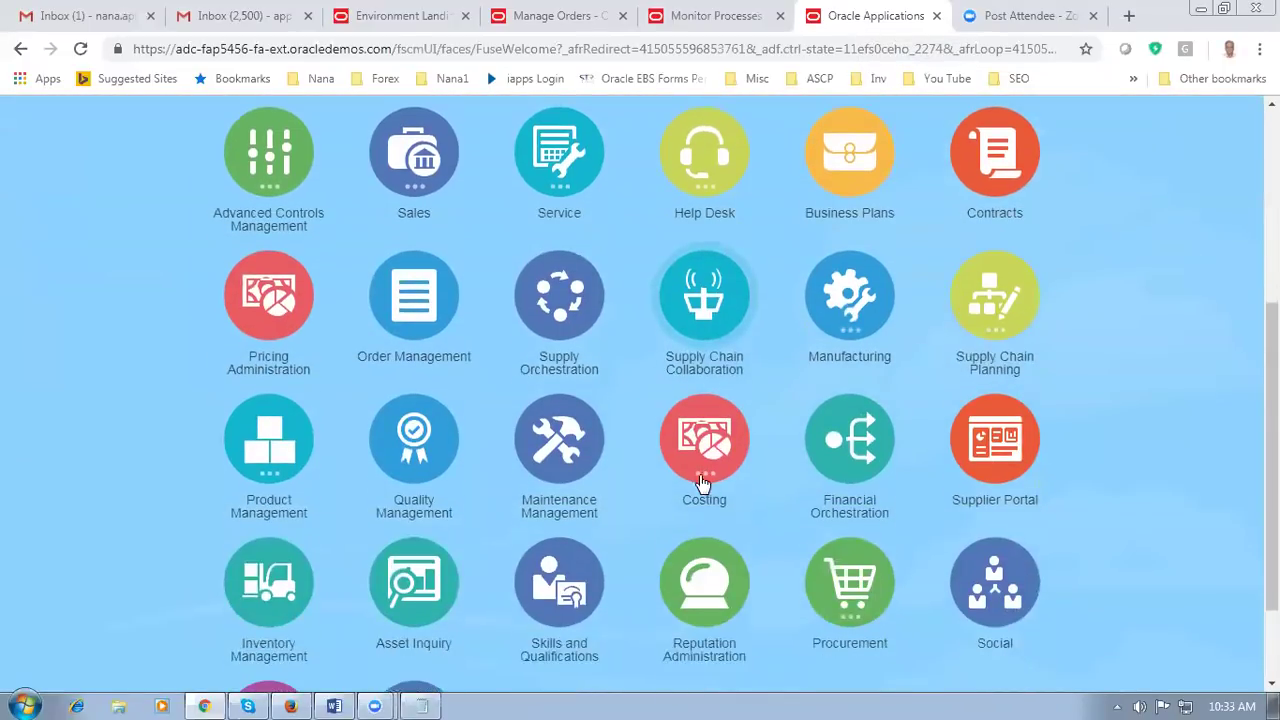
click(270, 588)
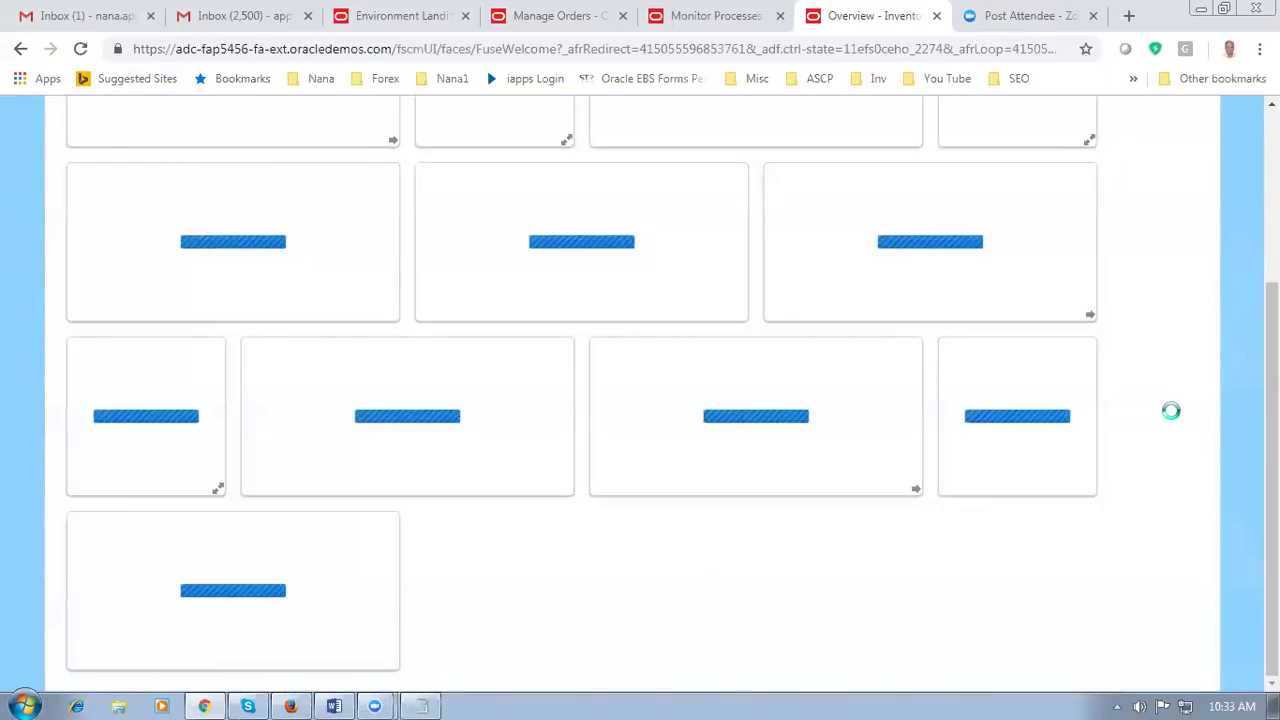
key(alt+Tab)
Step: Reread the Word notes on the line status and highlight the Manage Transfer Orders task name before returning to the dashboard
click(552, 582)
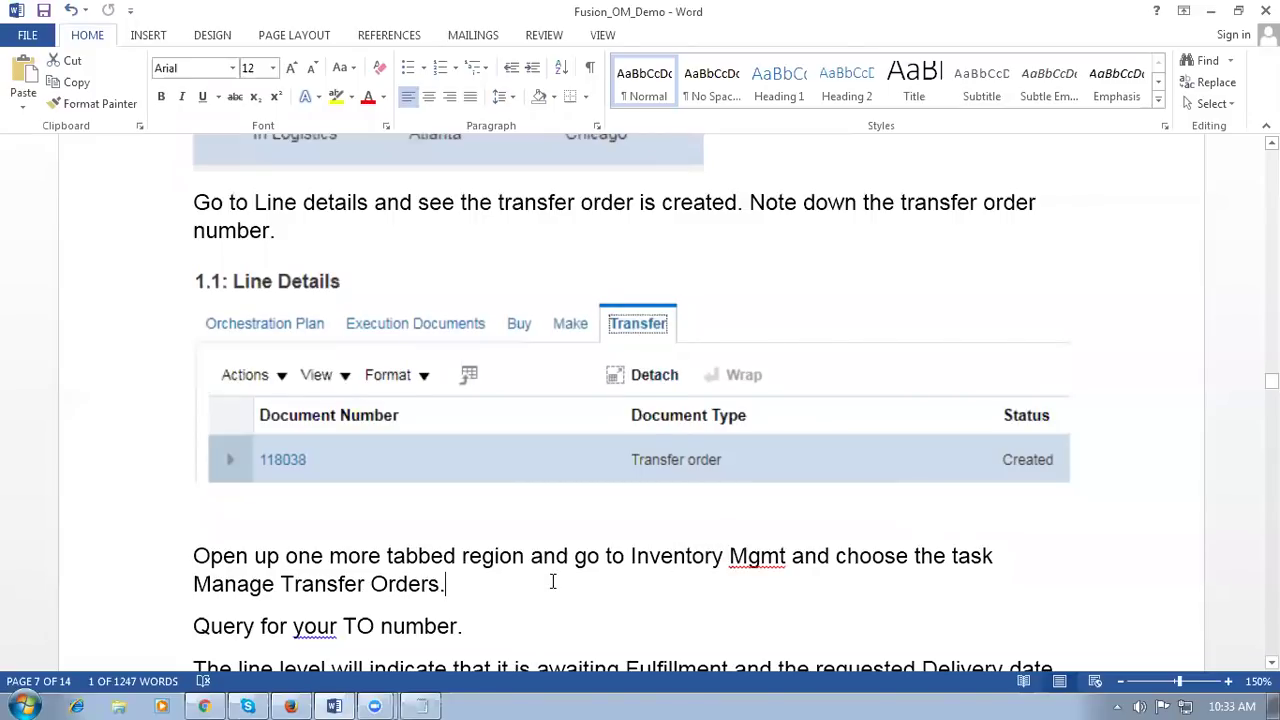
scroll(551, 584, down, 2)
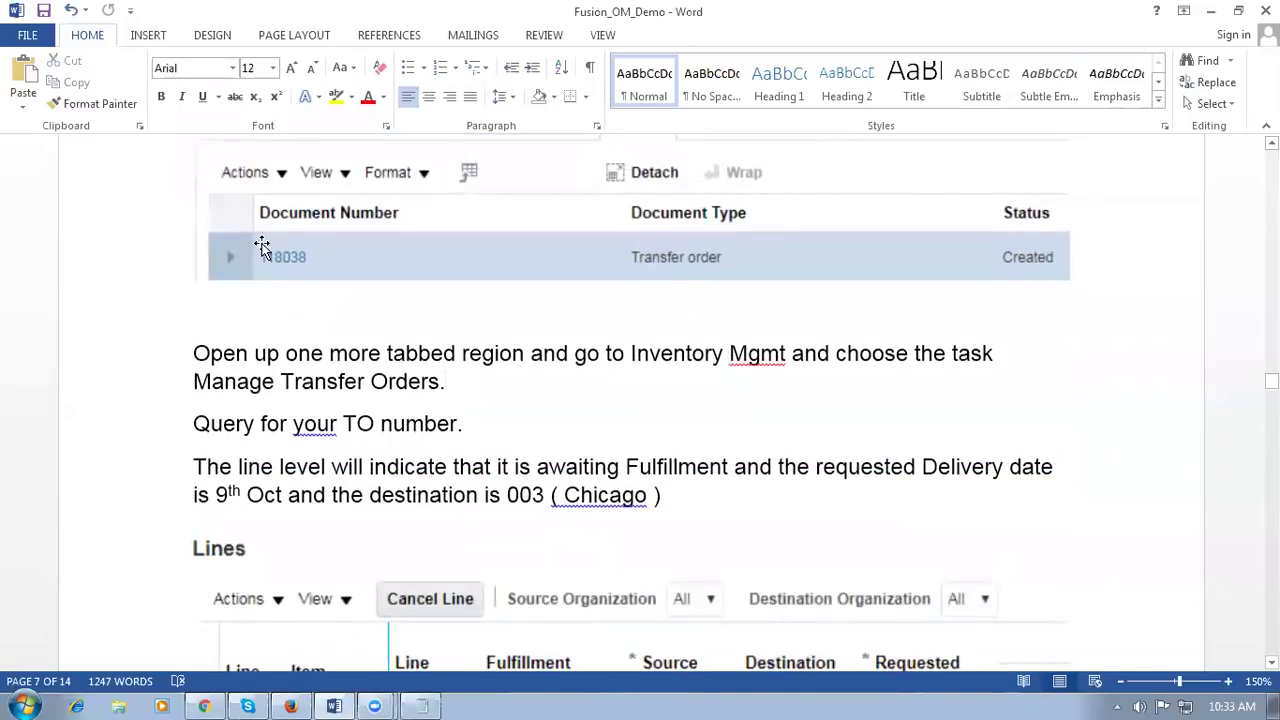
click(394, 494)
drag(420, 467, 454, 502)
scroll(454, 503, down, 4)
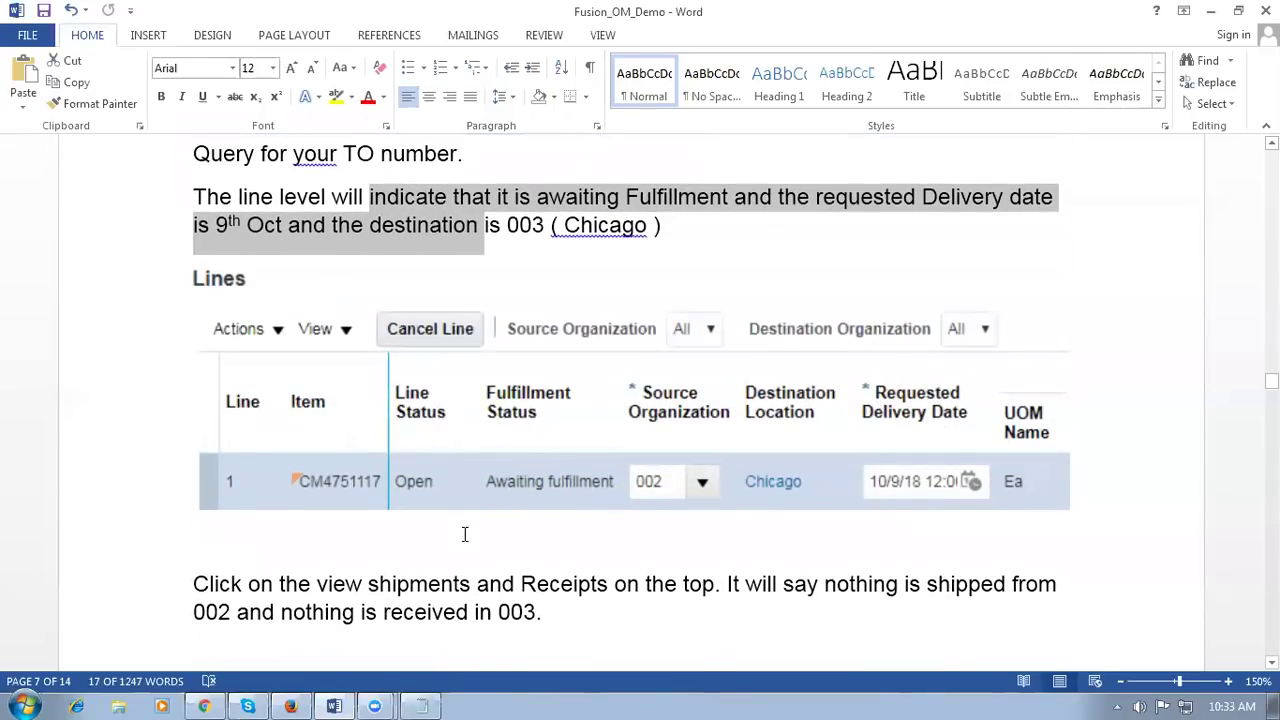
scroll(557, 290, up, 1)
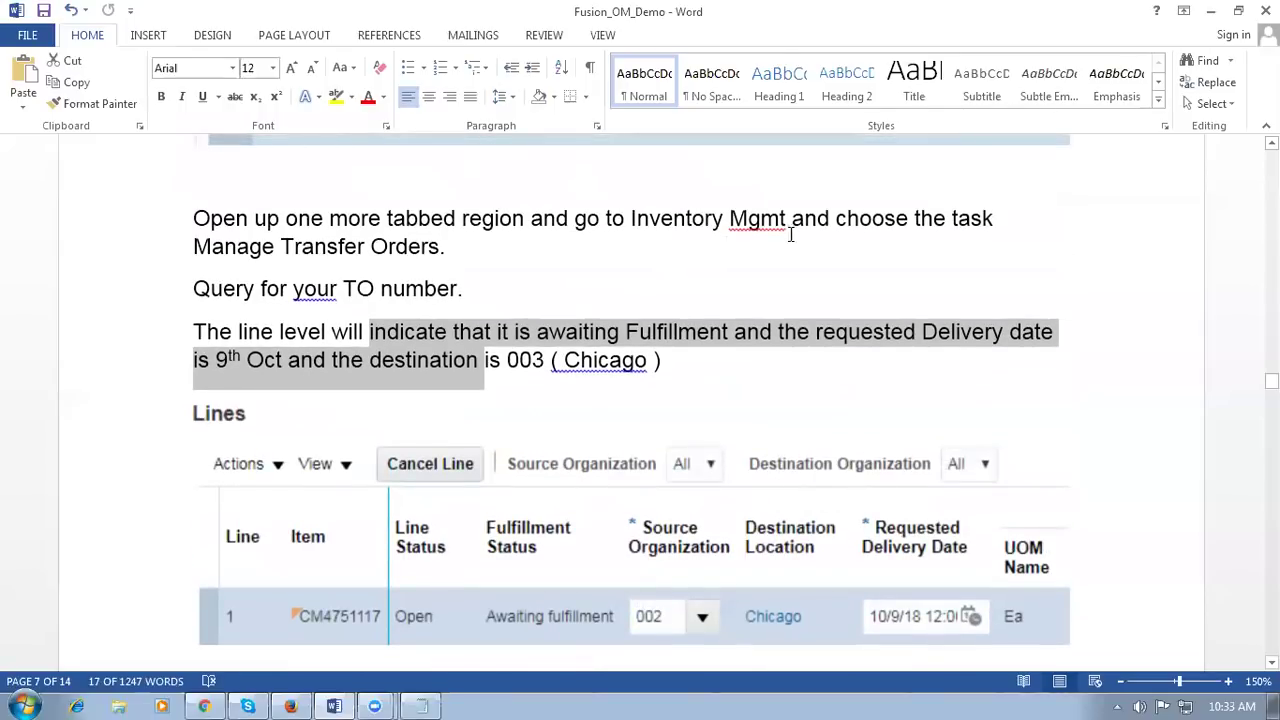
drag(196, 248, 439, 250)
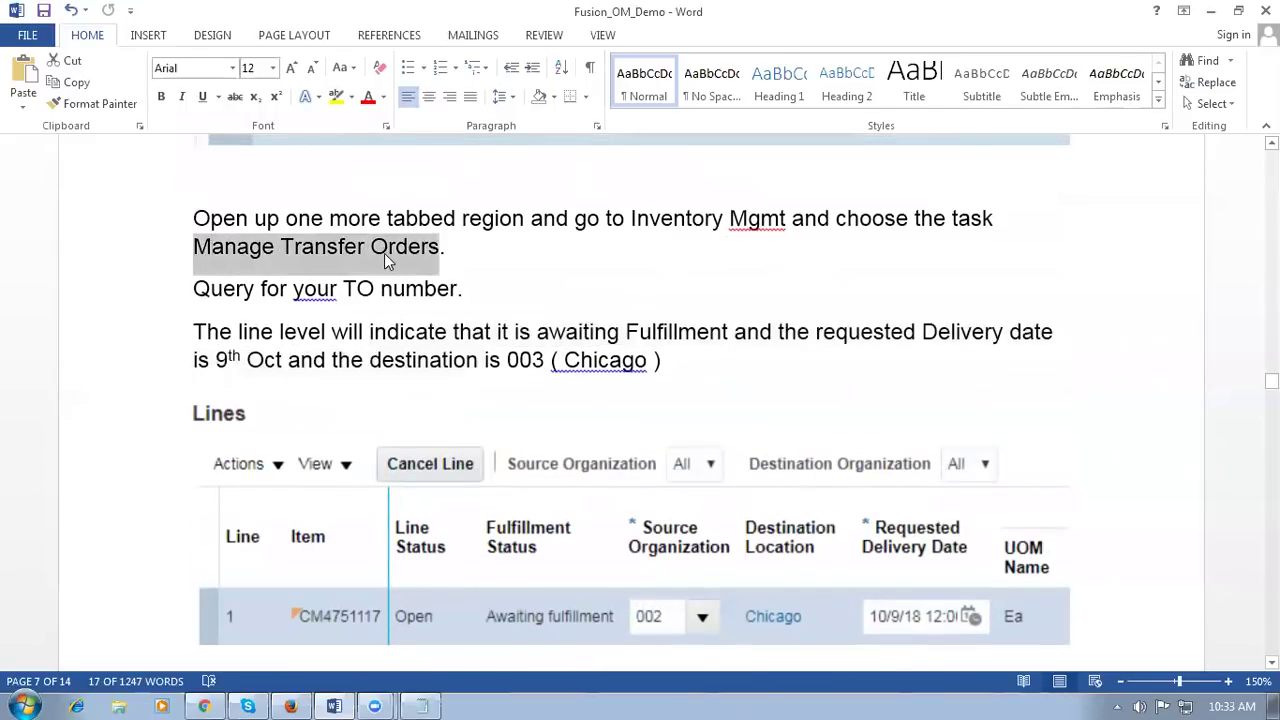
key(alt+Tab)
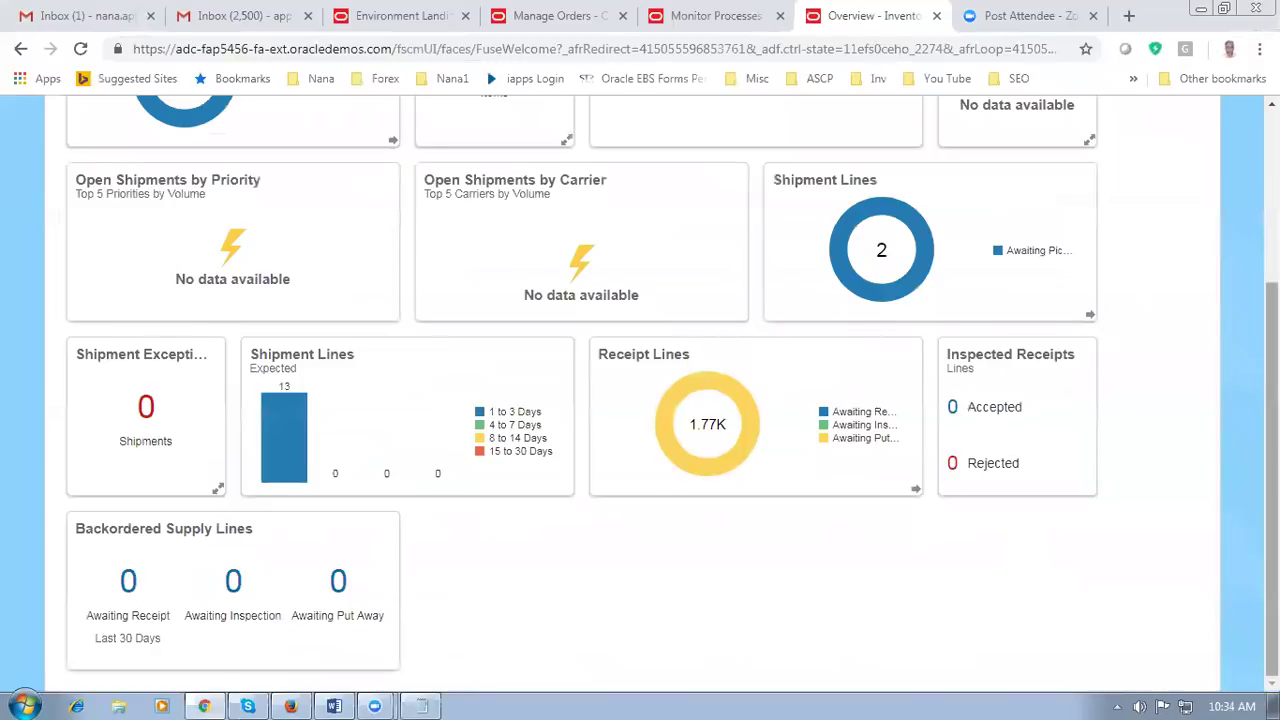
Step: Zoom the dashboard to 90% and open Manage Transfer Orders from the Inventory task list
scroll(1117, 357, up, 3)
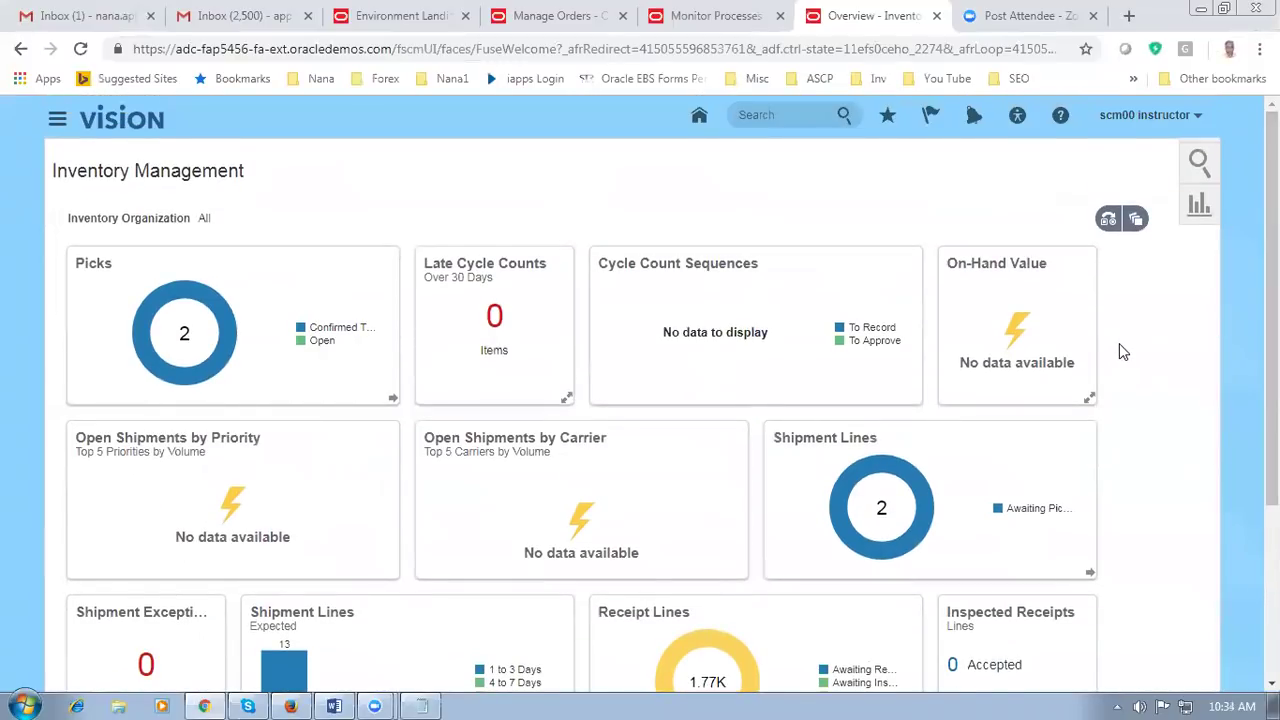
key(ctrl+minus)
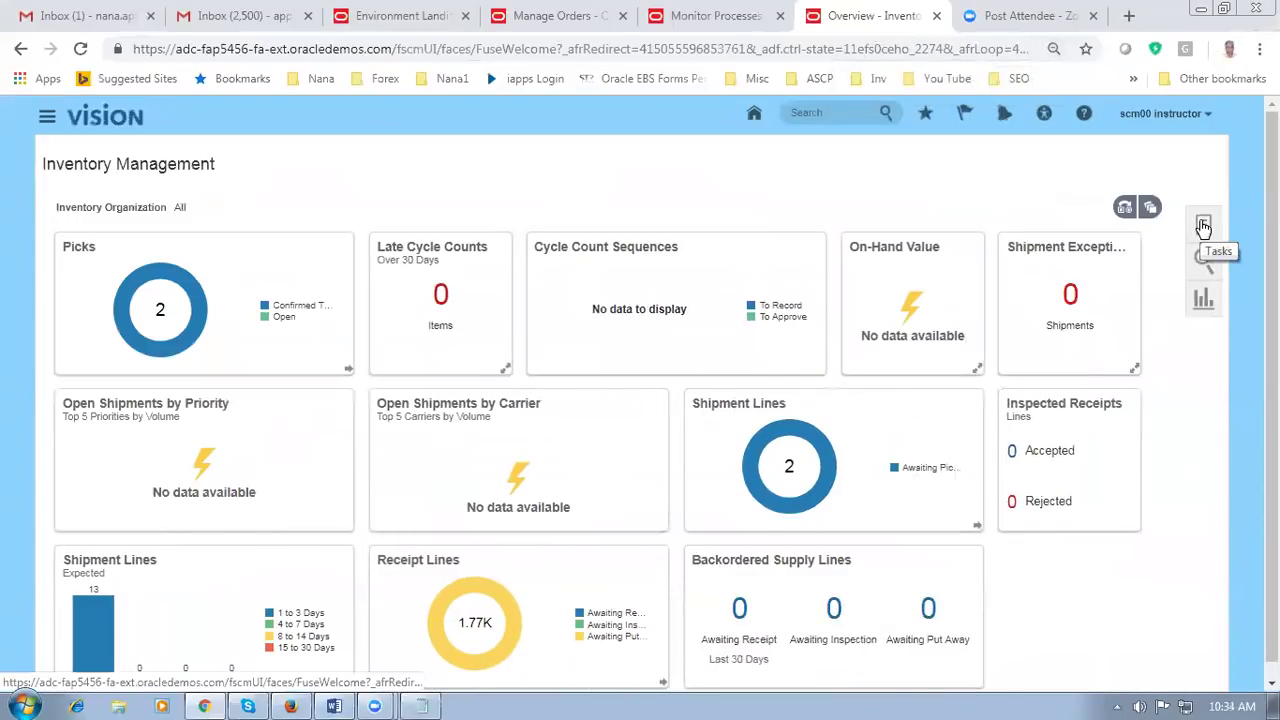
click(1203, 225)
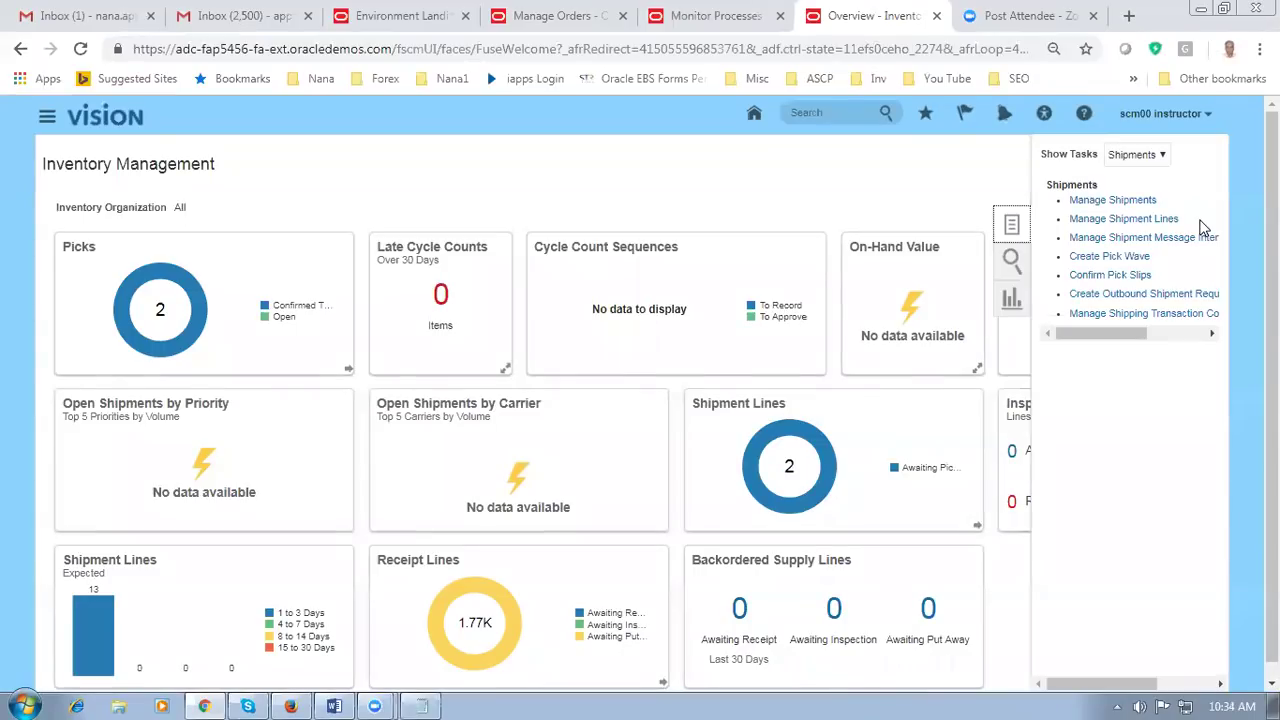
click(1136, 156)
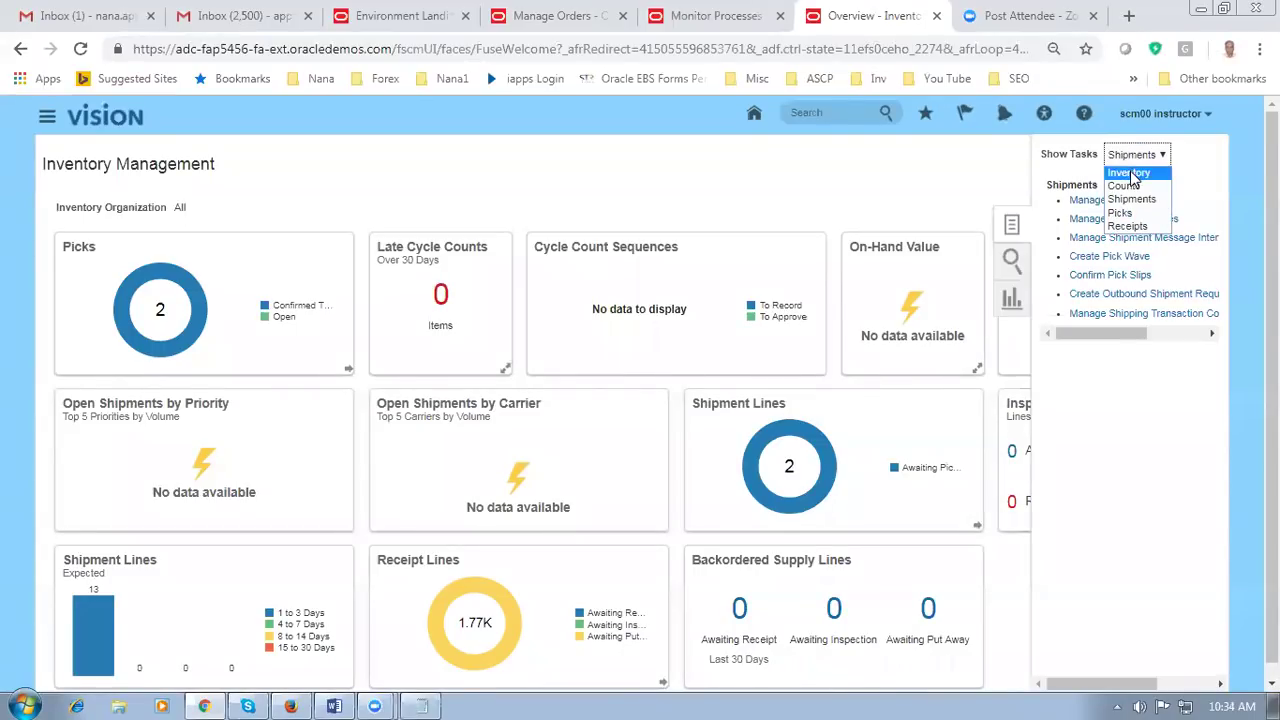
click(1131, 174)
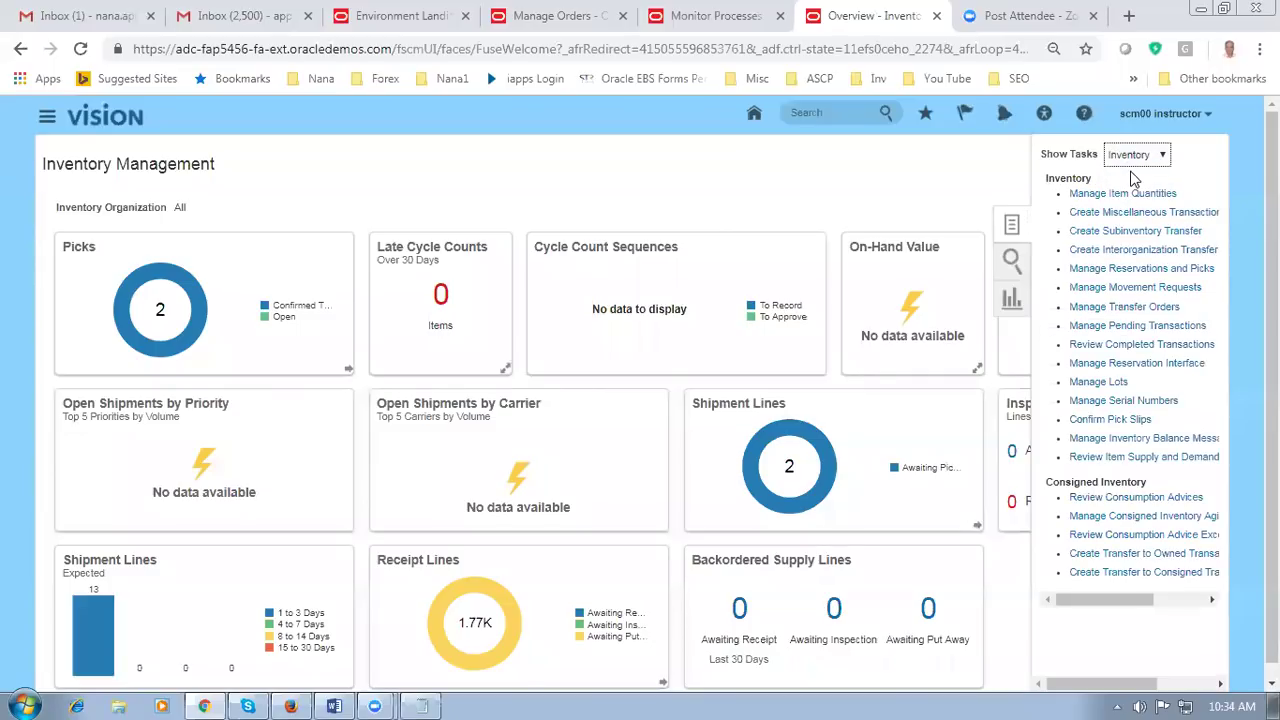
click(1124, 307)
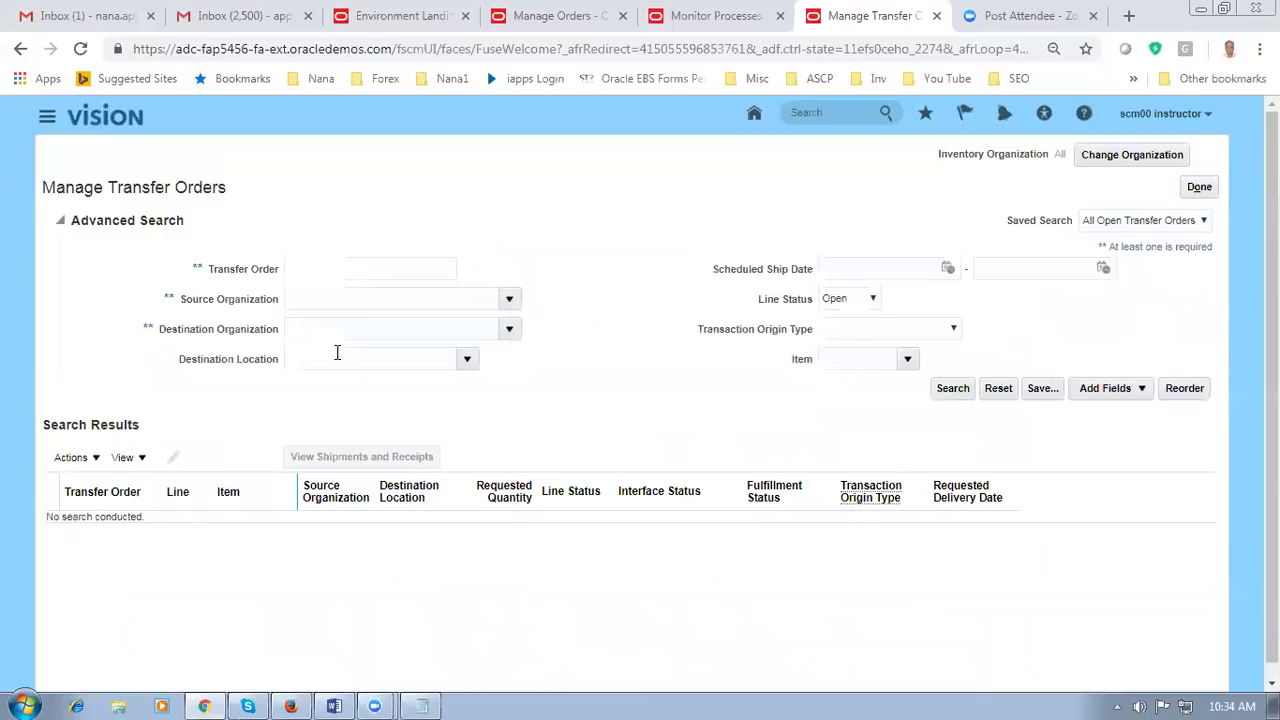
Step: Search for transfer order 118040 and select its Open line 1, then bring the Word notes forward
click(346, 266)
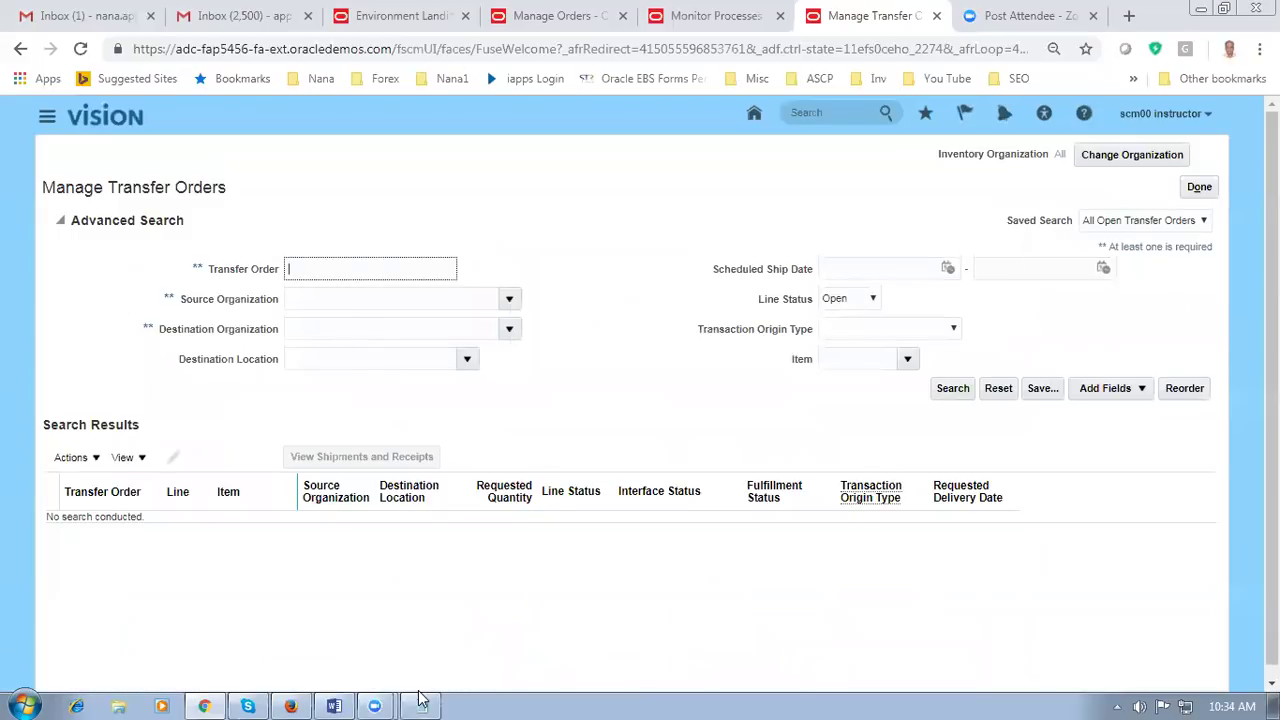
click(421, 704)
click(421, 704)
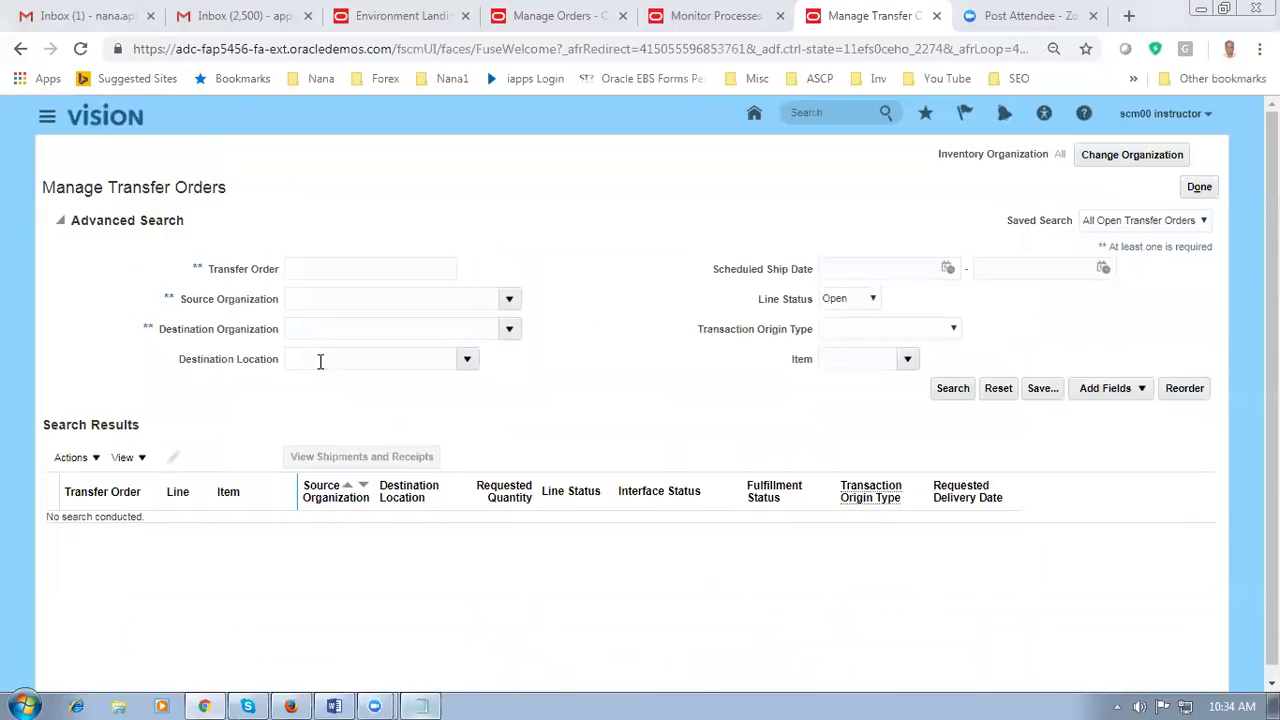
text(118040)
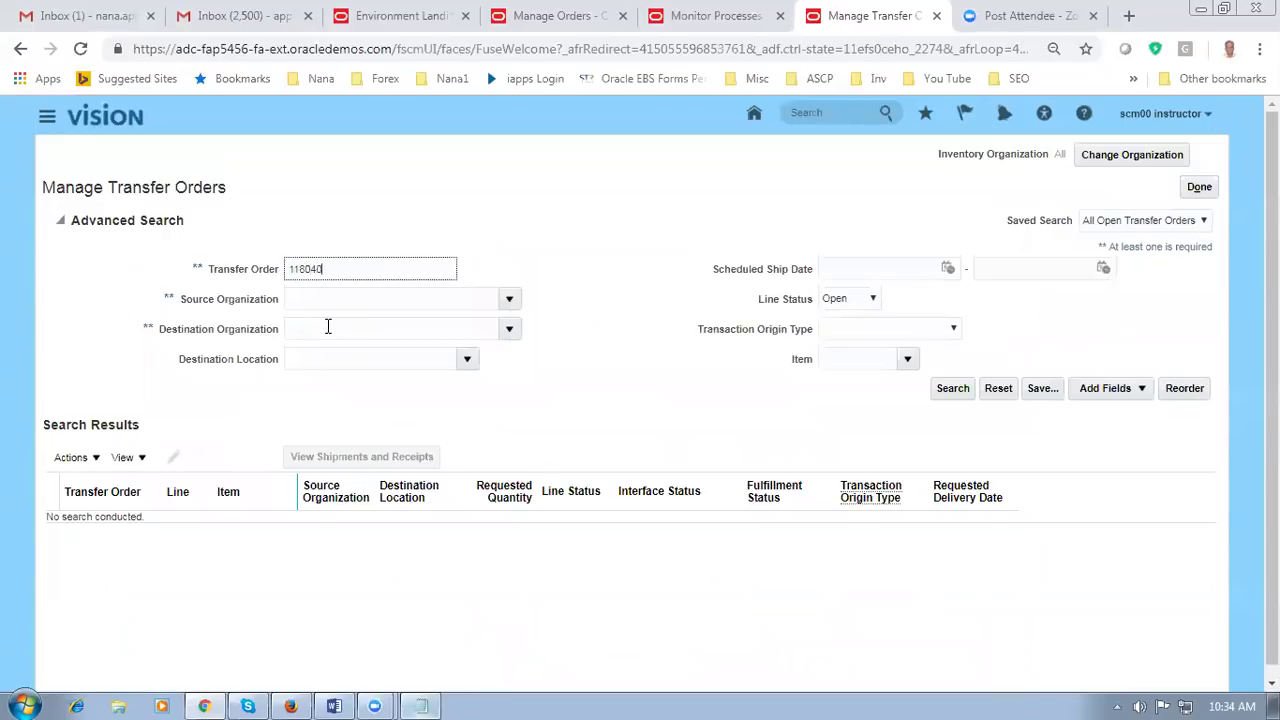
key(Tab)
click(951, 389)
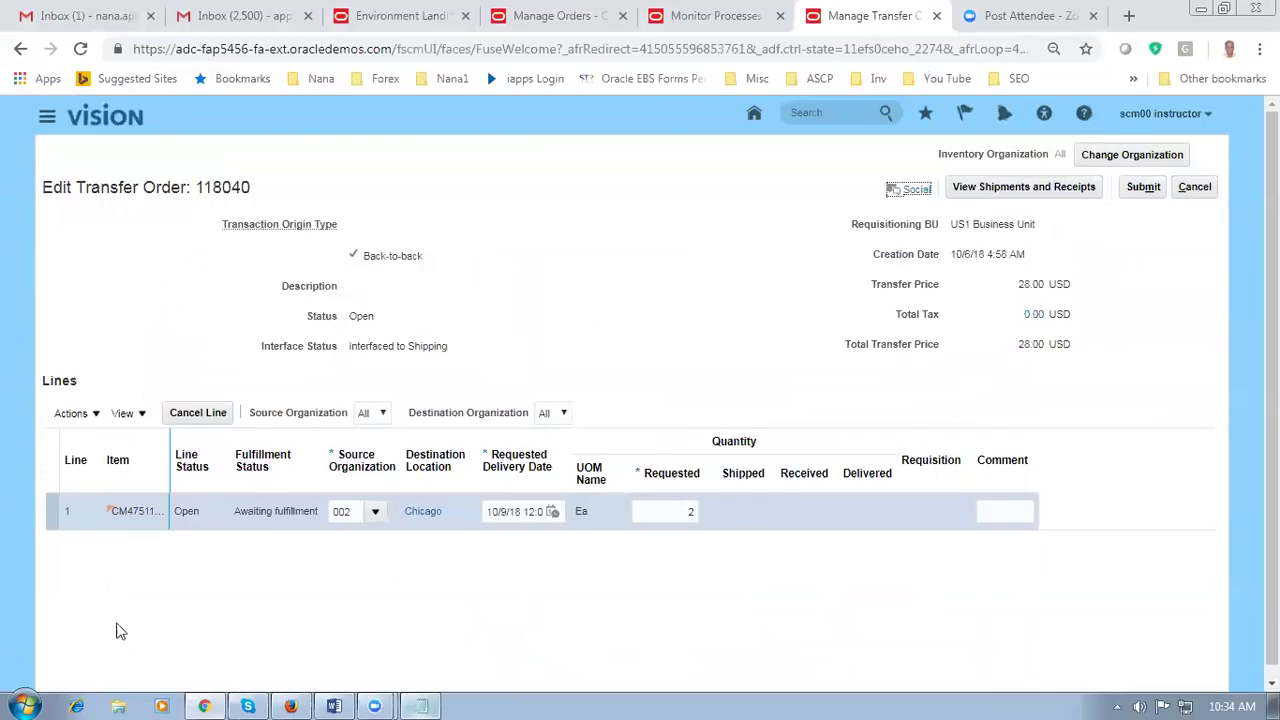
click(59, 511)
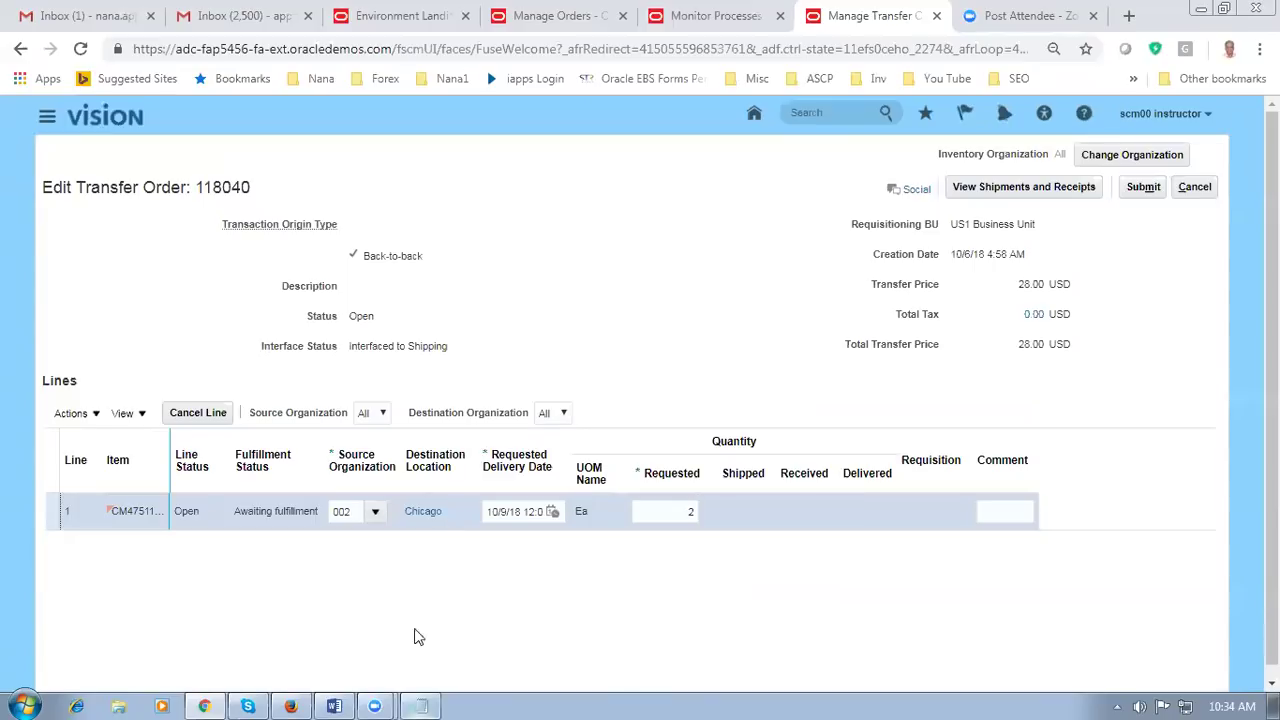
click(336, 702)
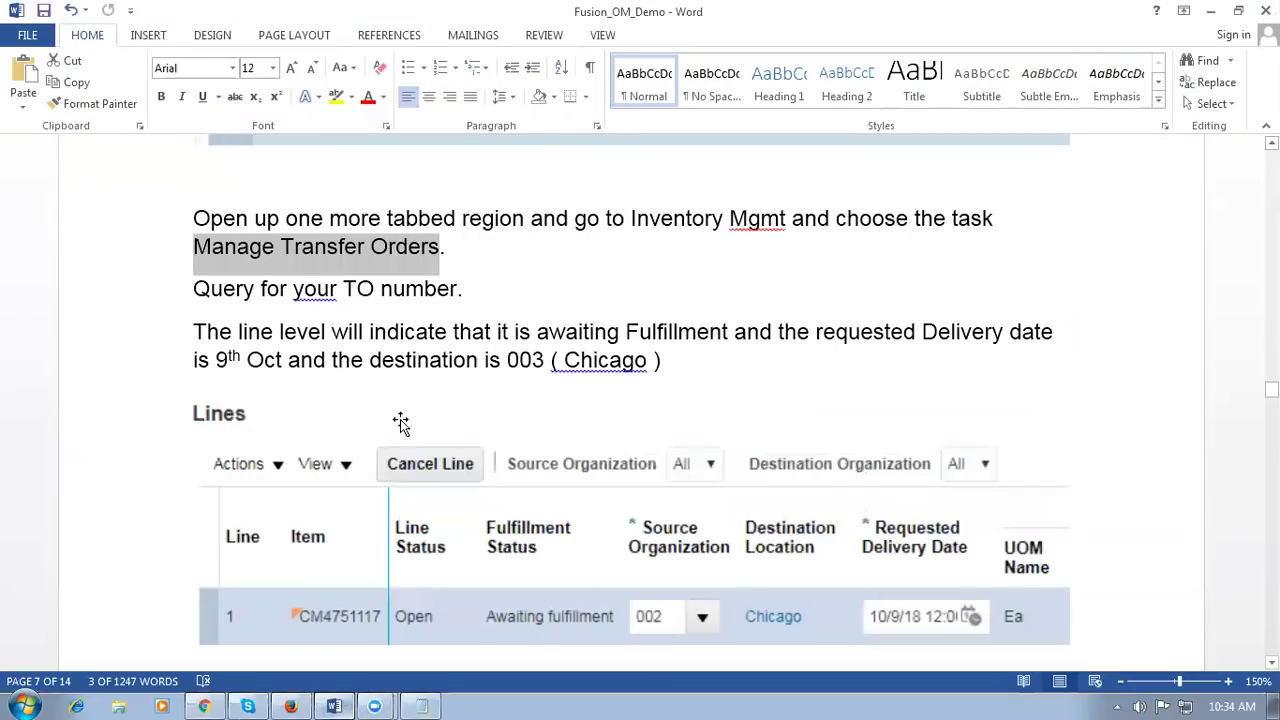
Step: Review the ATP, Sourcing and Assignment Sets GOP setup items in the Word guide
scroll(400, 410, up, 10)
scroll(400, 410, up, 10)
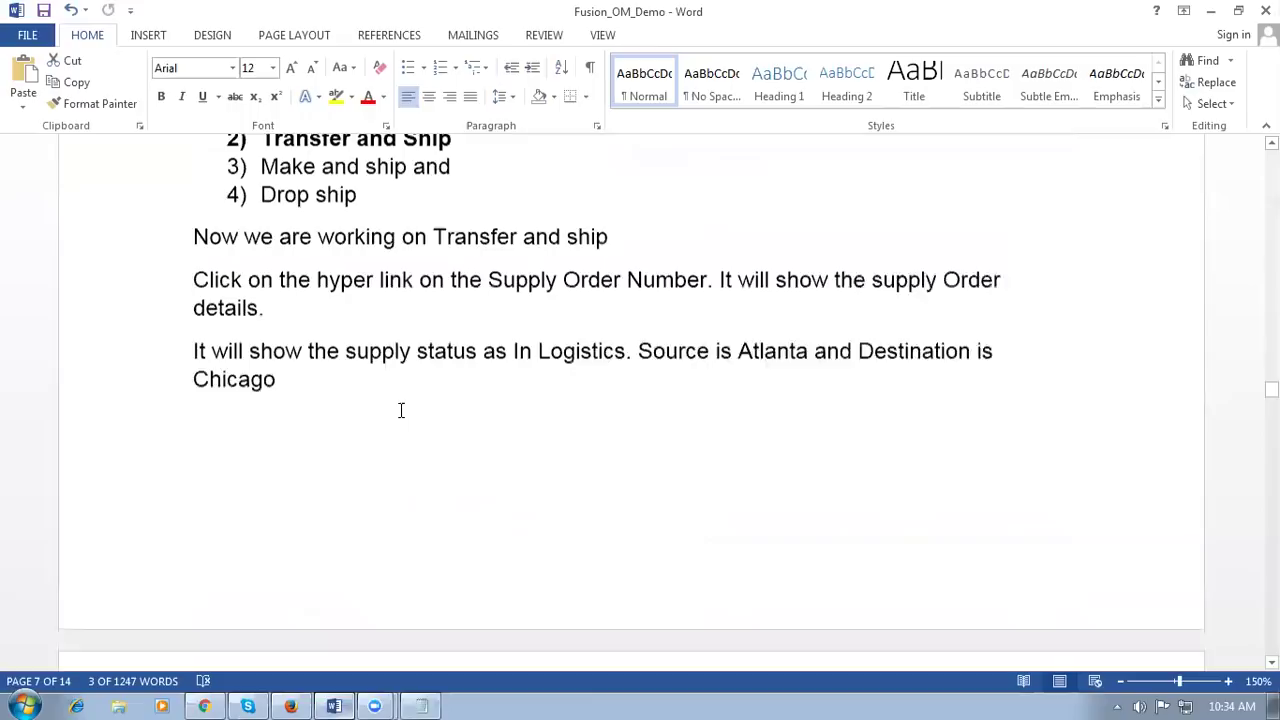
scroll(400, 410, up, 15)
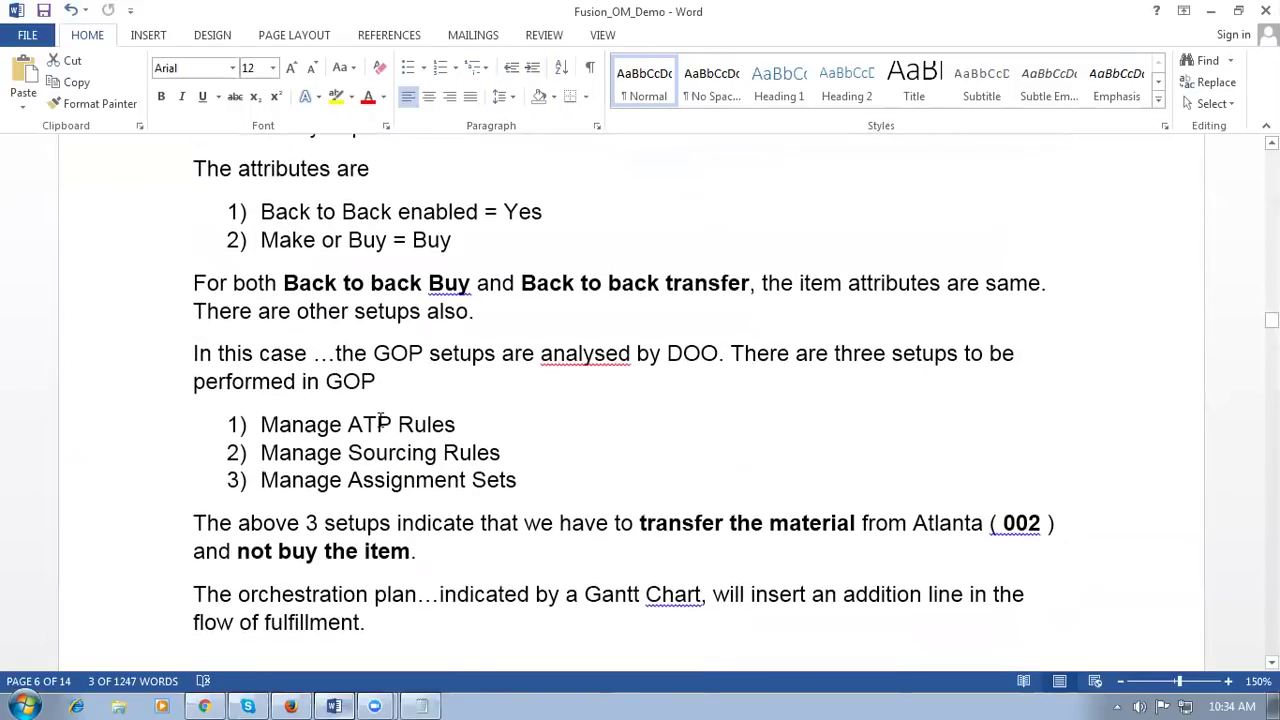
drag(380, 424, 393, 470)
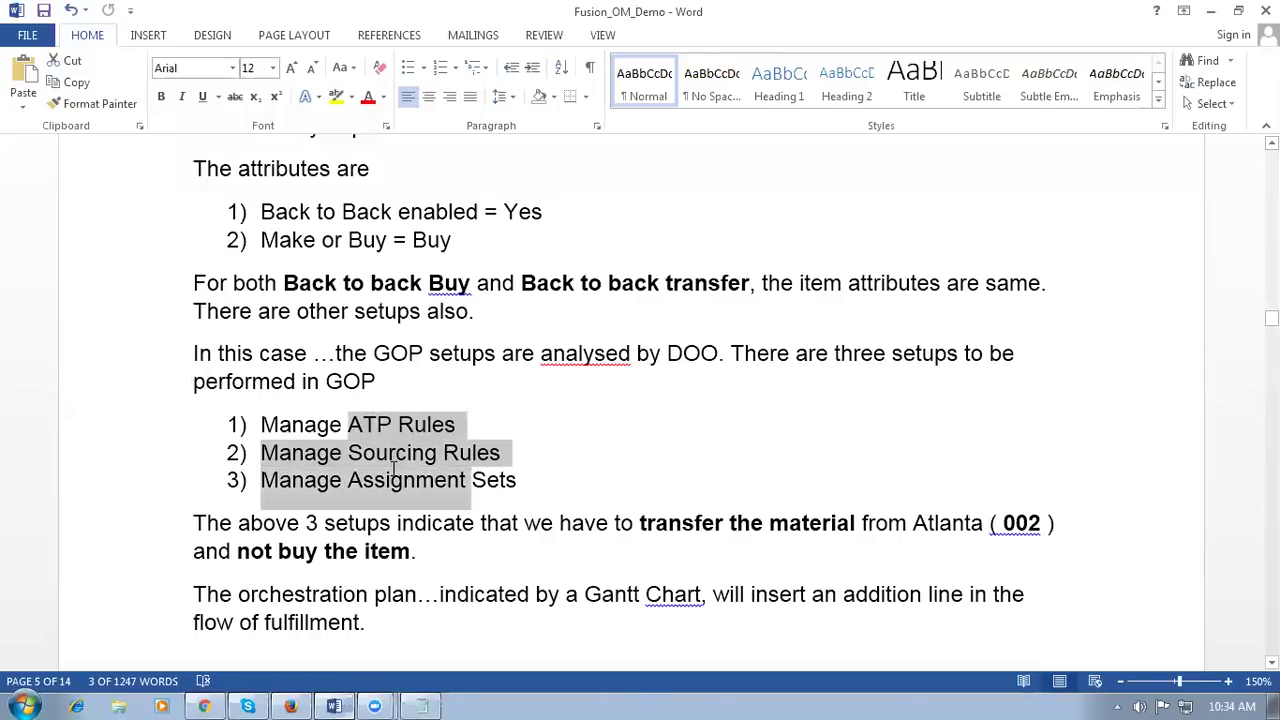
click(468, 551)
drag(343, 418, 395, 507)
click(405, 550)
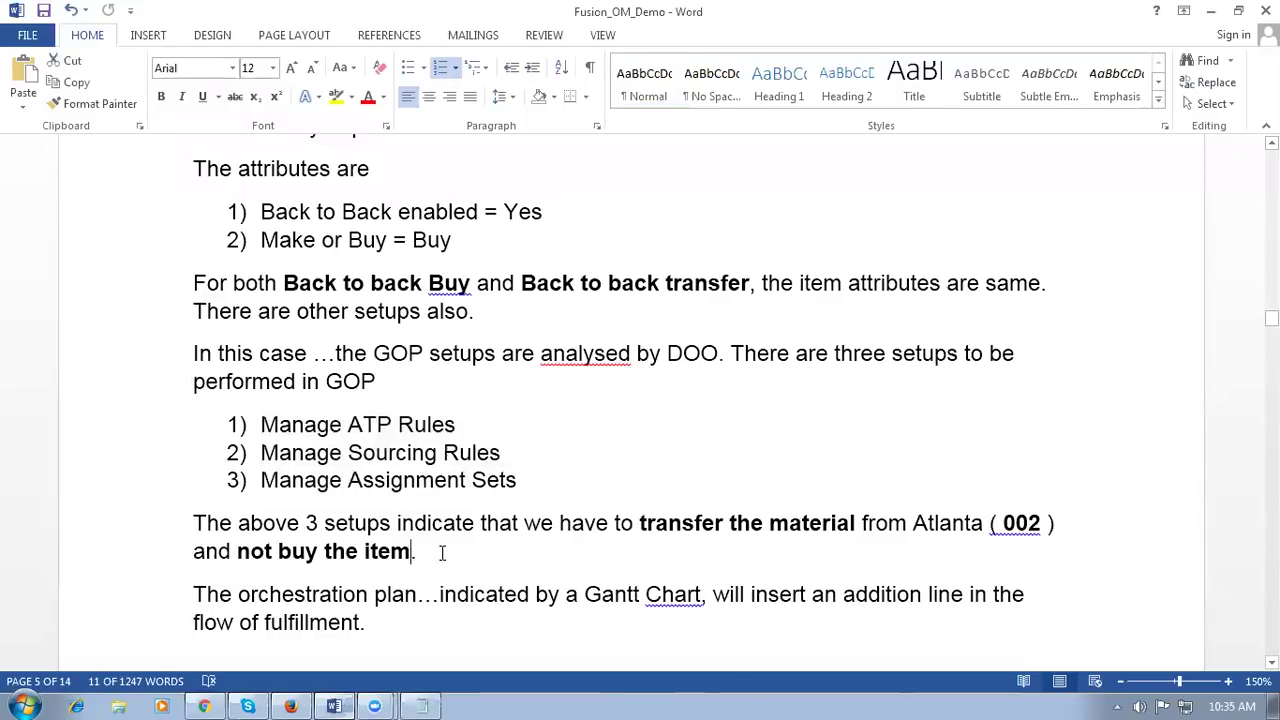
scroll(443, 551, down, 10)
scroll(442, 553, down, 4)
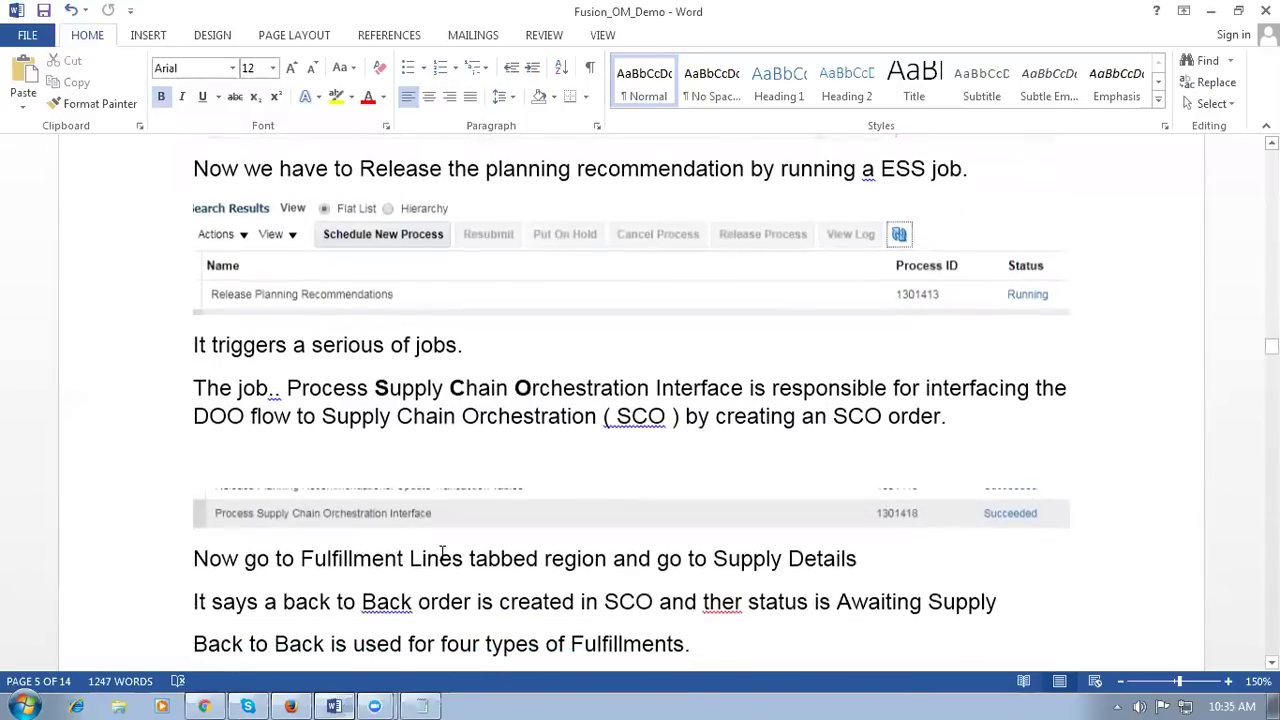
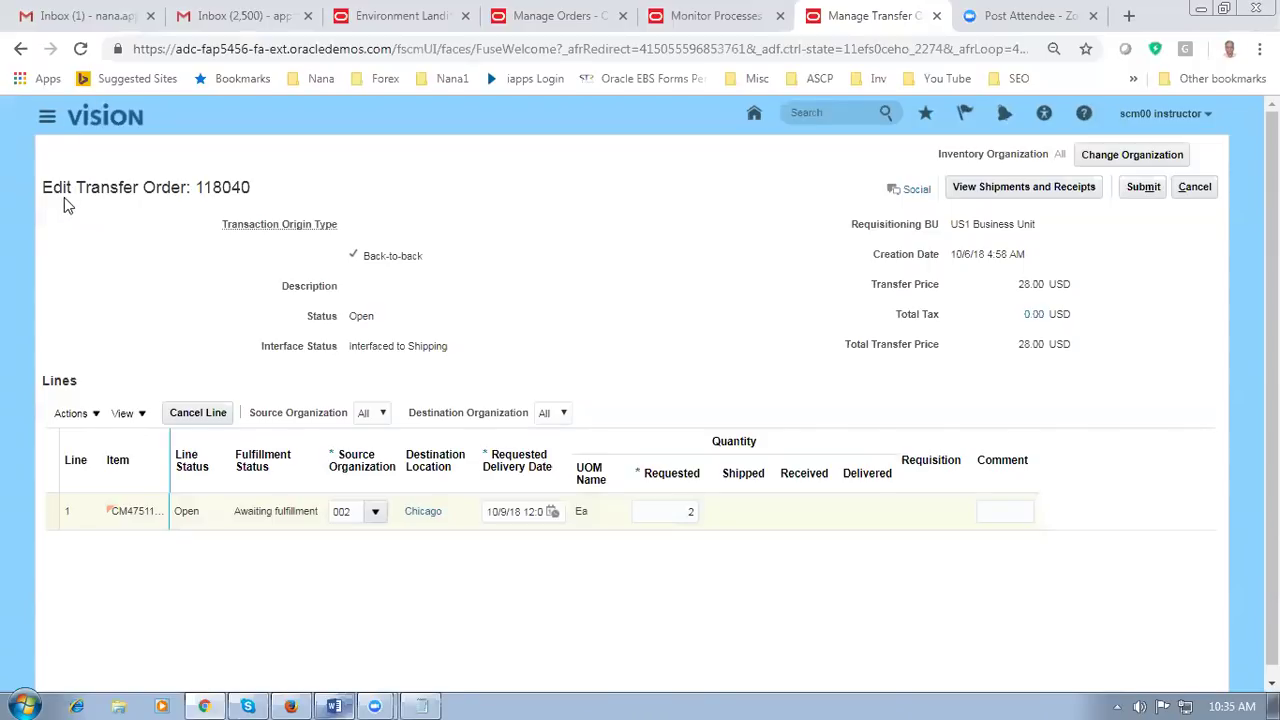
Step: Select line 1 of transfer order 118040 and view its still-empty shipments and receipts
drag(85, 188, 162, 188)
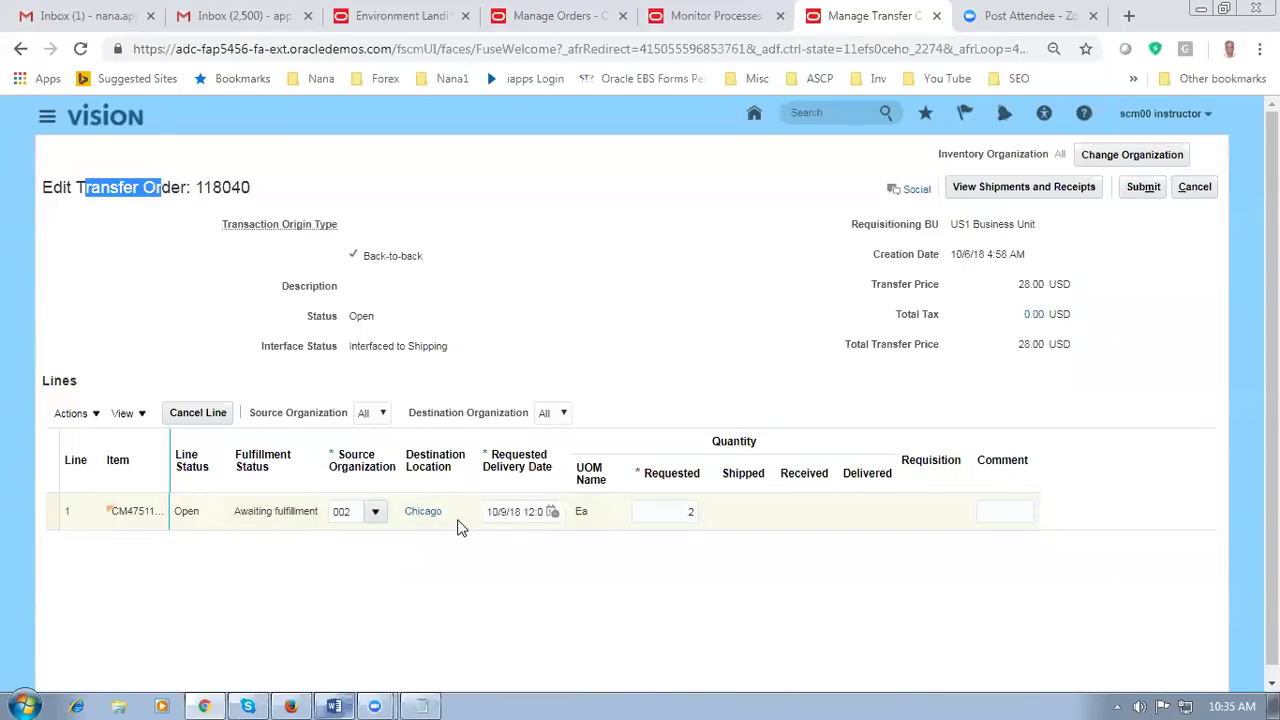
click(57, 511)
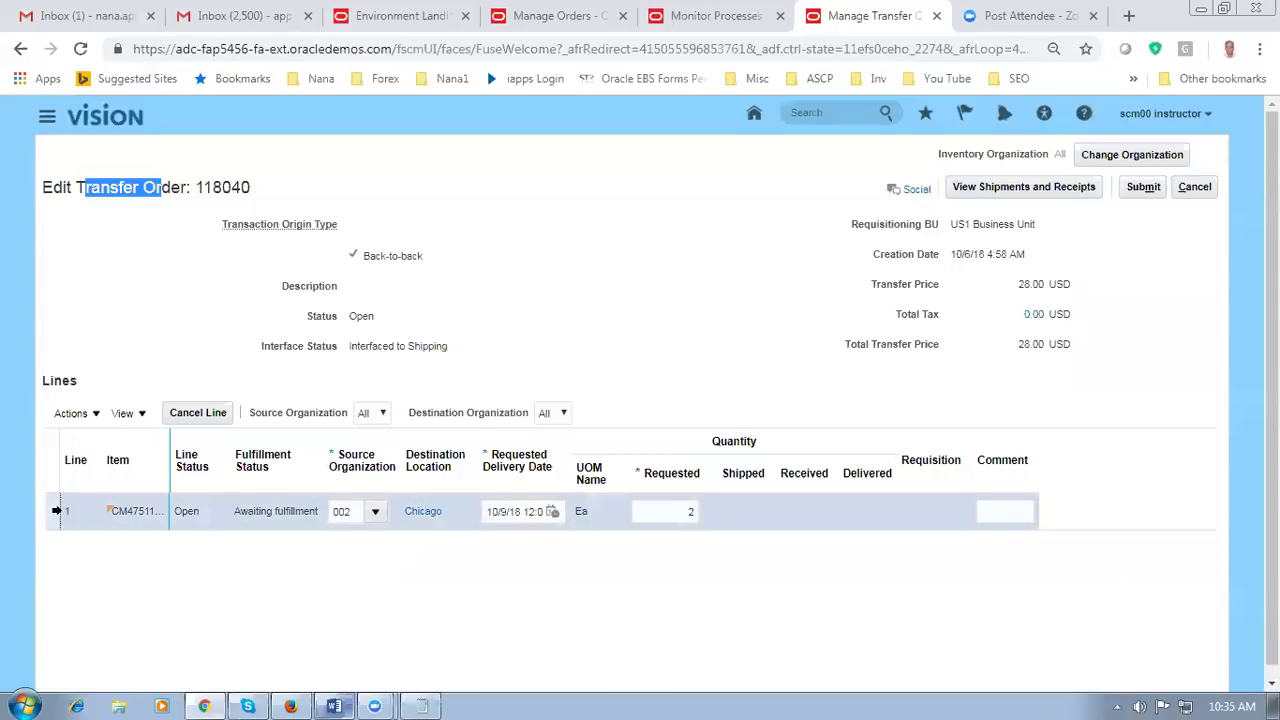
click(1044, 186)
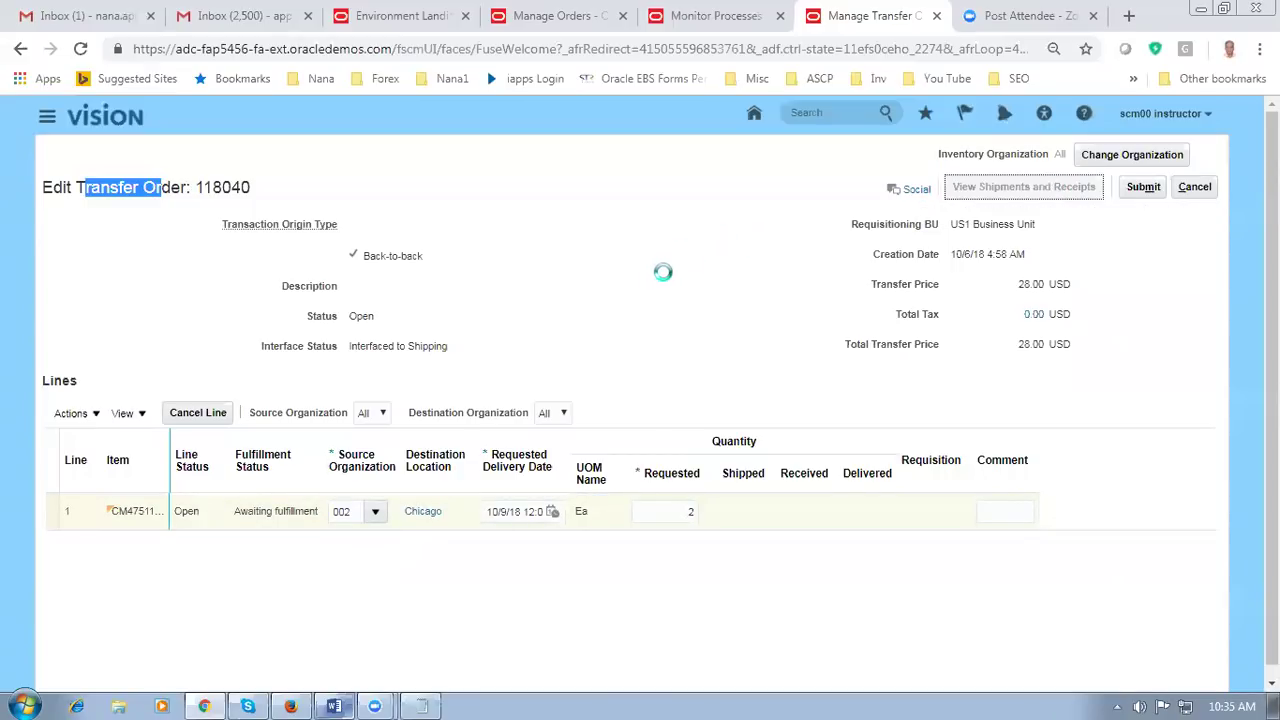
scroll(670, 279, down, 1)
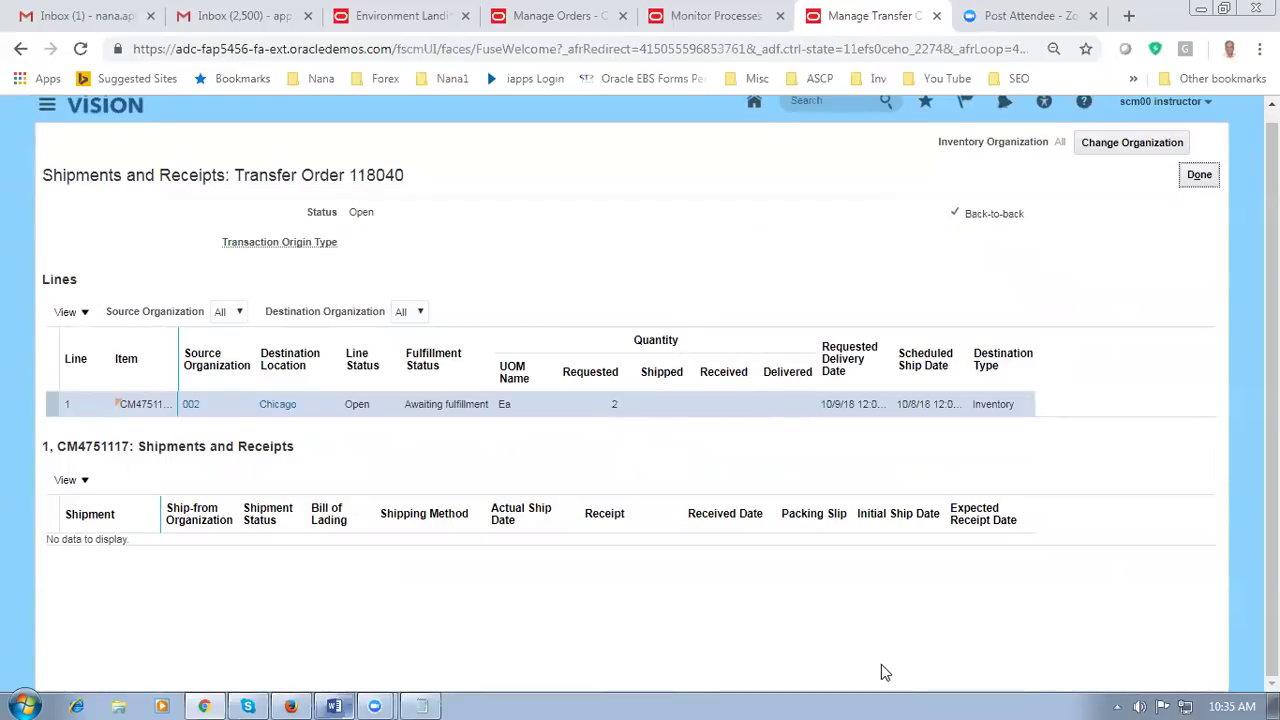
key(alt+Tab)
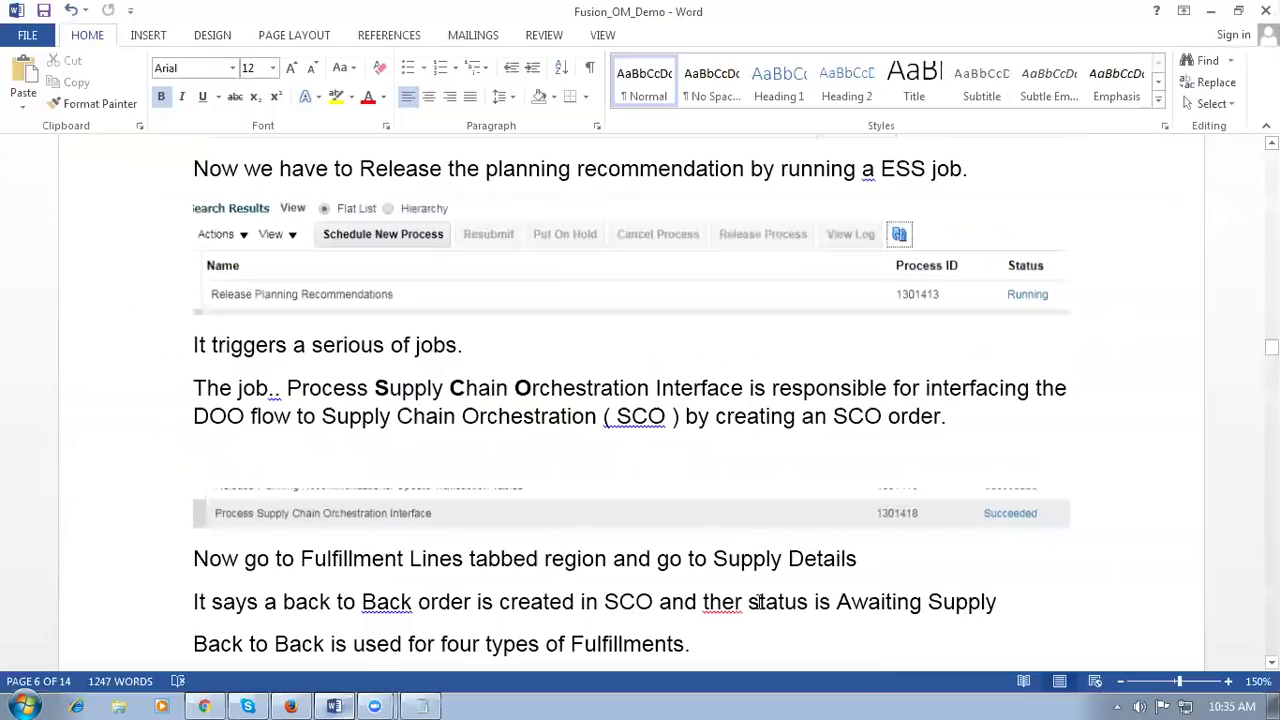
Step: Read the Word notes down to the Line Details instruction, then return to Oracle
scroll(622, 626, down, 6)
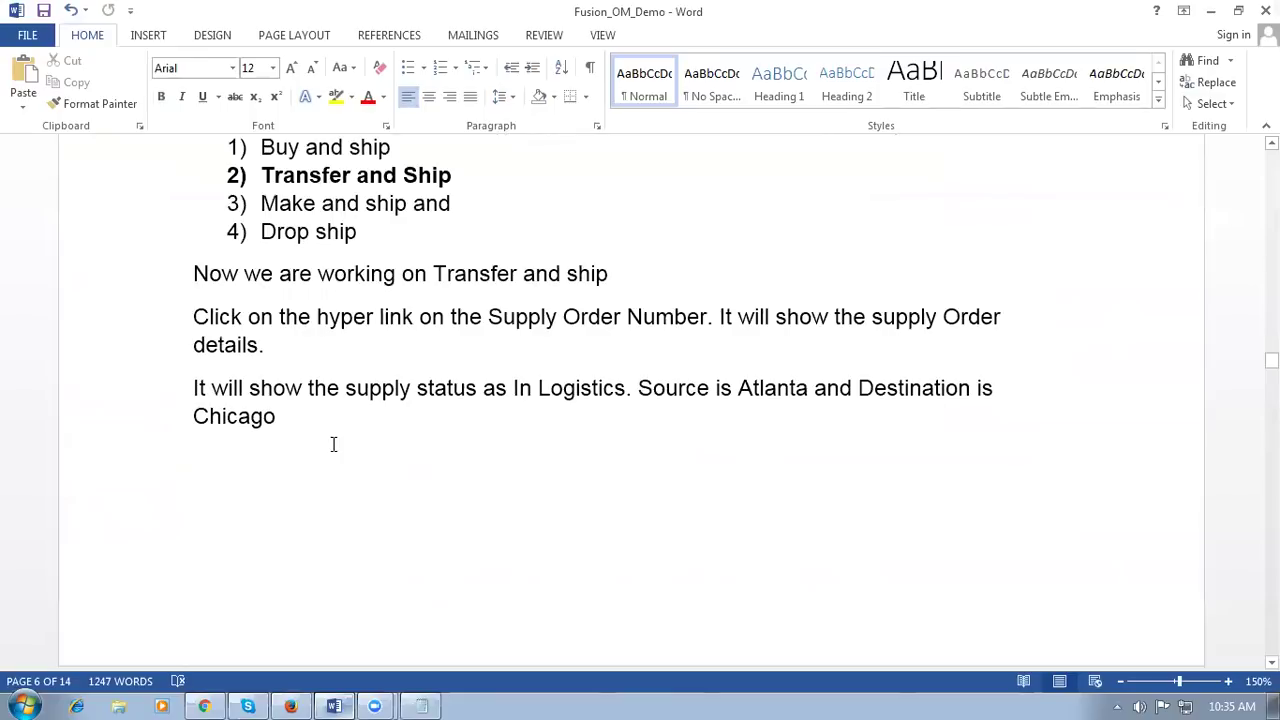
scroll(335, 444, down, 3)
scroll(335, 444, down, 4)
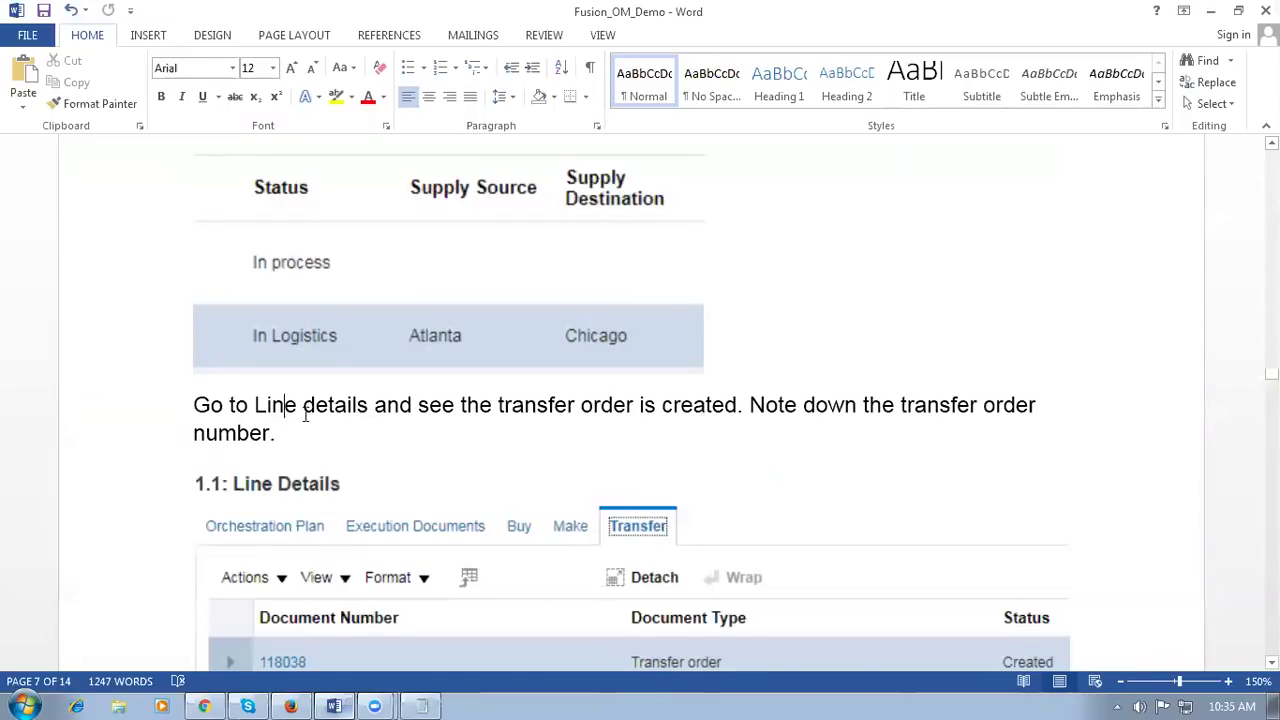
drag(283, 407, 665, 410)
key(alt+Tab)
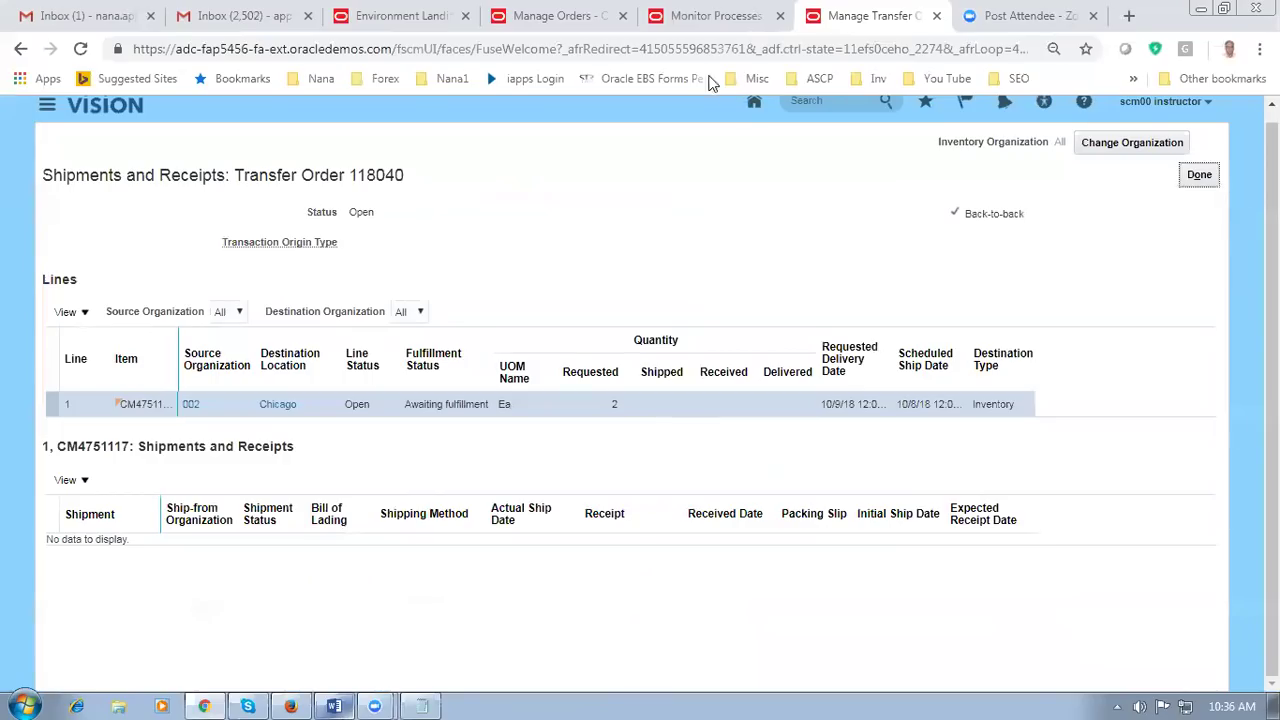
Step: Check line 1.1's orchestration plan transfer details showing order 118040 with status Created
click(563, 16)
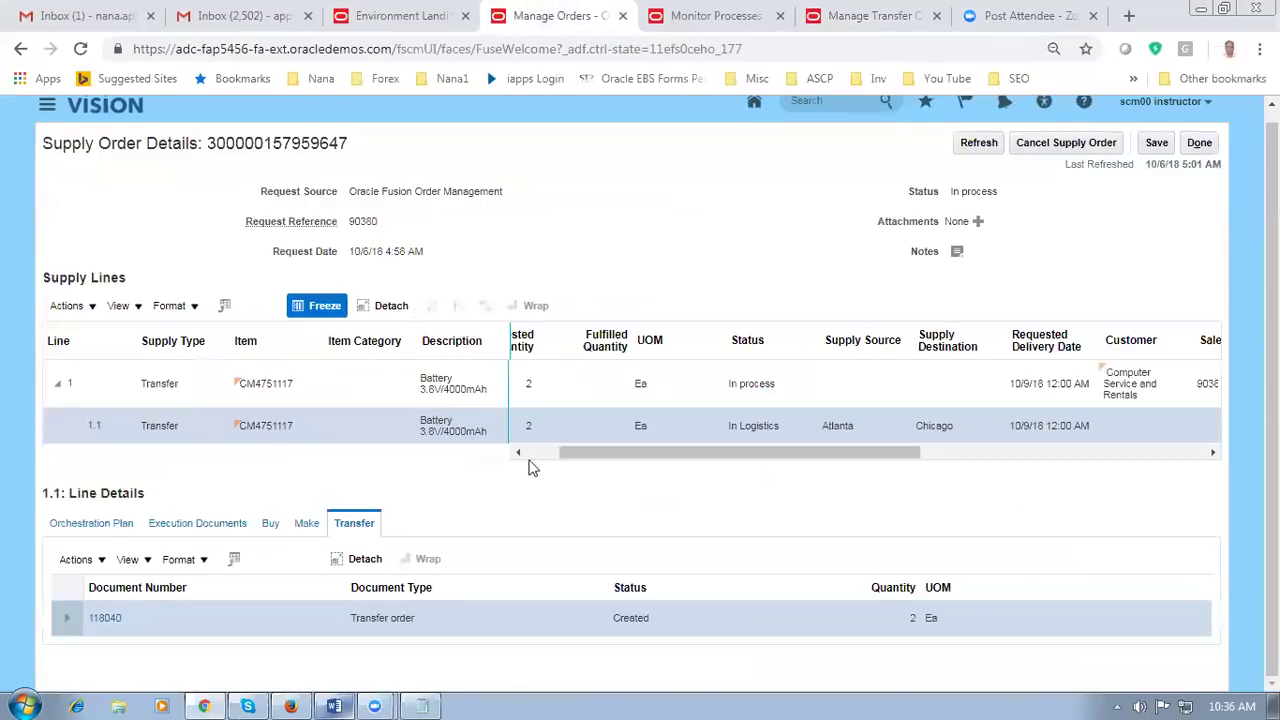
click(86, 530)
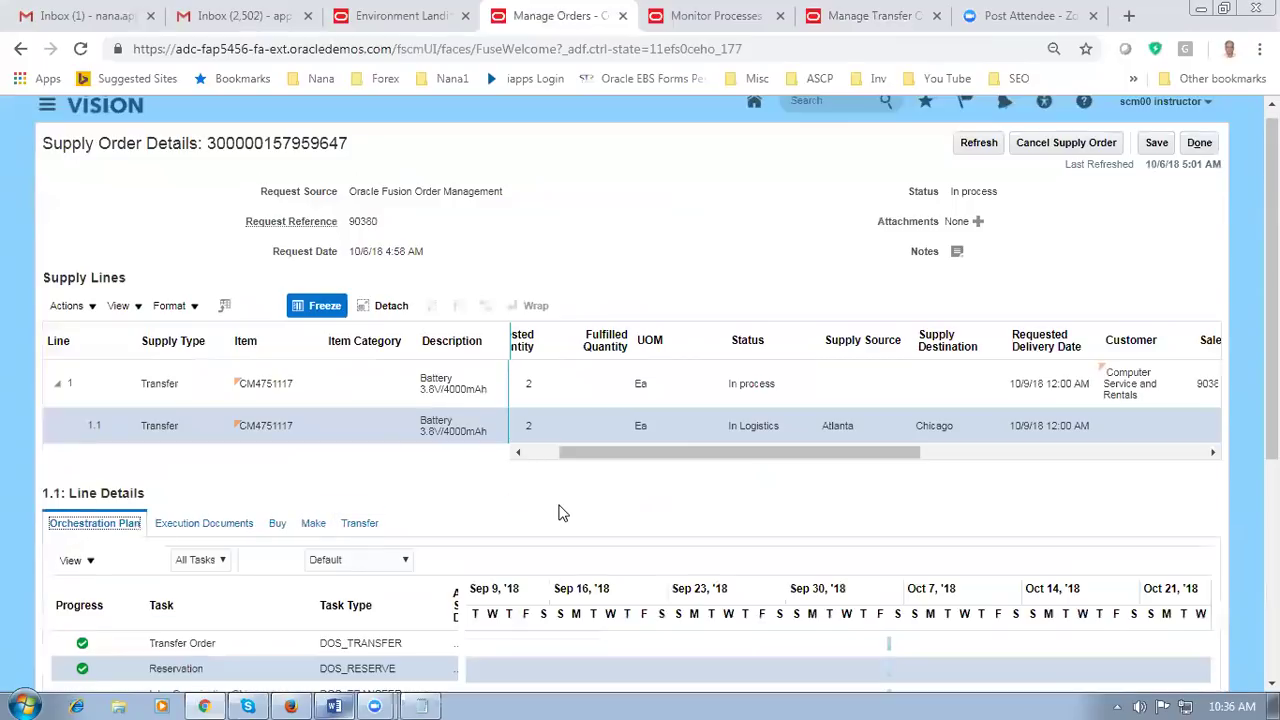
scroll(558, 513, down, 3)
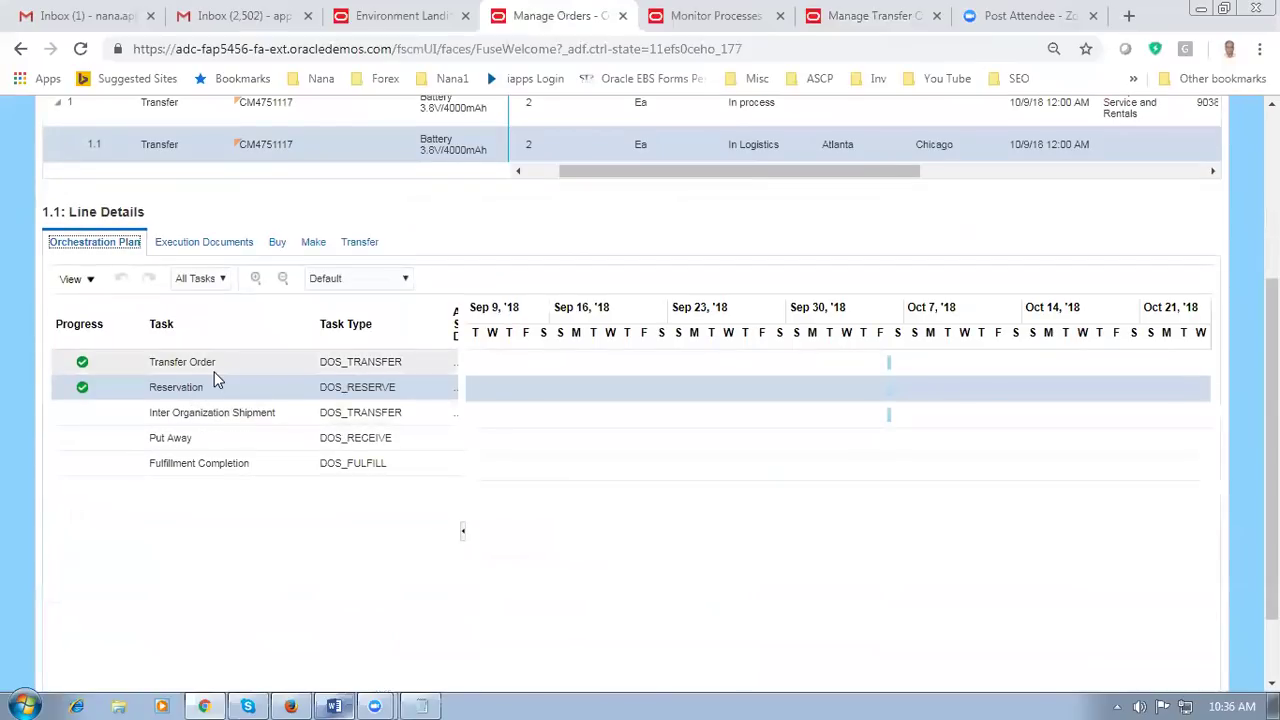
click(358, 242)
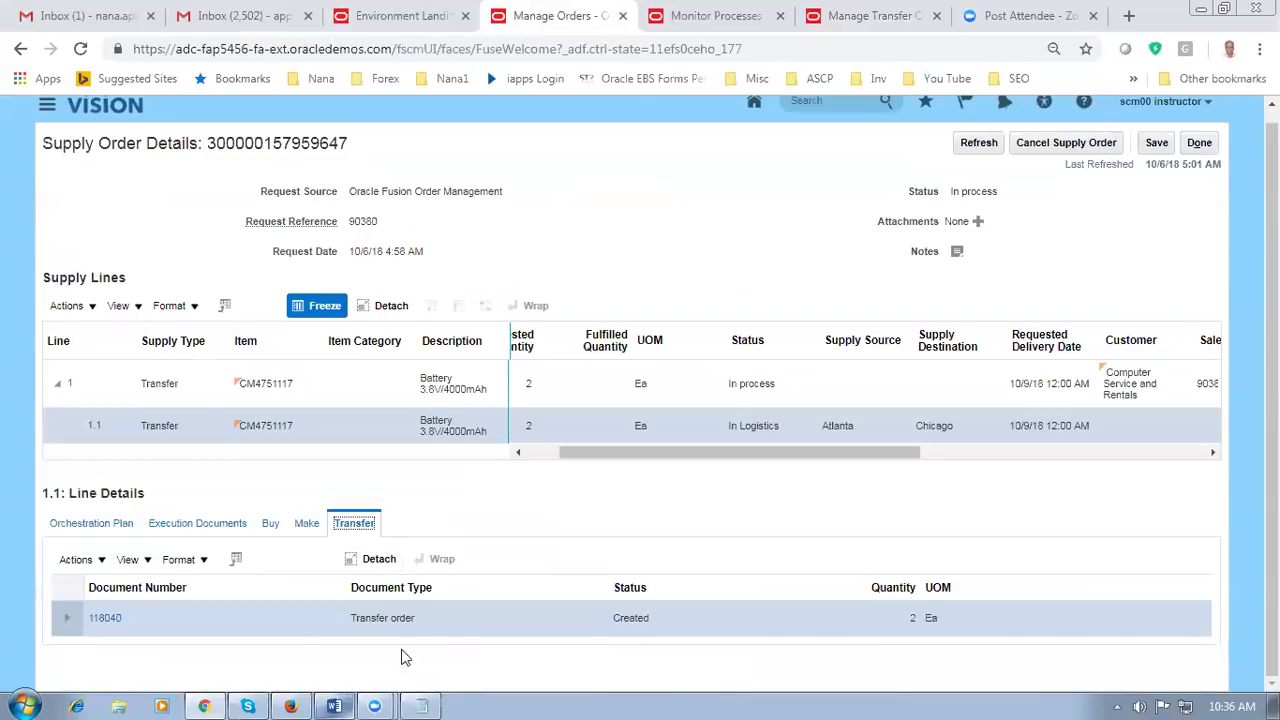
key(alt+Tab)
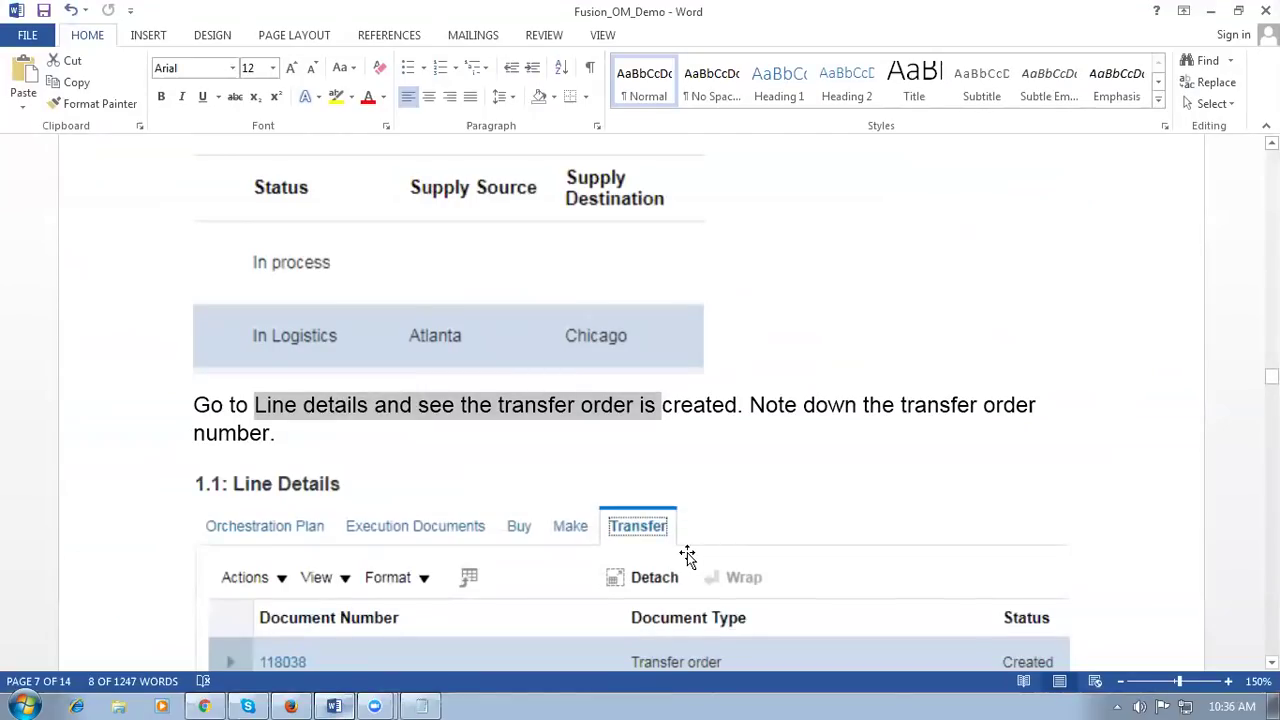
Step: Read the Word notes past the view shipments step to the Create Pick Wave instructions
scroll(708, 528, down, 2)
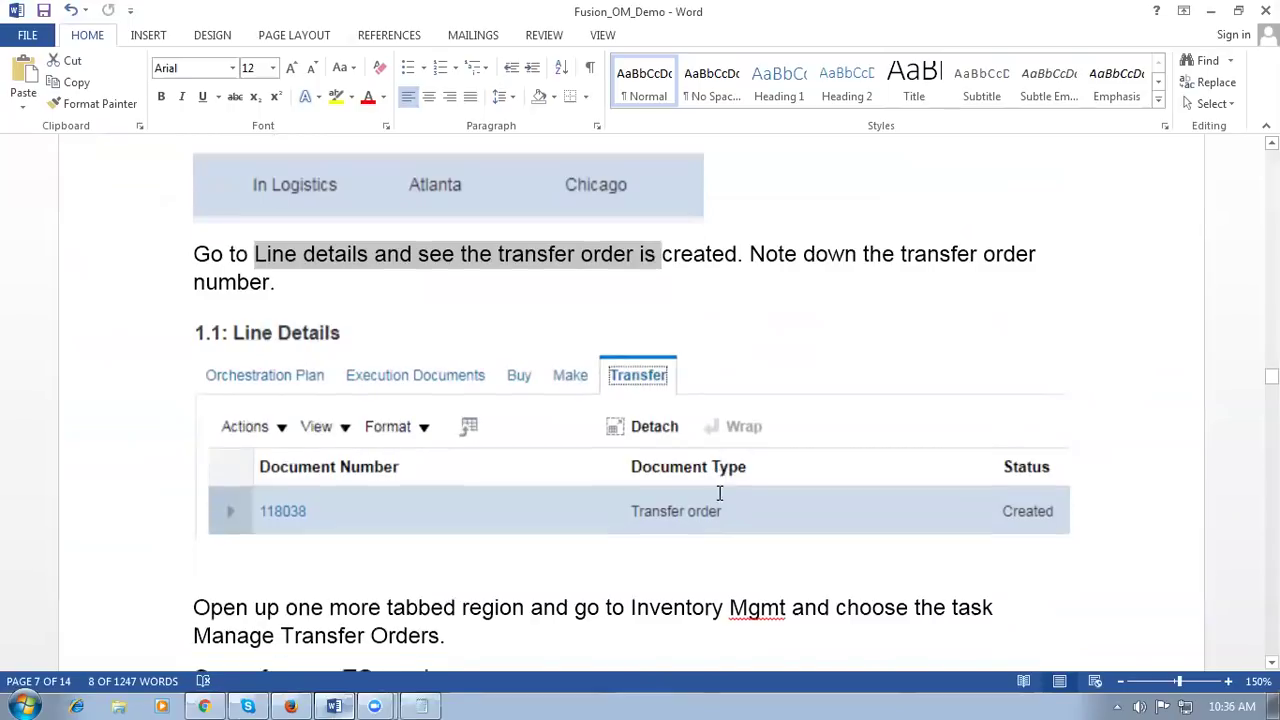
scroll(717, 492, down, 1)
click(407, 582)
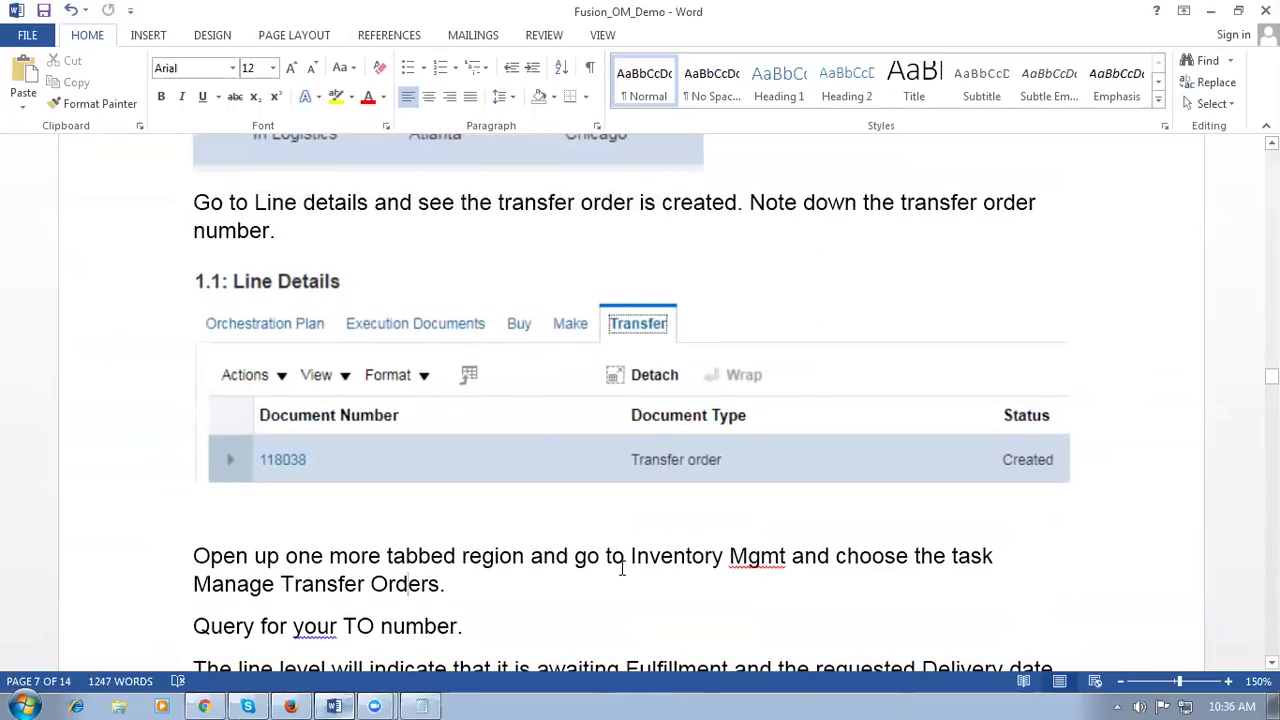
scroll(755, 567, down, 1)
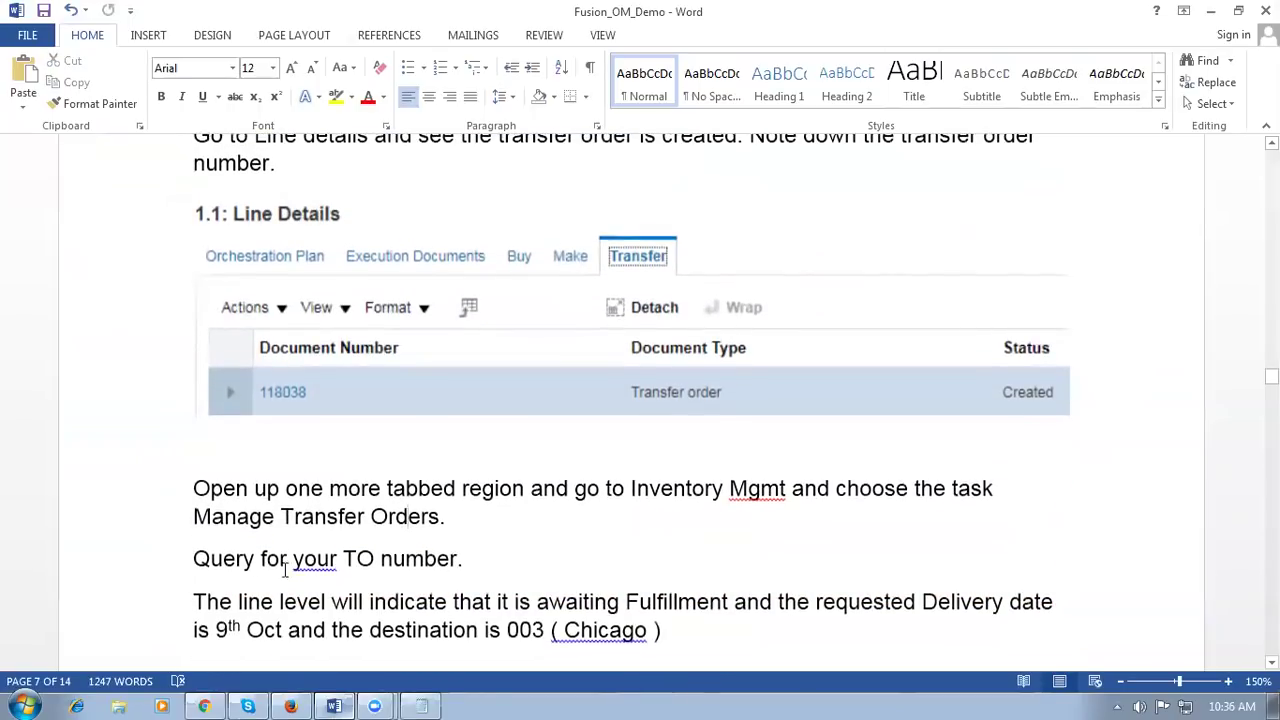
click(517, 554)
scroll(520, 554, down, 7)
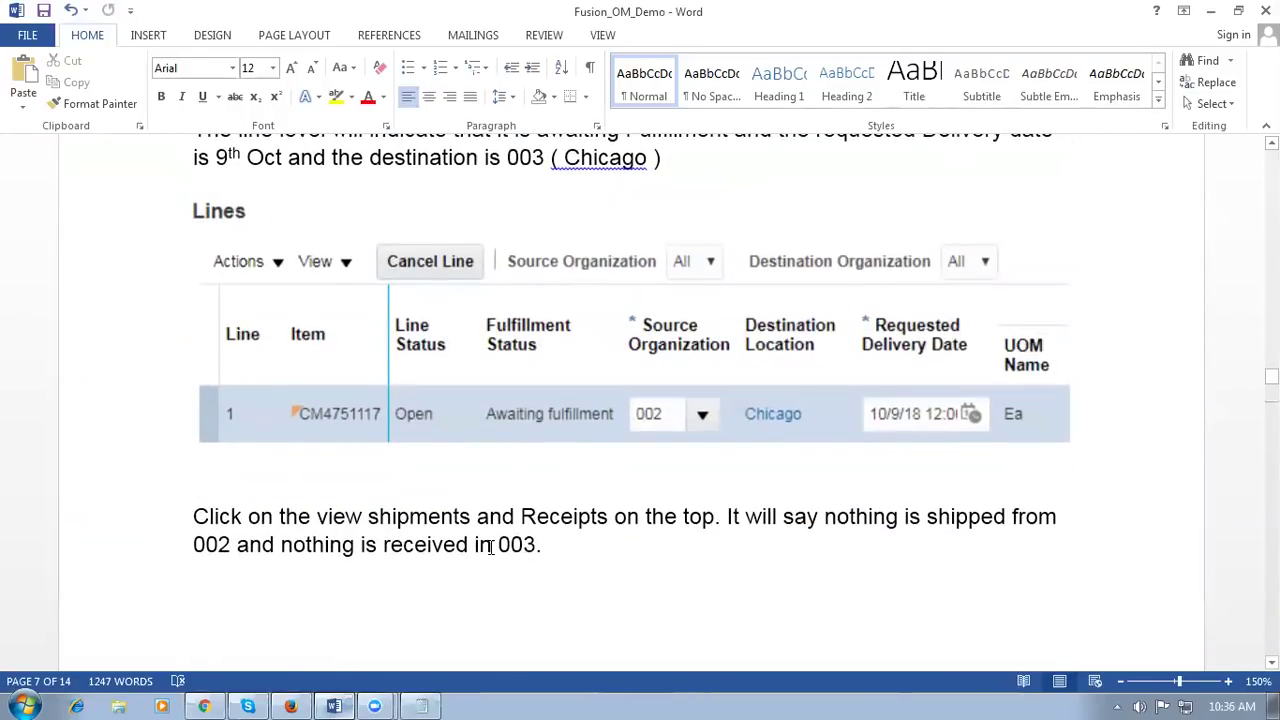
drag(343, 520, 468, 520)
scroll(443, 566, down, 8)
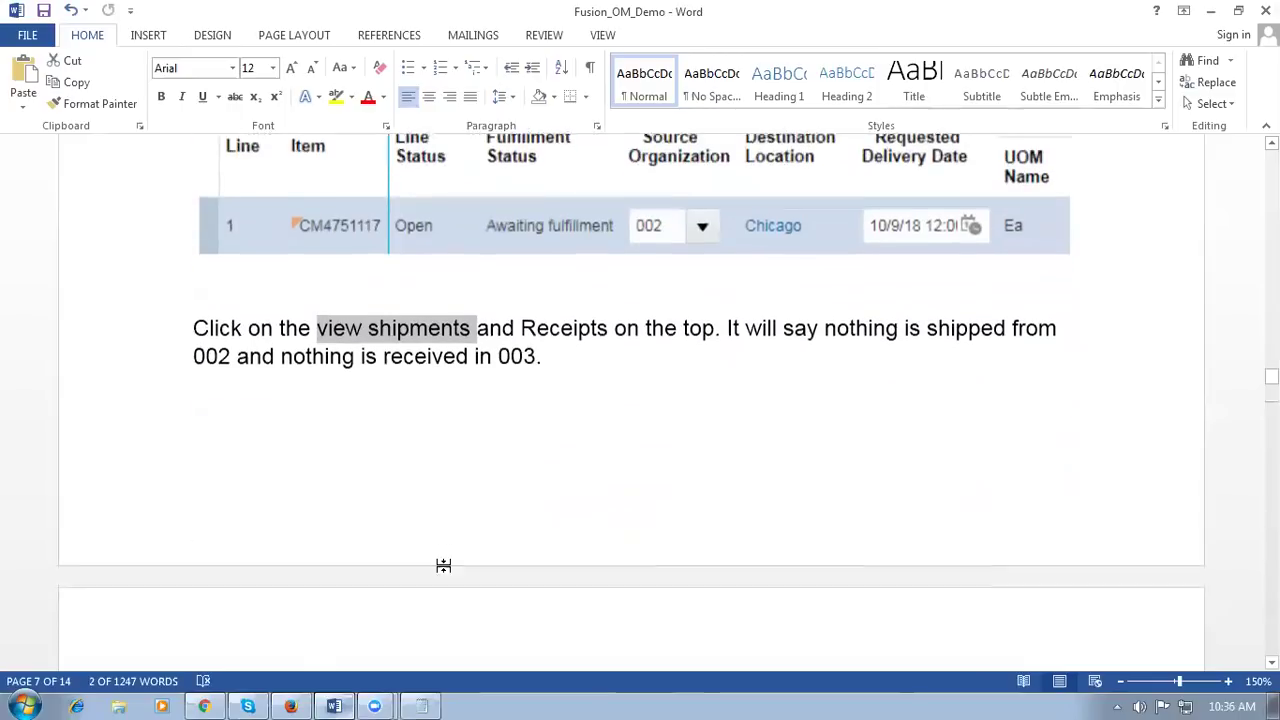
scroll(444, 566, down, 2)
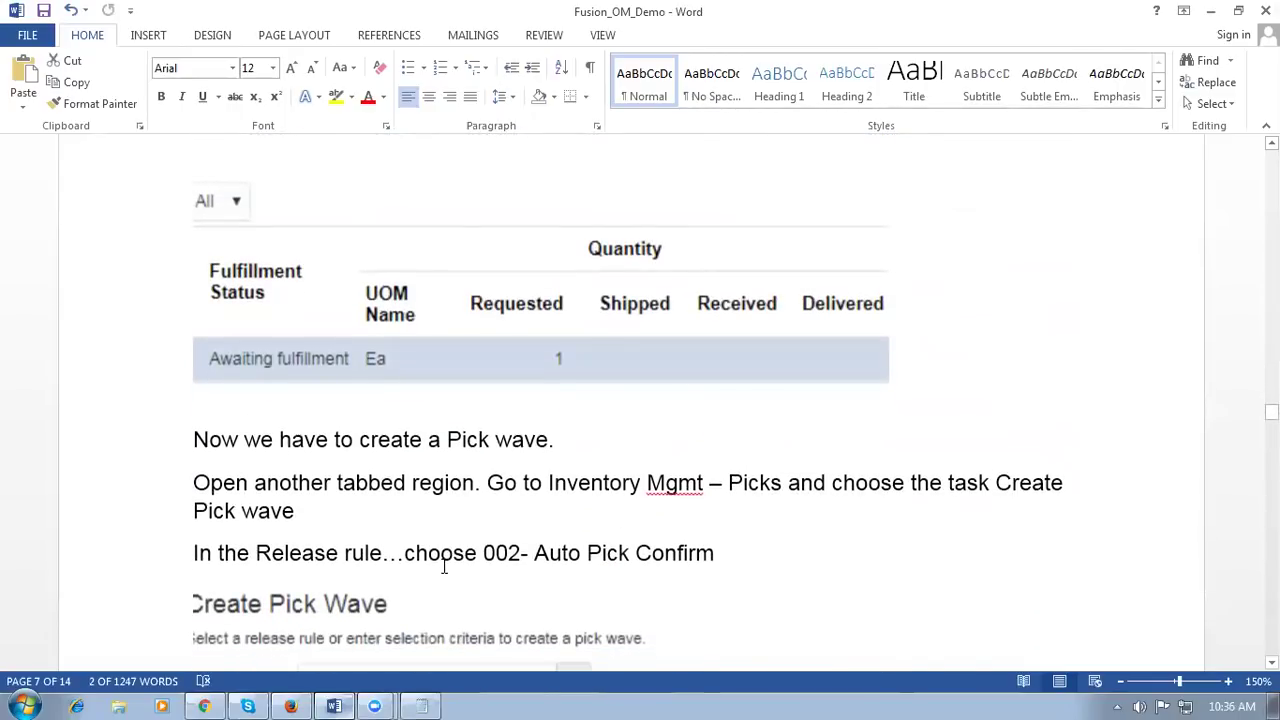
key(alt+Tab)
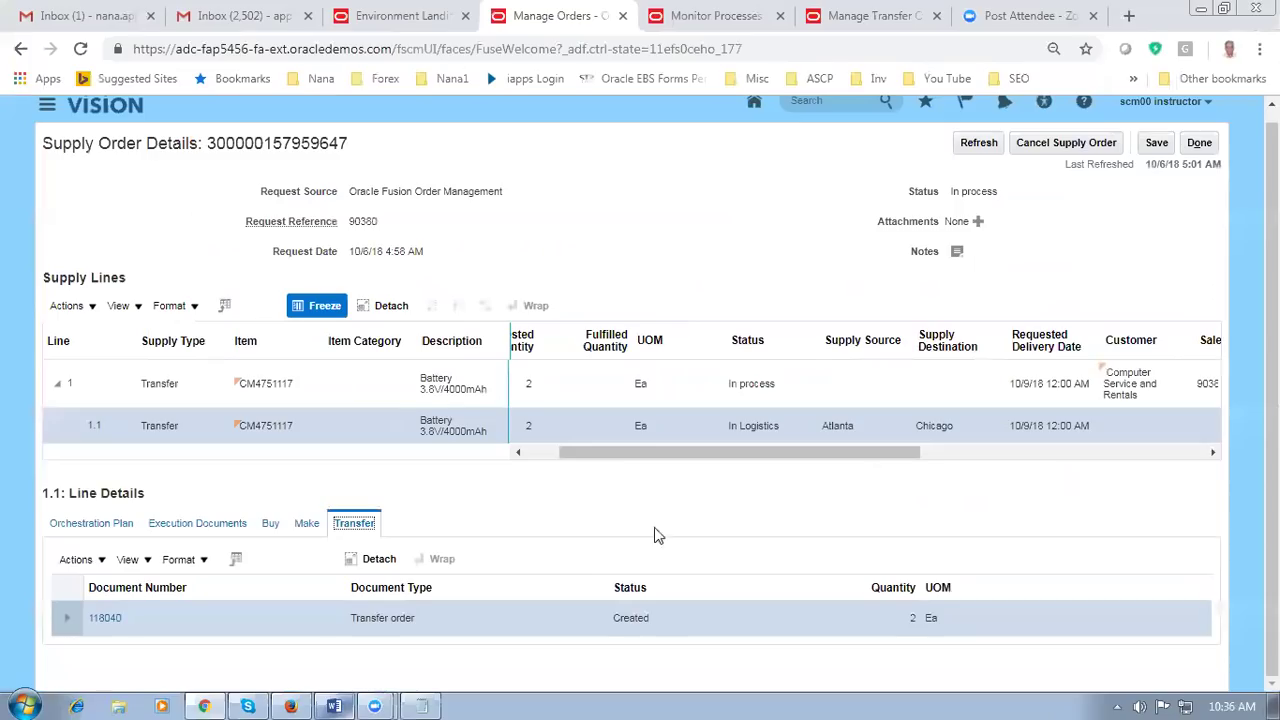
Step: Recheck the empty shipments and receipts for transfer order 118040, then return to the notes
click(857, 16)
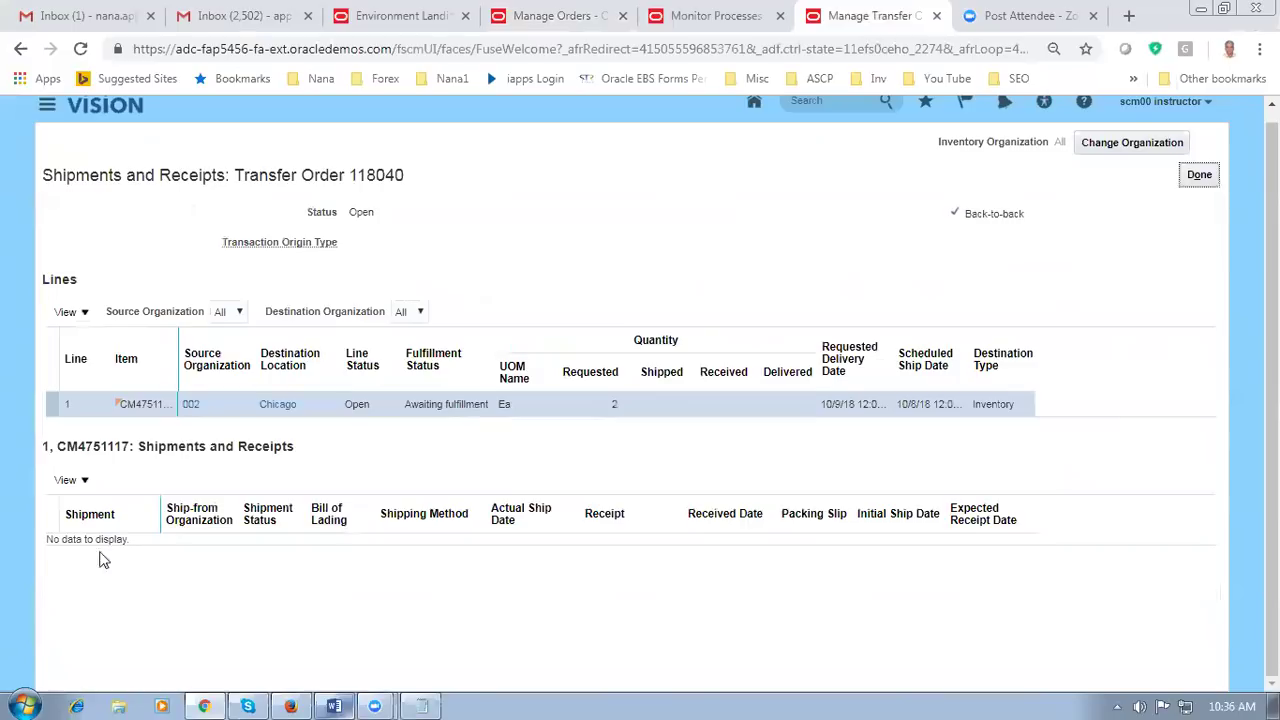
key(alt+Tab)
click(300, 562)
Step: Read the release rule choices for the pick wave in the notes, then return to Oracle
scroll(320, 520, down, 3)
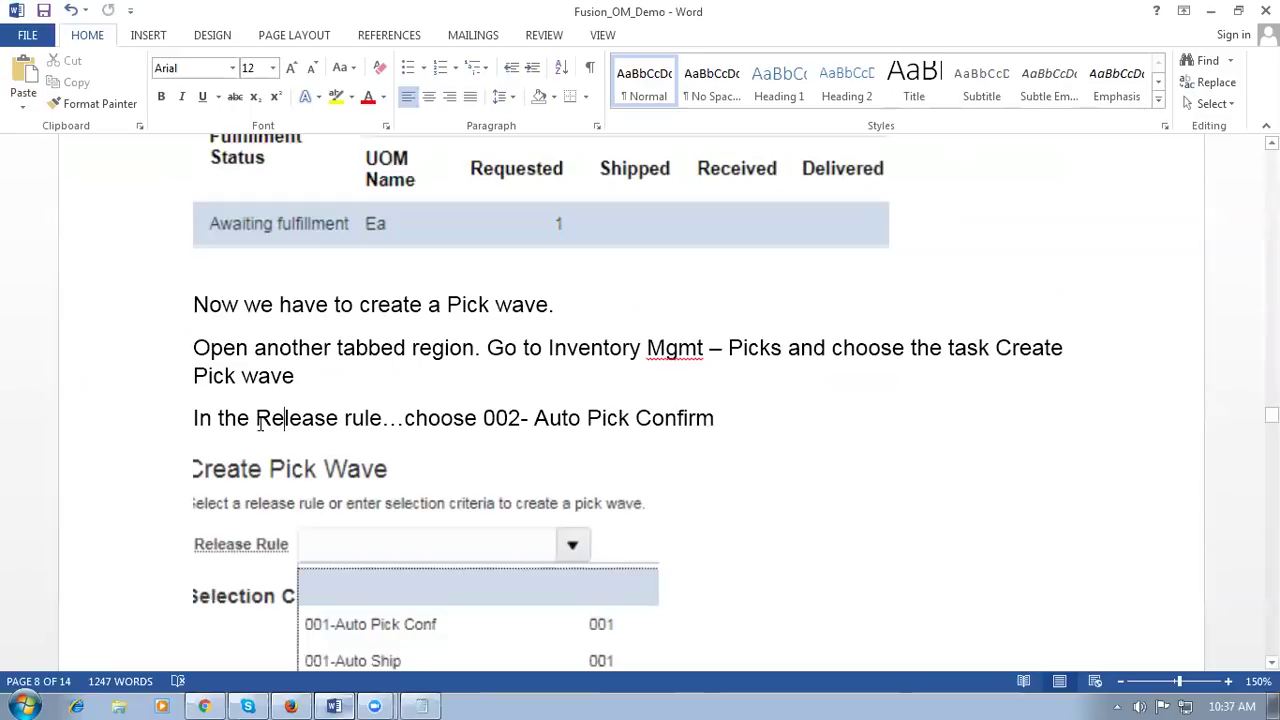
scroll(443, 440, down, 3)
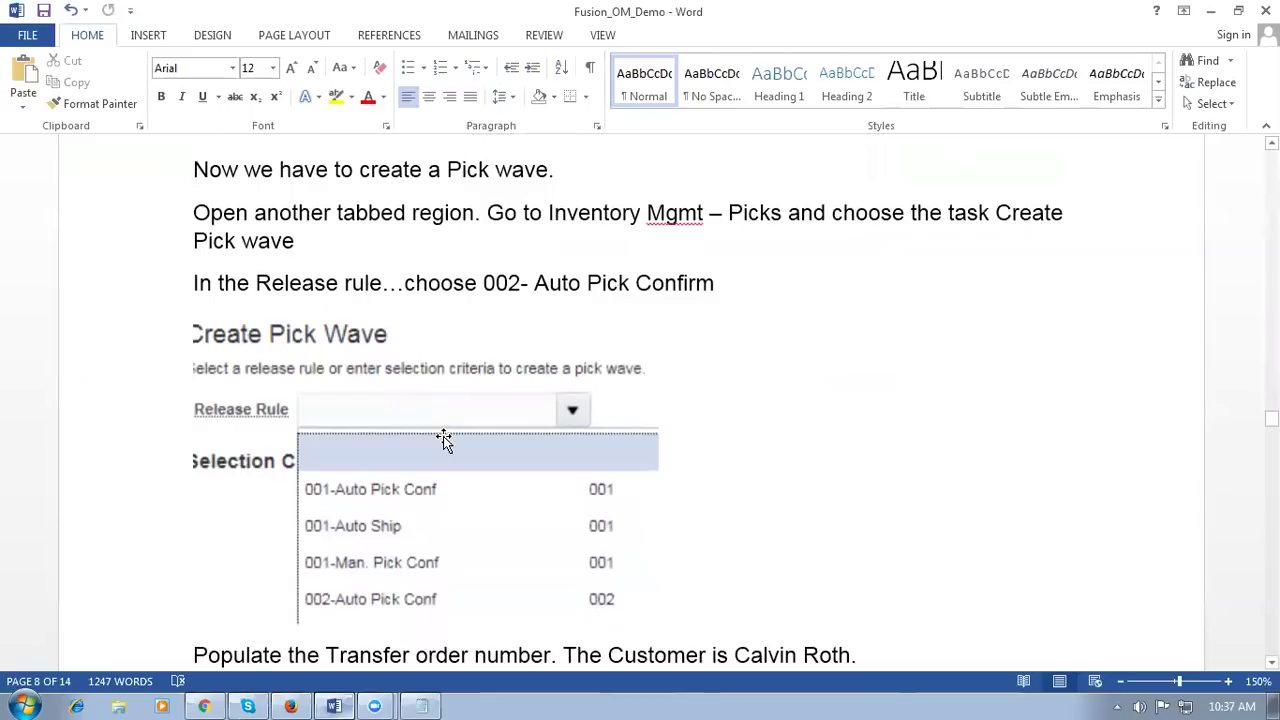
key(alt+Tab)
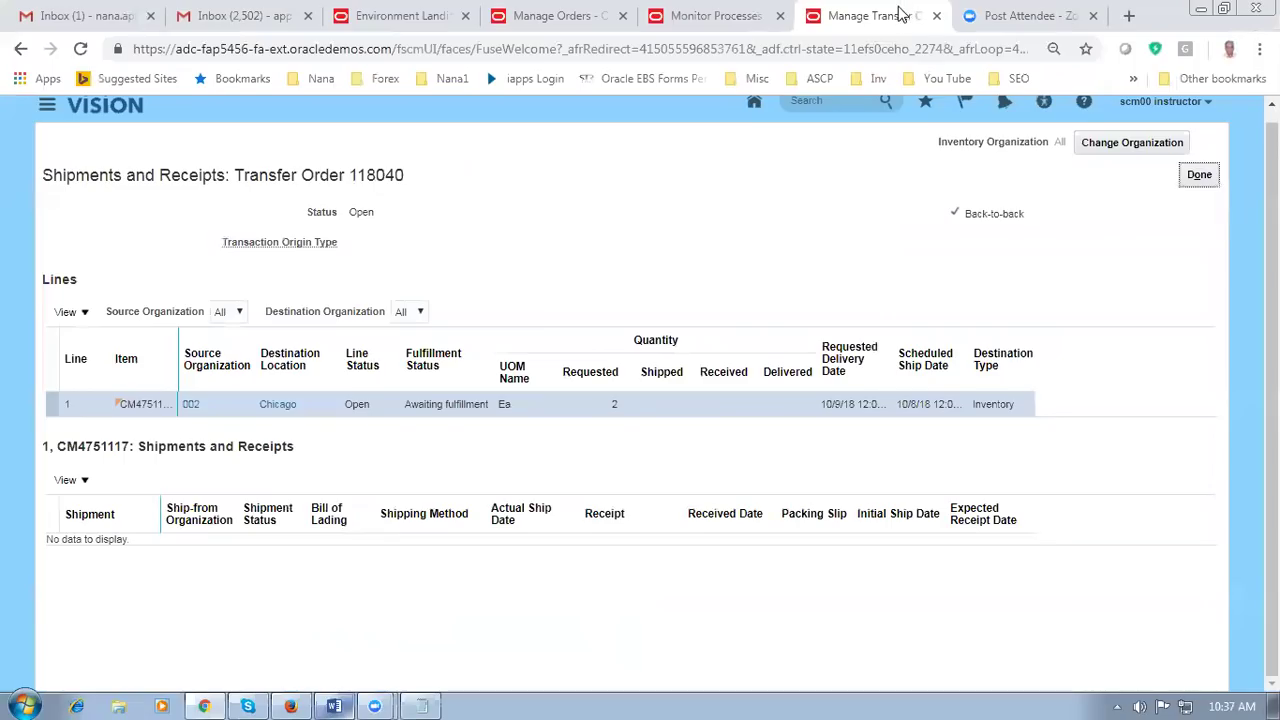
Step: Duplicate the transfer order page into a new tab and open the Inventory Management work area
right_click(899, 14)
click(925, 80)
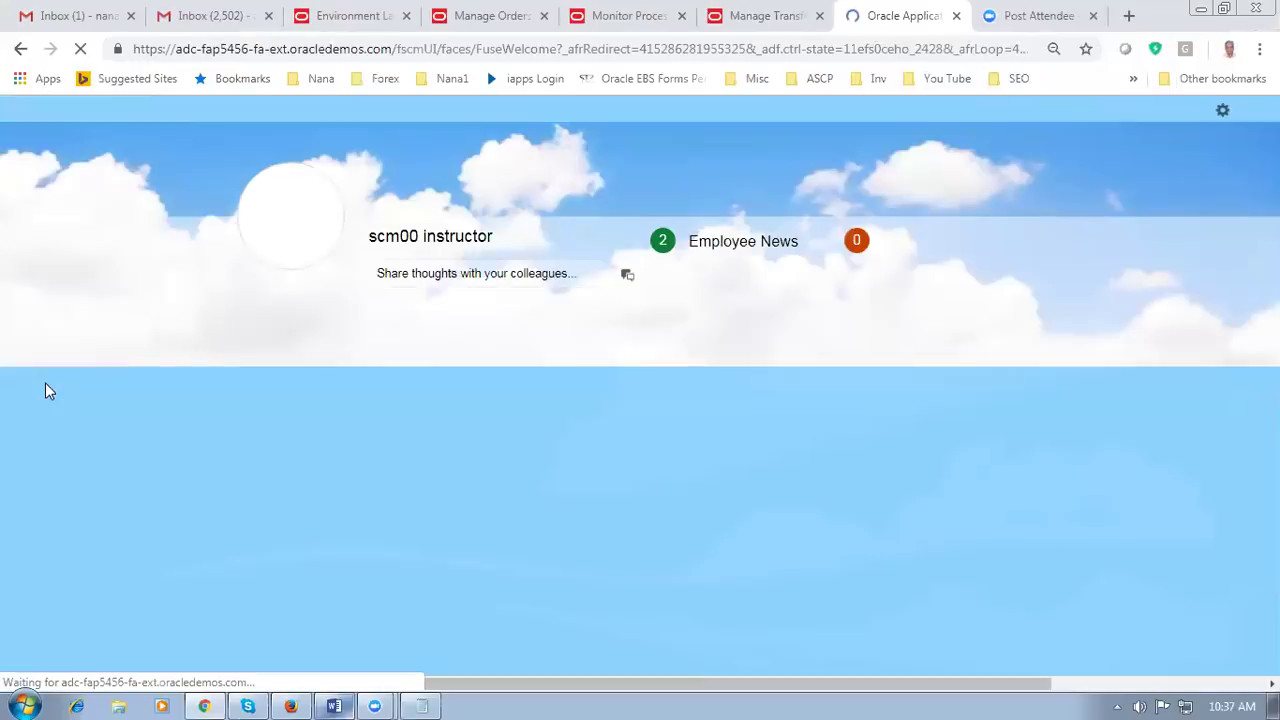
scroll(45, 389, down, 3)
scroll(45, 389, down, 1)
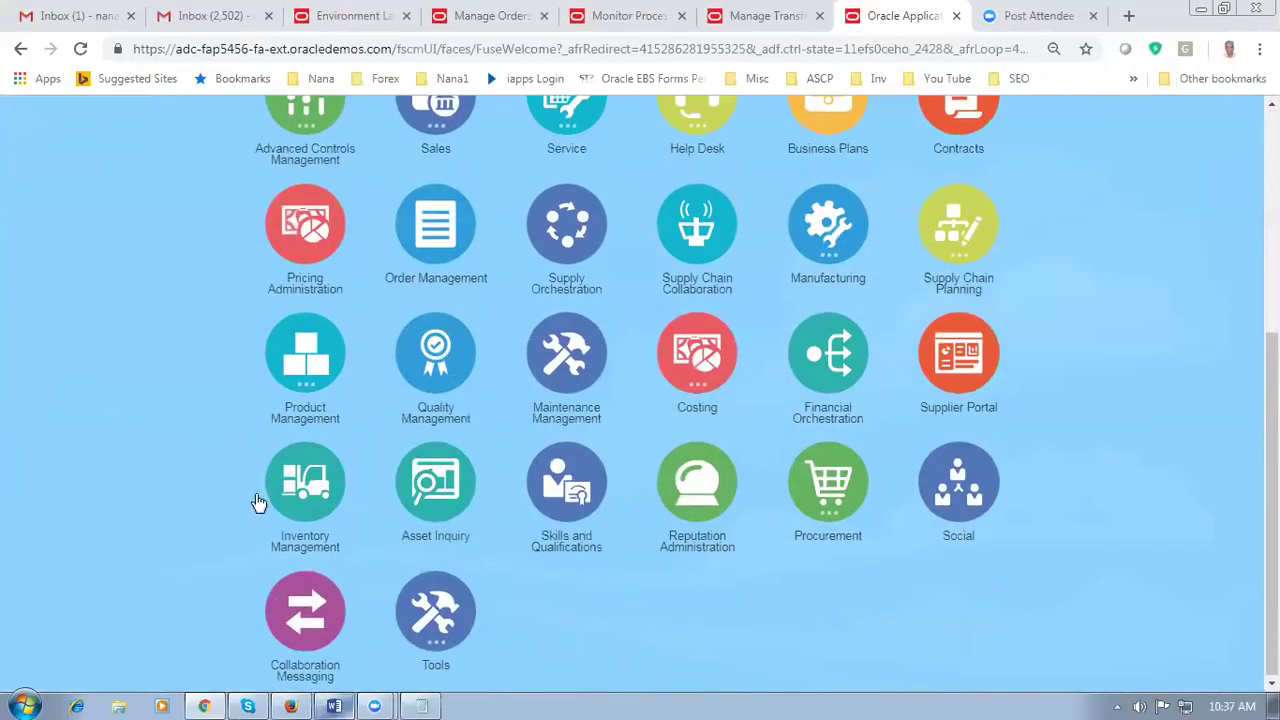
click(305, 482)
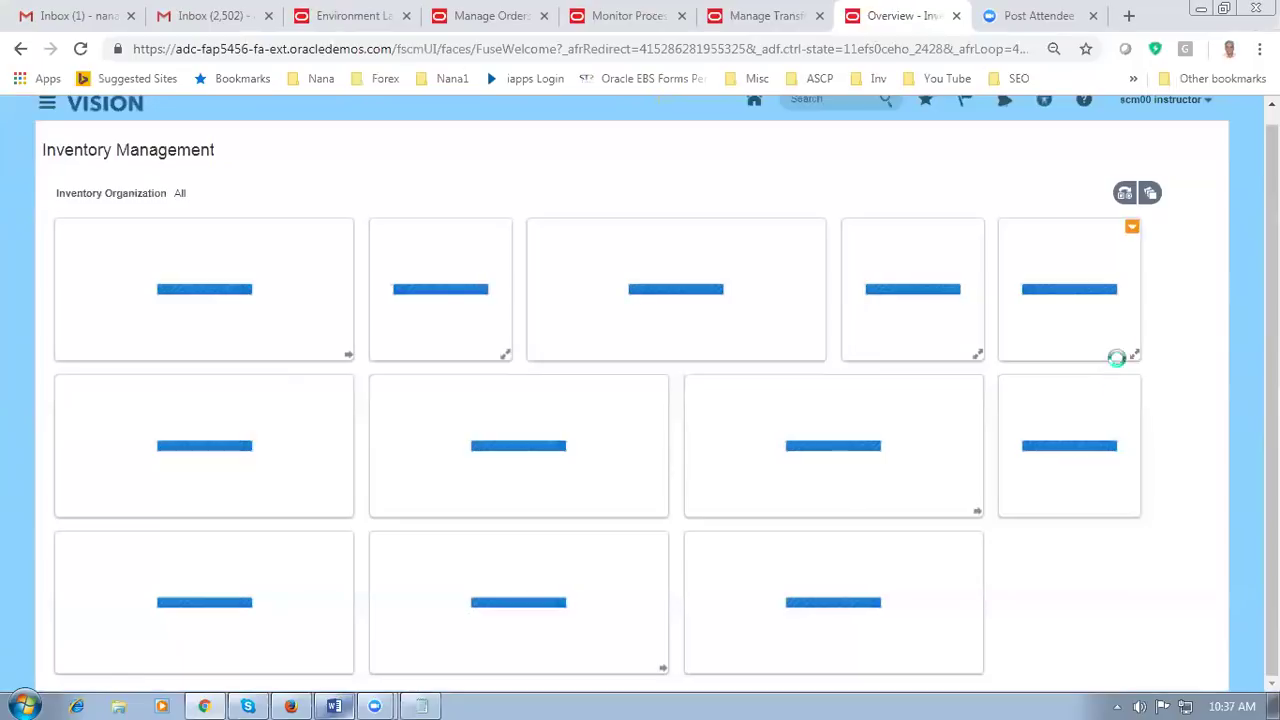
Step: Show the pick-related inventory tasks and restore page zoom to 100%
key(ctrl+minus)
key(ctrl+minus)
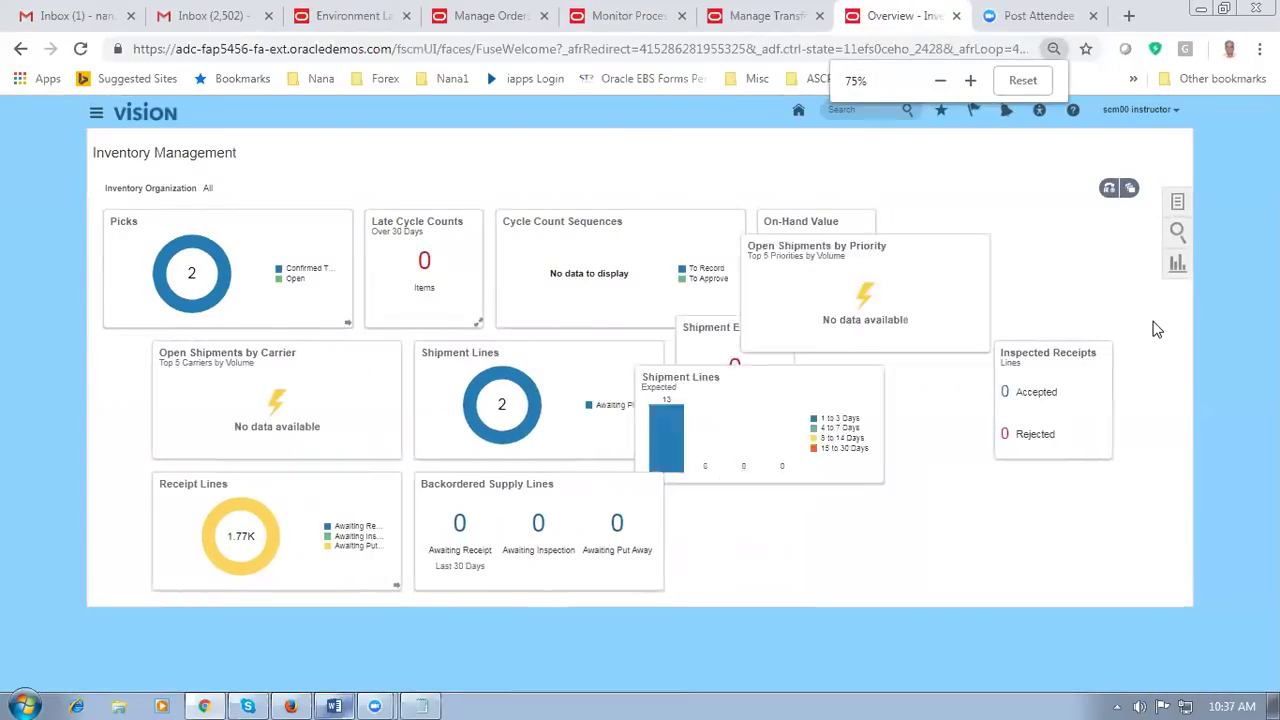
click(1173, 205)
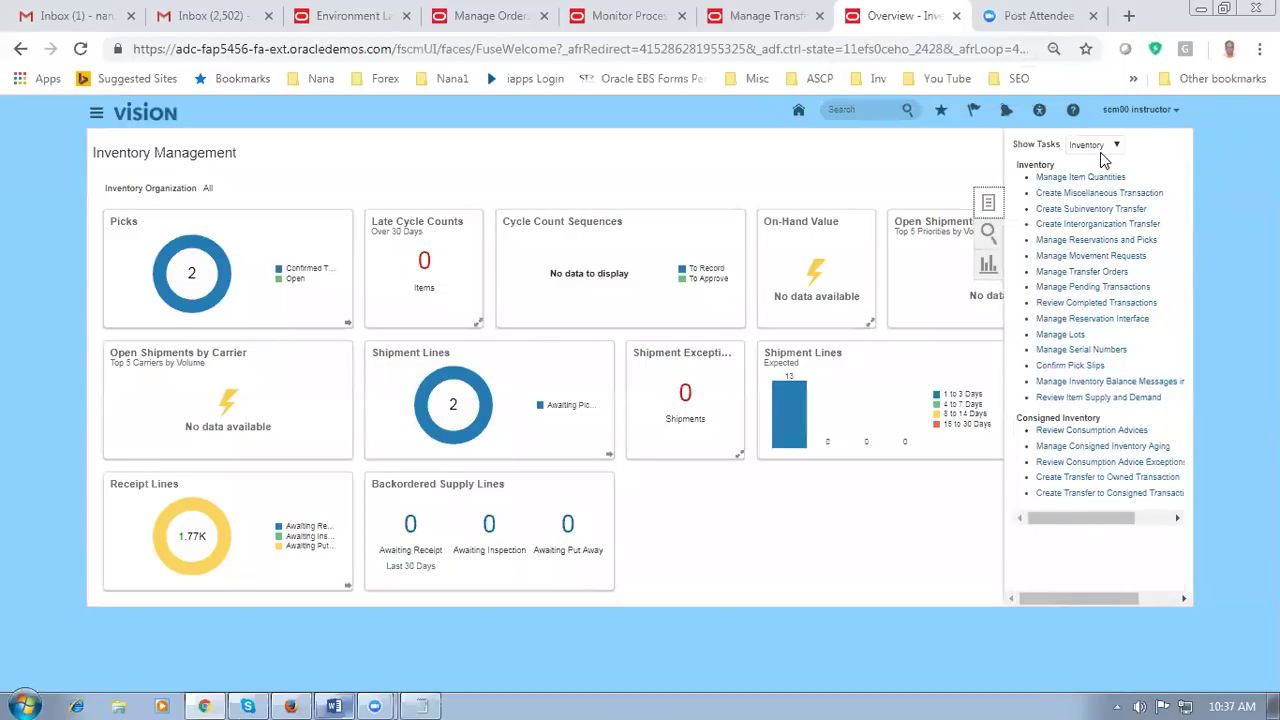
key(ctrl+plus)
click(1207, 222)
click(1126, 150)
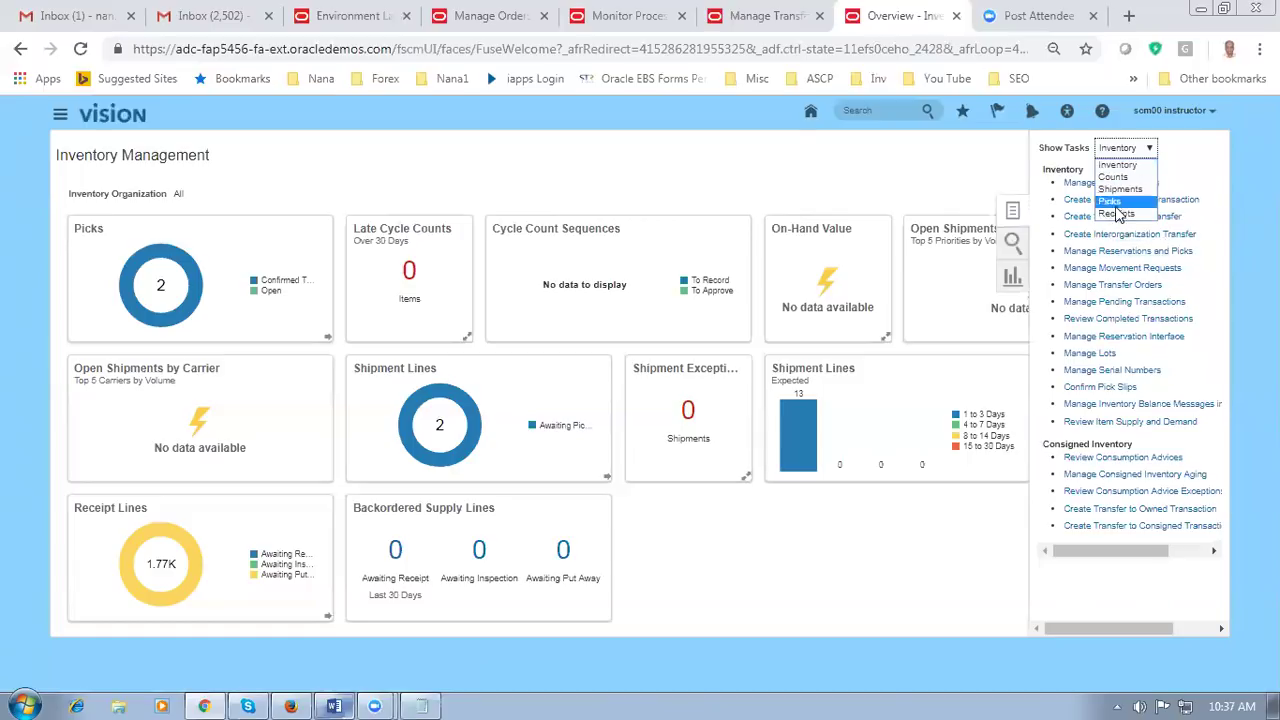
click(1113, 205)
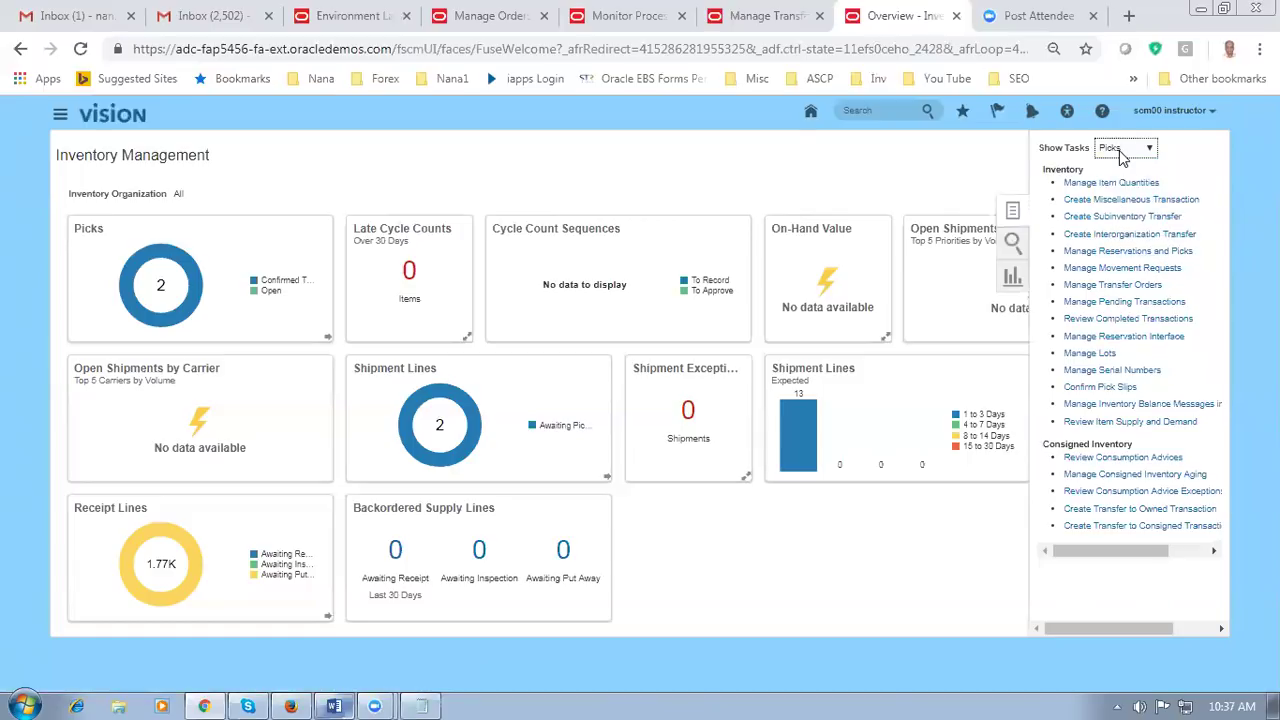
key(ctrl+plus)
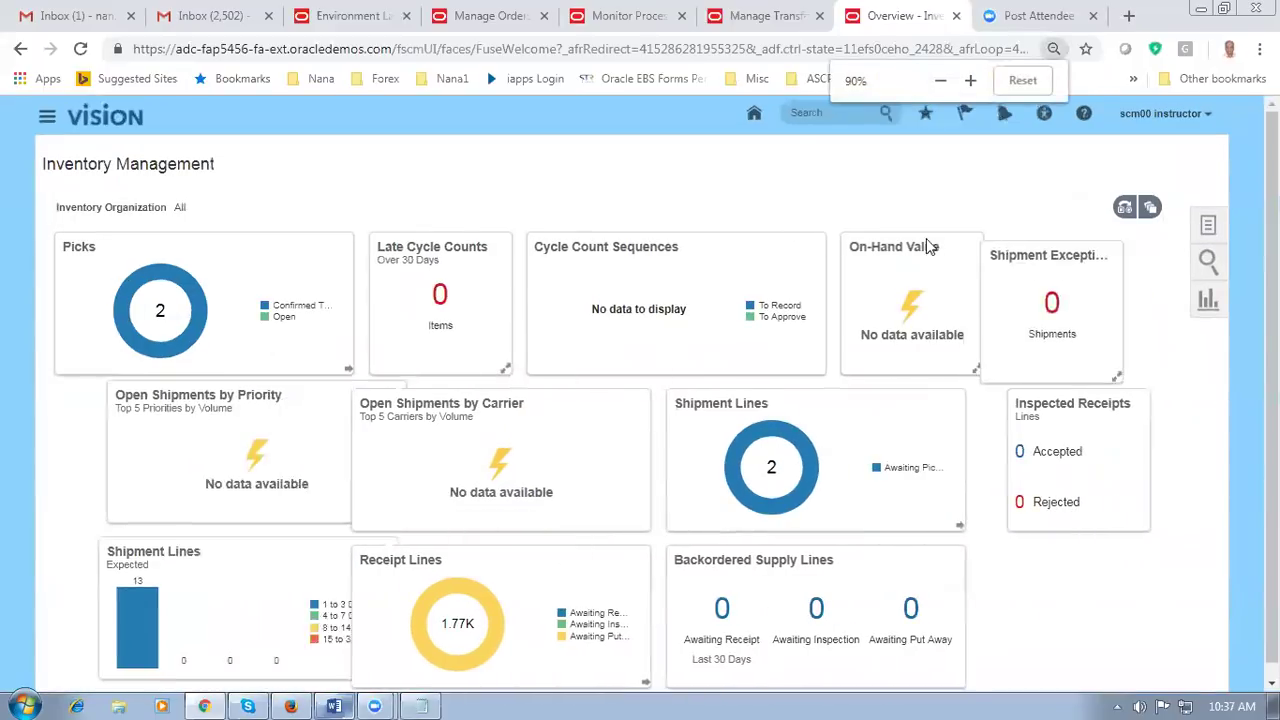
key(ctrl+plus)
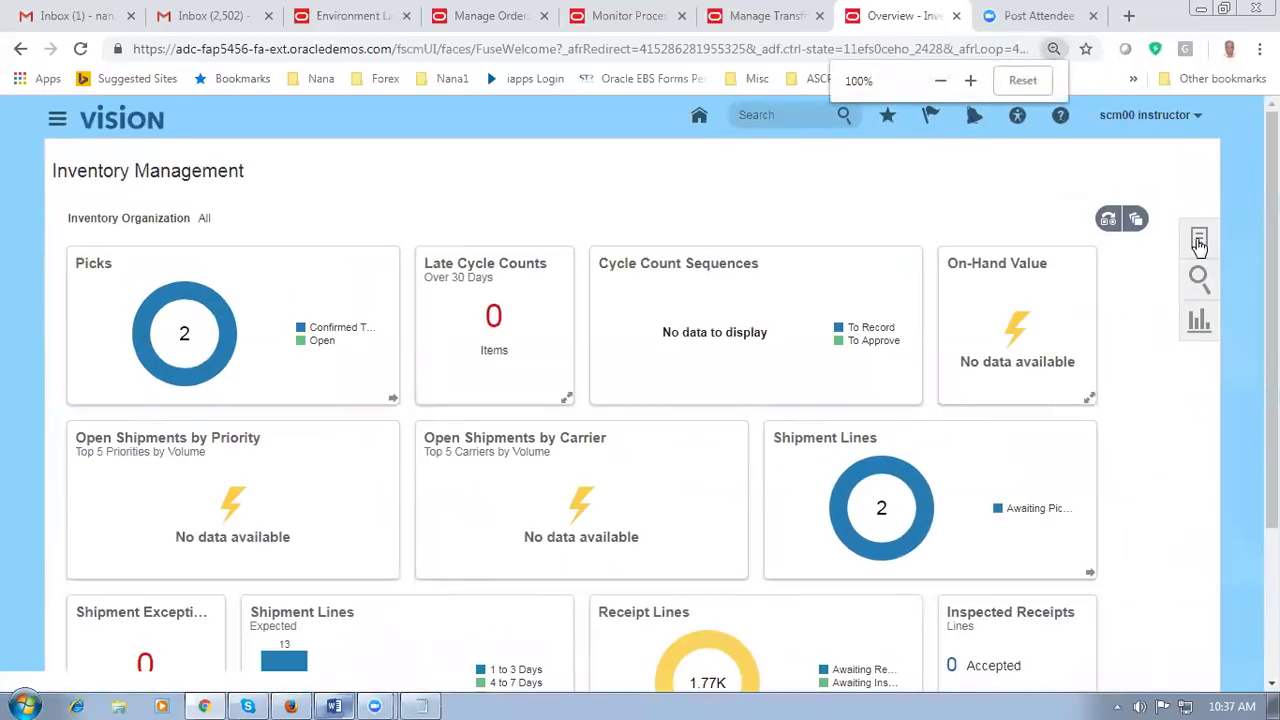
Step: Launch Create Pick Wave from the Picks tasks list
click(1194, 241)
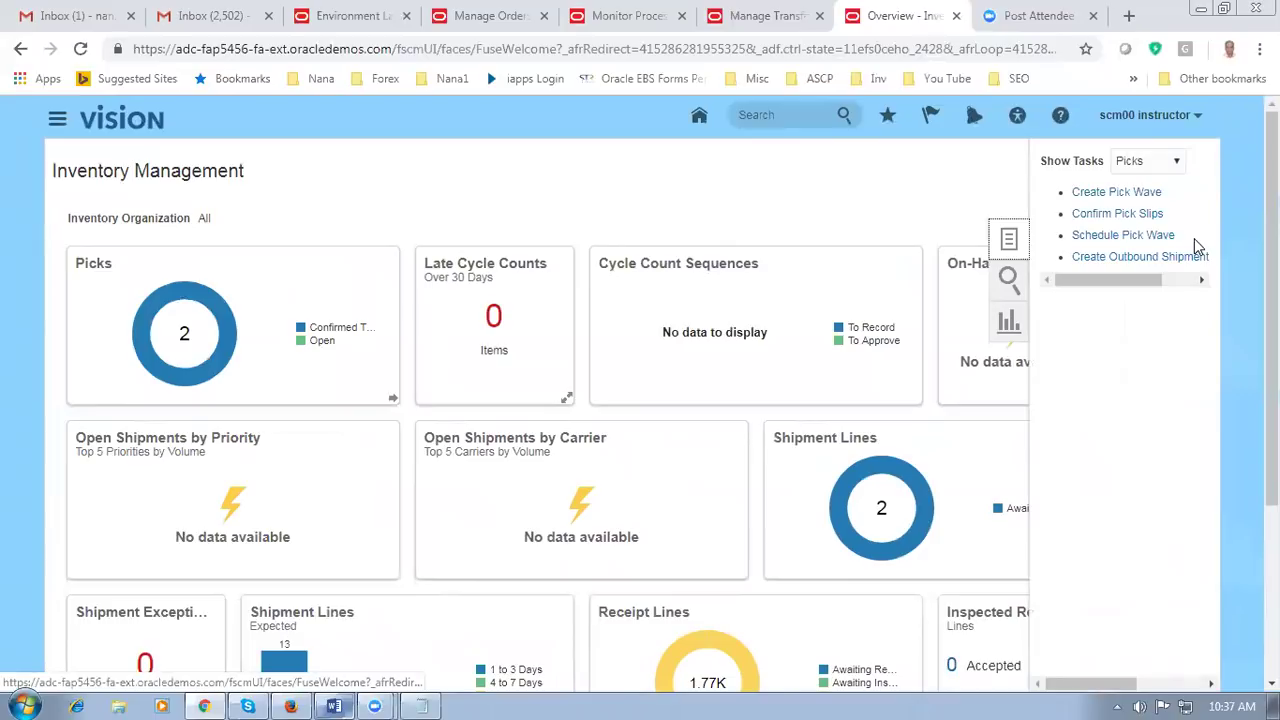
click(1101, 199)
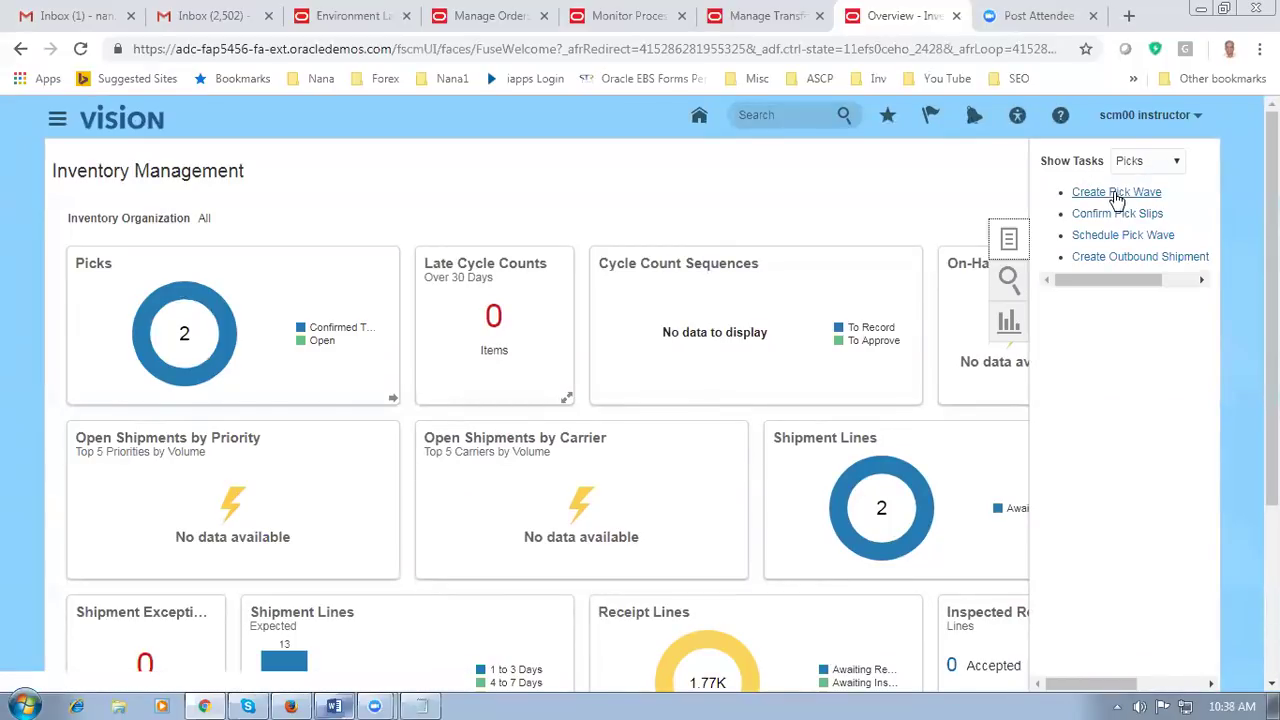
click(1117, 196)
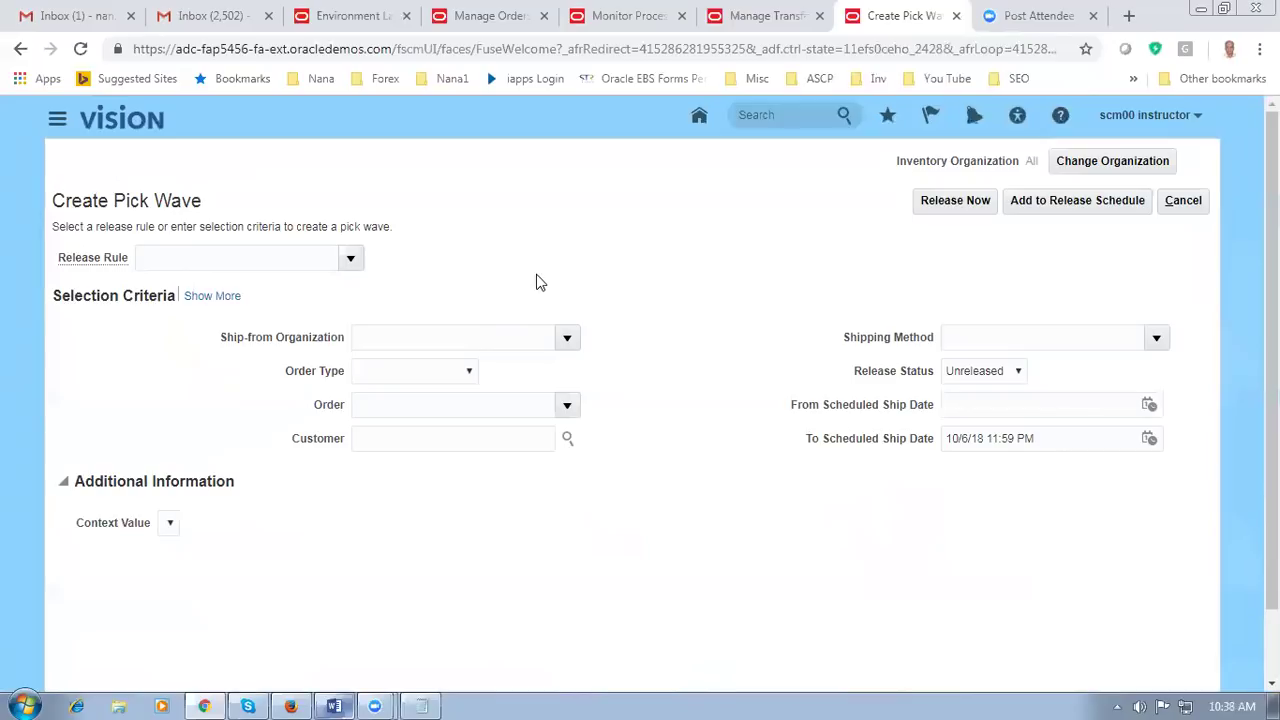
Step: Set the pick wave release rule to 002-Auto Pick Conf and order type to Transfer order
click(350, 259)
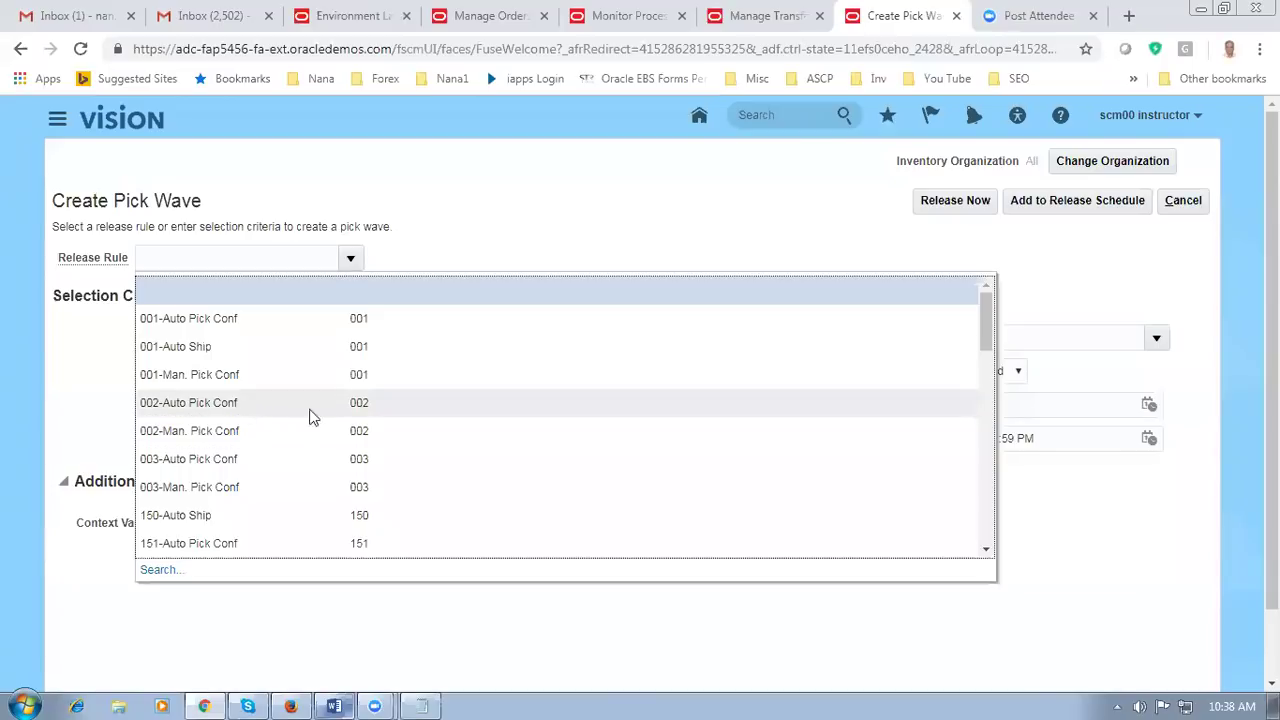
click(255, 405)
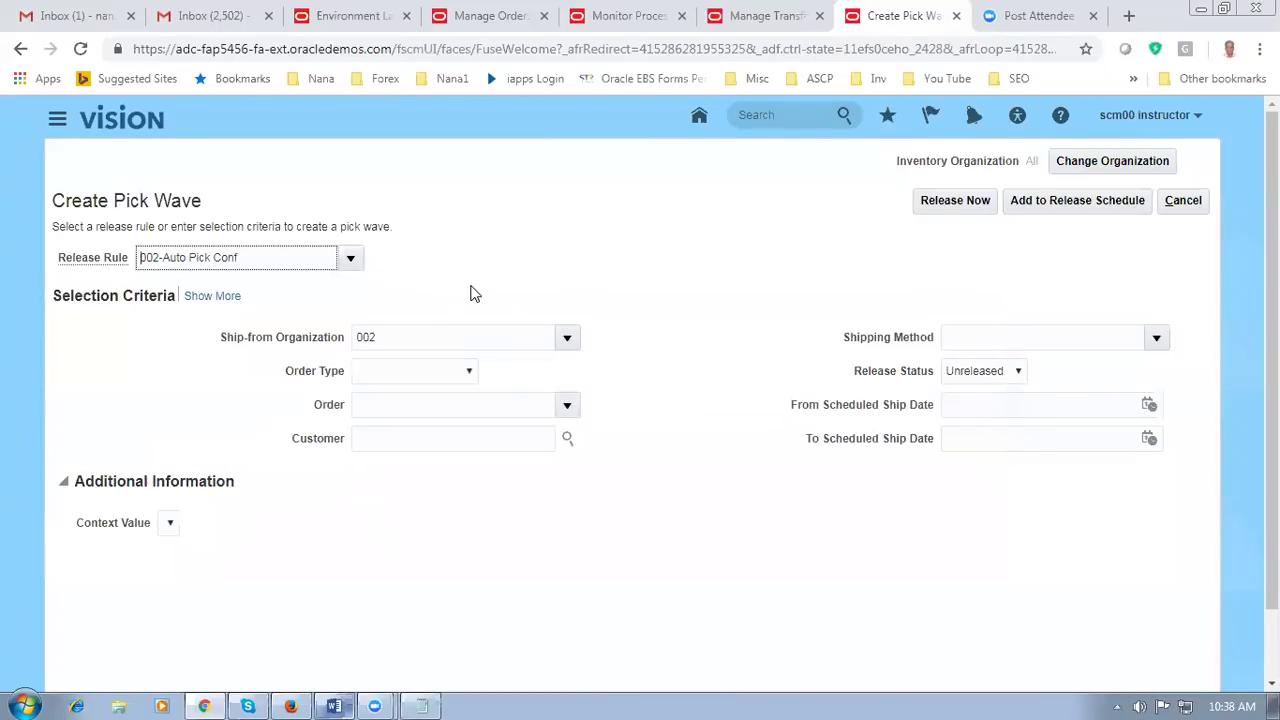
click(395, 379)
click(394, 420)
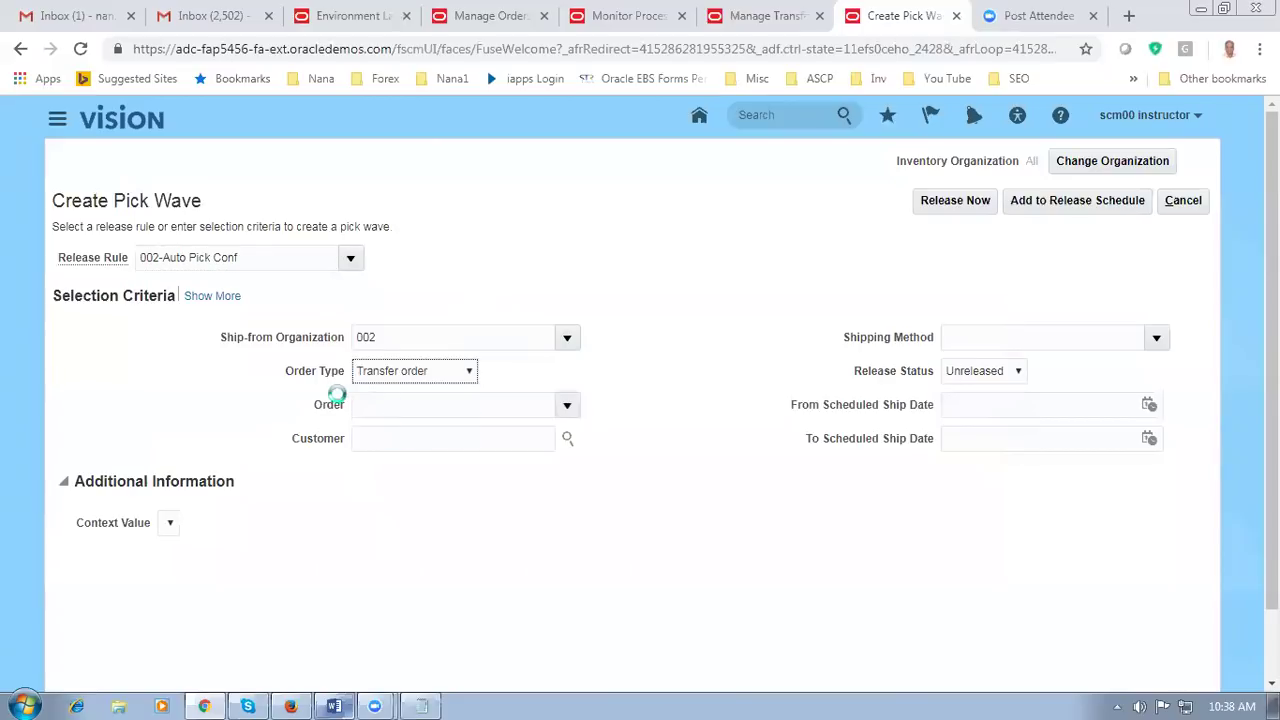
click(409, 413)
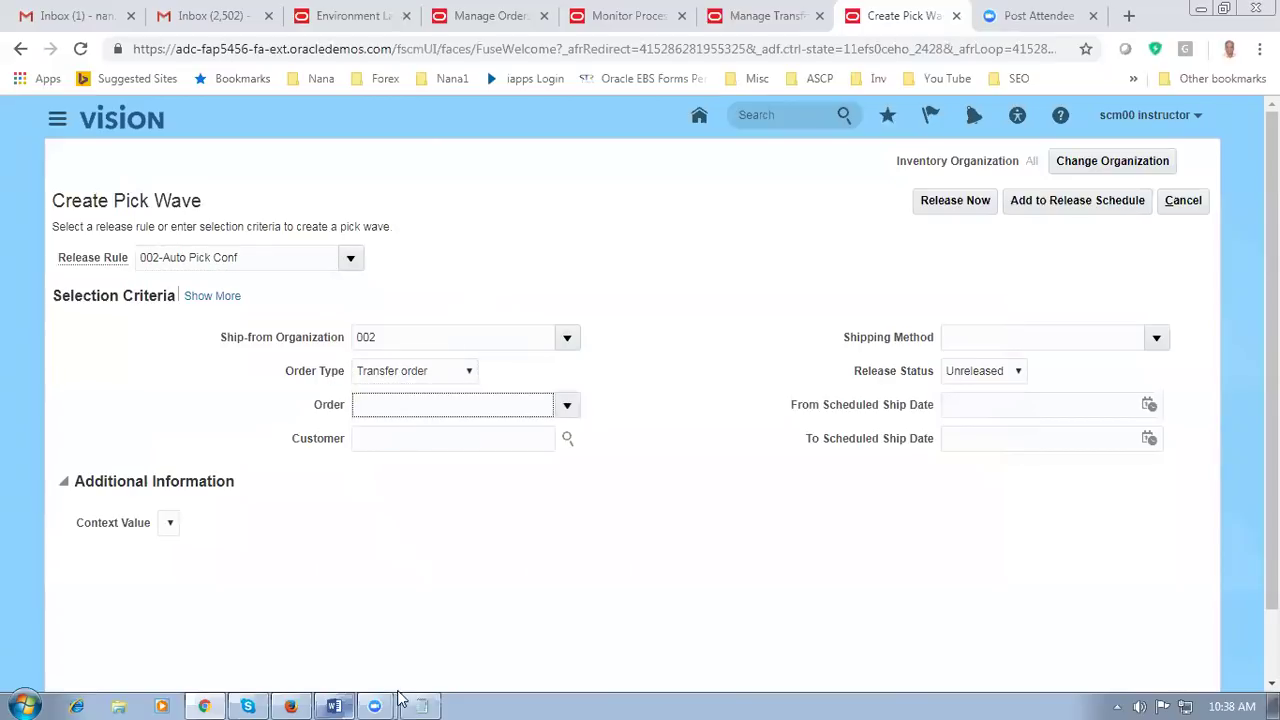
click(432, 700)
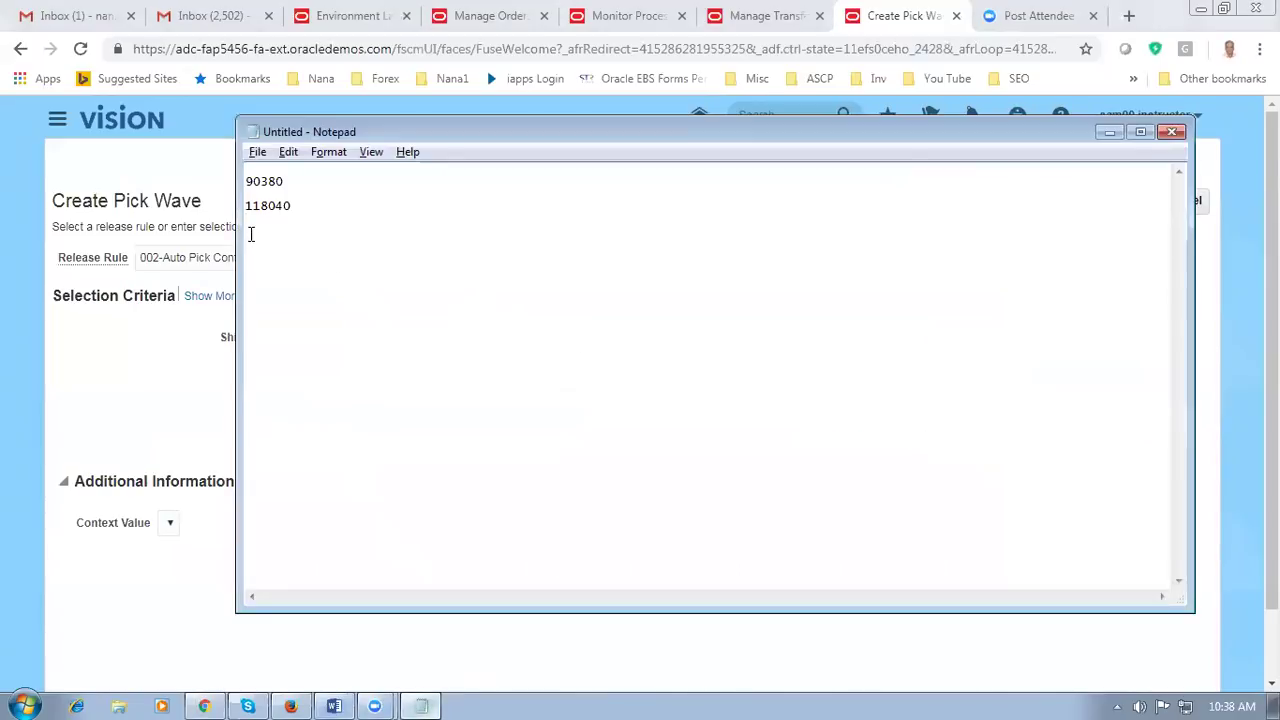
Step: Enter transfer order 118040 in the Order field and accept the autofilled customer
click(150, 410)
click(483, 404)
text(118040)
key(Tab)
text(Calvin Roth)
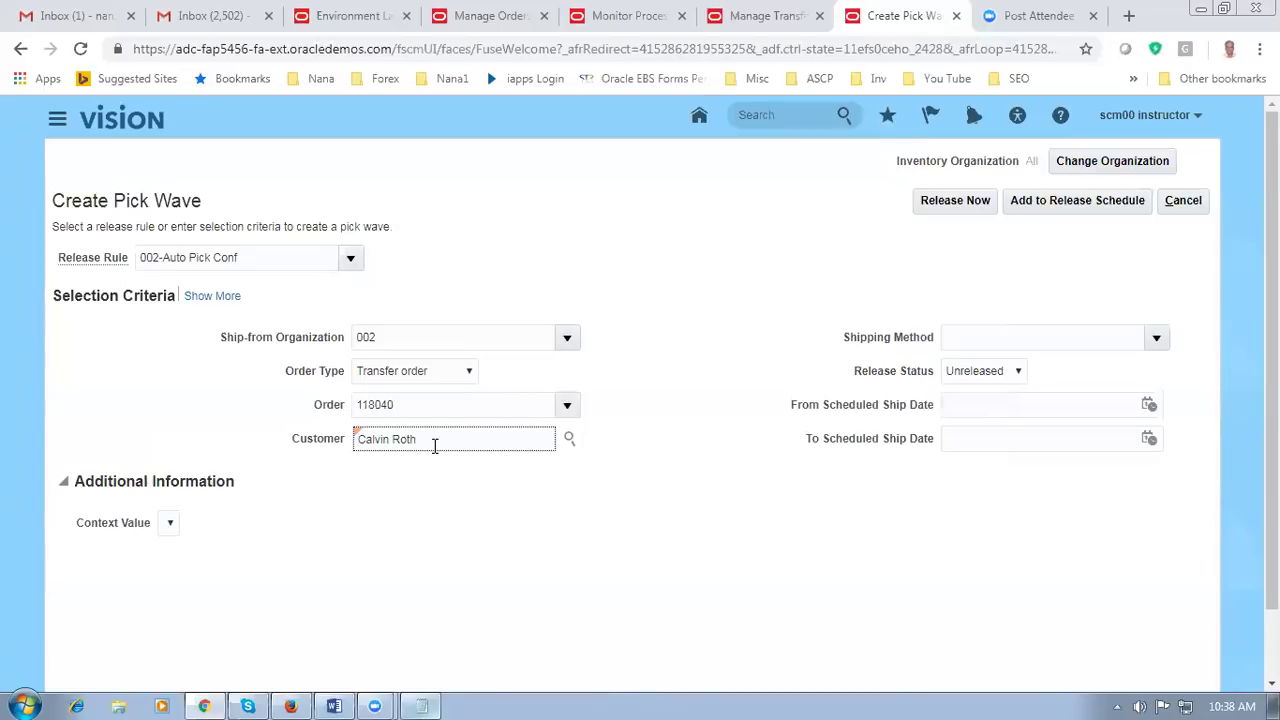
Step: Release the pick wave now for transfer order 118040
drag(437, 446, 345, 469)
click(392, 540)
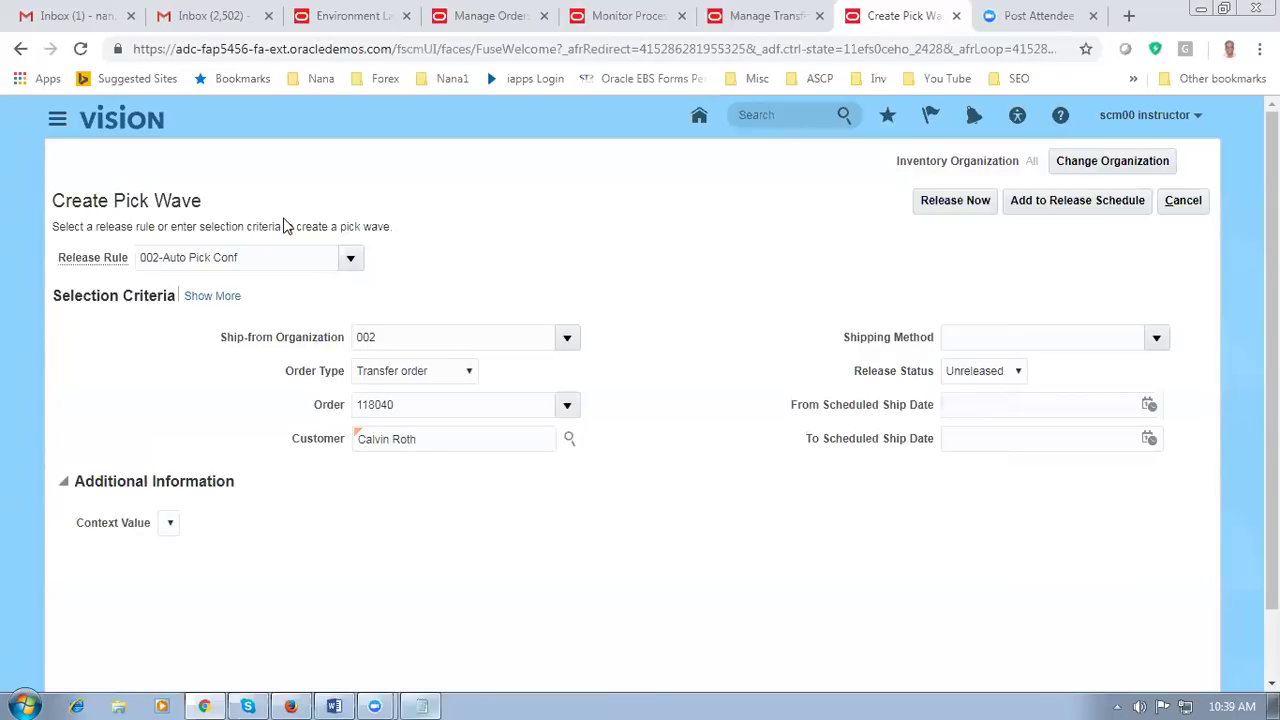
click(967, 204)
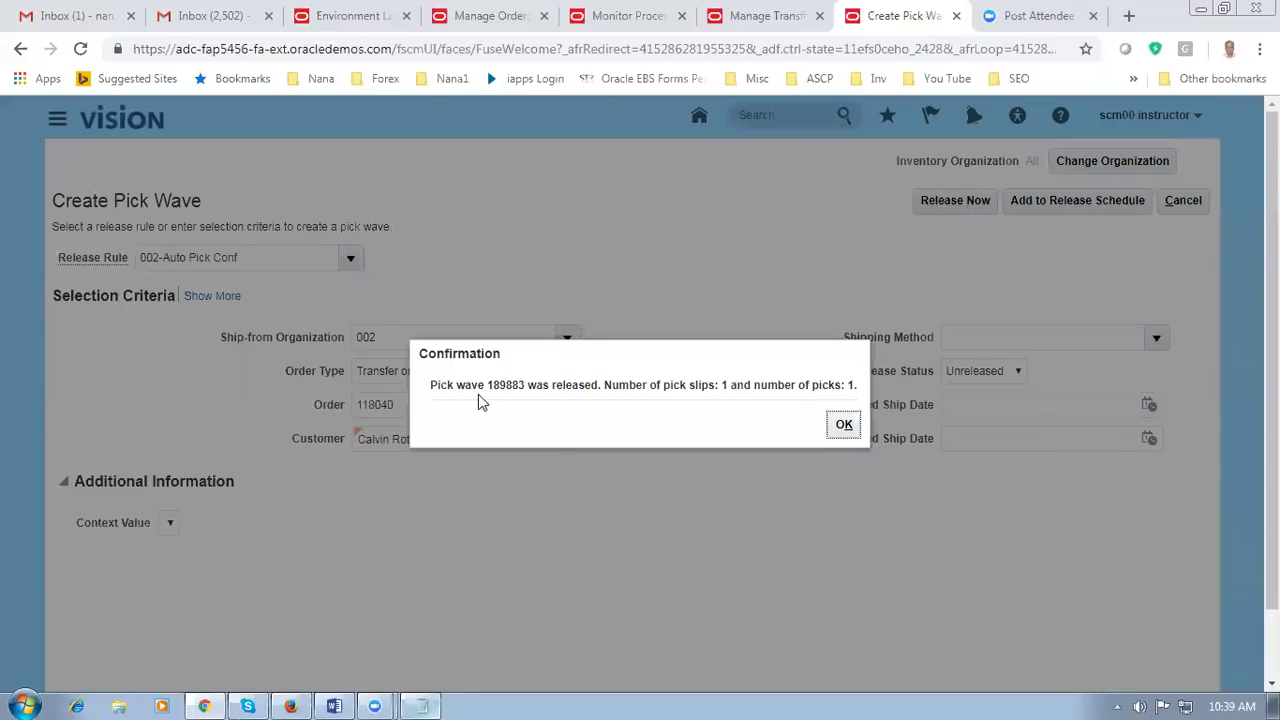
Step: Record pick wave number 189883 in Notepad and acknowledge the release confirmation
click(421, 704)
key(Return)
text(1)
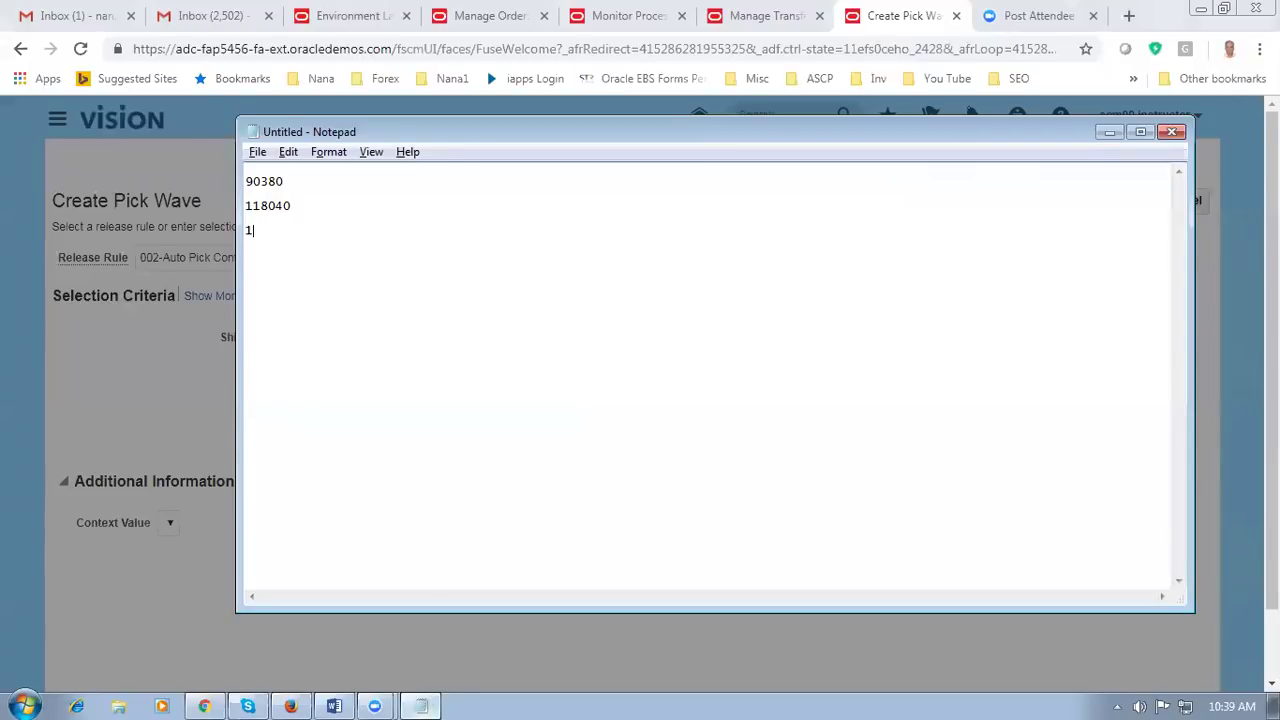
text(898)
key(alt+Tab)
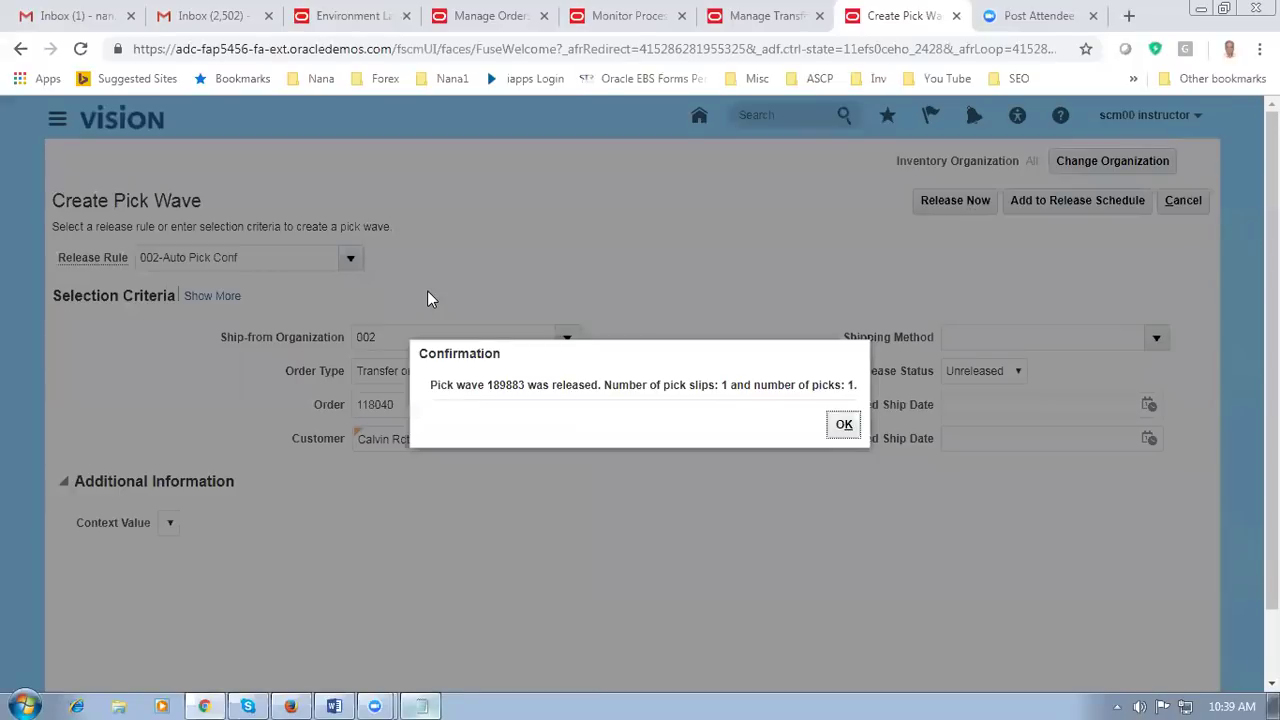
key(alt+Tab)
text(83)
key(alt+Tab)
click(845, 427)
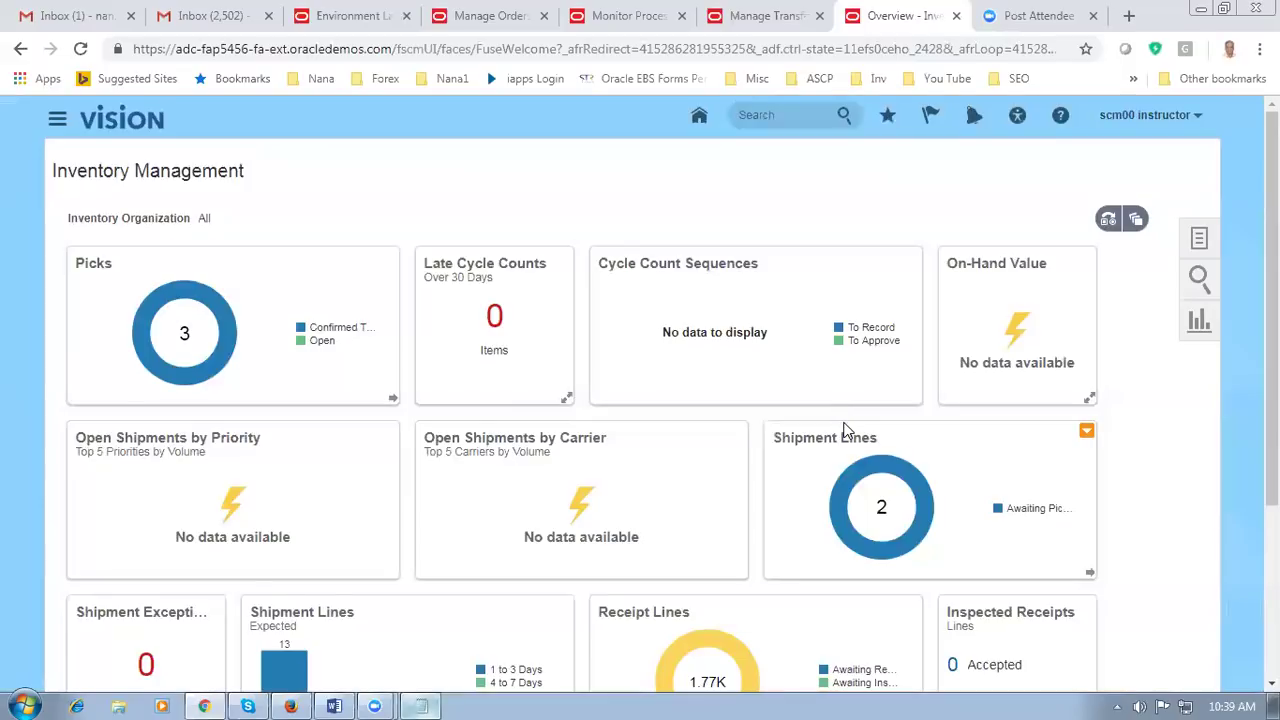
key(alt+Tab)
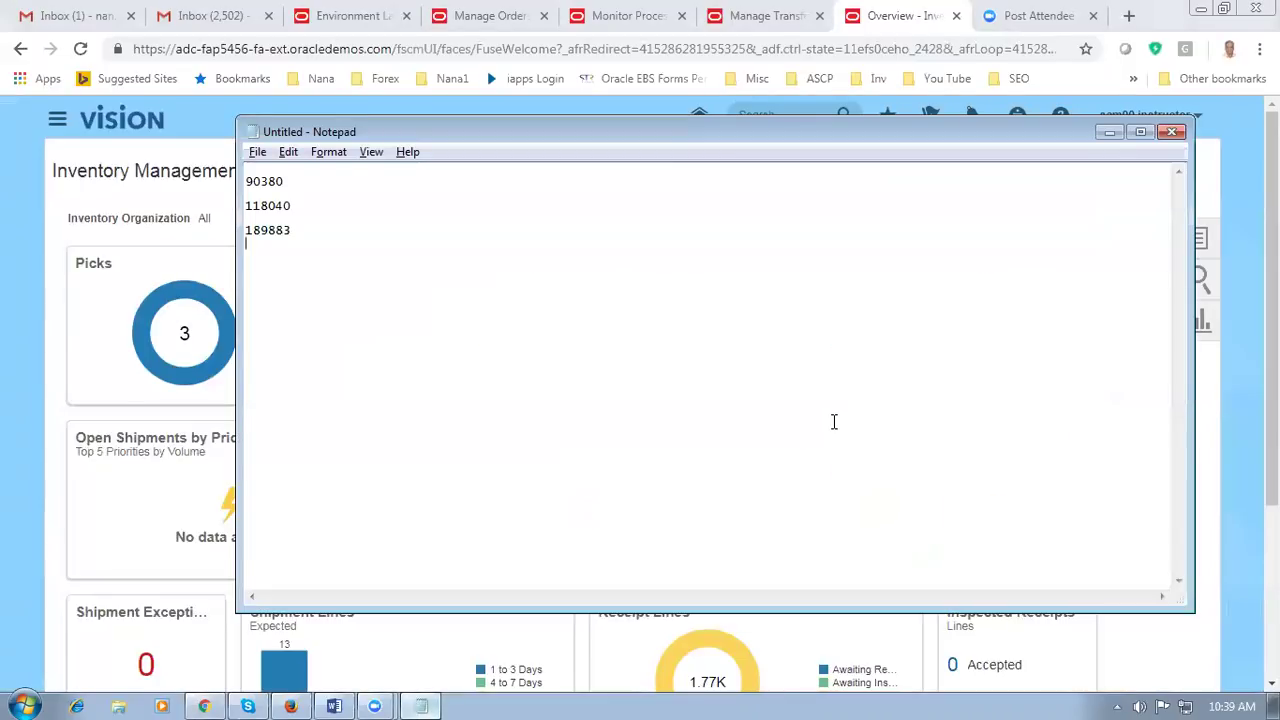
key(alt+Tab)
key(alt+Tab)
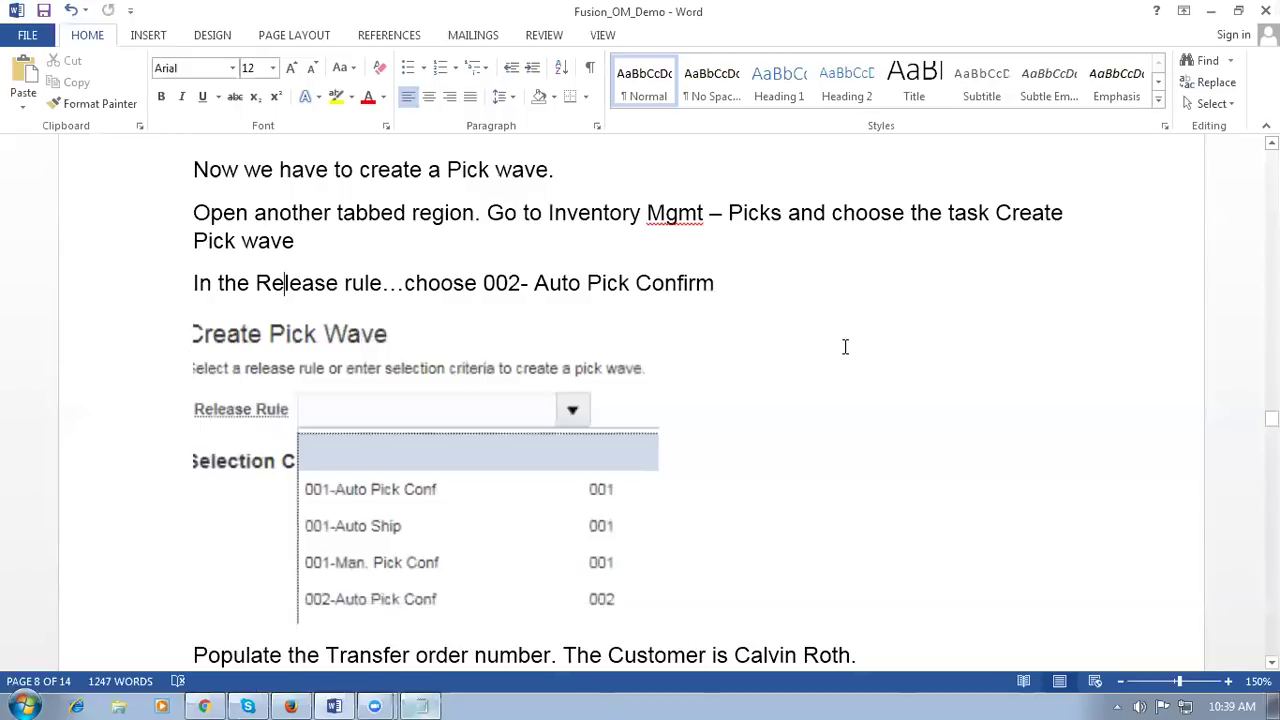
Step: Read down the Word guide to the pick wave release confirmation screenshot, then return to Oracle
scroll(843, 347, down, 3)
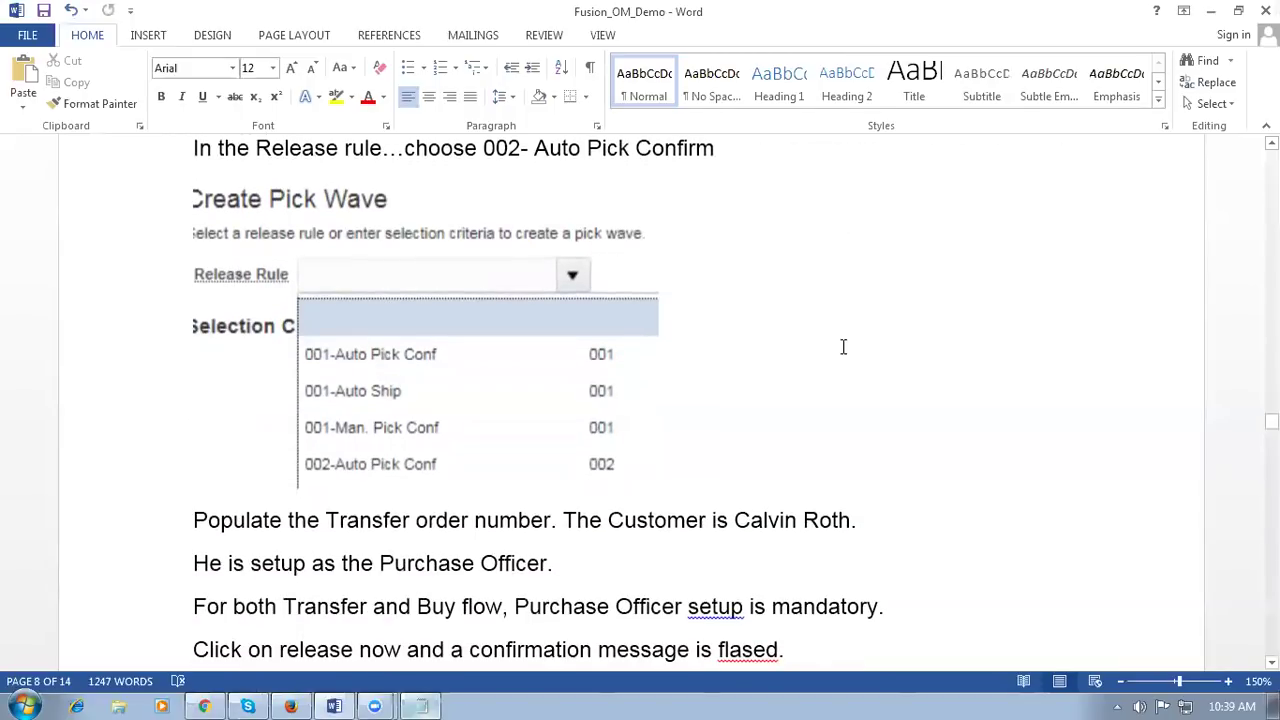
scroll(838, 348, down, 3)
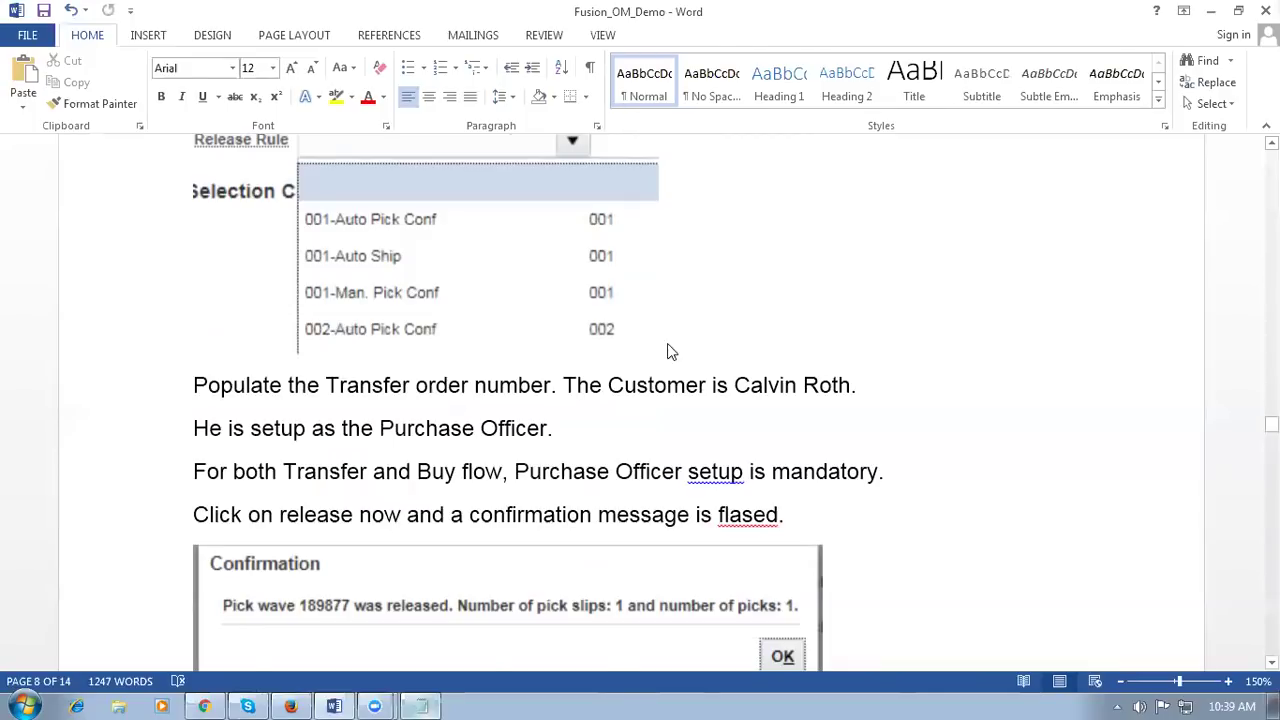
key(alt+Tab)
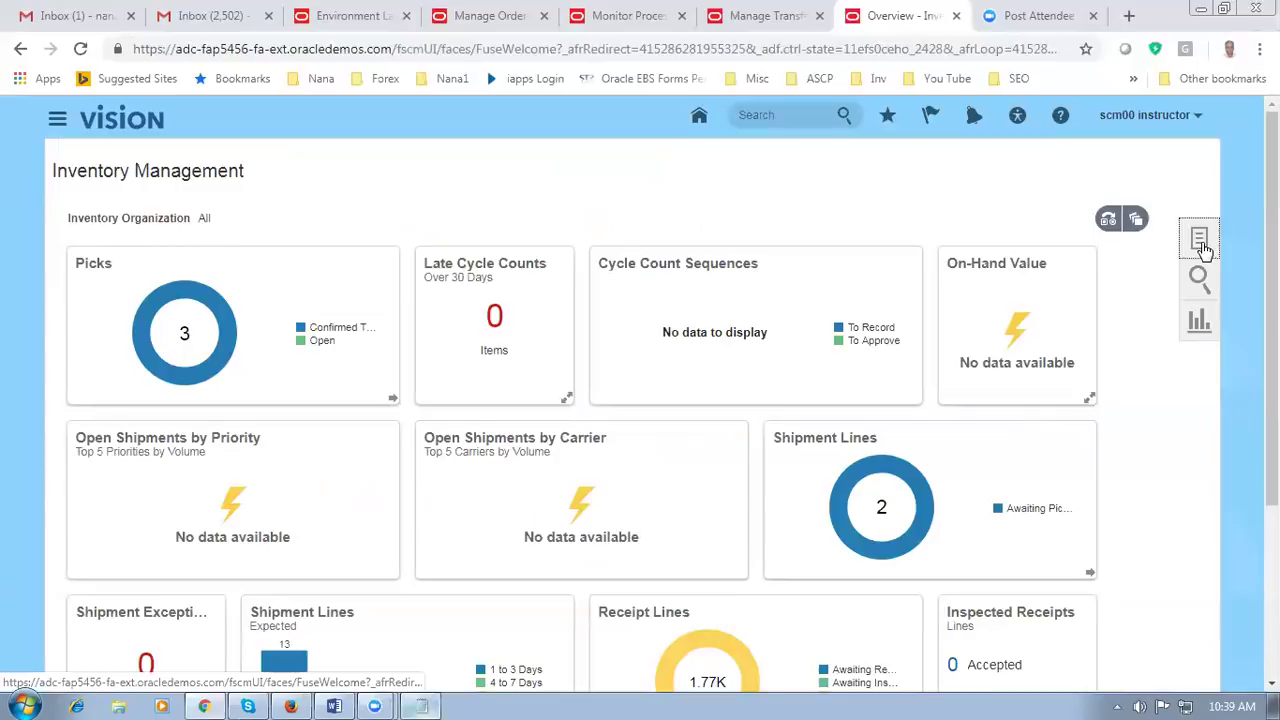
Step: Change the Tasks panel's Show Tasks category from Picks to Shipments, then switch to the Word guide
click(1201, 245)
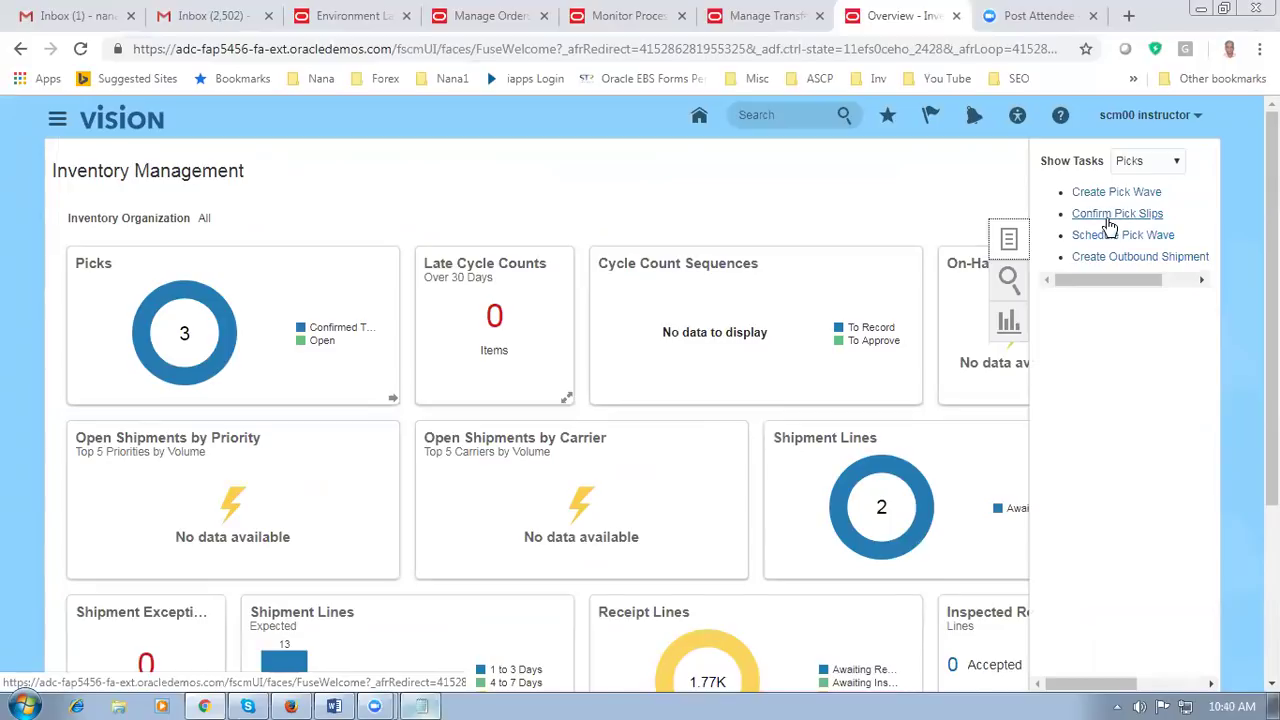
click(745, 195)
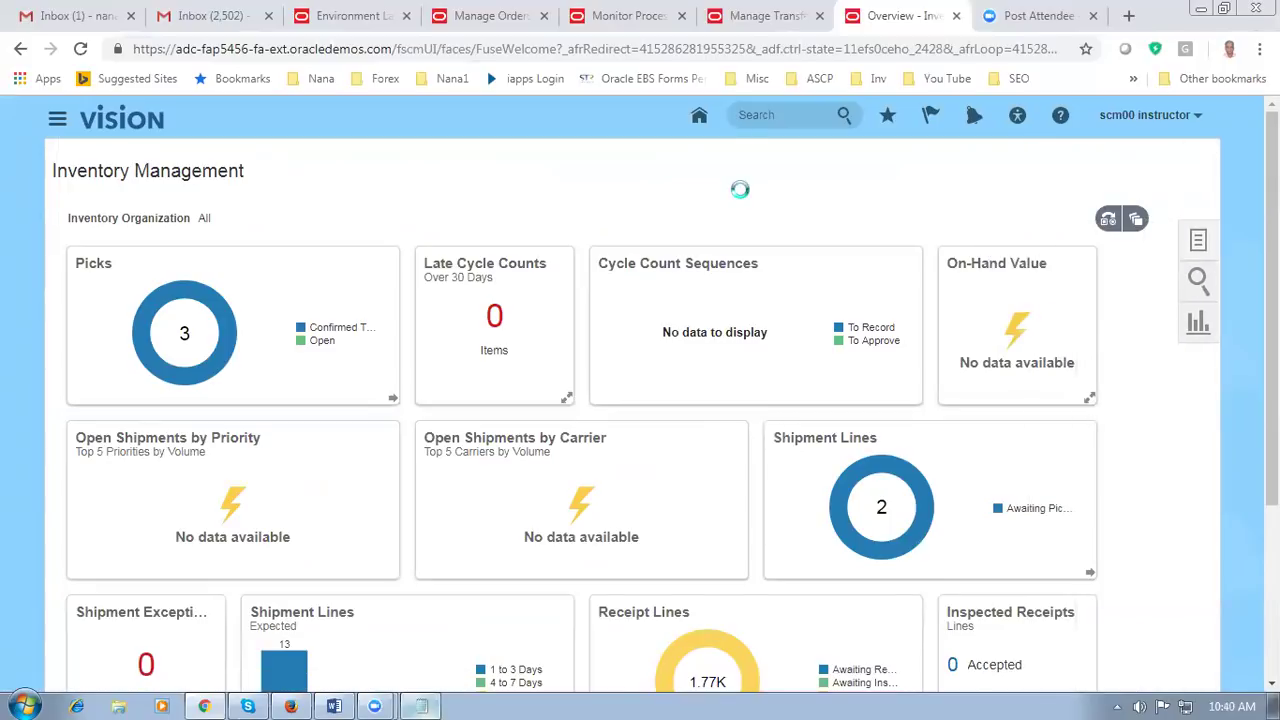
click(1200, 244)
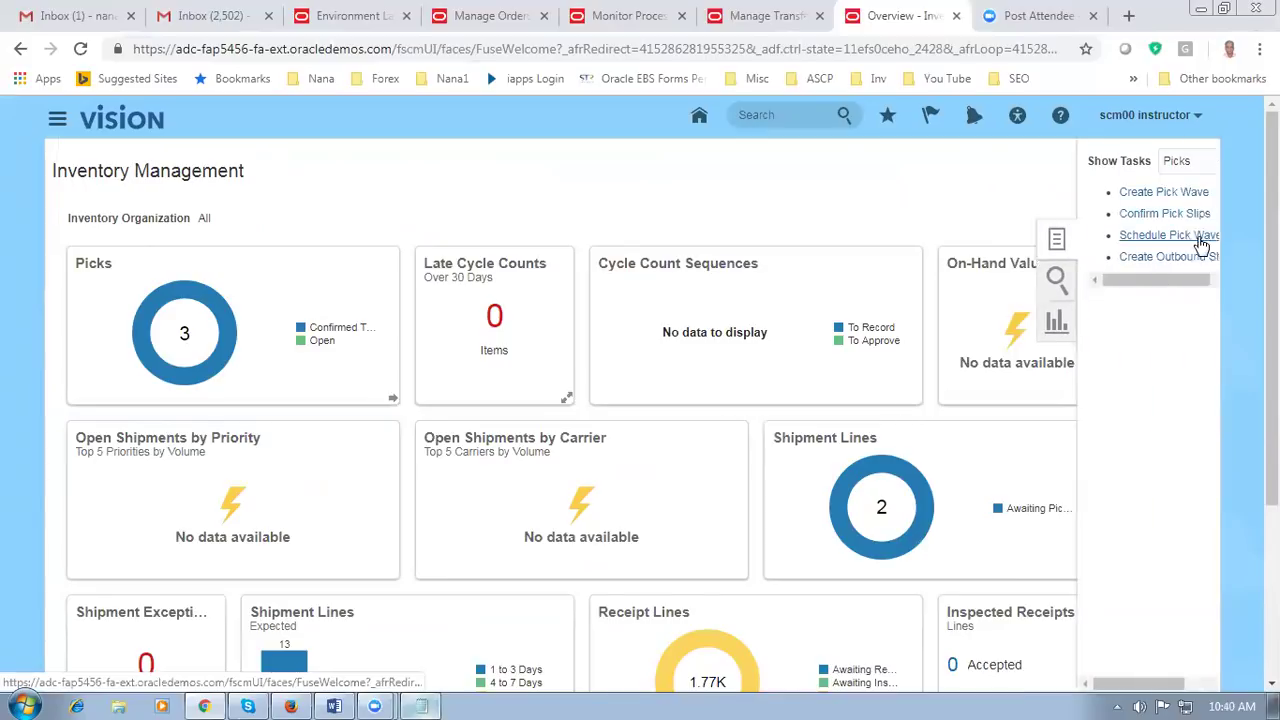
click(1133, 162)
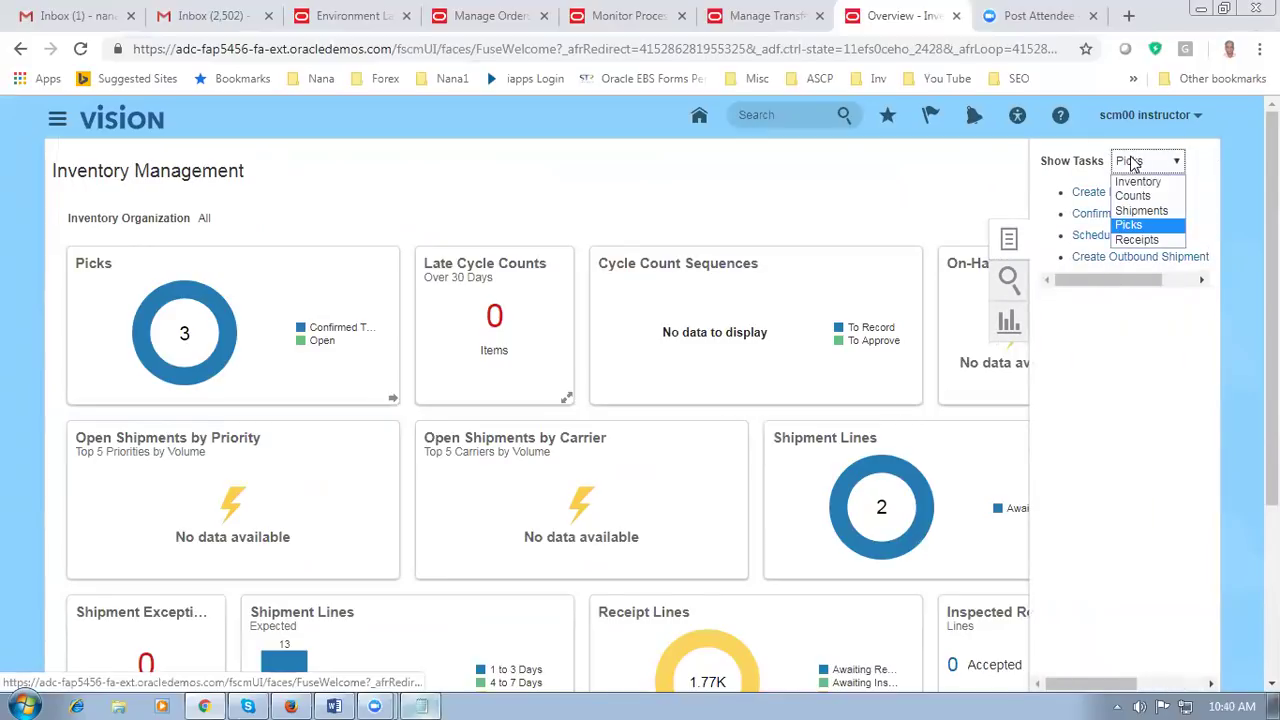
click(1141, 211)
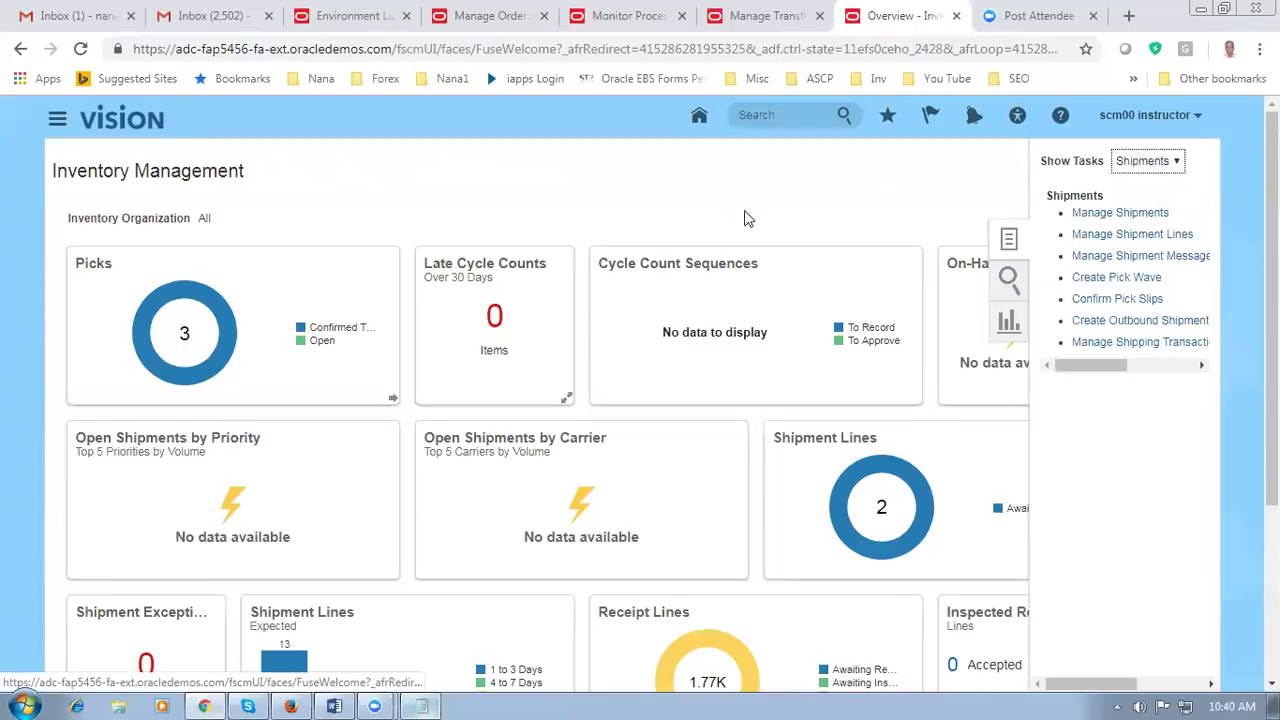
click(1147, 165)
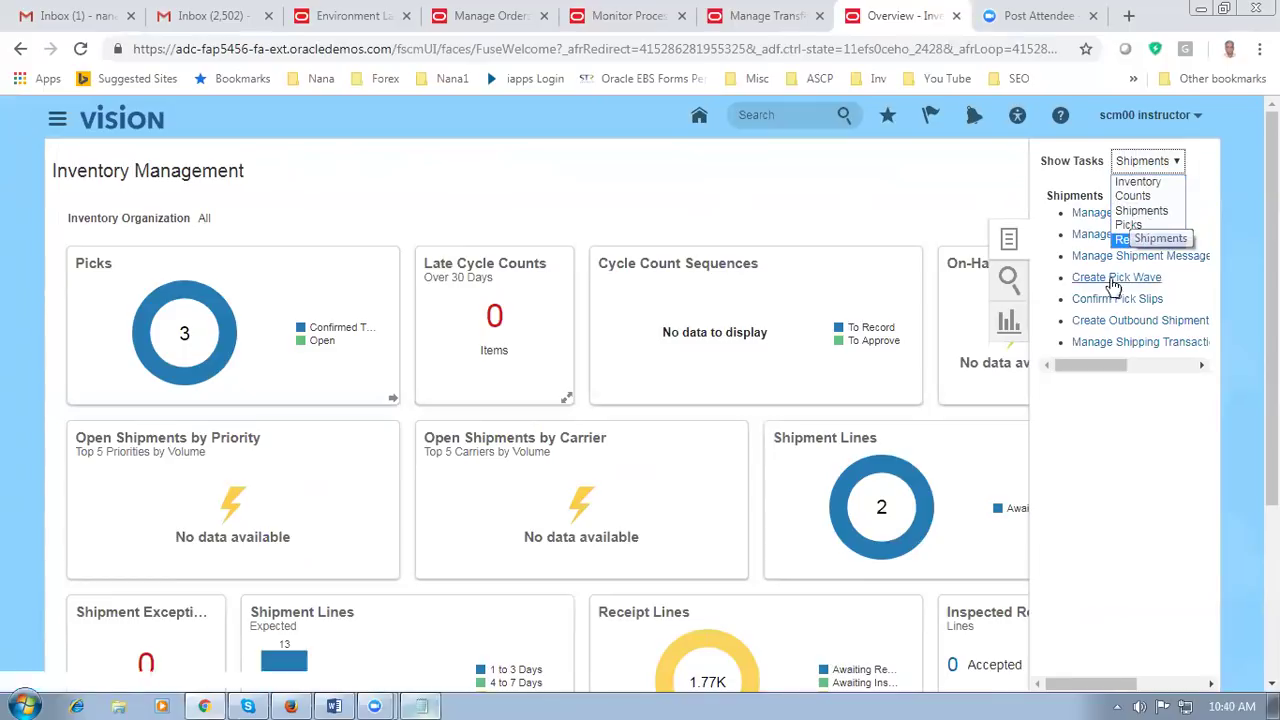
click(1137, 210)
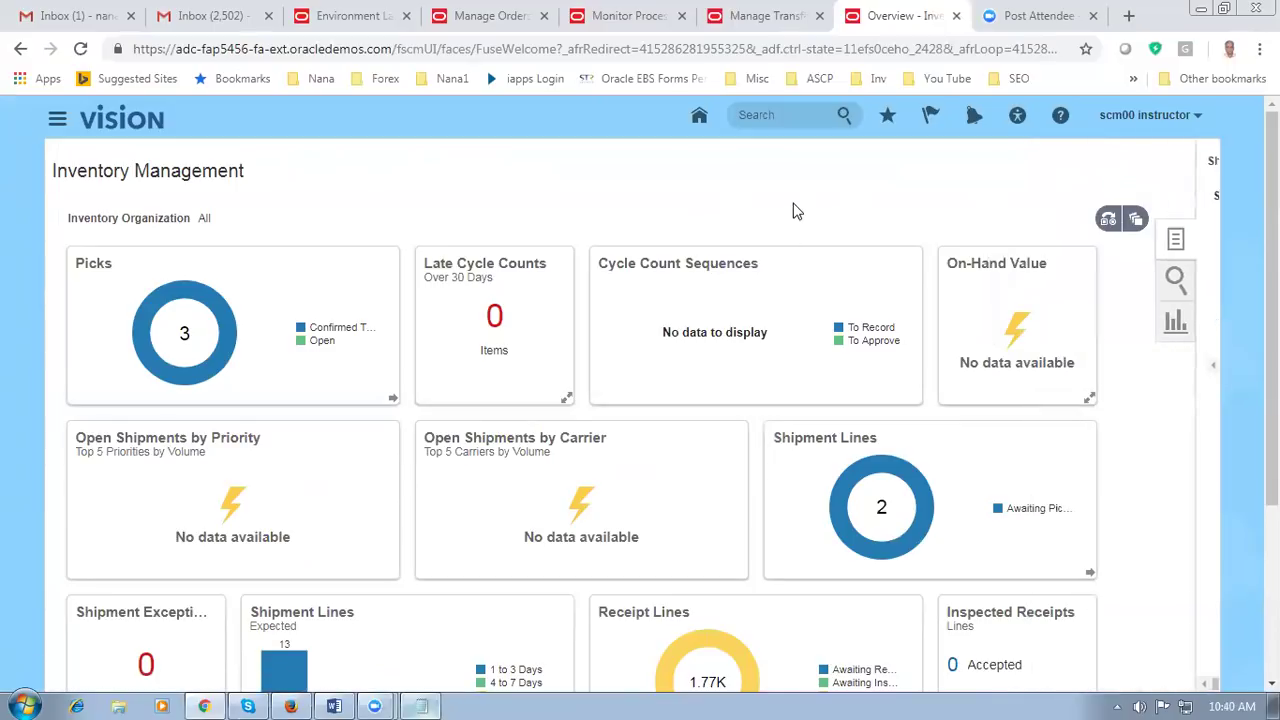
key(alt+Tab)
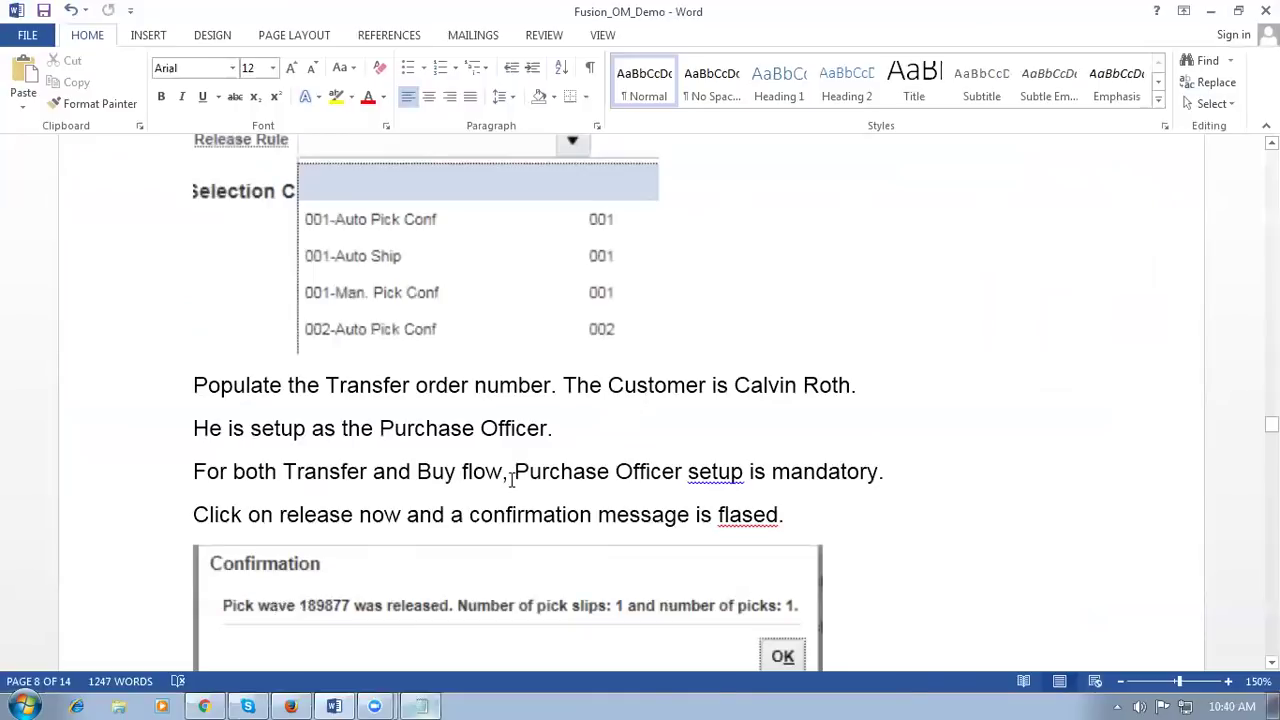
Step: Highlight the guide's line about noting the shipment number, then go back to the browser
scroll(526, 477, down, 5)
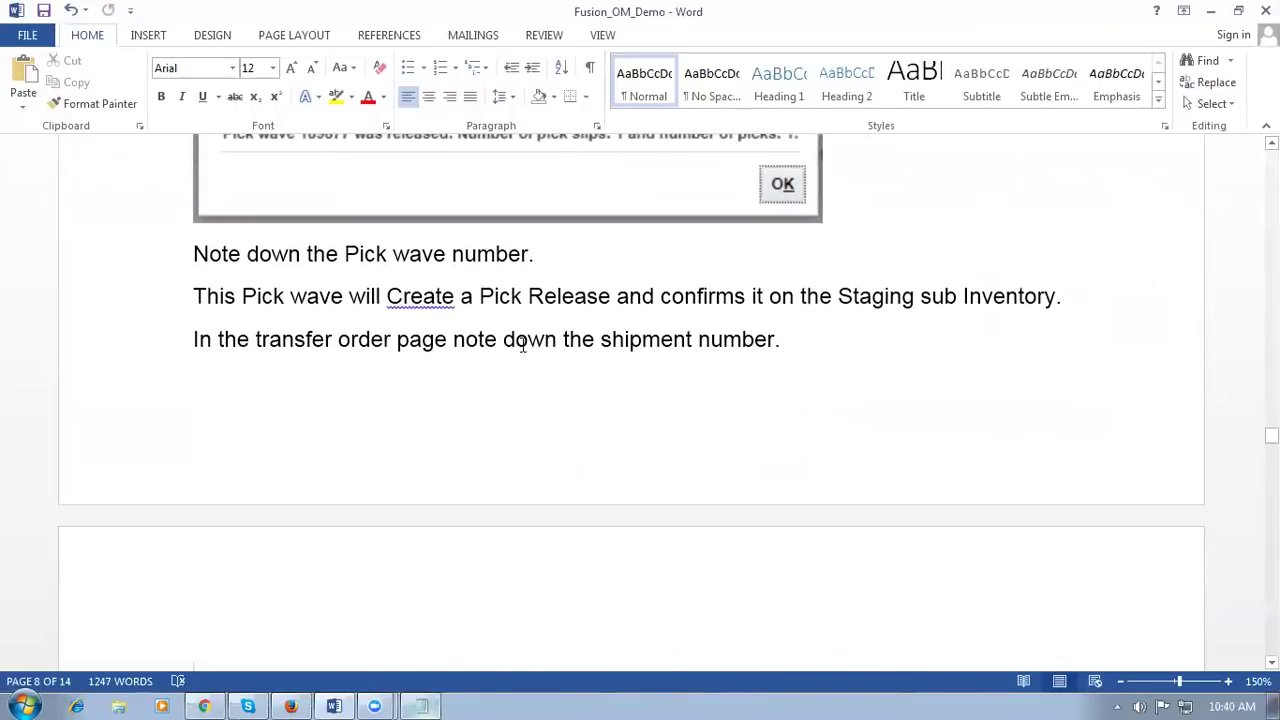
scroll(531, 357, down, 4)
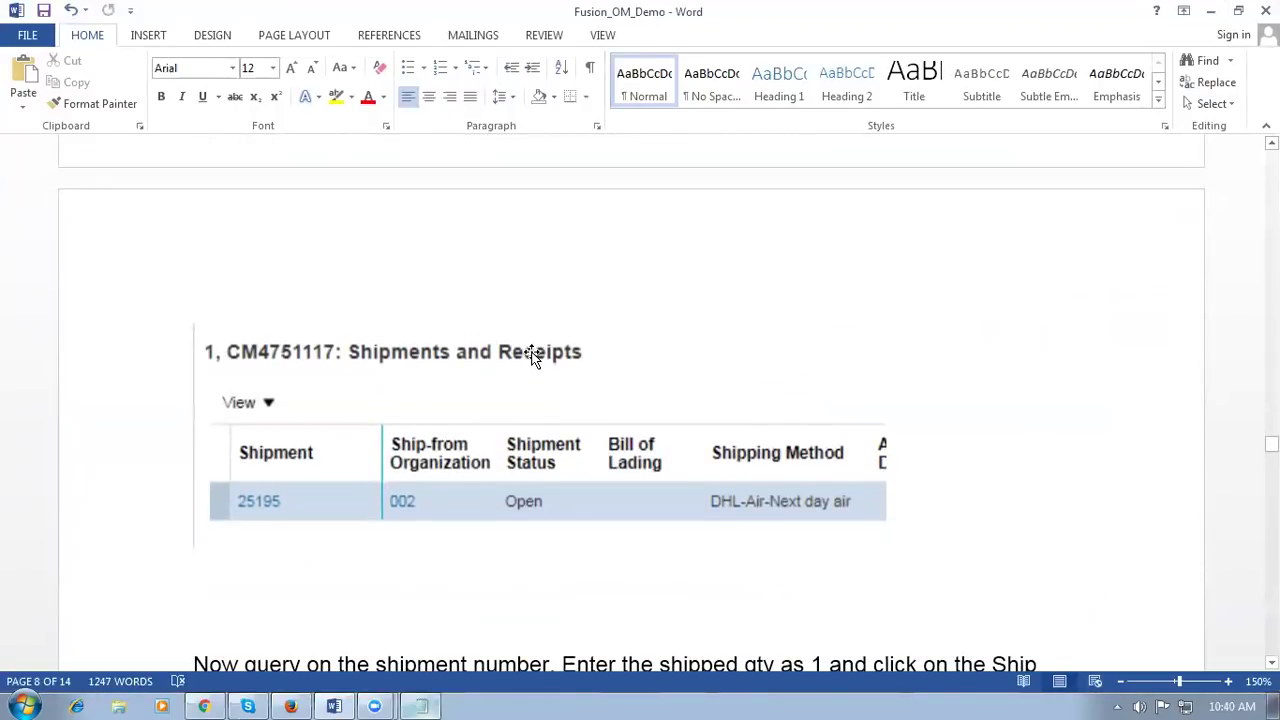
scroll(531, 357, down, 1)
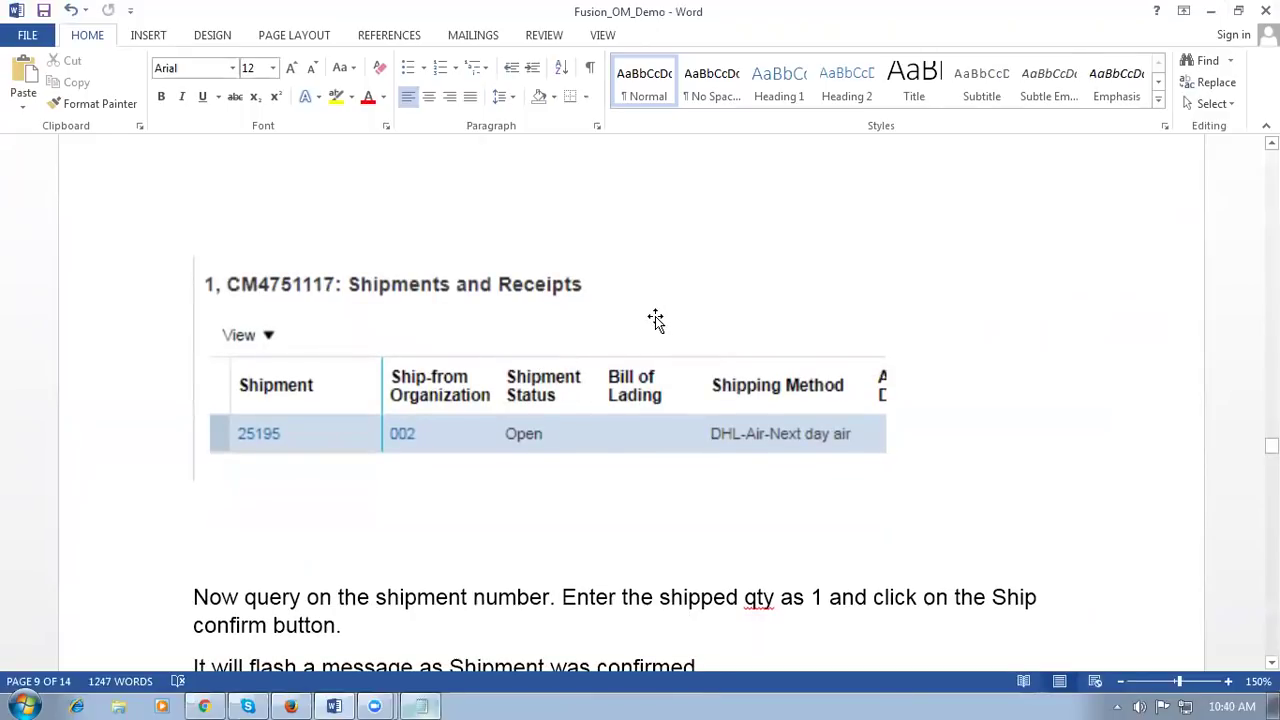
scroll(656, 320, up, 2)
scroll(656, 320, up, 4)
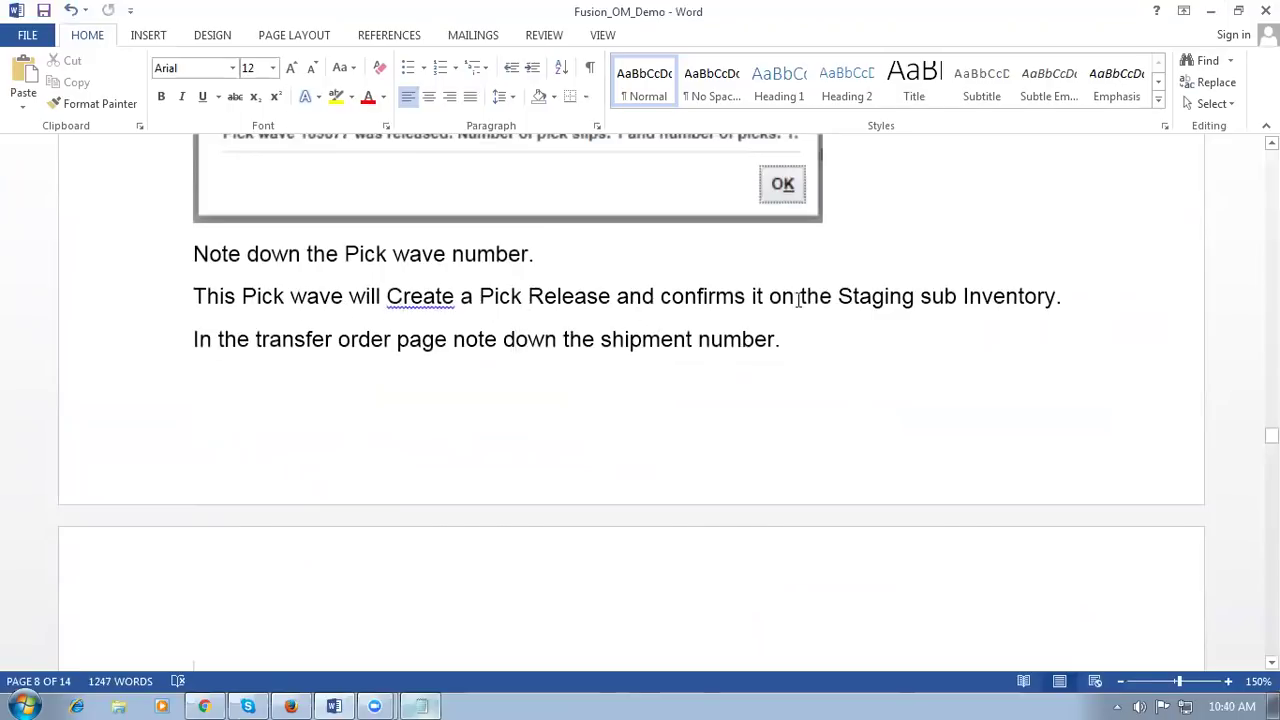
drag(336, 339, 663, 345)
key(alt+Tab)
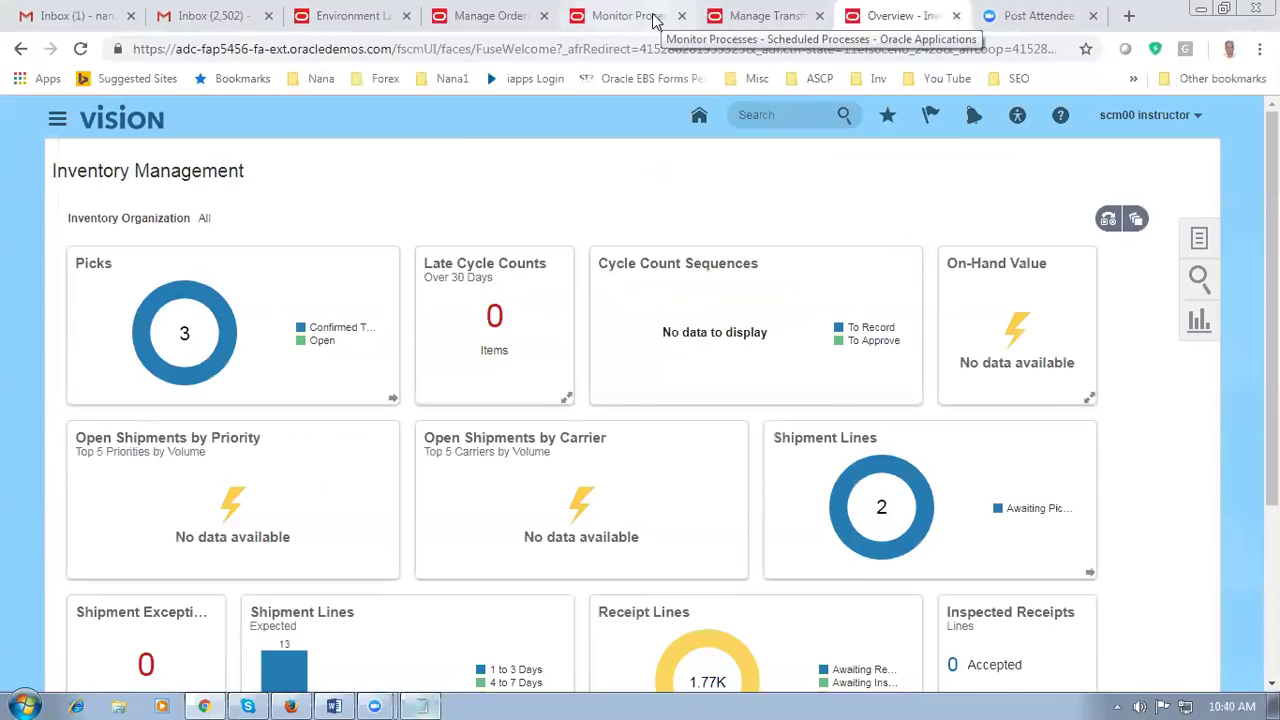
Step: Refresh transfer order 118040's shipments and receipts and note shipment 25197 in Notepad
click(755, 15)
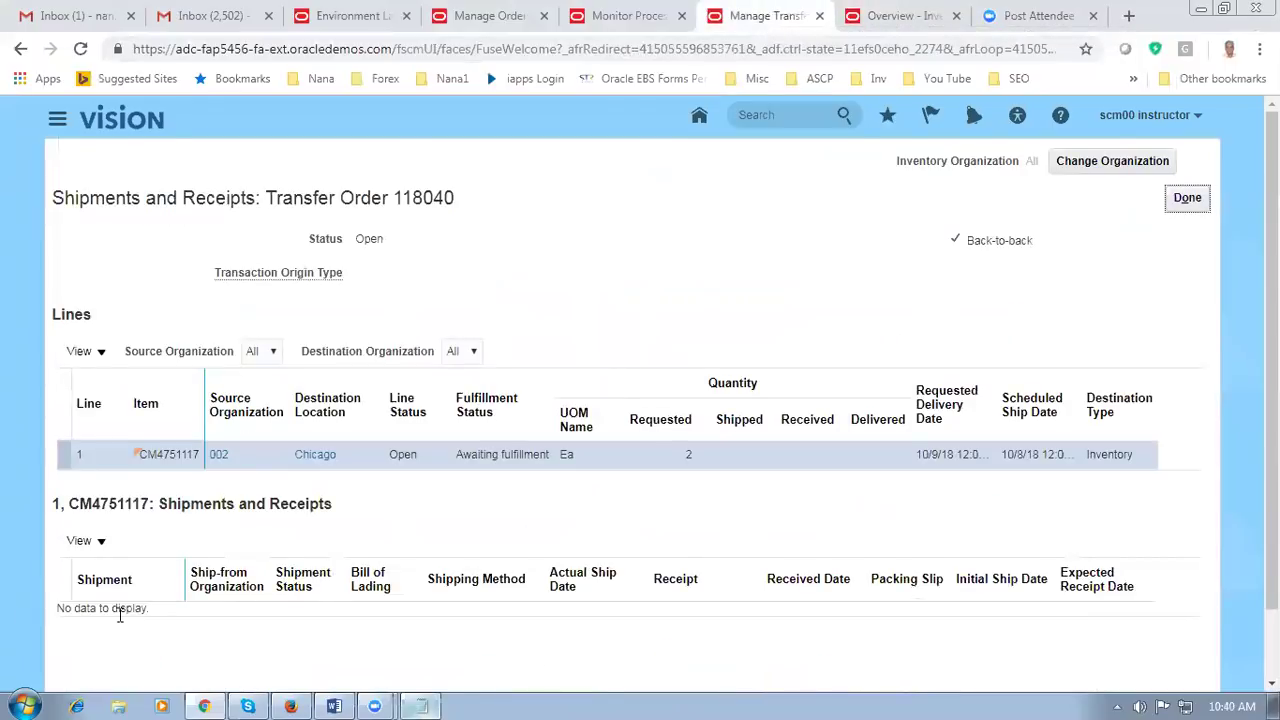
click(1187, 197)
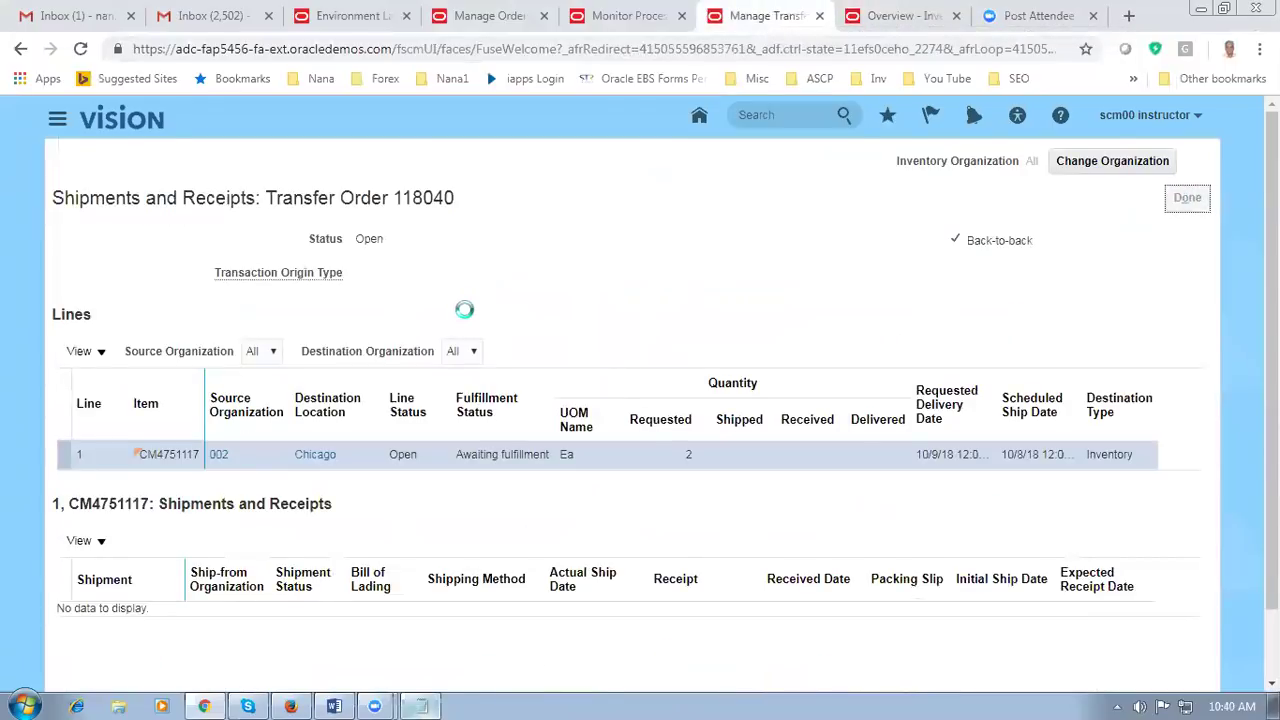
click(985, 205)
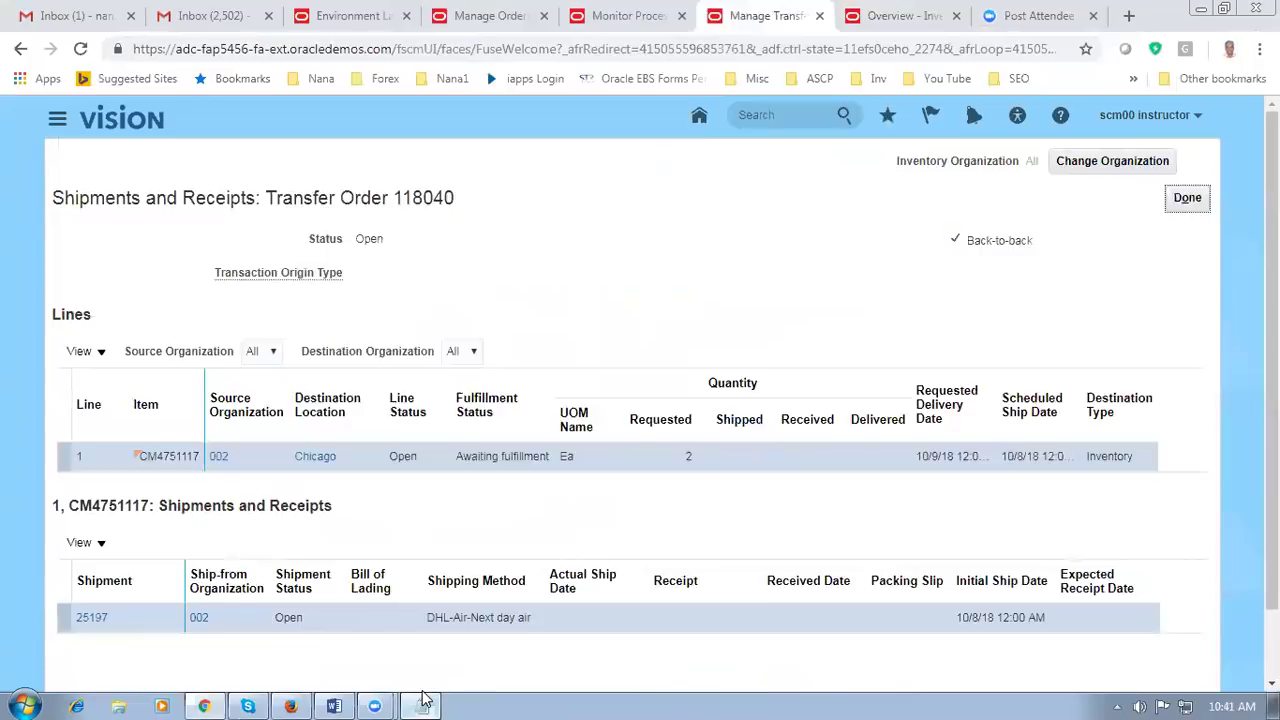
click(421, 706)
key(Return)
text(251)
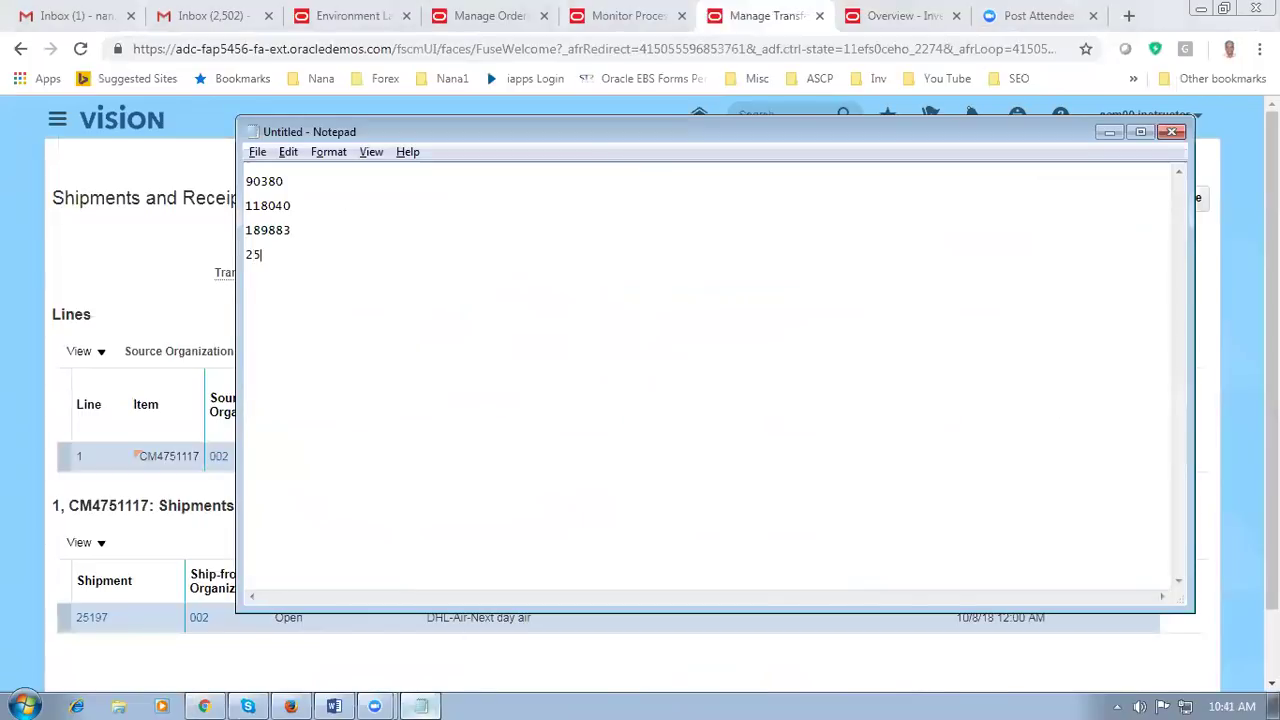
text(97)
click(78, 278)
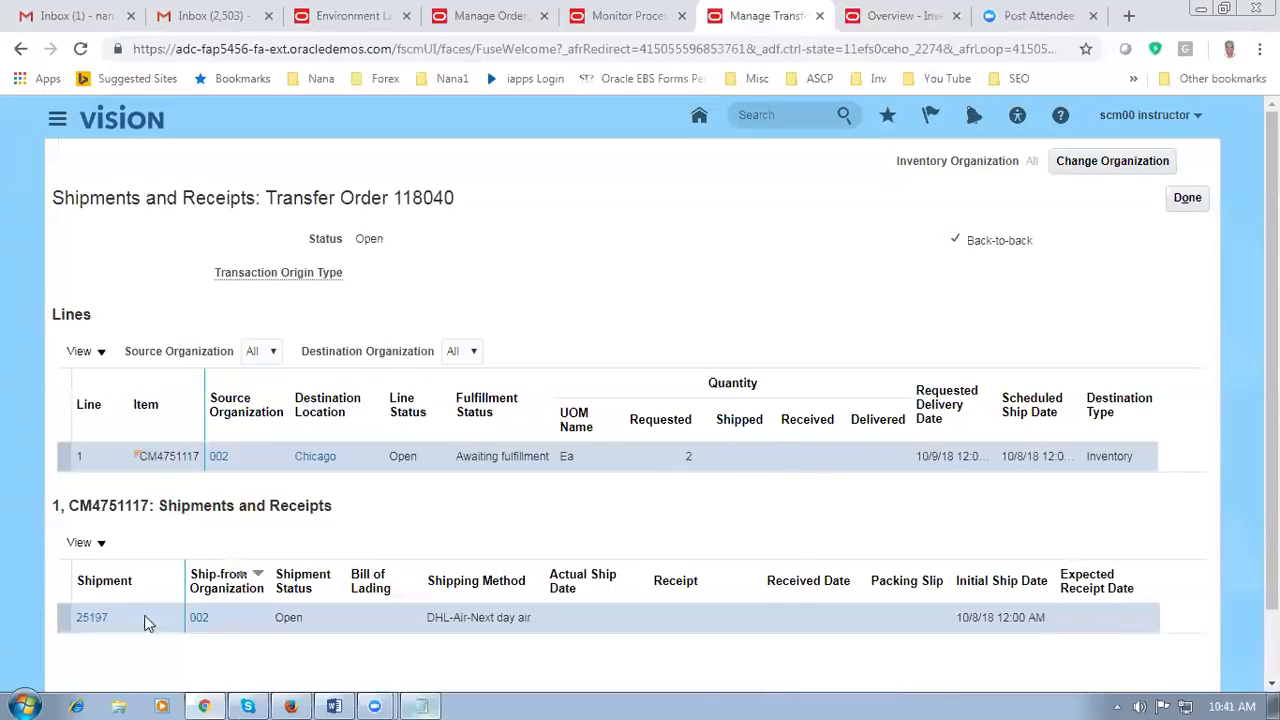
Step: Open Manage Shipments from the Inventory Management overview's task list
click(924, 16)
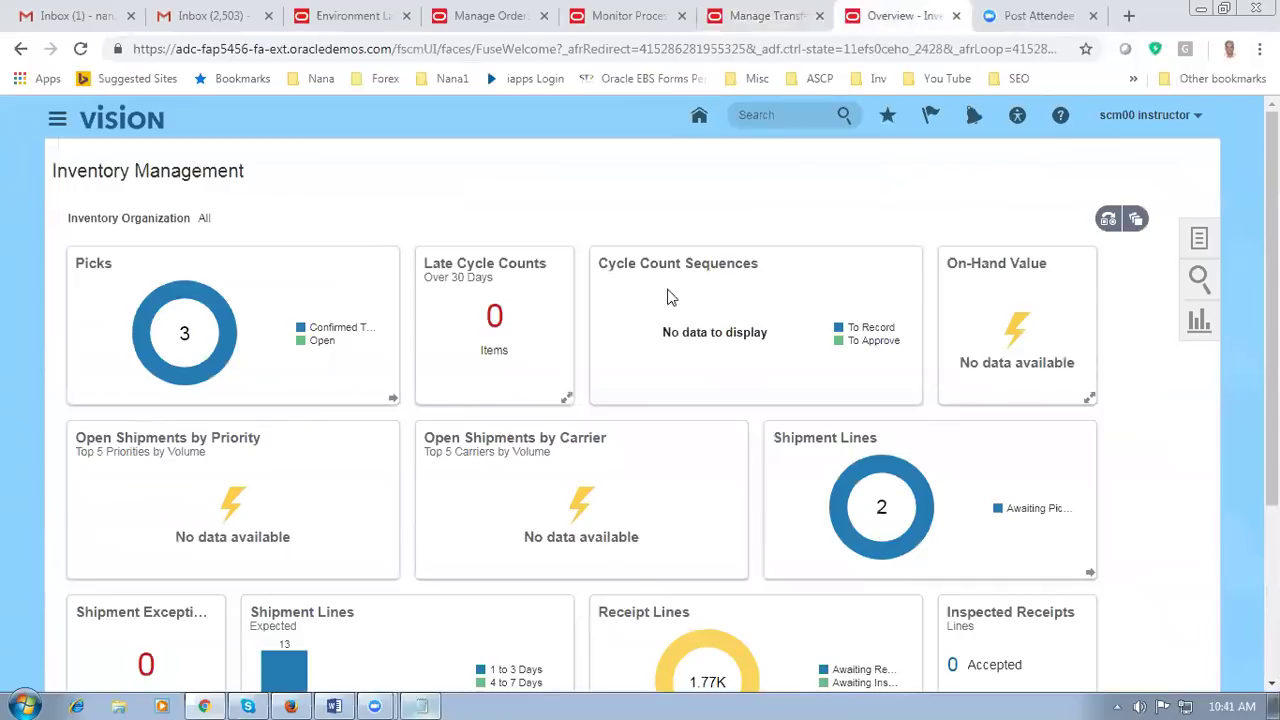
click(1199, 242)
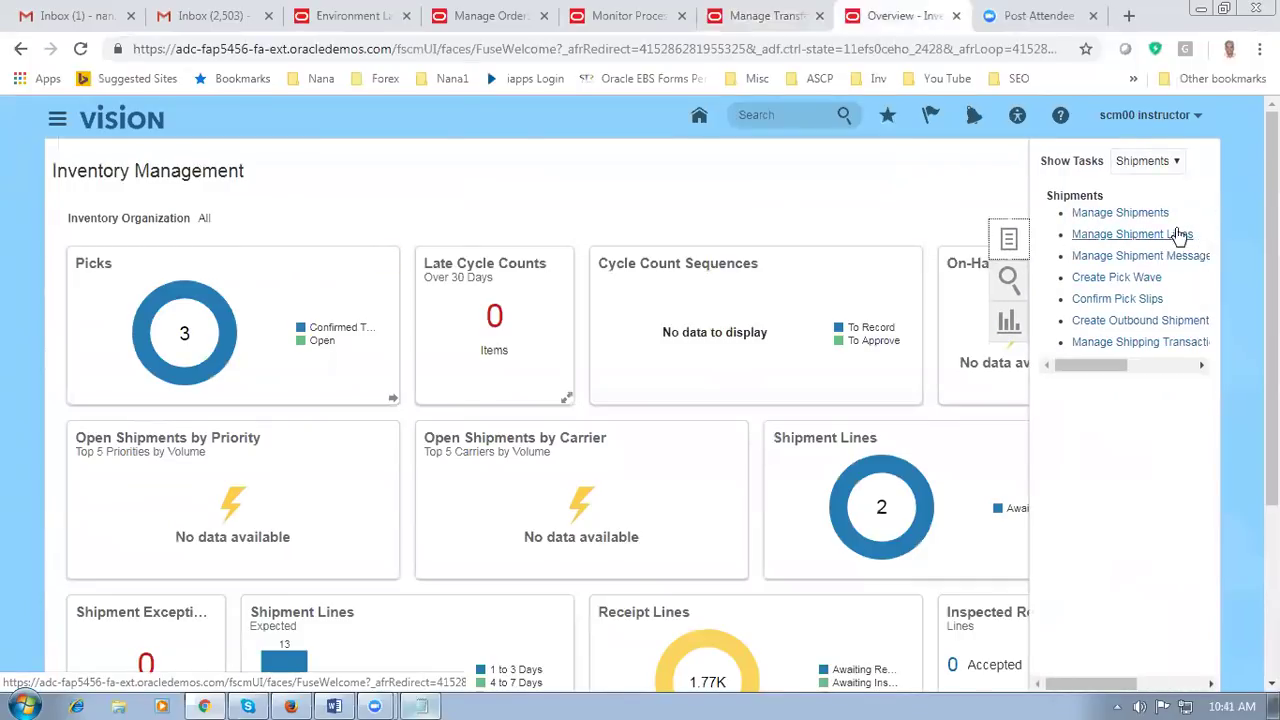
click(1156, 215)
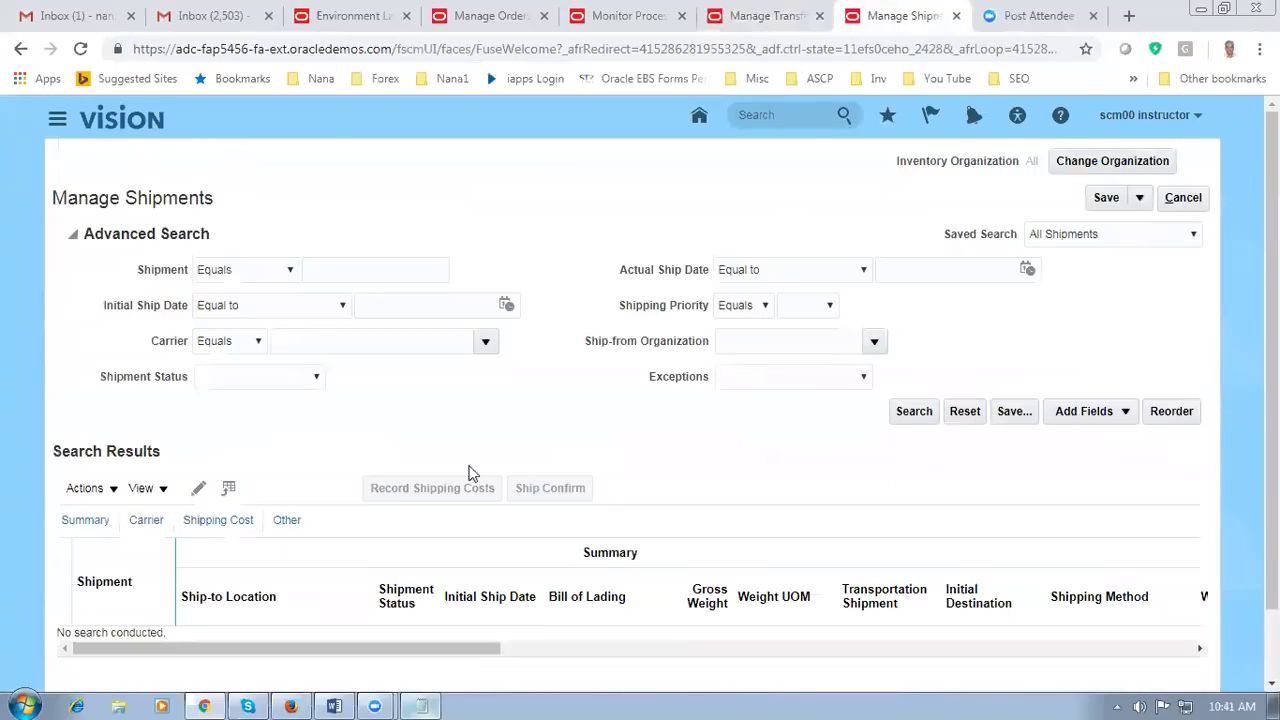
click(333, 271)
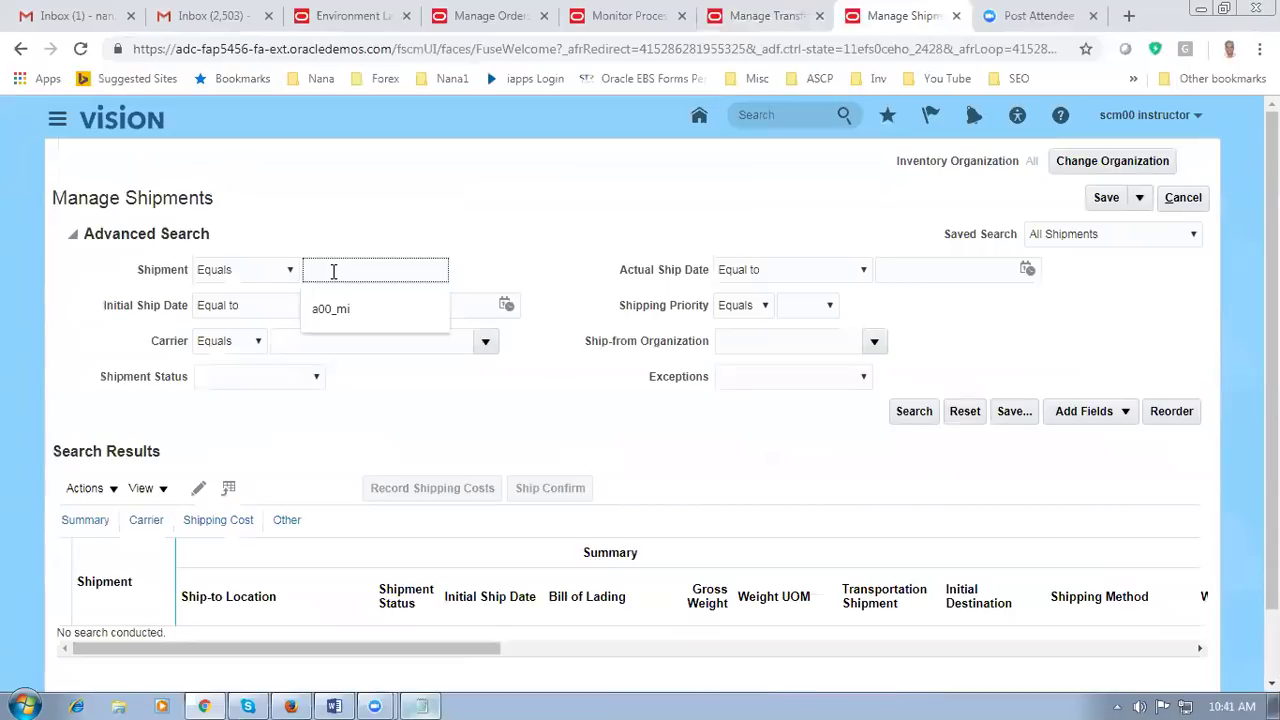
triple_click(352, 446)
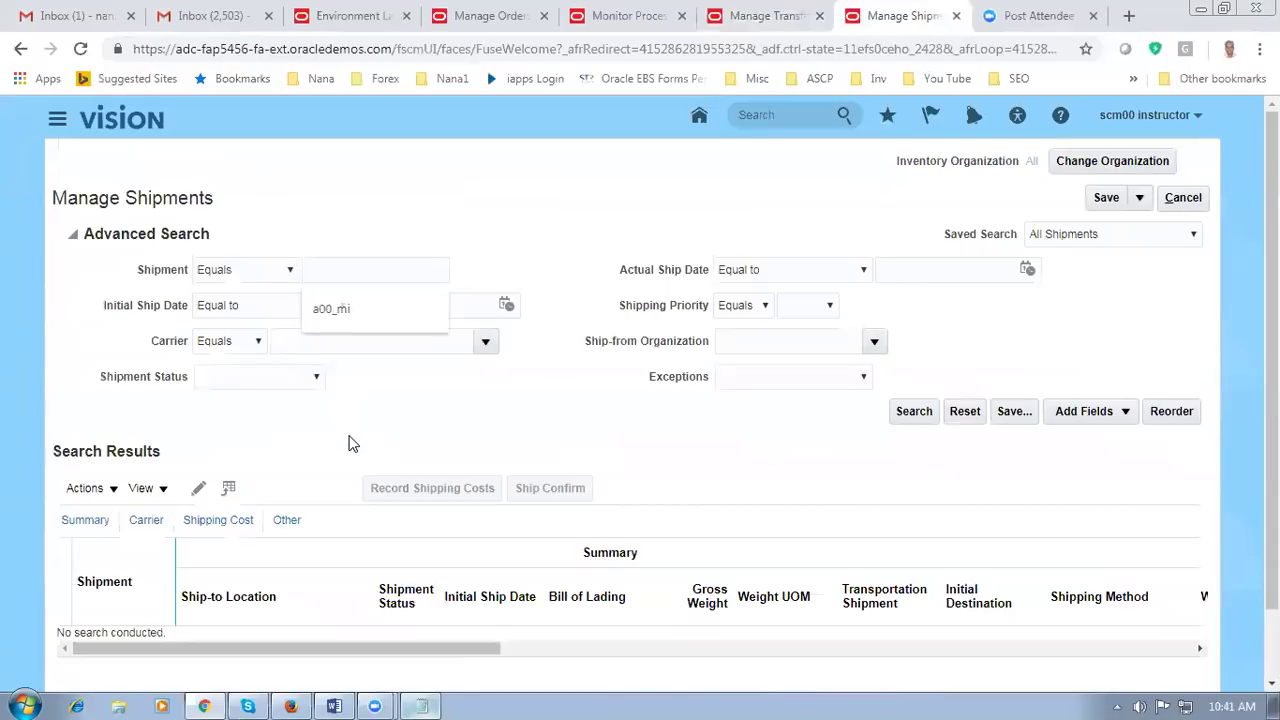
Step: Add Confirmed Date as an extra search field, then remove it again
click(1097, 418)
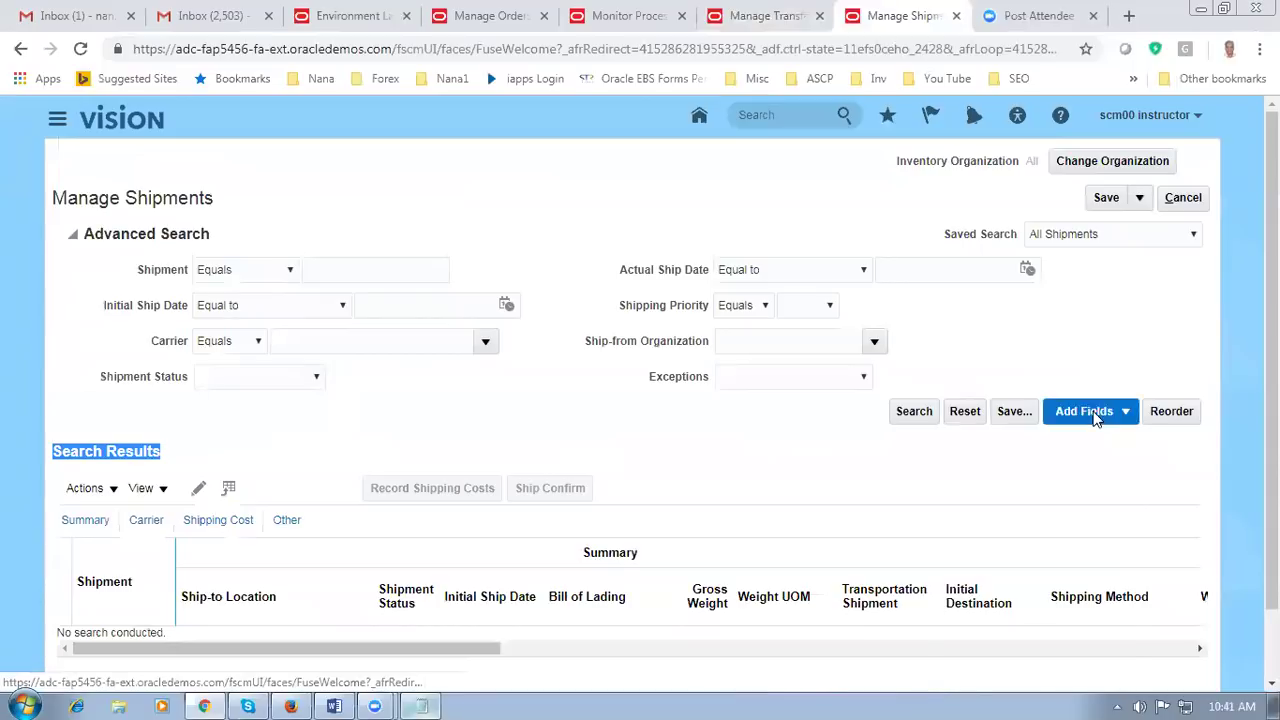
scroll(1003, 517, down, 1)
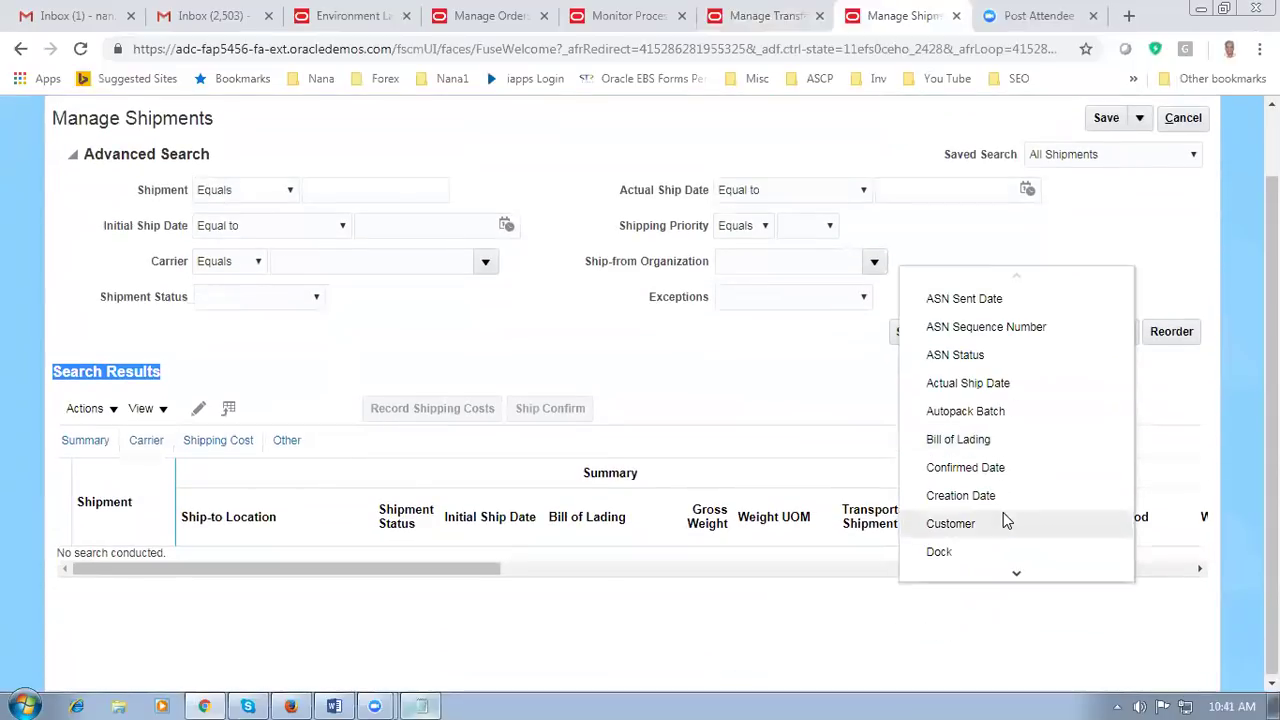
click(1023, 577)
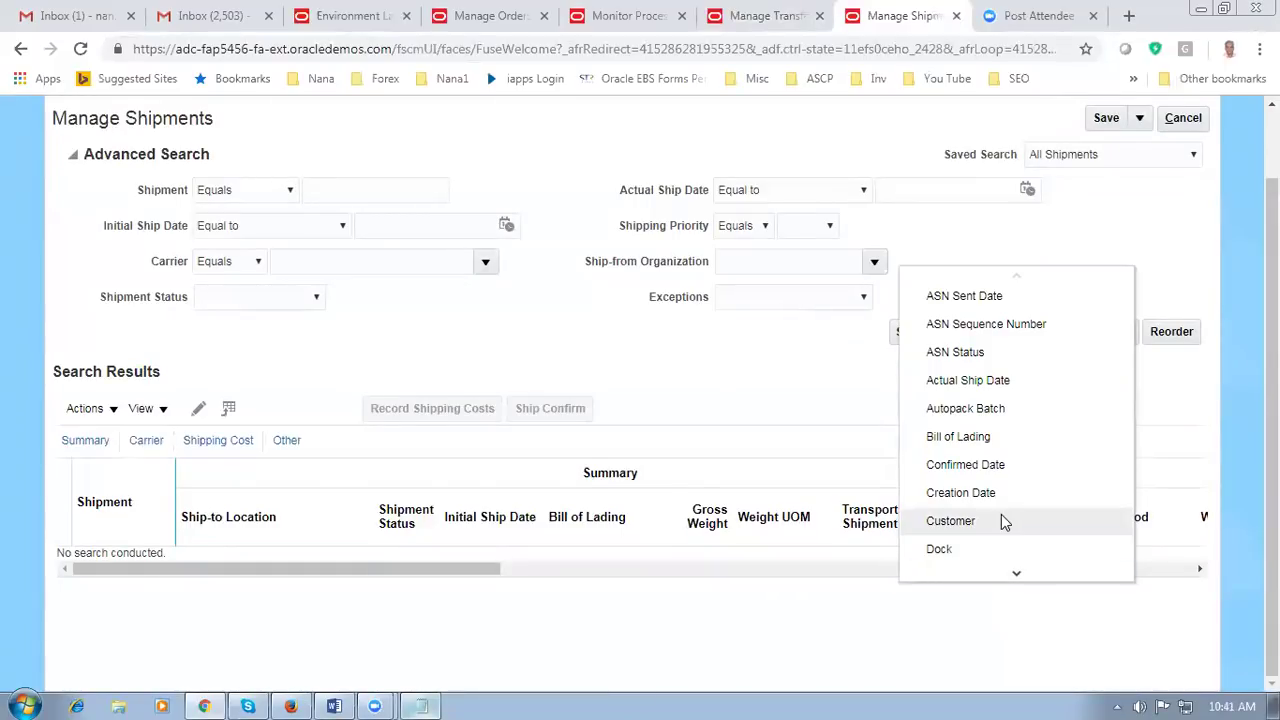
click(705, 358)
click(1119, 333)
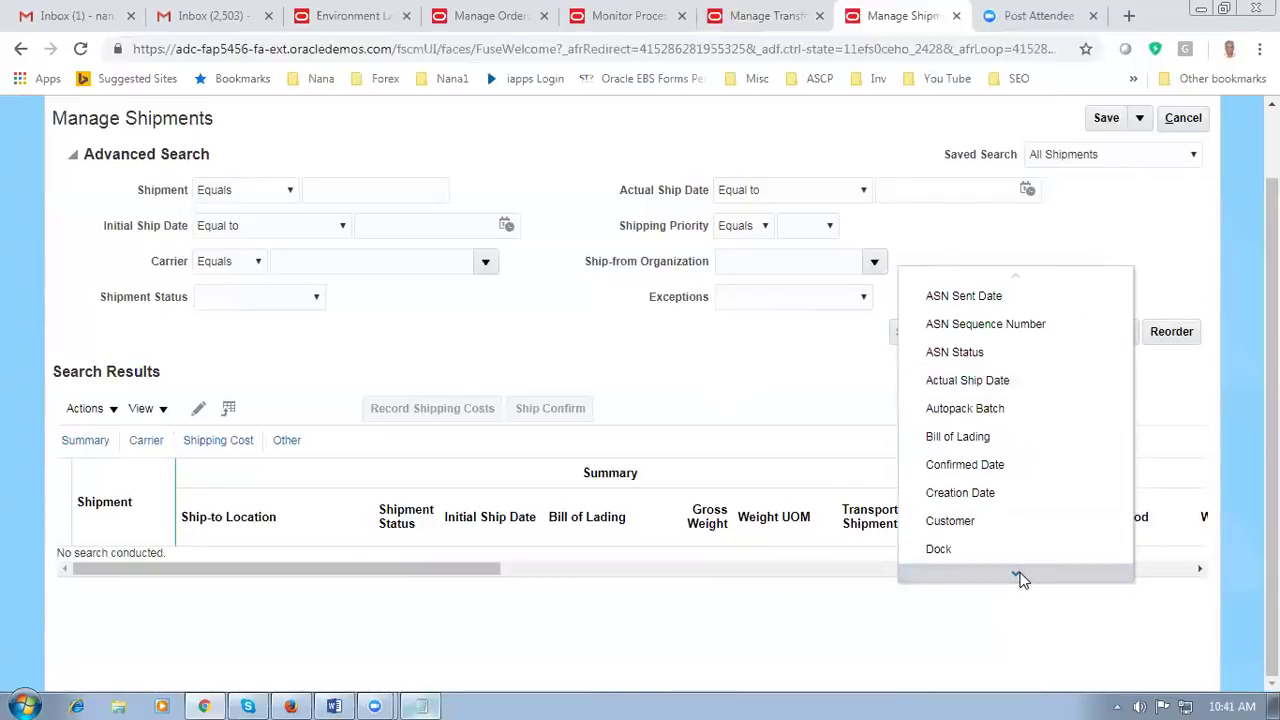
click(1040, 464)
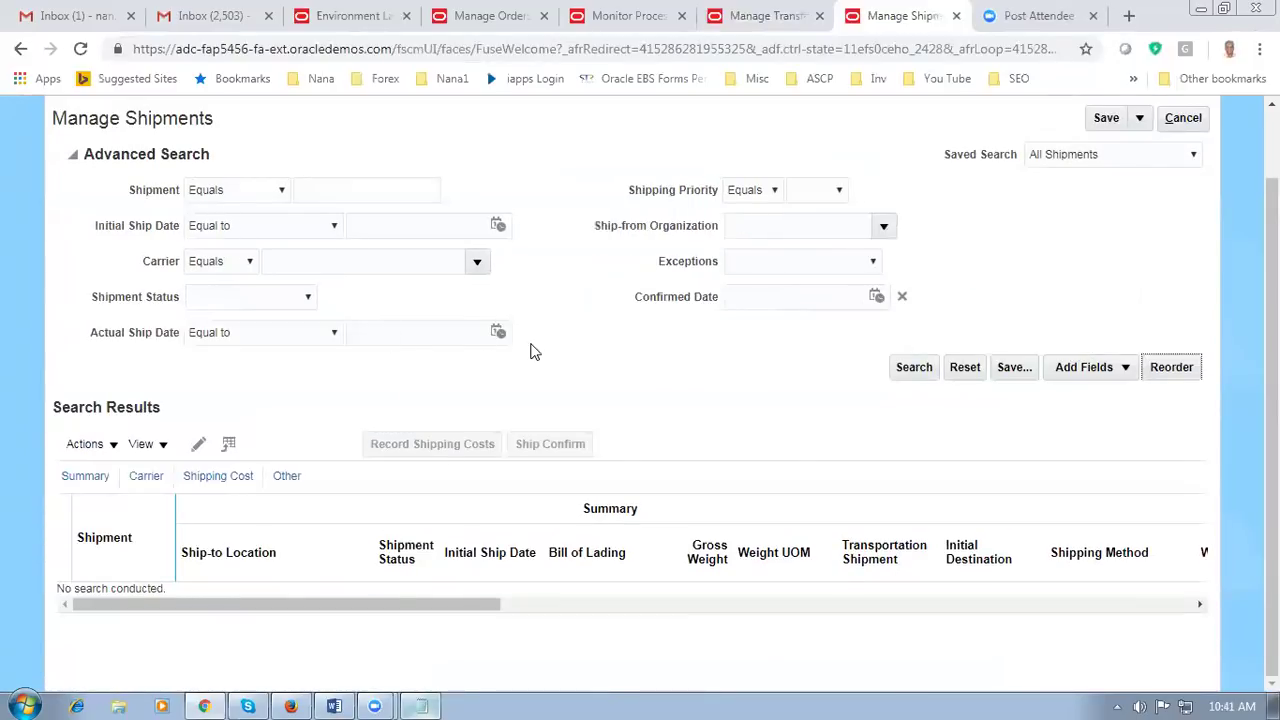
click(902, 296)
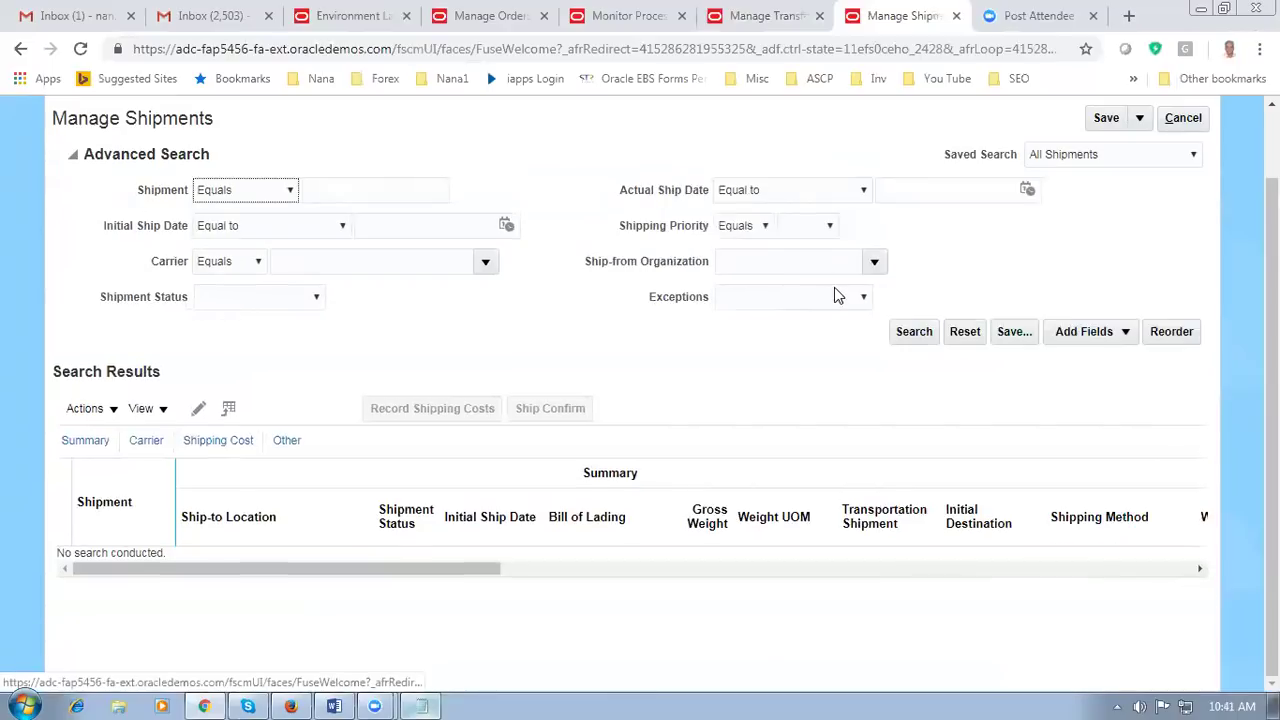
click(1062, 331)
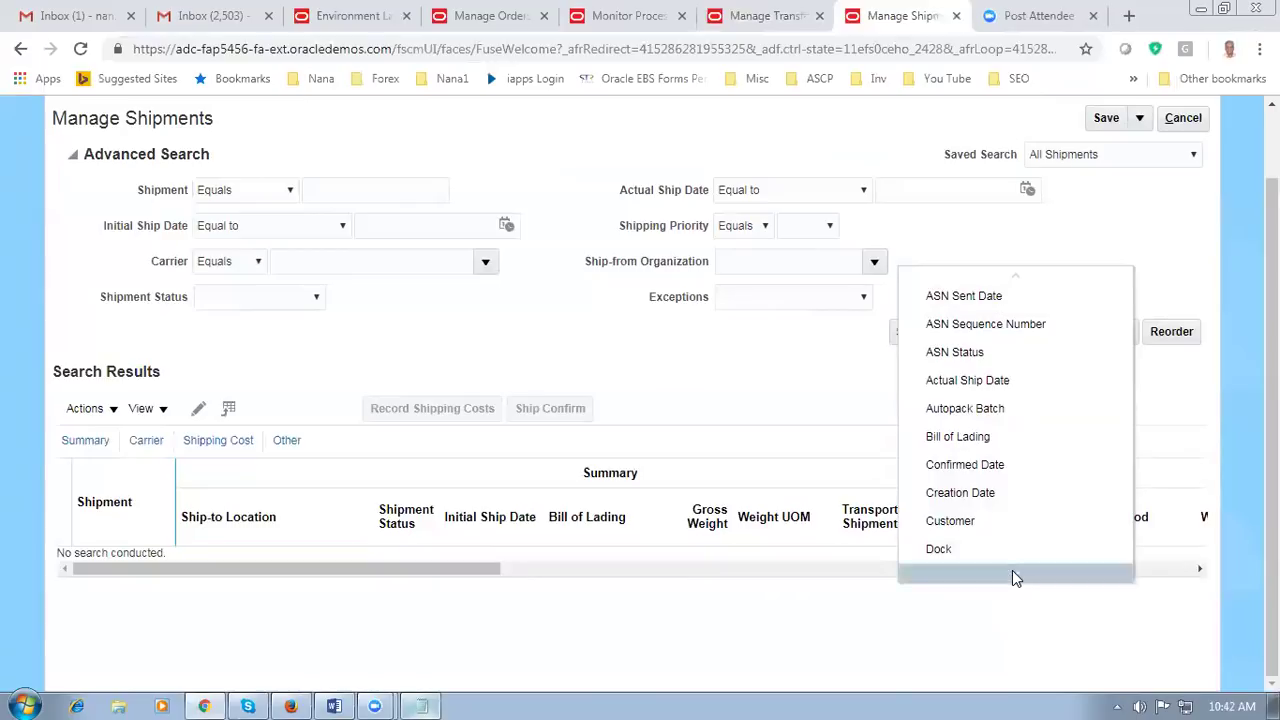
scroll(714, 329, up, 1)
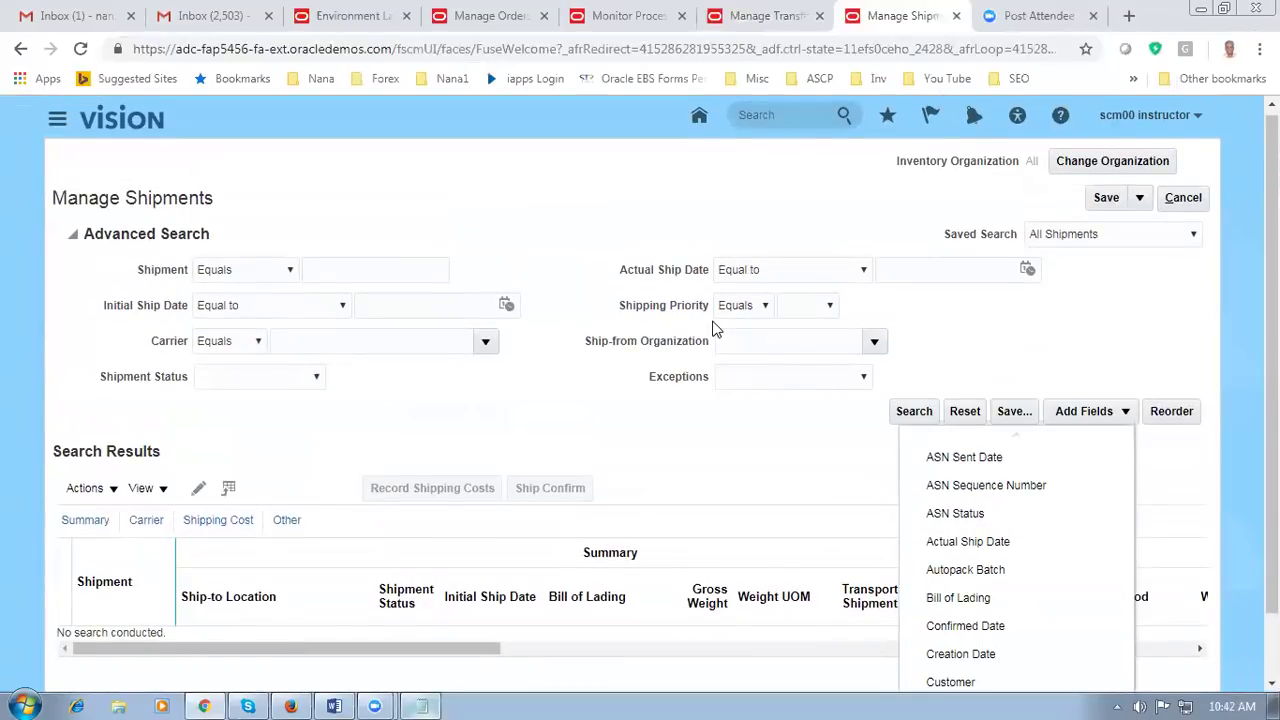
Step: Reload the Manage Shipments page and zoom the browser out to 90%
click(81, 50)
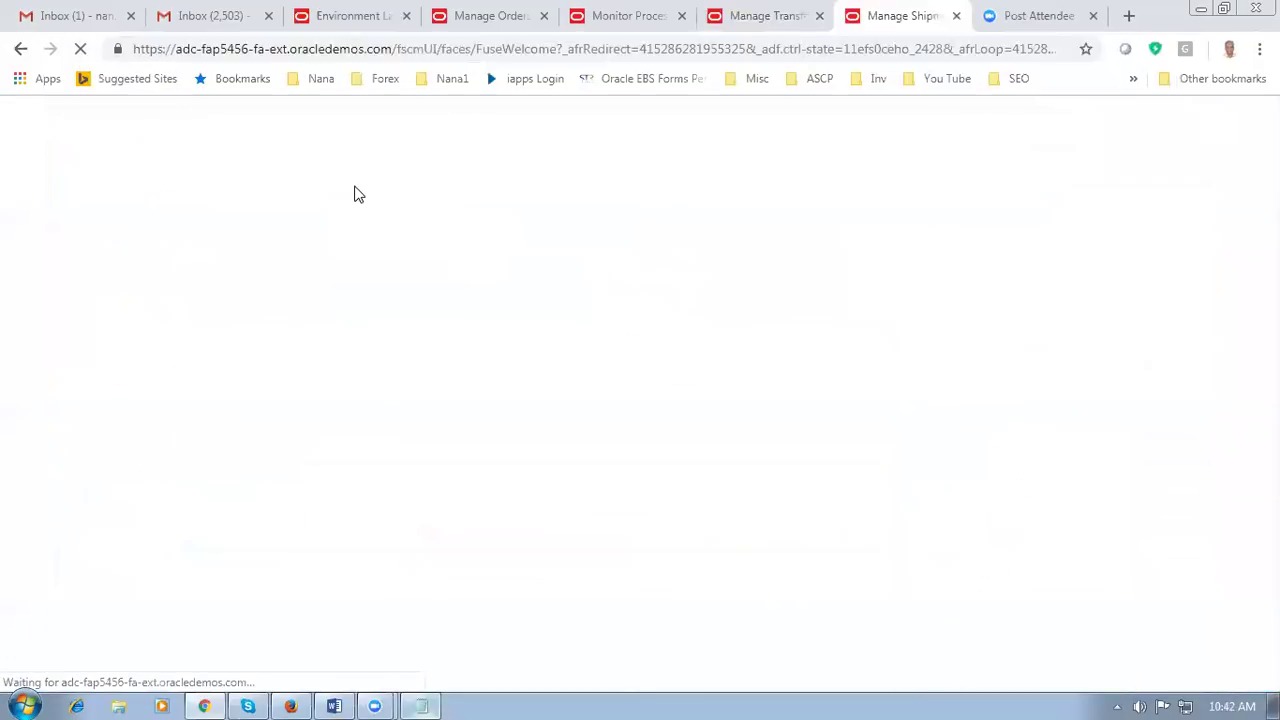
click(1120, 412)
scroll(1090, 620, down, 2)
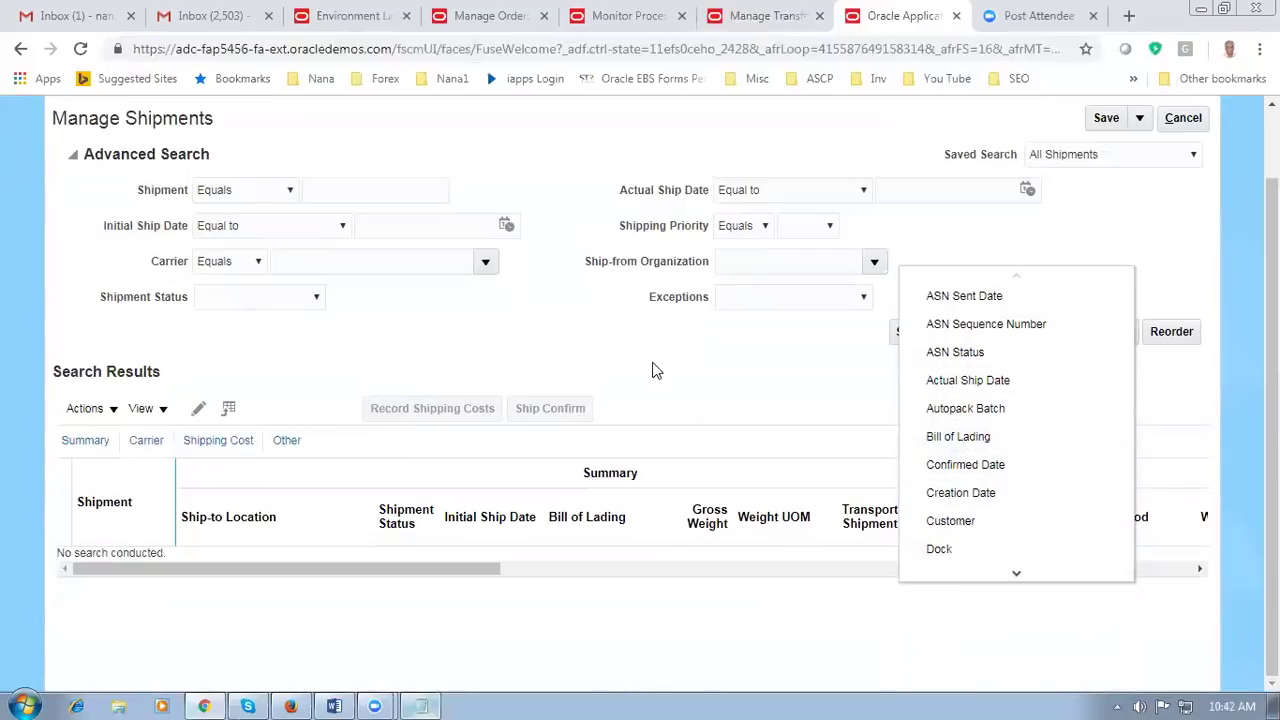
key(ctrl+minus)
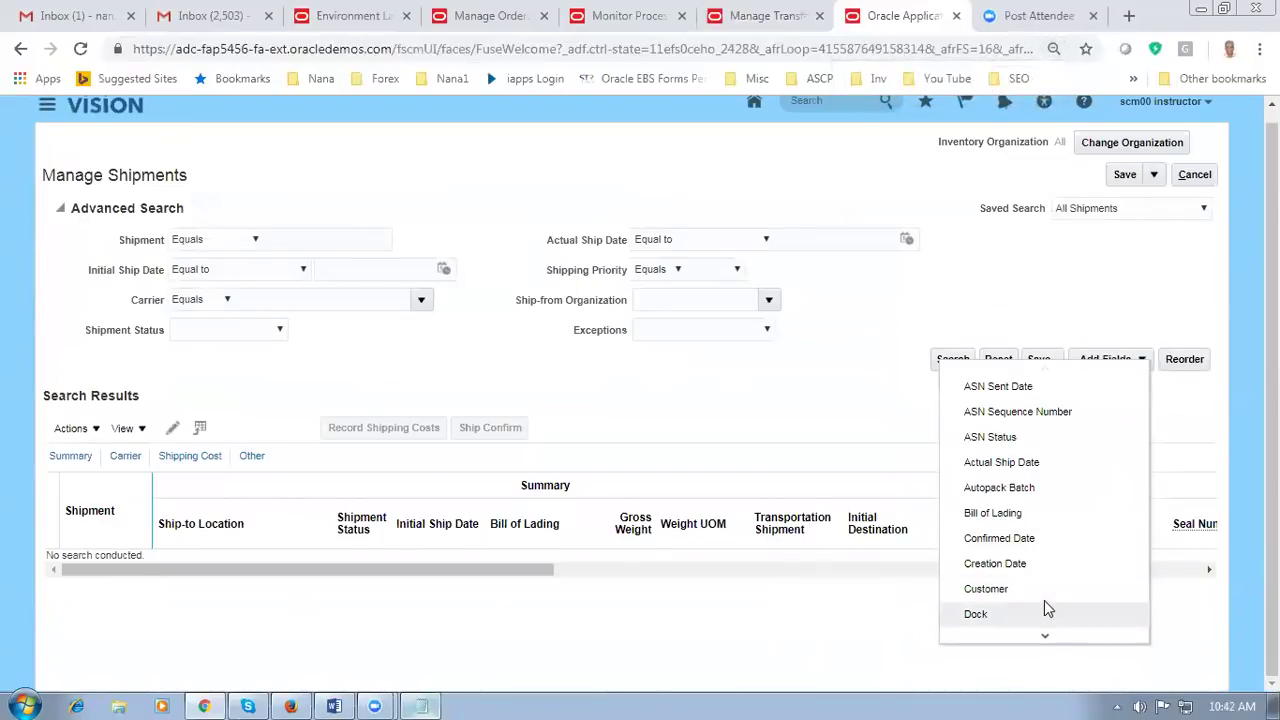
click(671, 392)
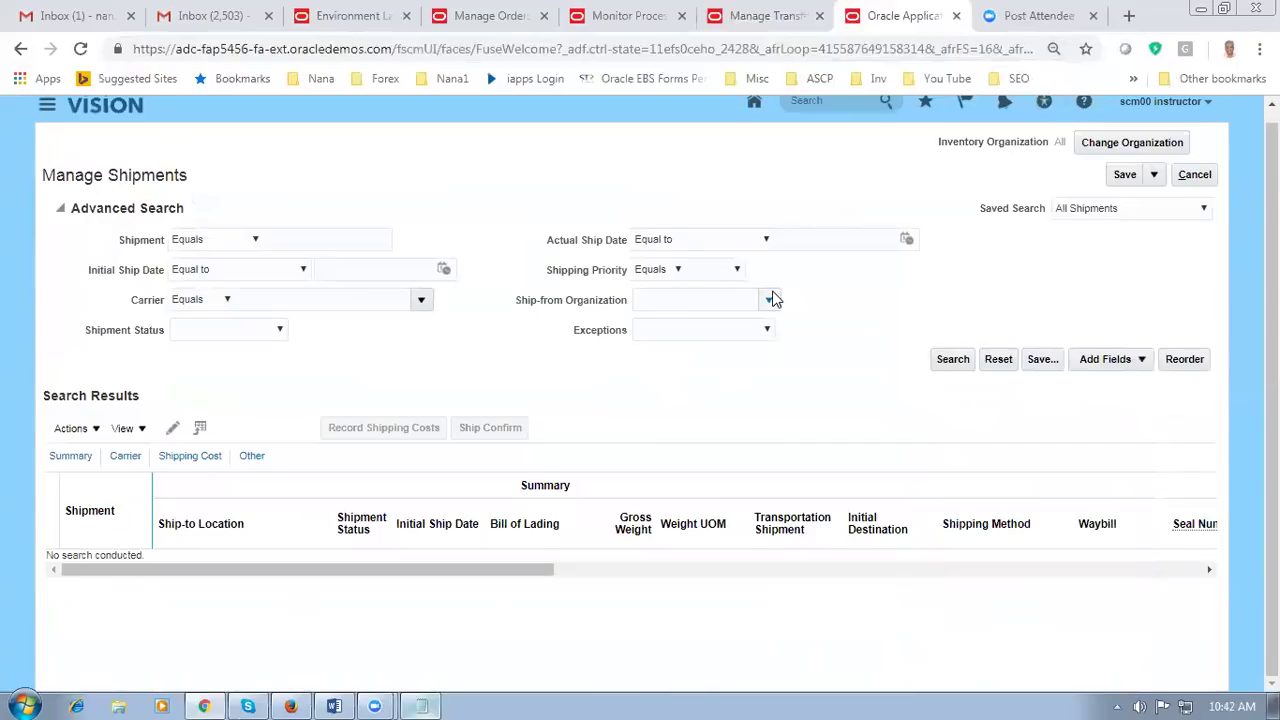
Step: Search for shipment 25197 by its Shipment number and bring the result into view
click(311, 238)
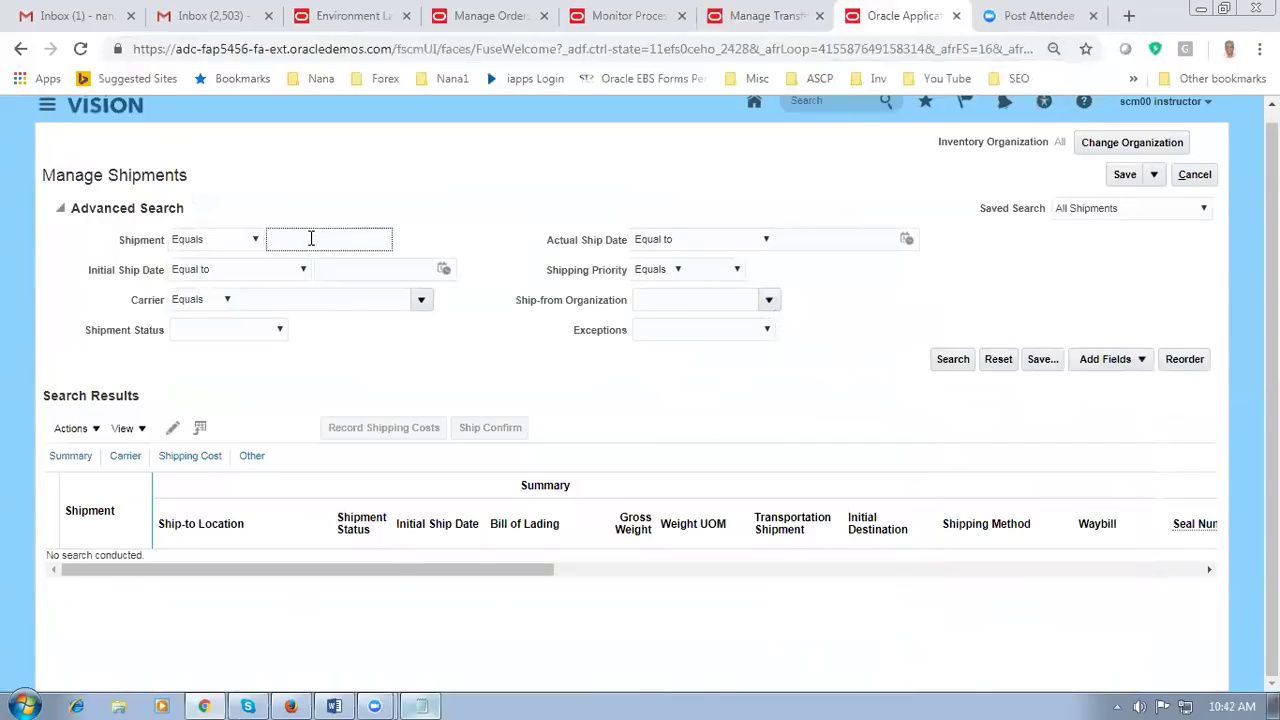
click(421, 703)
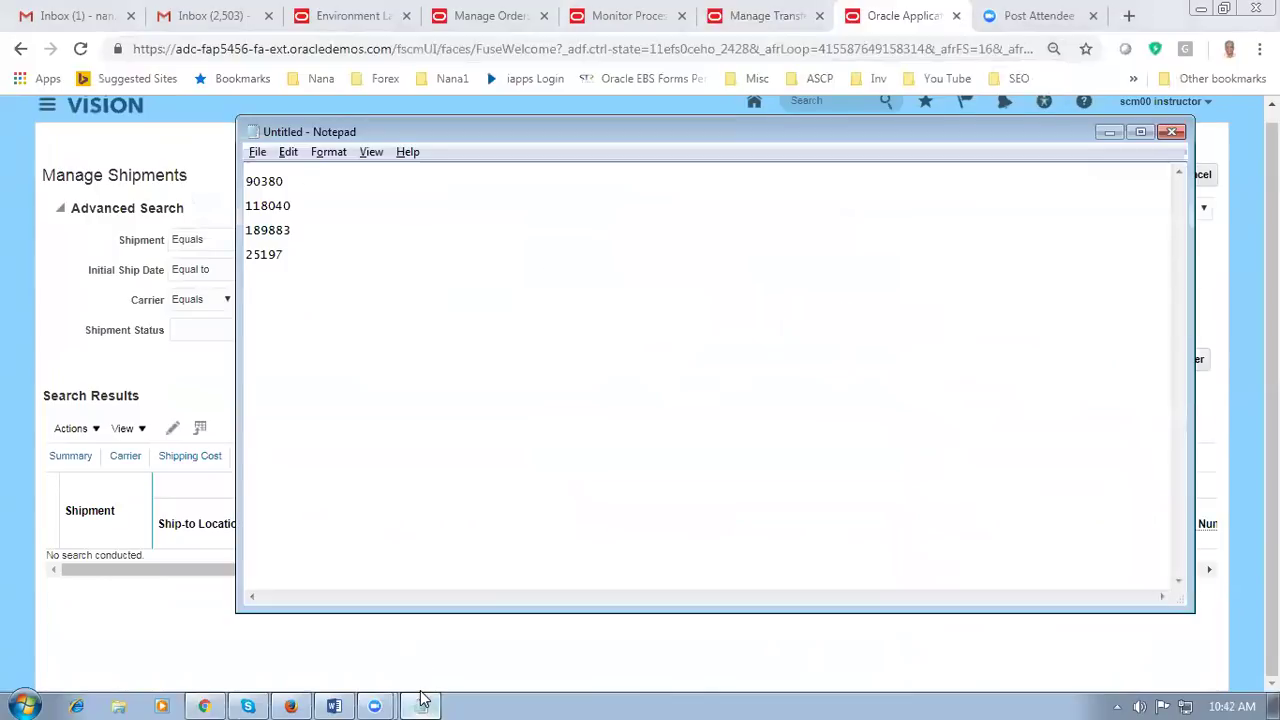
click(421, 703)
text(2)
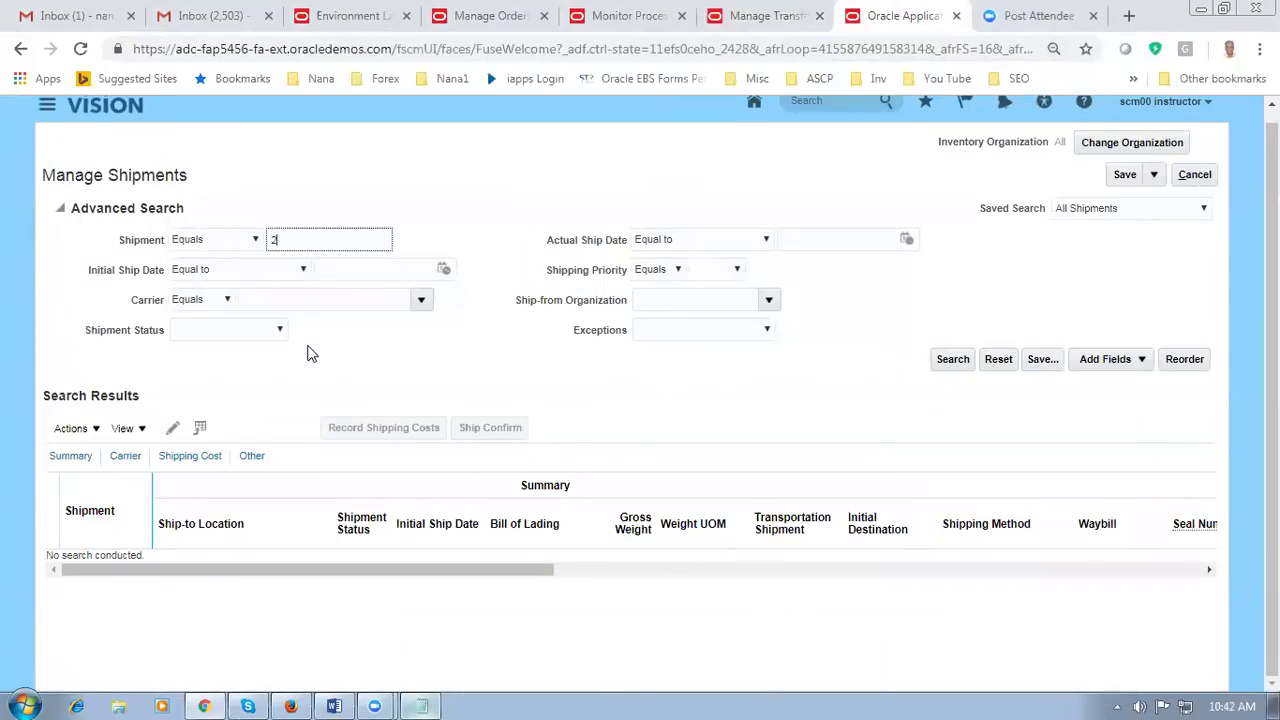
text(5197)
key(Tab)
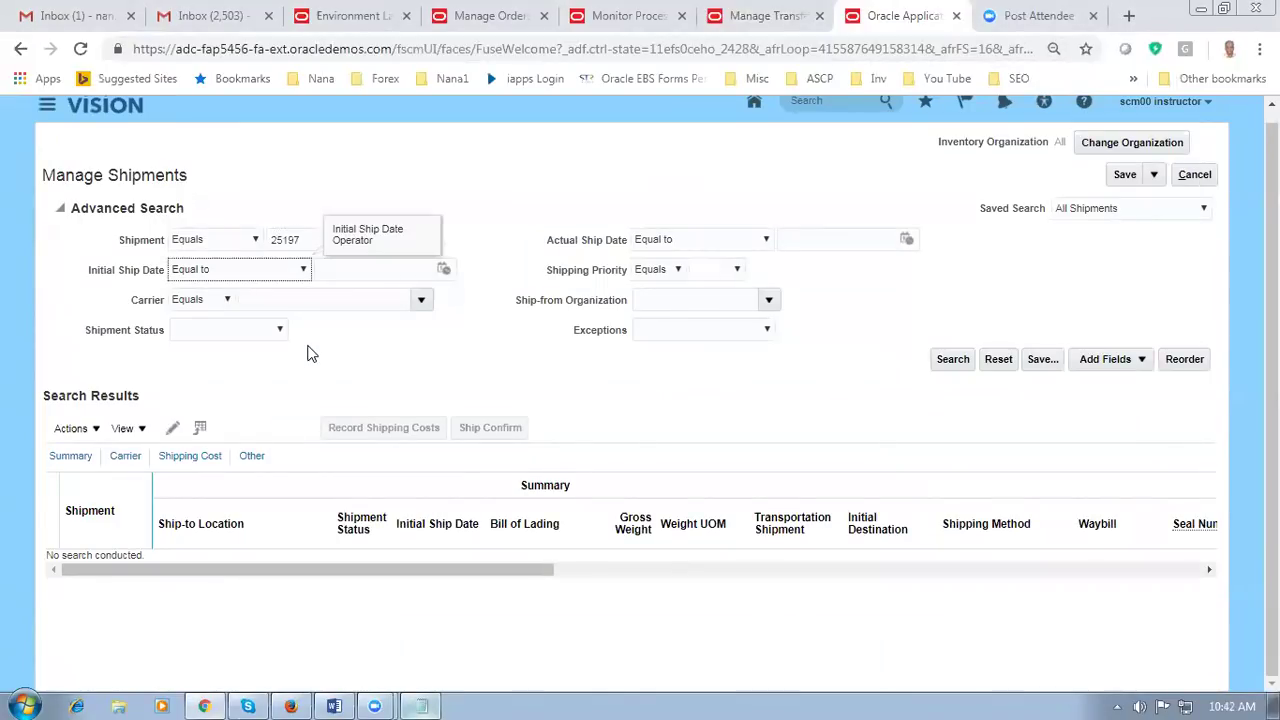
click(460, 376)
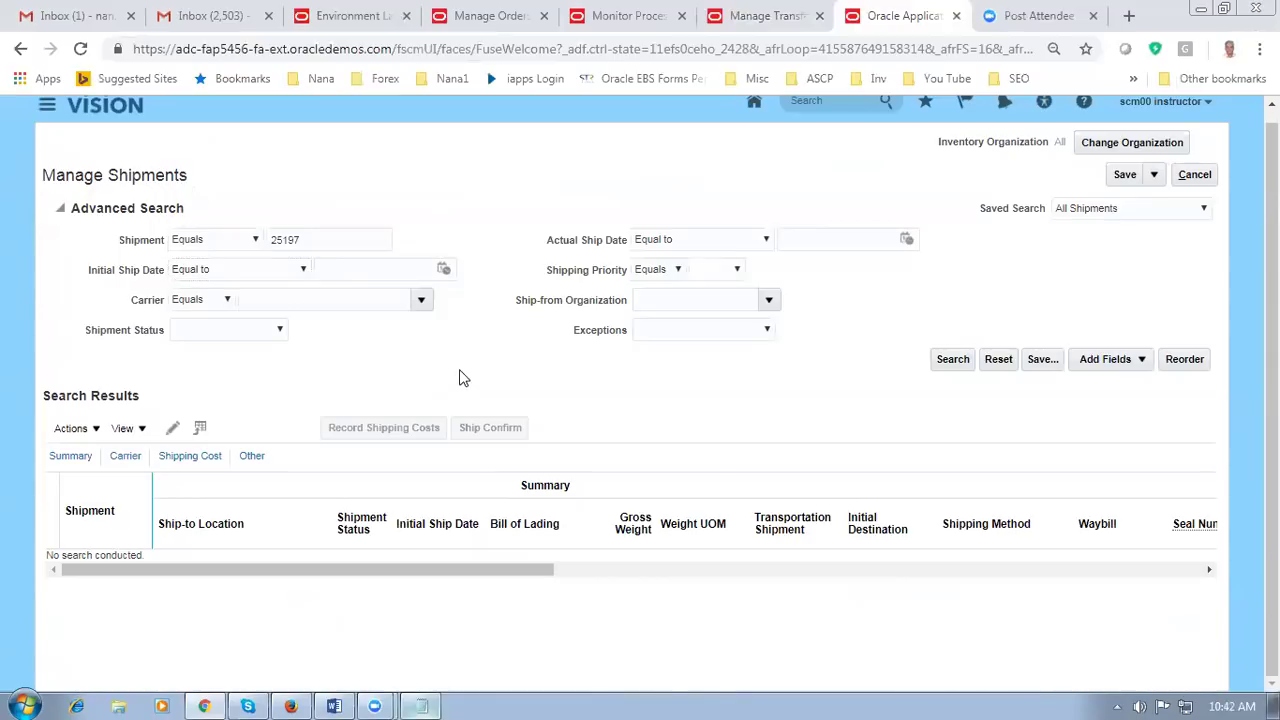
click(955, 362)
key(alt+Tab)
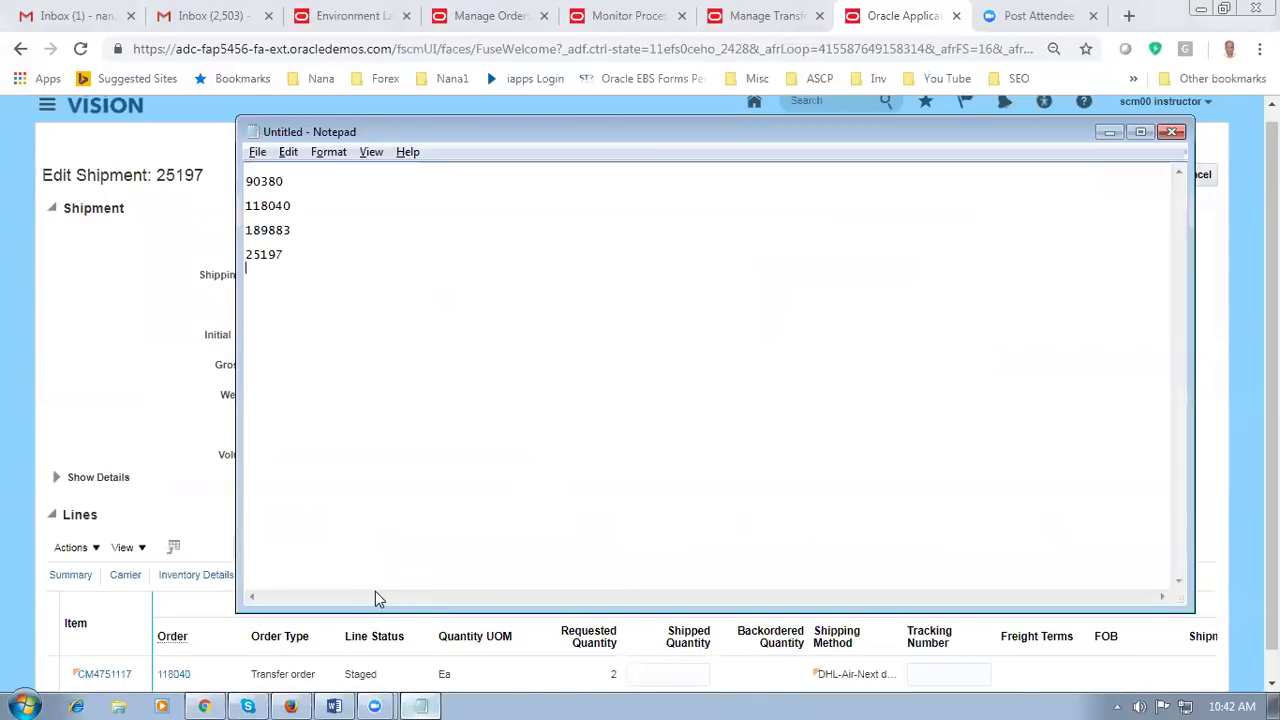
click(124, 390)
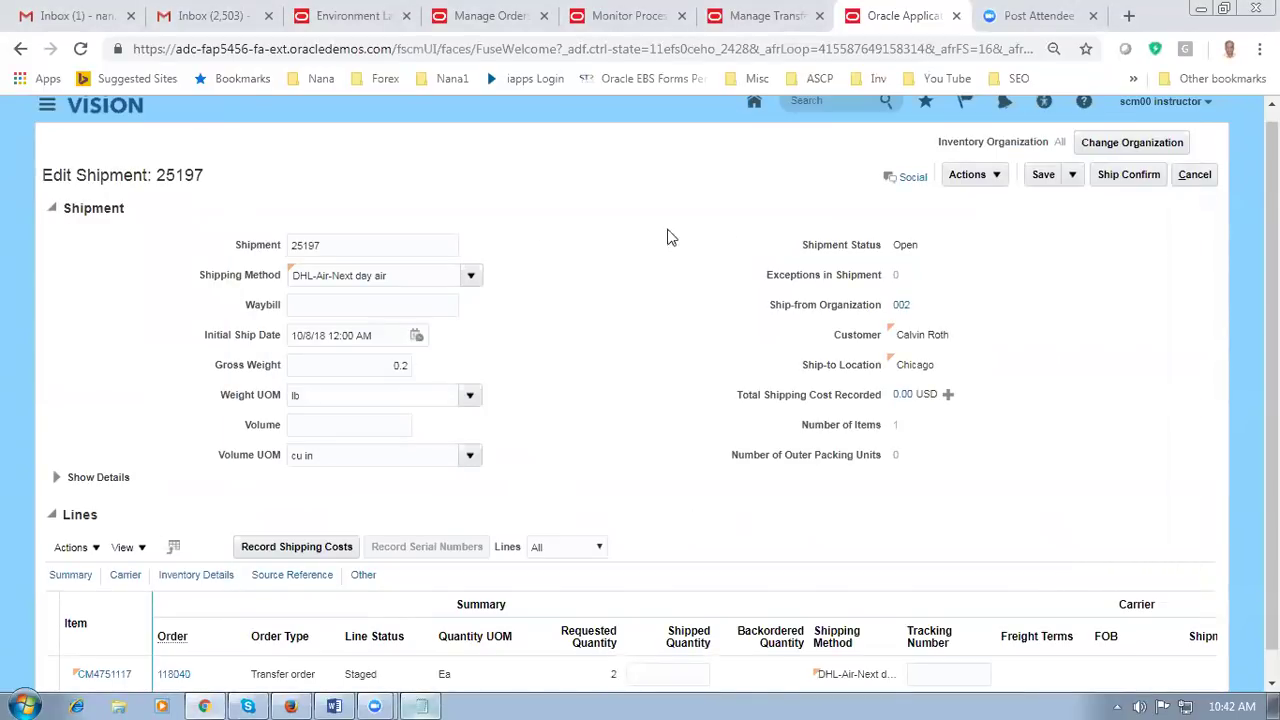
Step: Recheck transfer order 118040's shipments and receipts, then switch to the Edit Shipment 25197 tab
click(745, 16)
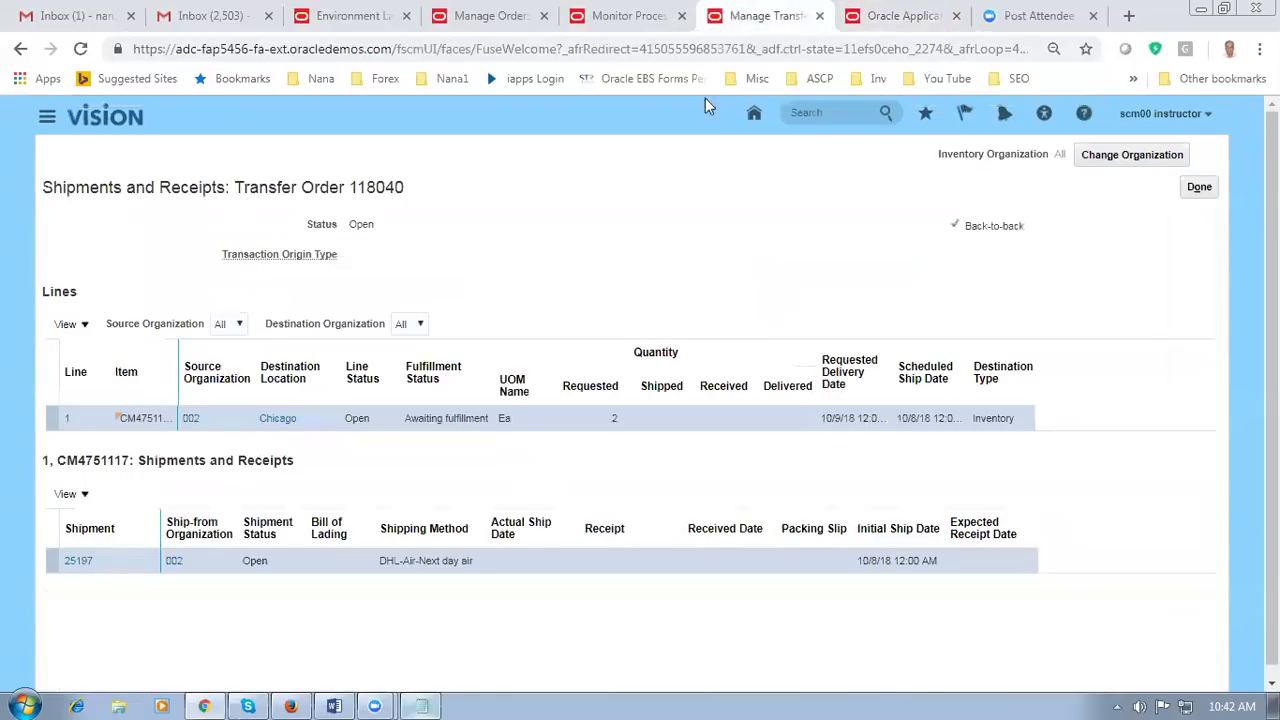
click(1193, 200)
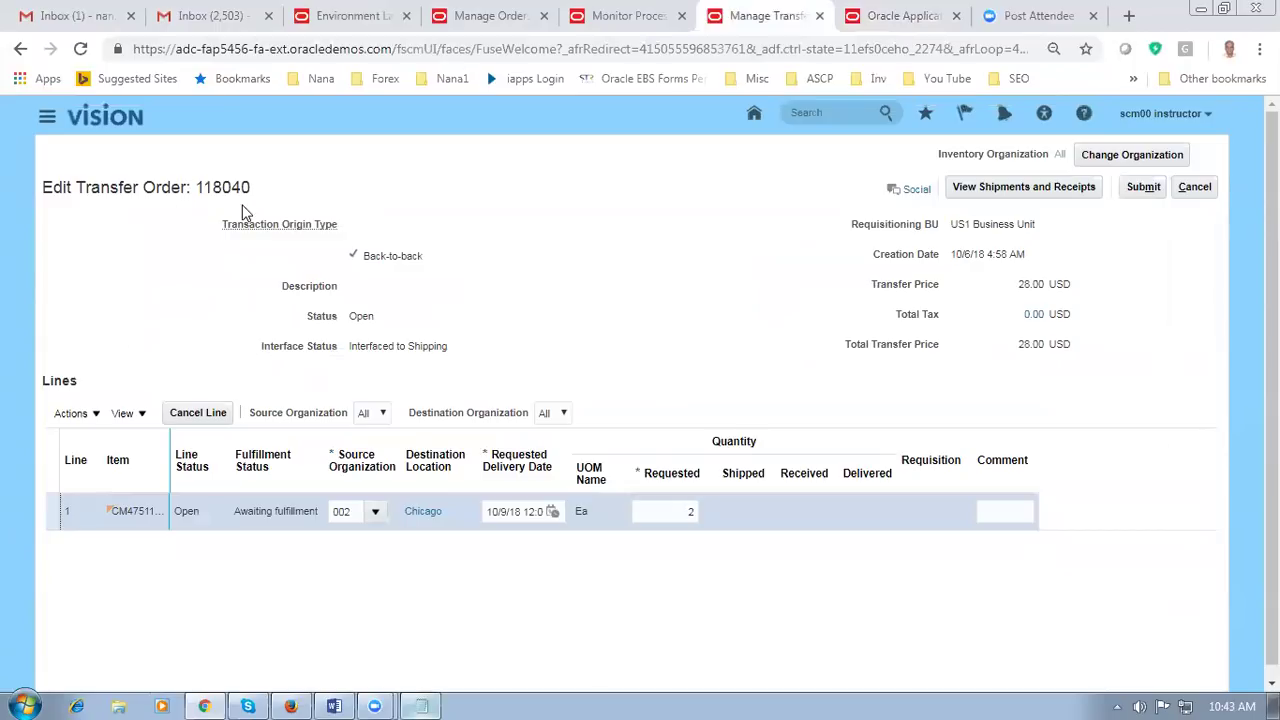
click(1037, 192)
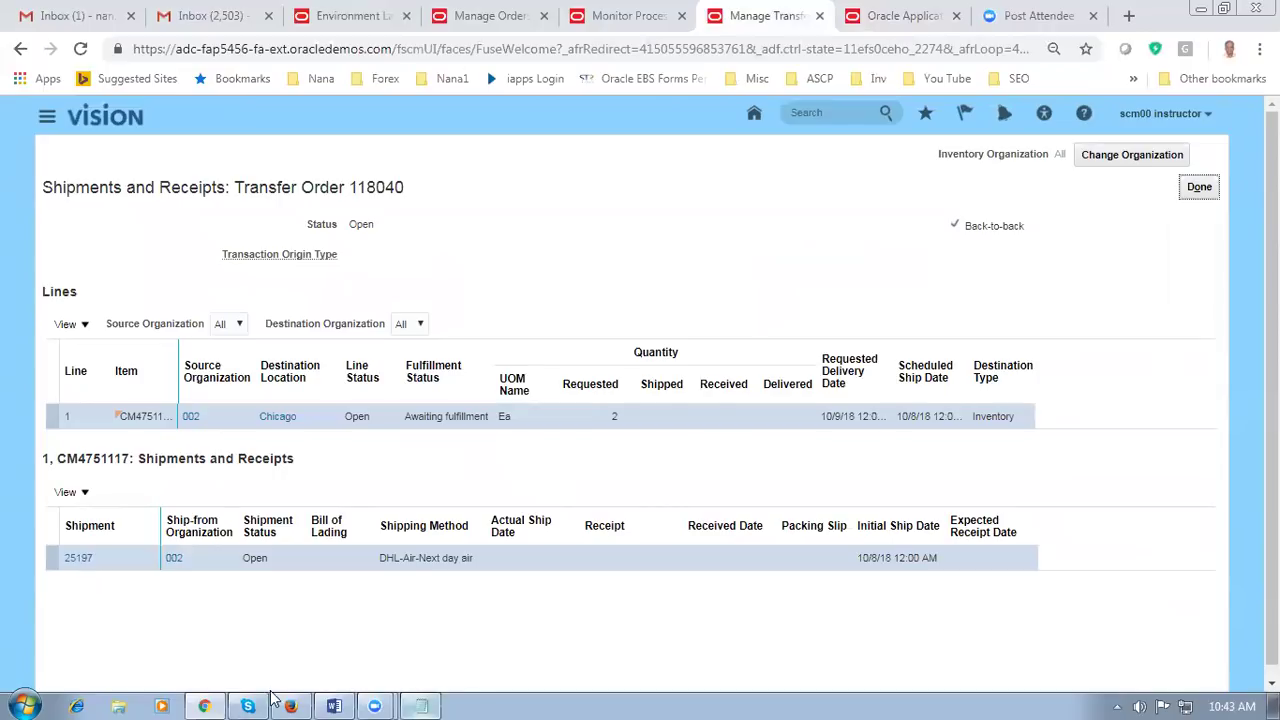
click(422, 705)
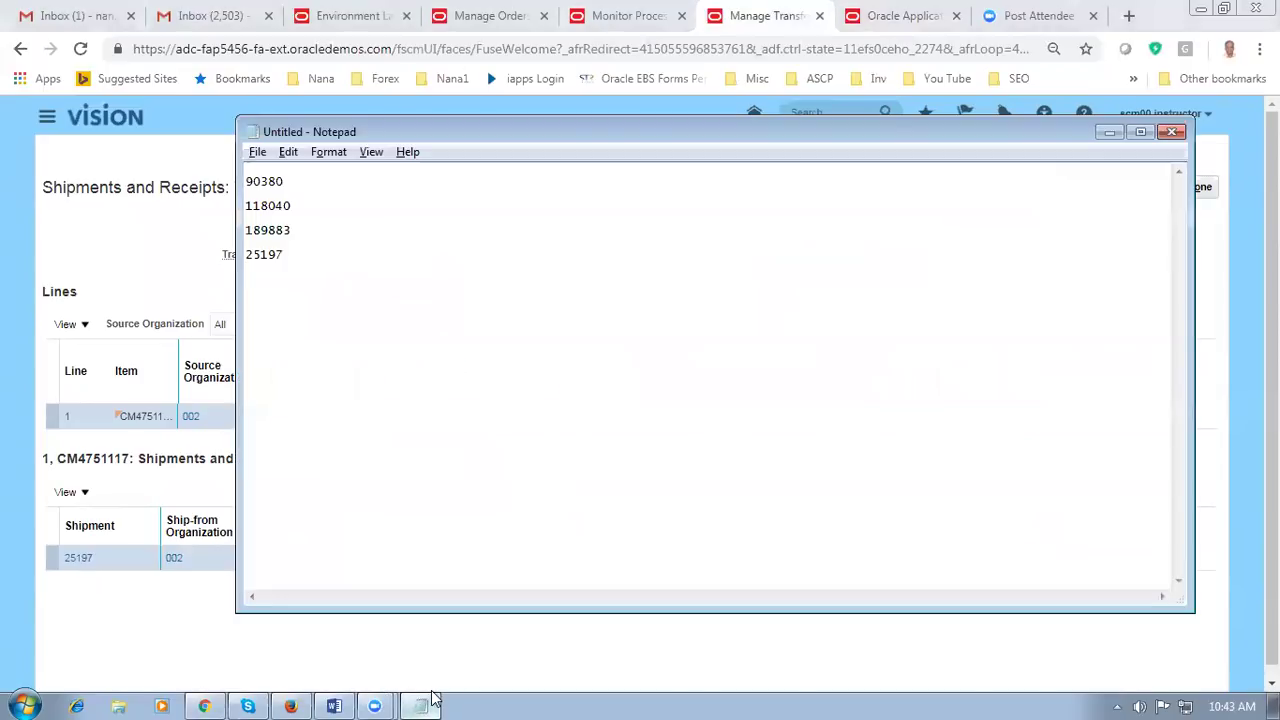
click(425, 702)
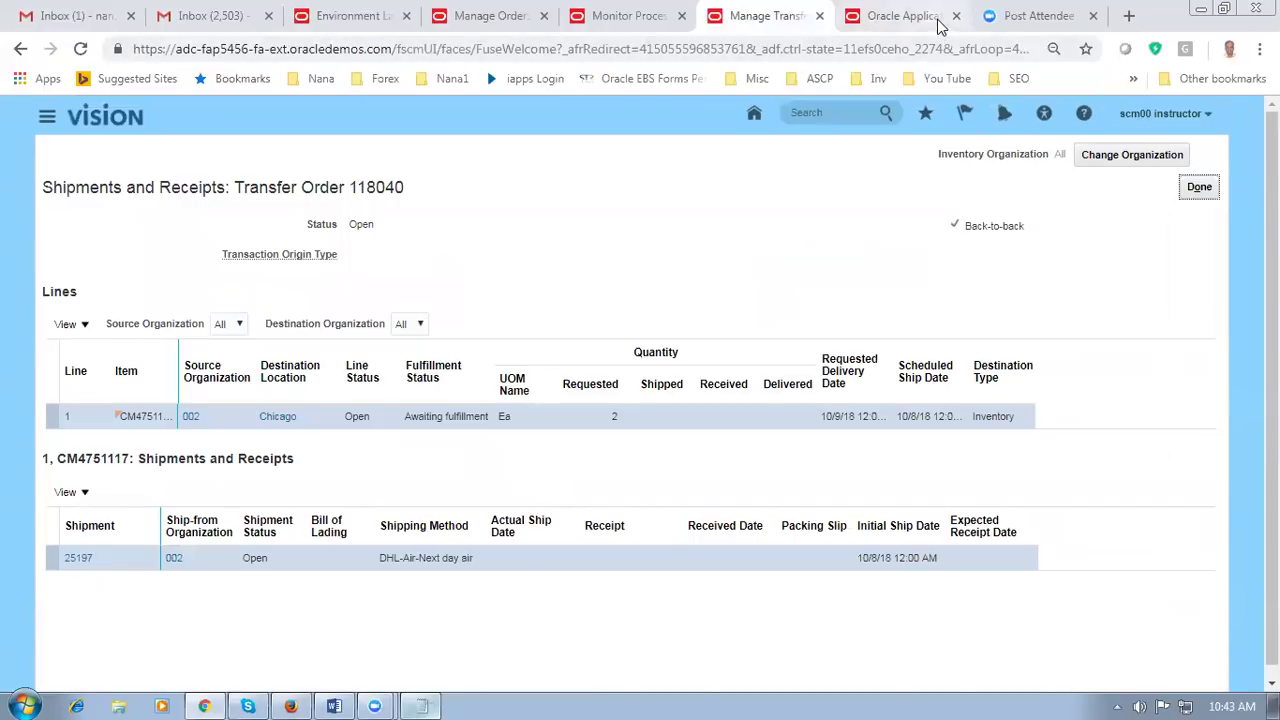
click(940, 20)
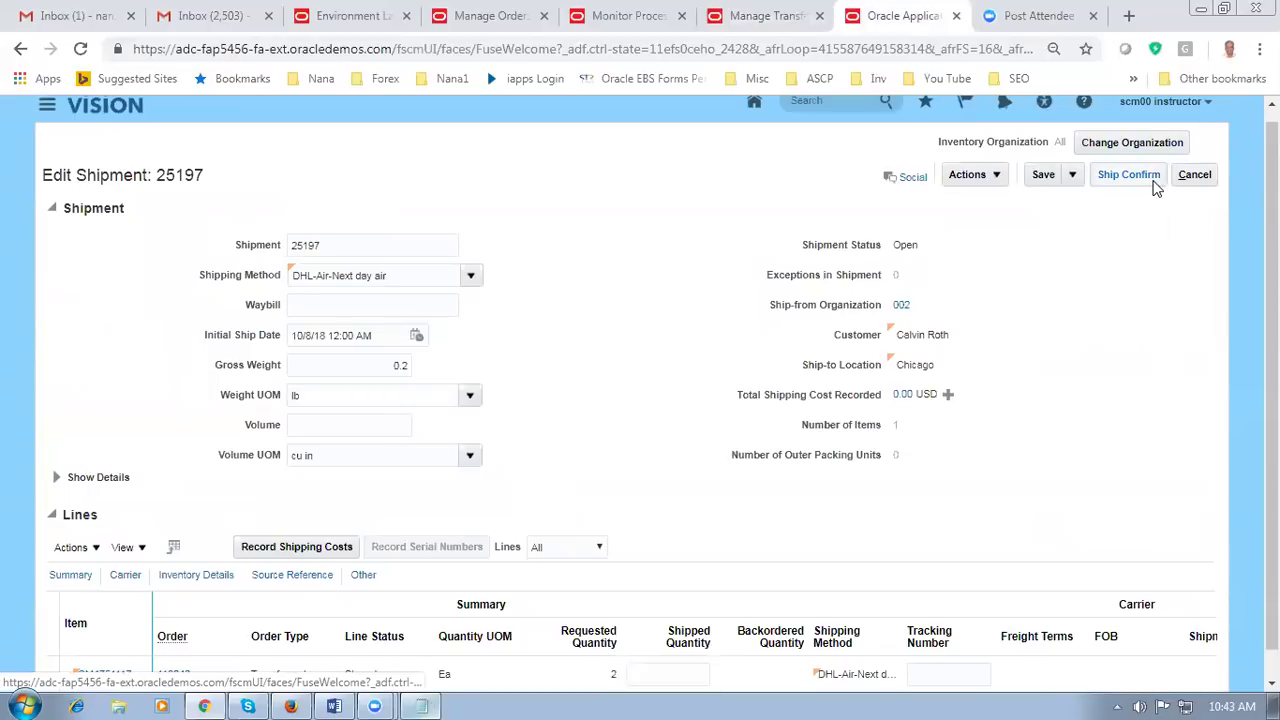
Step: Enter shipped quantity 2 on shipment 25197's line and ship-confirm it
click(967, 174)
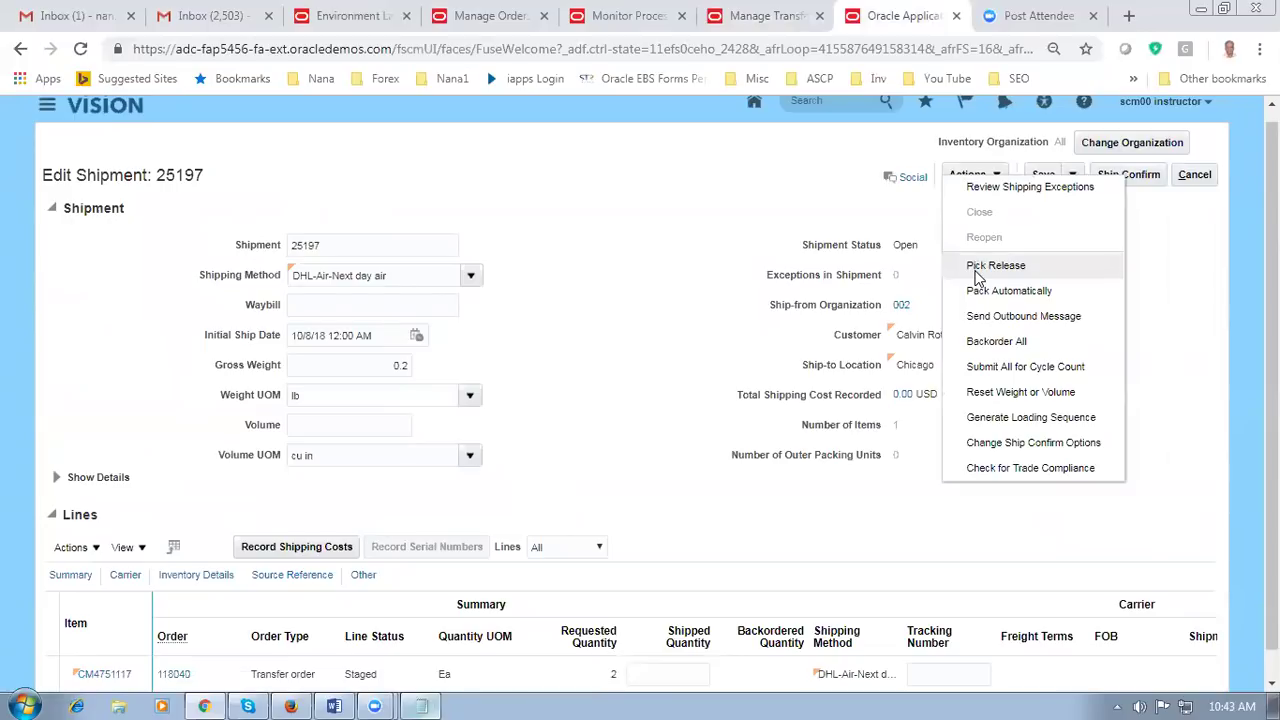
click(662, 188)
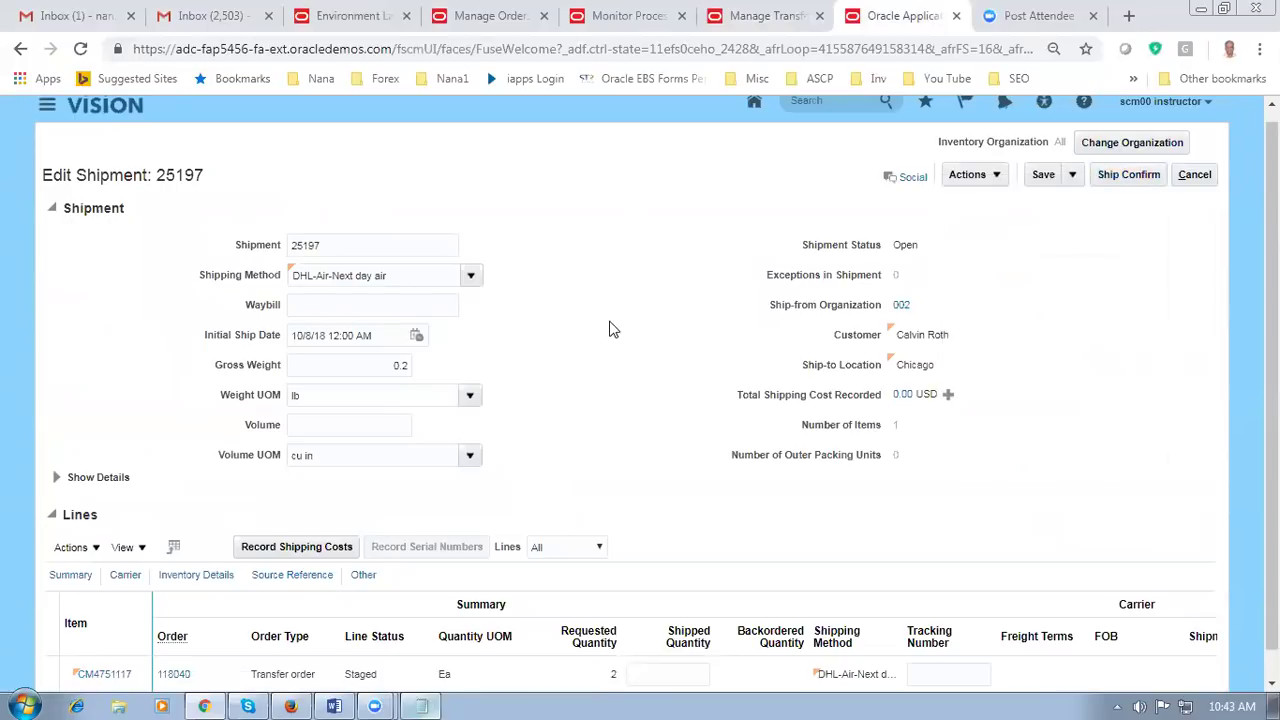
scroll(610, 329, down, 1)
click(658, 652)
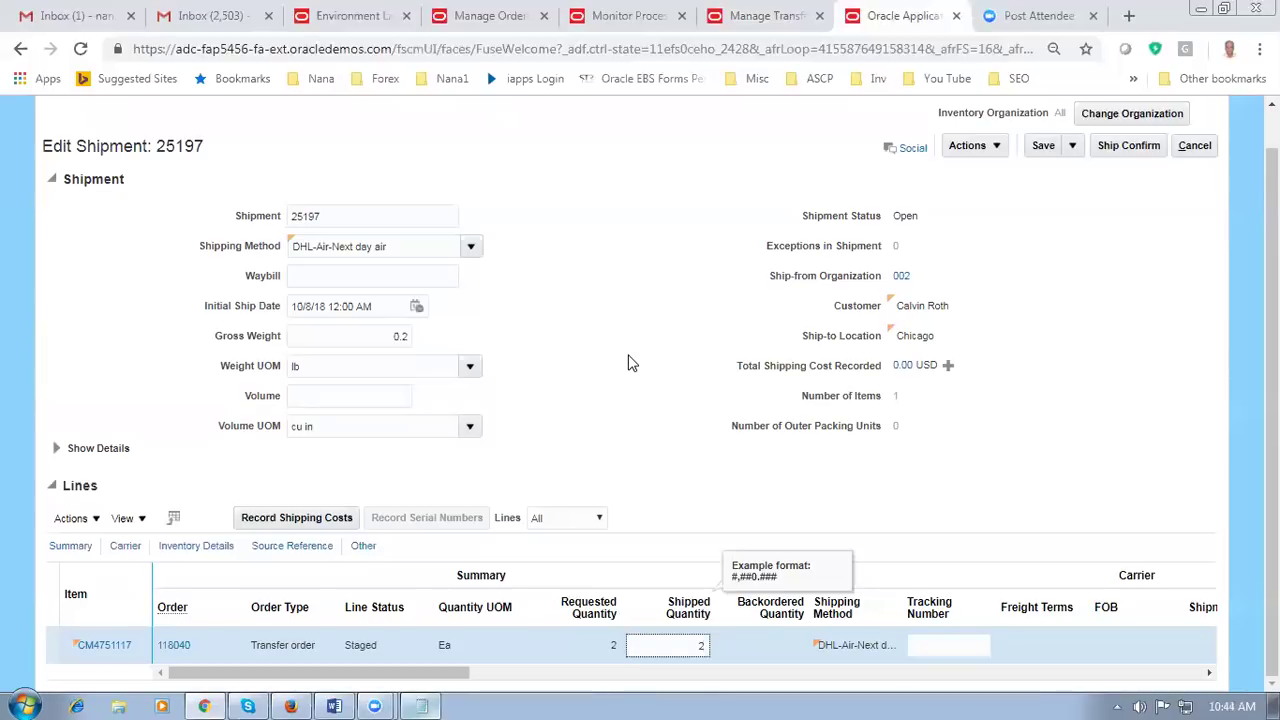
click(623, 382)
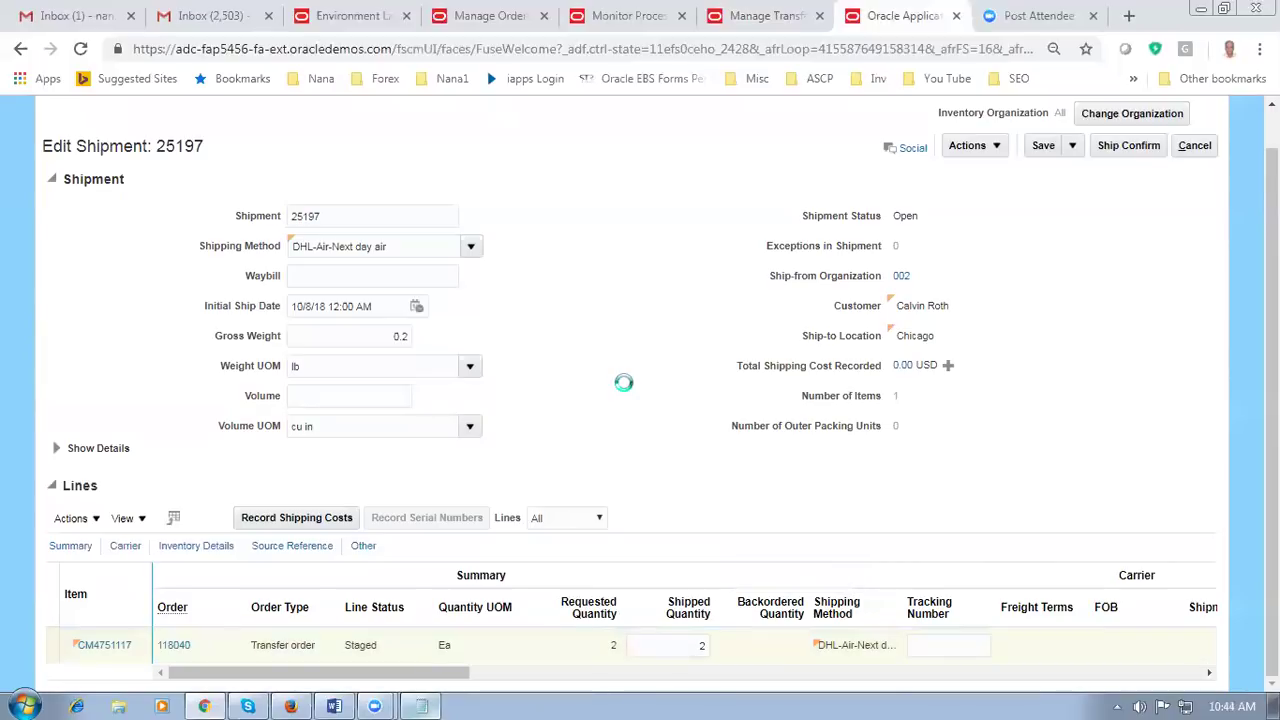
click(1138, 153)
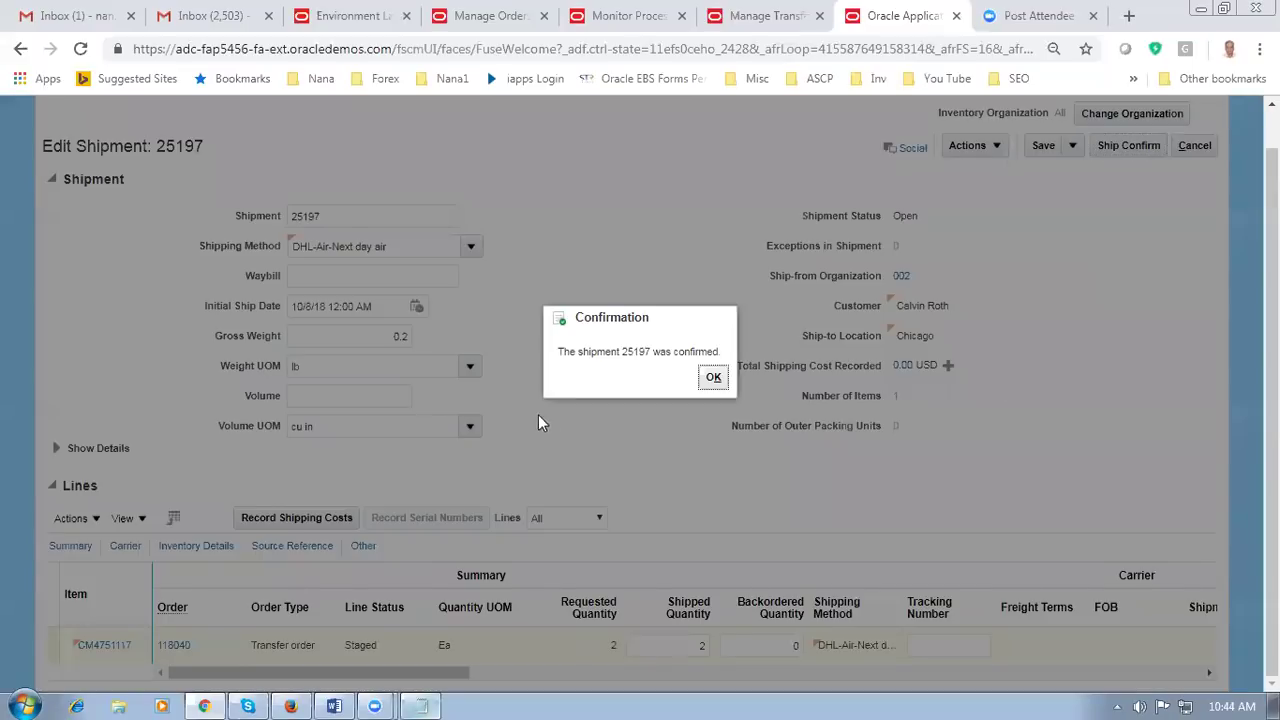
click(713, 378)
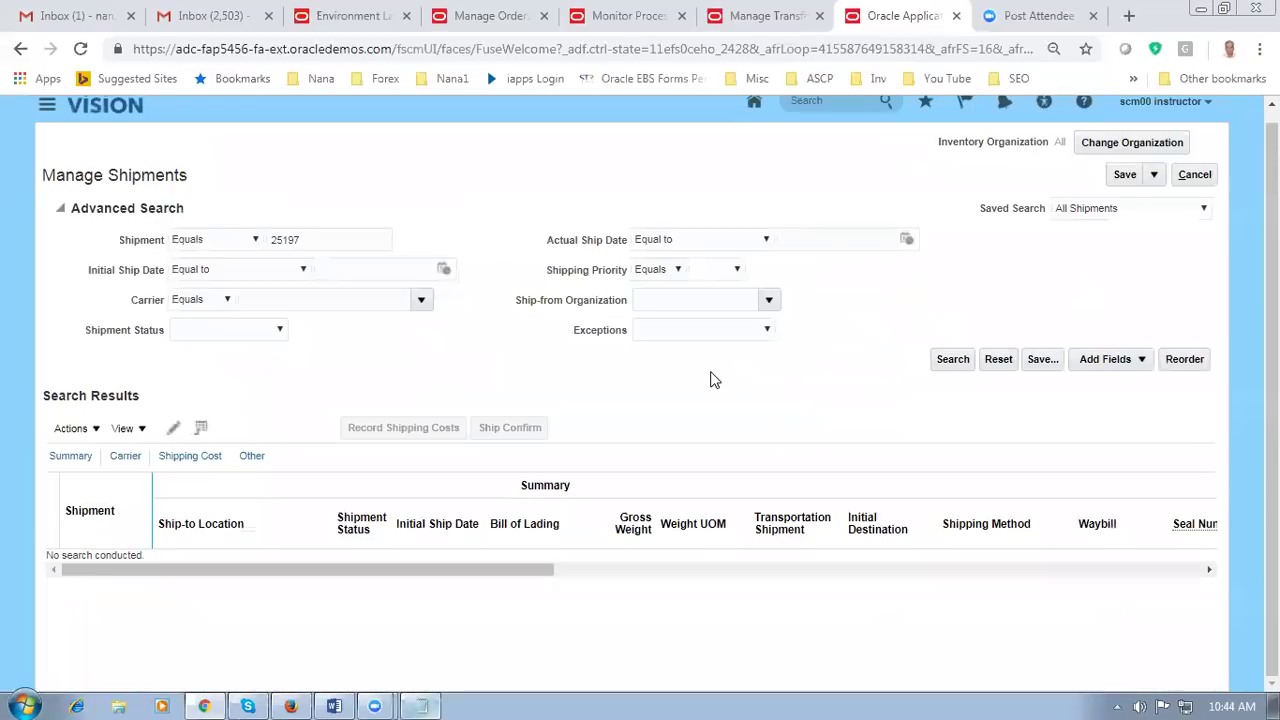
Step: Refresh the supply order's orchestration plan, then return to transfer order 118040's shipments and receipts
click(485, 15)
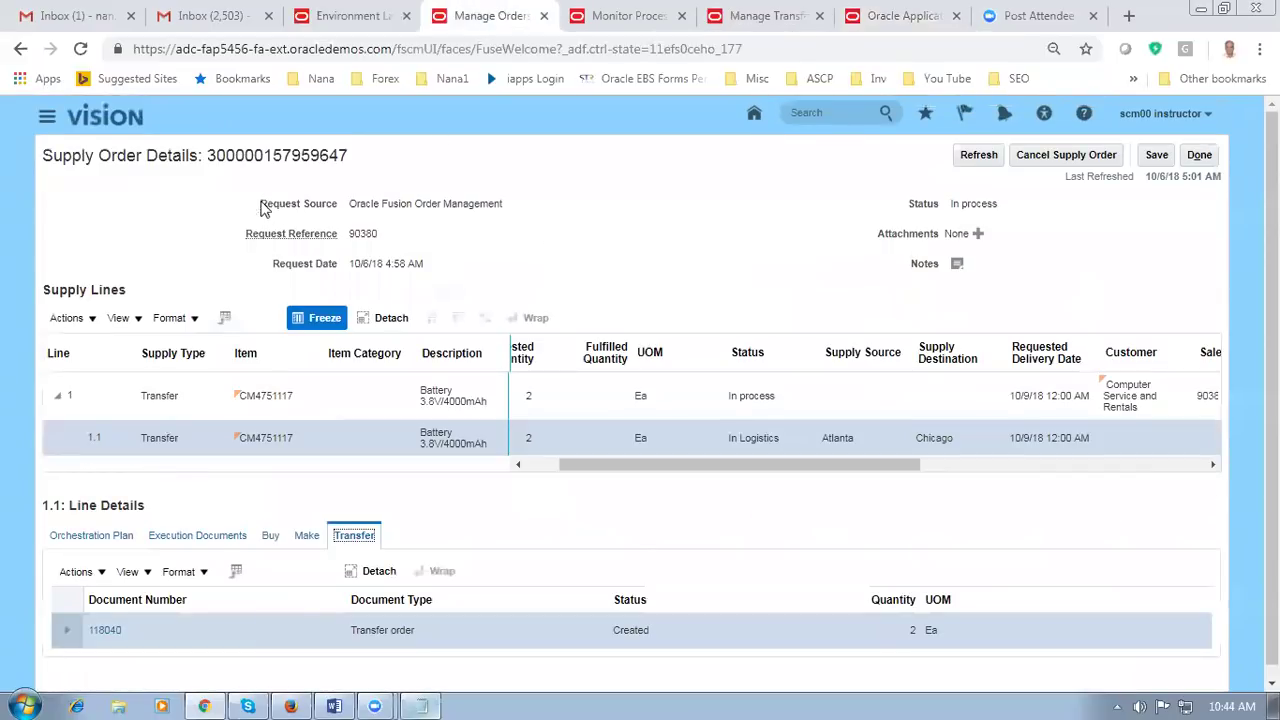
scroll(150, 520, down, 1)
click(113, 515)
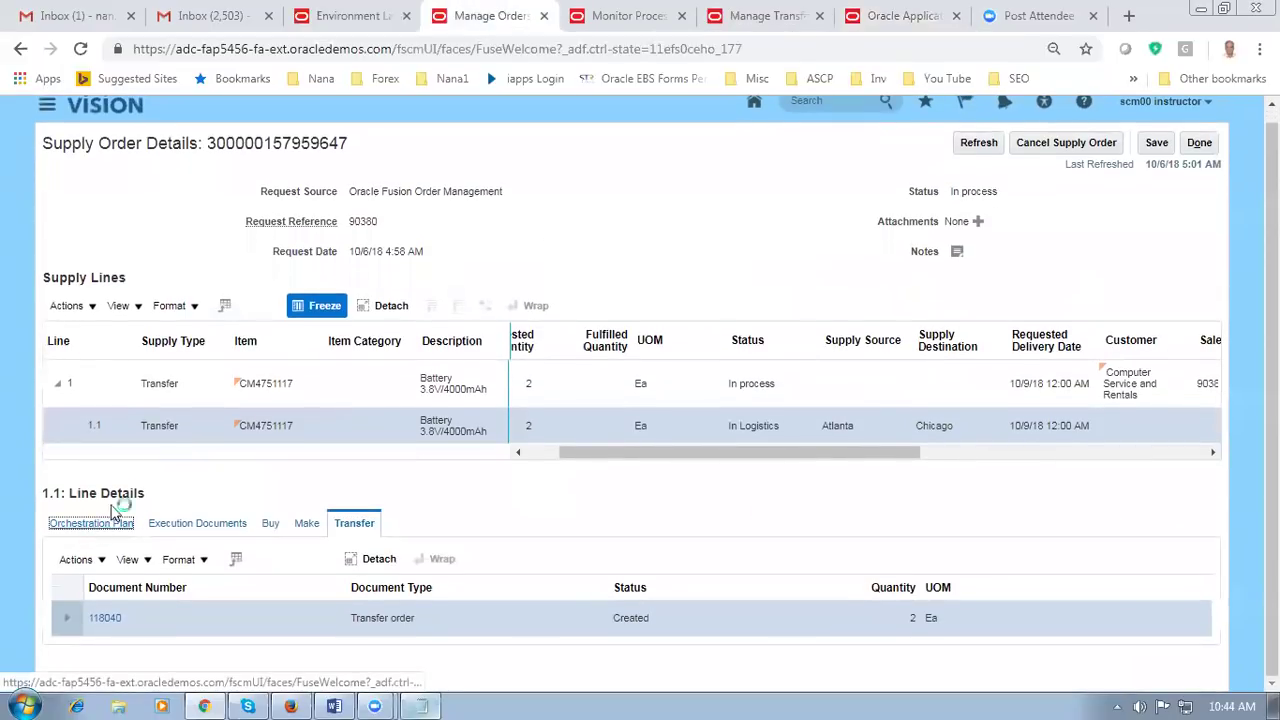
scroll(140, 520, down, 3)
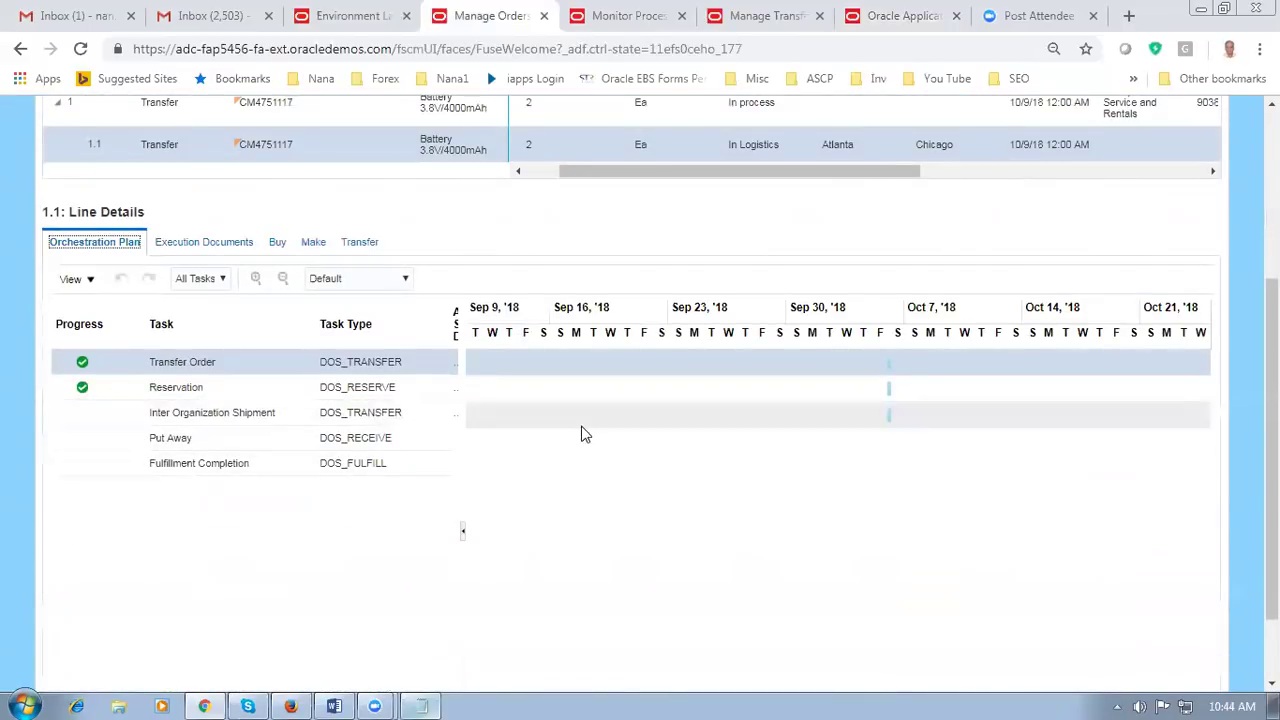
scroll(570, 531, up, 3)
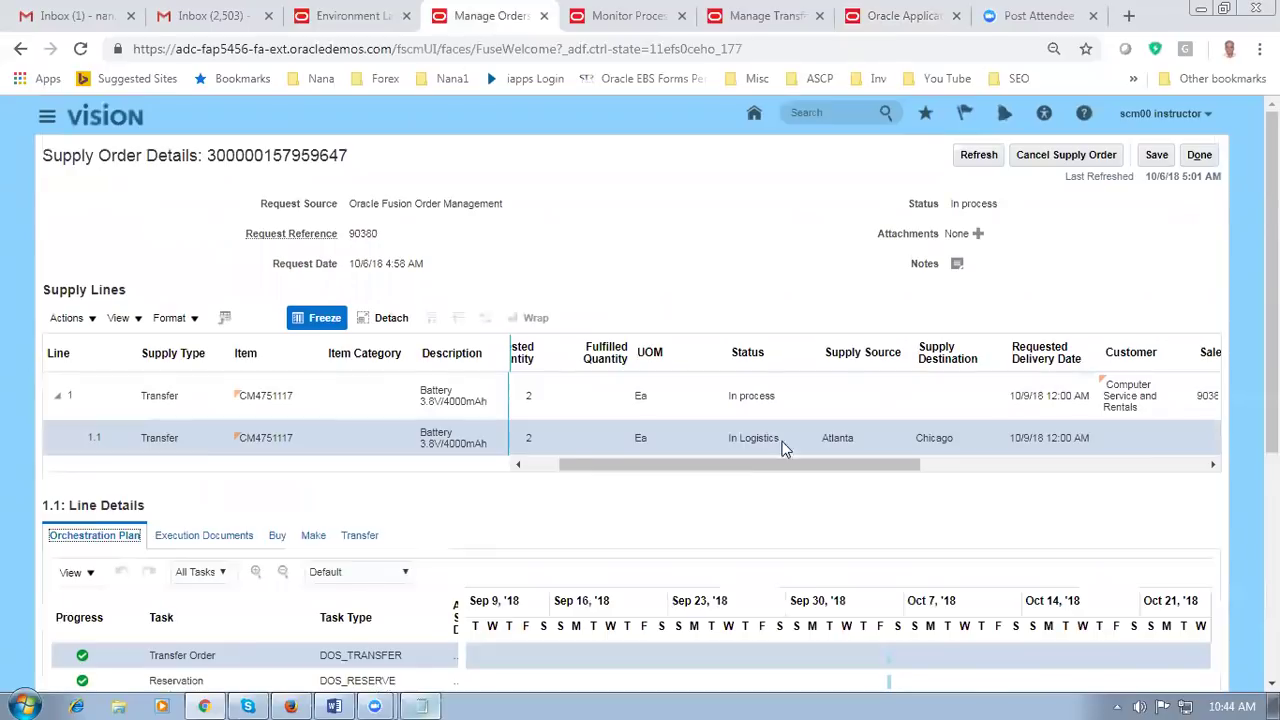
click(978, 155)
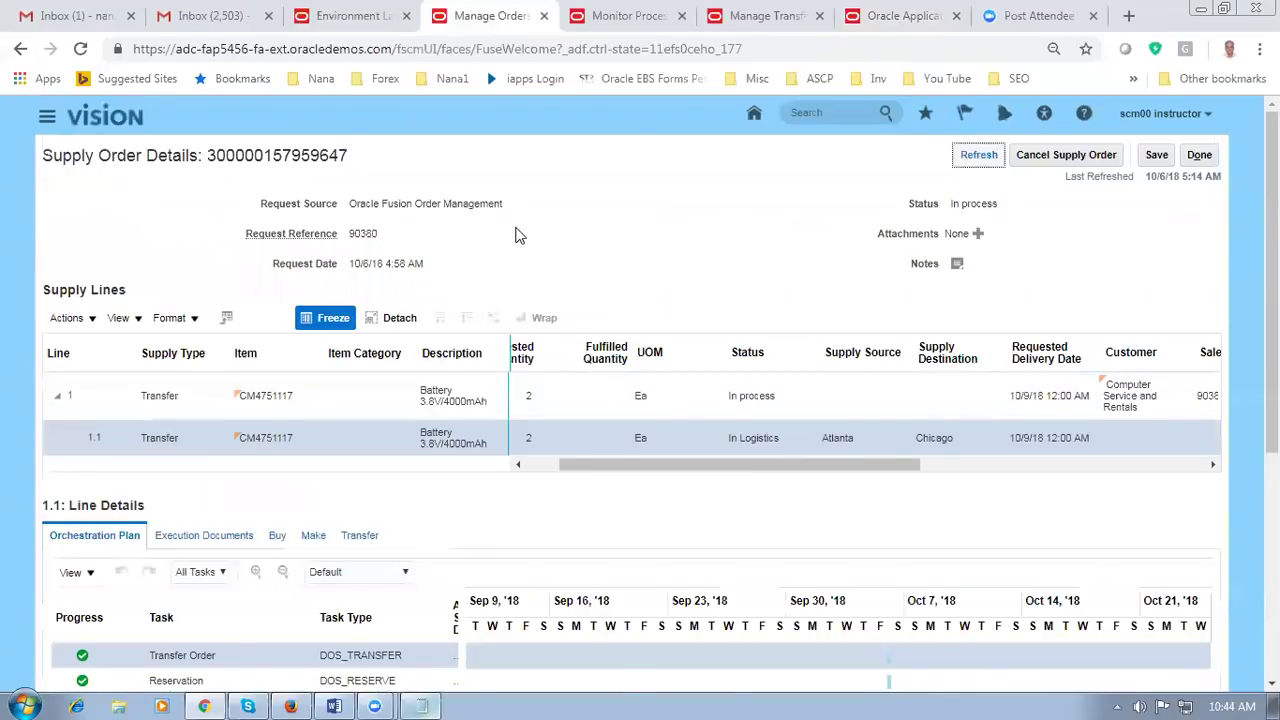
scroll(516, 237, down, 3)
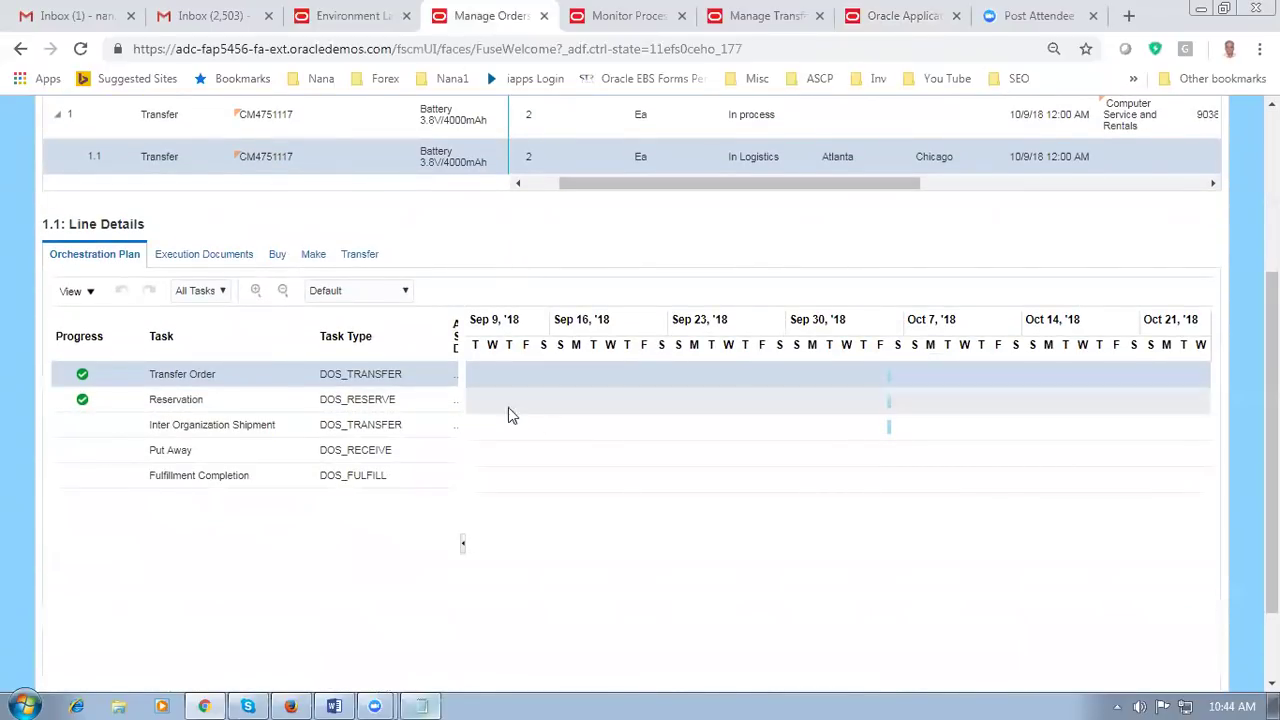
scroll(745, 334, up, 3)
click(978, 155)
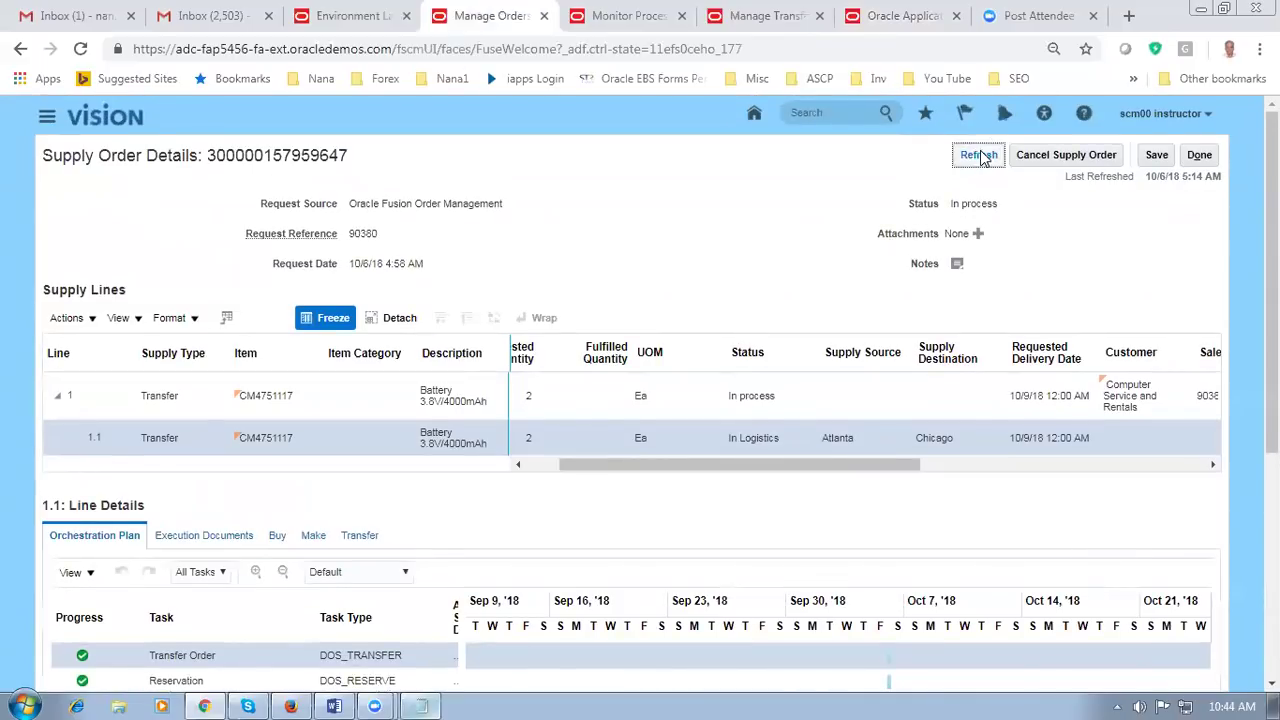
click(786, 25)
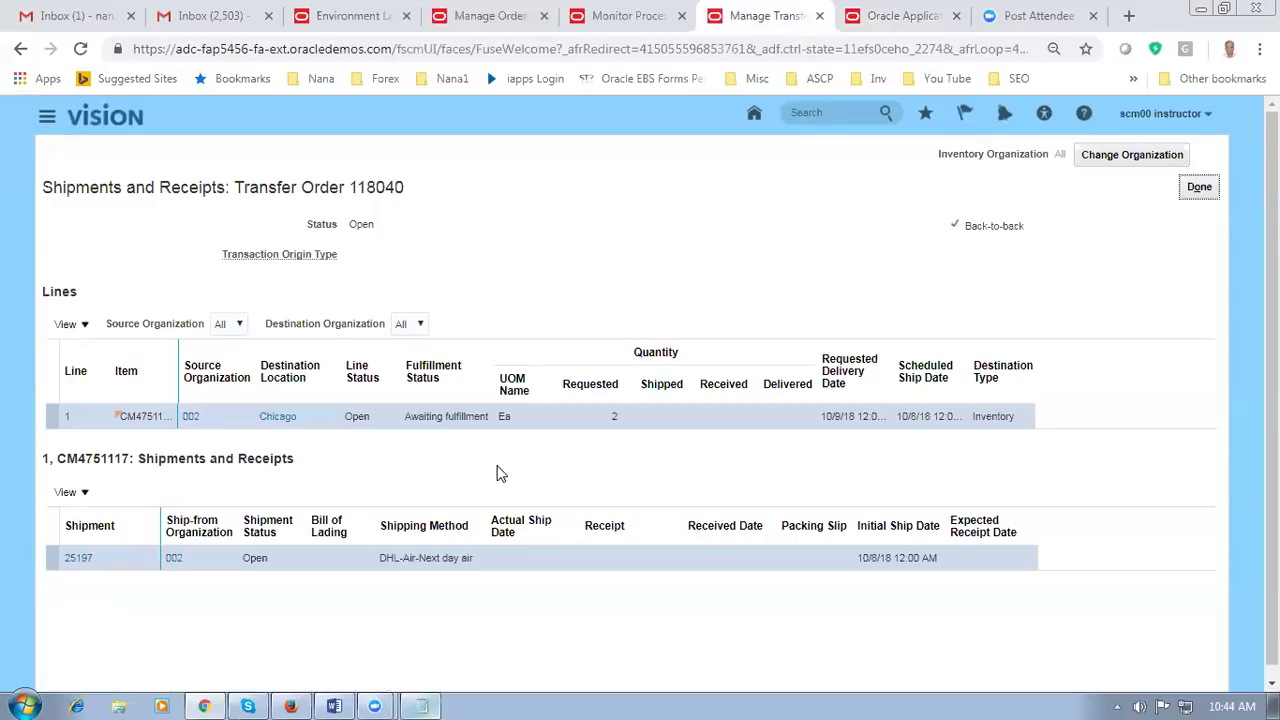
Step: Reload transfer order 118040's shipments and receipts to show 2 shipped and shipment 25197 Closed
click(1196, 189)
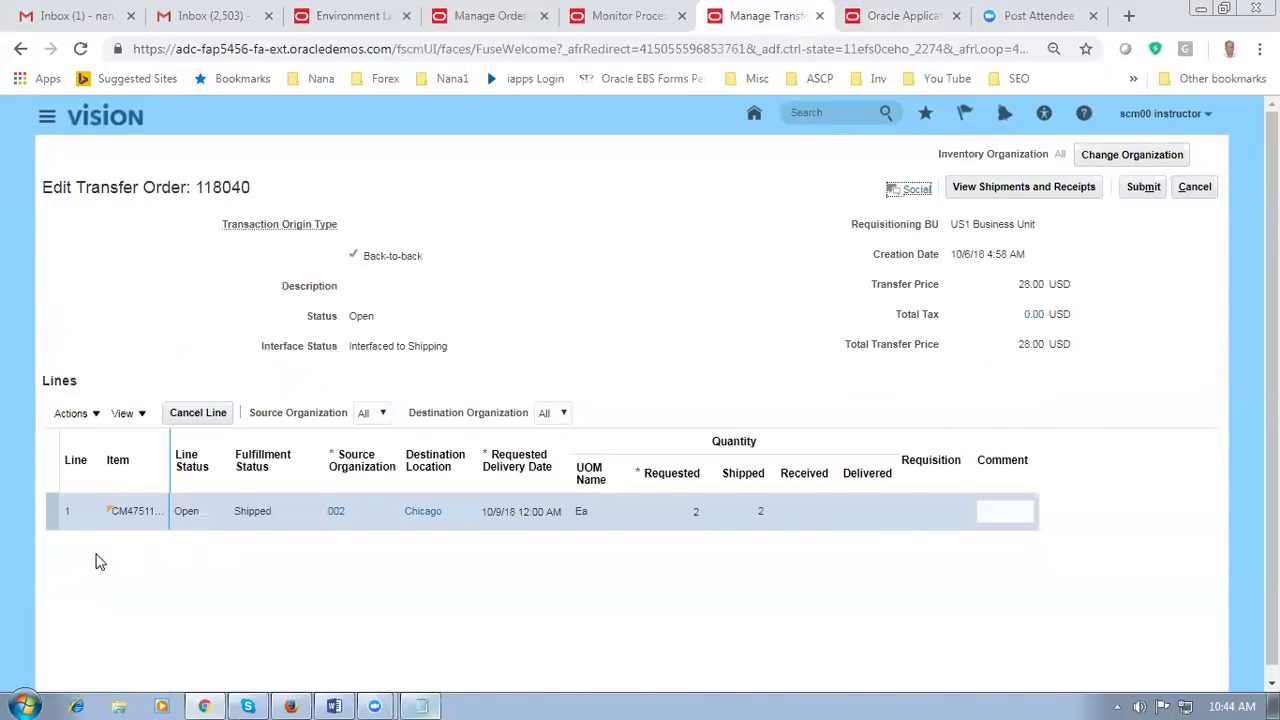
click(1037, 188)
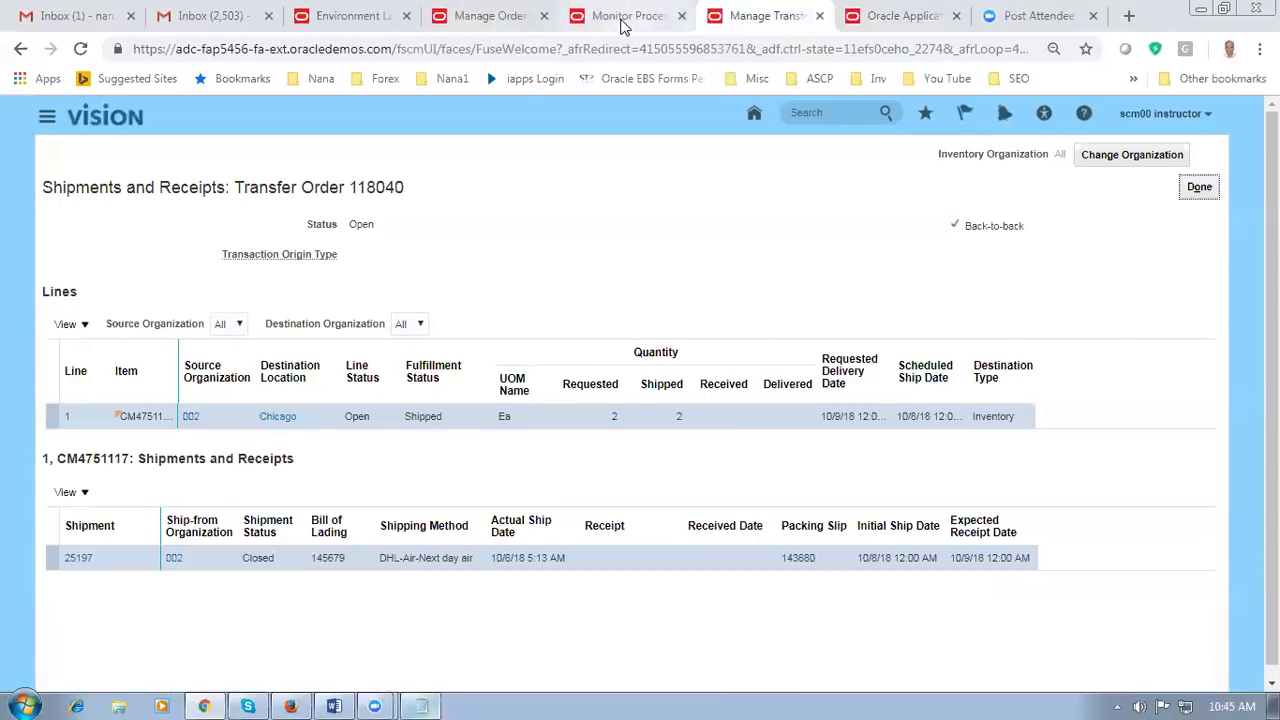
click(487, 16)
click(978, 157)
scroll(380, 362, down, 2)
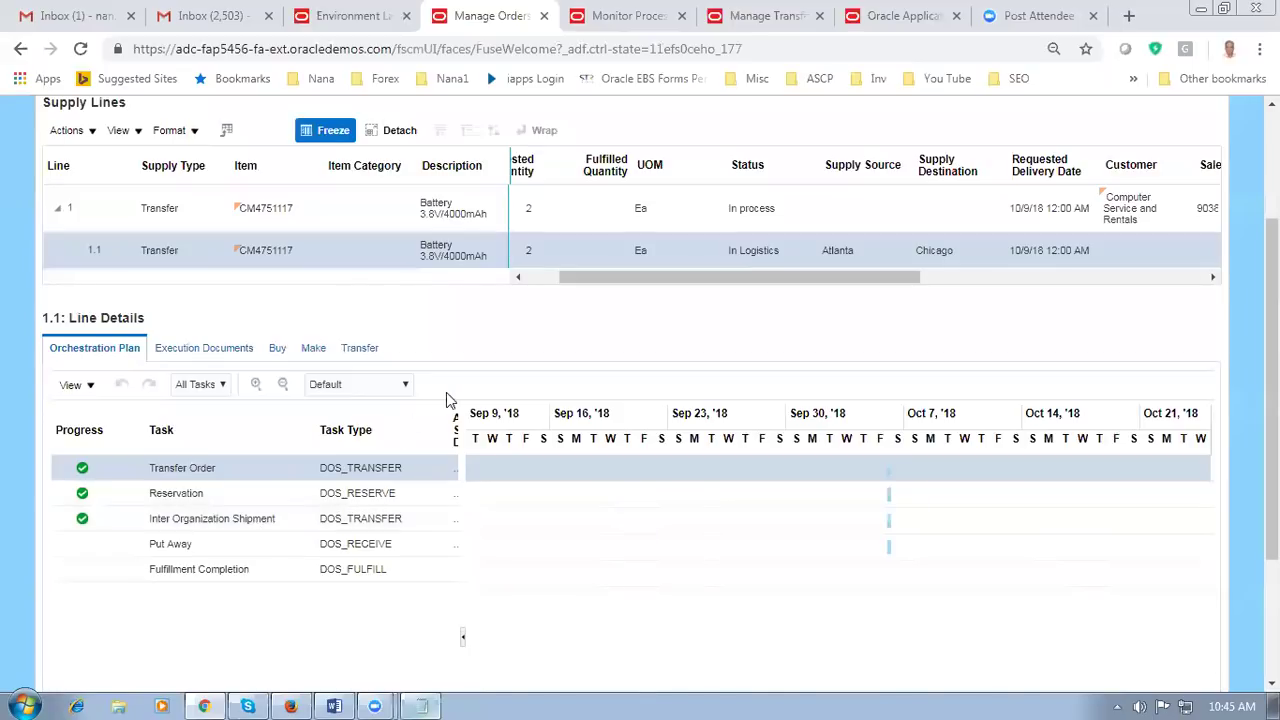
drag(458, 412, 581, 412)
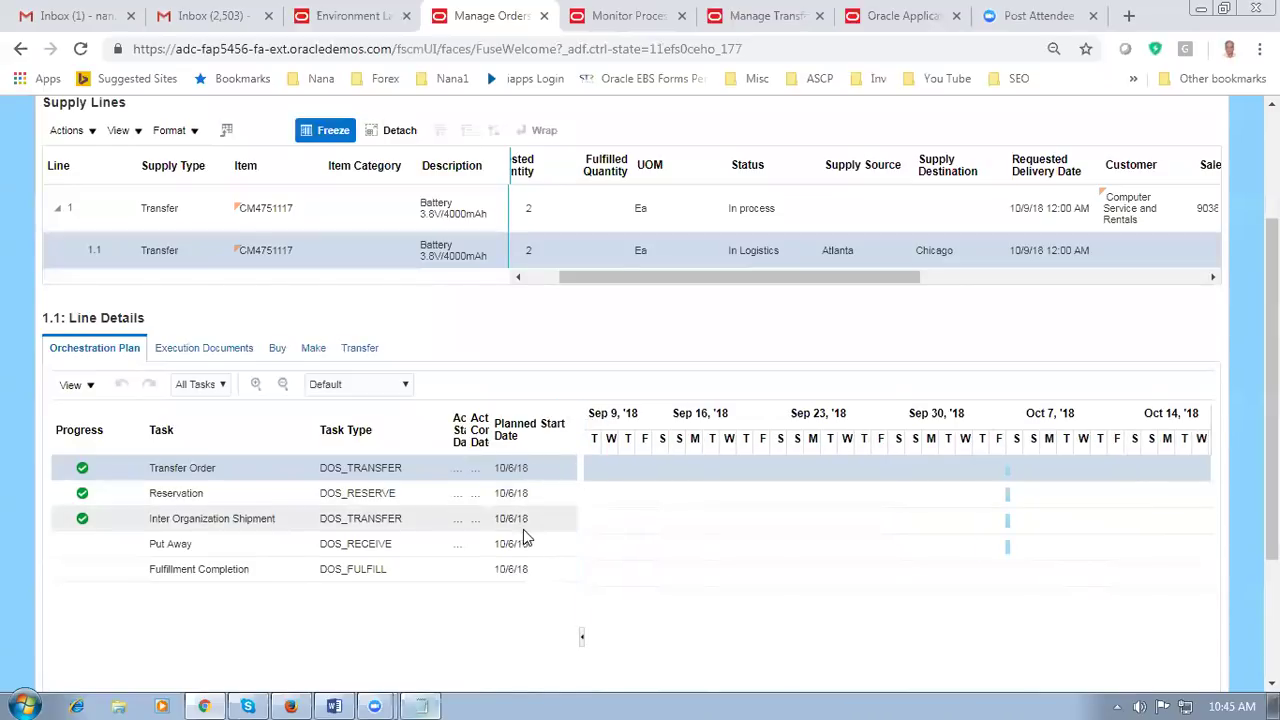
drag(590, 413, 470, 430)
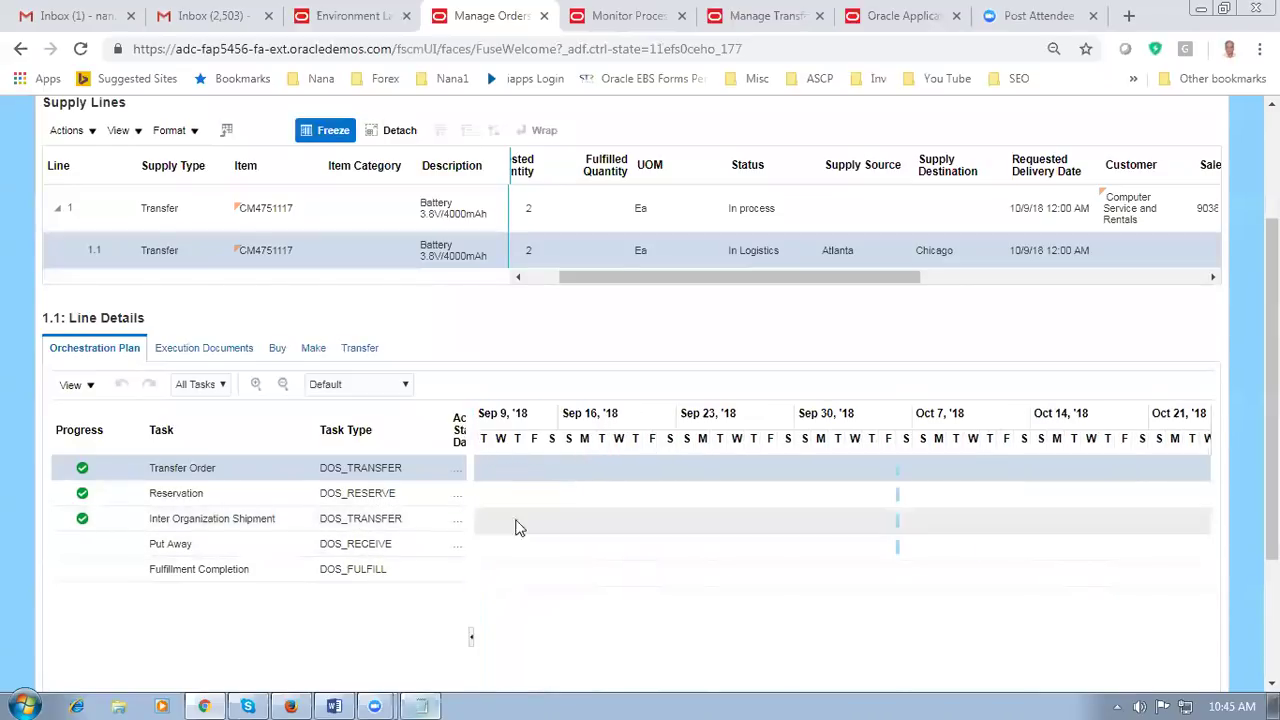
click(359, 349)
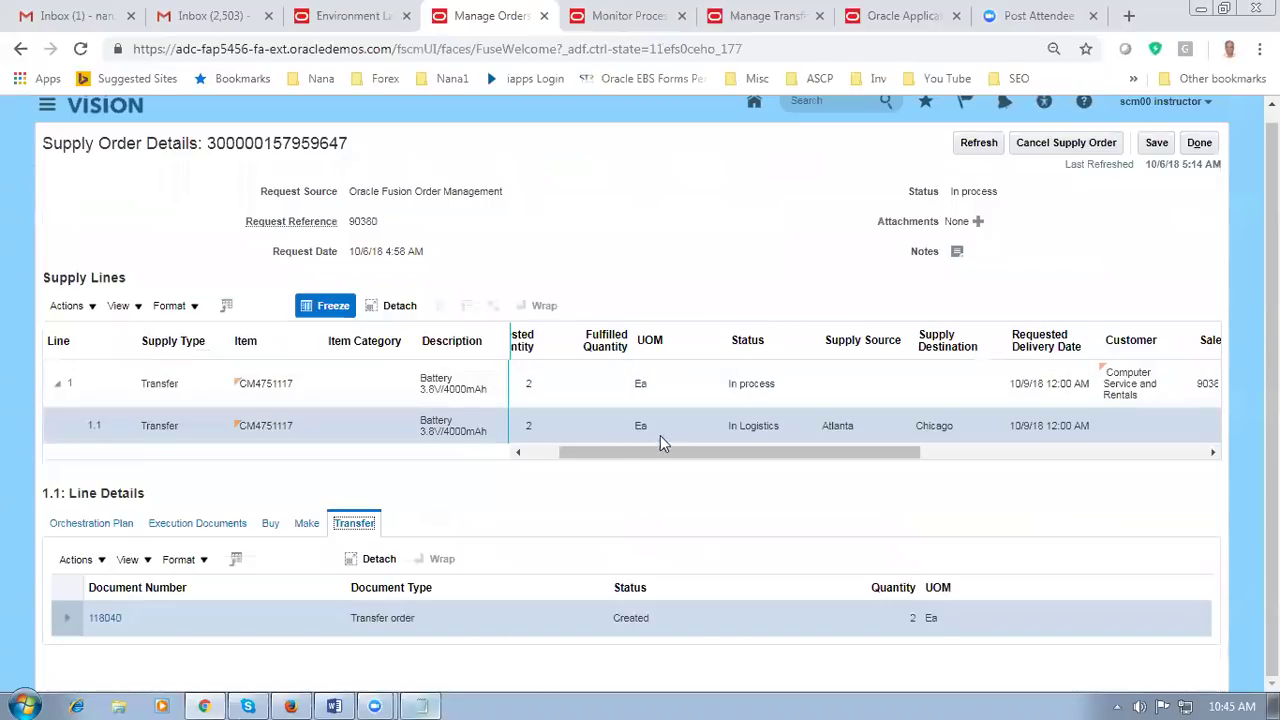
click(979, 143)
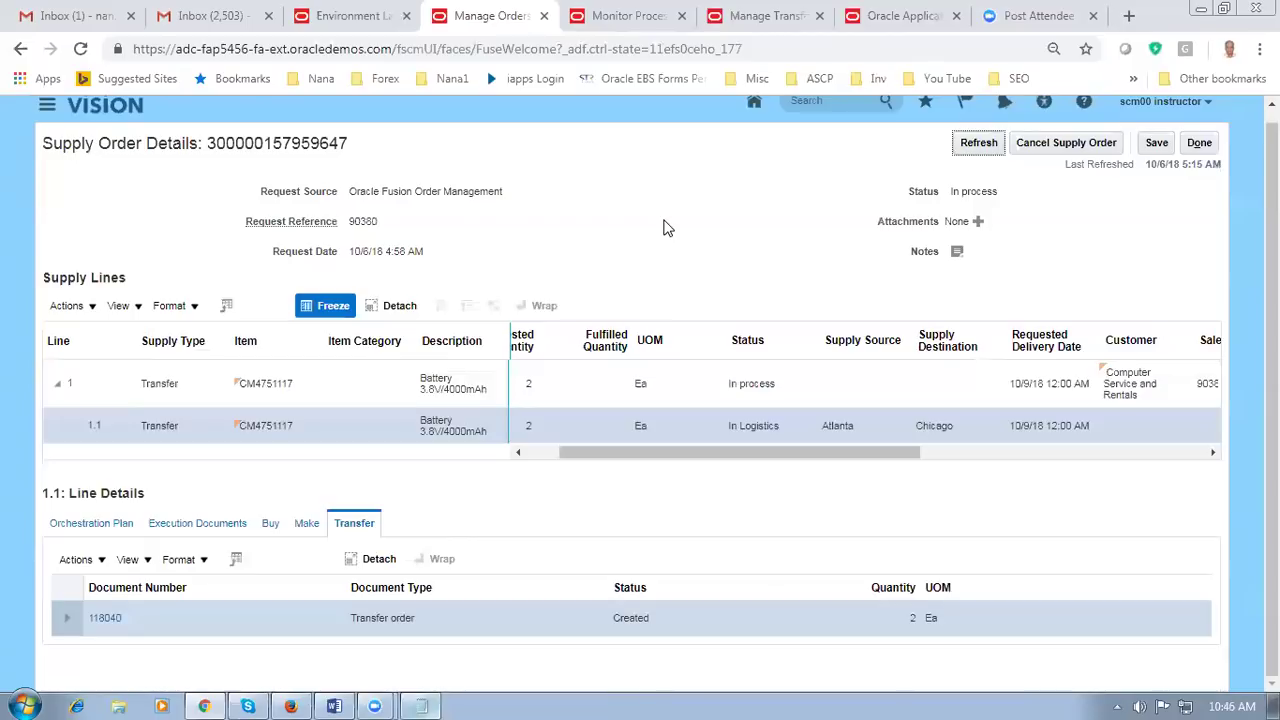
click(722, 12)
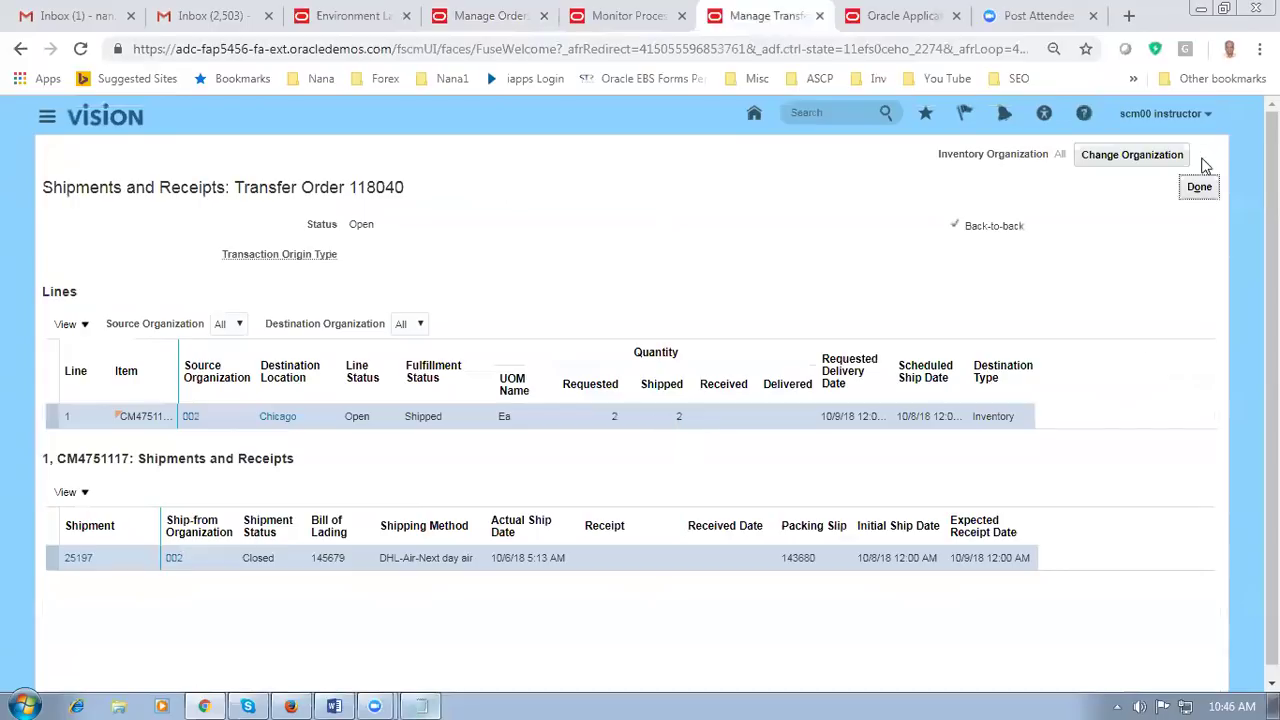
Step: Open Receive Expected Shipments from the Receipts tasks, then bring the Fusion_OM_Demo Word notes forward
click(895, 20)
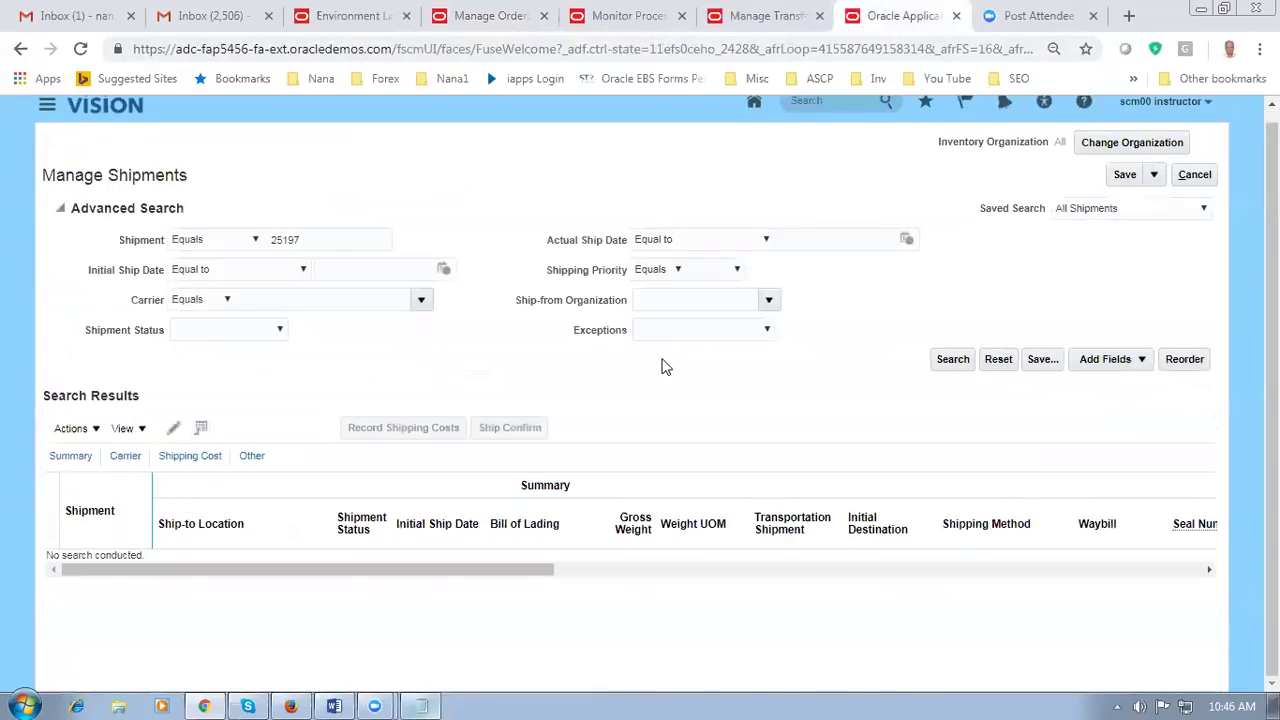
click(1193, 180)
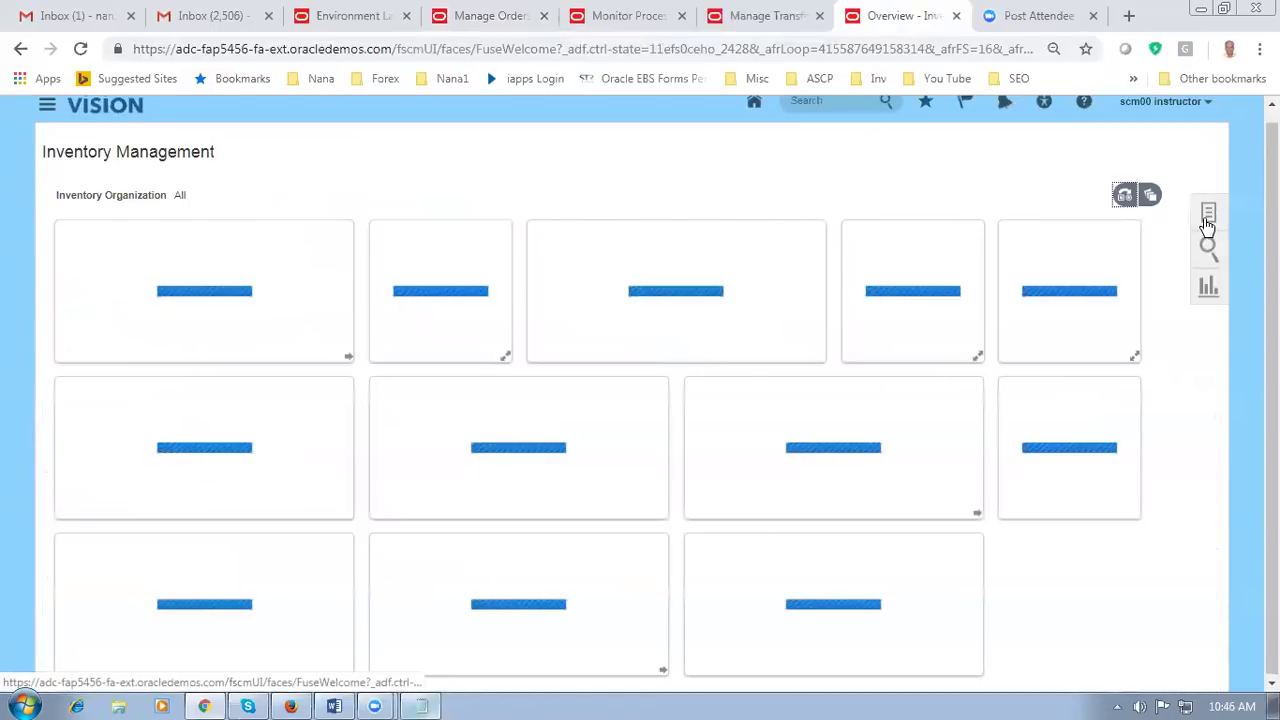
click(1207, 220)
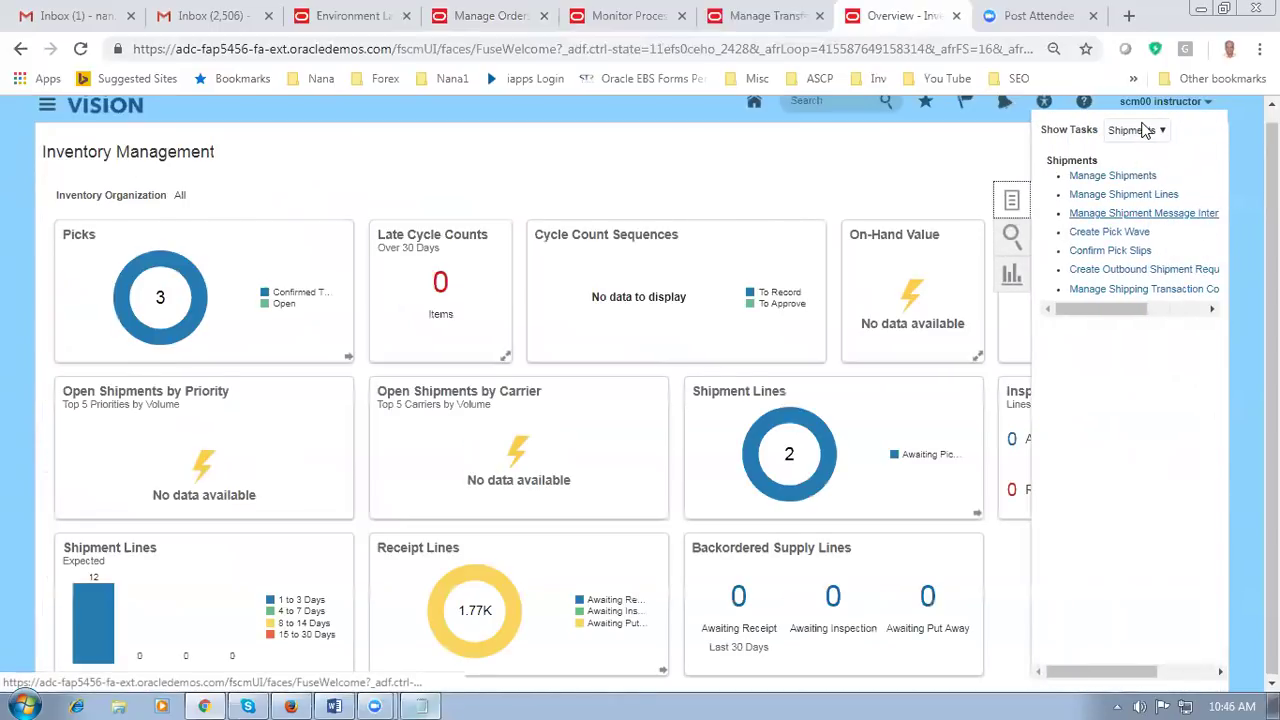
click(1145, 130)
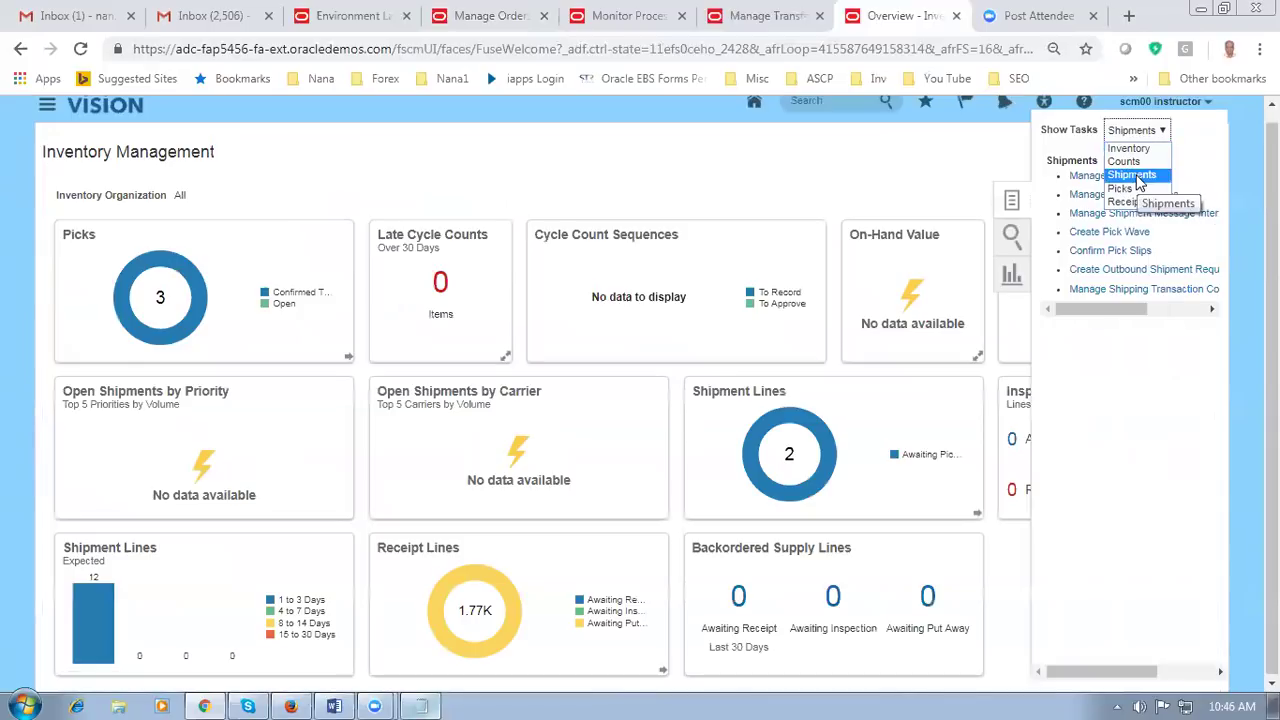
click(1126, 201)
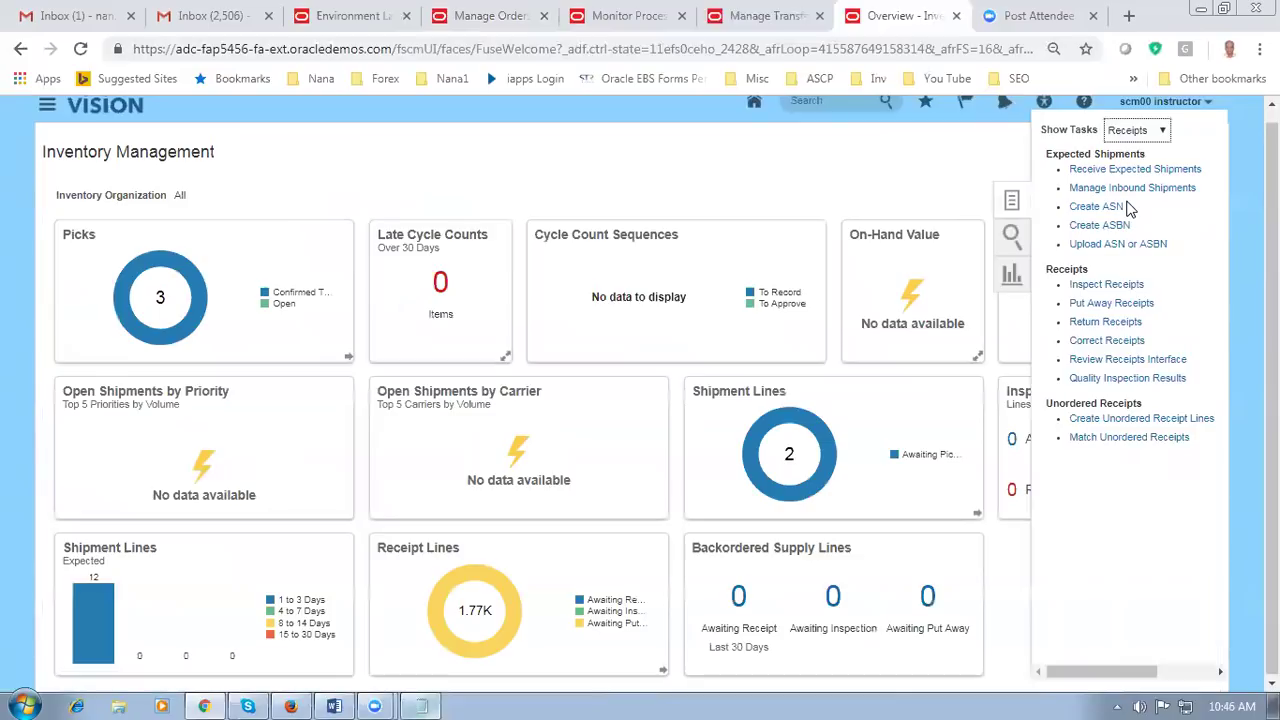
click(1138, 170)
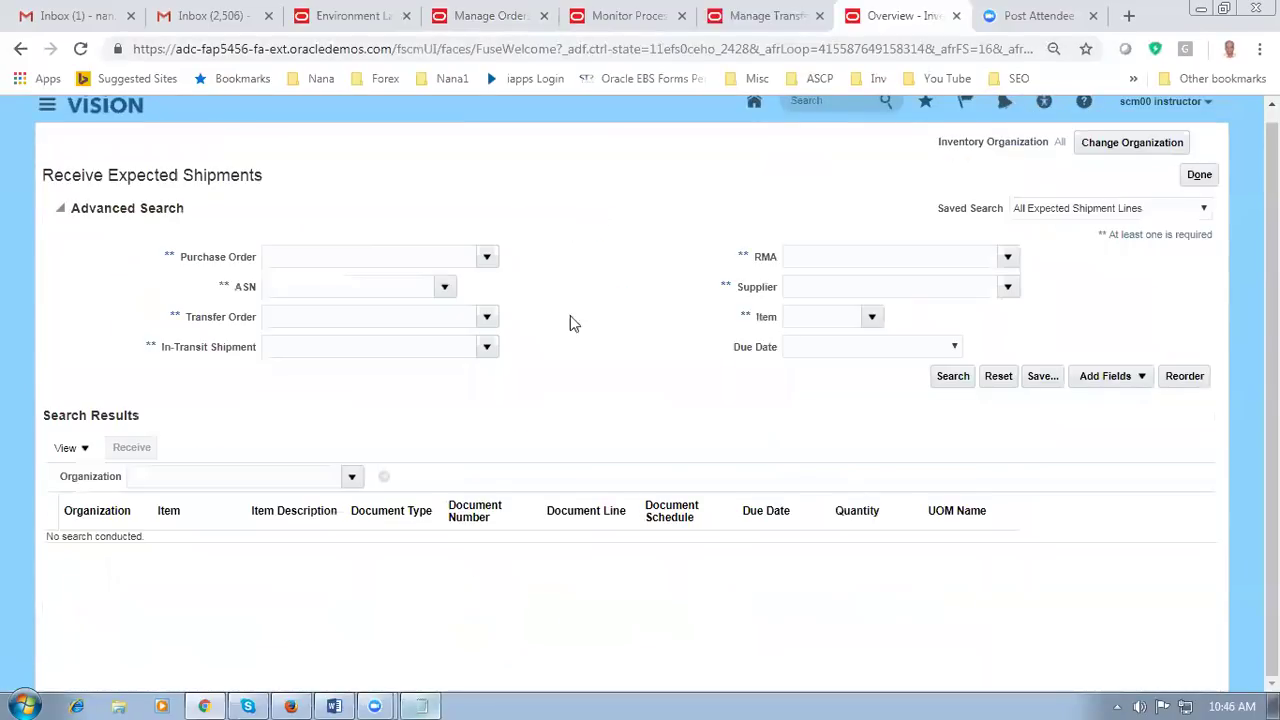
click(334, 706)
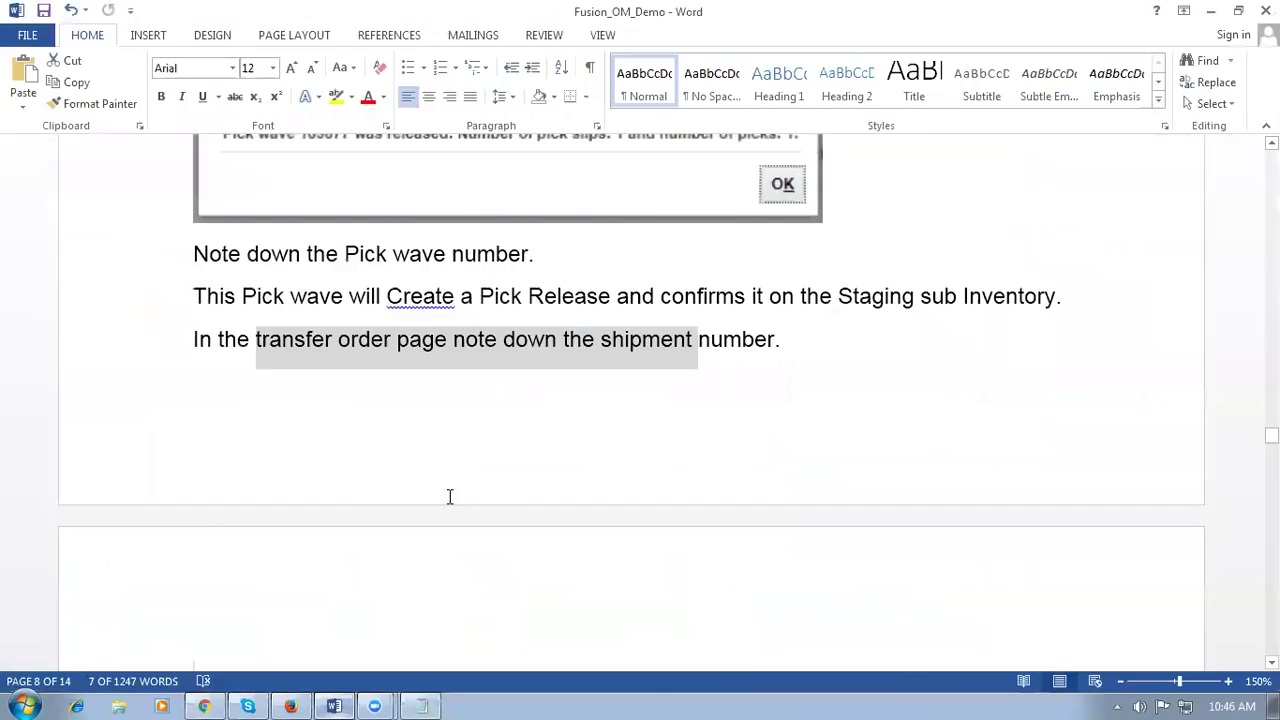
Step: Read through the demo notes and highlight the shipment confirmation phrase
scroll(449, 496, down, 8)
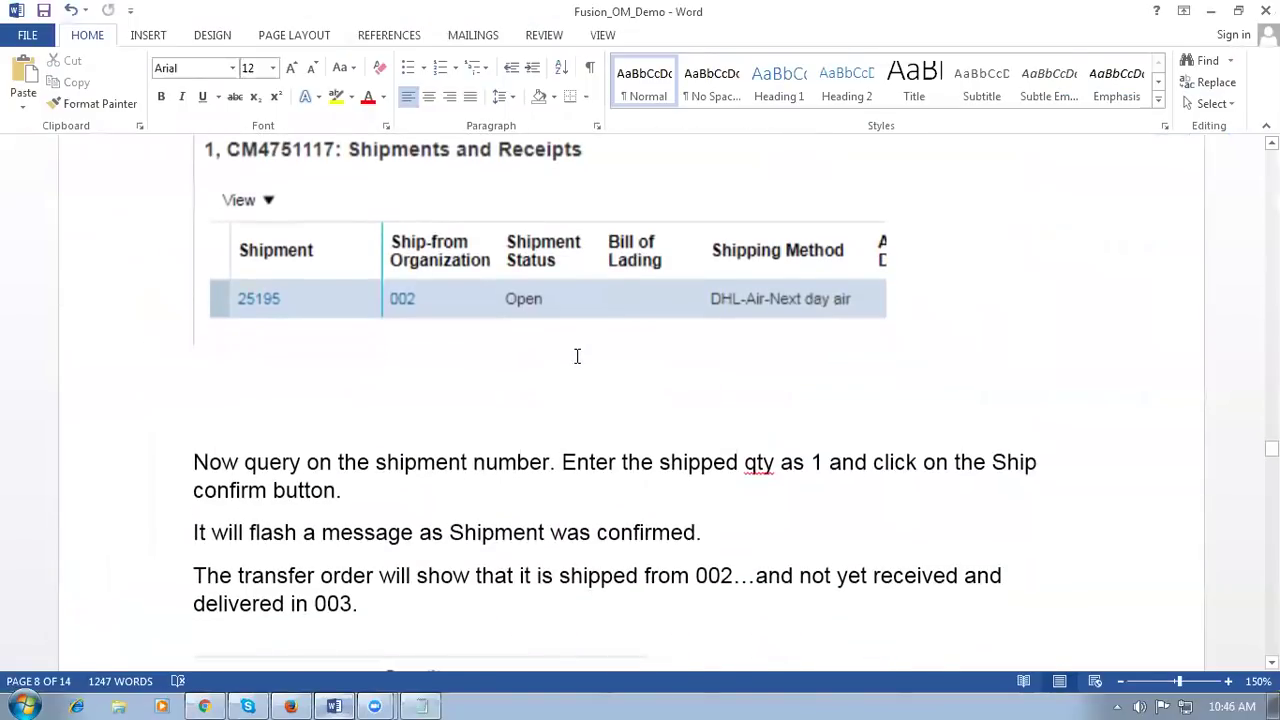
scroll(580, 360, up, 2)
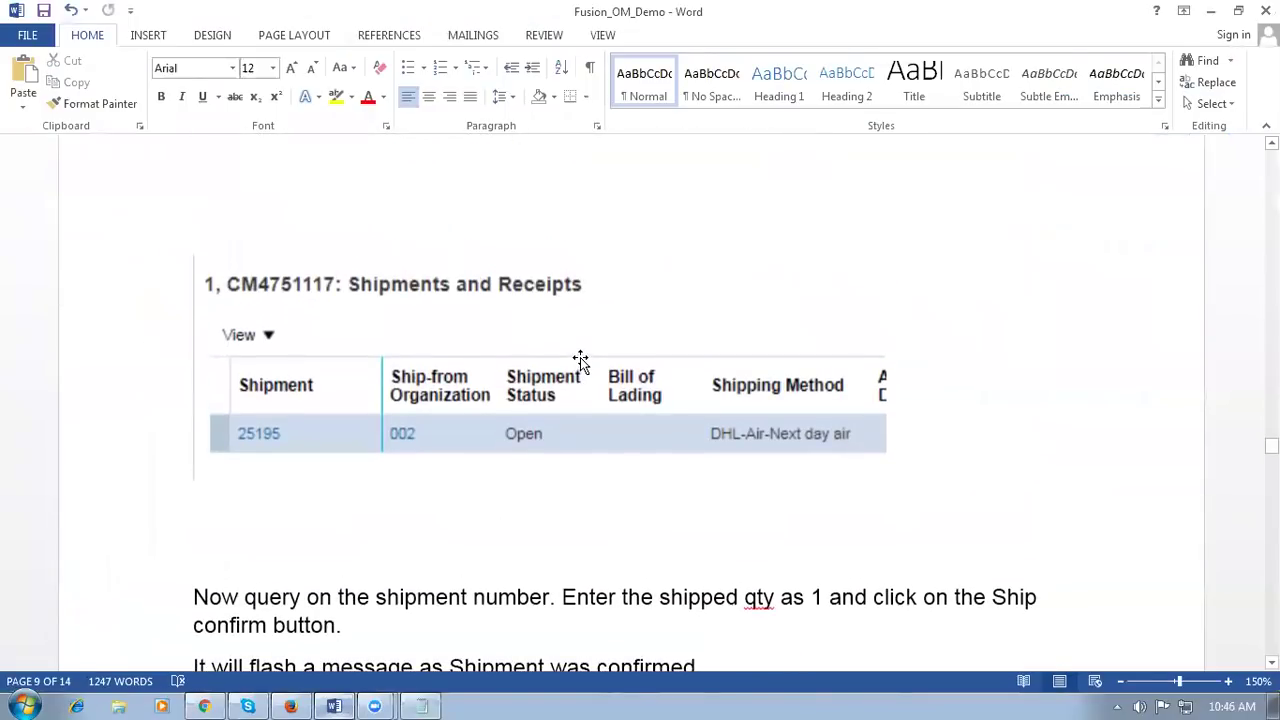
scroll(580, 359, down, 3)
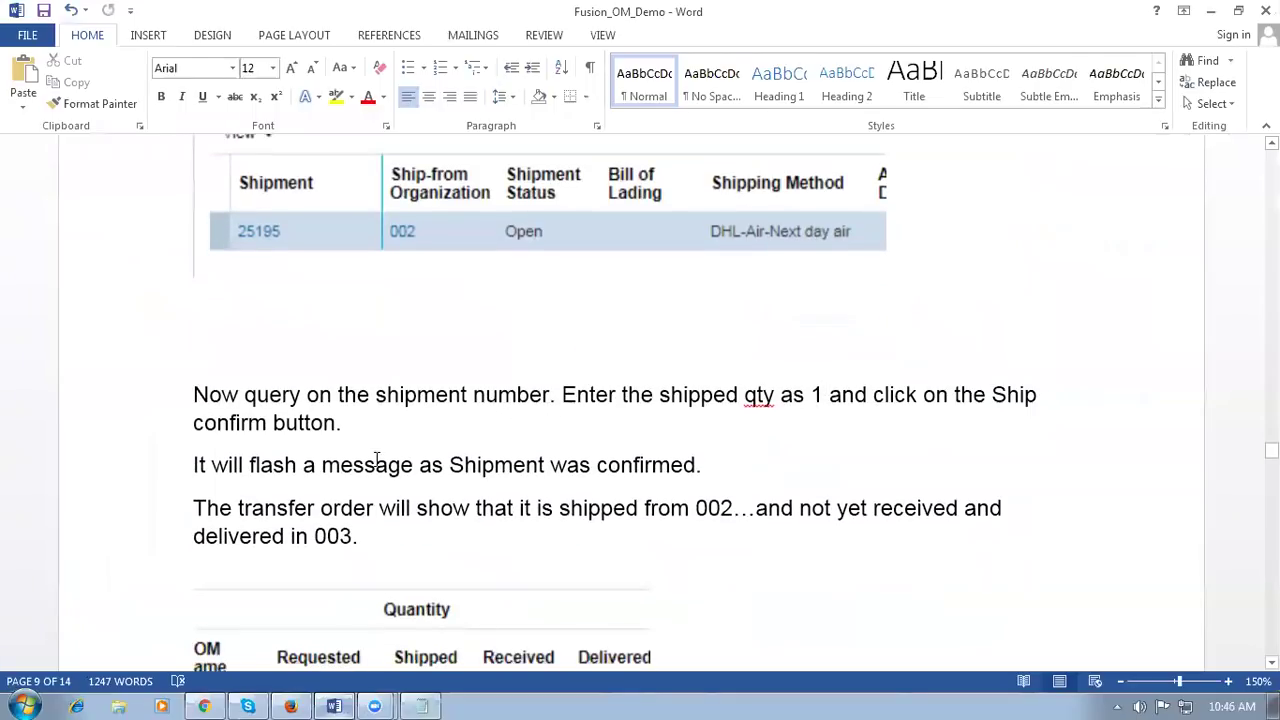
drag(444, 465, 633, 465)
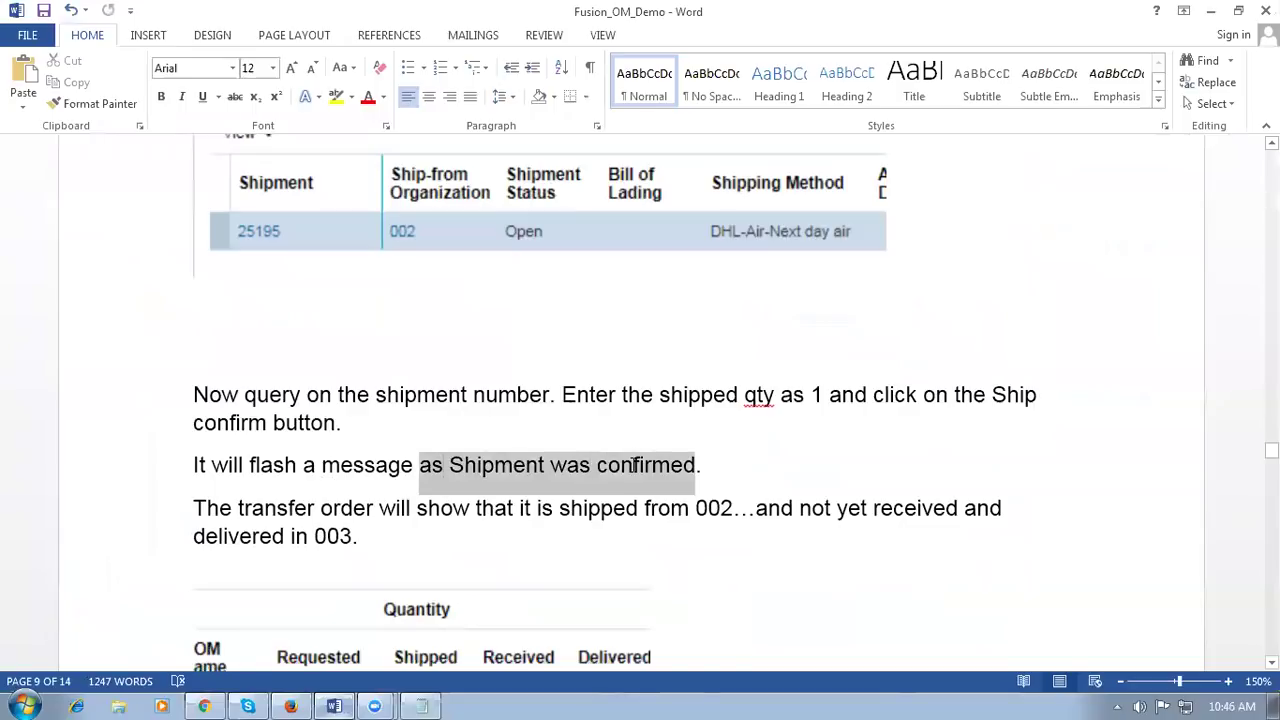
Step: Highlight the notes on Shipped status, Put Away and 'SCO status as Shipped', then return to Oracle
scroll(596, 527, down, 3)
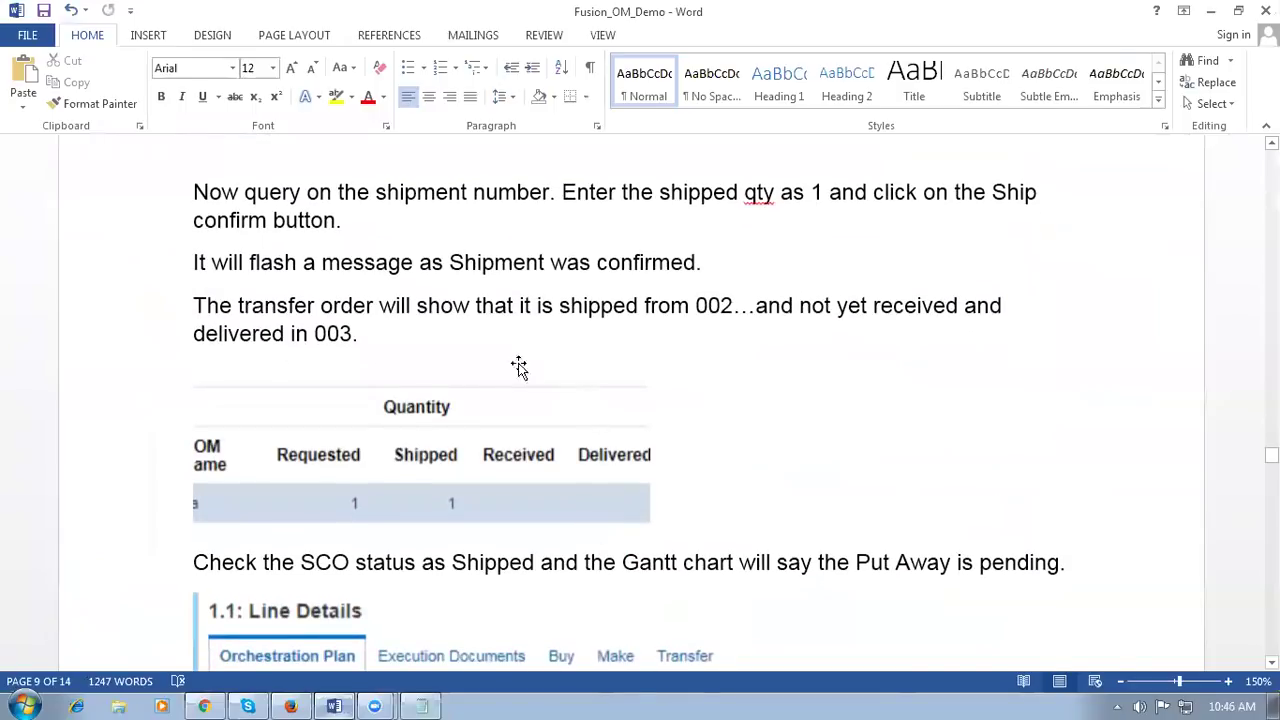
scroll(571, 328, down, 5)
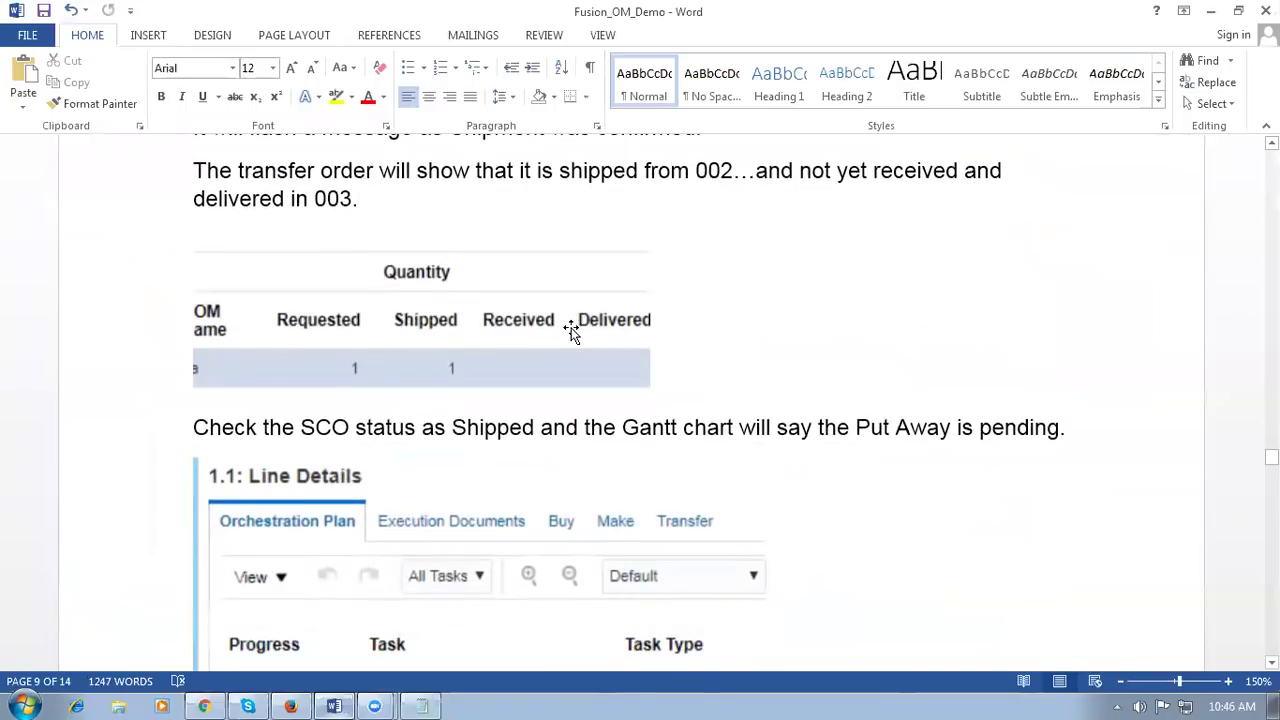
scroll(571, 330, down, 2)
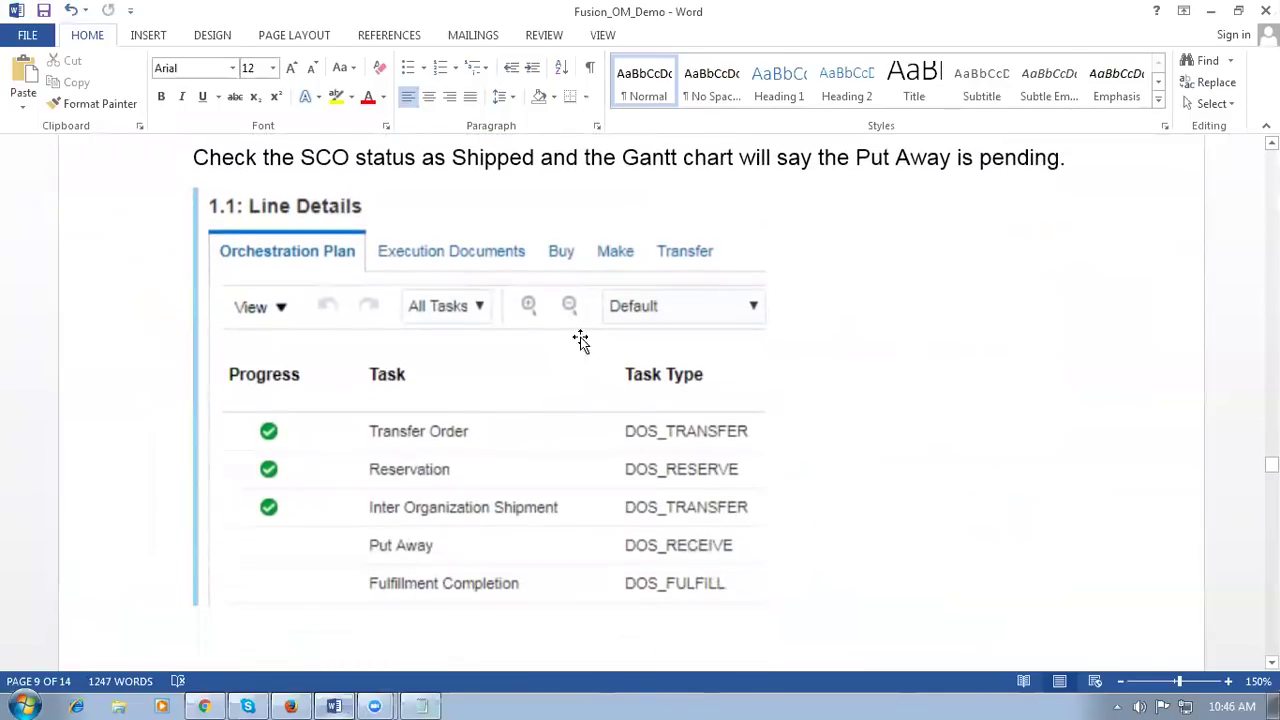
scroll(575, 351, up, 2)
scroll(575, 351, up, 2)
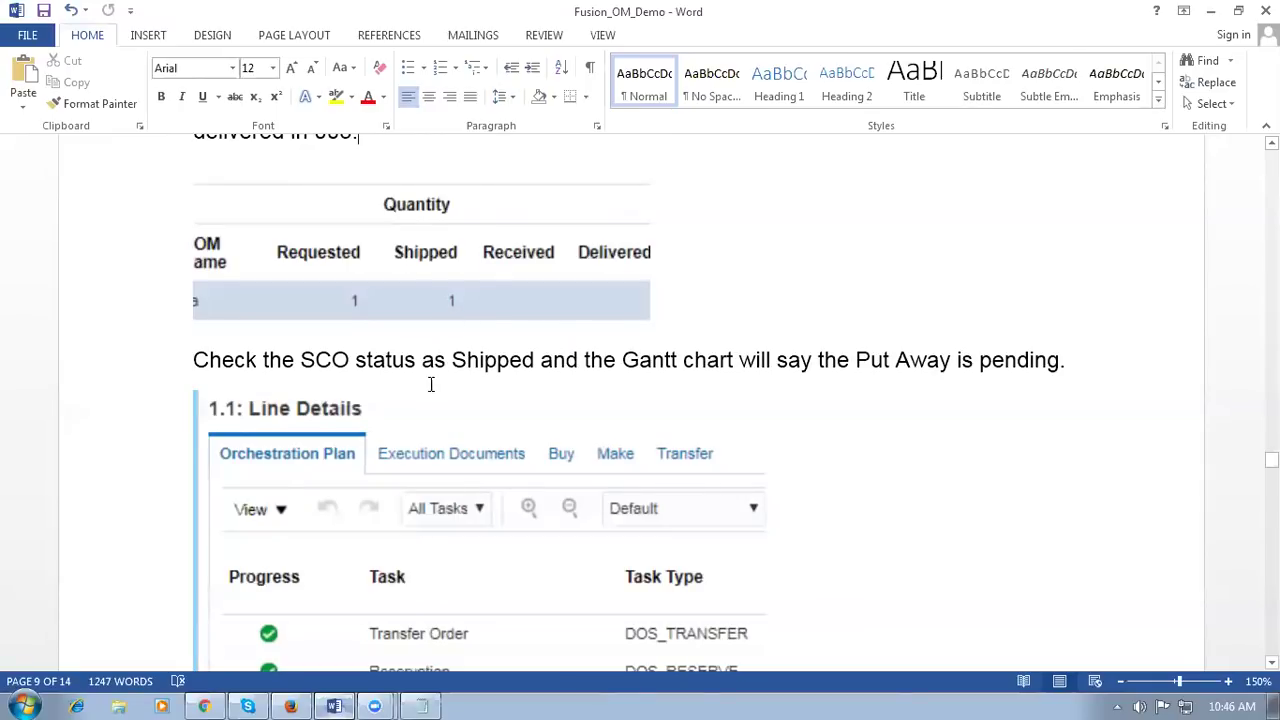
drag(424, 363, 926, 360)
scroll(926, 360, up, 3)
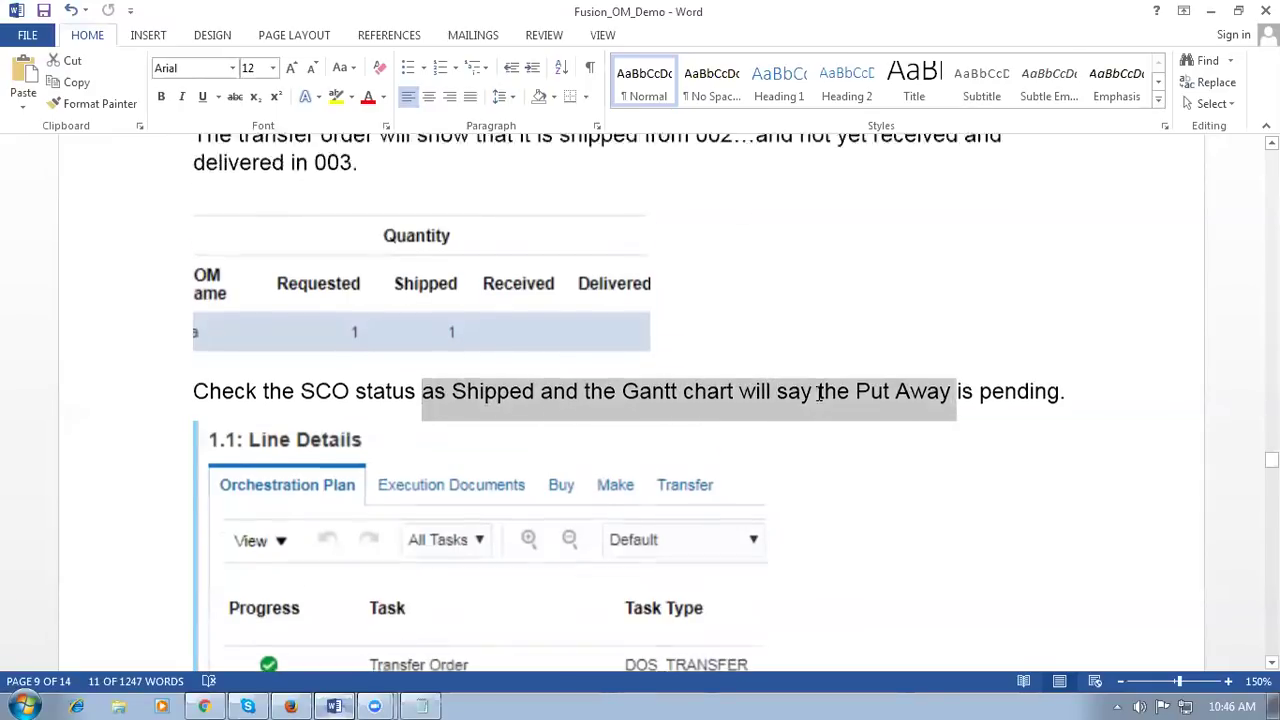
click(352, 500)
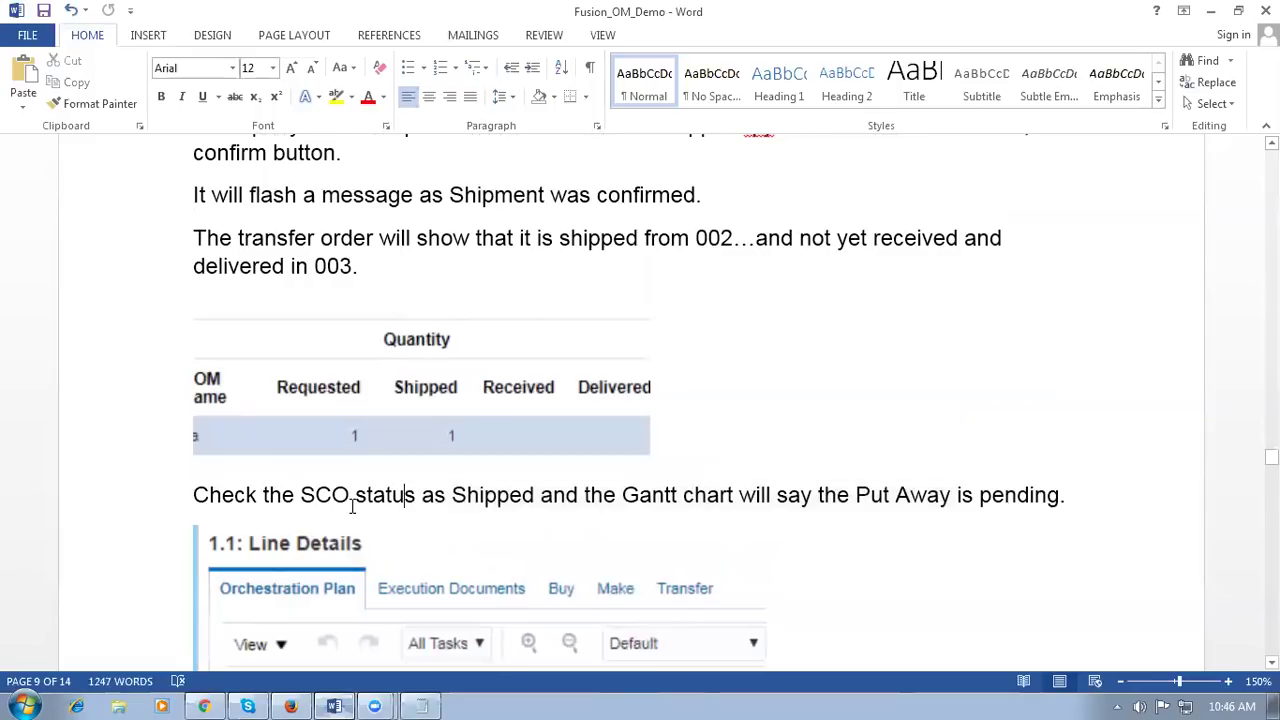
drag(372, 506, 463, 506)
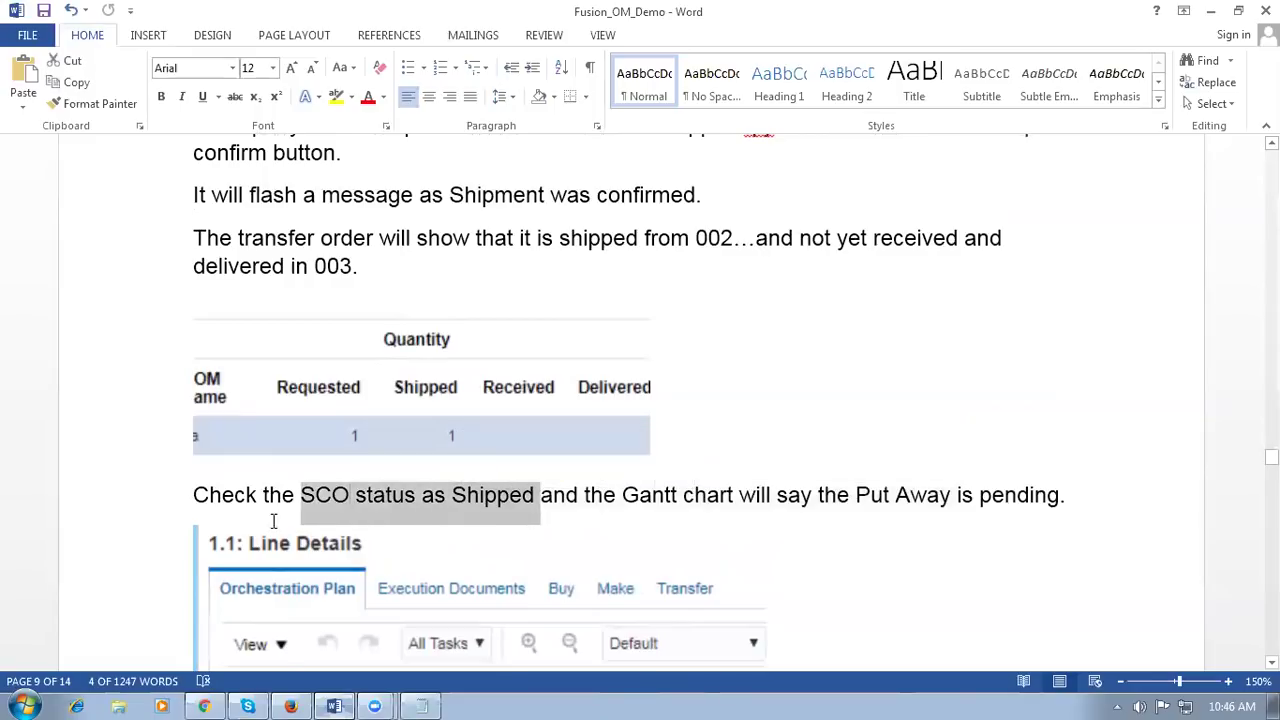
click(205, 706)
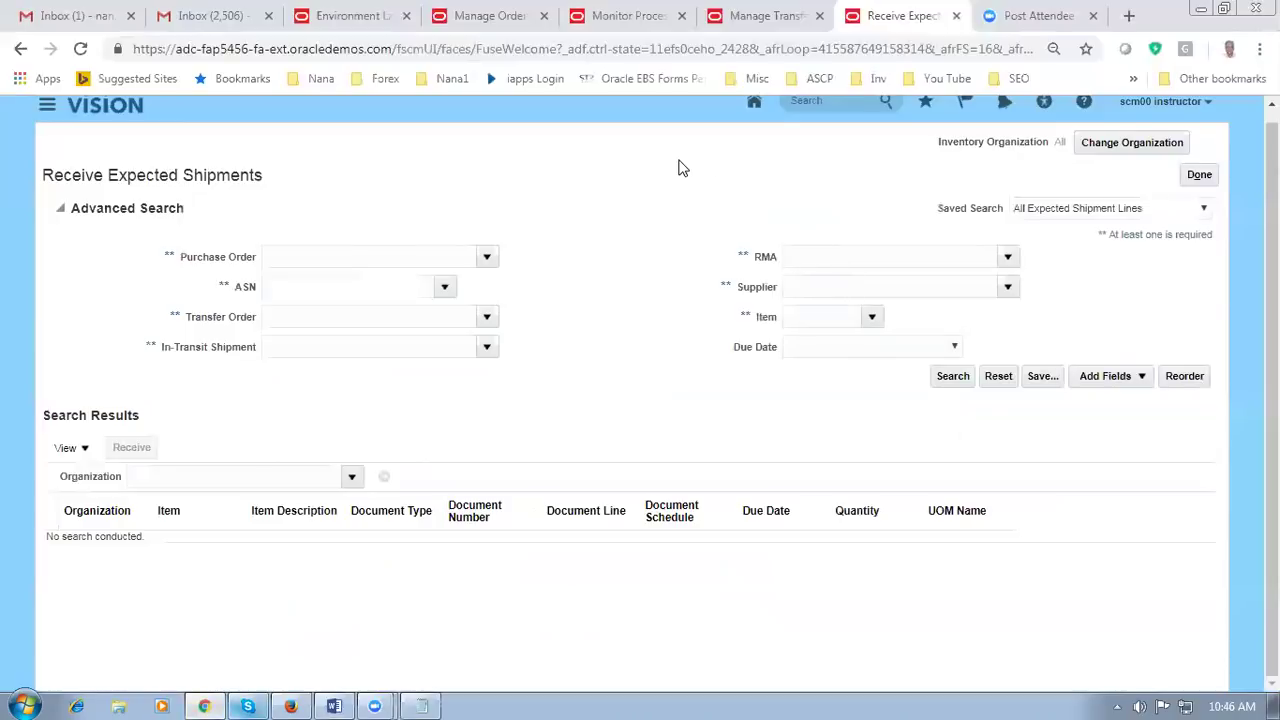
Step: Refresh the supply order details and select supply line 1.1
click(492, 17)
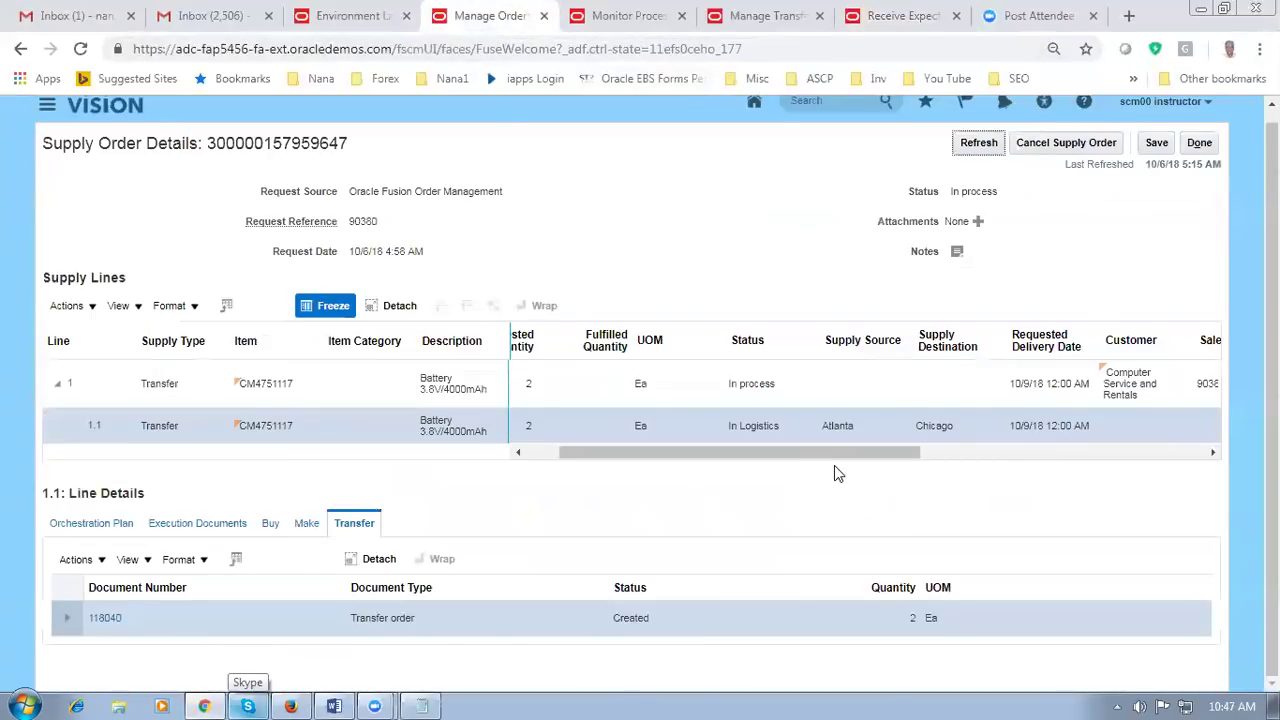
click(980, 143)
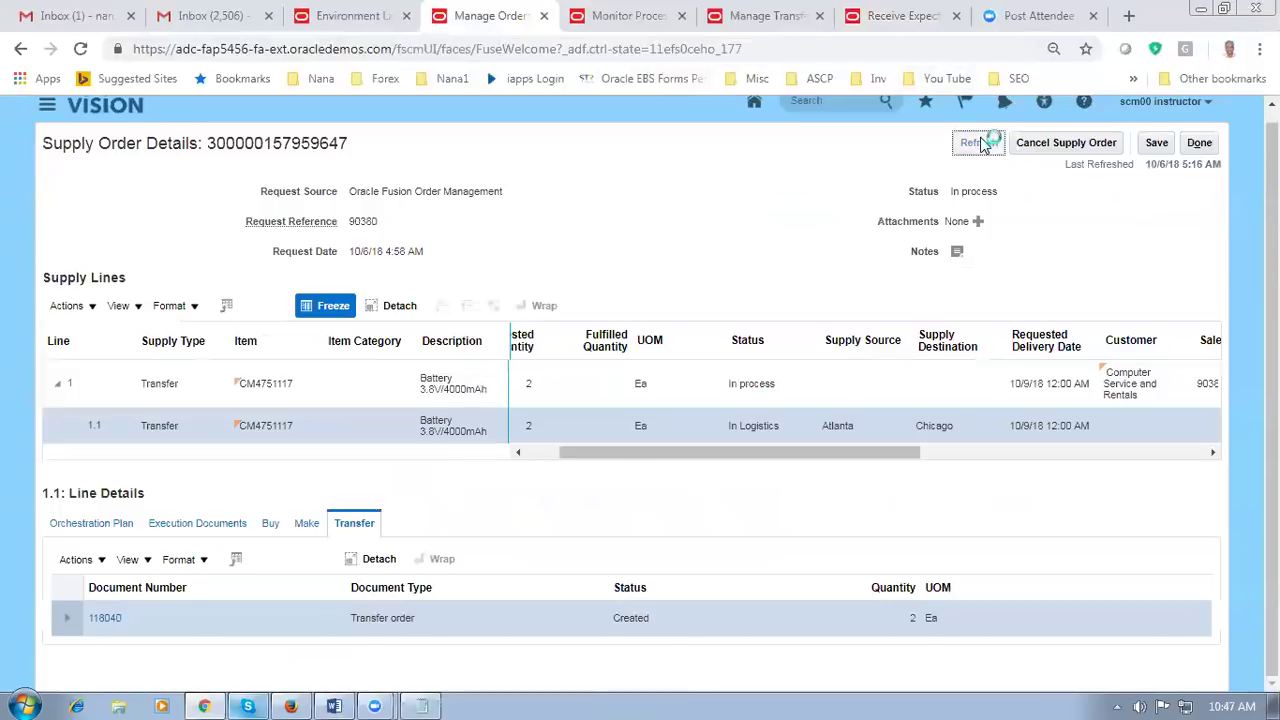
click(222, 388)
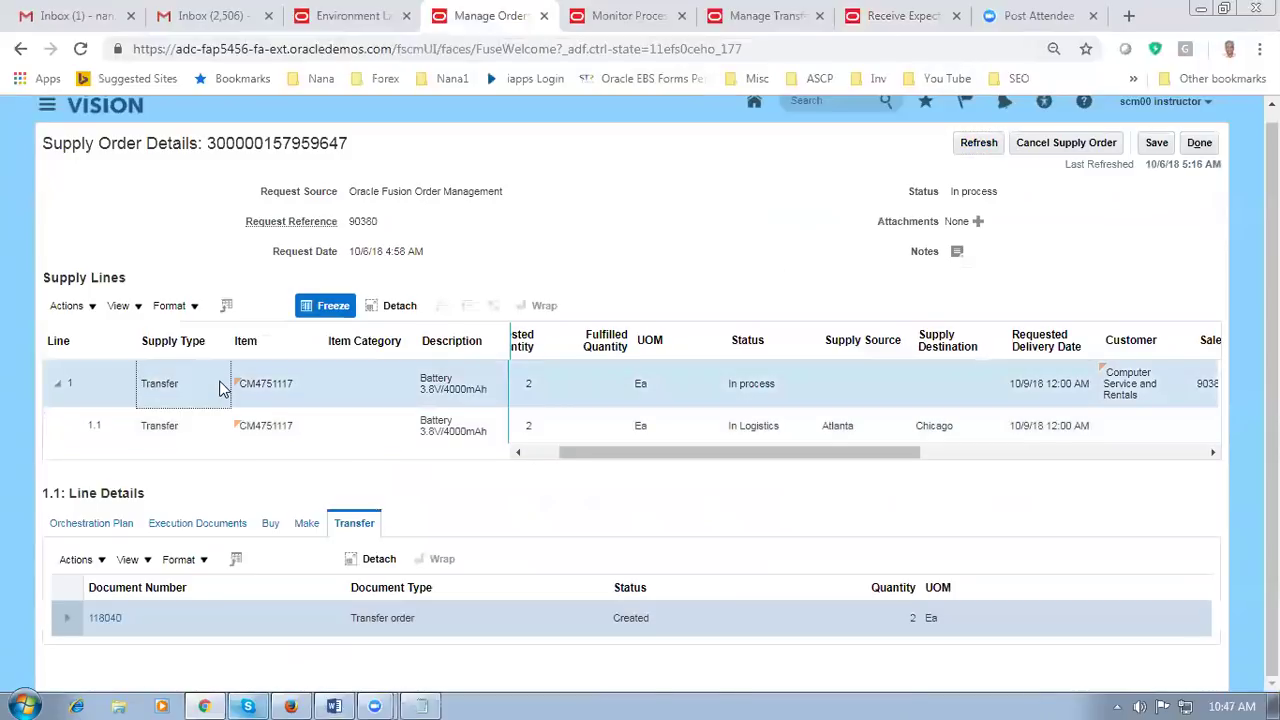
click(220, 435)
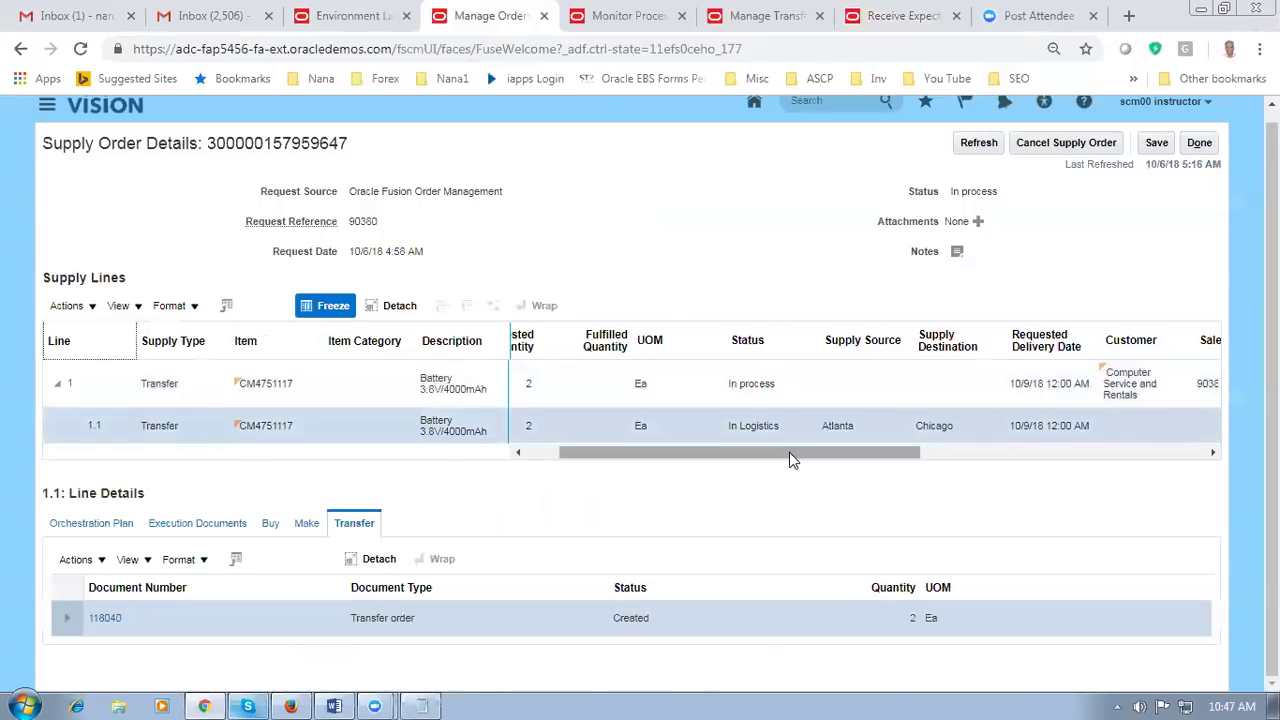
Step: Show line 1.1's orchestration plan and refresh until Inter Organization Shipment is complete
click(90, 524)
scroll(313, 482, down, 2)
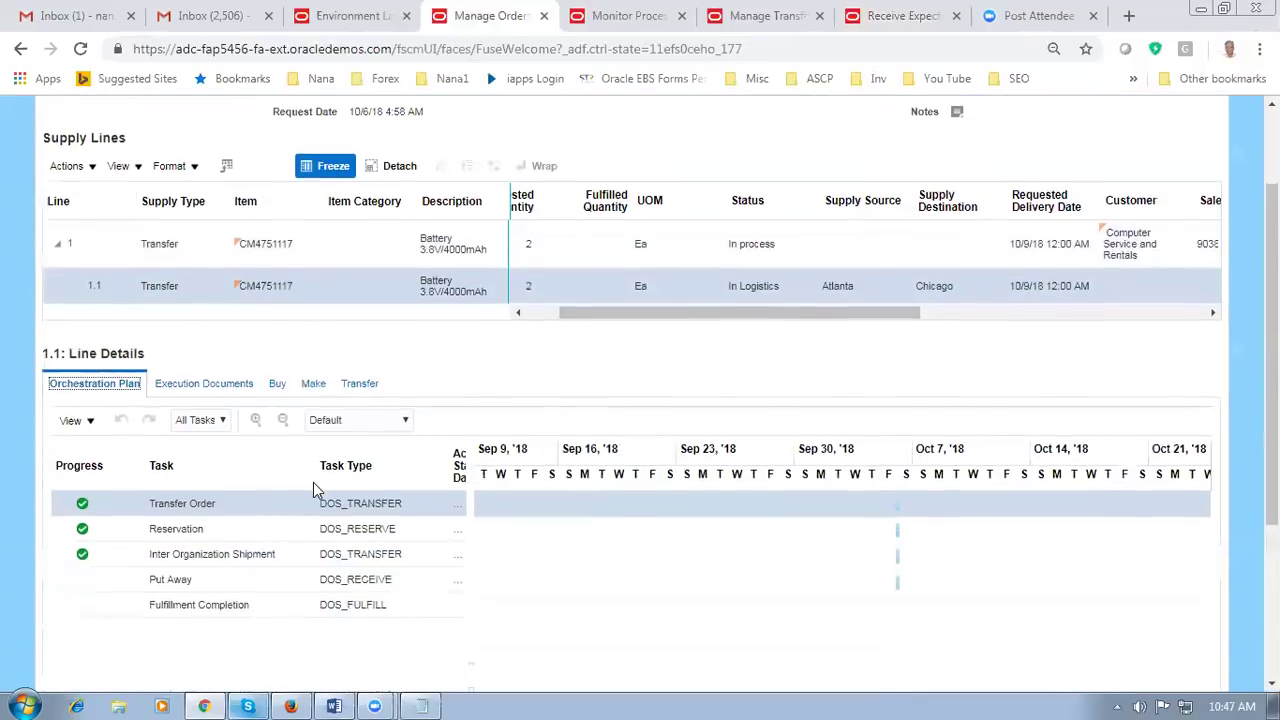
scroll(313, 482, down, 1)
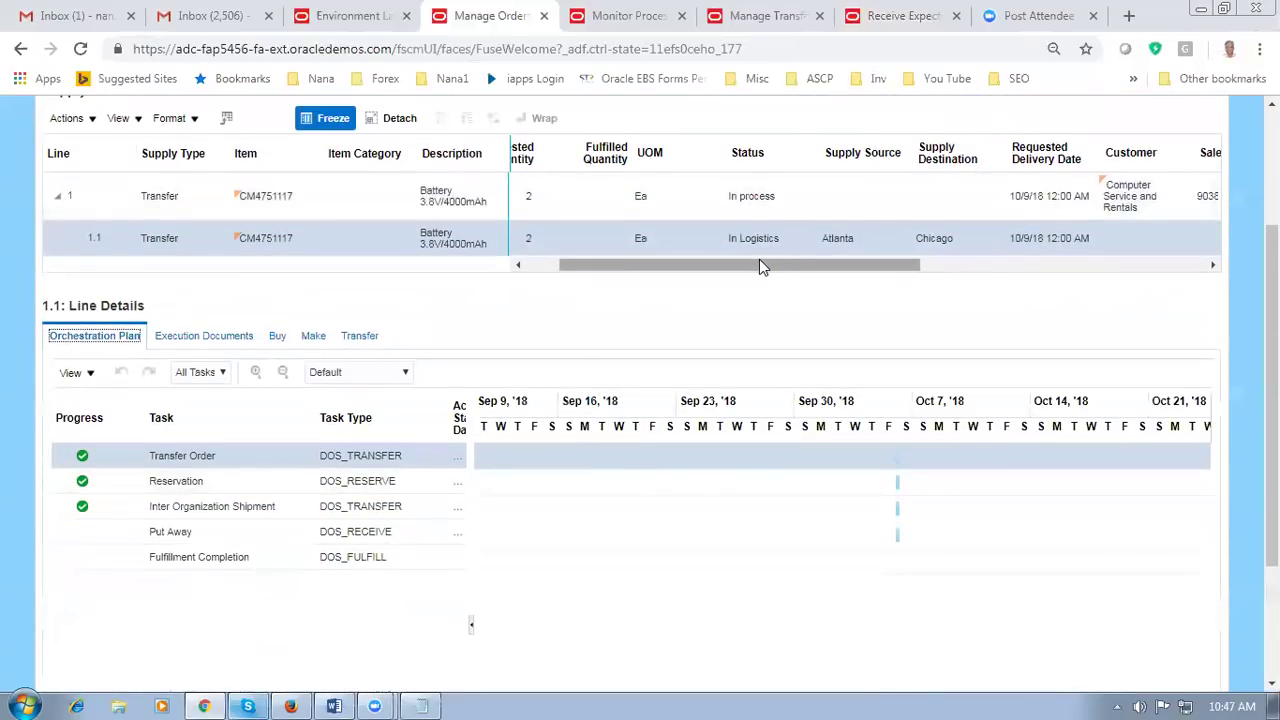
scroll(774, 270, up, 3)
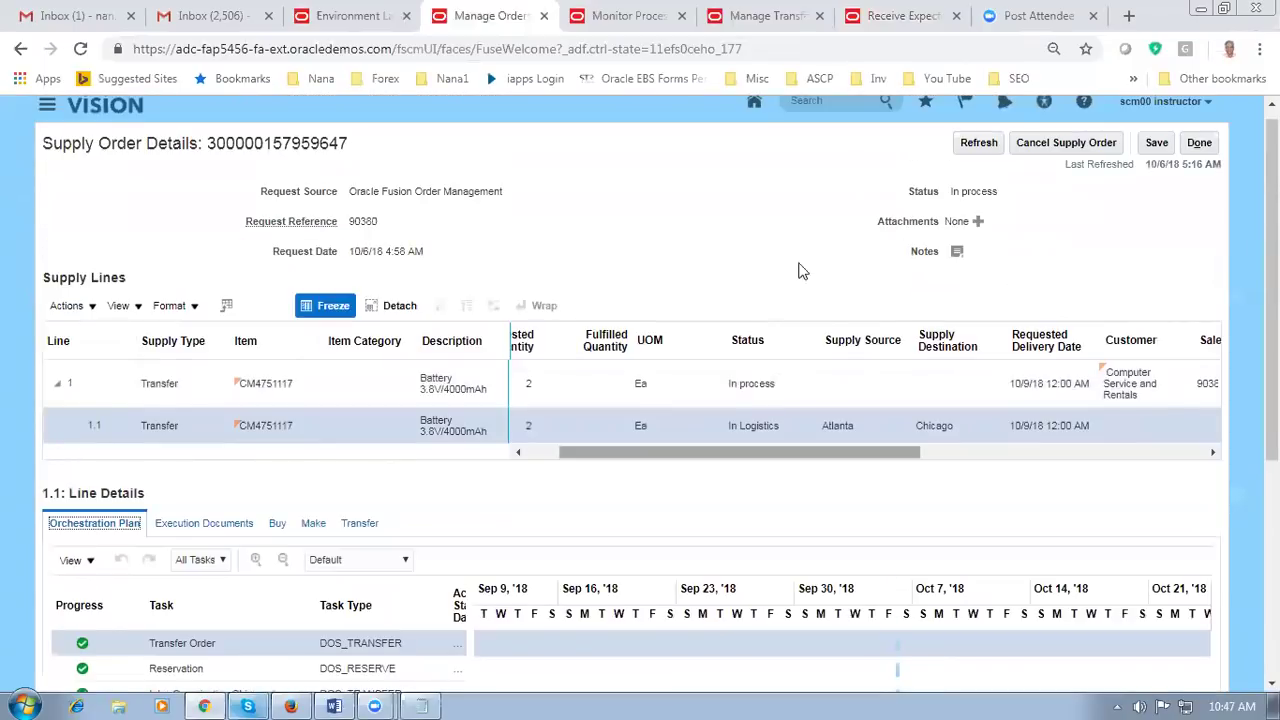
click(979, 143)
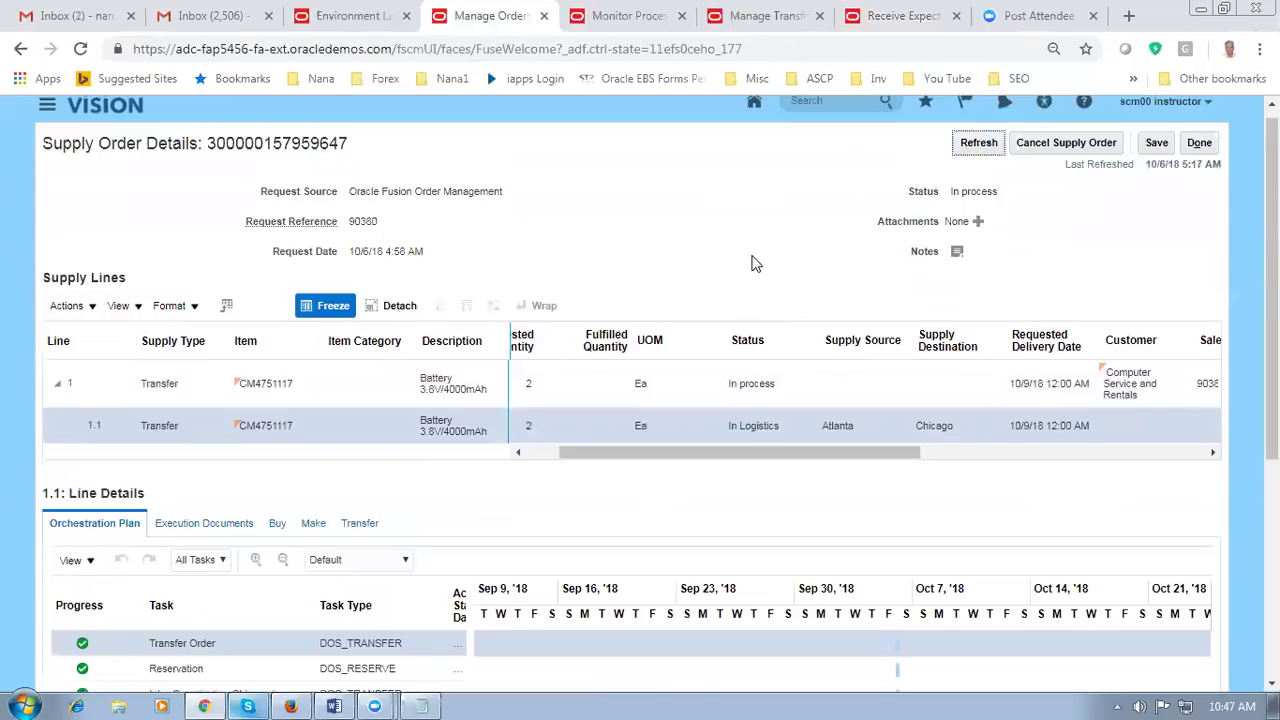
click(977, 142)
Step: Change the inventory organization to 003 and go to the Vision home page's app icons
click(912, 22)
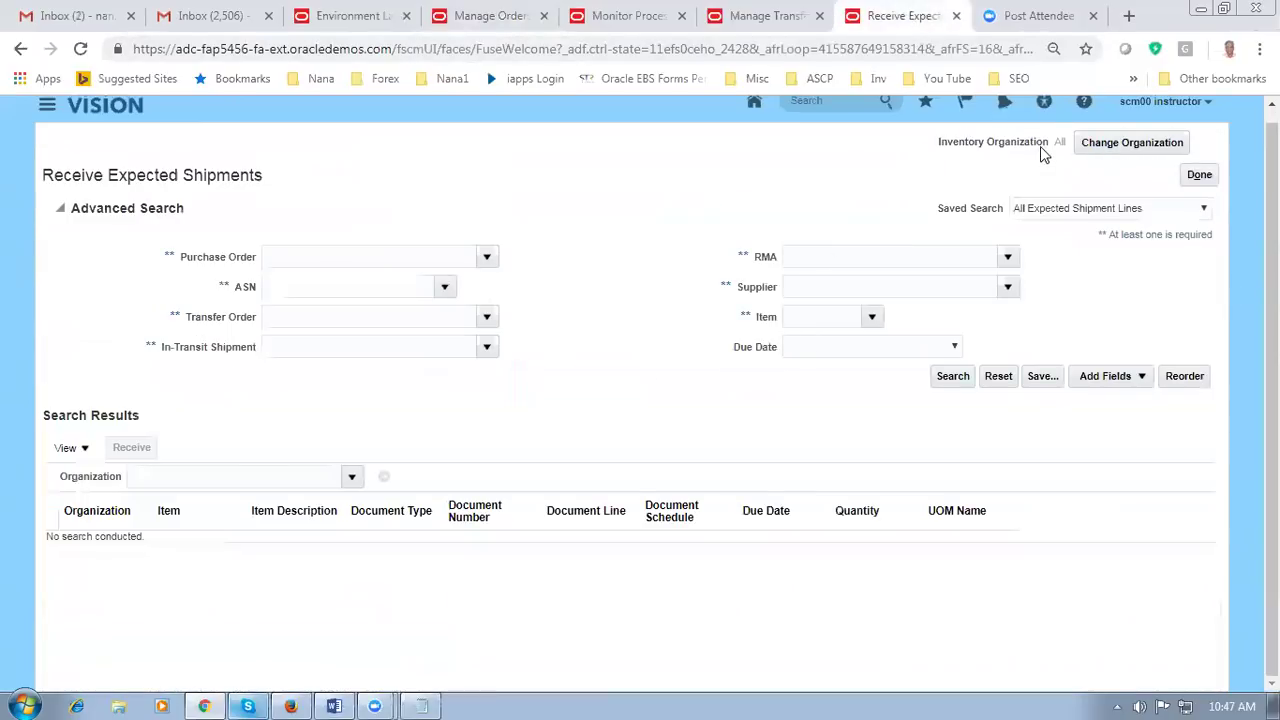
click(1117, 150)
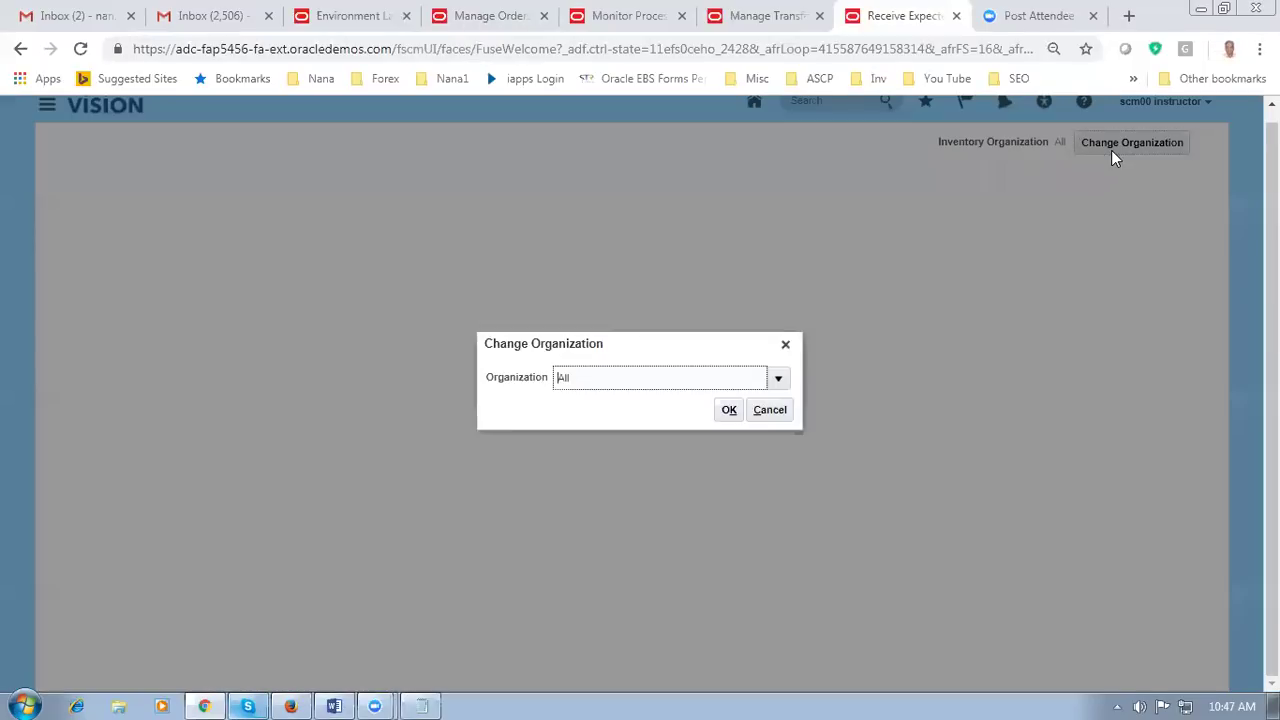
drag(589, 377, 526, 383)
text(003)
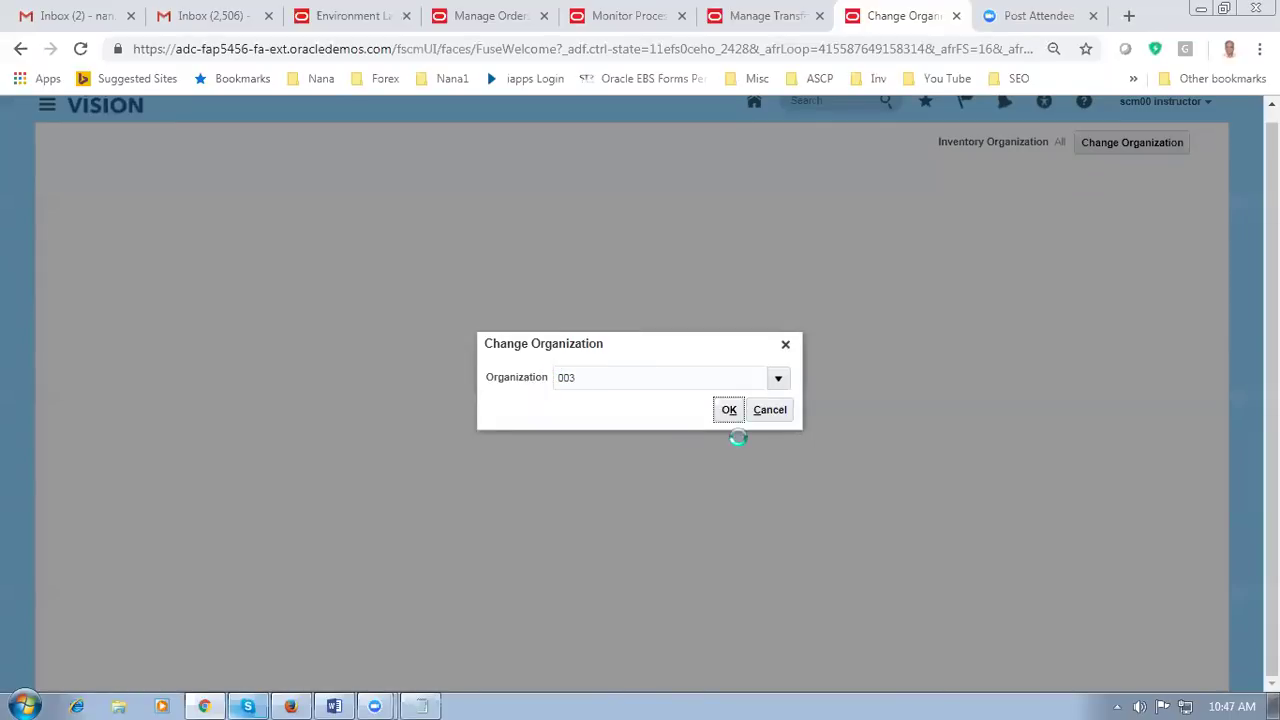
click(731, 414)
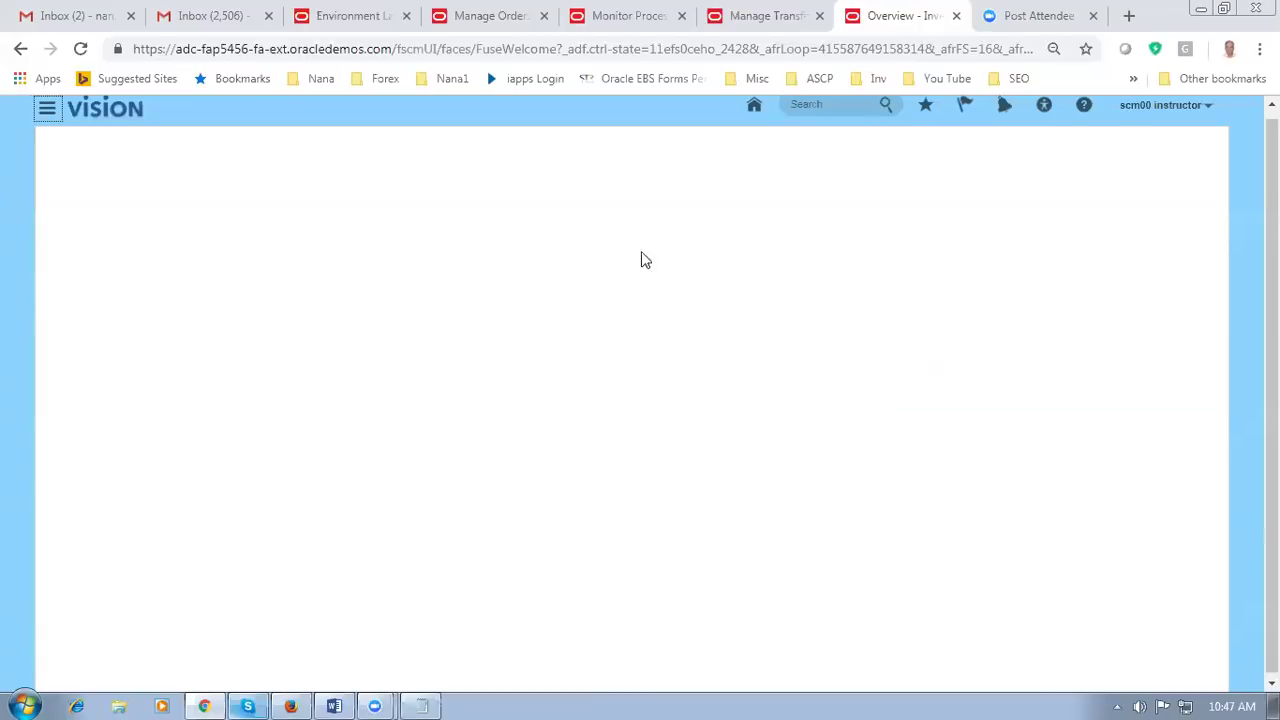
click(756, 112)
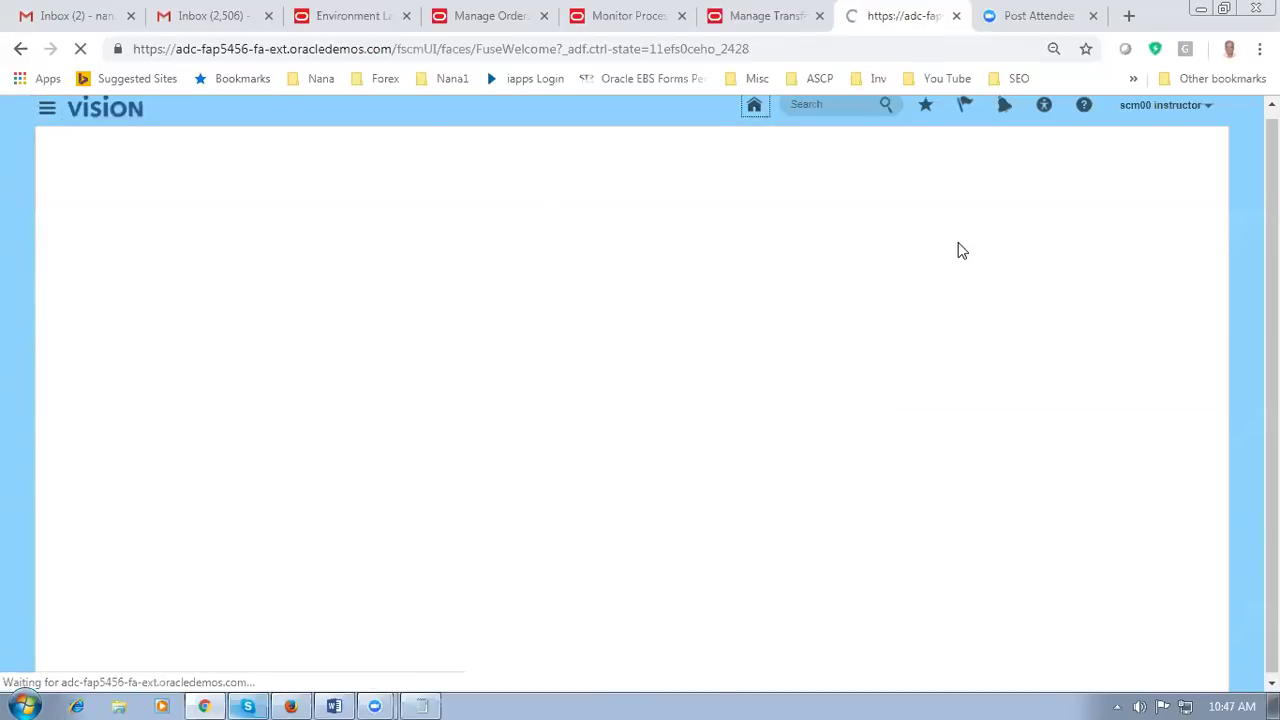
scroll(474, 523, down, 4)
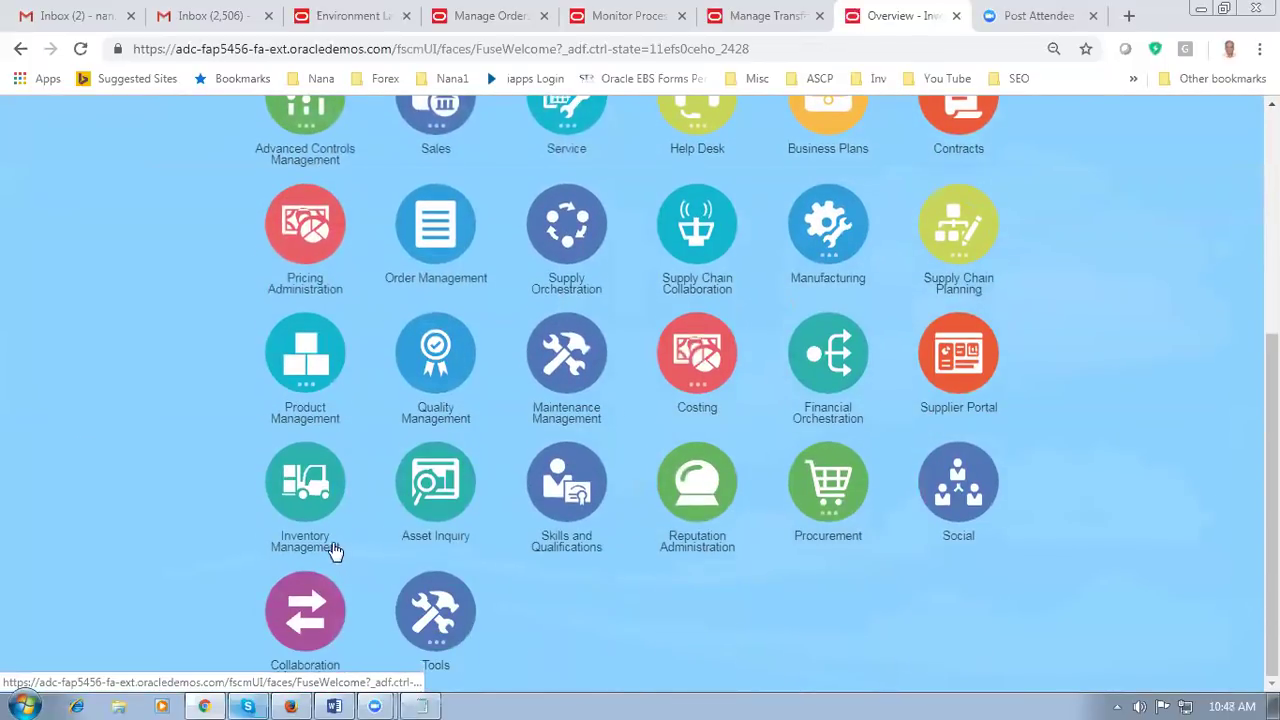
Step: Open Receive Expected Shipments from Inventory Management for organization 003, zoomed to 90%
click(305, 490)
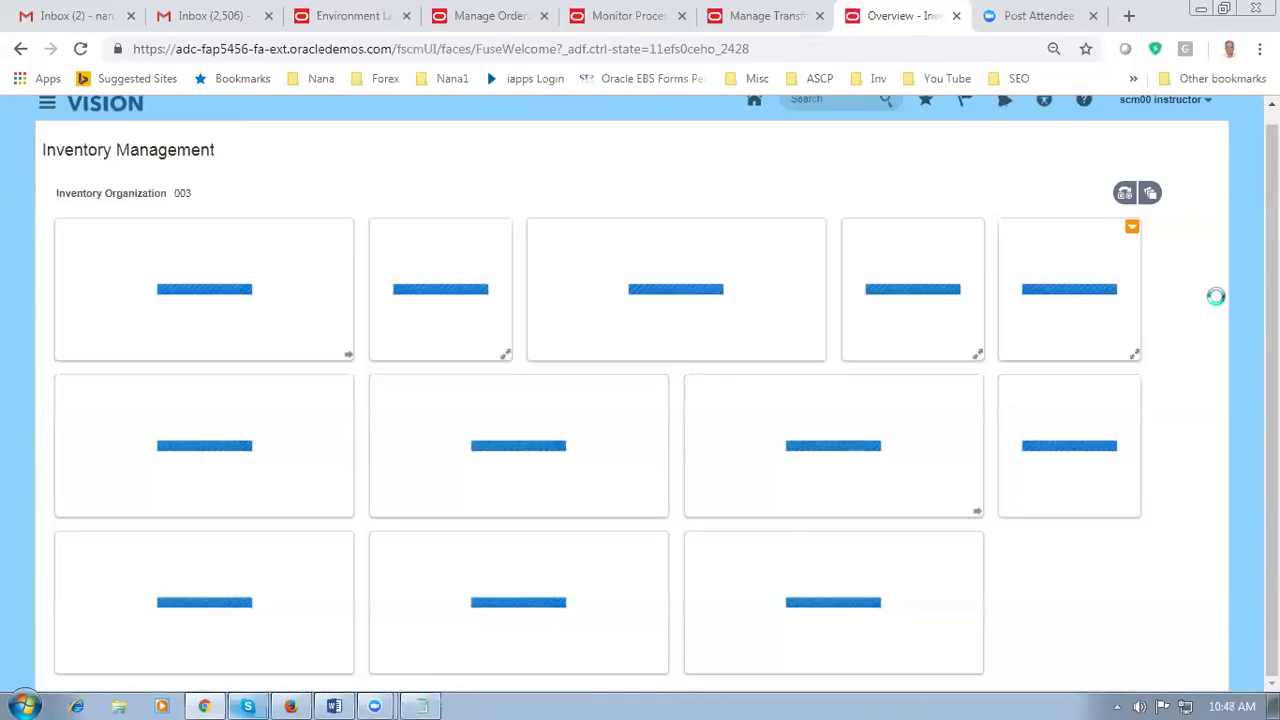
key(ctrl+minus)
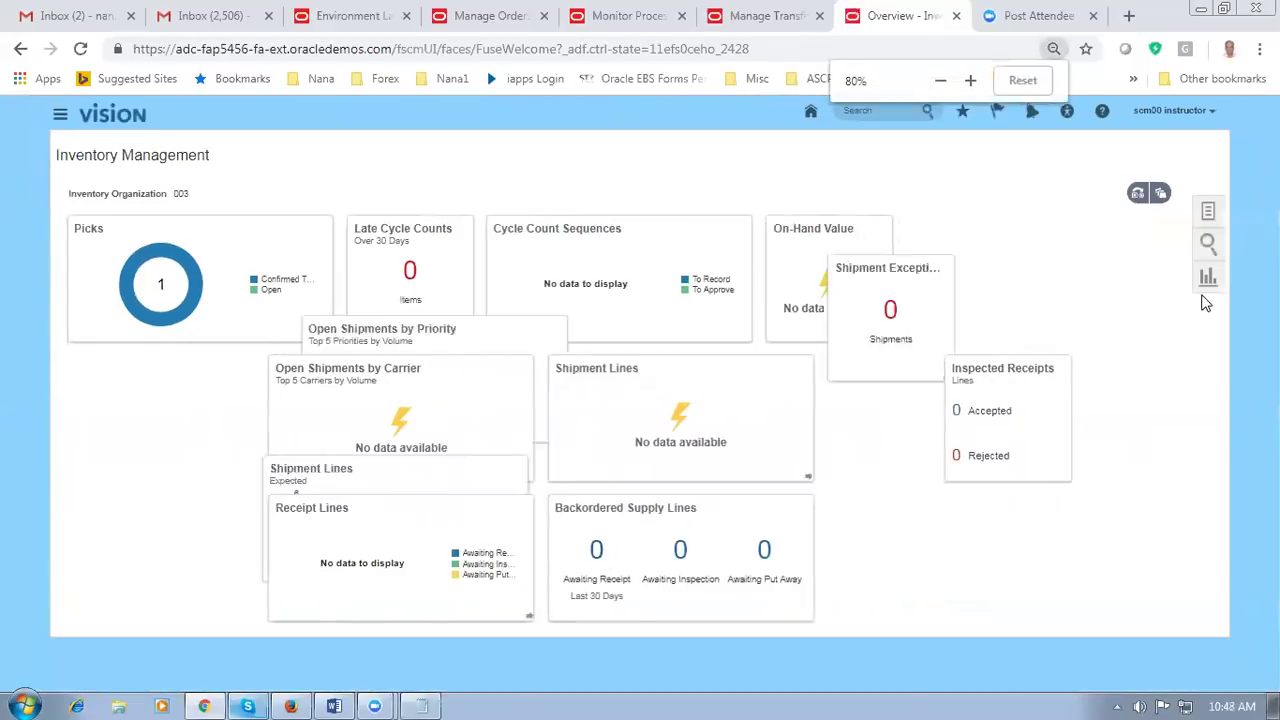
click(1208, 215)
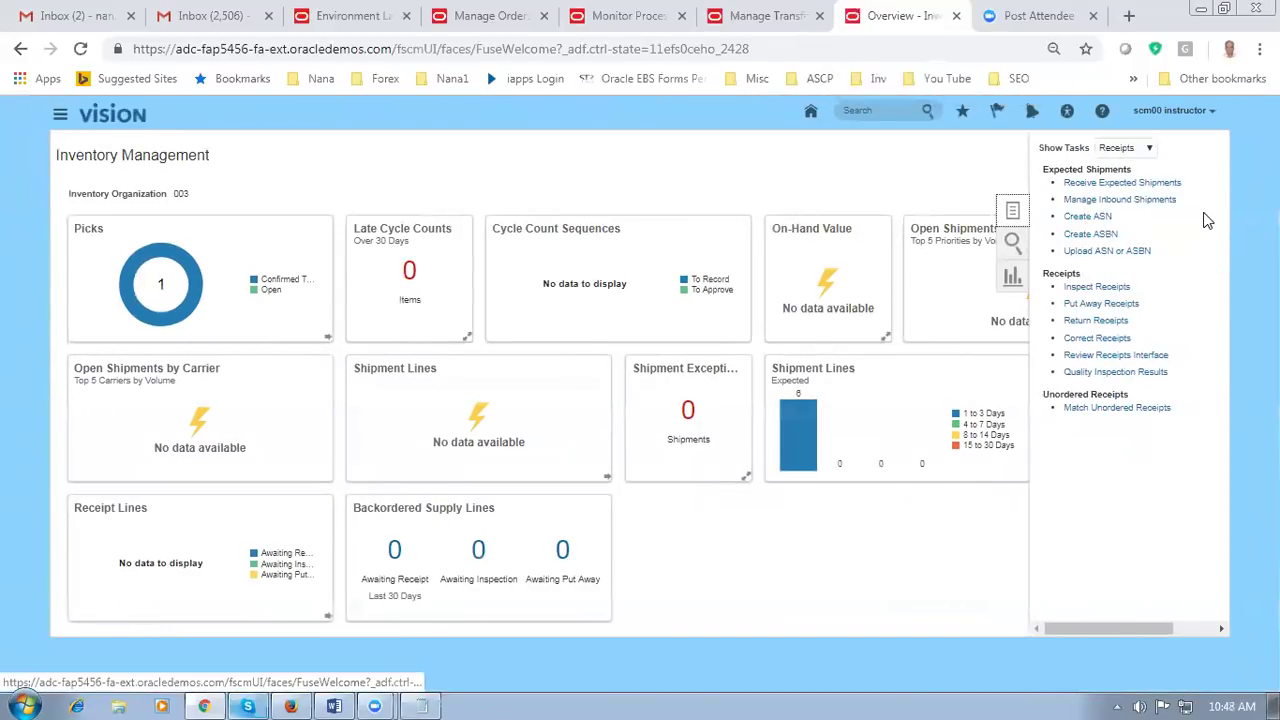
click(1134, 185)
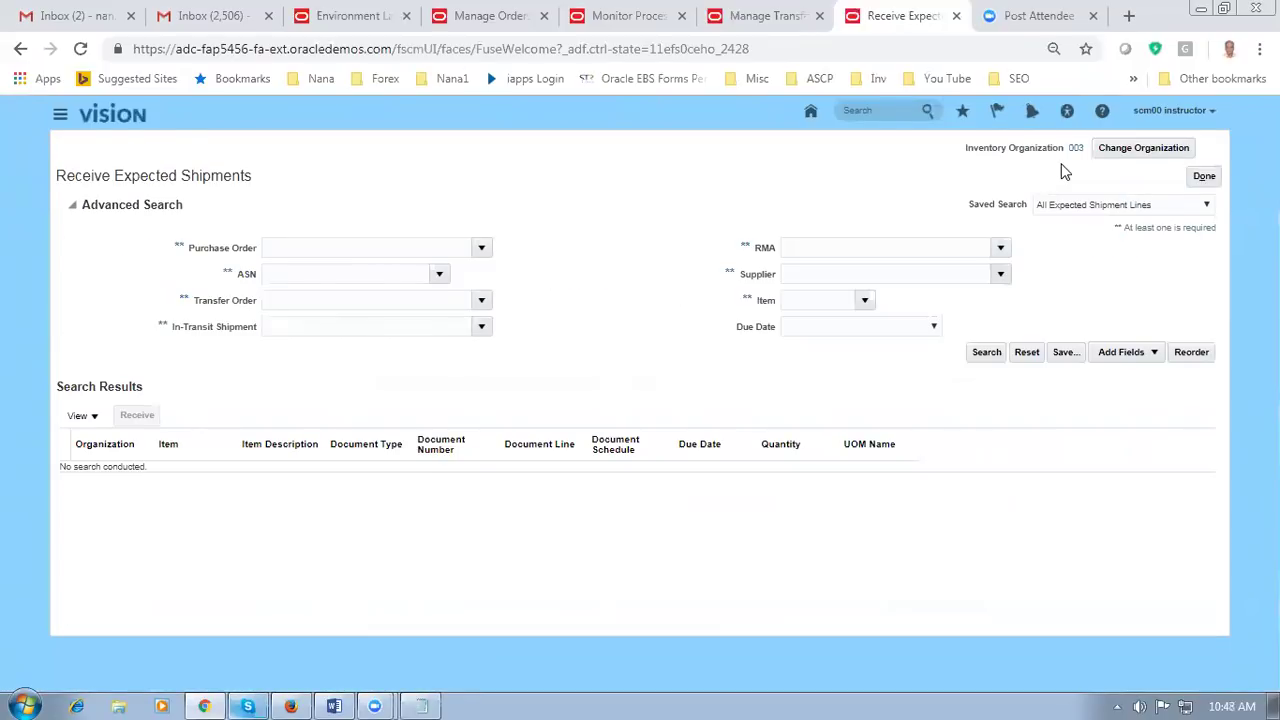
key(ctrl+plus)
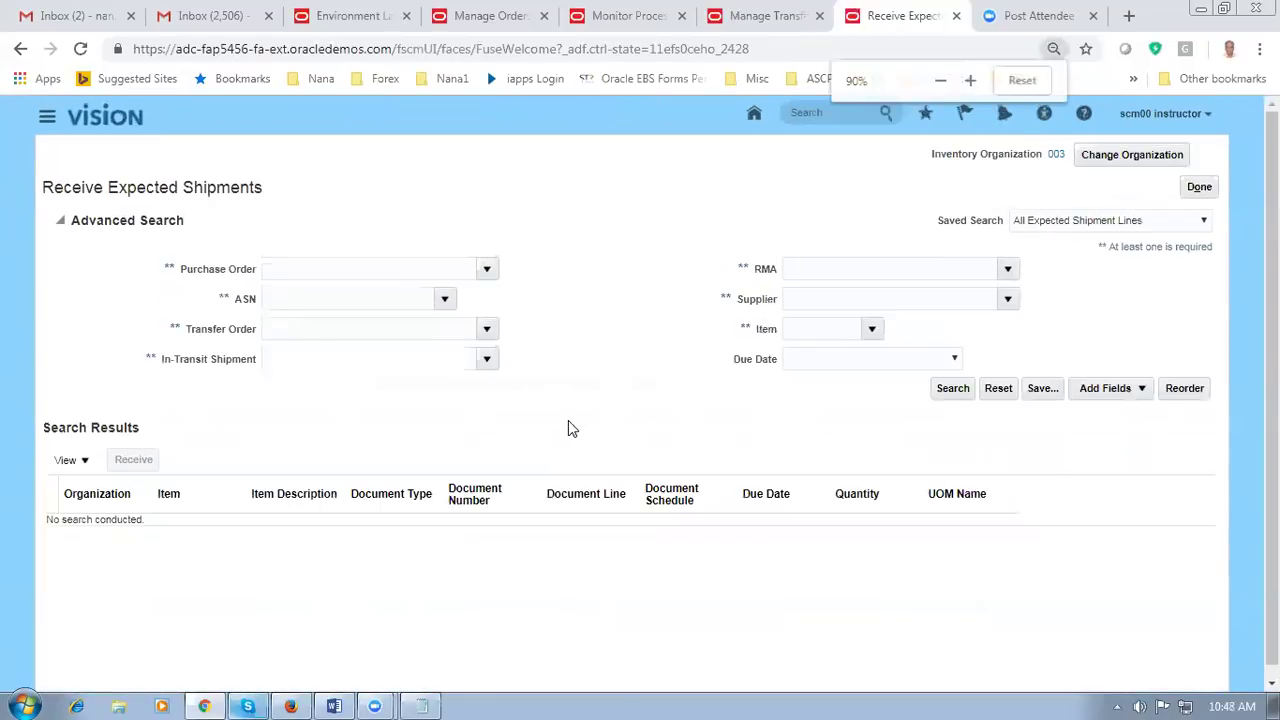
Step: Look up the transfer order number in the notes and dismiss the ASN search dialog
click(423, 328)
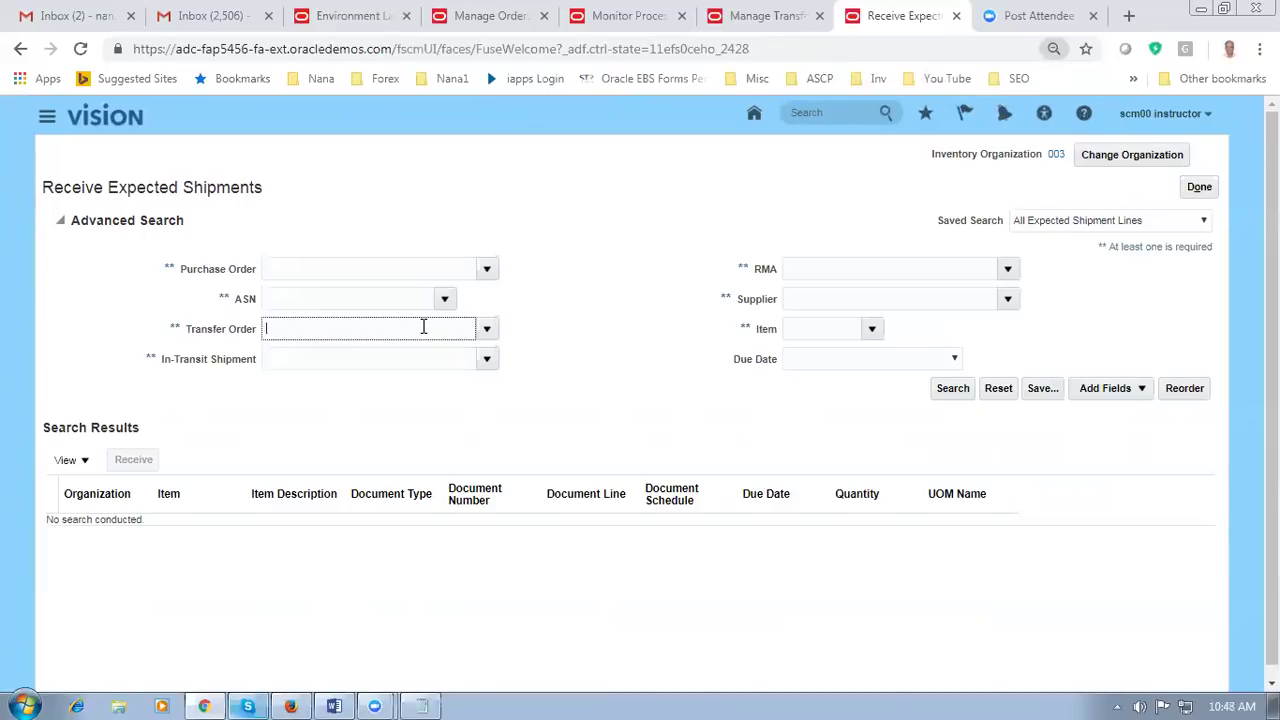
click(420, 702)
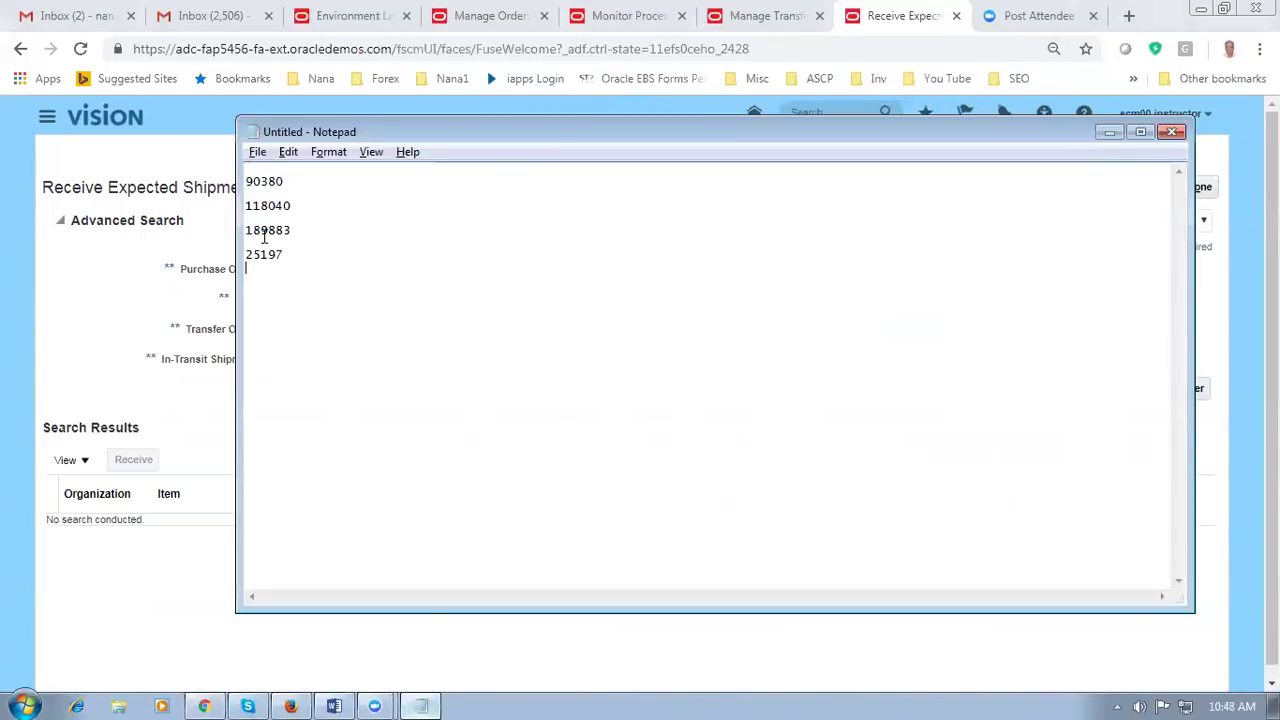
click(140, 322)
click(352, 302)
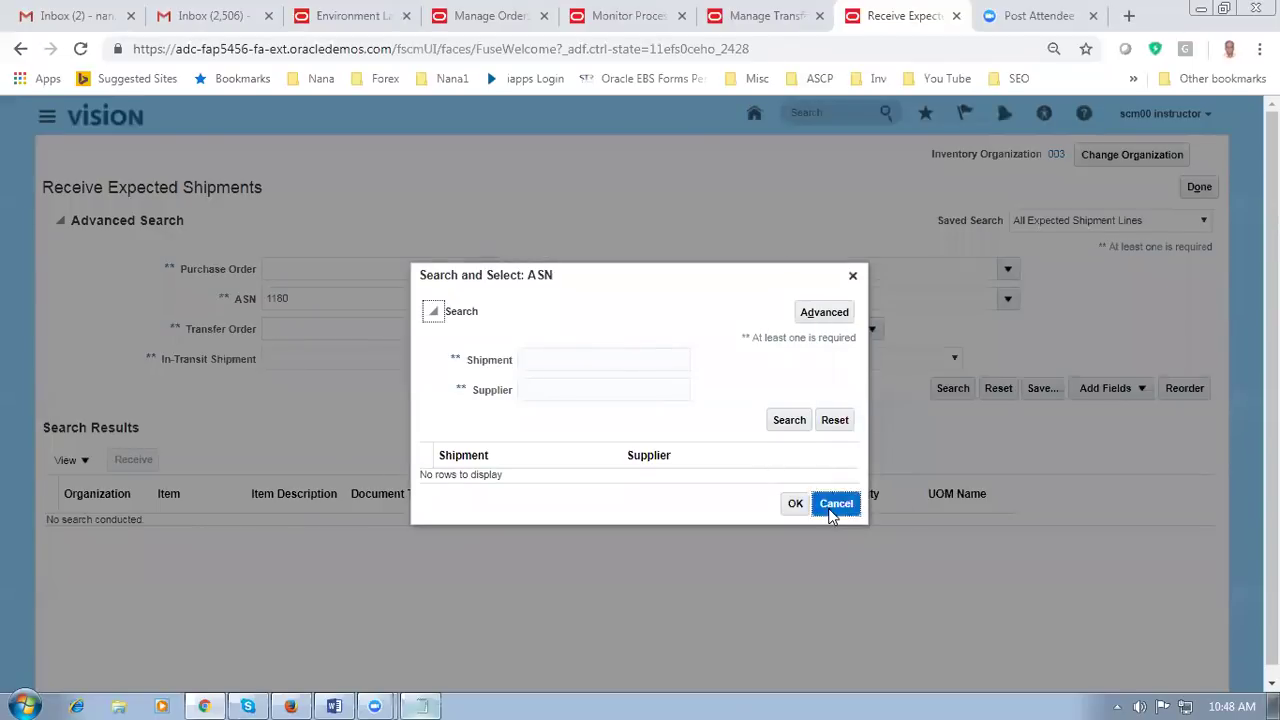
click(831, 506)
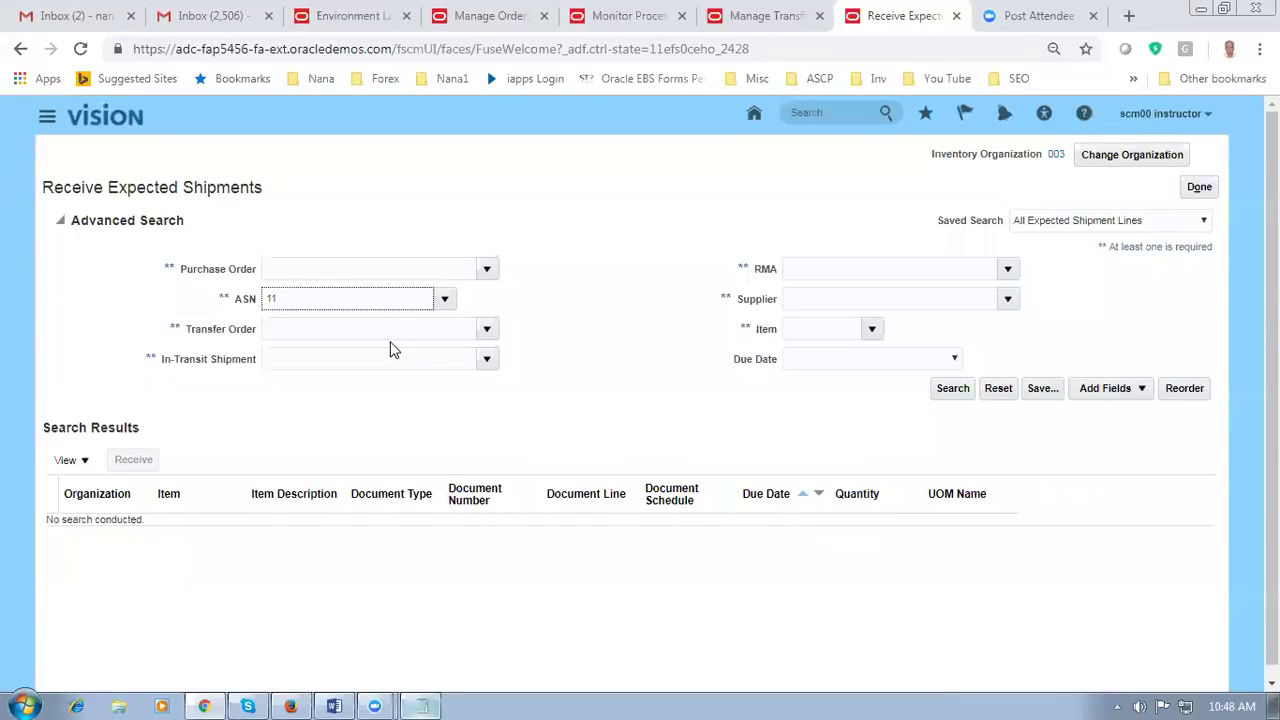
Step: Search expected shipments by transfer order 118040 and select the CM4751117 line for 2 Ea
click(384, 335)
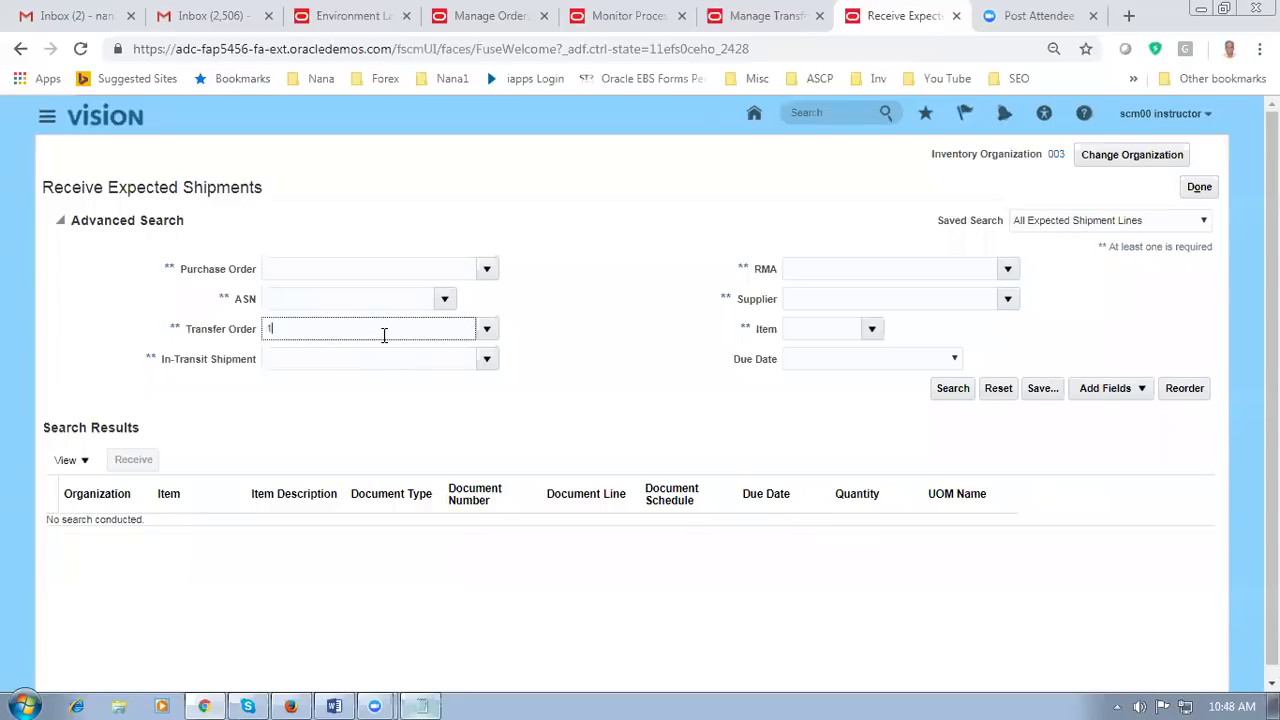
key(Tab)
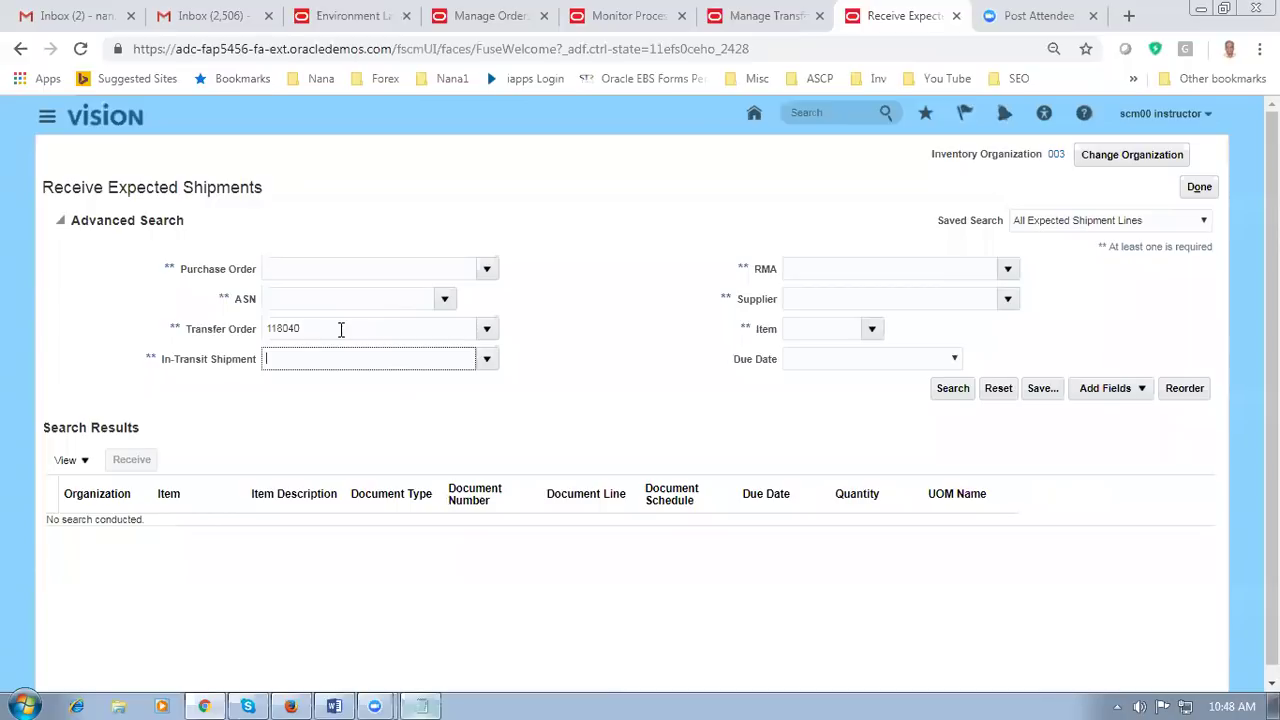
click(958, 388)
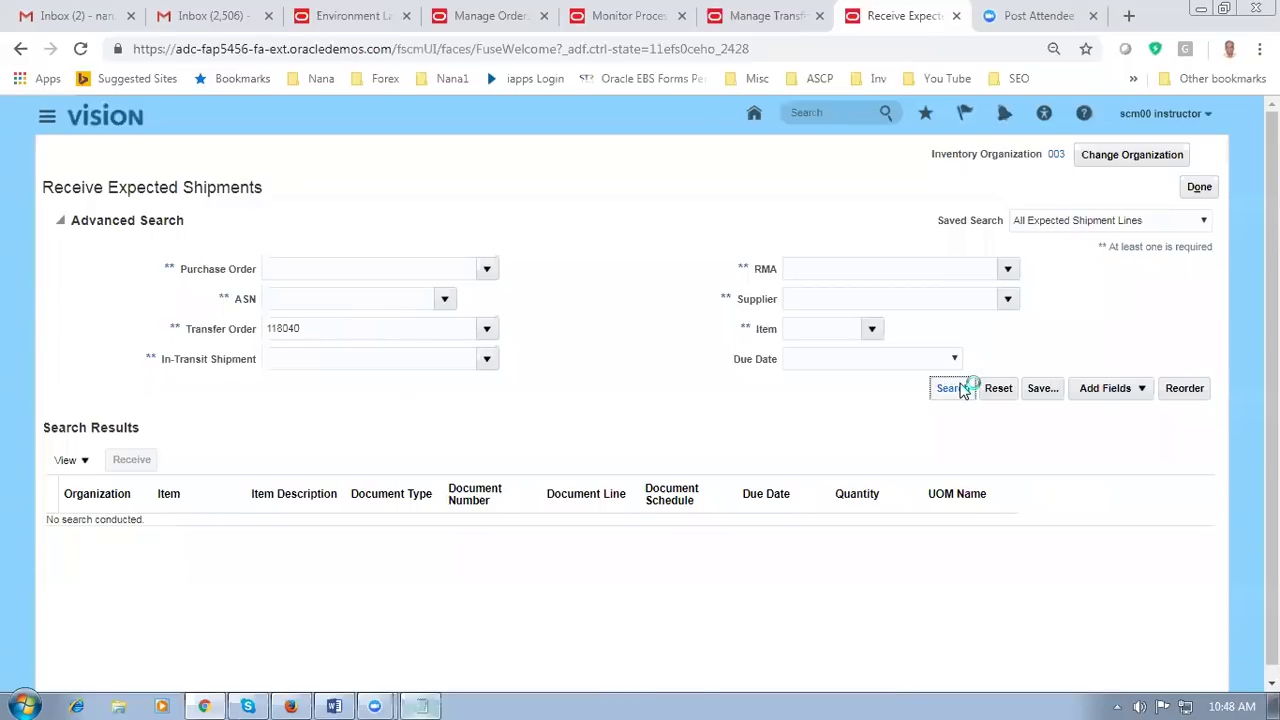
click(63, 362)
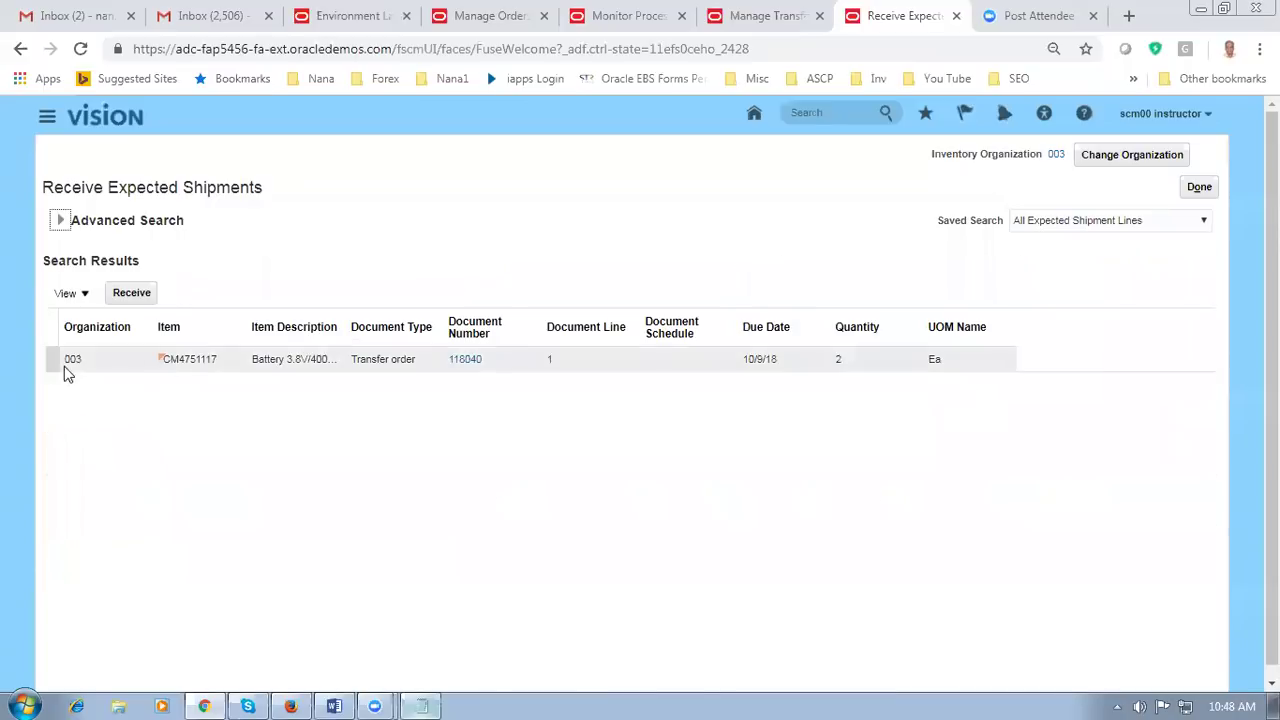
click(131, 293)
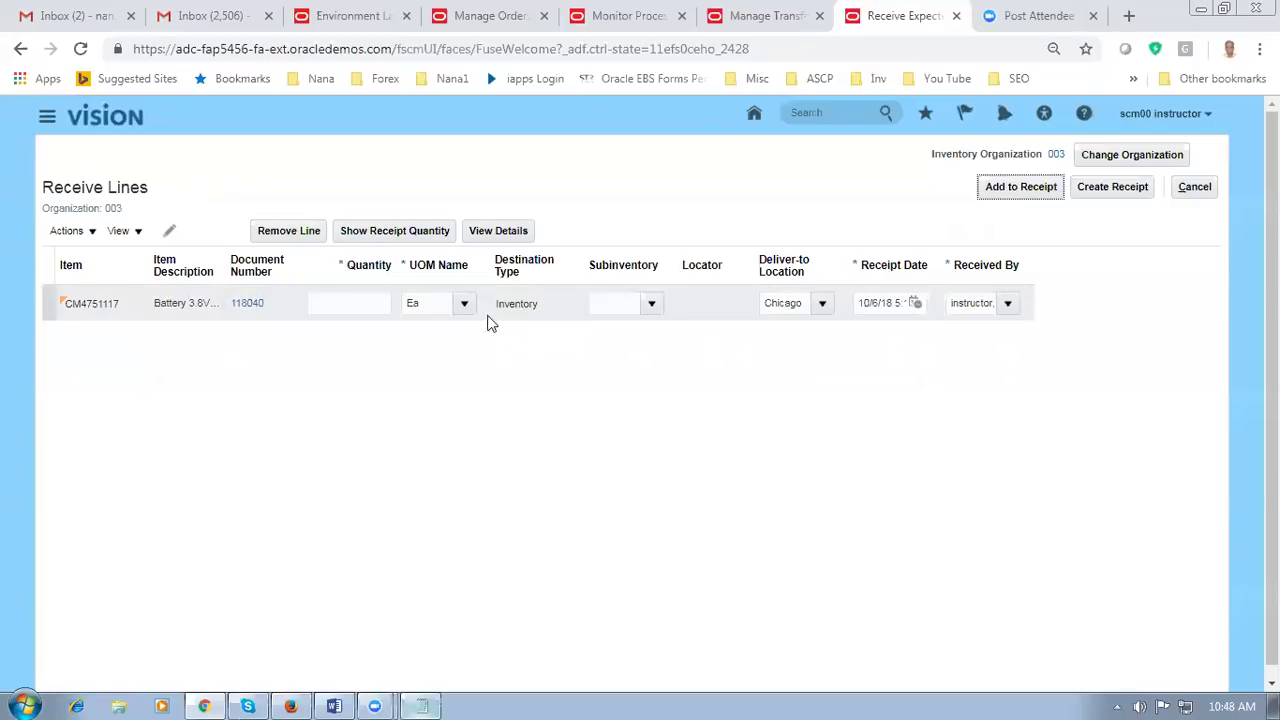
Step: Receive 2 Ea of the transfer order line into Stores, creating and submitting receipt 30049
click(398, 232)
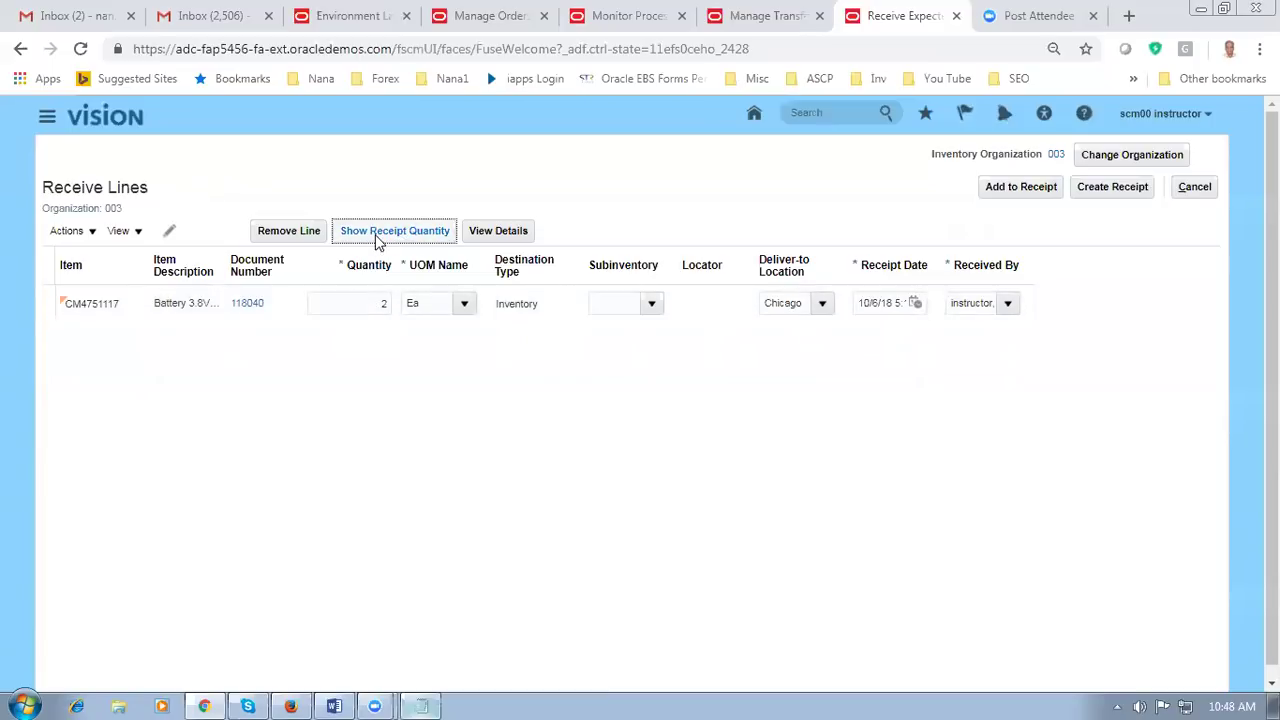
click(655, 310)
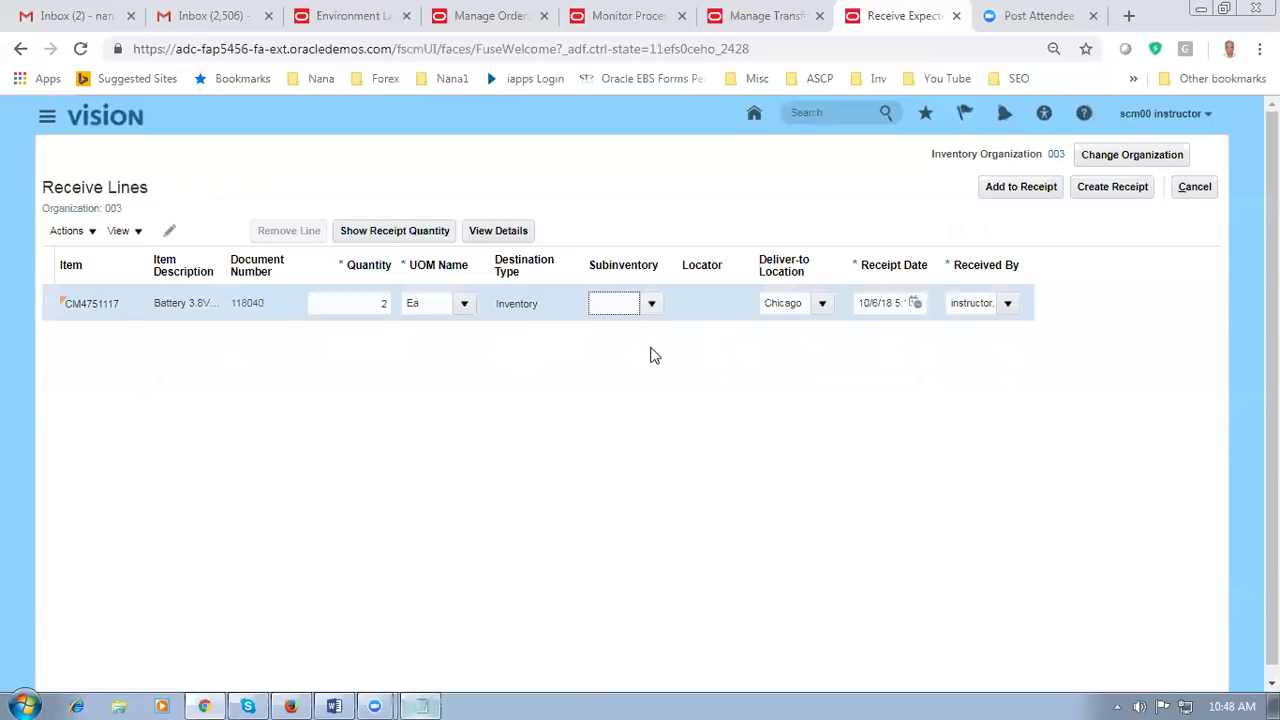
click(653, 310)
click(611, 454)
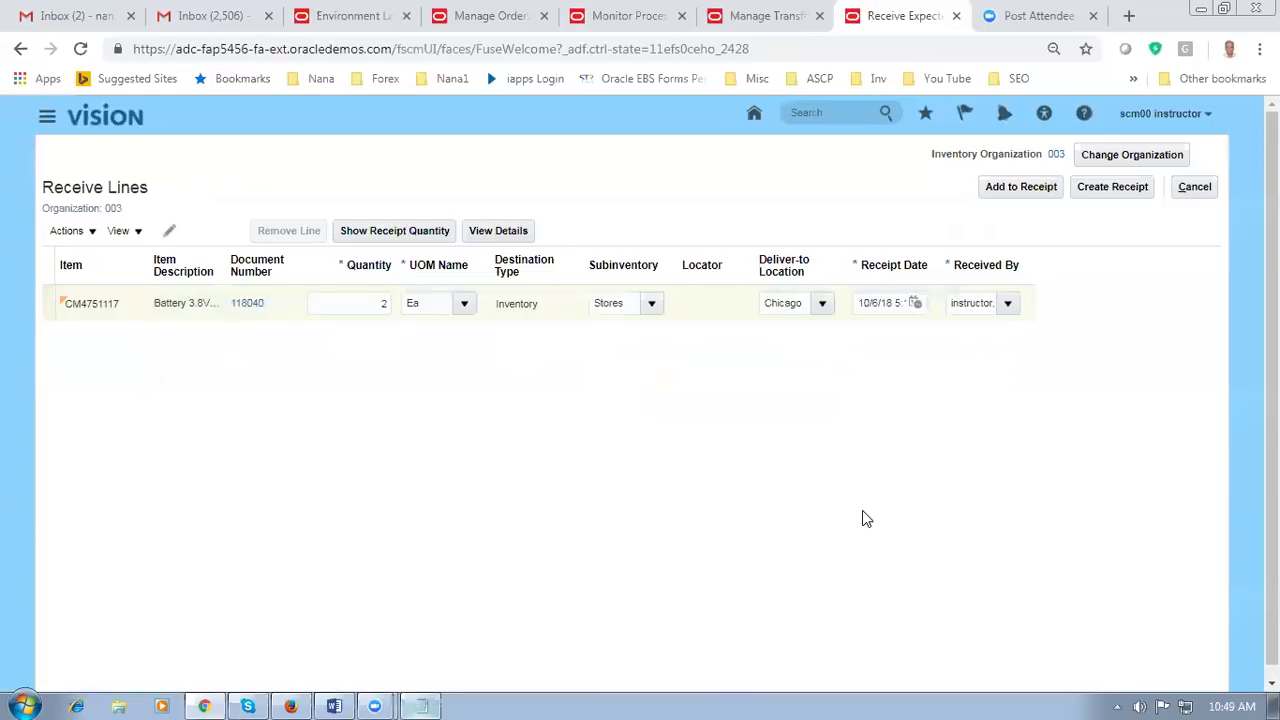
click(1122, 188)
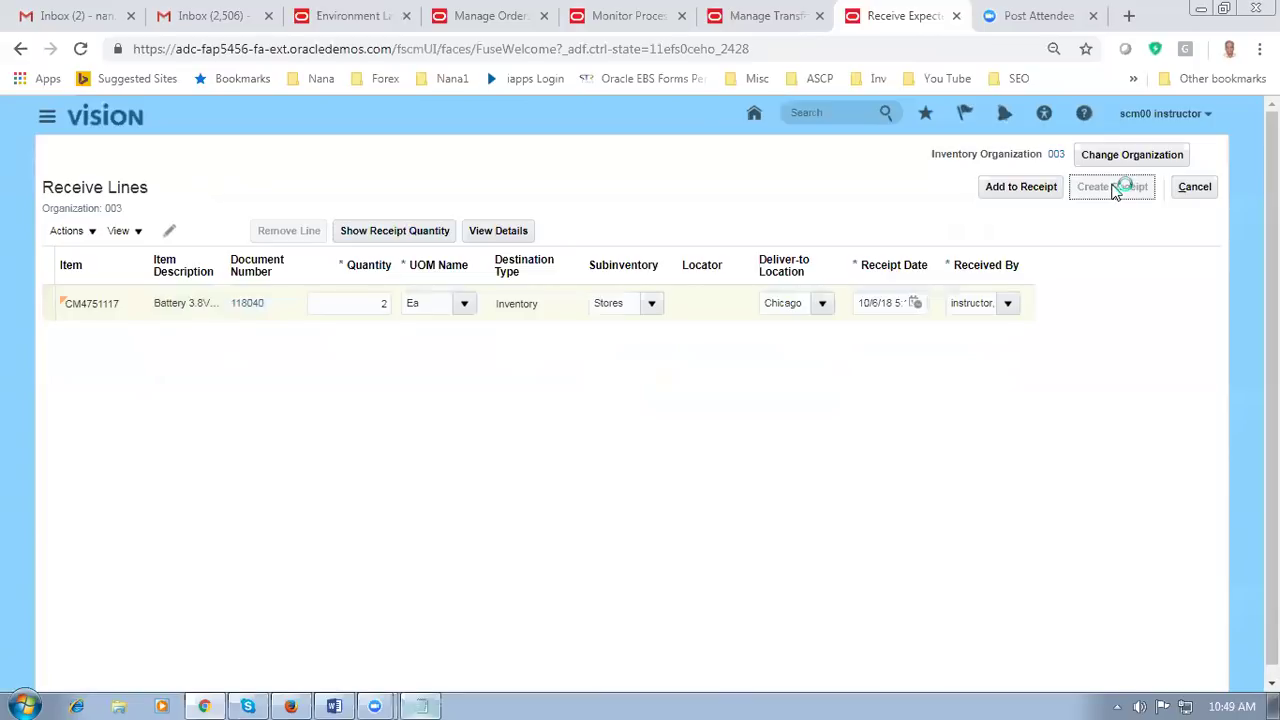
click(1131, 188)
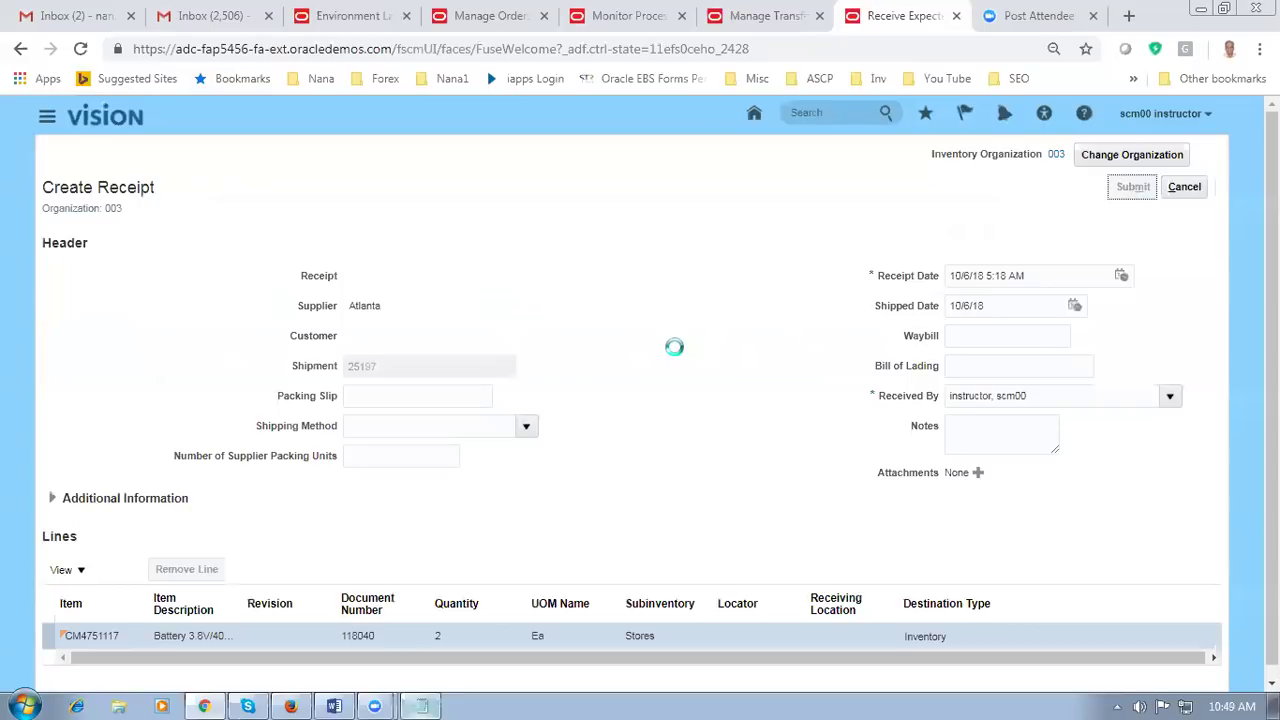
click(733, 418)
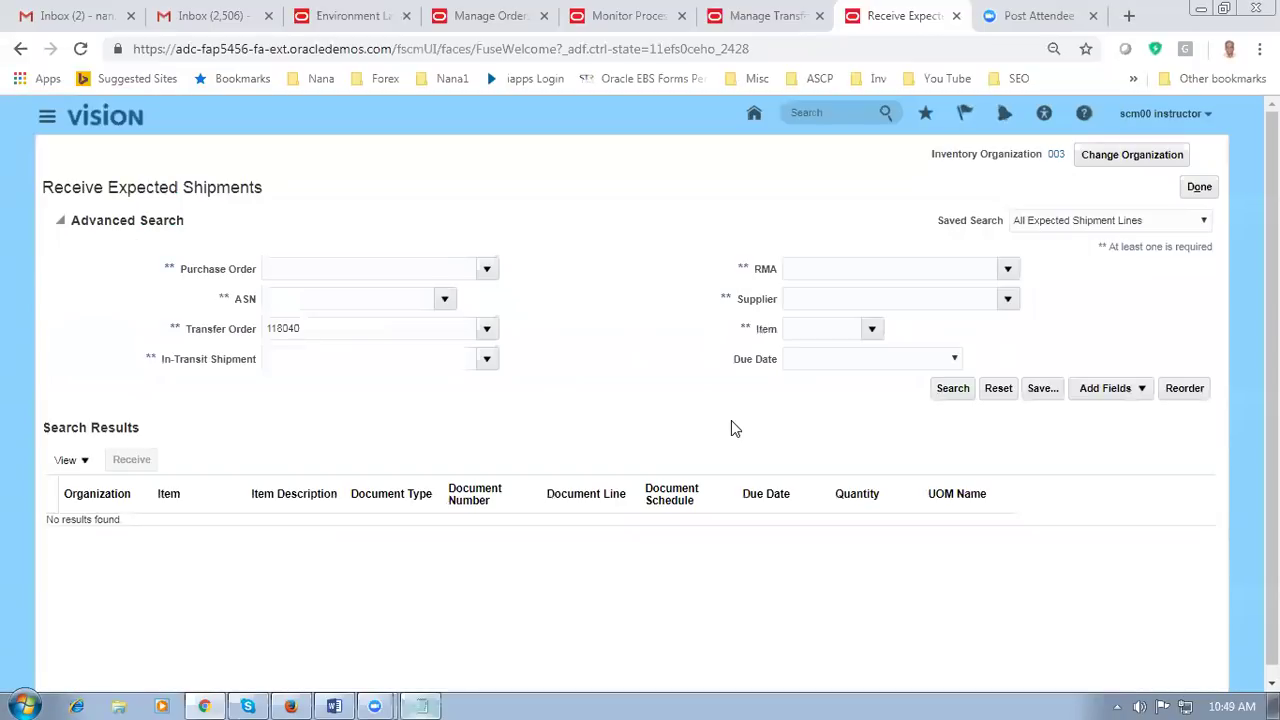
click(716, 24)
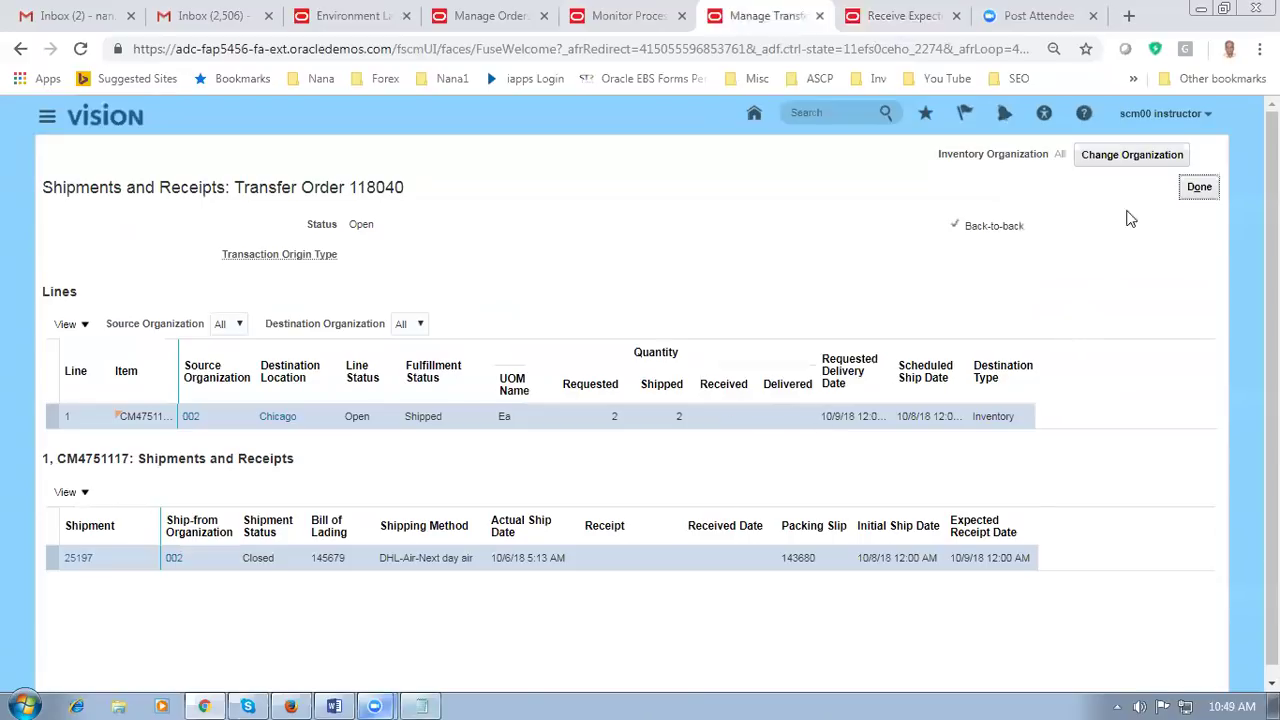
Step: Reload shipments and receipts to confirm the order is Closed with 2 received under receipt 30049
click(1202, 189)
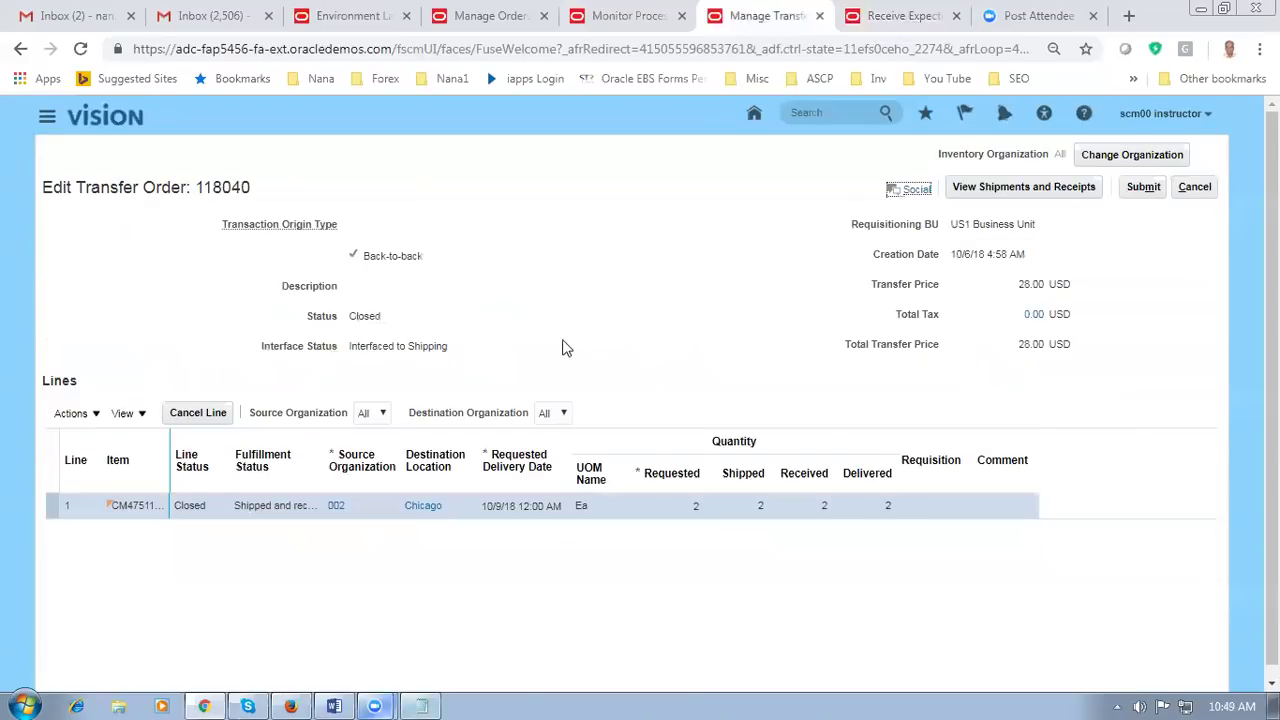
click(1040, 187)
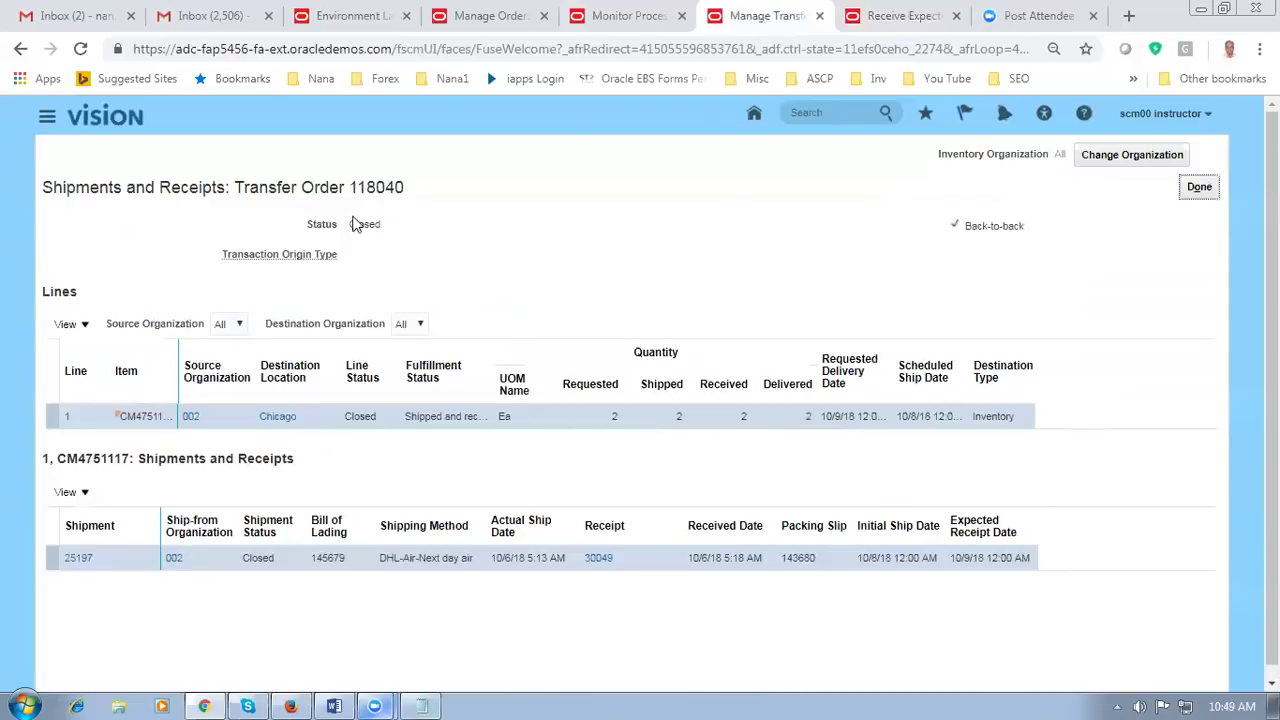
drag(352, 224, 381, 226)
click(485, 273)
Step: Refresh the supply order details, confirm line 1.1 is still In Logistics to Chicago, and exit
click(500, 16)
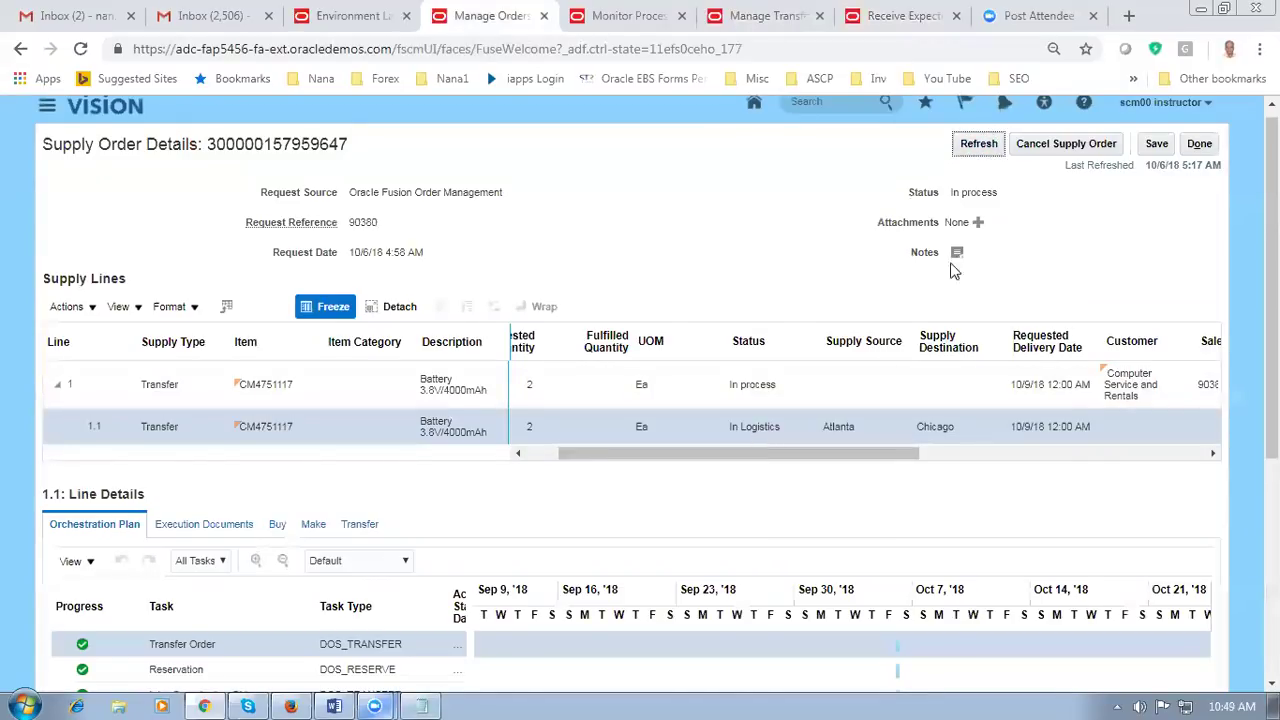
click(977, 146)
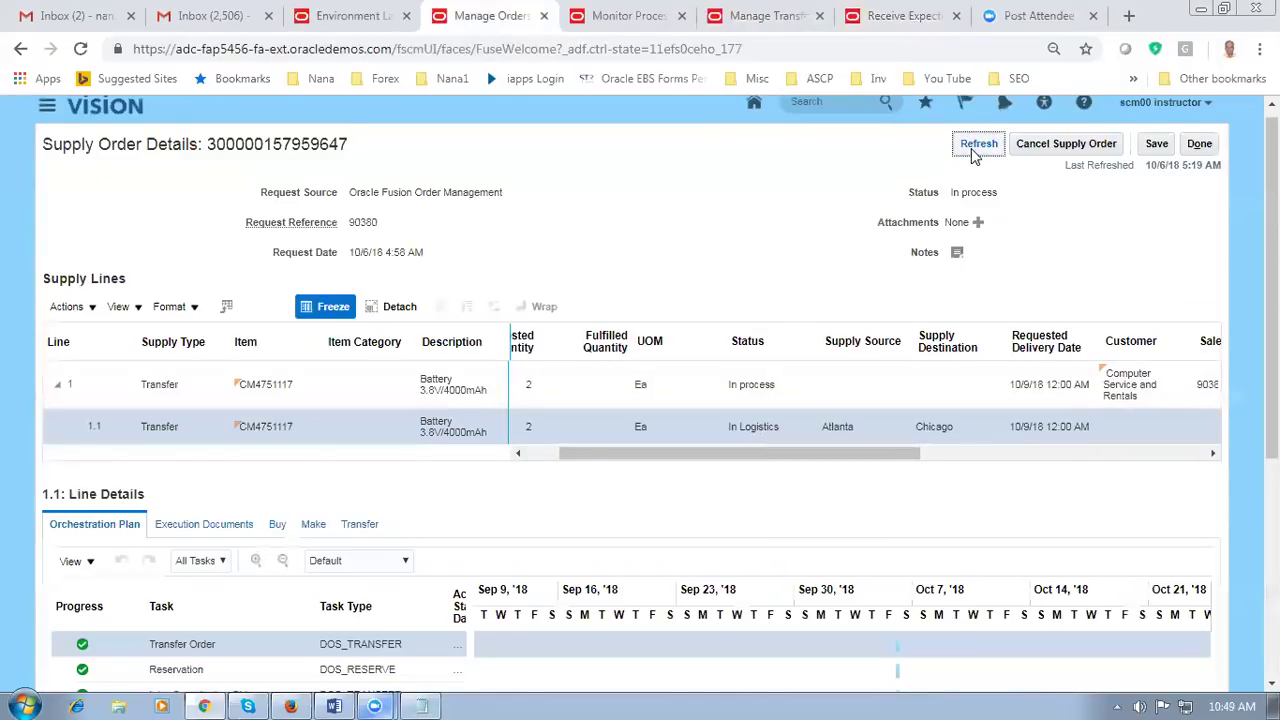
click(979, 146)
click(979, 146)
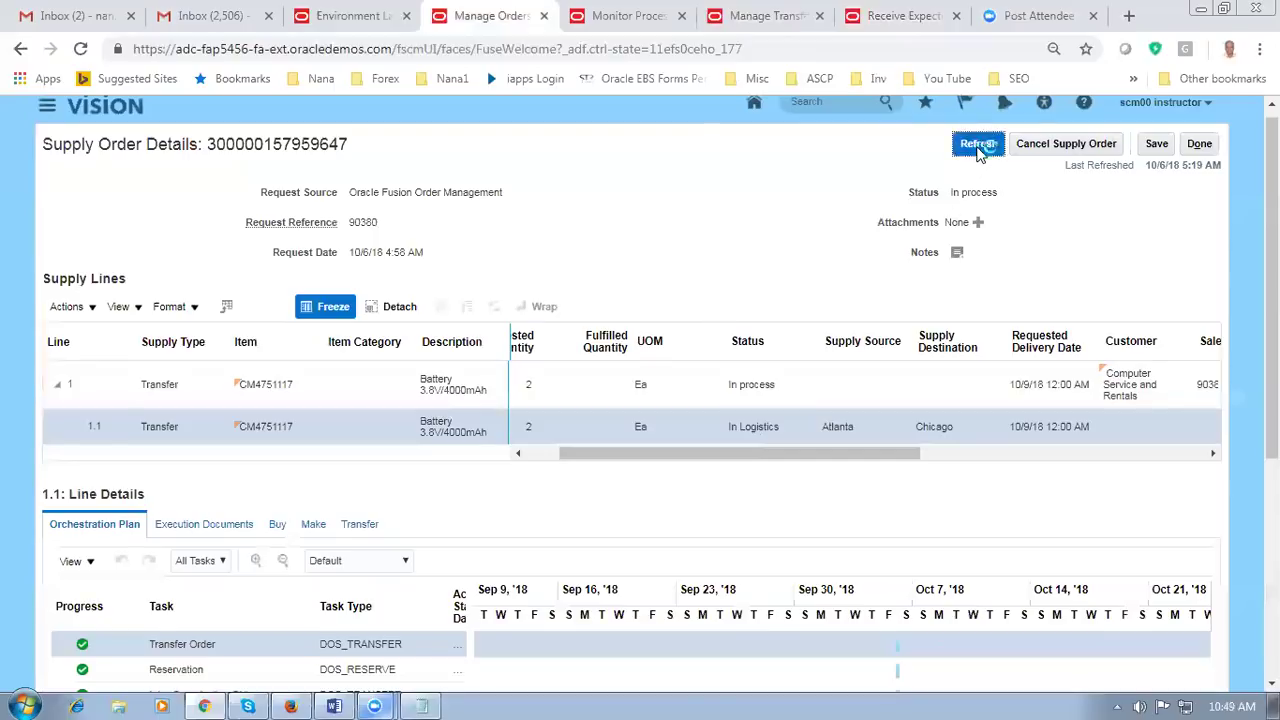
click(410, 392)
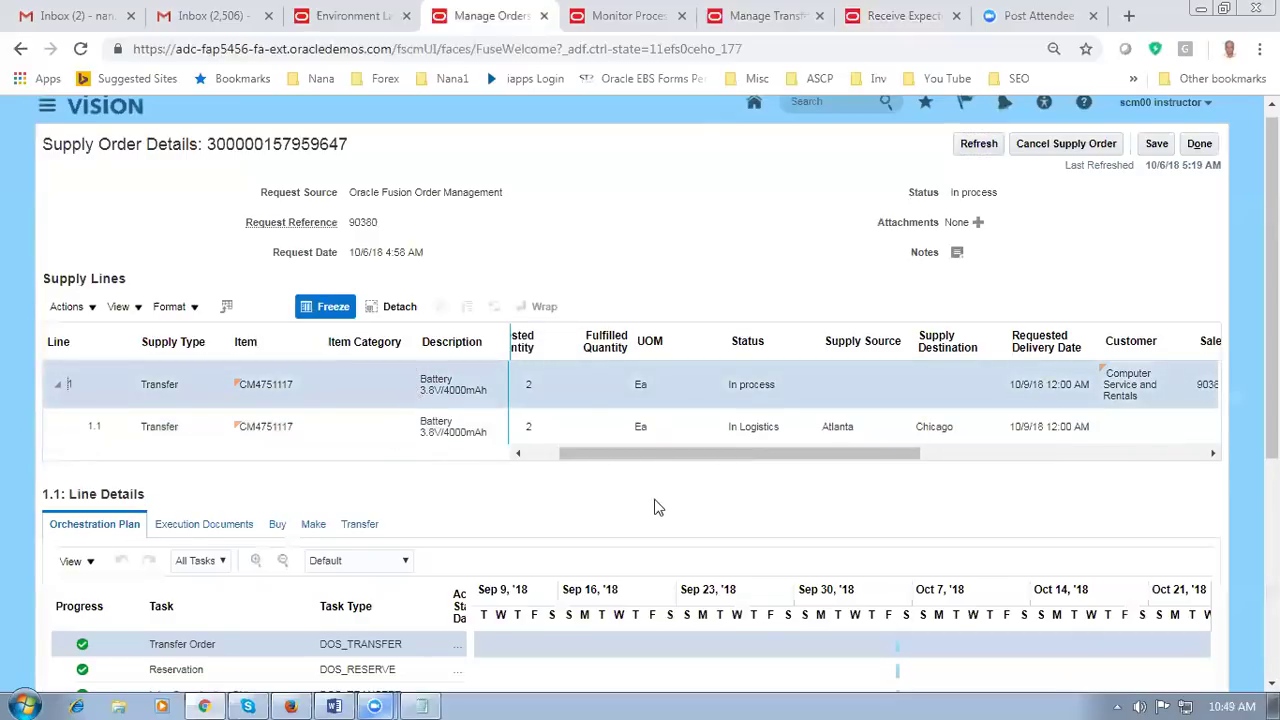
click(1200, 143)
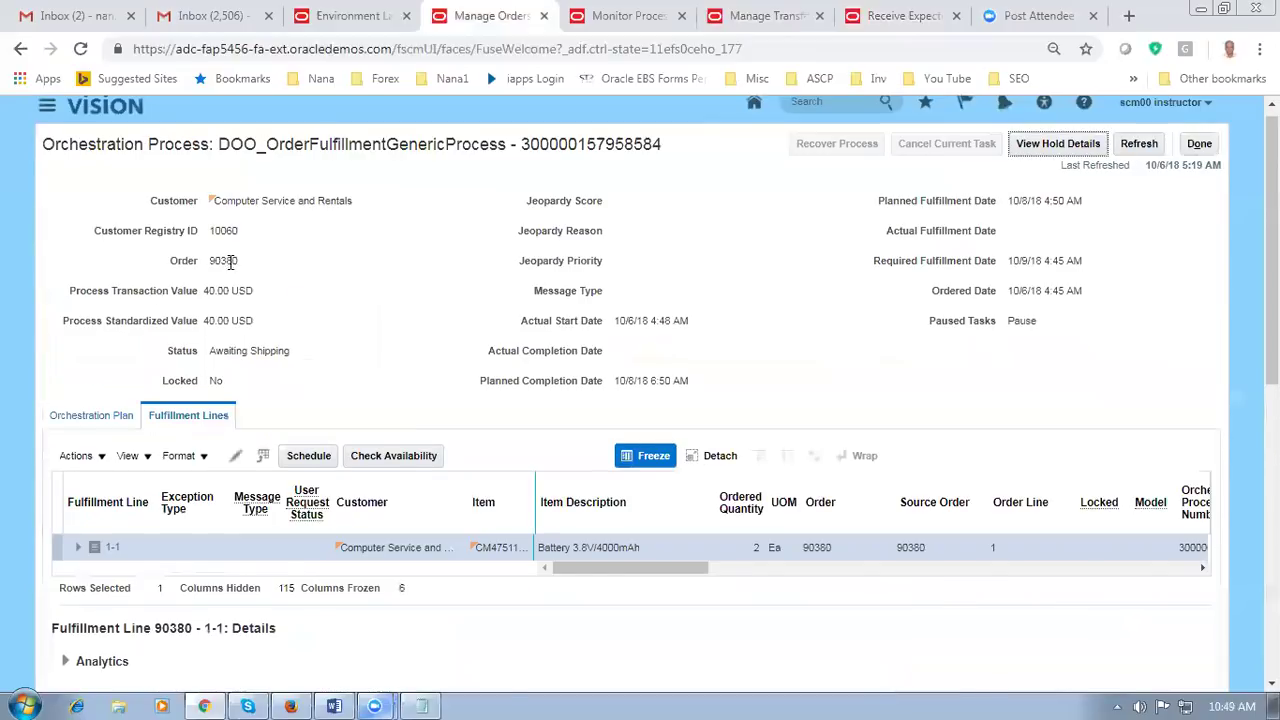
Step: Scroll to the Back-to-Back section and confirm Supply Status reads Goods available
scroll(230, 262, down, 6)
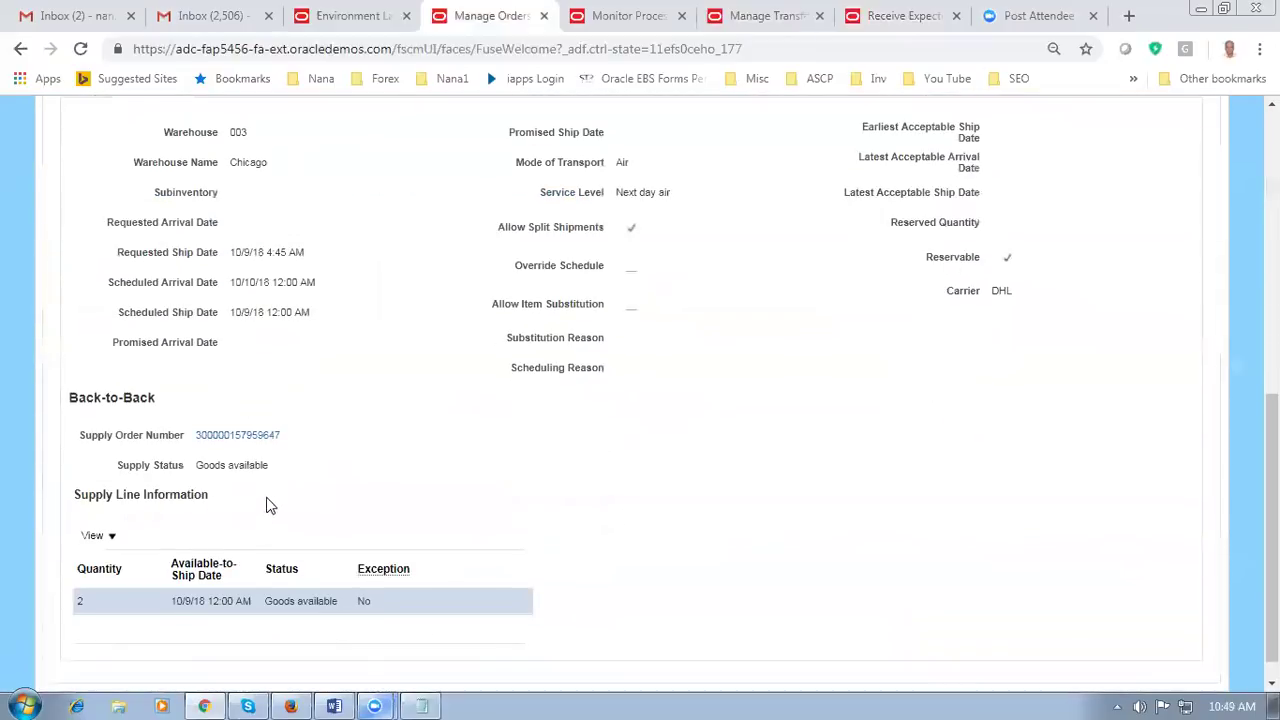
drag(198, 465, 268, 467)
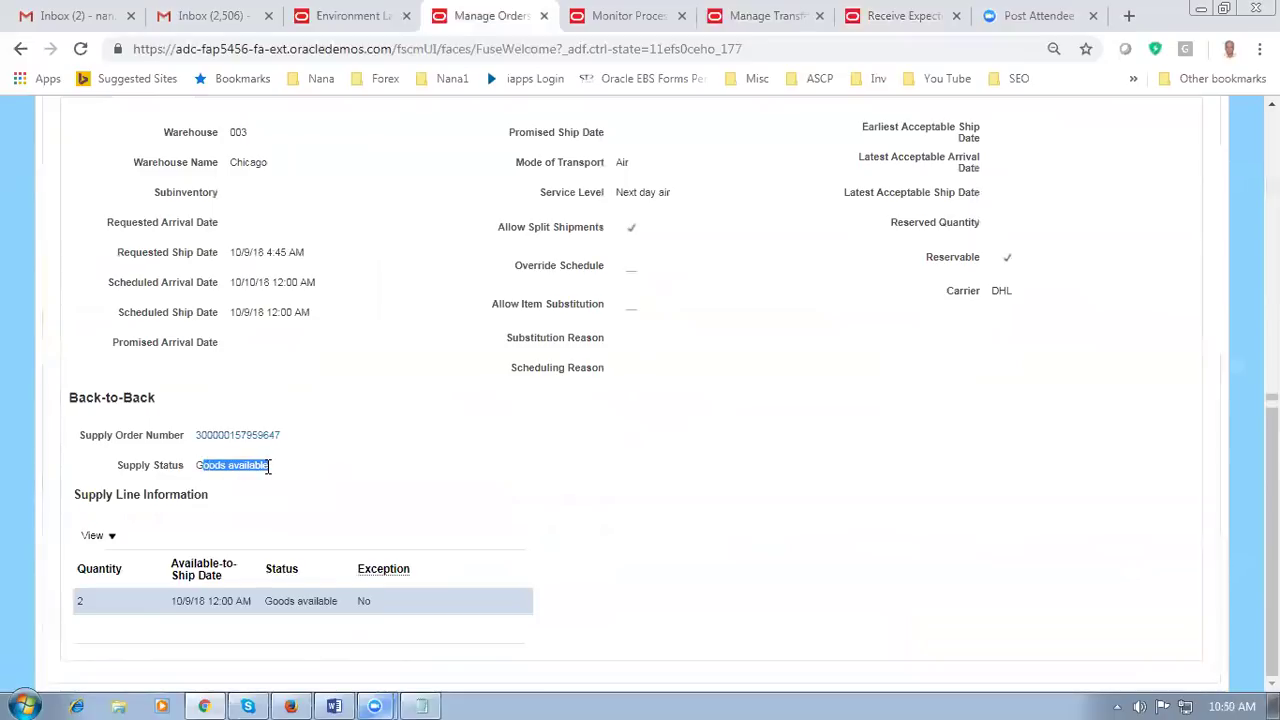
click(310, 483)
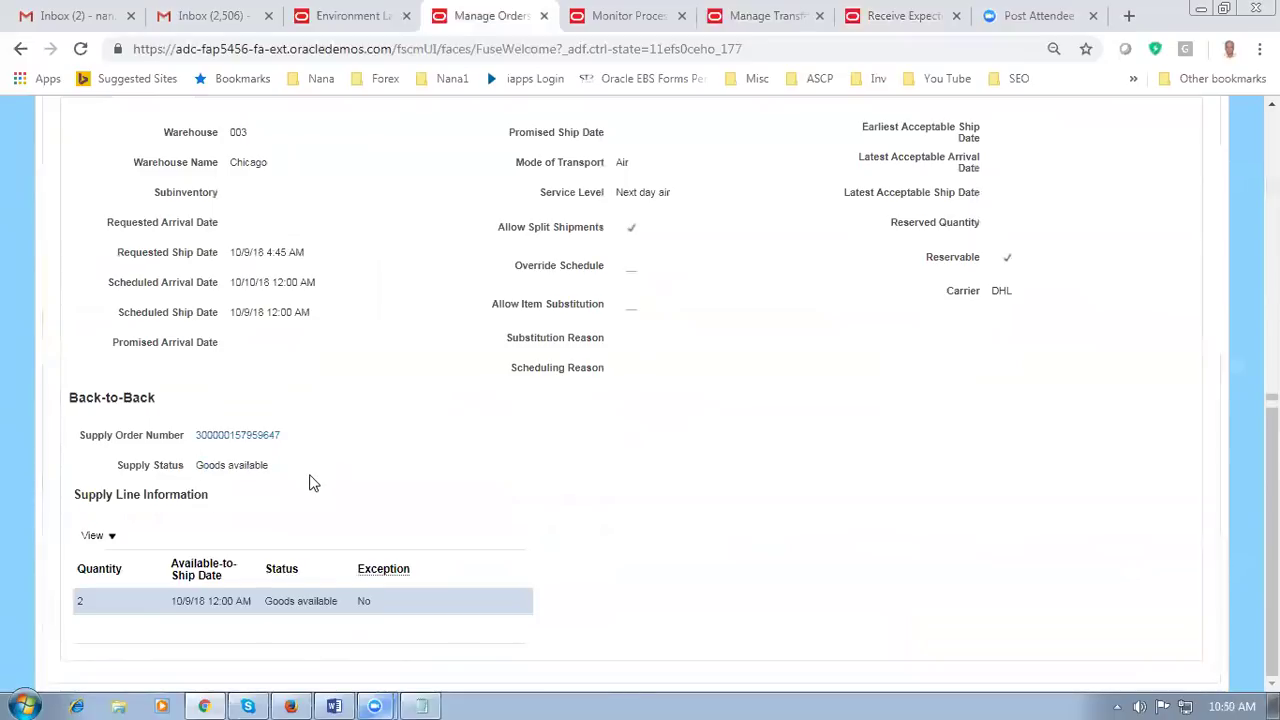
drag(200, 465, 251, 467)
click(292, 490)
Step: Open the linked supply order details and list the transfer for supply line 1.1
click(240, 435)
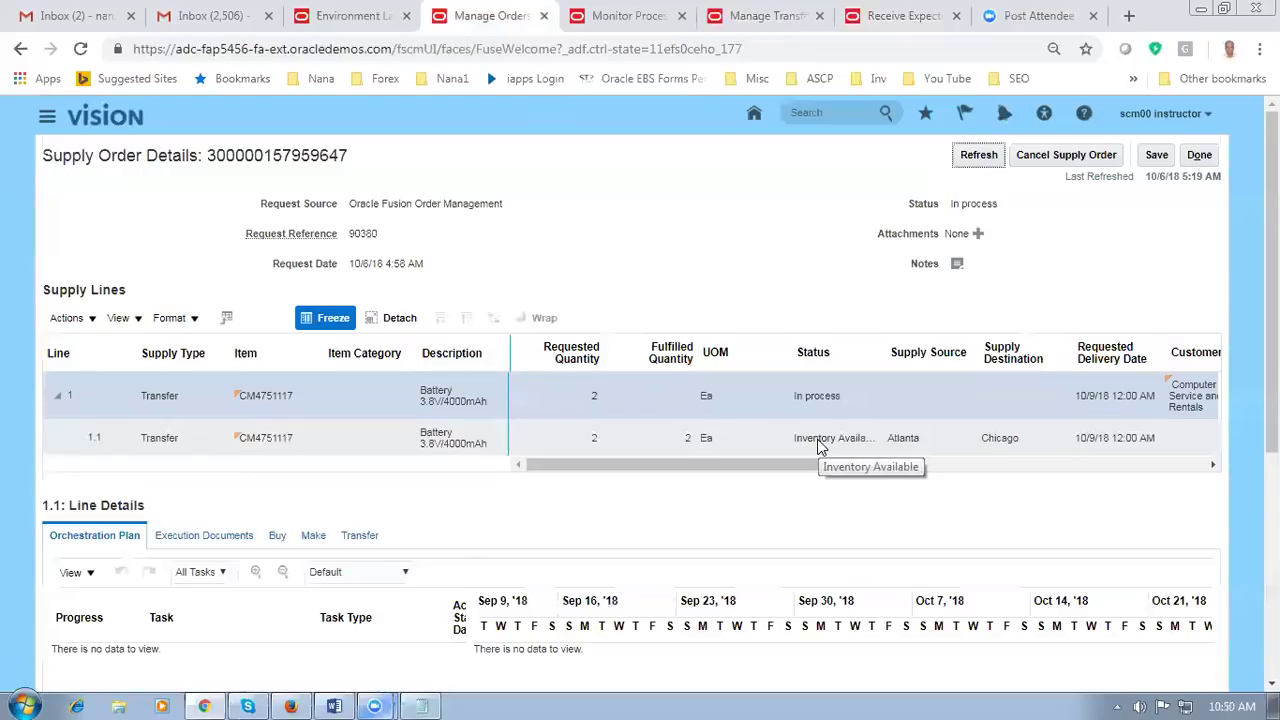
drag(680, 472, 626, 480)
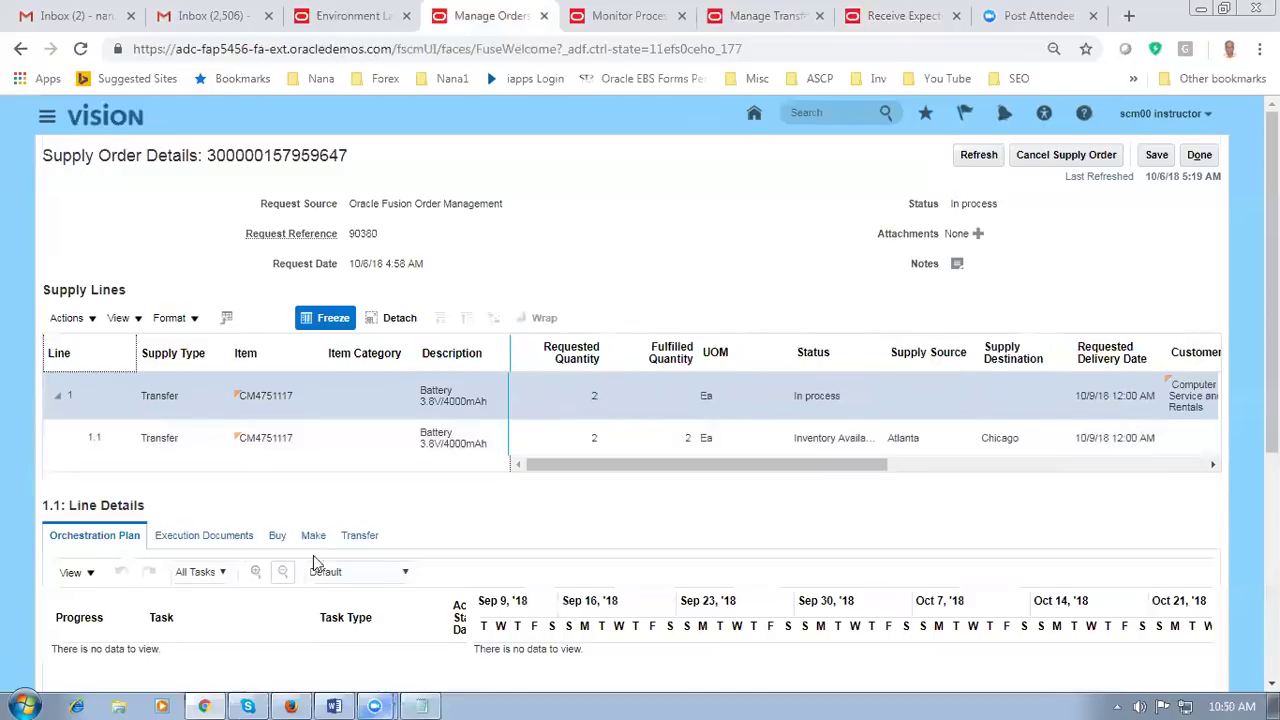
scroll(420, 505, down, 3)
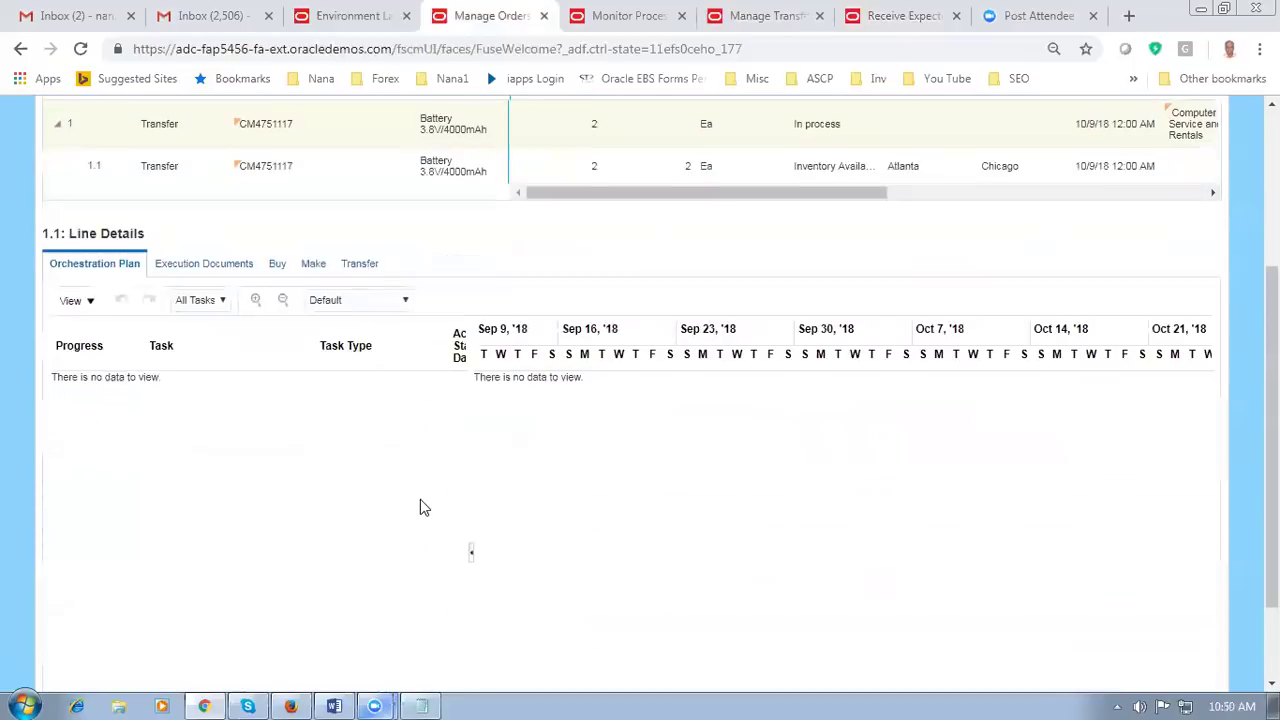
click(359, 254)
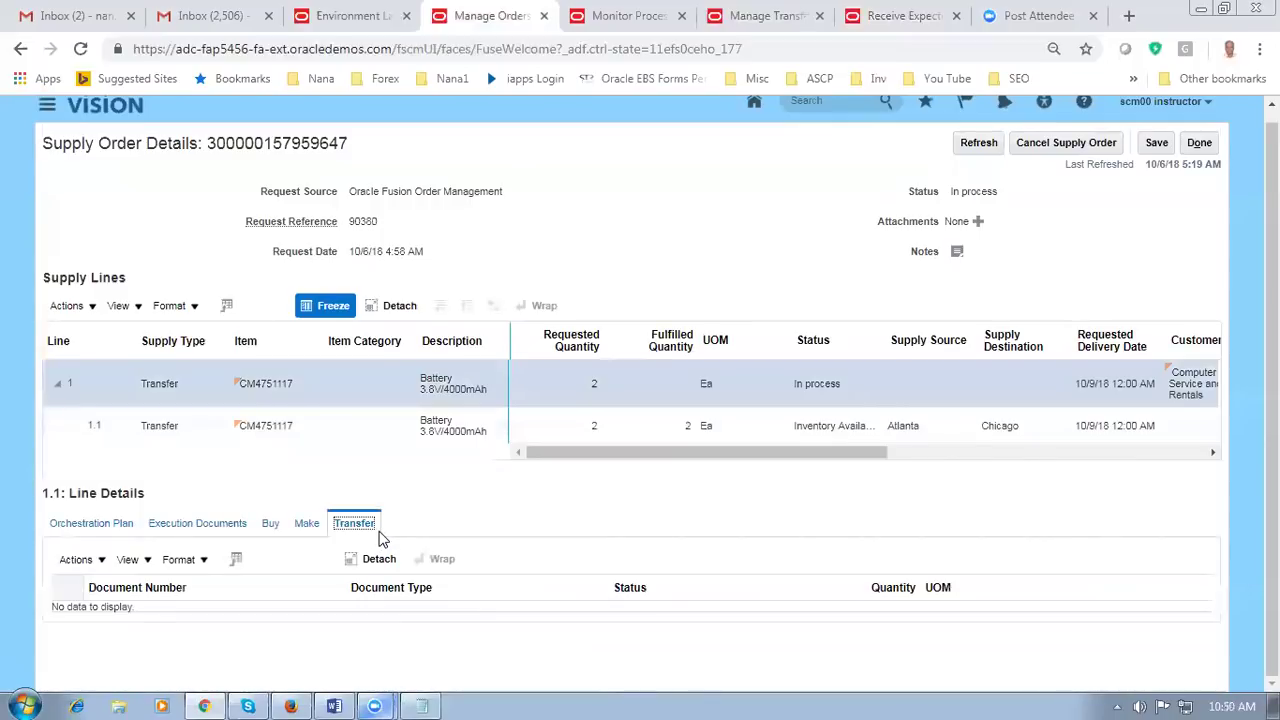
click(247, 432)
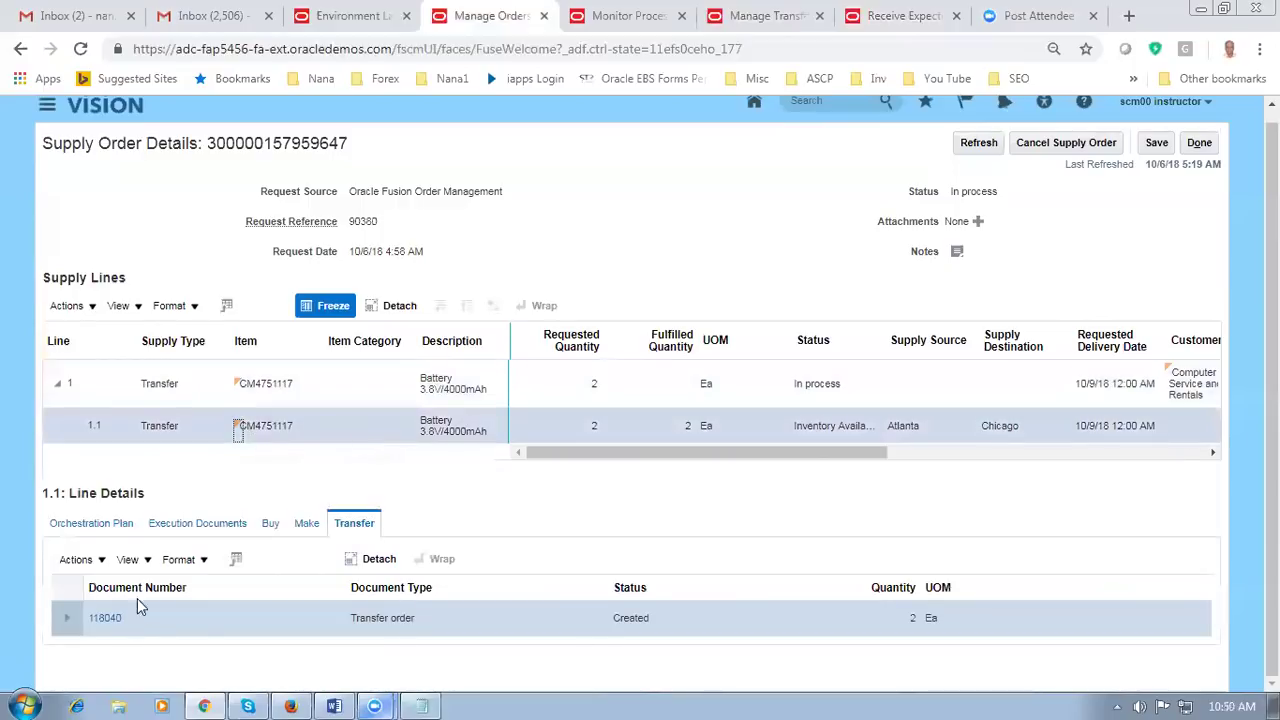
Step: Confirm line 1.1's orchestration plan shows Put Away complete, then close the supply order details
click(85, 533)
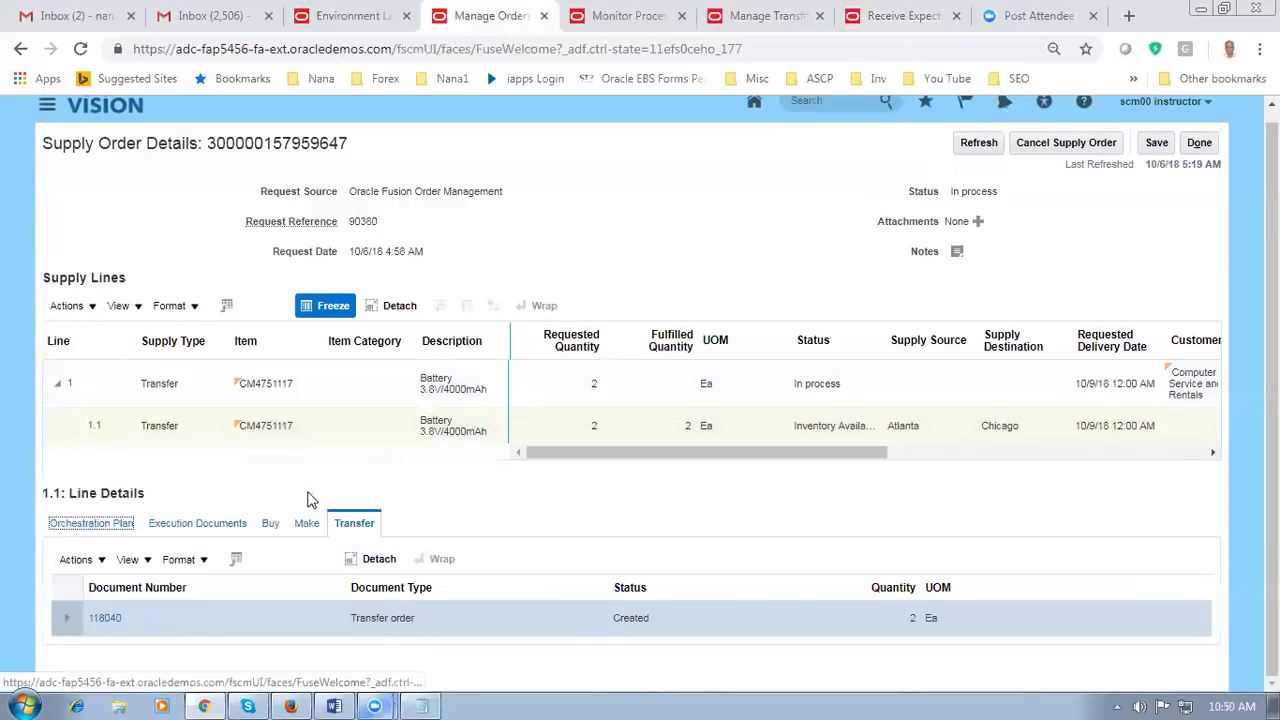
scroll(309, 497, down, 3)
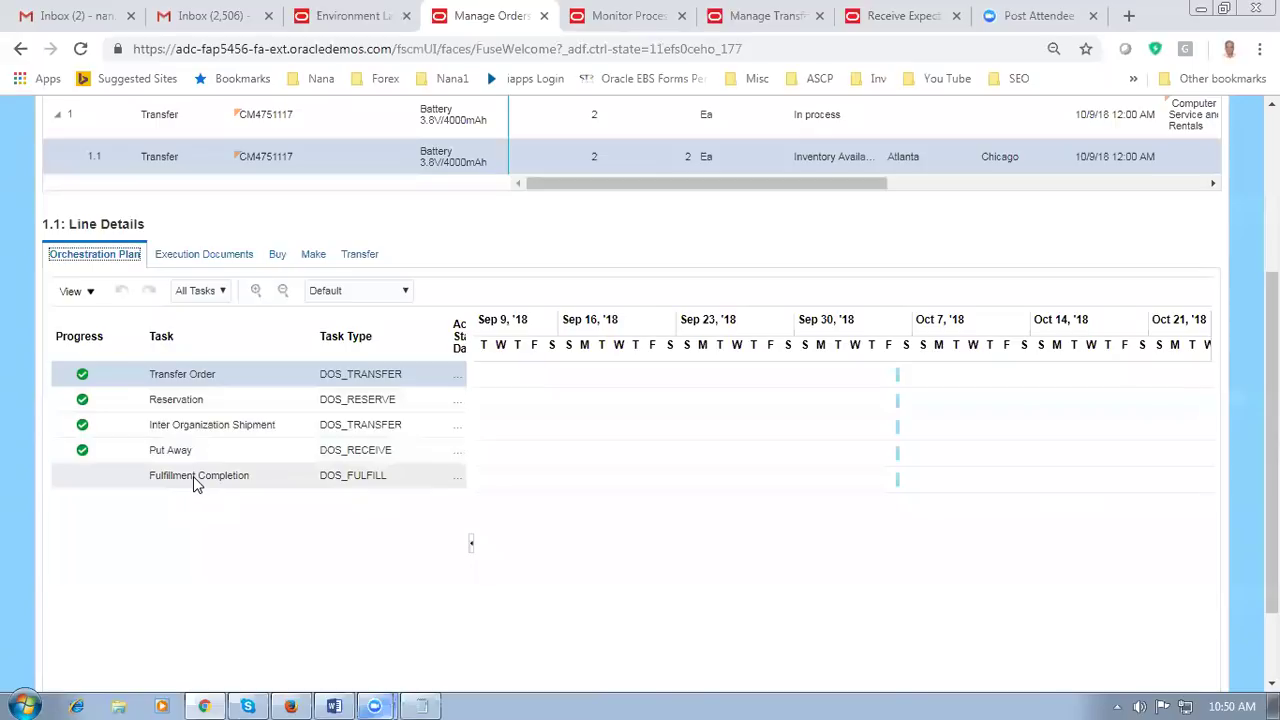
click(197, 480)
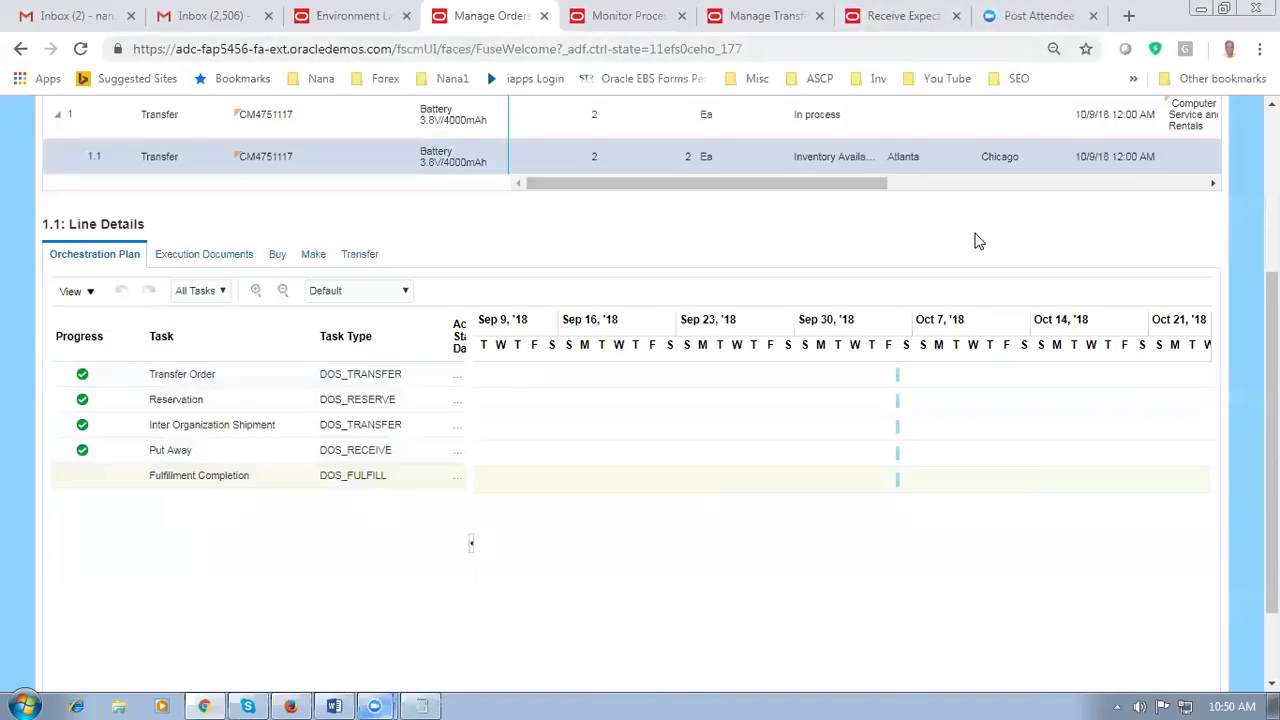
scroll(974, 240, up, 3)
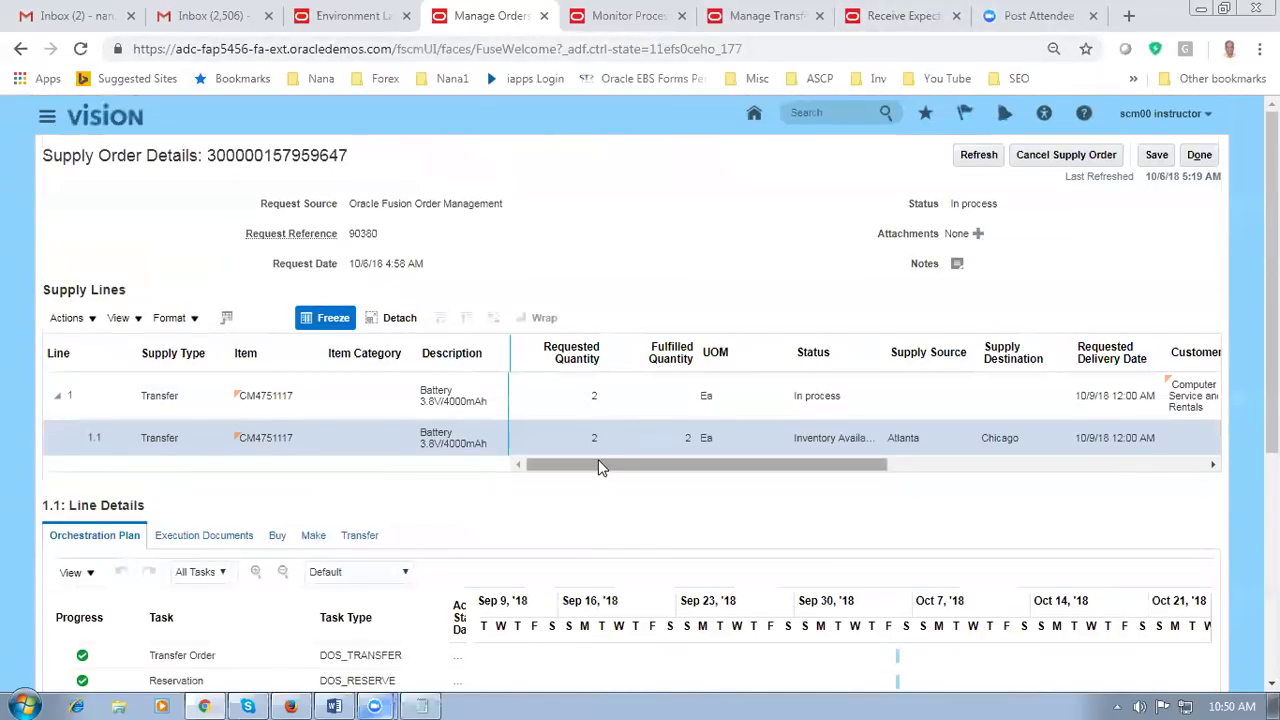
click(1210, 158)
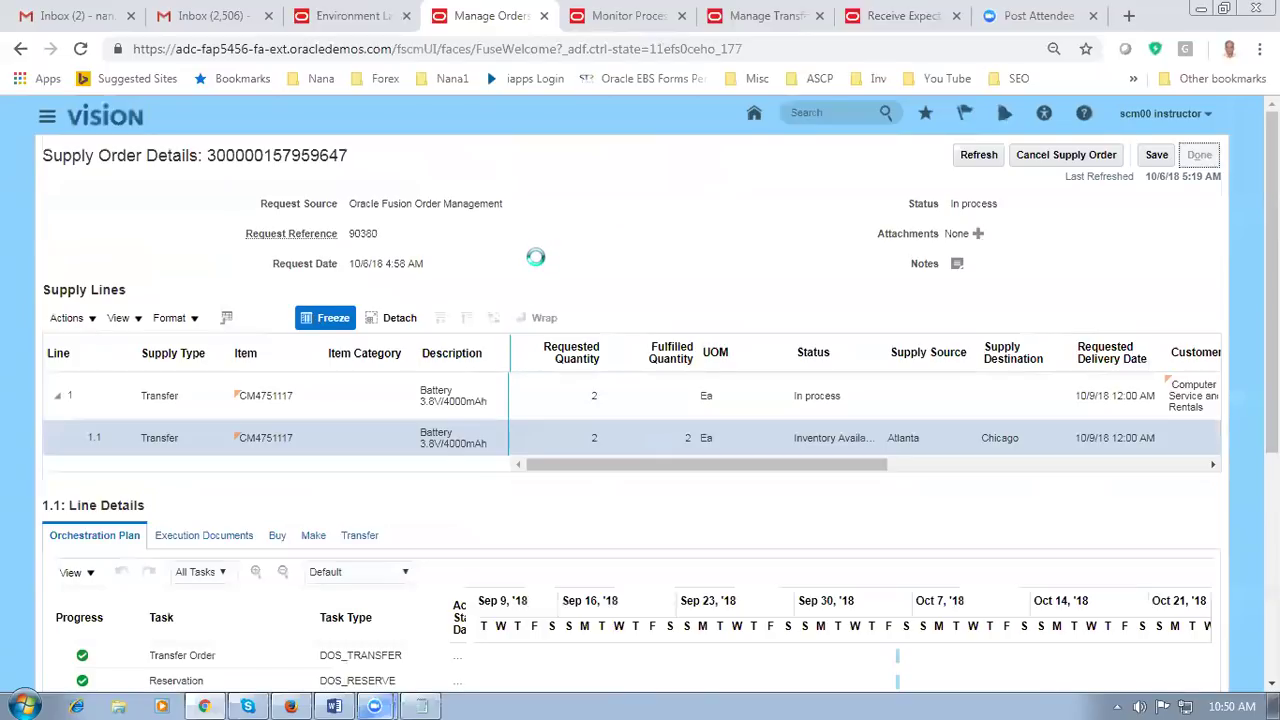
Step: In the Word demo notes, highlight the sentence about the Shipped status
key(alt+Tab)
key(alt+Tab)
key(alt+Tab)
scroll(480, 463, down, 5)
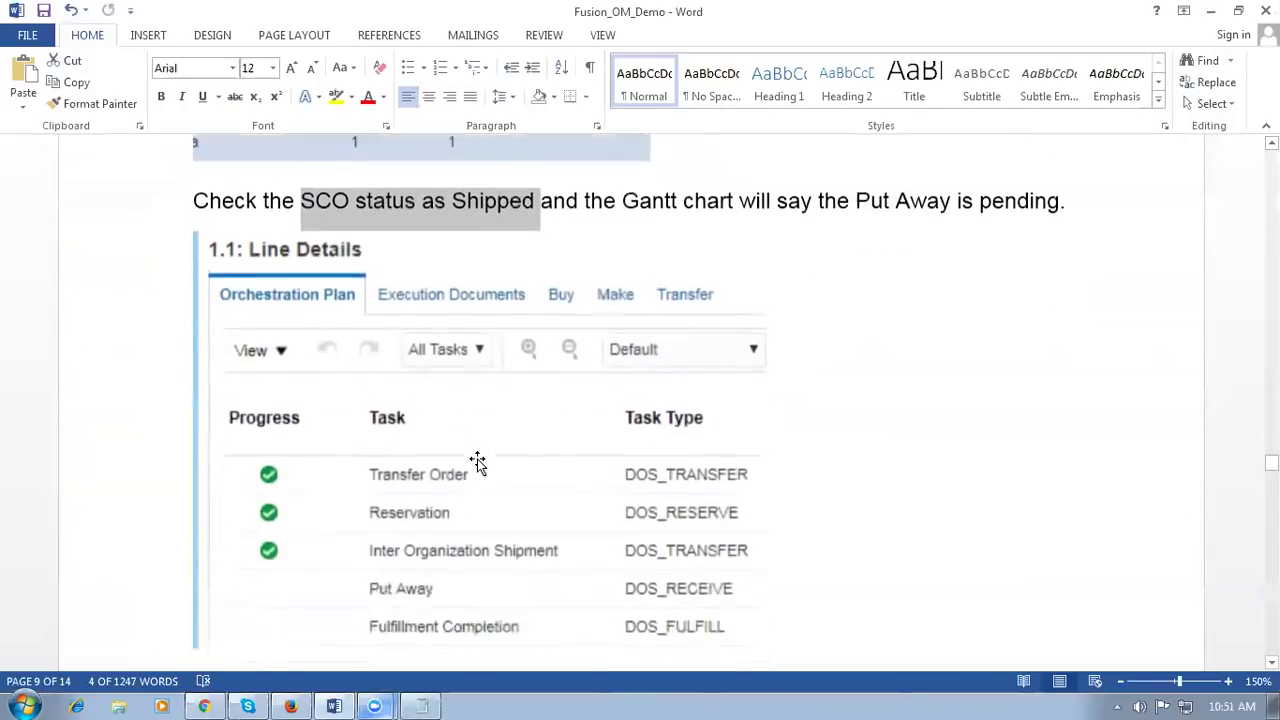
scroll(478, 462, down, 3)
scroll(400, 430, down, 8)
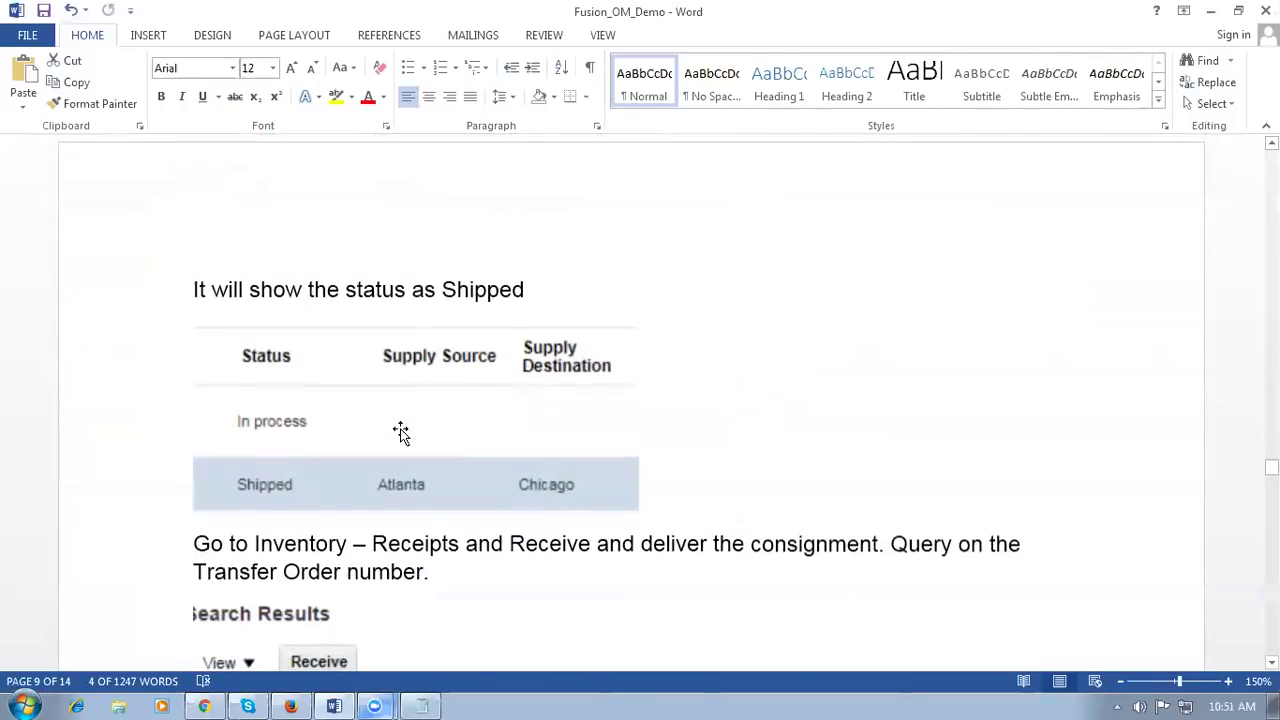
drag(258, 289, 474, 281)
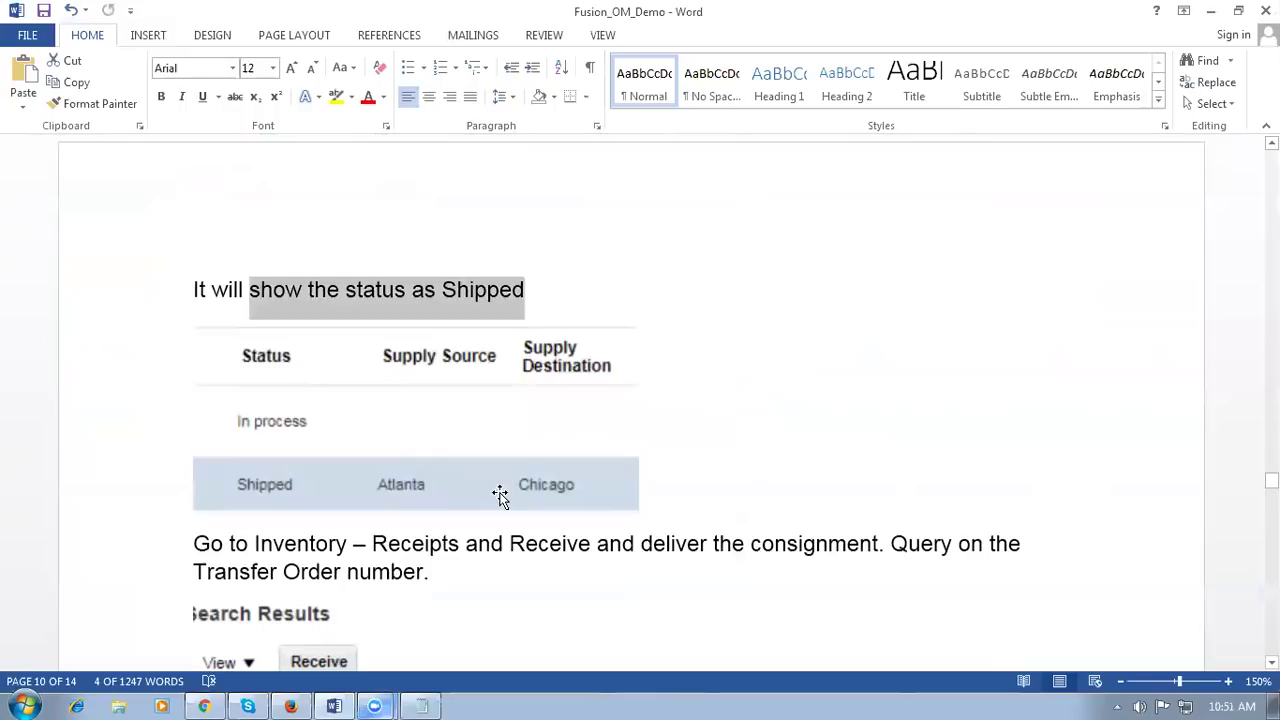
scroll(357, 494, down, 4)
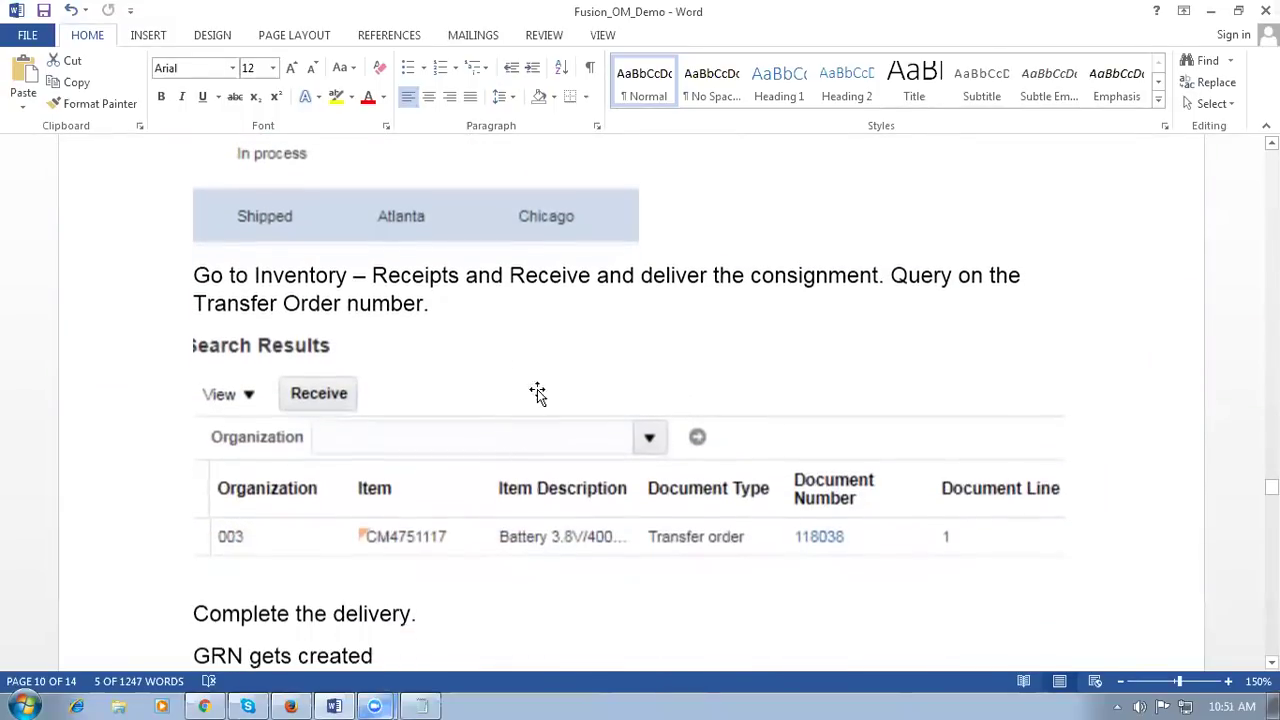
click(515, 300)
scroll(529, 337, down, 7)
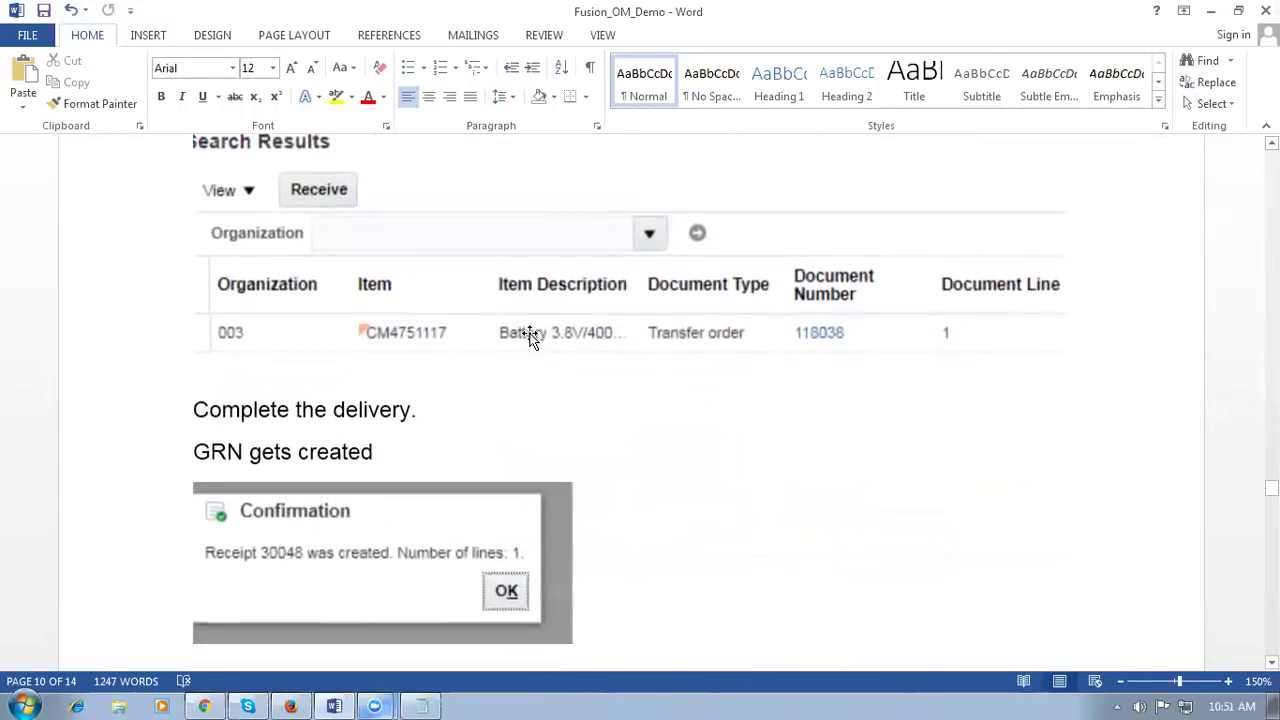
scroll(491, 368, down, 3)
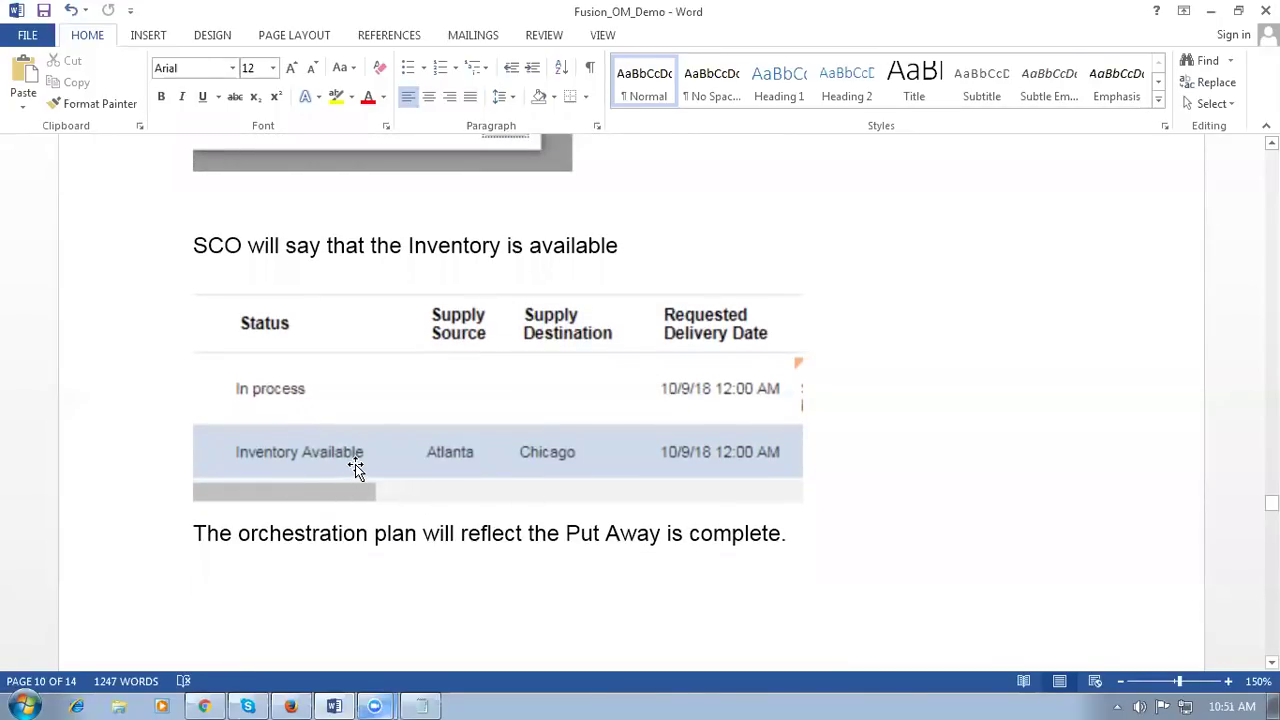
Step: Highlight the notes about Put Away completing and completed transfer activities
drag(549, 531, 662, 533)
scroll(643, 532, down, 10)
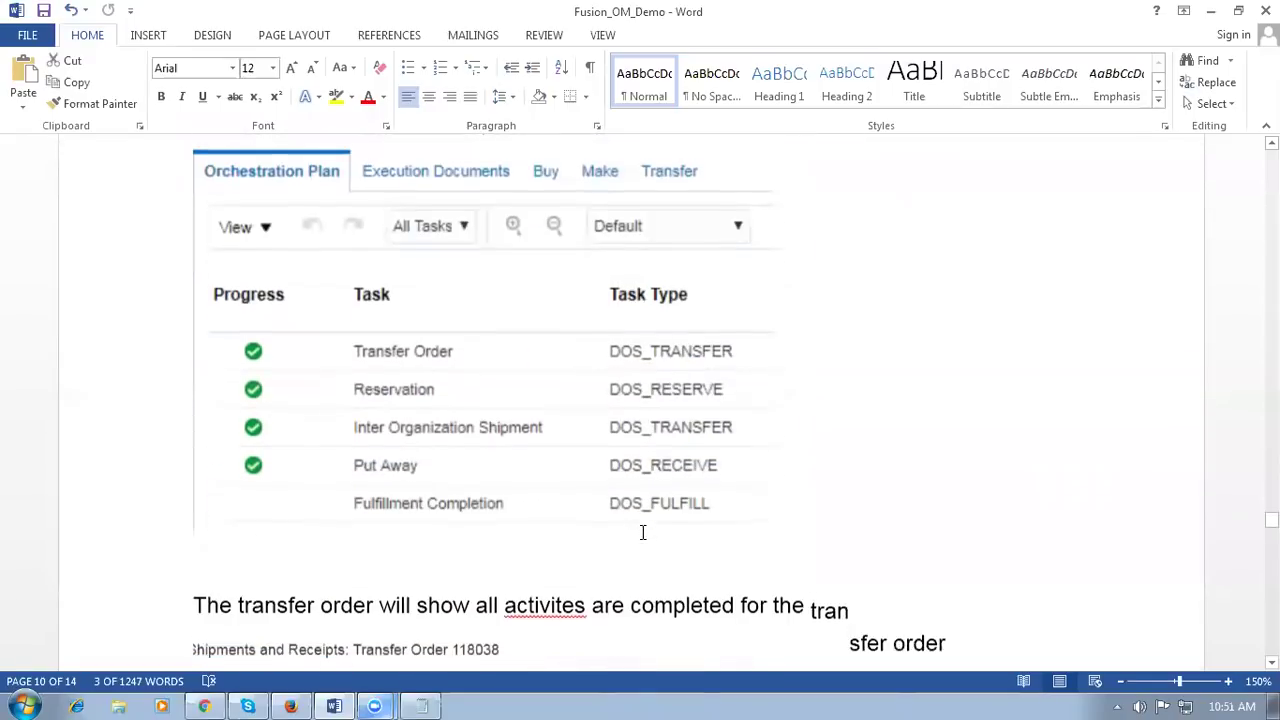
scroll(372, 484, down, 3)
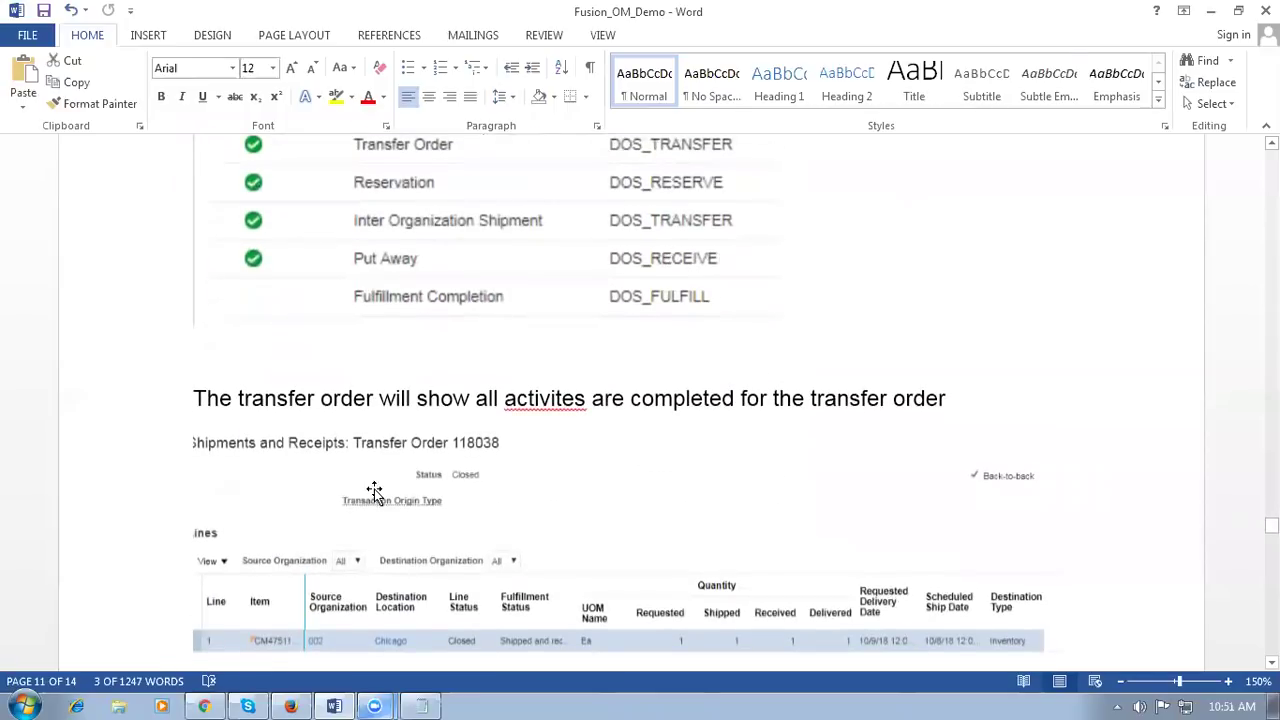
drag(340, 398, 775, 390)
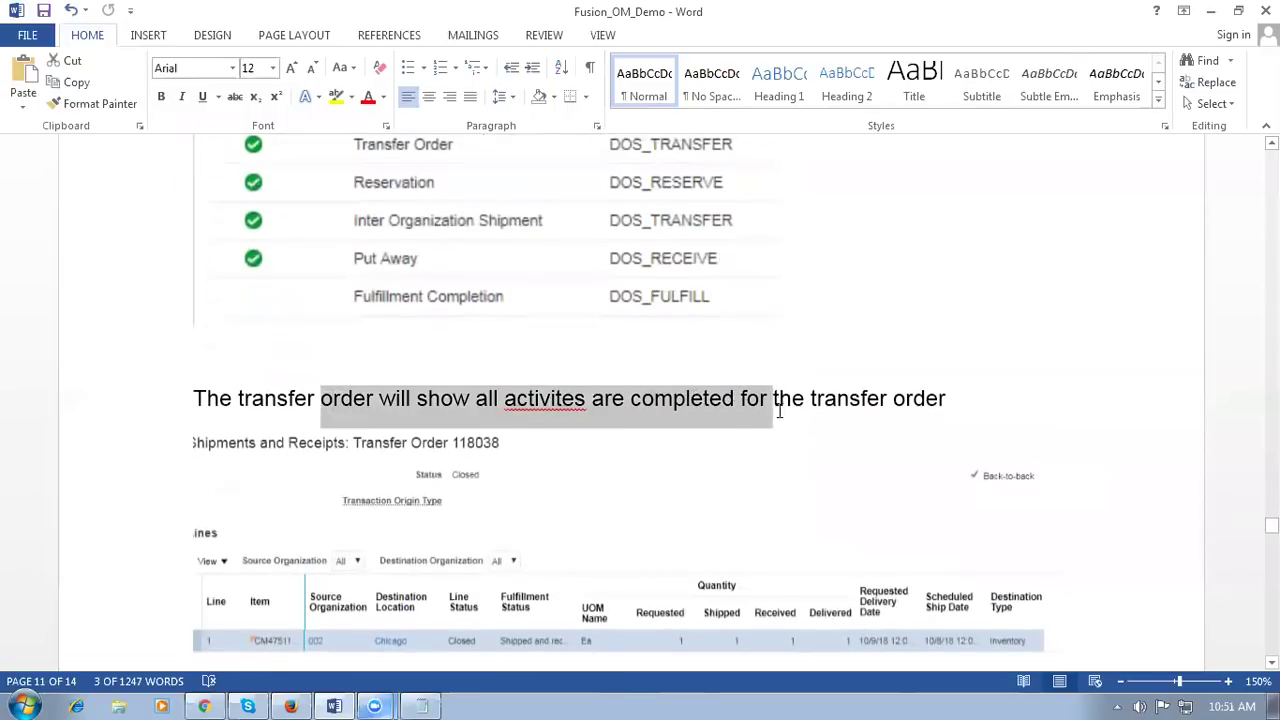
click(771, 463)
click(991, 382)
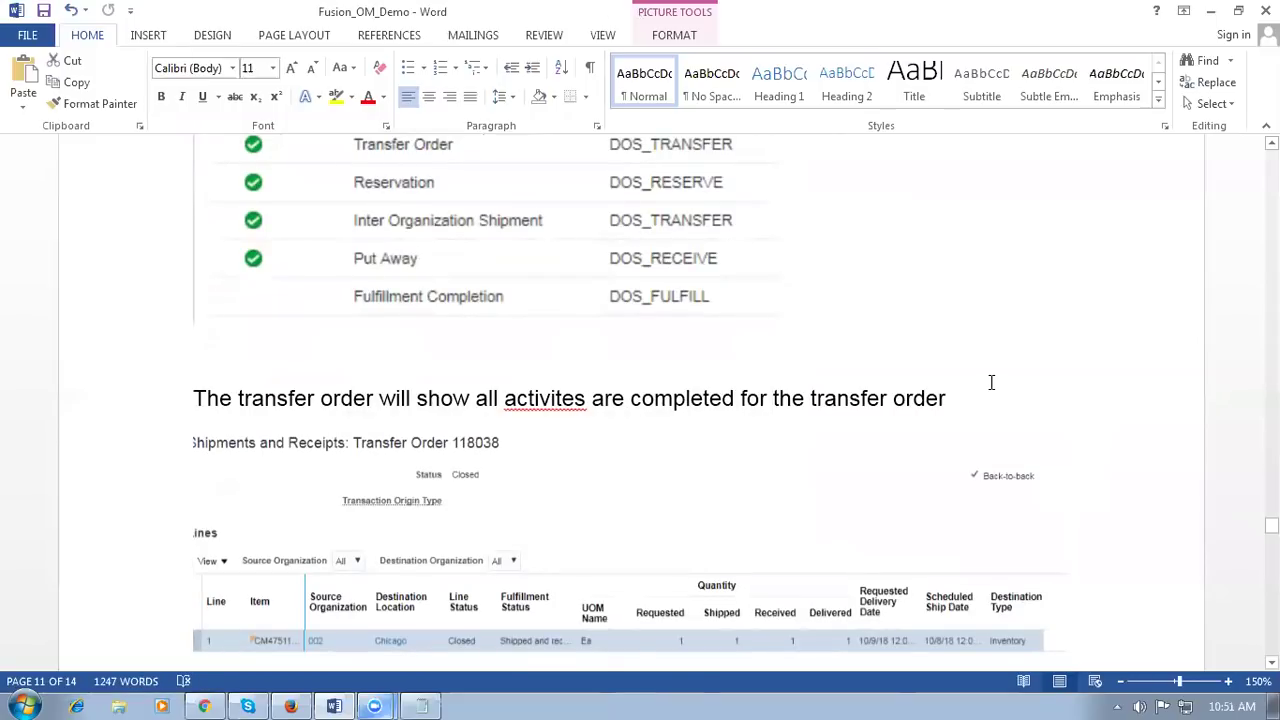
Step: Read down to the inventory Shipments navigation step, mark it, and return to Oracle
scroll(990, 383, down, 6)
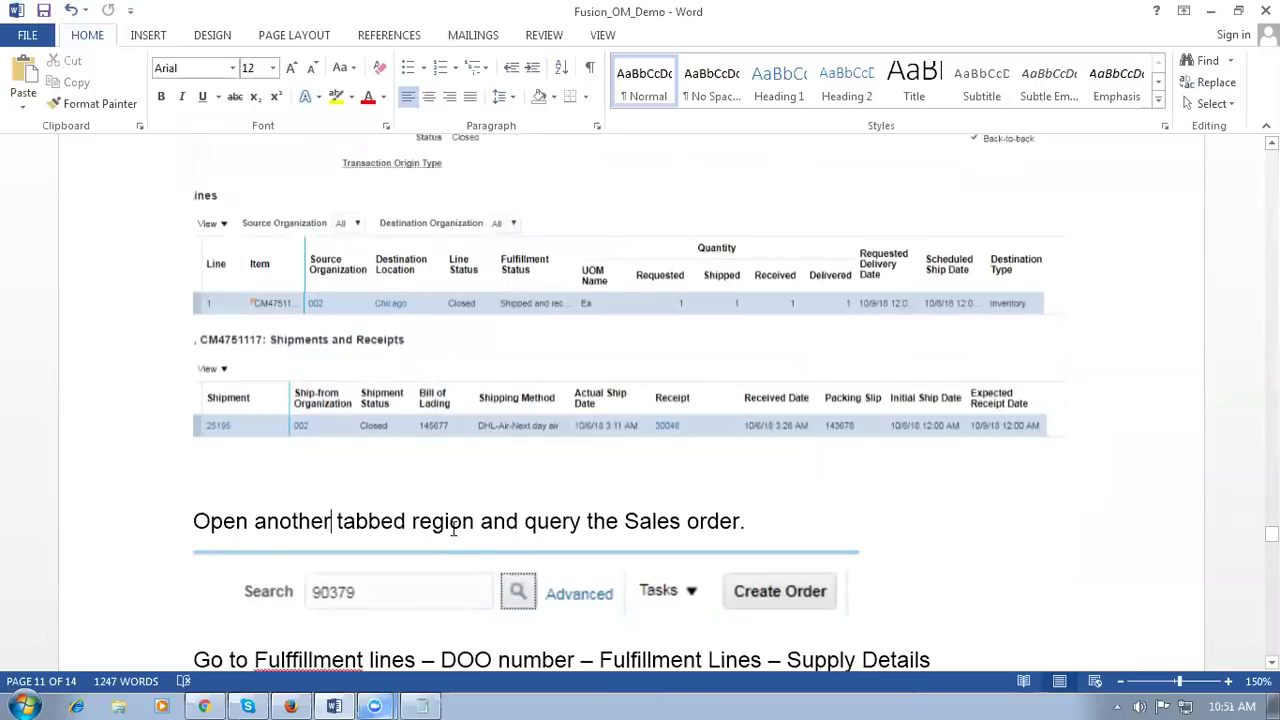
scroll(420, 495, down, 3)
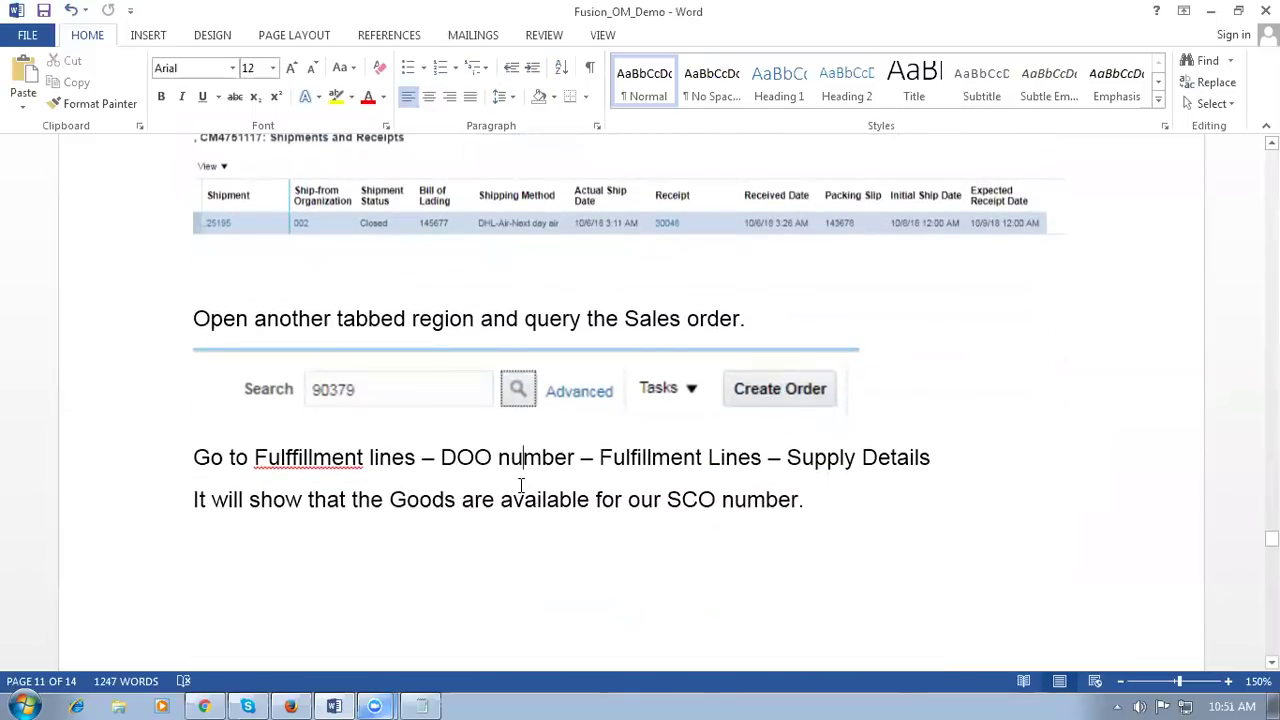
scroll(521, 485, down, 10)
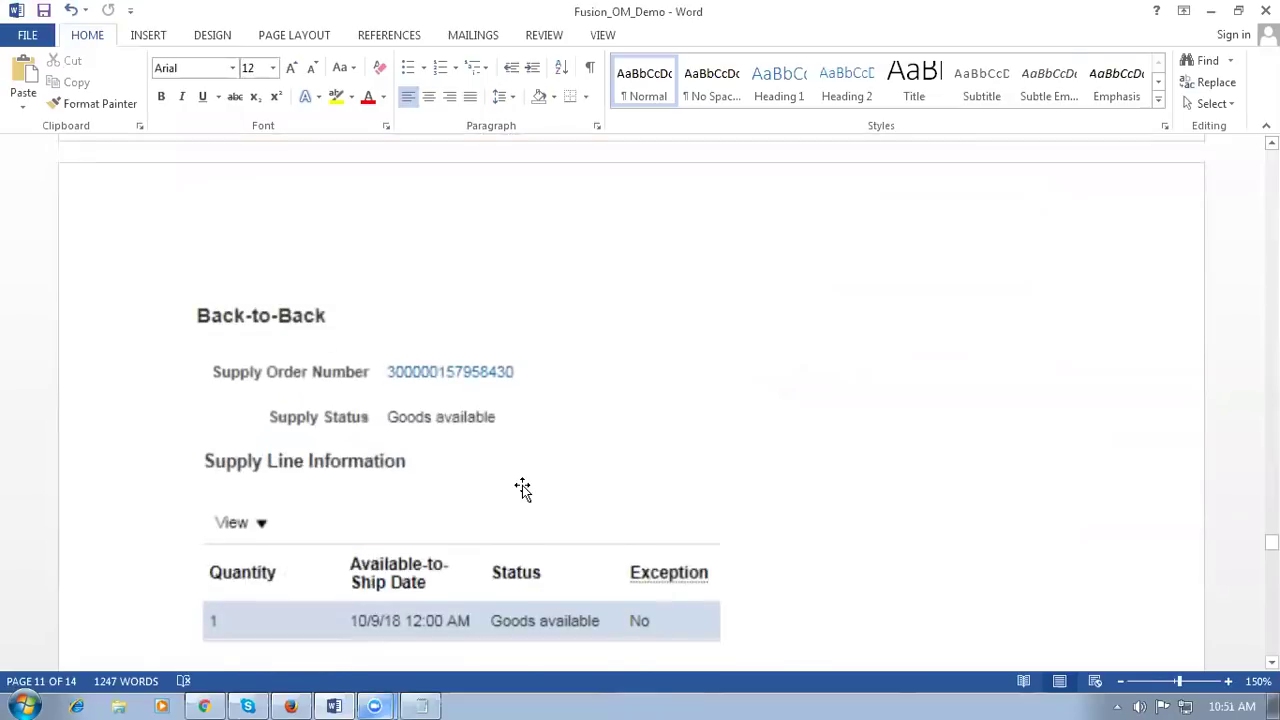
scroll(522, 487, down, 1)
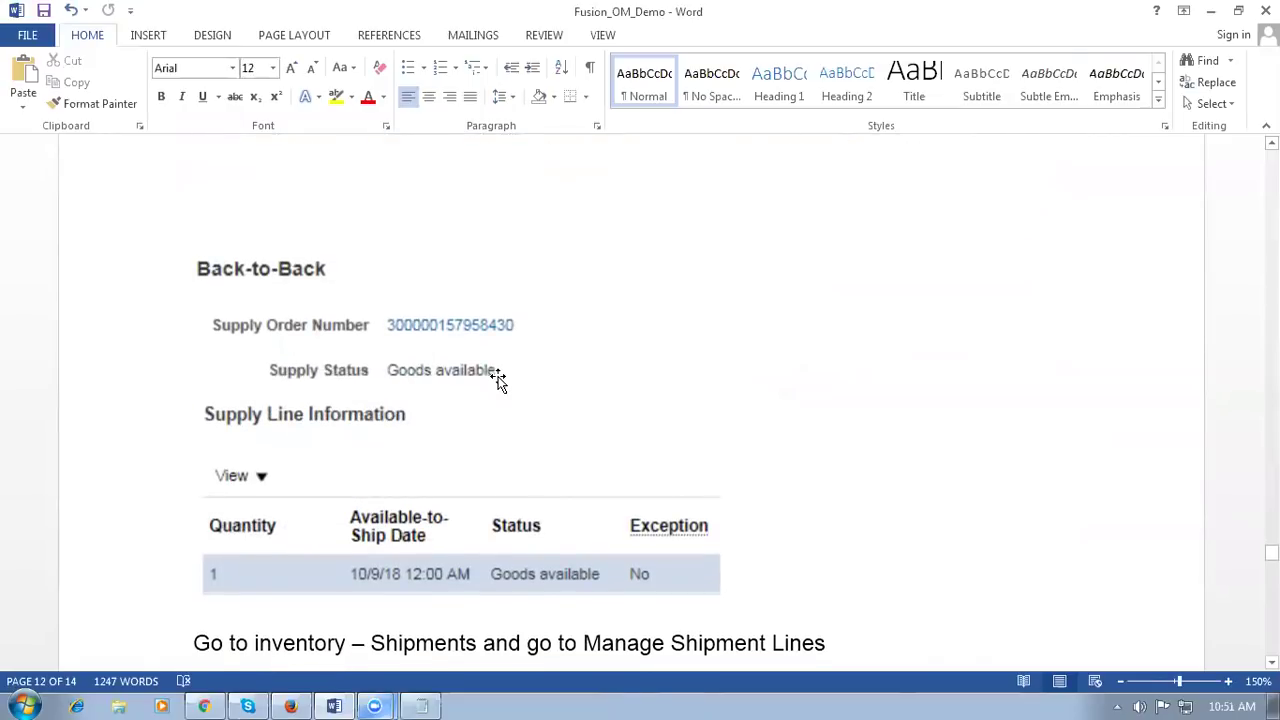
scroll(497, 380, down, 3)
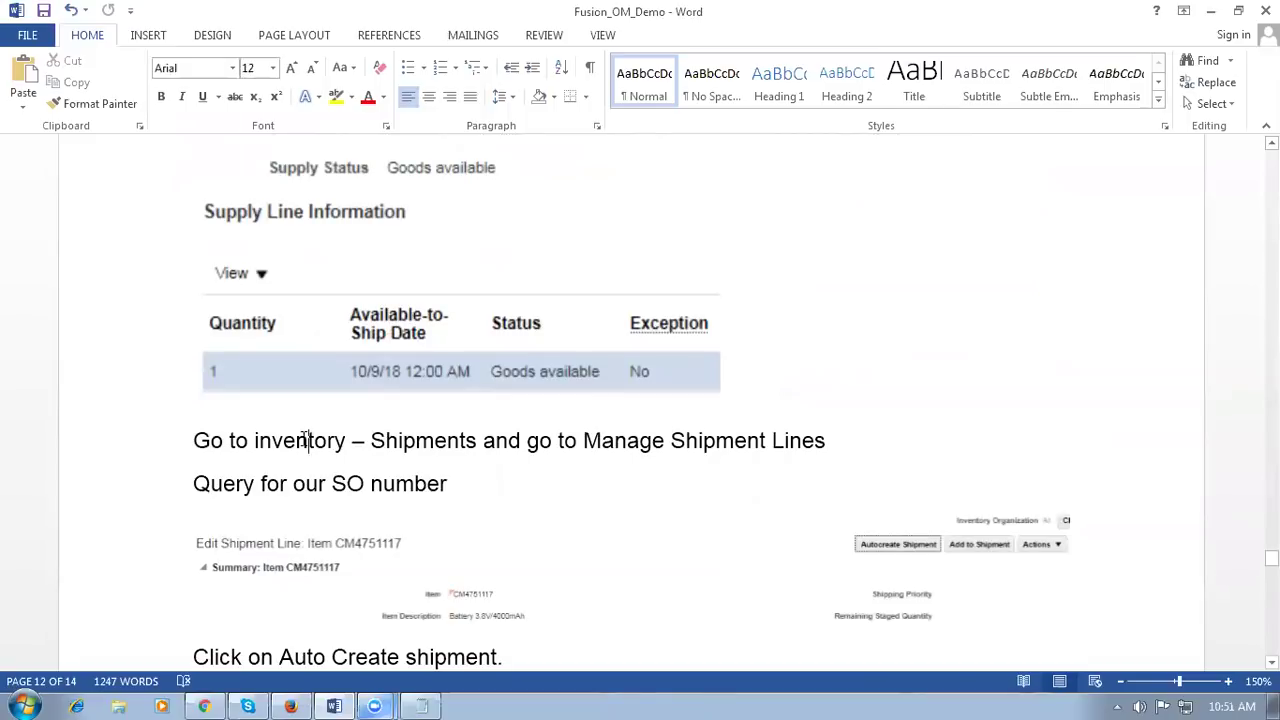
drag(305, 440, 477, 444)
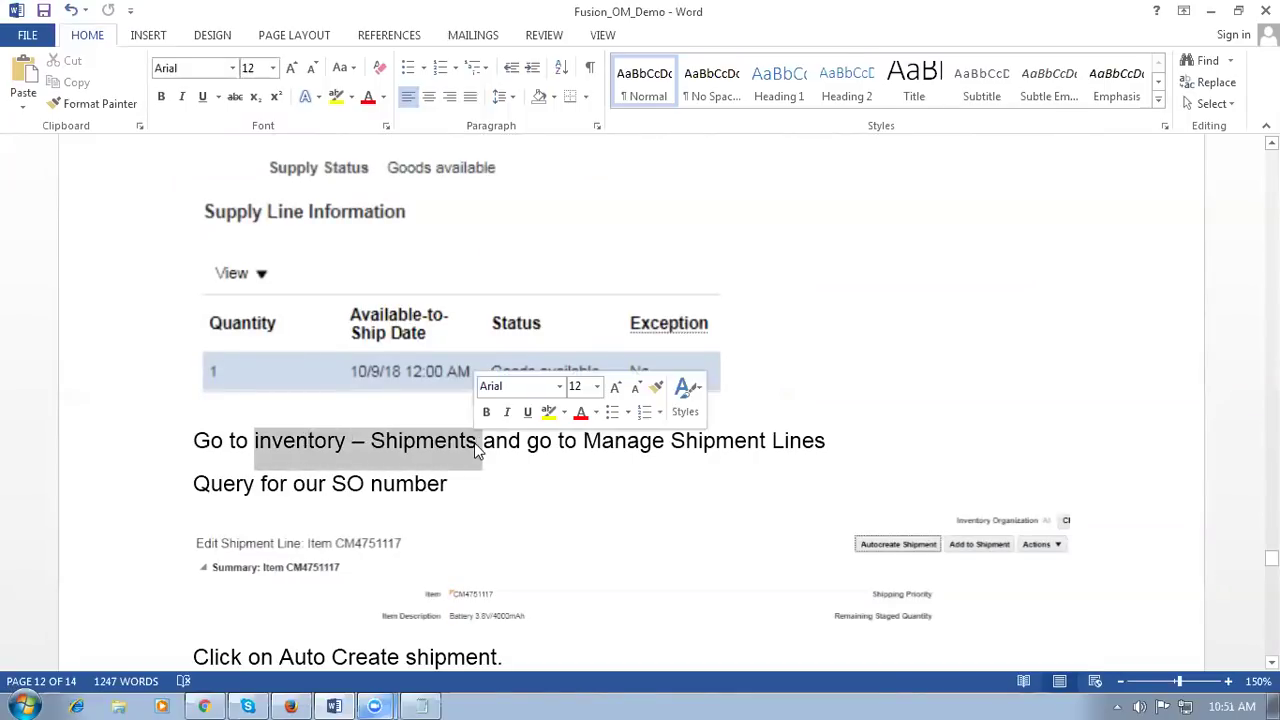
key(alt+Tab)
Step: Close Receive Expected Shipments and open Manage Shipment Lines from the Shipments tasks for org 003
click(900, 16)
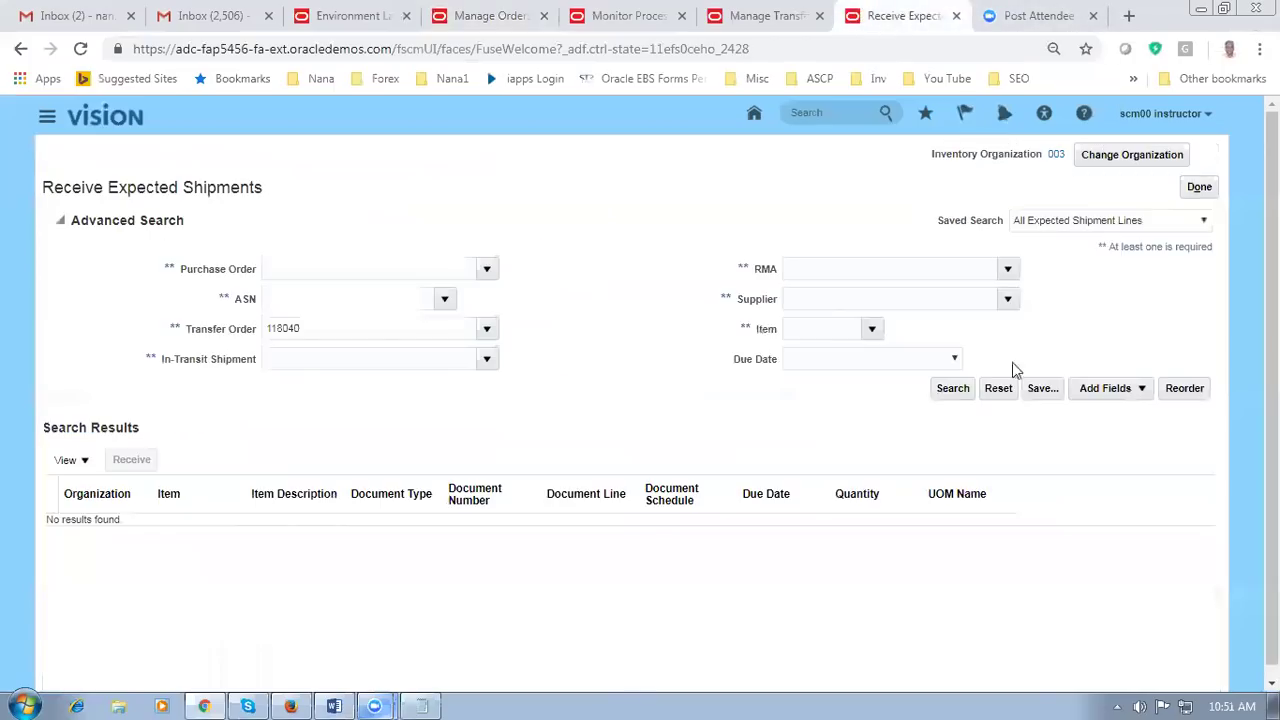
click(1194, 189)
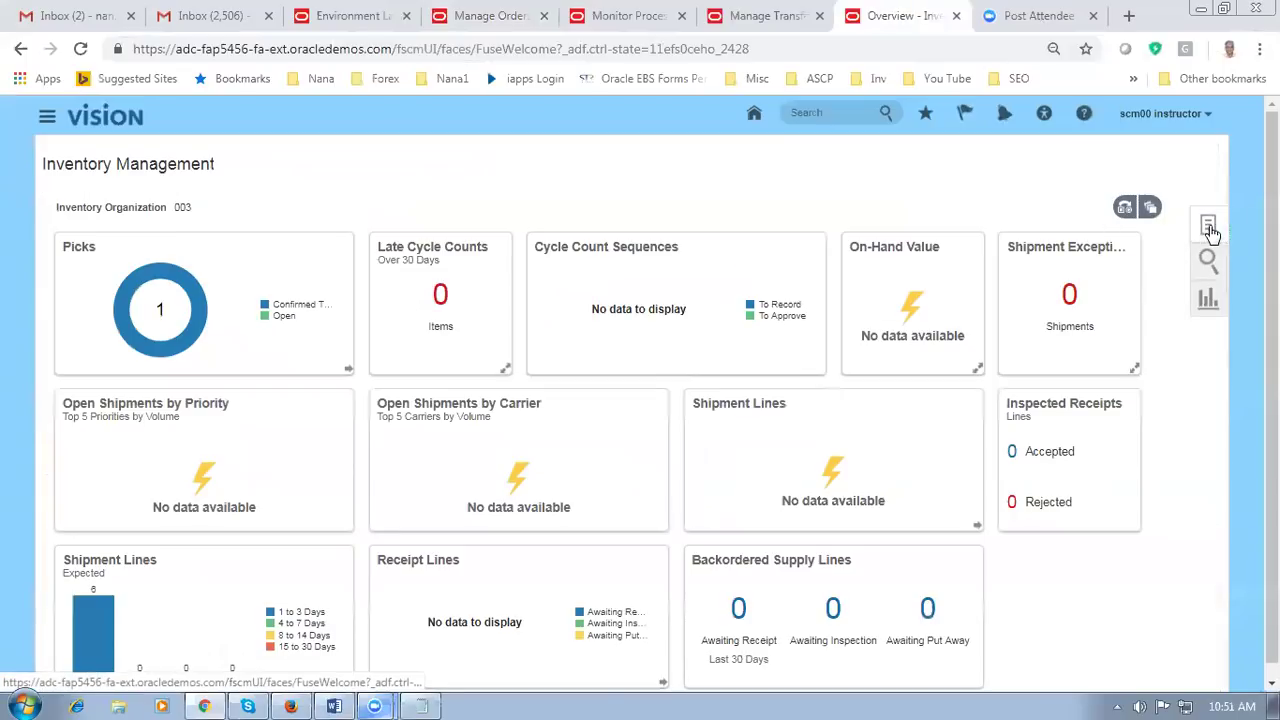
click(1209, 226)
click(1138, 155)
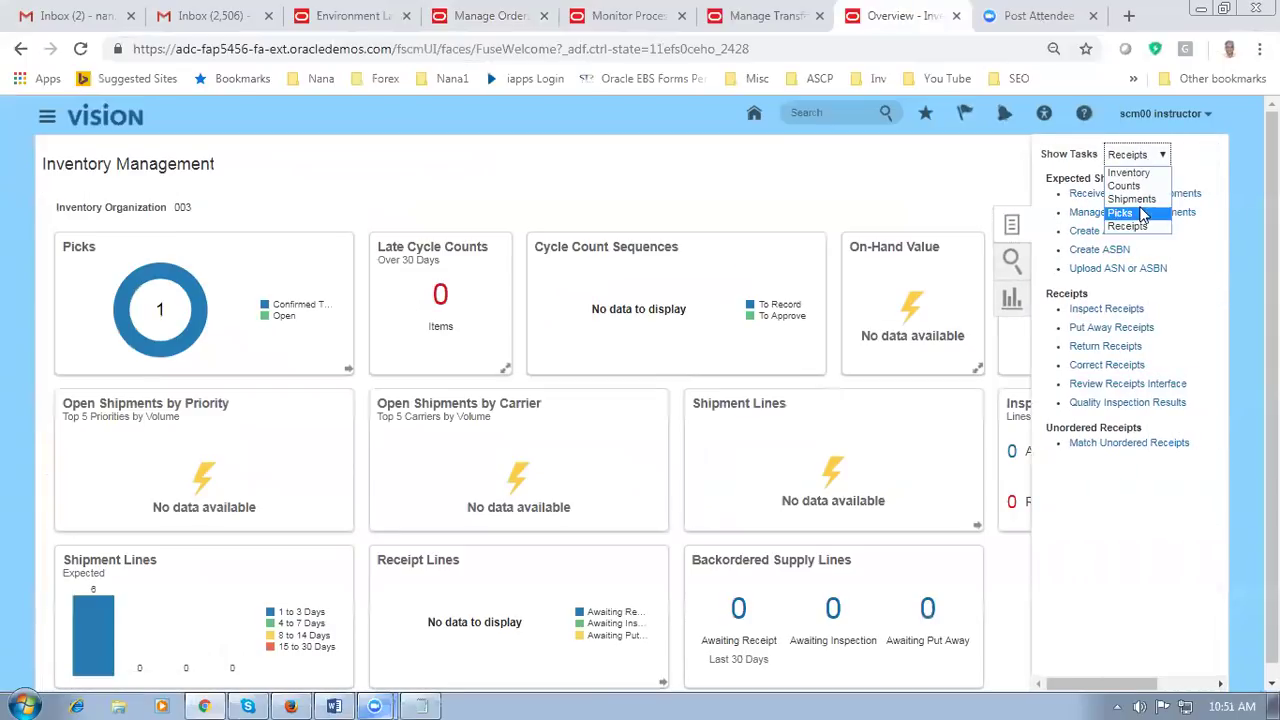
click(1140, 200)
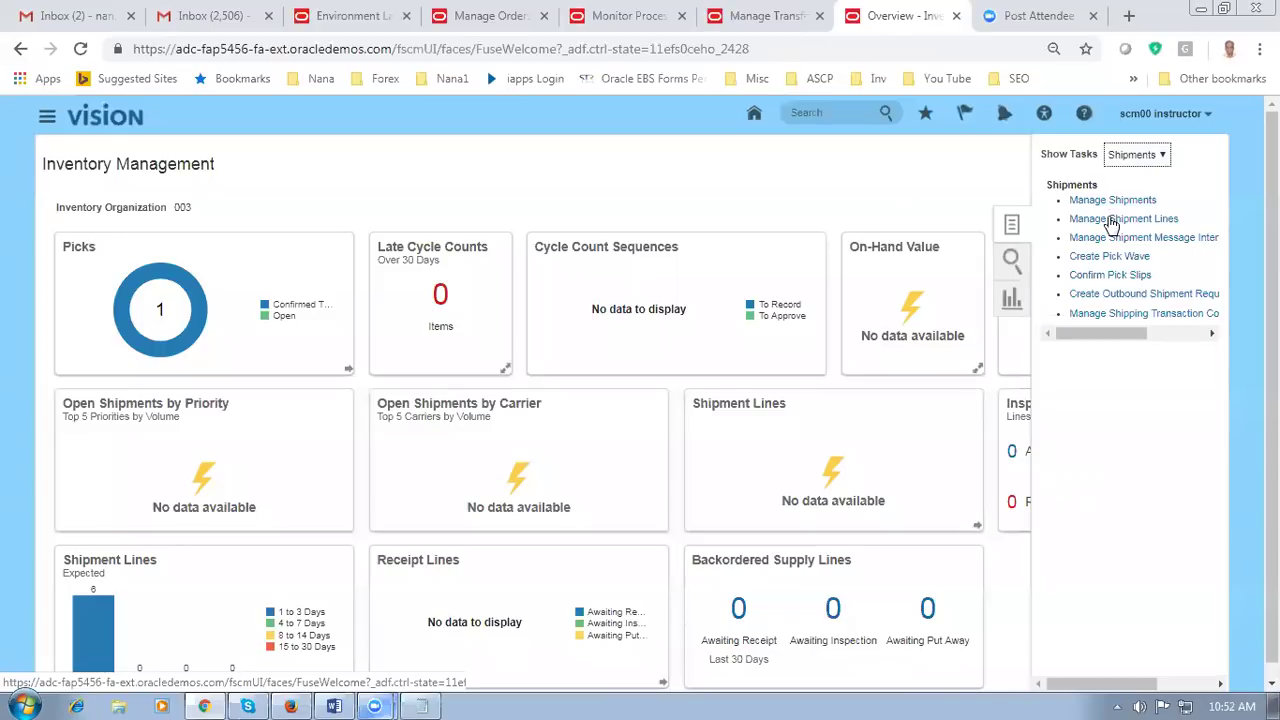
click(1112, 220)
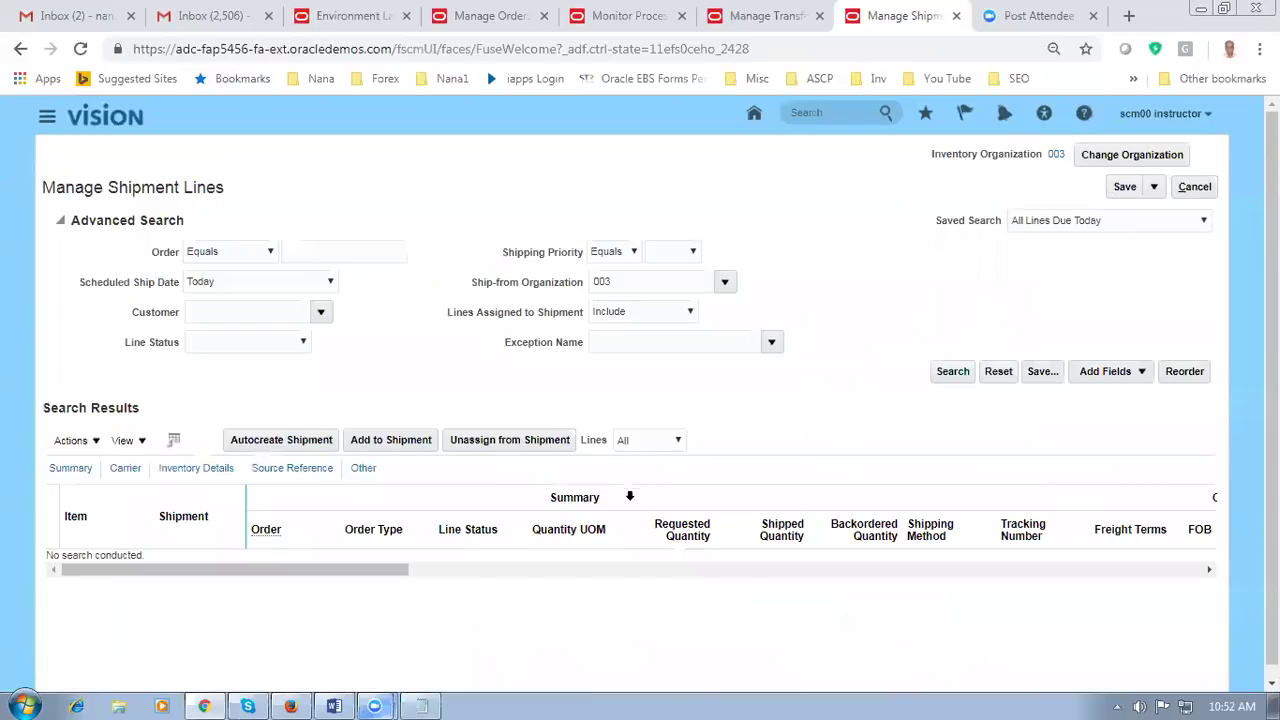
Step: Enter the sales order number from the notes in the Order field and search shipment lines
click(372, 252)
click(421, 706)
click(421, 706)
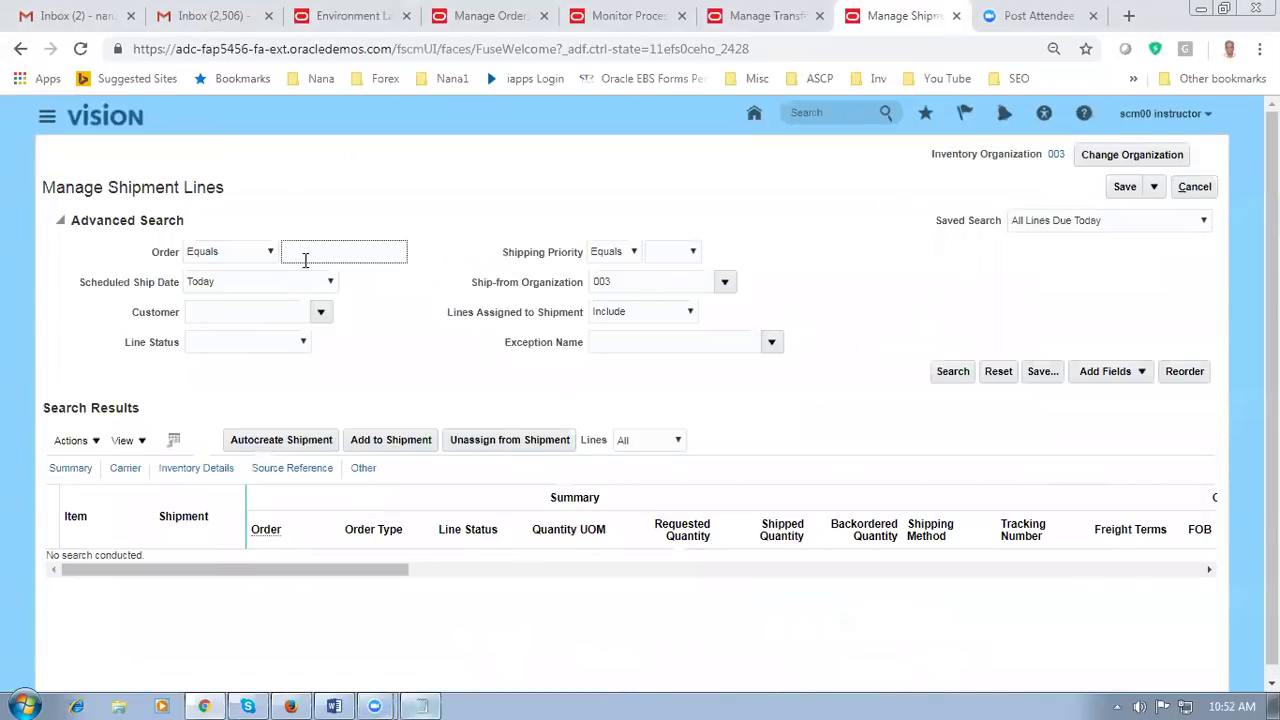
text(90360)
key(Tab)
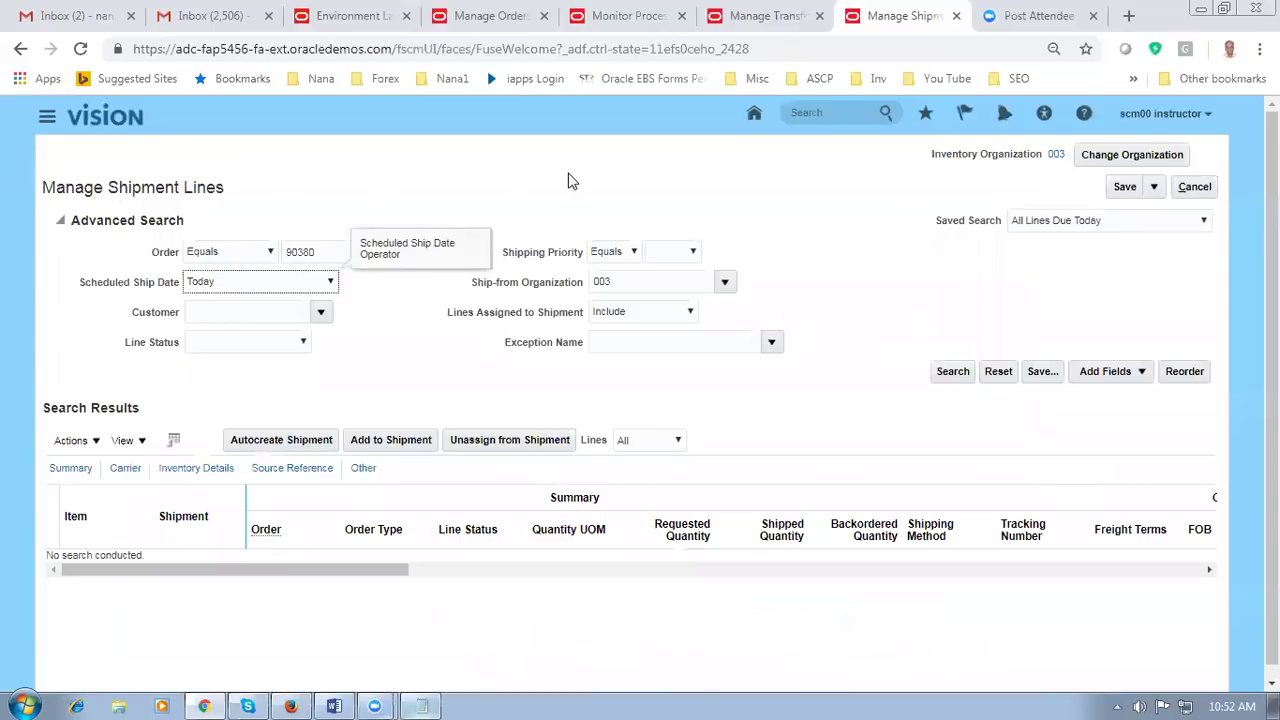
click(770, 372)
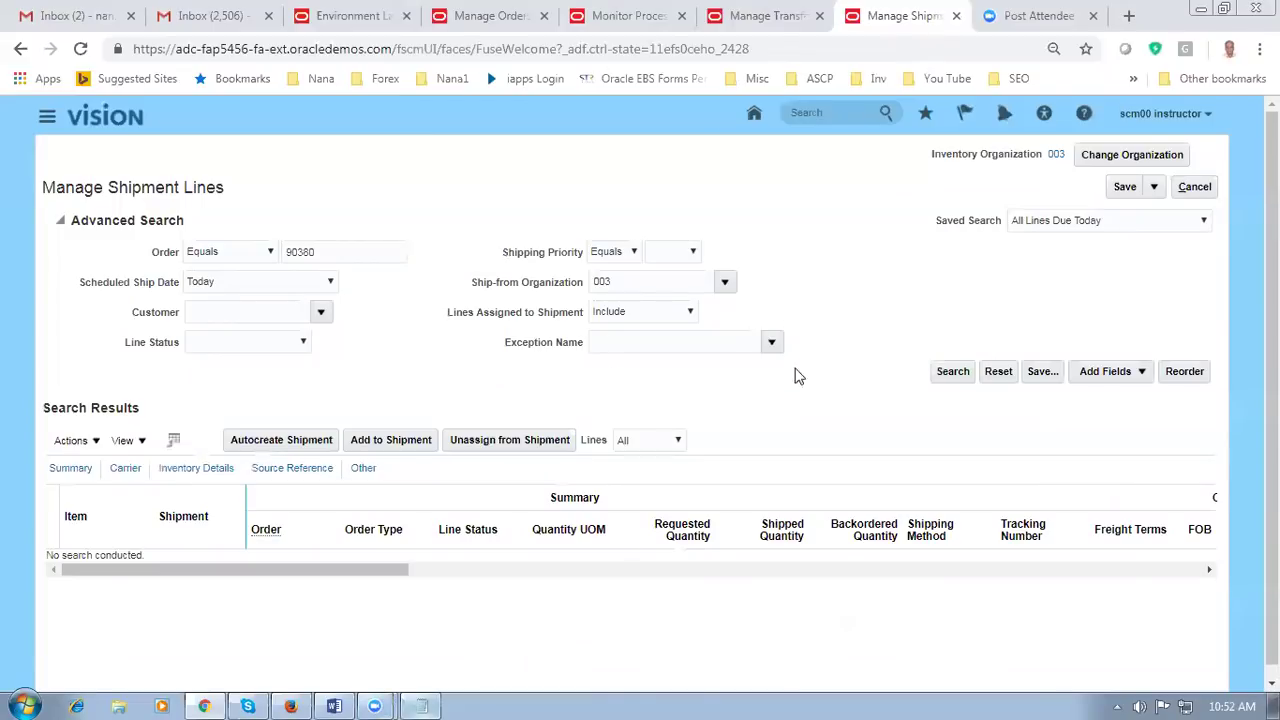
click(966, 373)
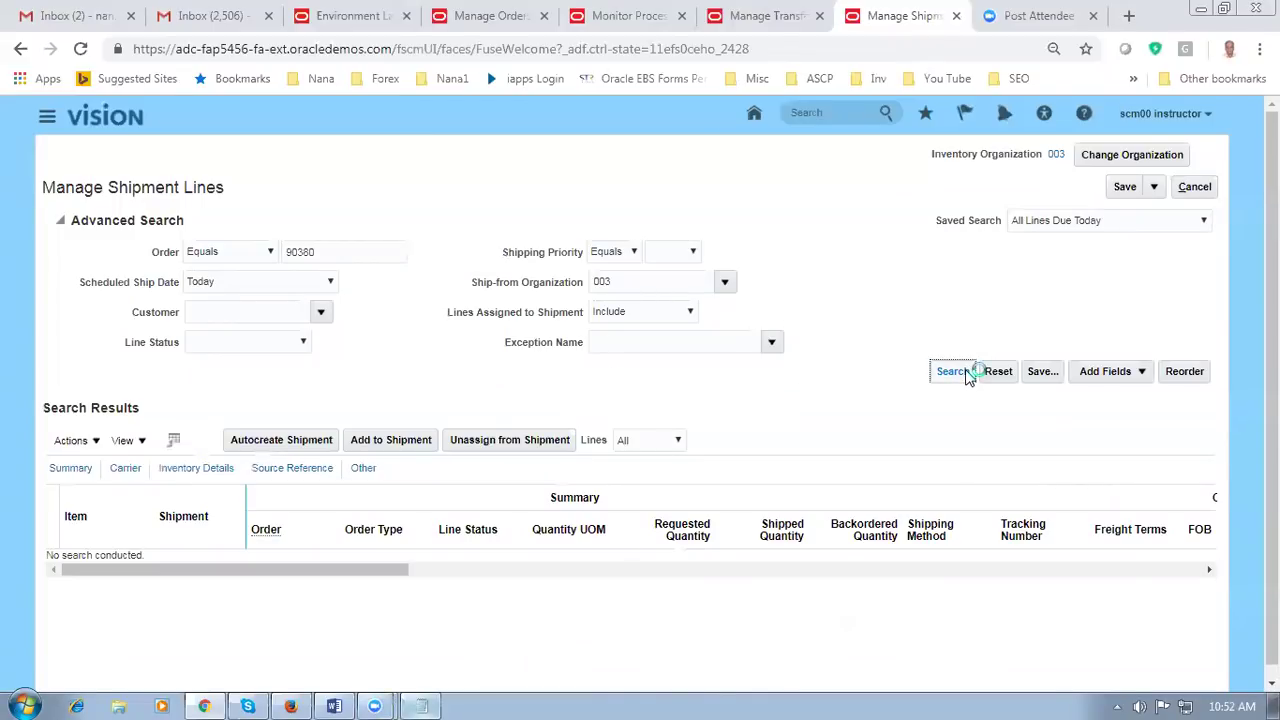
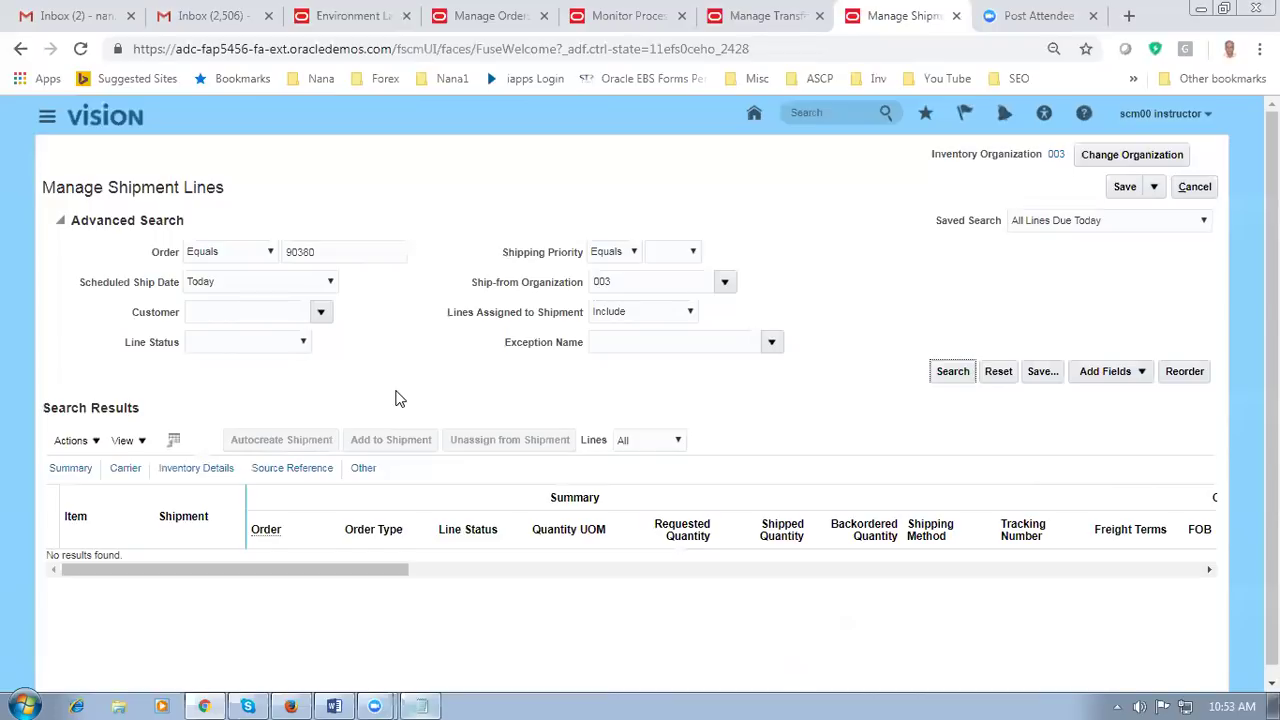
Step: Search shipment lines with Scheduled Ship Date 'Today and the next 7 days', then bring up the Word notes
click(265, 284)
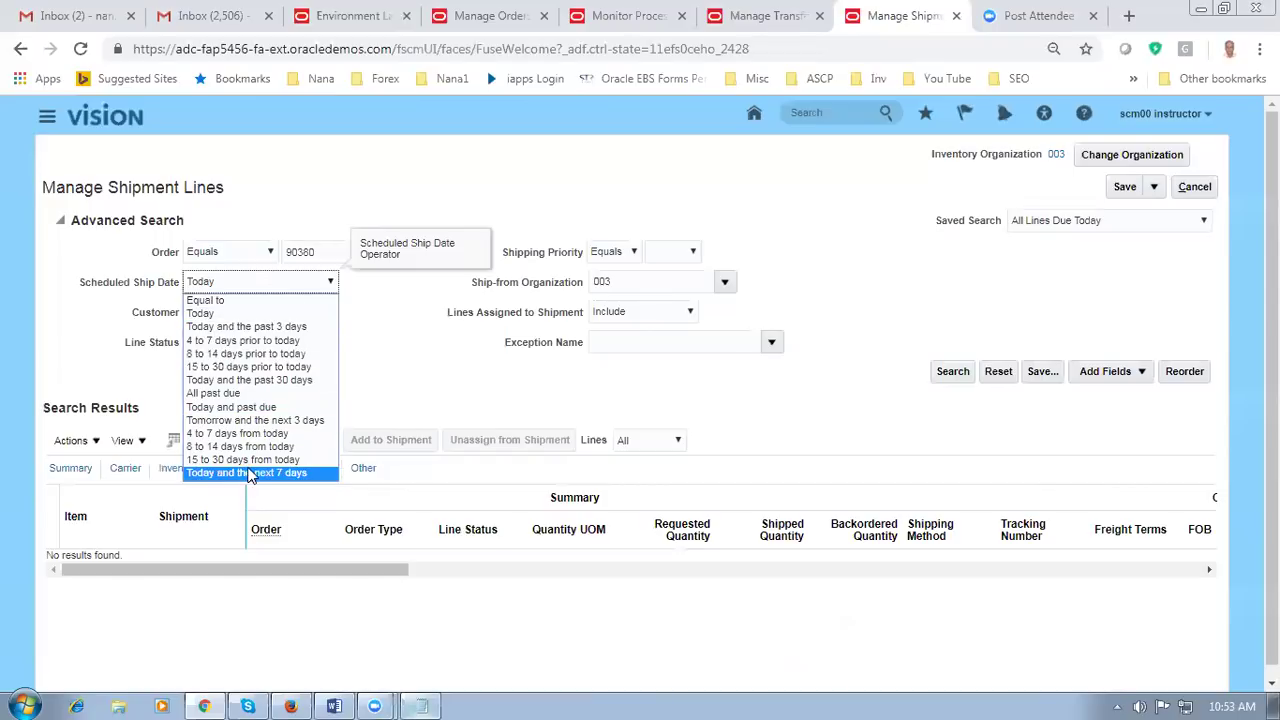
click(250, 473)
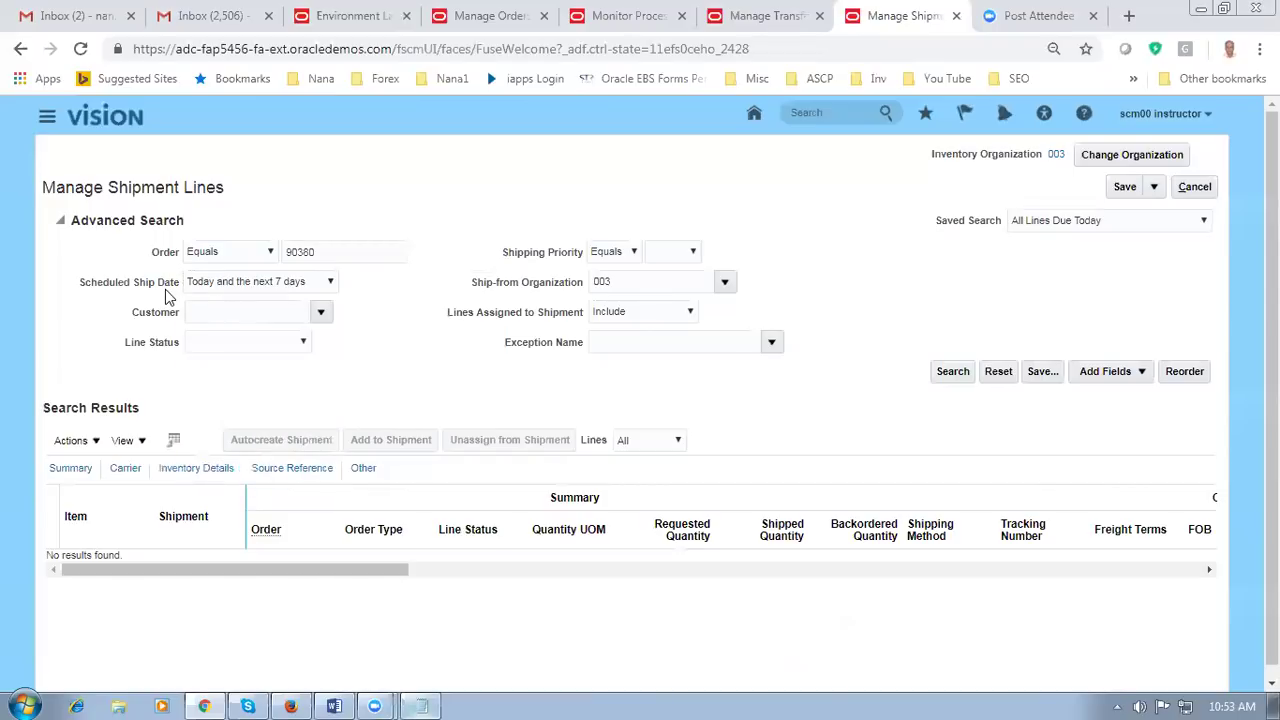
click(971, 371)
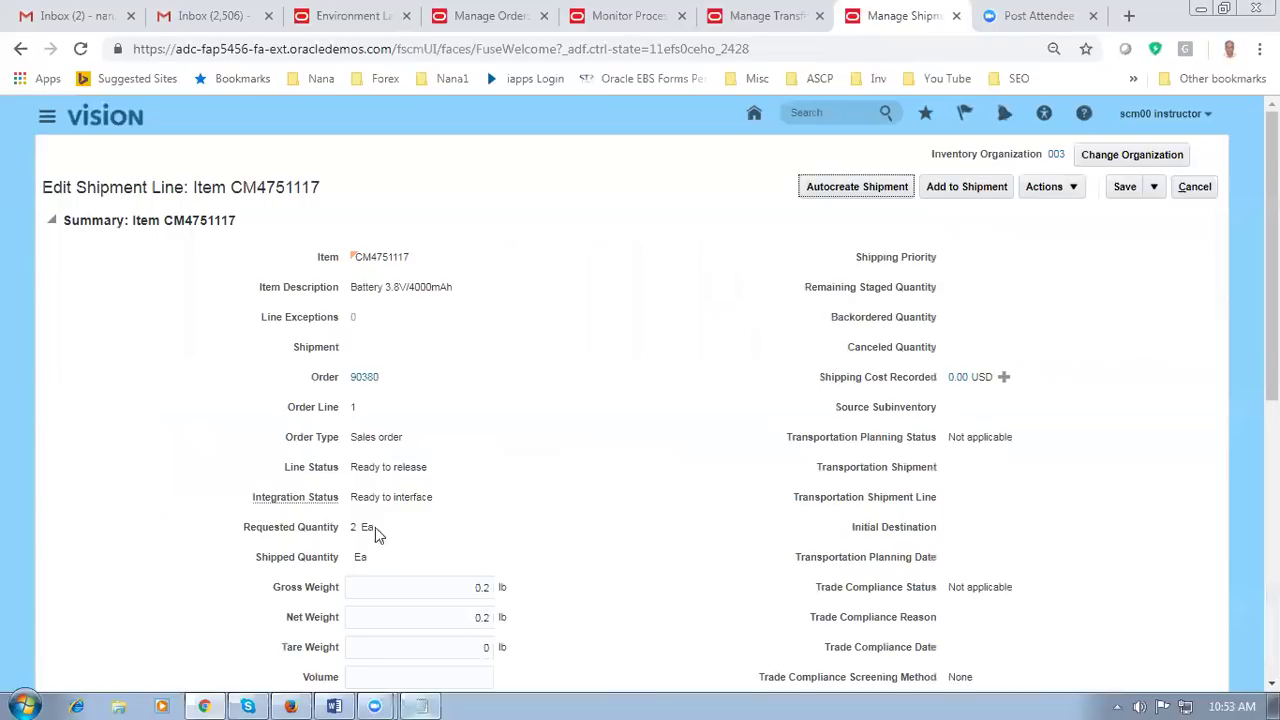
click(334, 706)
Step: Jump to the shipping-flow notes and highlight the Create a Pick, Pick Release and Ship Confirm steps
click(358, 628)
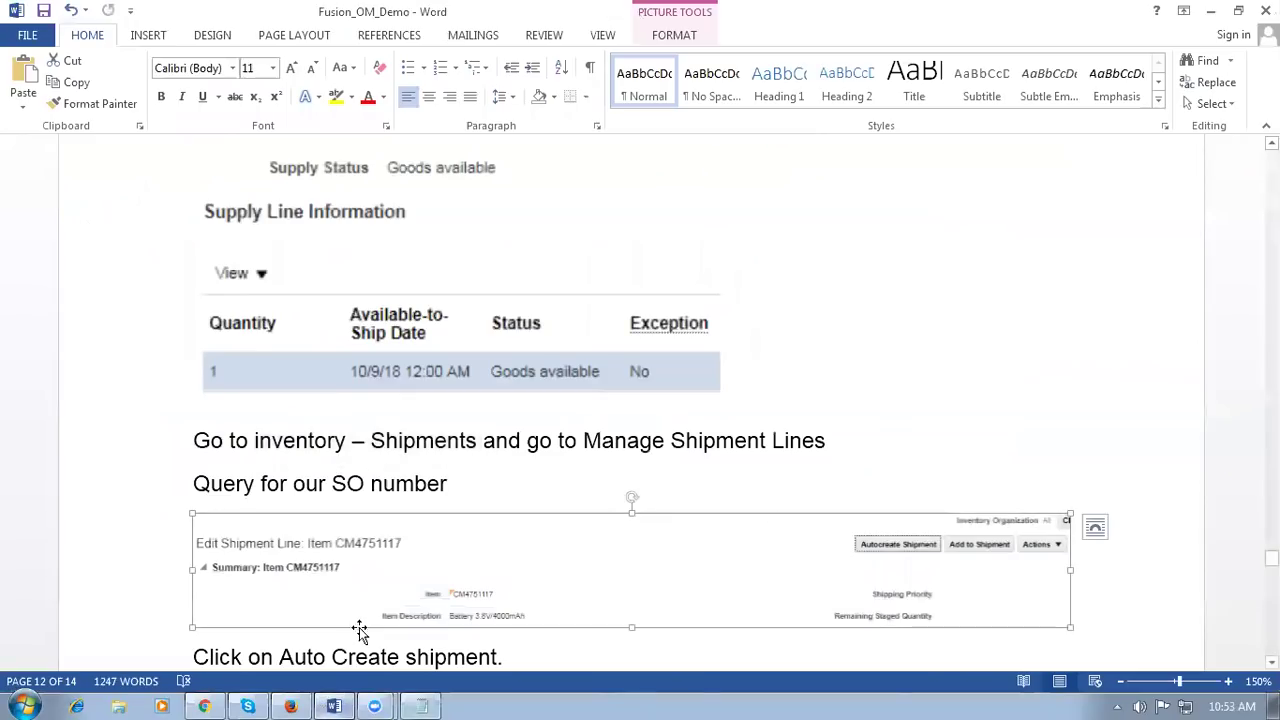
click(830, 418)
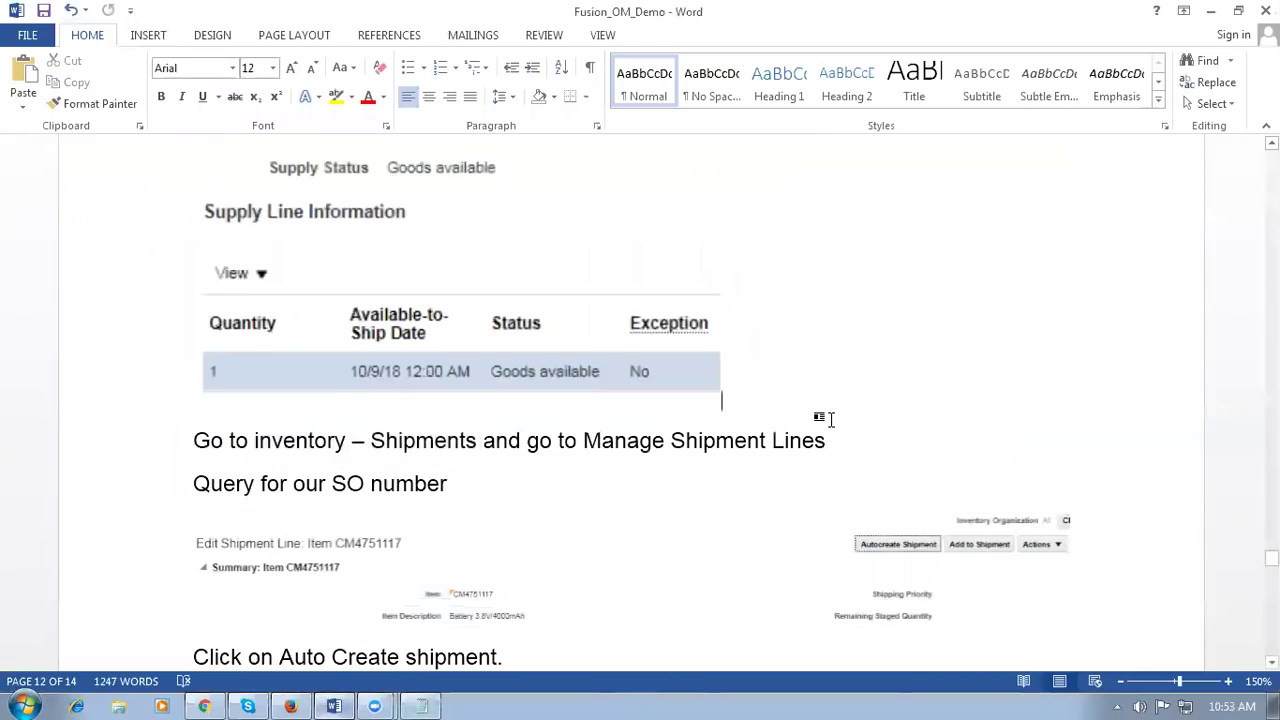
key(Page_Down)
key(Page_Down)
key(Page_Down)
key(Page_Down)
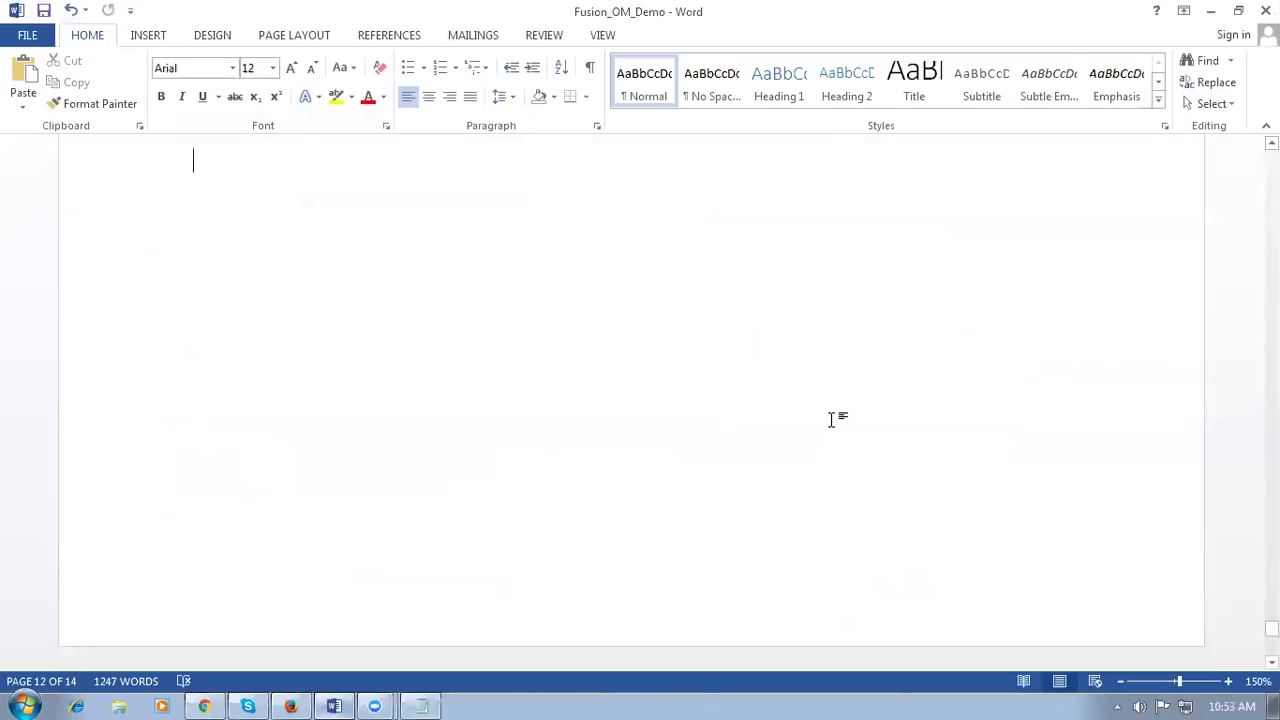
key(Page_Down)
key(Page_Down)
scroll(830, 420, up, 3)
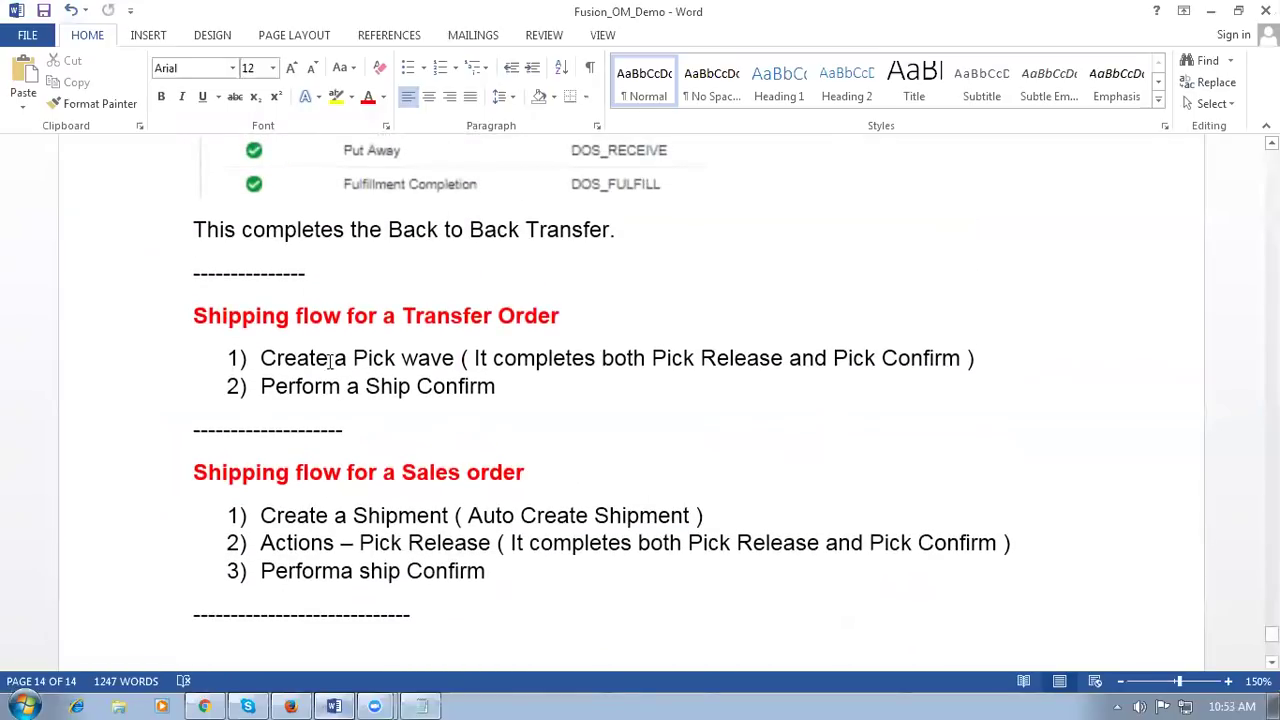
drag(329, 363, 372, 368)
drag(603, 360, 873, 377)
triple_click(428, 397)
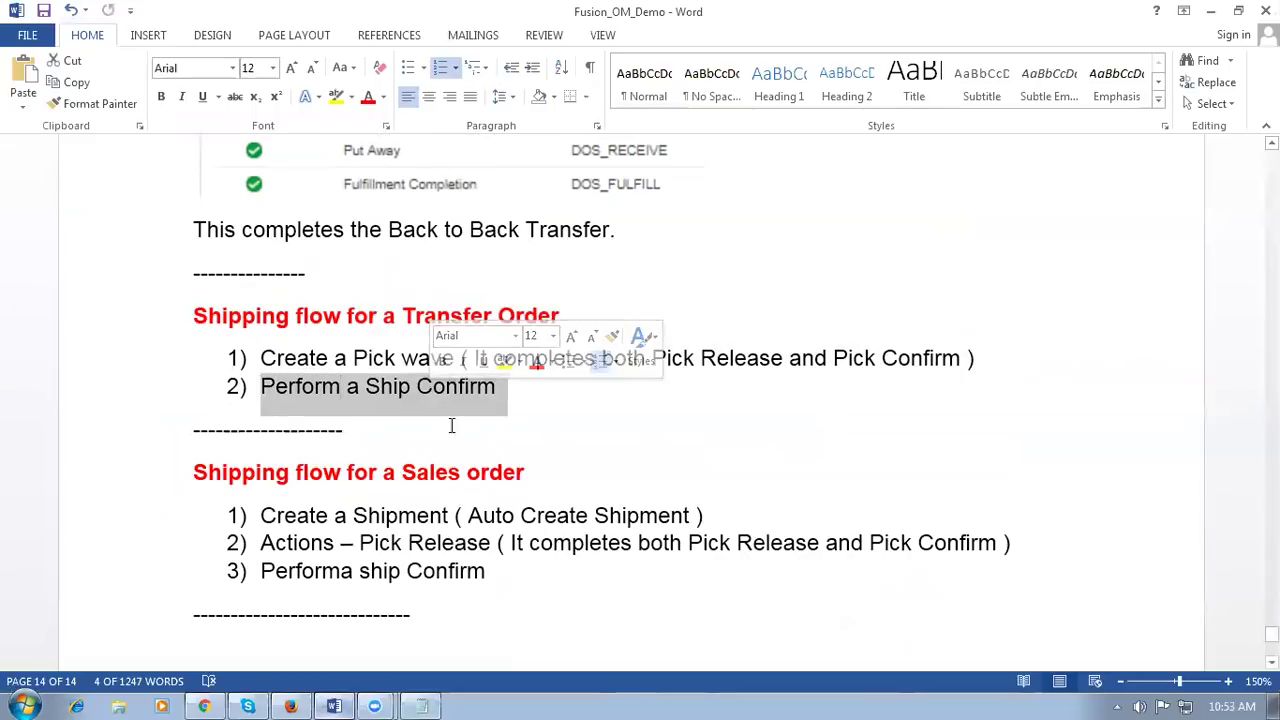
click(440, 480)
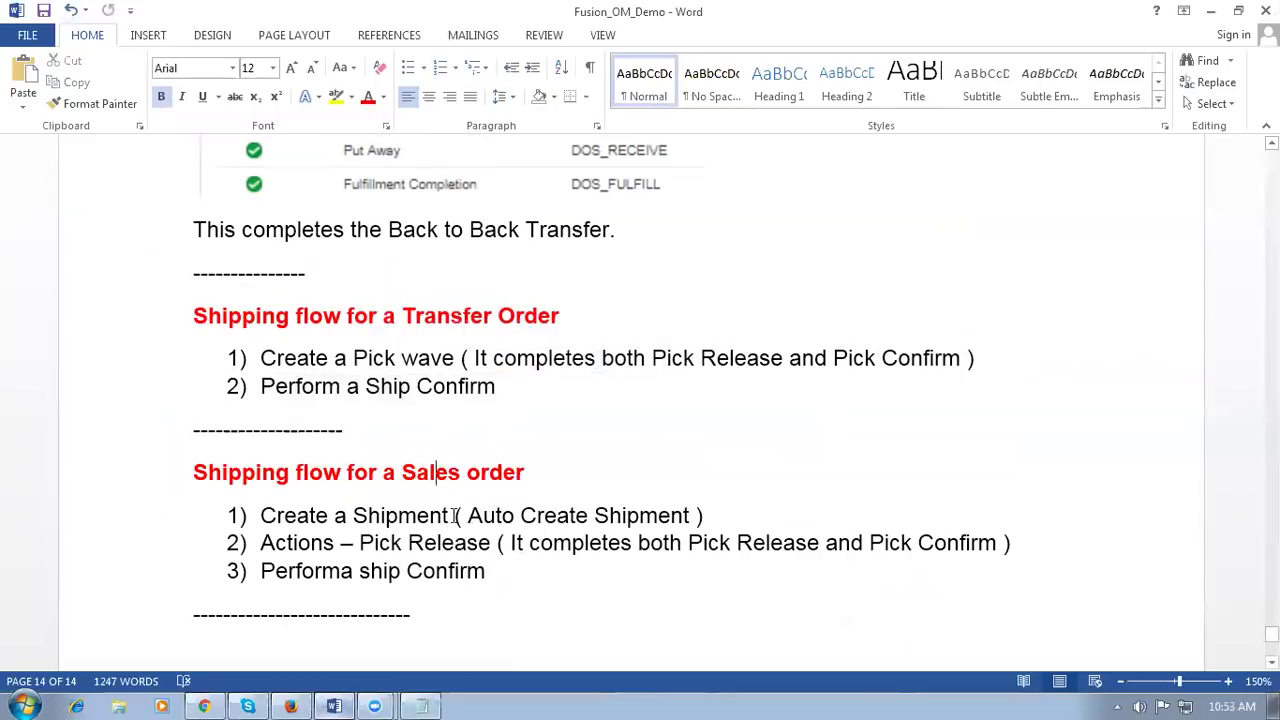
Step: Highlight the sales order steps: Create a Shipment, Actions – Pick Release, and Performa ship Confirm
drag(285, 515, 606, 520)
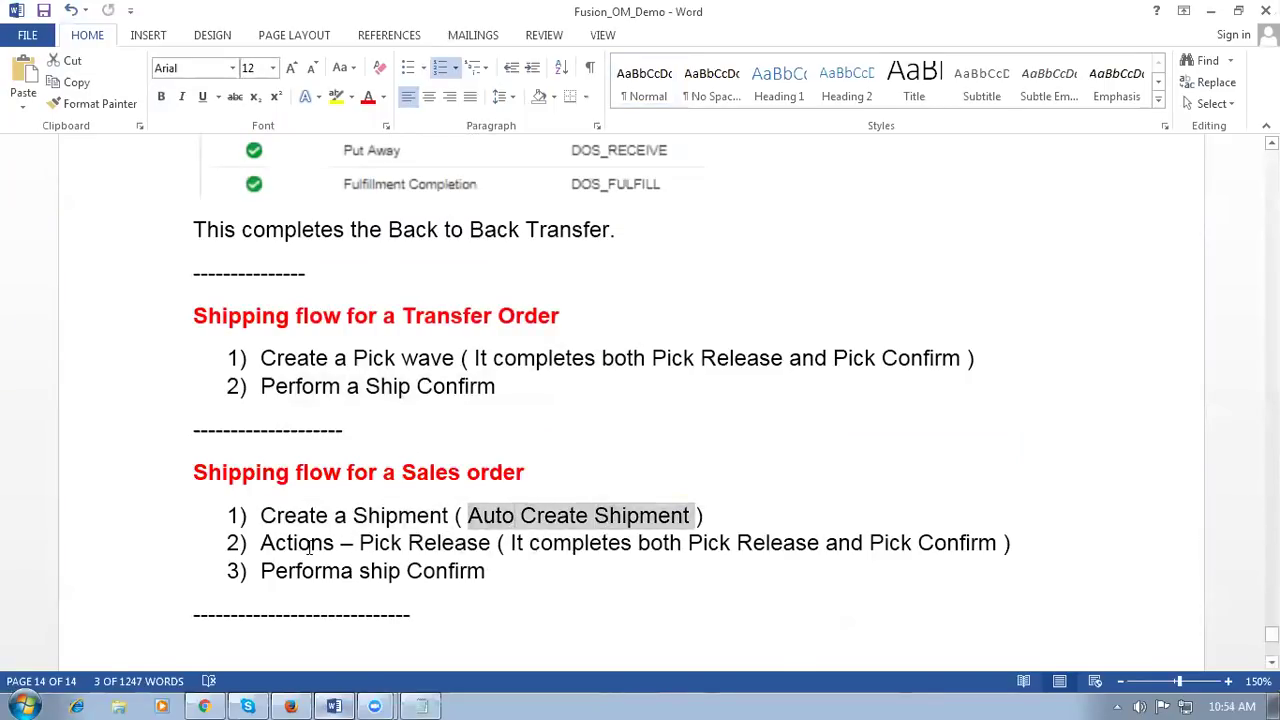
drag(310, 545, 443, 543)
drag(555, 547, 912, 545)
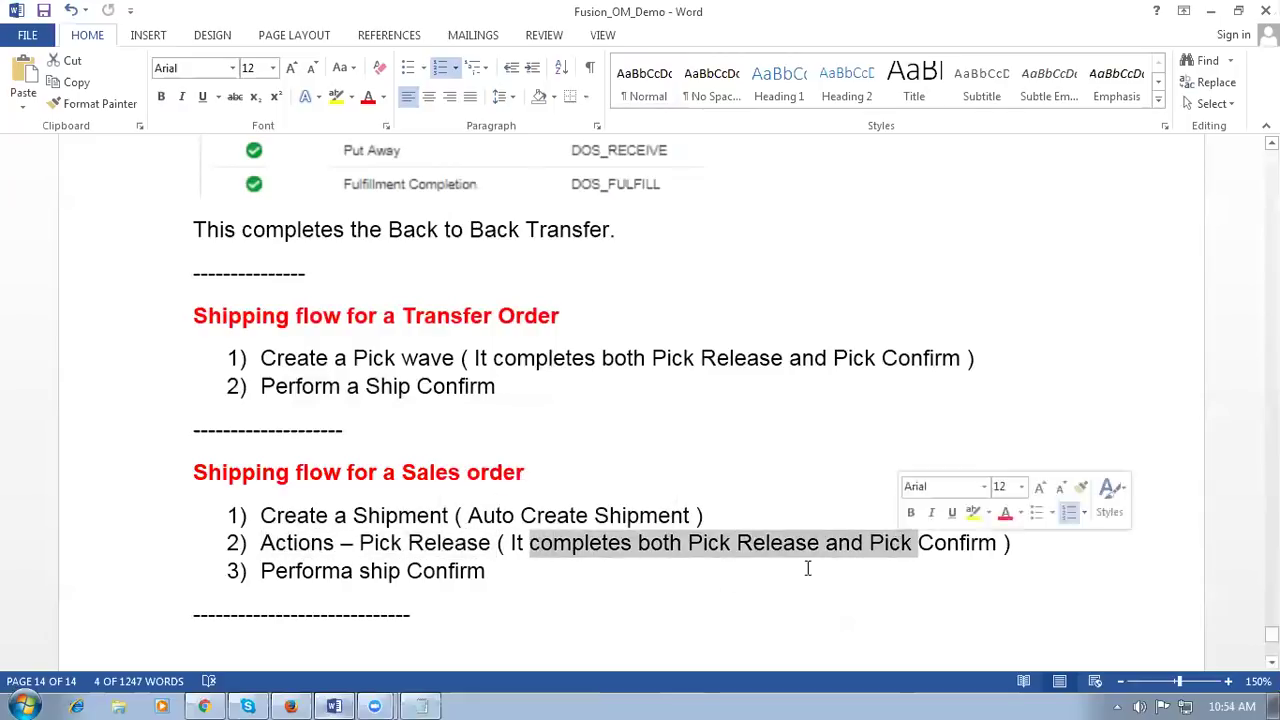
triple_click(297, 578)
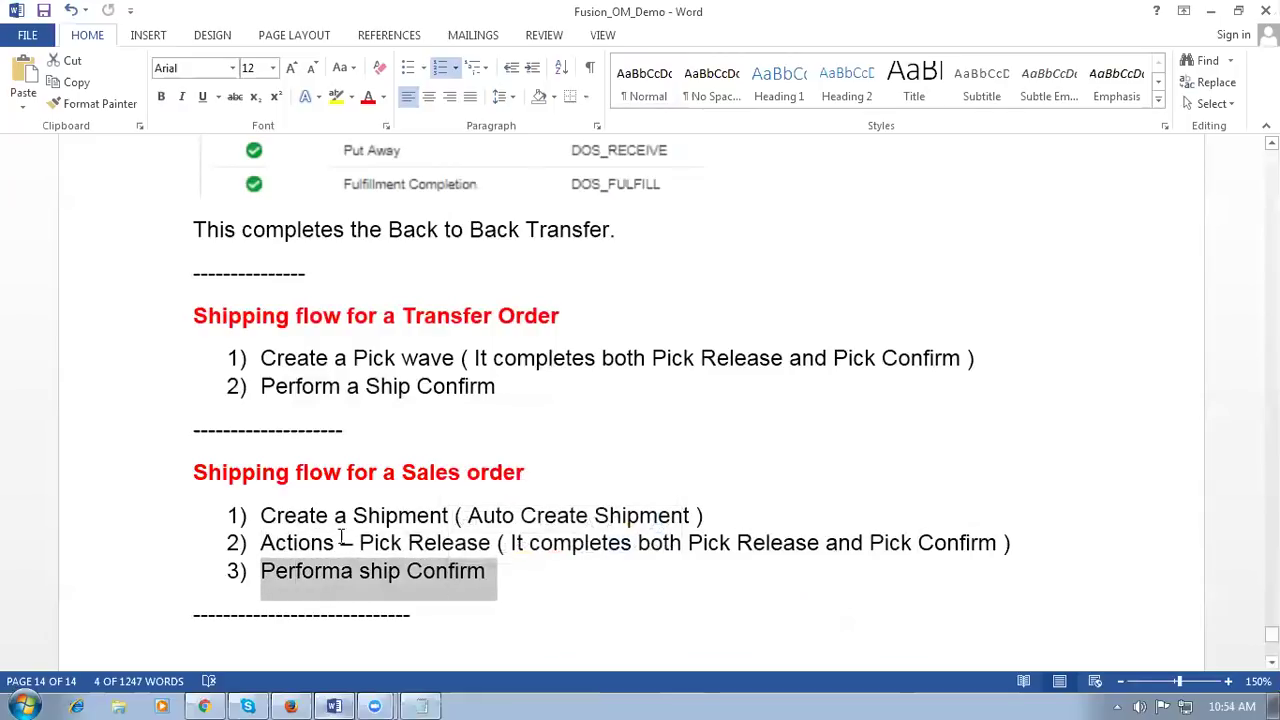
click(319, 516)
drag(286, 515, 383, 515)
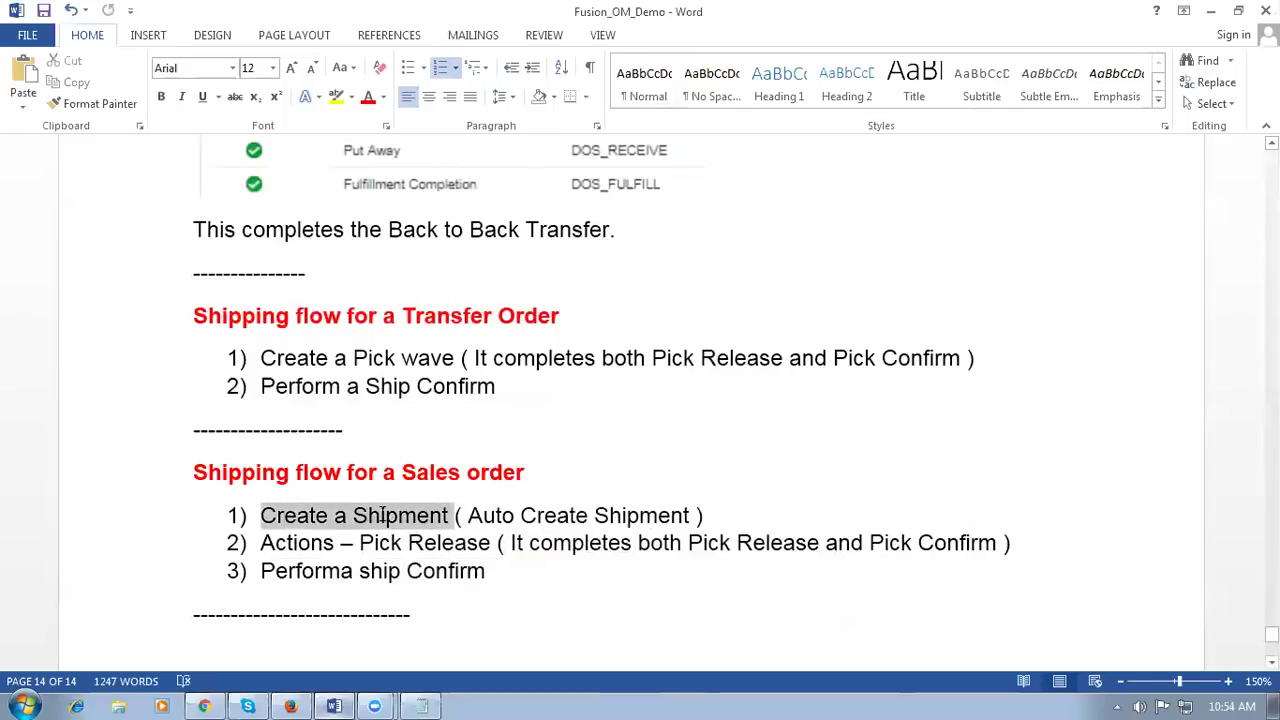
click(560, 568)
click(368, 516)
drag(378, 520, 391, 562)
click(580, 649)
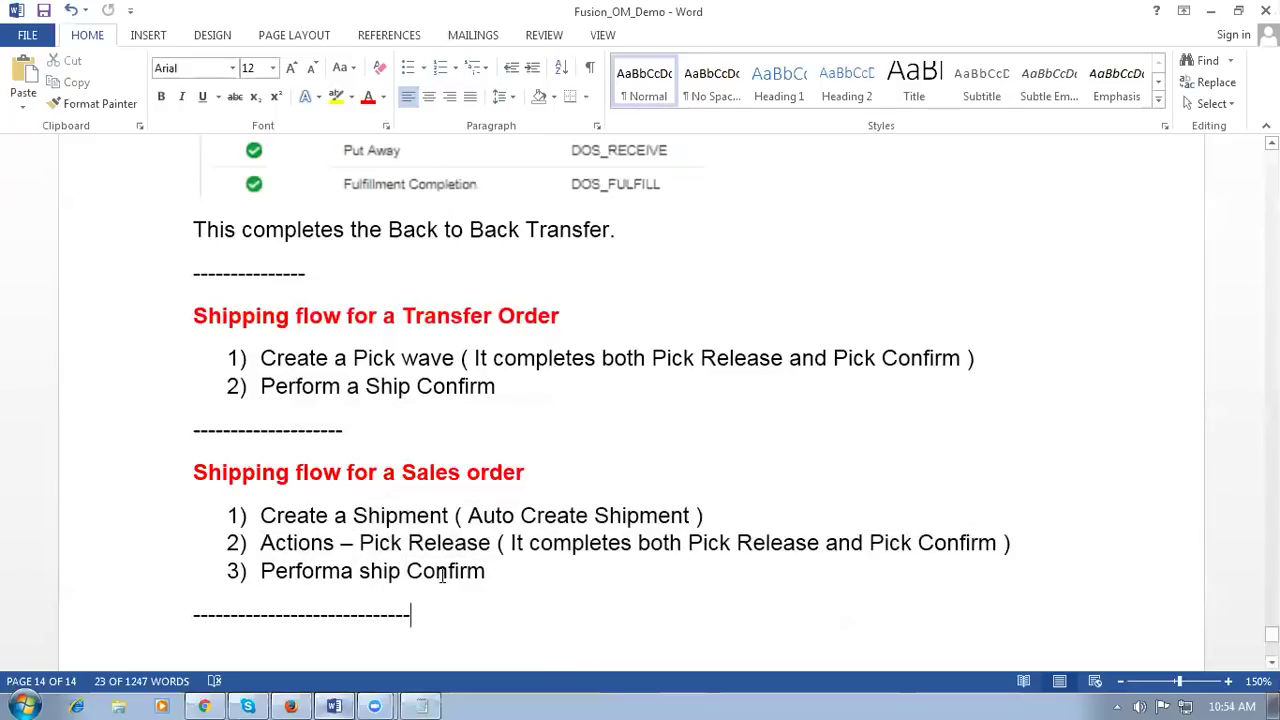
Step: Re-highlight the three sales order steps, ending on Create a Shipment, and return to Oracle
drag(529, 543, 935, 552)
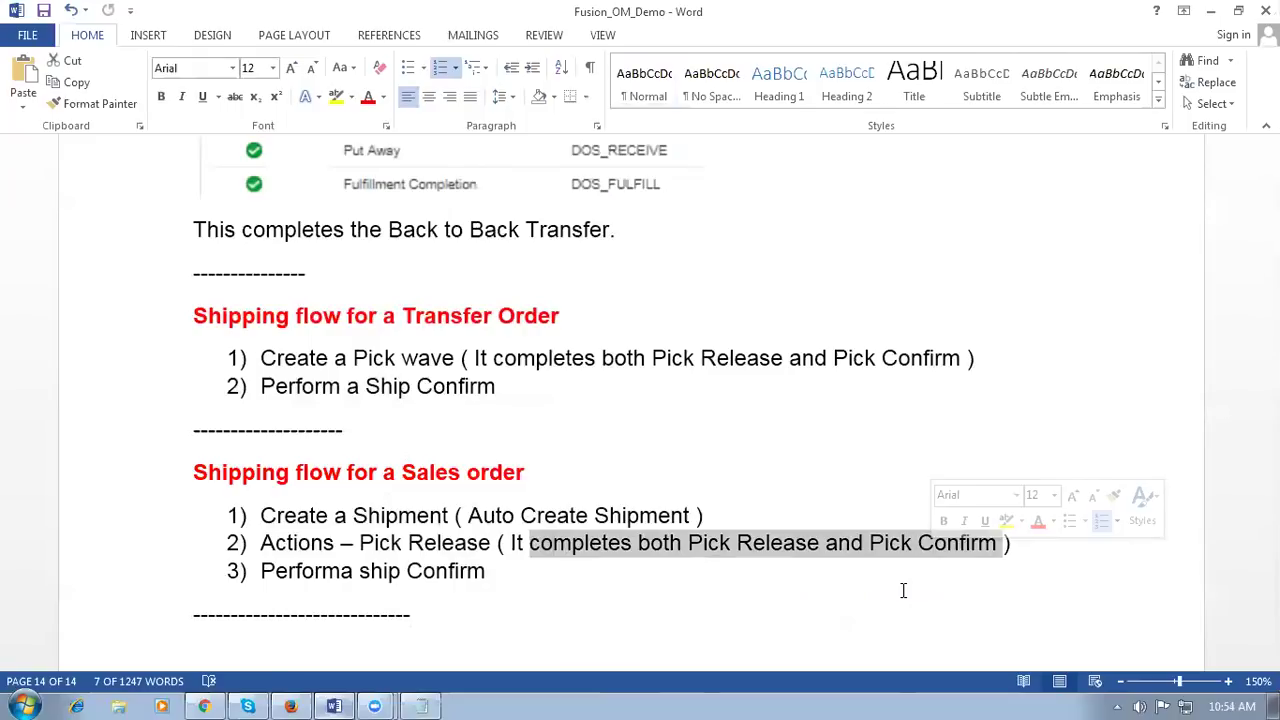
click(903, 591)
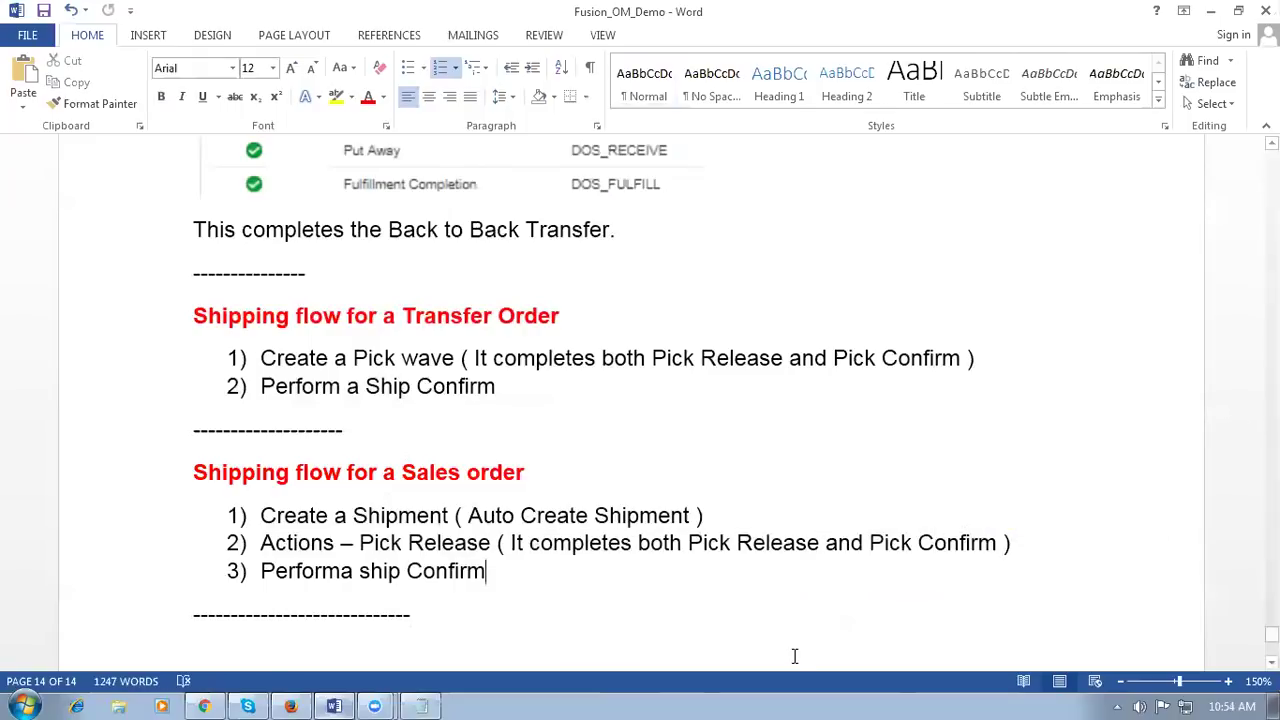
drag(416, 543, 846, 563)
click(546, 515)
click(436, 570)
click(330, 516)
drag(330, 516, 416, 570)
click(605, 608)
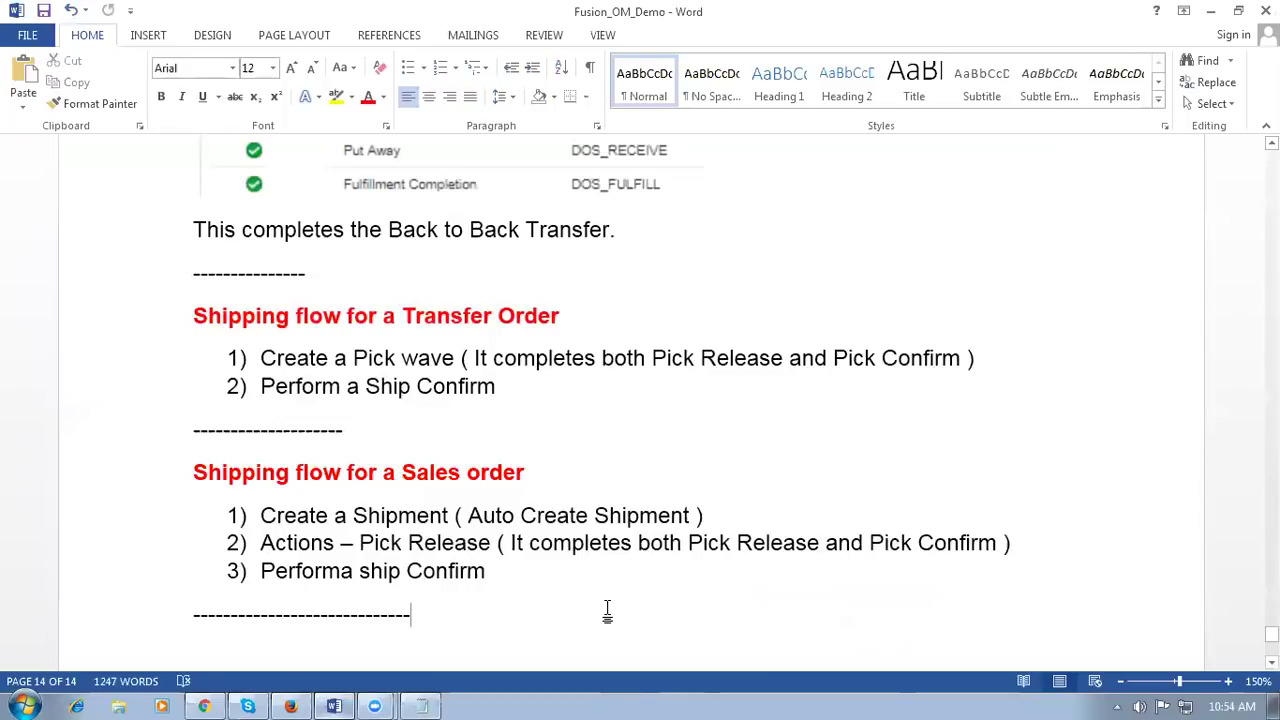
drag(300, 515, 405, 517)
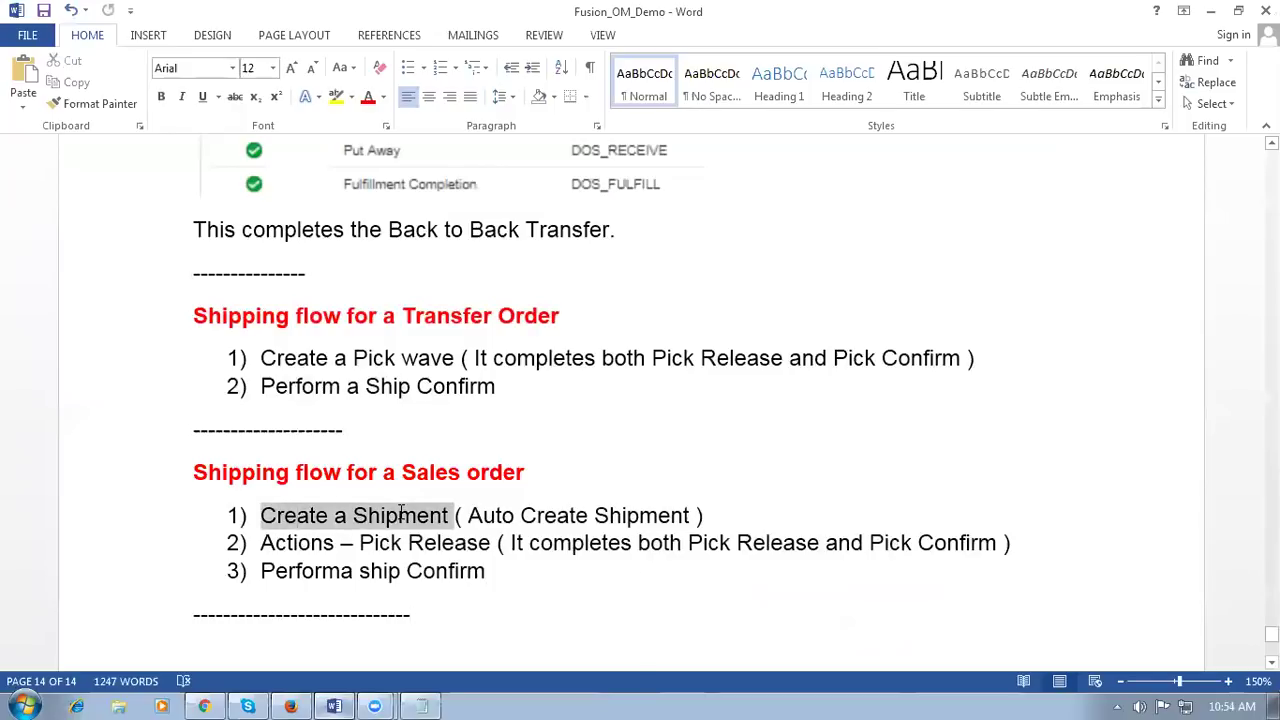
key(alt+Tab)
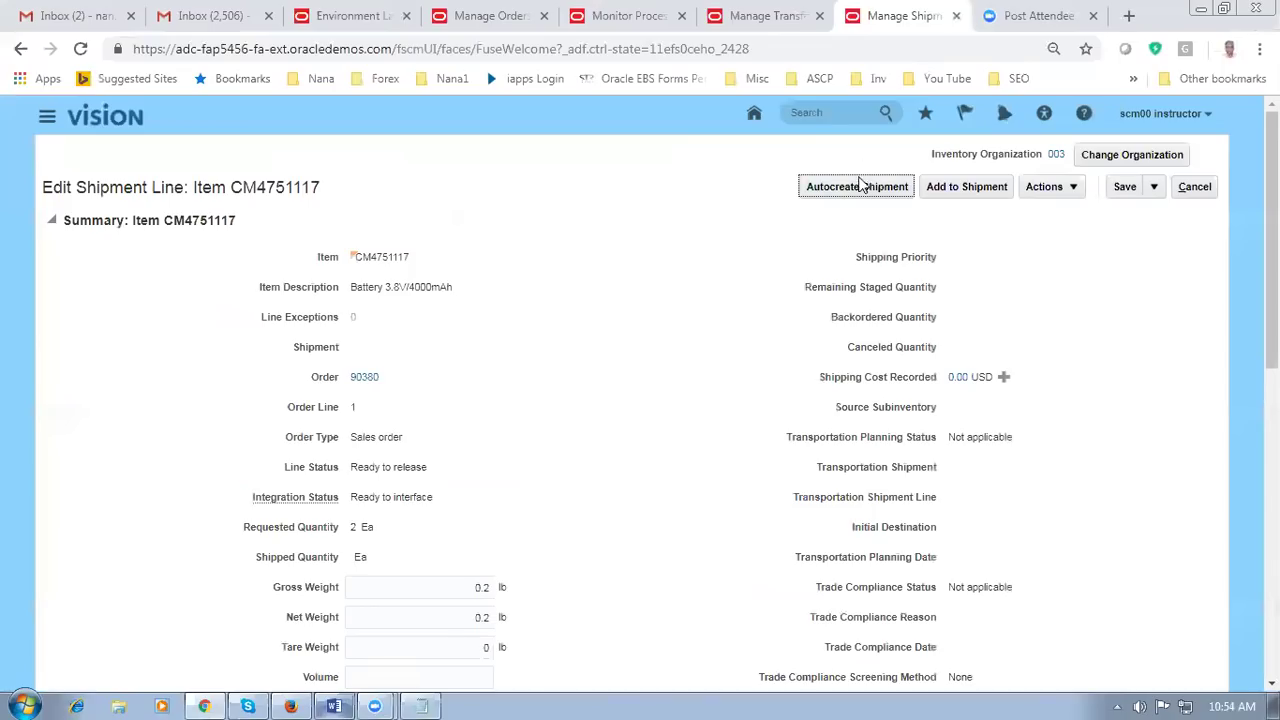
Step: Autocreate a shipment for the CM4751117 line and note its number 25198 in Notepad
click(857, 190)
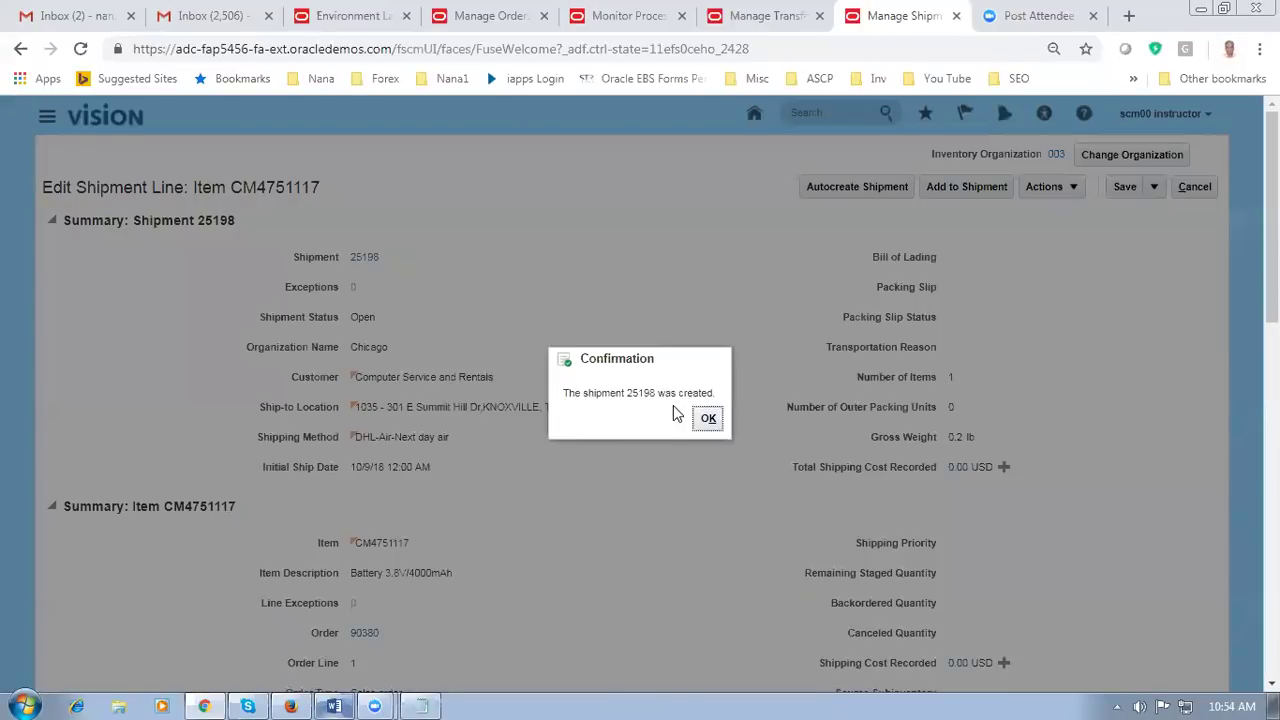
click(425, 700)
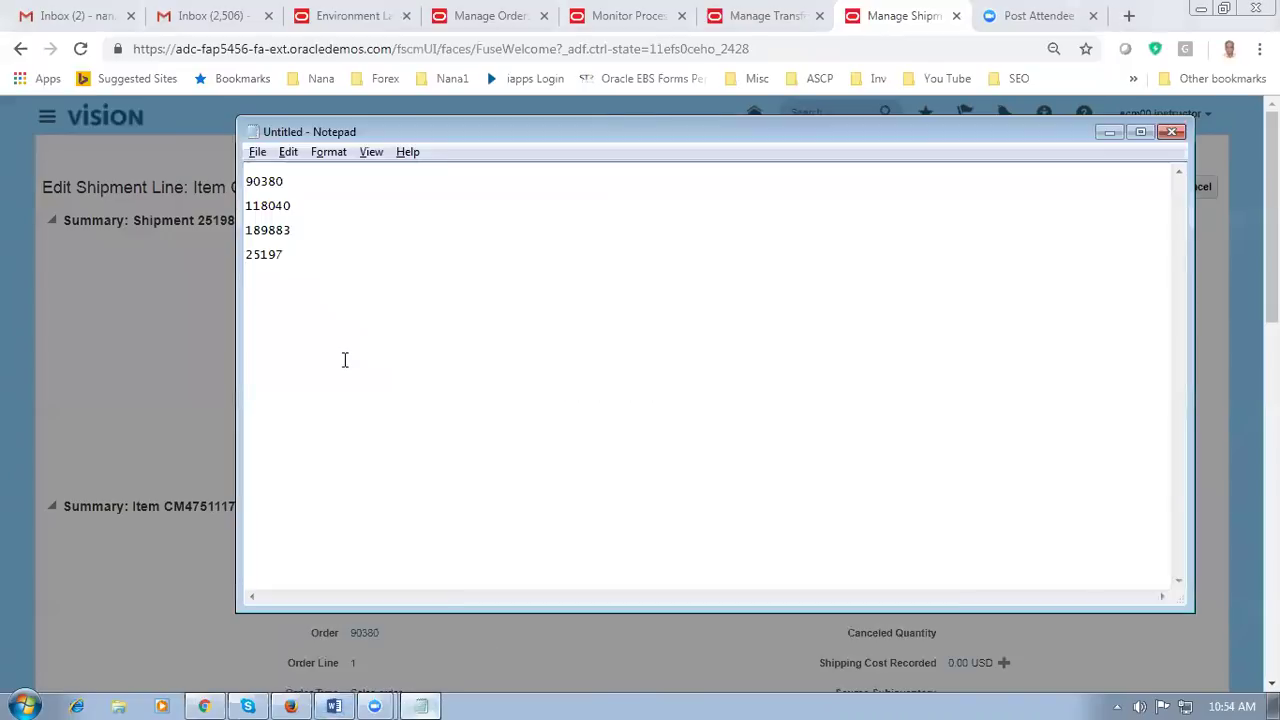
text(25198)
drag(282, 254, 246, 281)
click(259, 310)
key(alt+Tab)
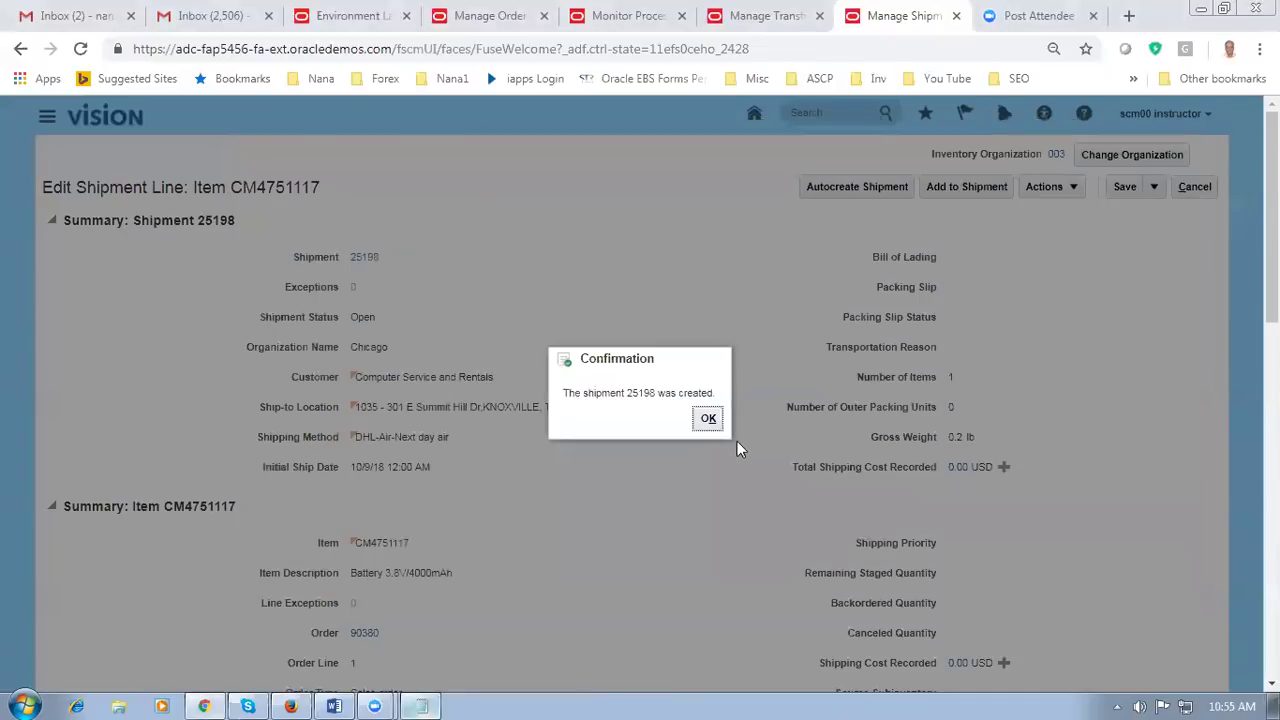
Step: Open shipment 25198 from the confirmation, review its Actions list, then switch to the Word notes
click(705, 421)
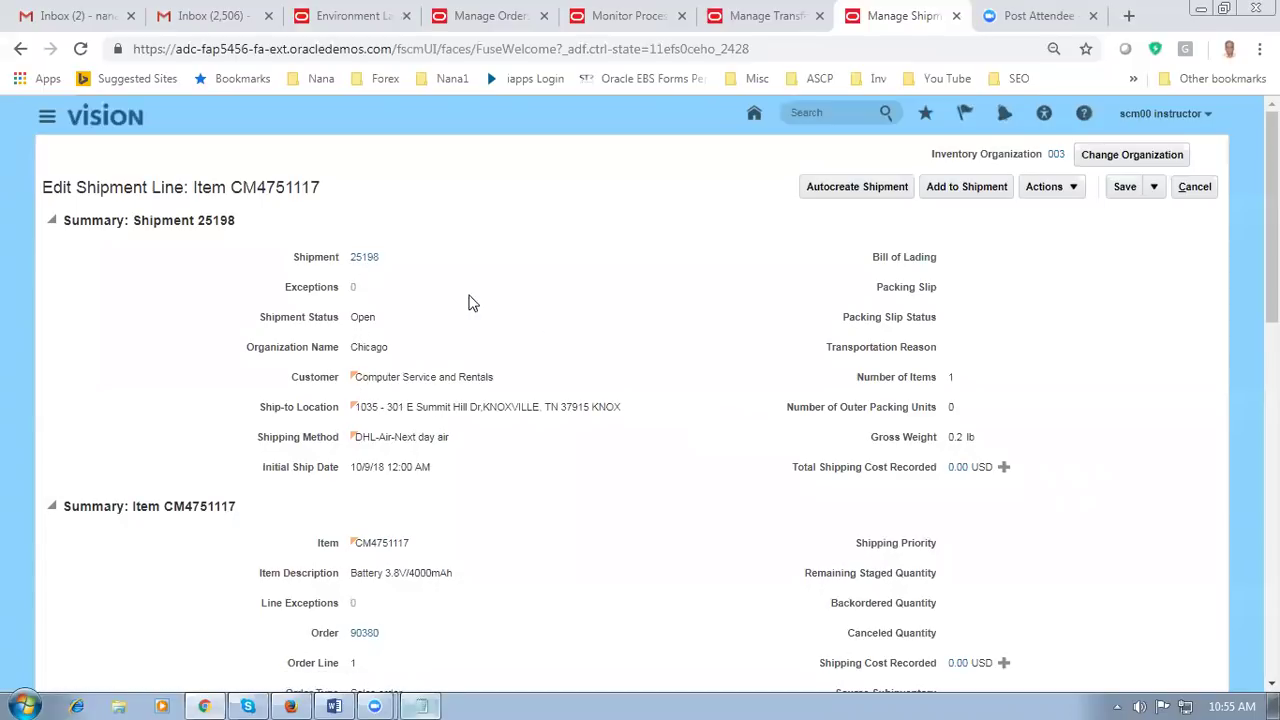
click(363, 259)
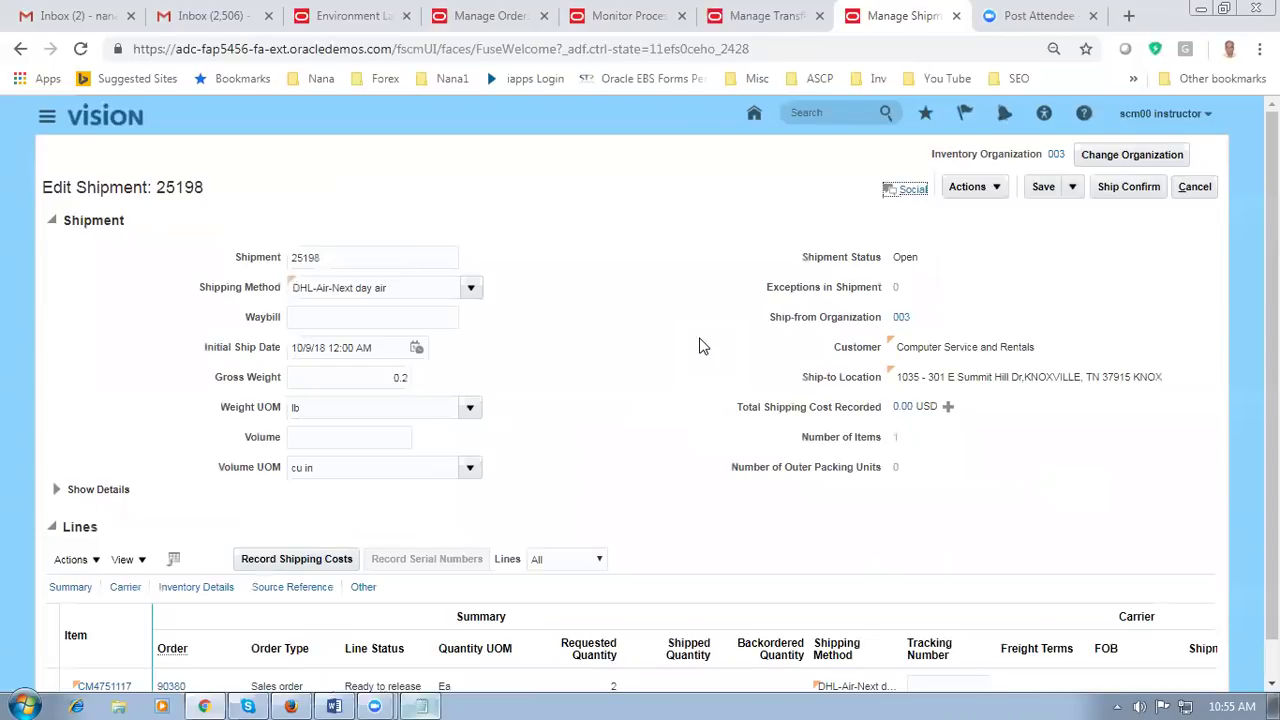
click(970, 188)
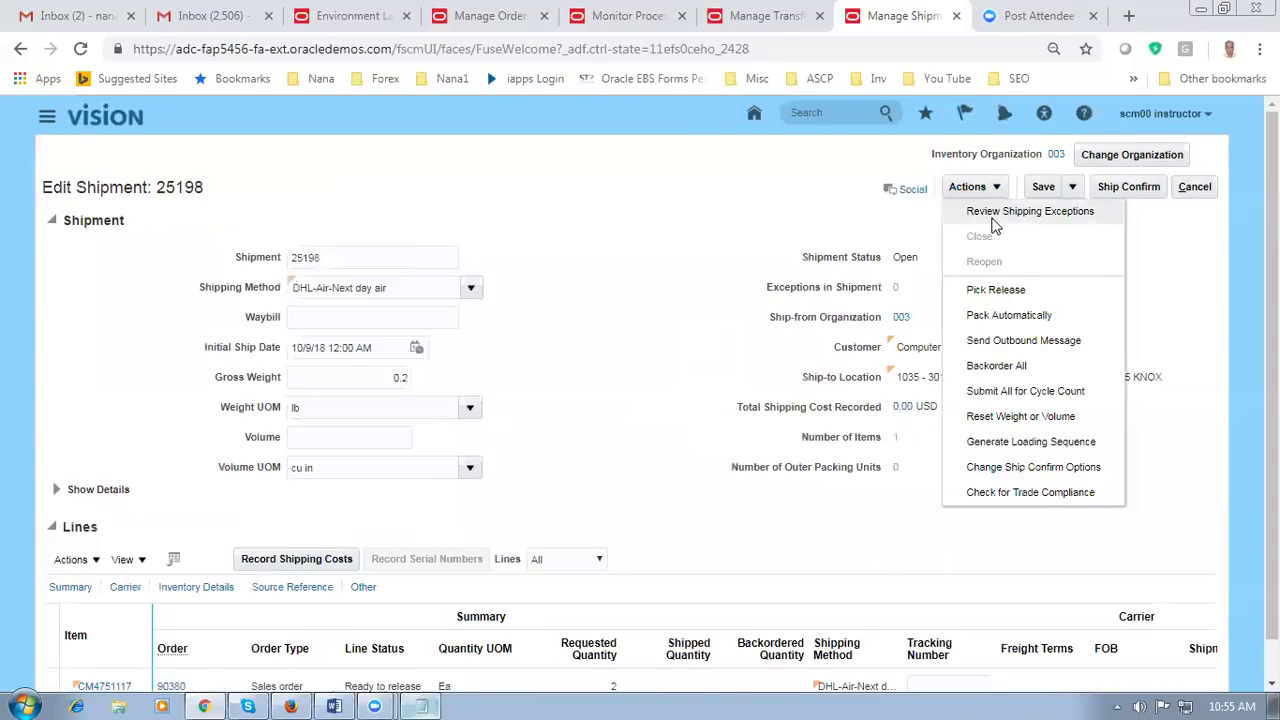
click(598, 233)
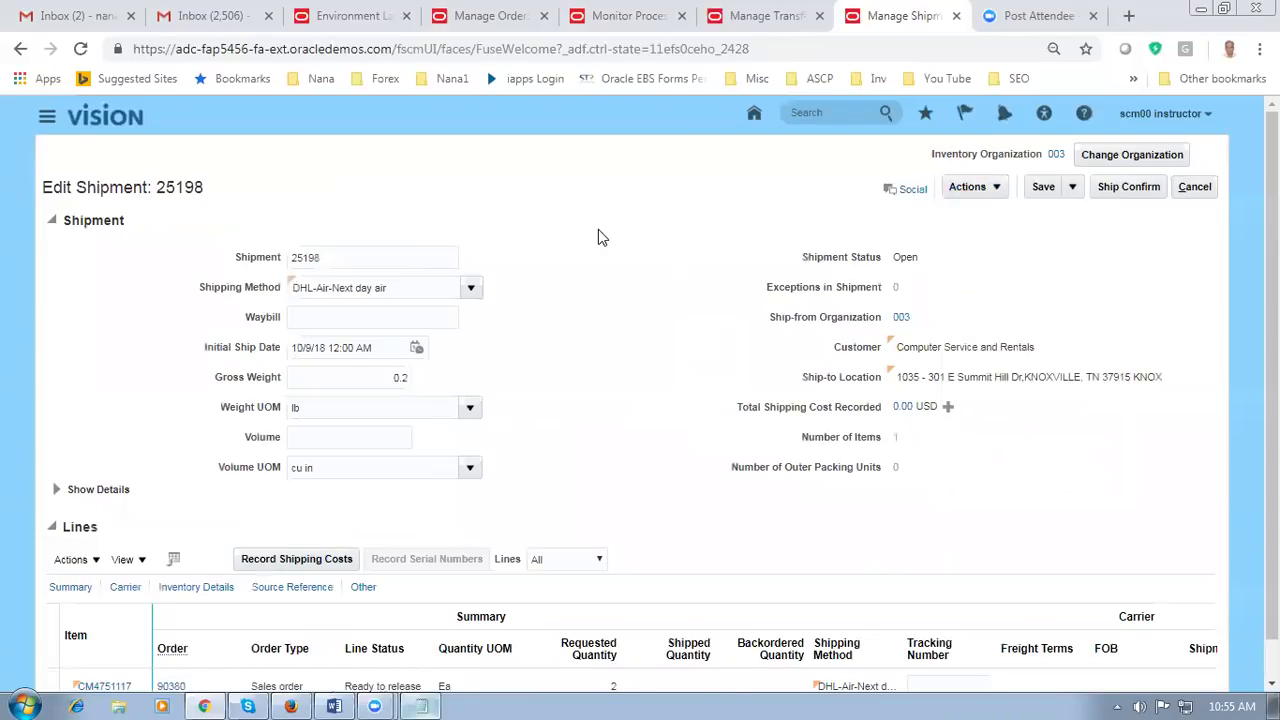
scroll(603, 237, down, 1)
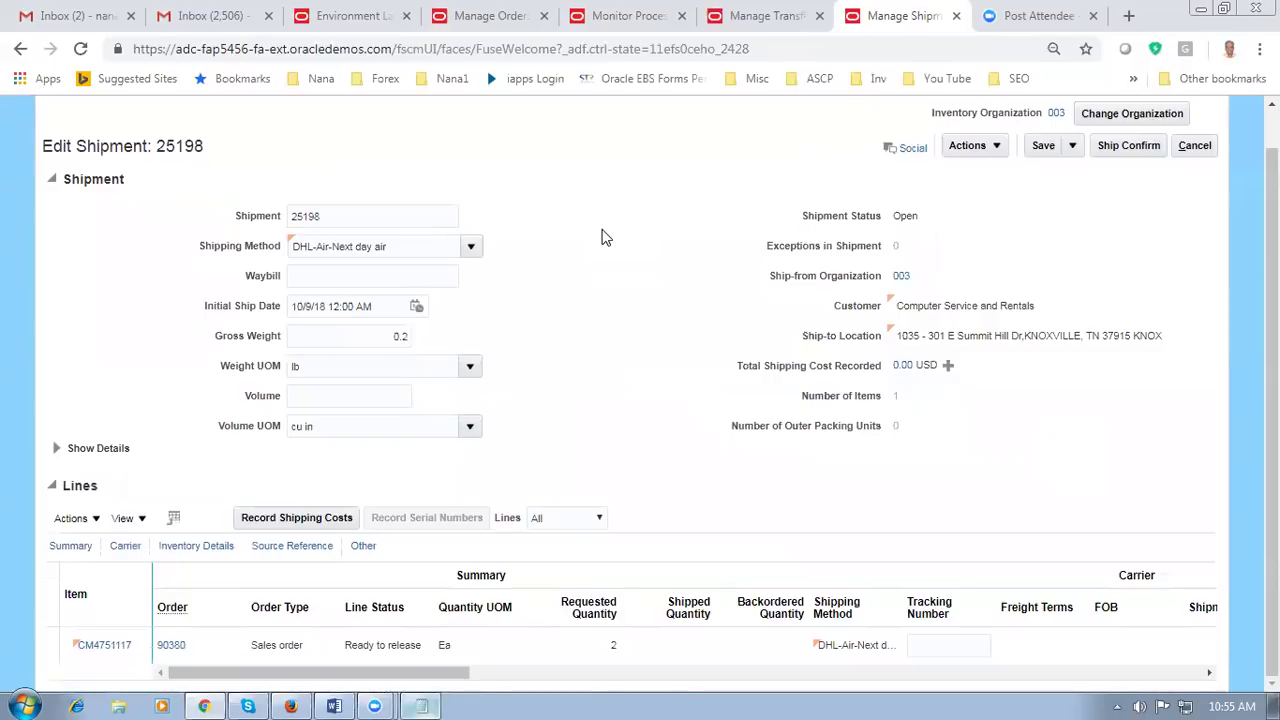
key(alt+Tab)
key(alt+Tab)
key(alt+Tab)
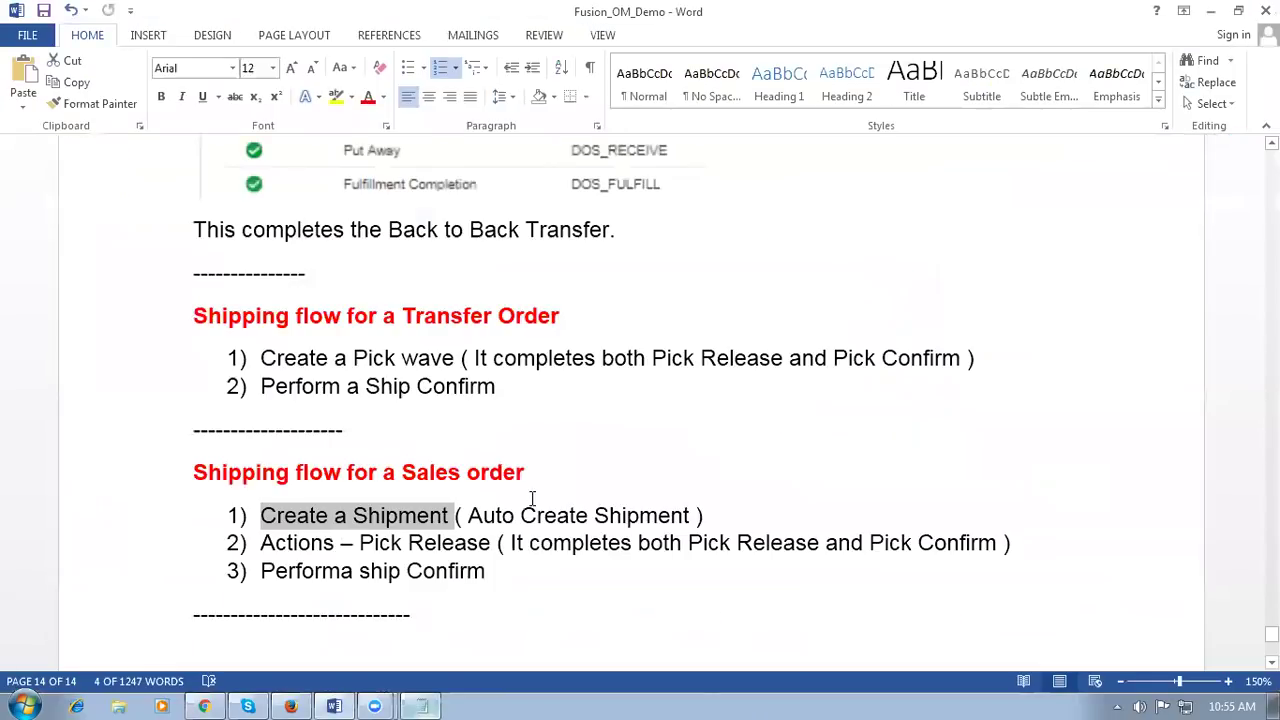
drag(358, 542, 472, 541)
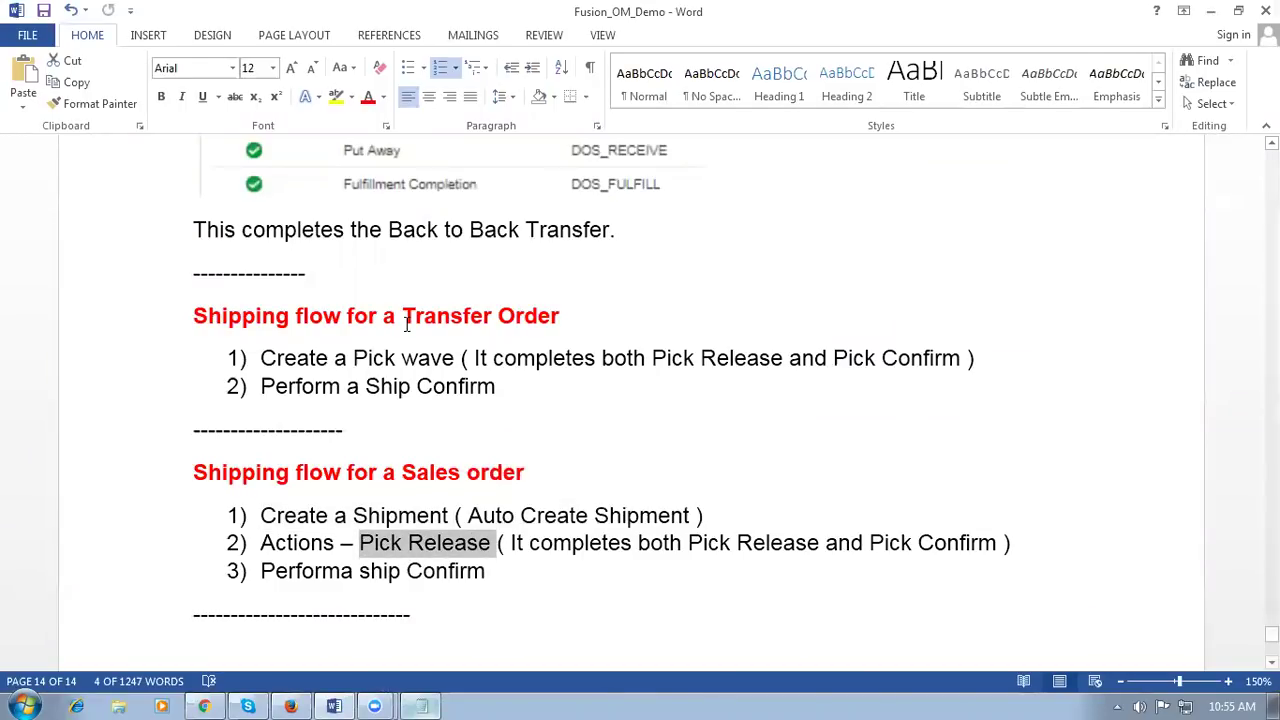
drag(354, 358, 434, 357)
drag(652, 358, 830, 357)
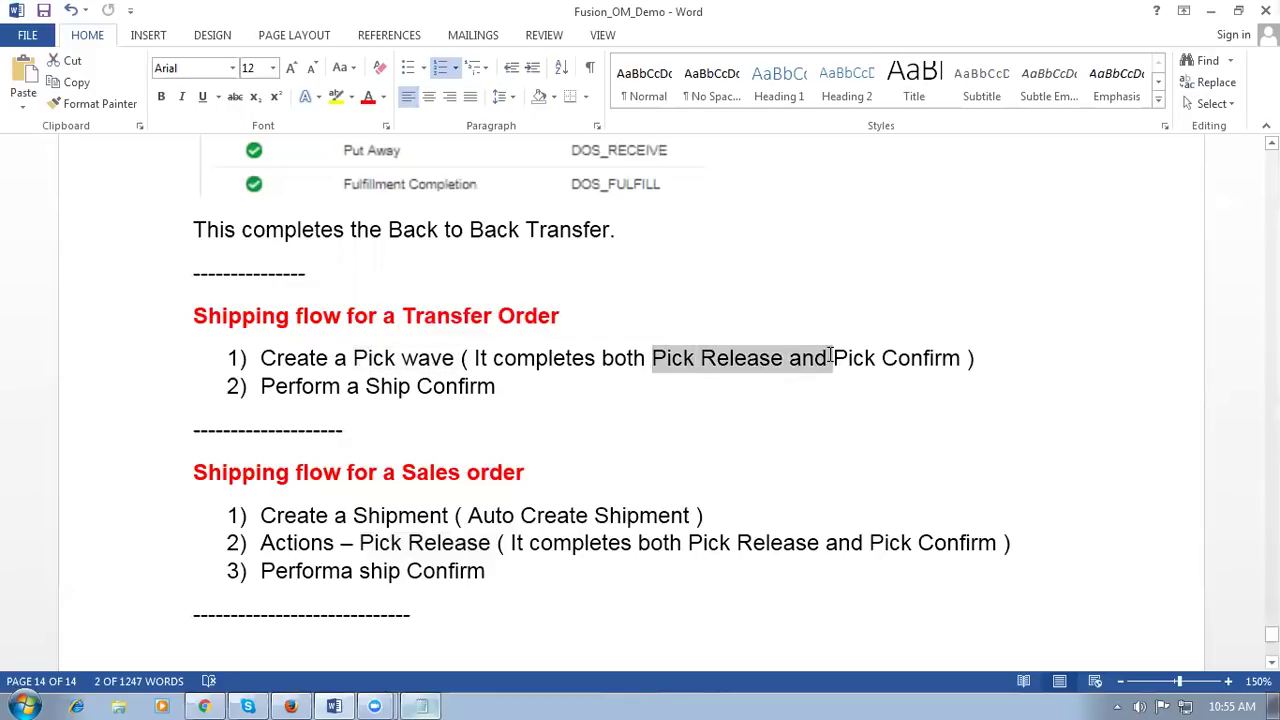
click(390, 515)
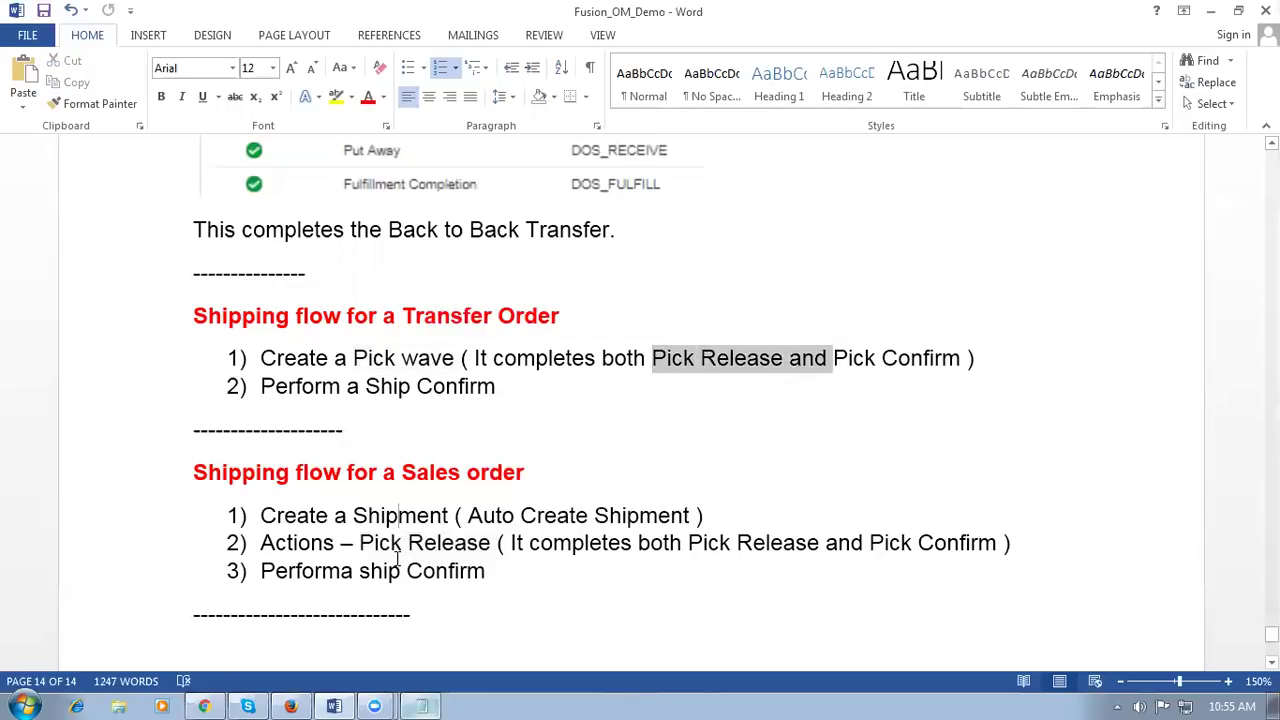
click(402, 543)
drag(260, 543, 406, 543)
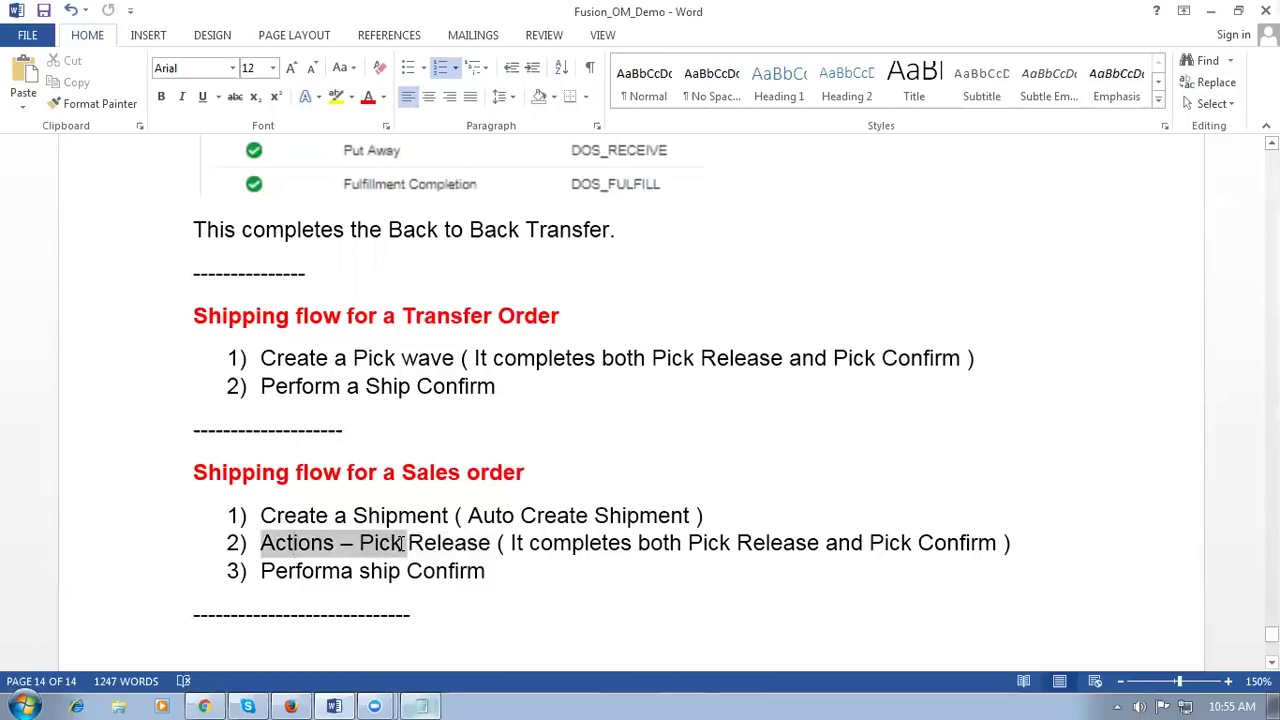
key(alt+Tab)
Step: Run Pick Release on shipment 25198, acknowledging request 1301450, then return to the Word notes
click(971, 148)
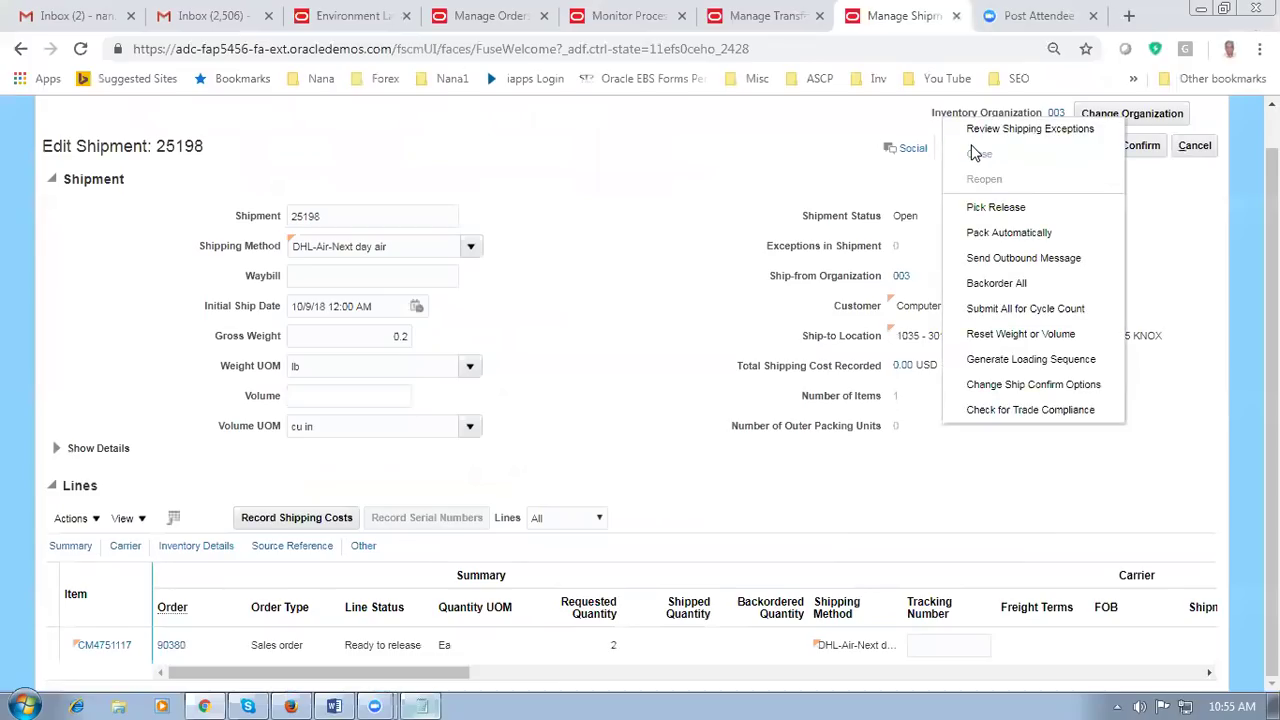
click(983, 208)
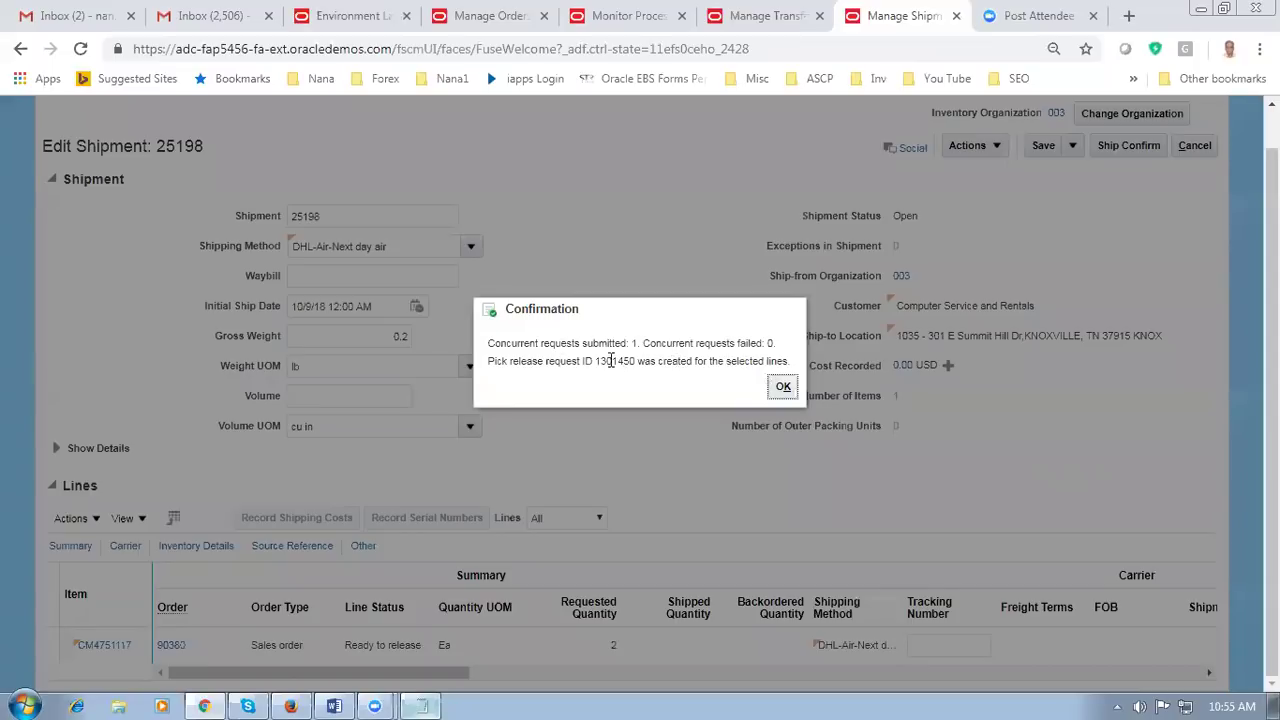
click(783, 387)
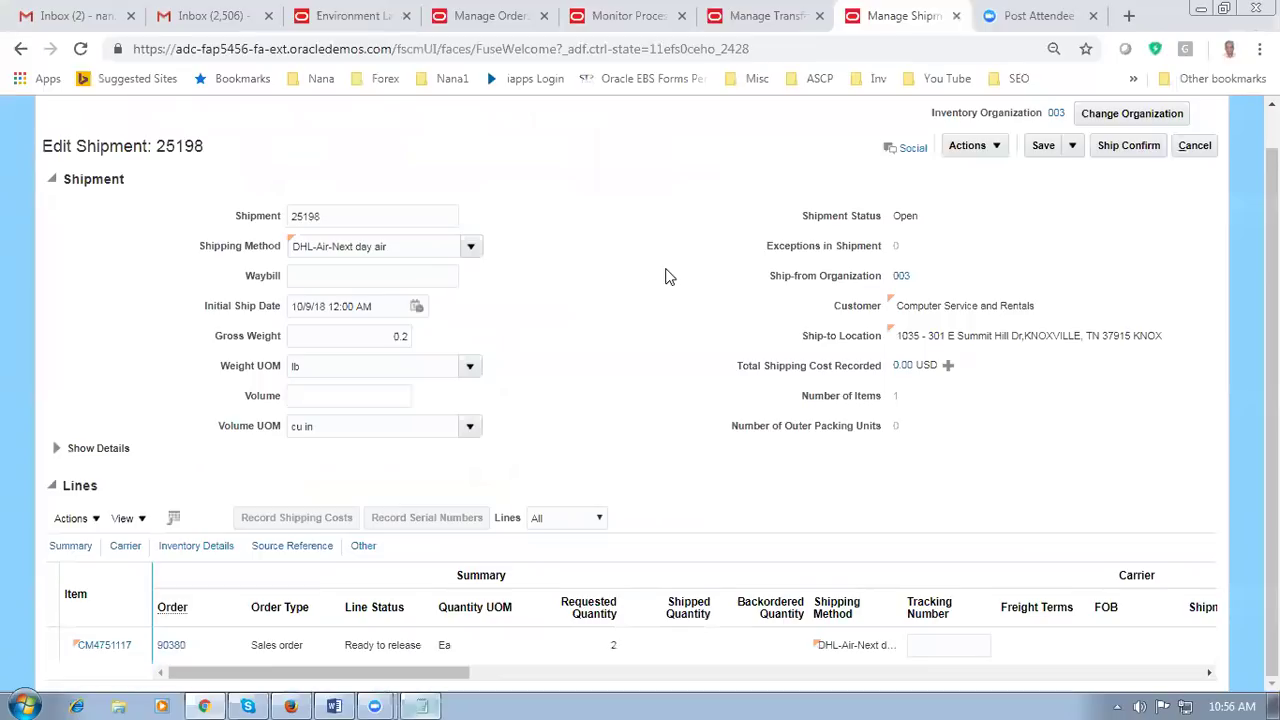
key(alt+Tab)
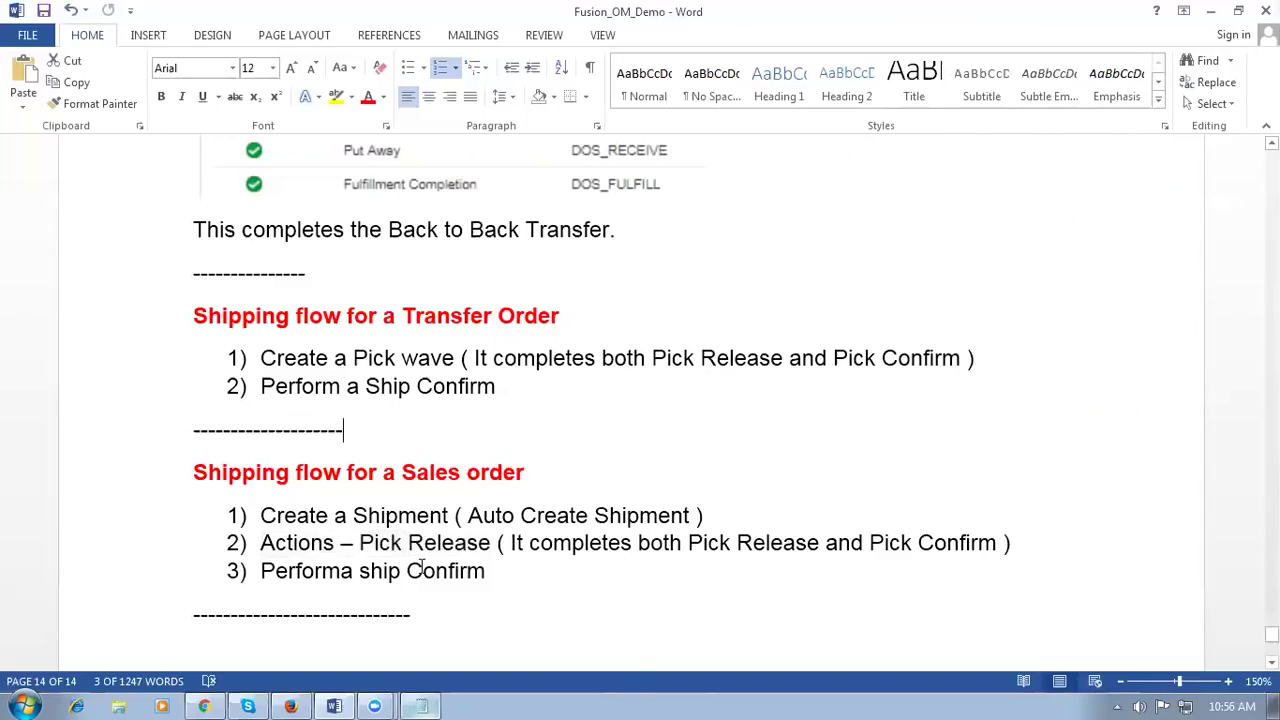
Step: Highlight the Performa ship Confirm and transfer order pick wave steps, then return to shipment 25198
drag(290, 568, 354, 515)
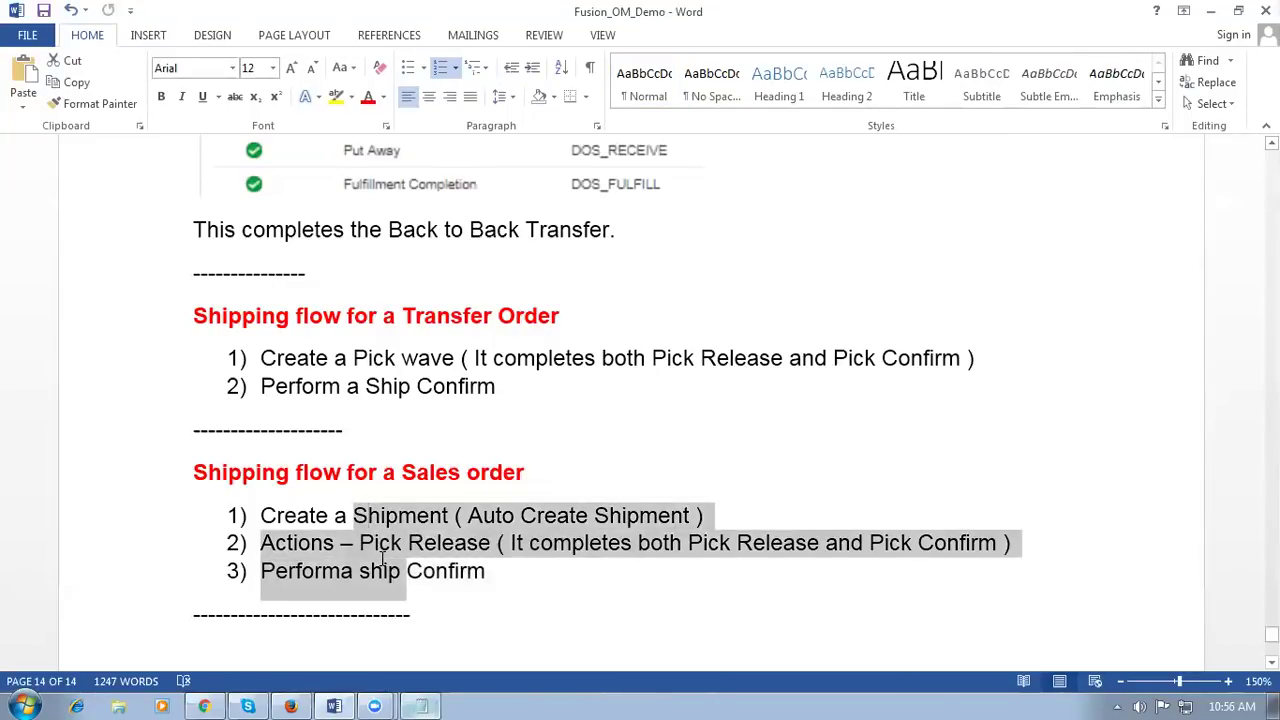
drag(376, 358, 403, 390)
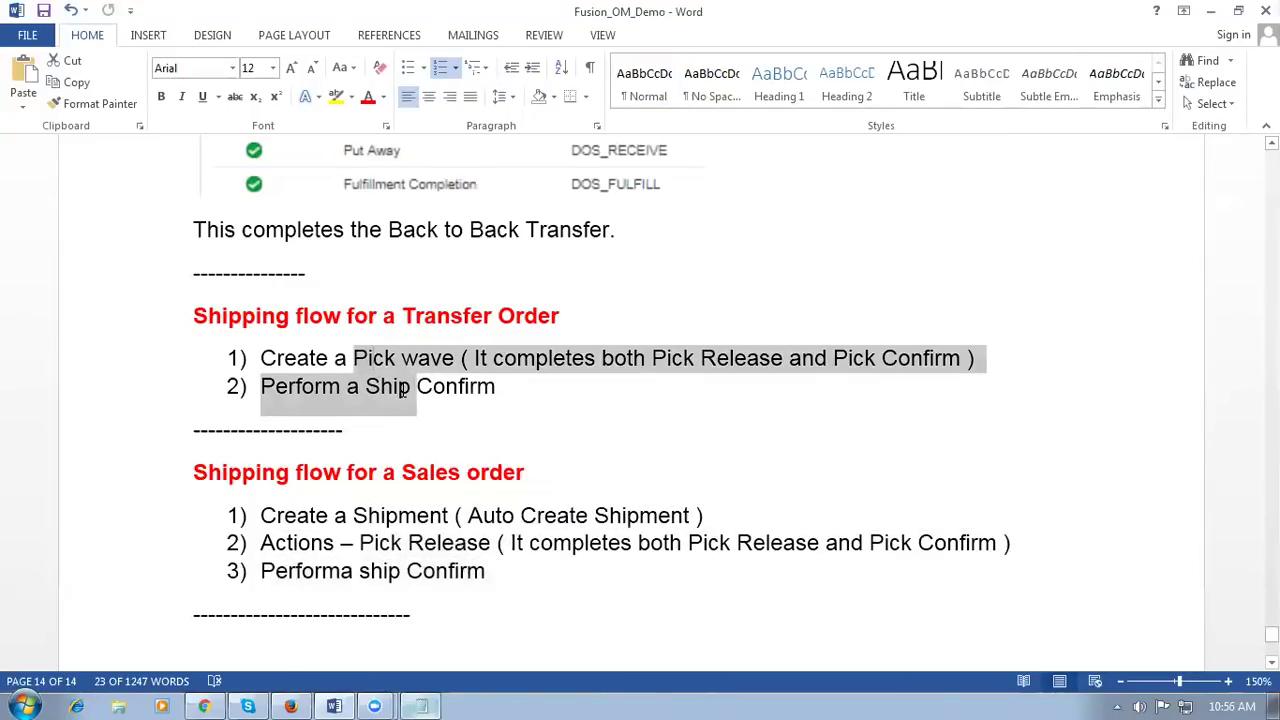
click(421, 570)
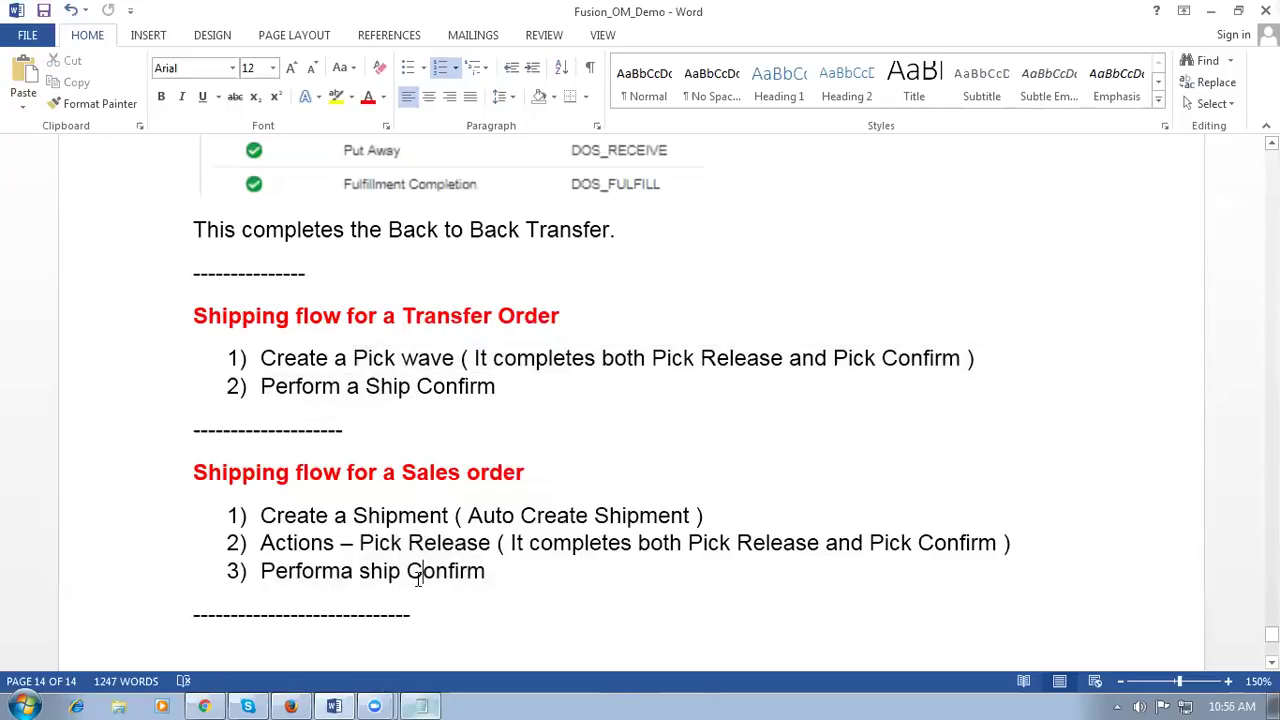
key(alt+Tab)
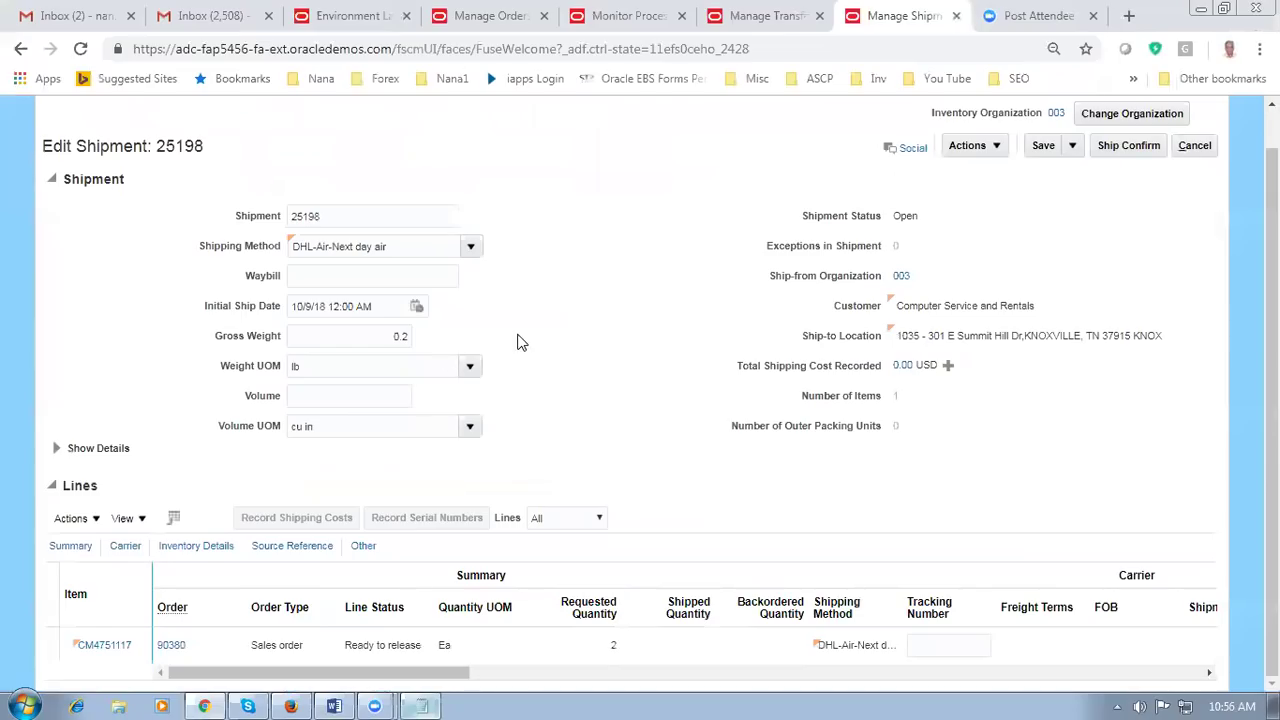
Step: Refresh Monitor Processes to confirm pick release 1301450 succeeded, and glance at Manage Transfer
click(629, 17)
click(661, 260)
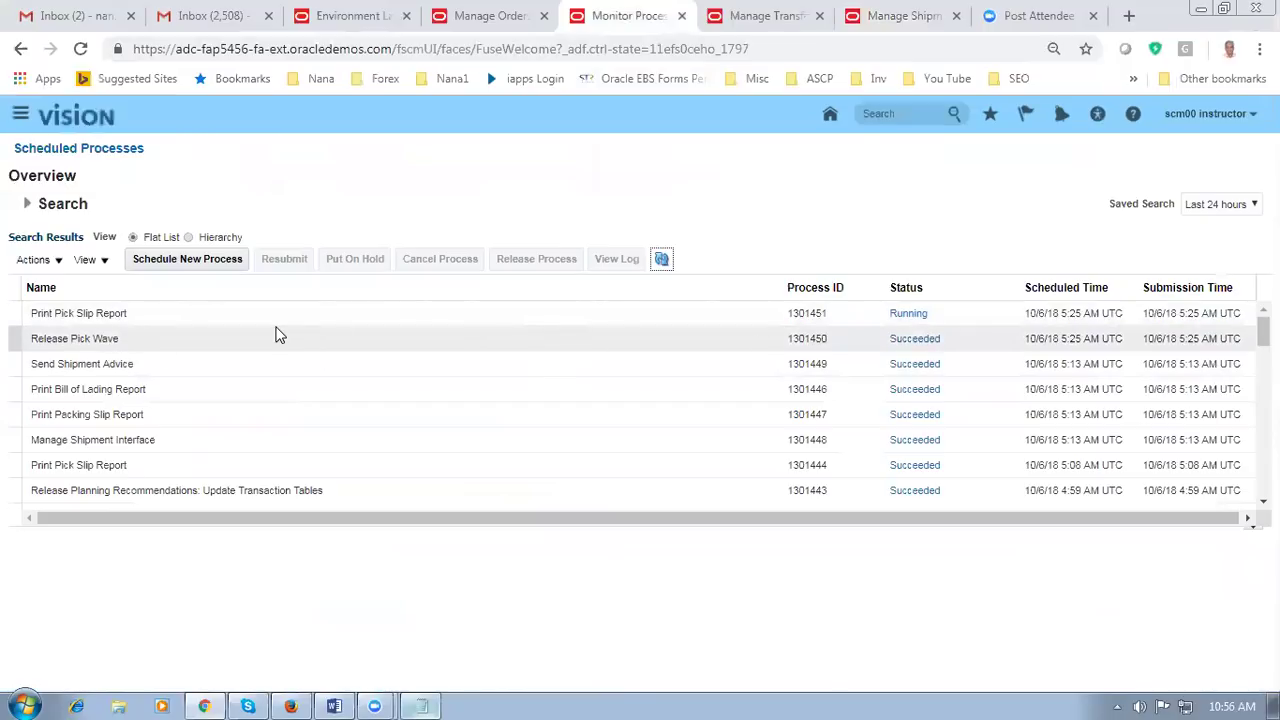
click(790, 15)
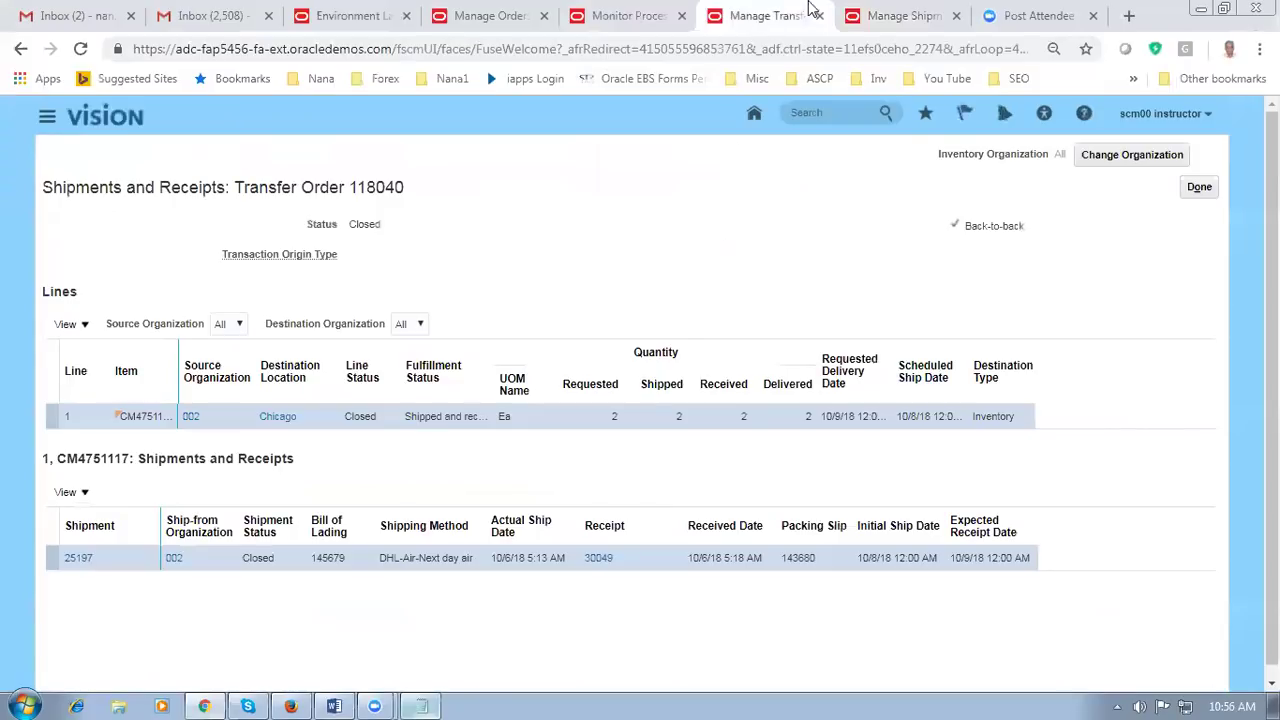
Step: Back on shipment 25198, select order 90380's line and cancel out of the shipment edit
click(900, 16)
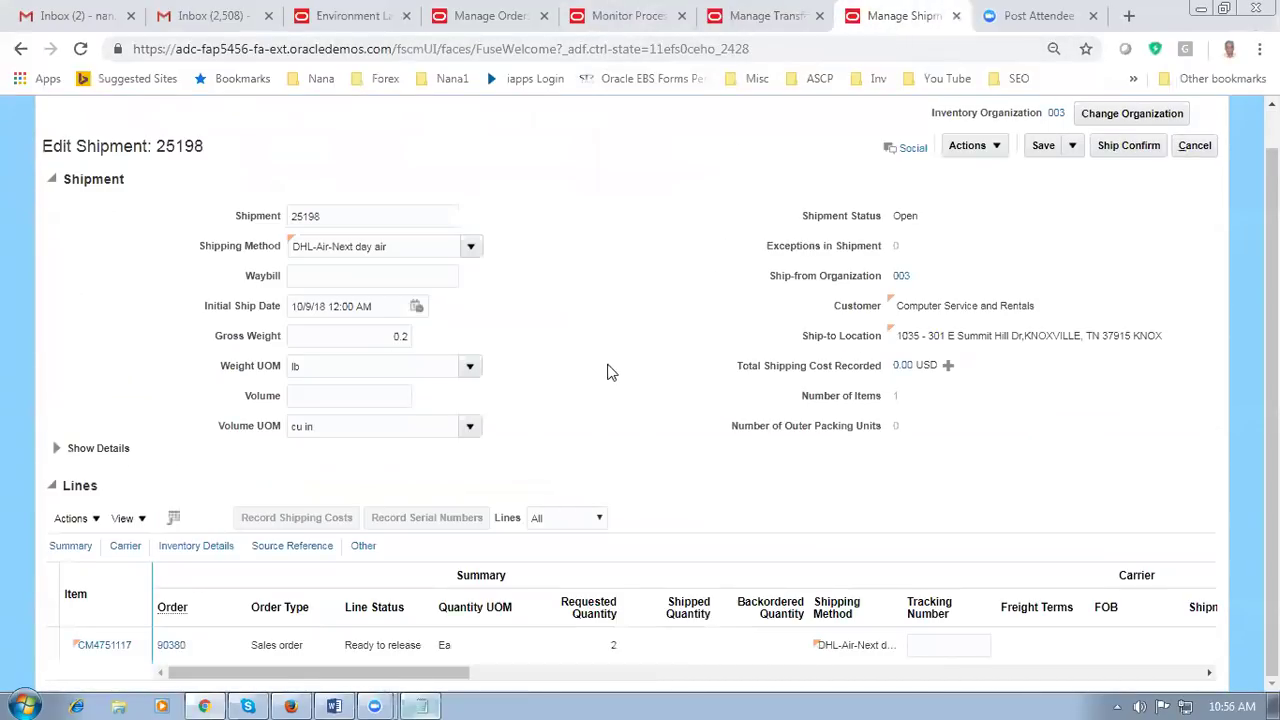
click(686, 648)
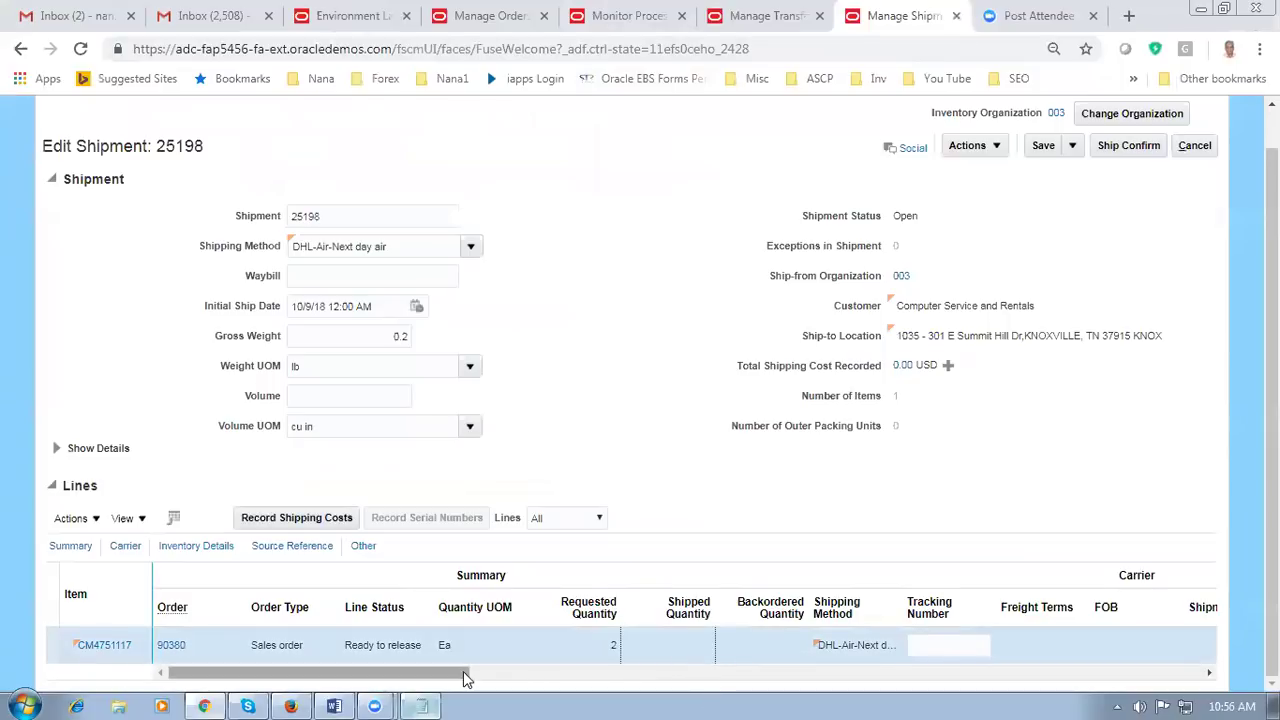
drag(434, 672, 463, 671)
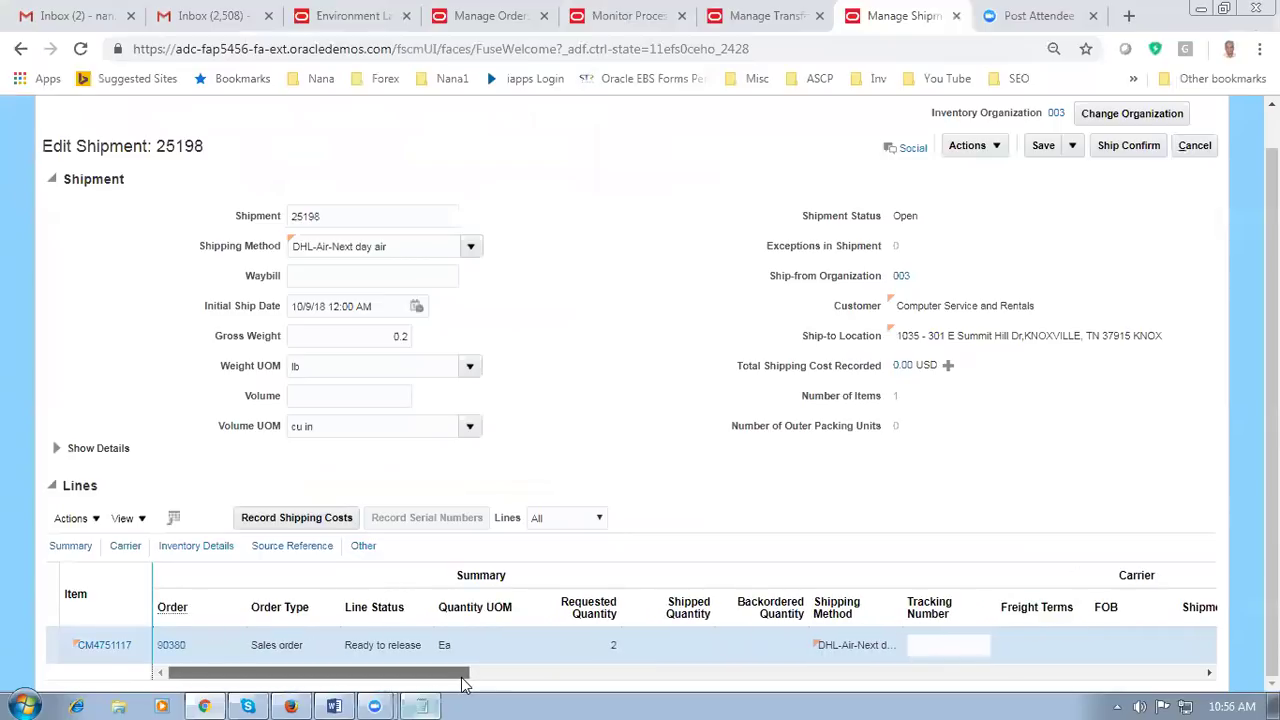
click(699, 648)
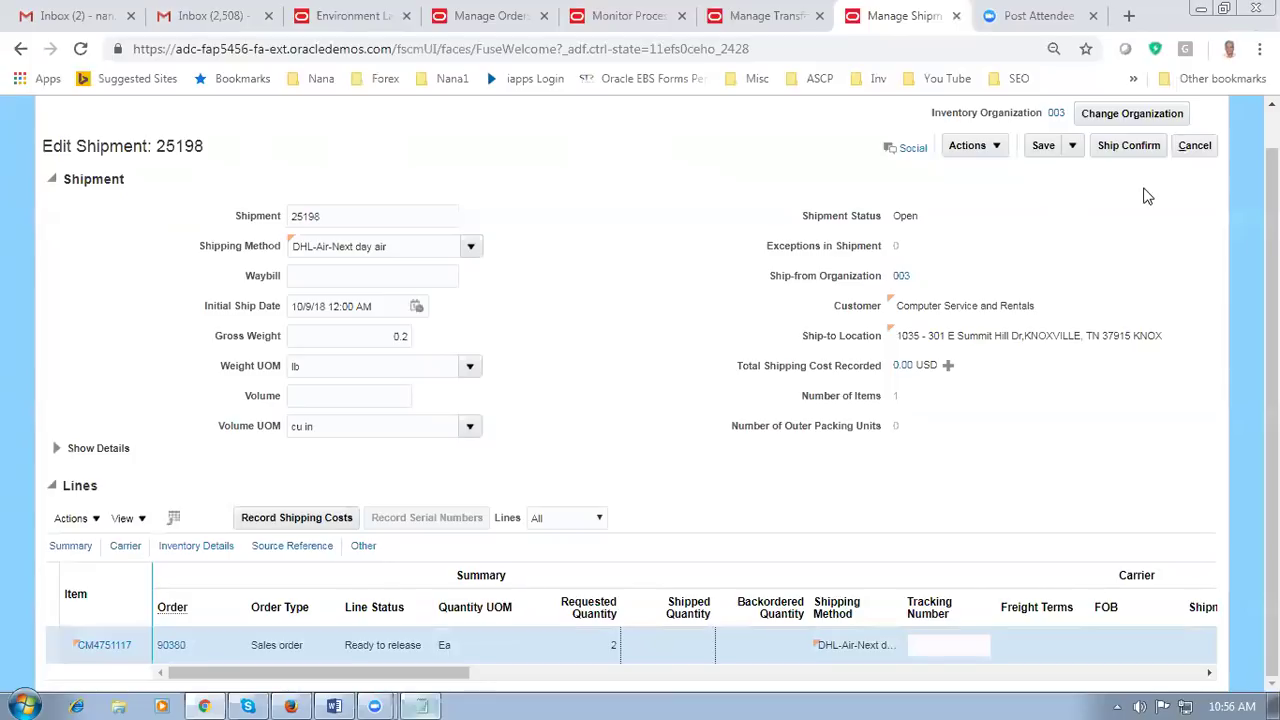
click(1195, 146)
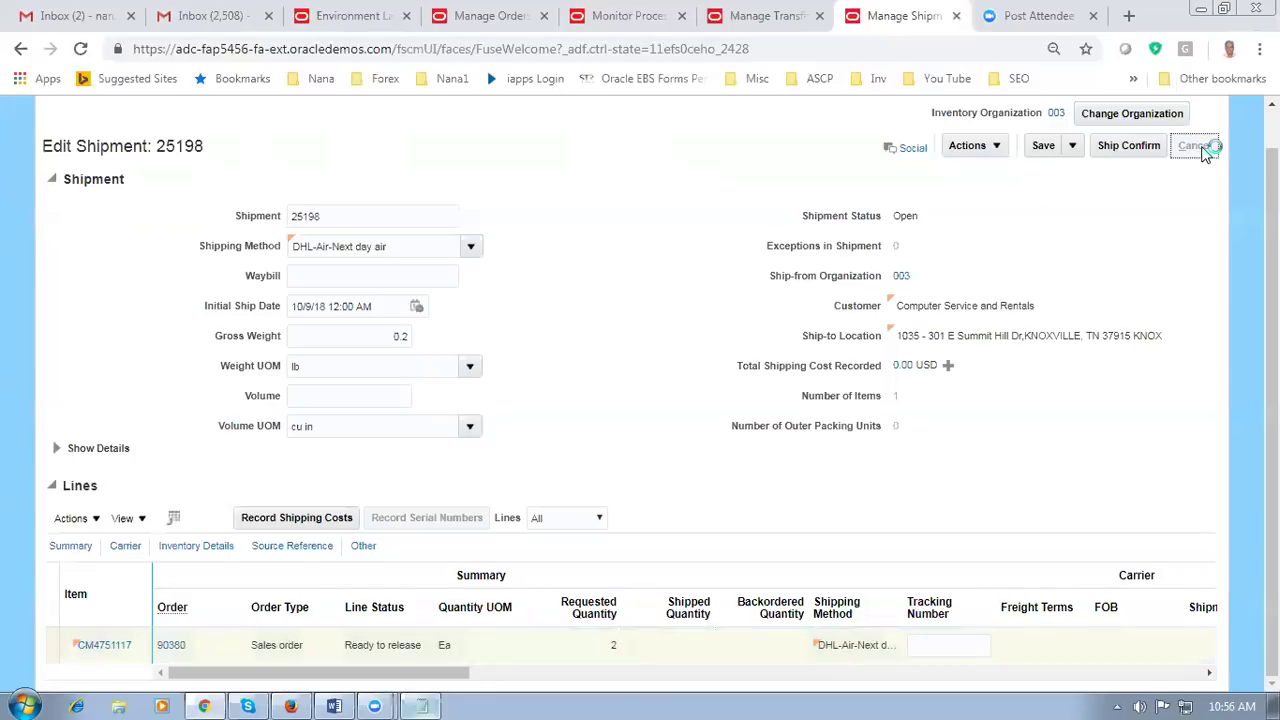
click(1196, 147)
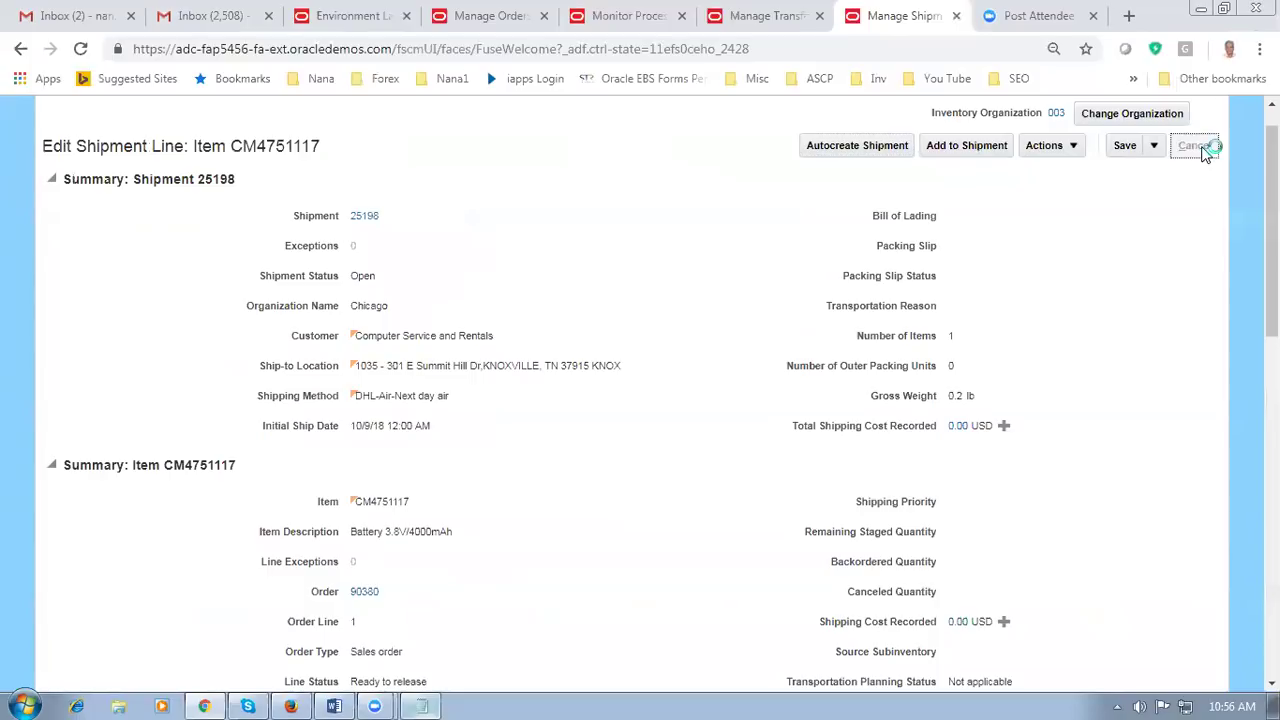
Step: Close the CM4751117 line page and search Manage Shipments for shipment 25198
click(1194, 175)
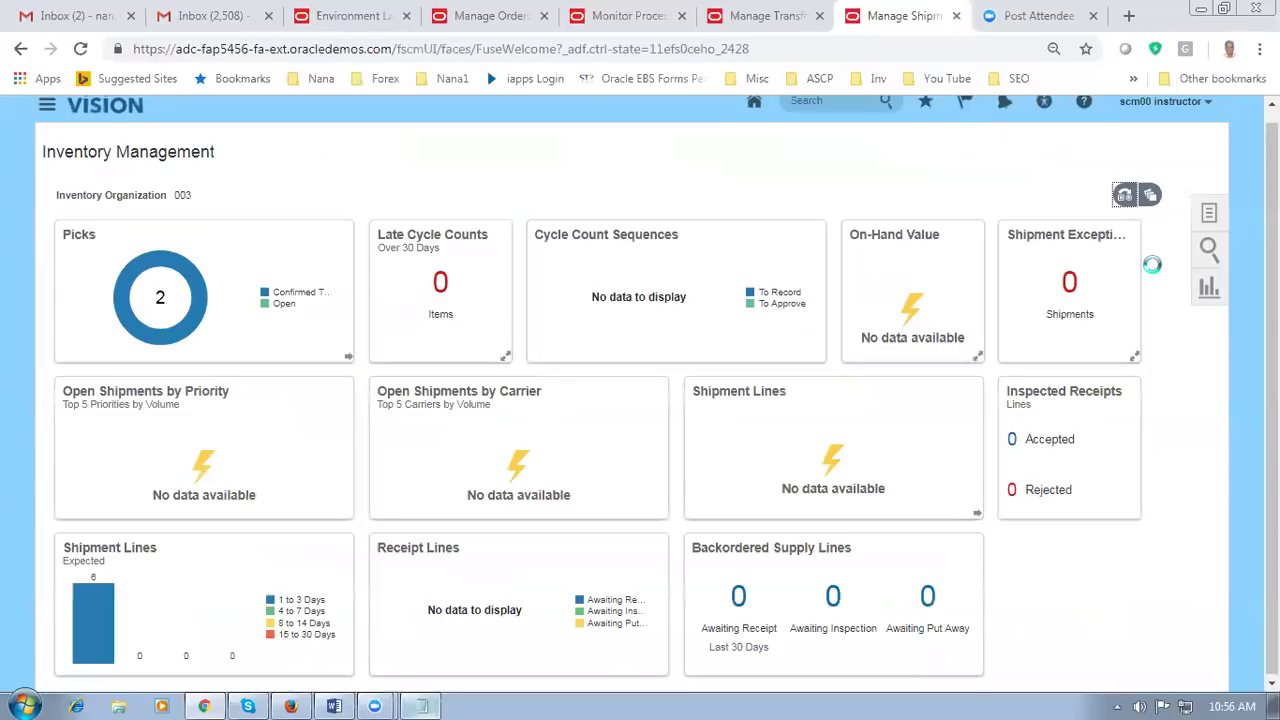
click(1210, 215)
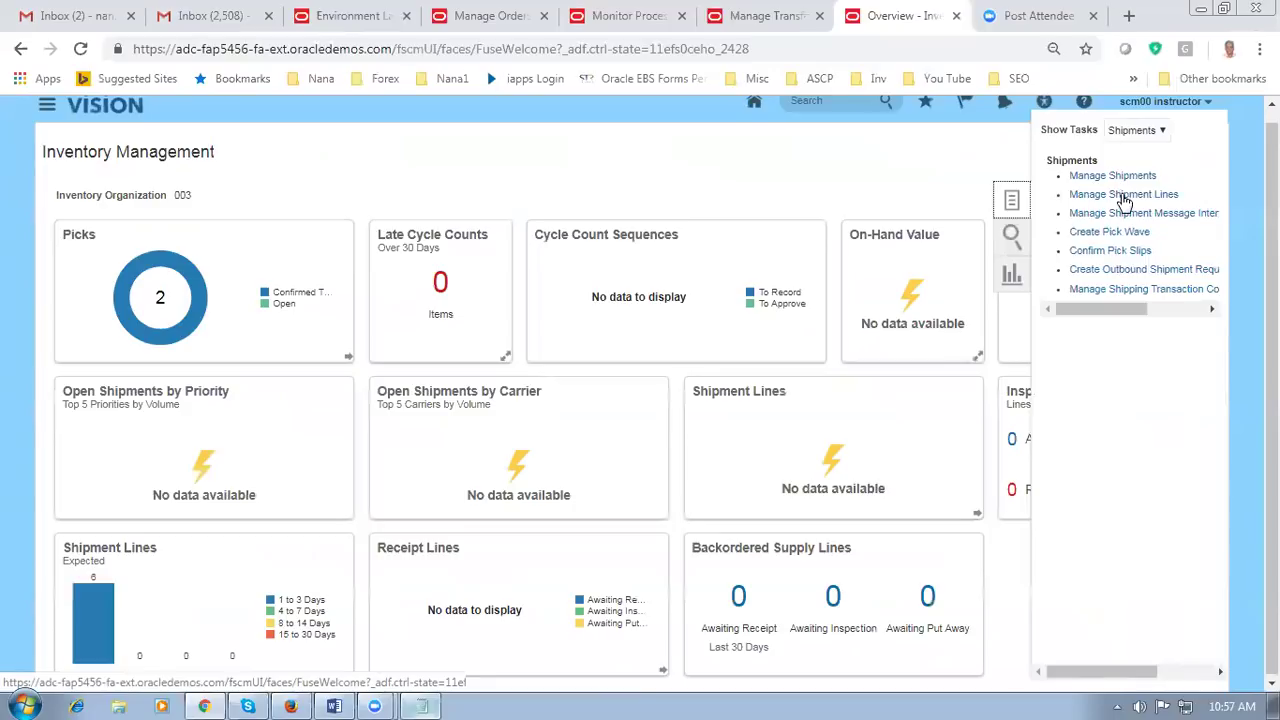
click(1116, 180)
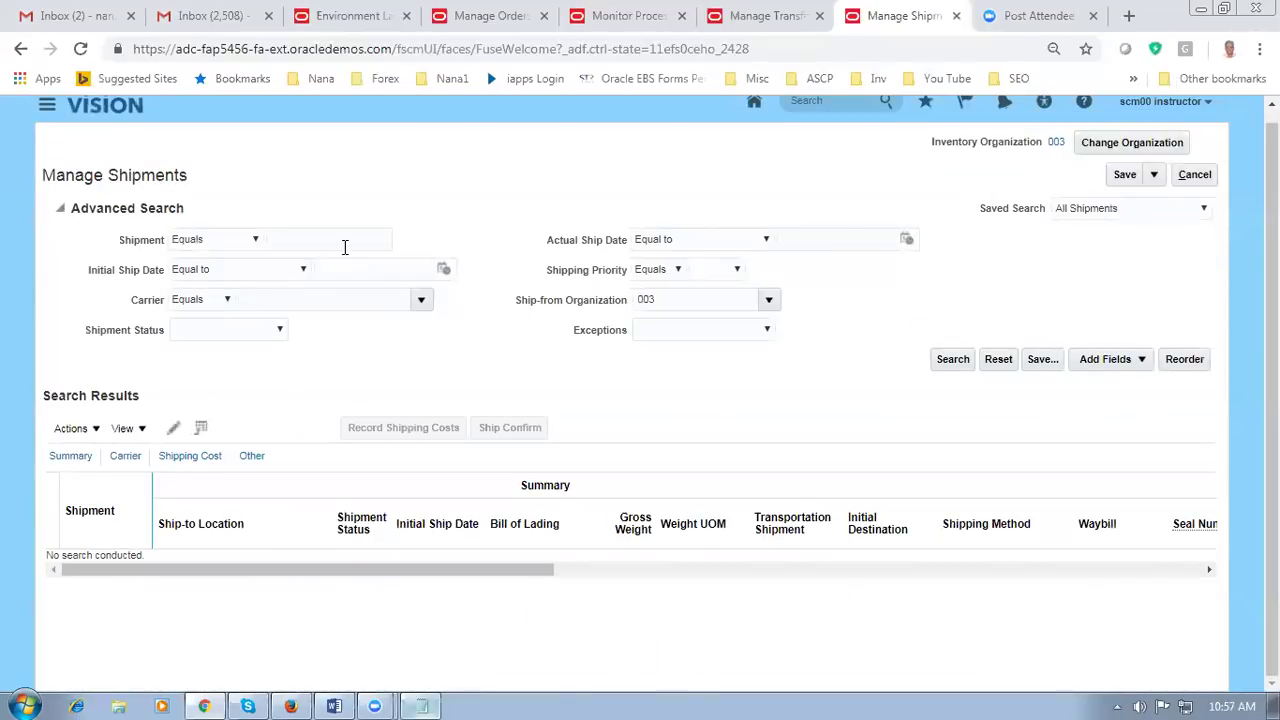
click(425, 702)
click(425, 702)
text(251`98)
key(BackSpace)
key(BackSpace)
key(BackSpace)
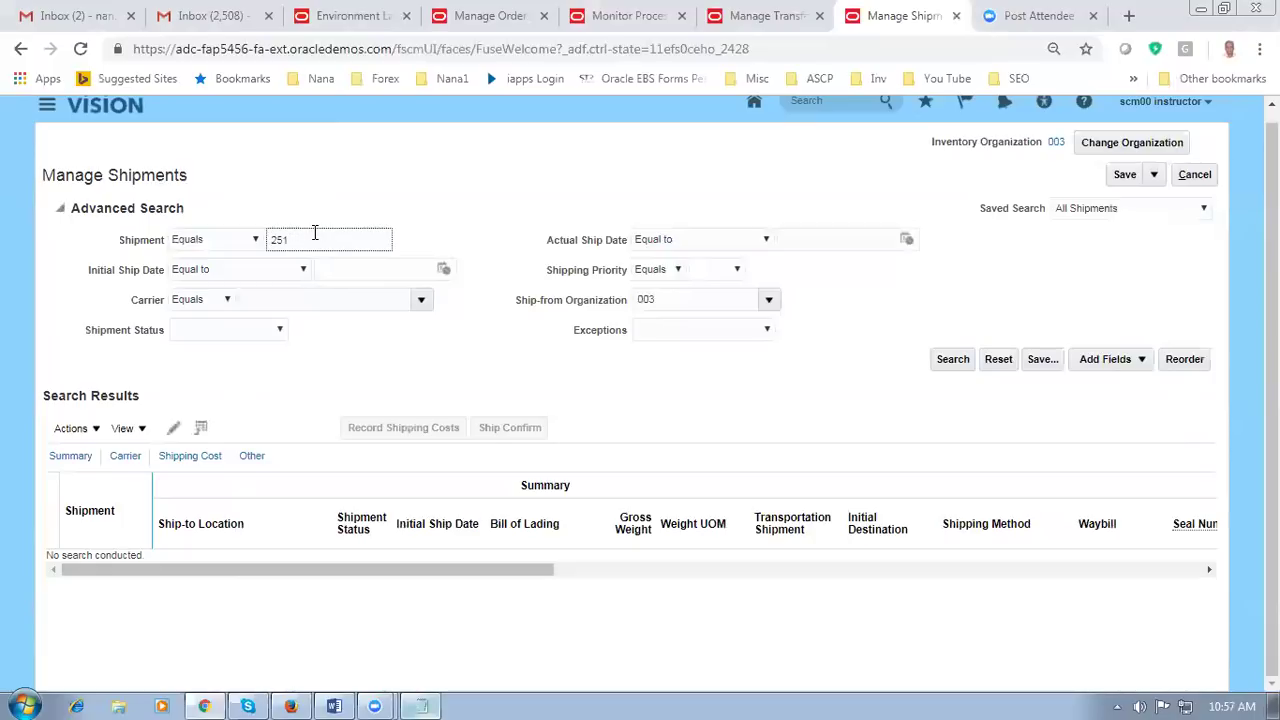
text(98)
click(950, 359)
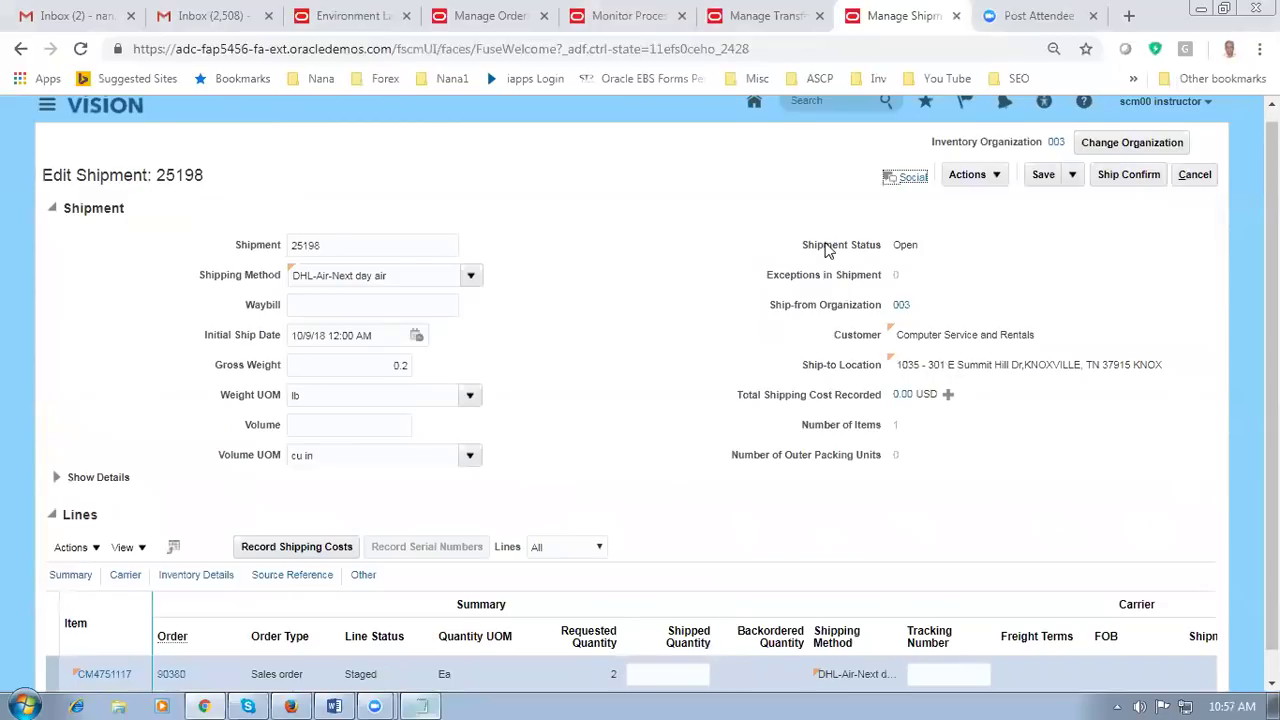
Step: Enter shipped quantity 2 on the line and ship confirm shipment 25198
scroll(480, 449, down, 1)
click(660, 647)
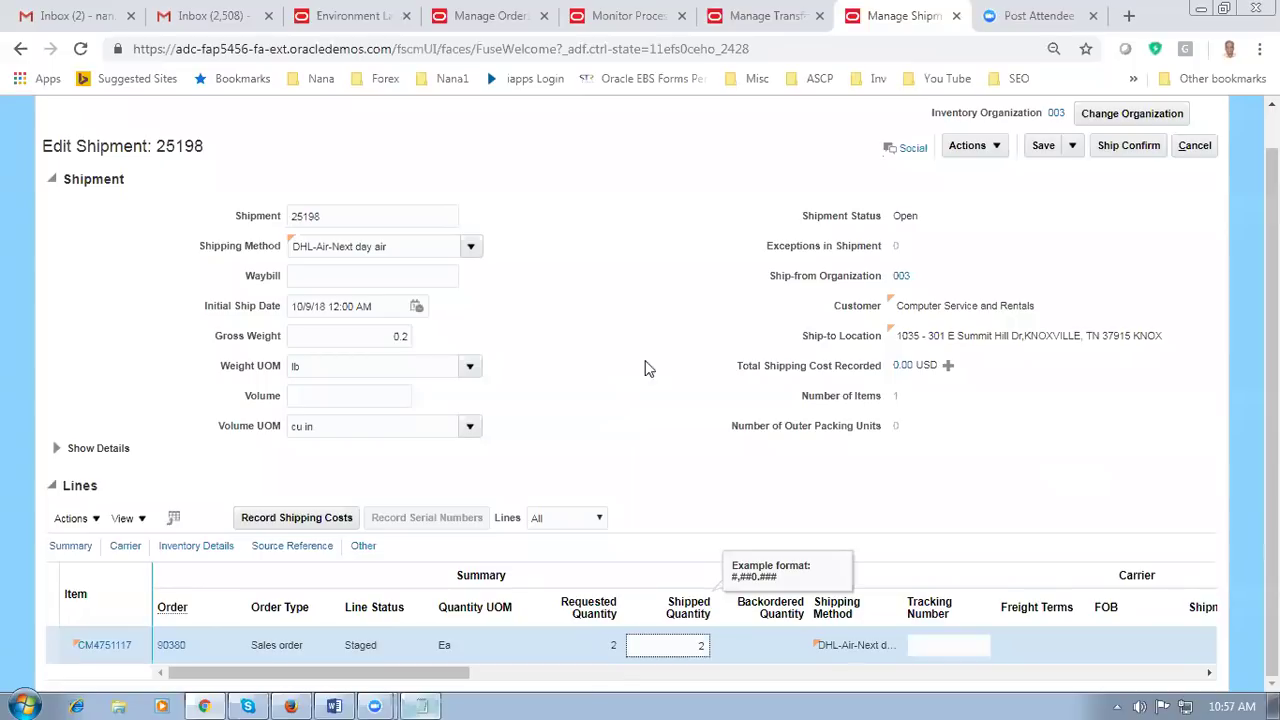
click(622, 418)
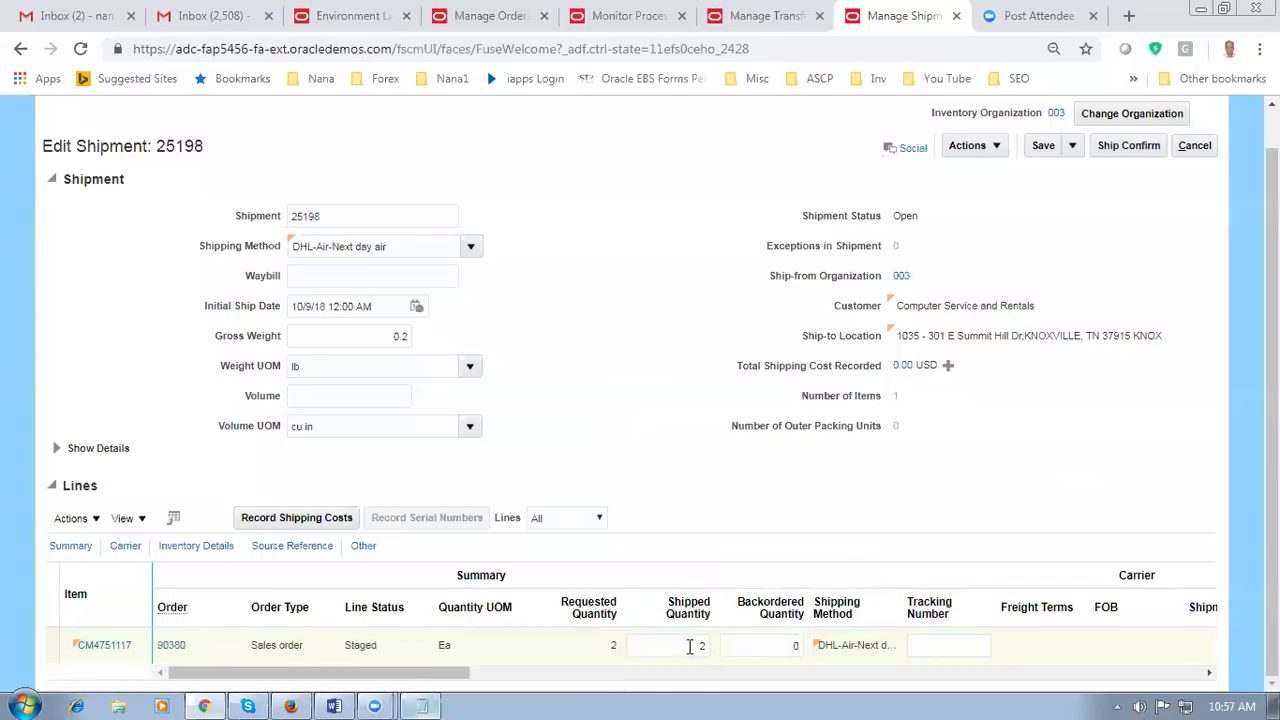
click(1146, 154)
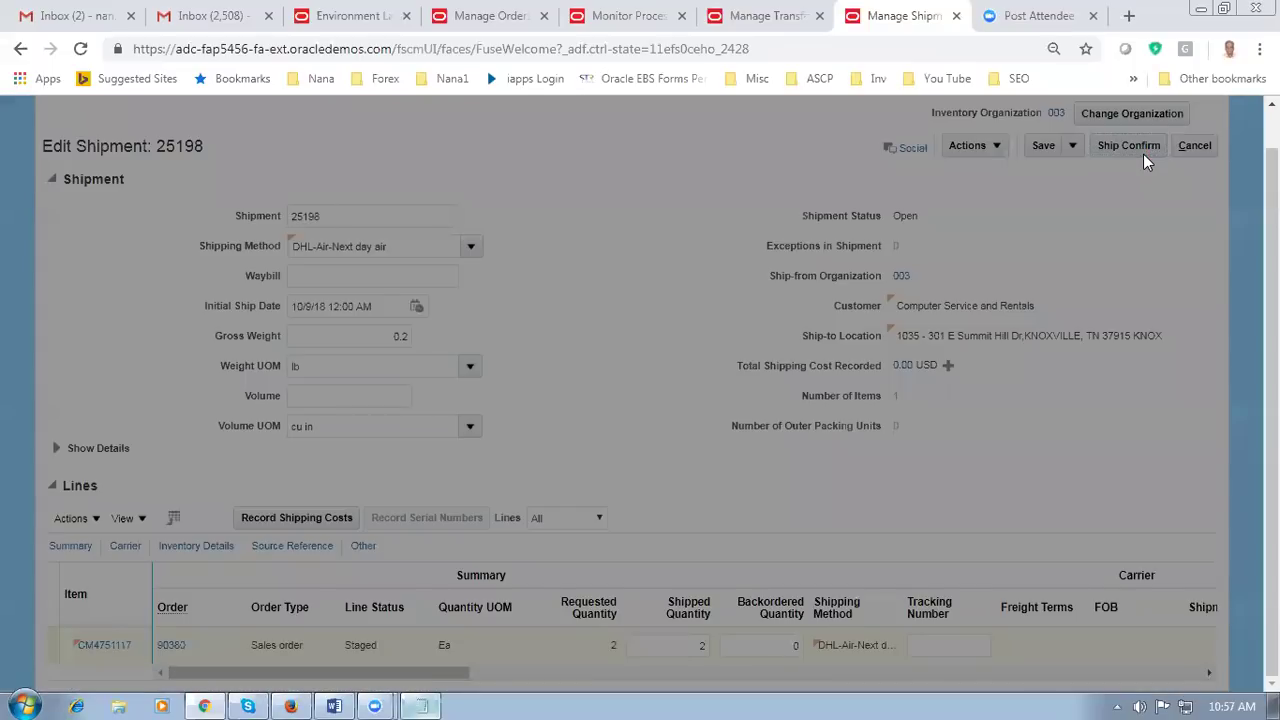
key(Return)
Step: Glance at the open windows, then bring up order 90380's orchestration process in Manage Orders
key(alt+Tab)
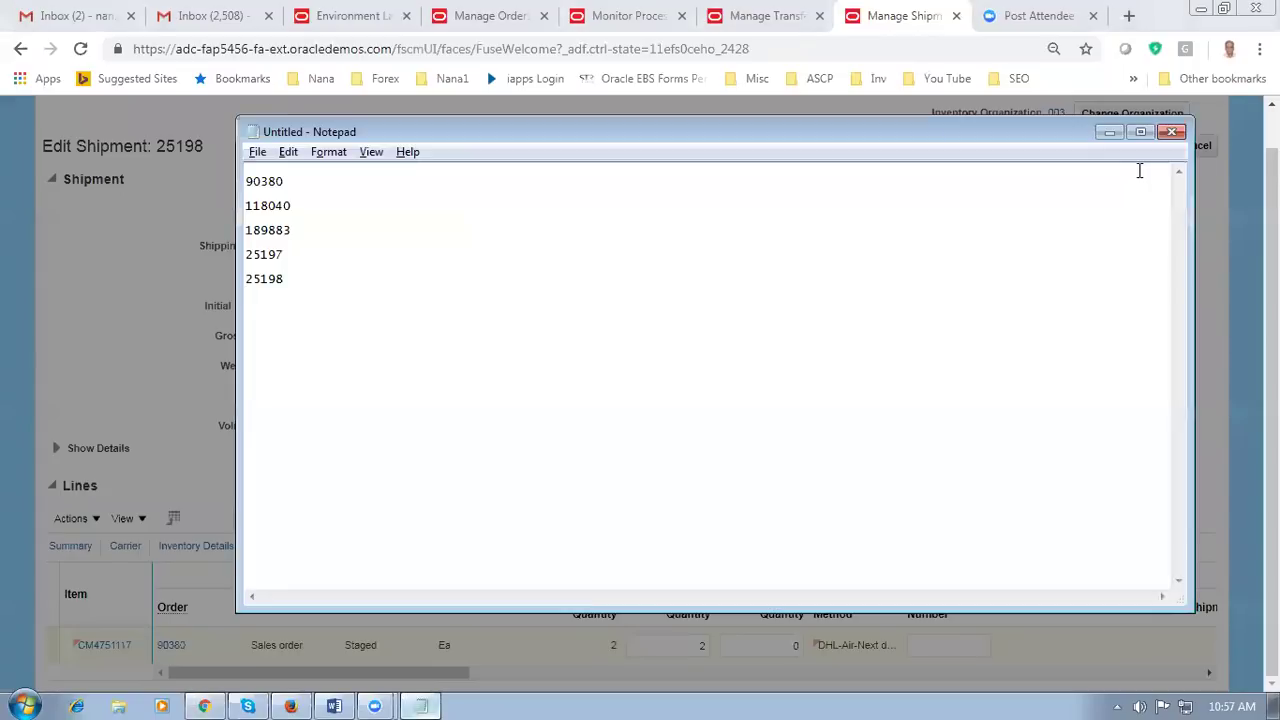
key(alt+Tab)
key(alt+Tab)
key(Tab)
key(Tab)
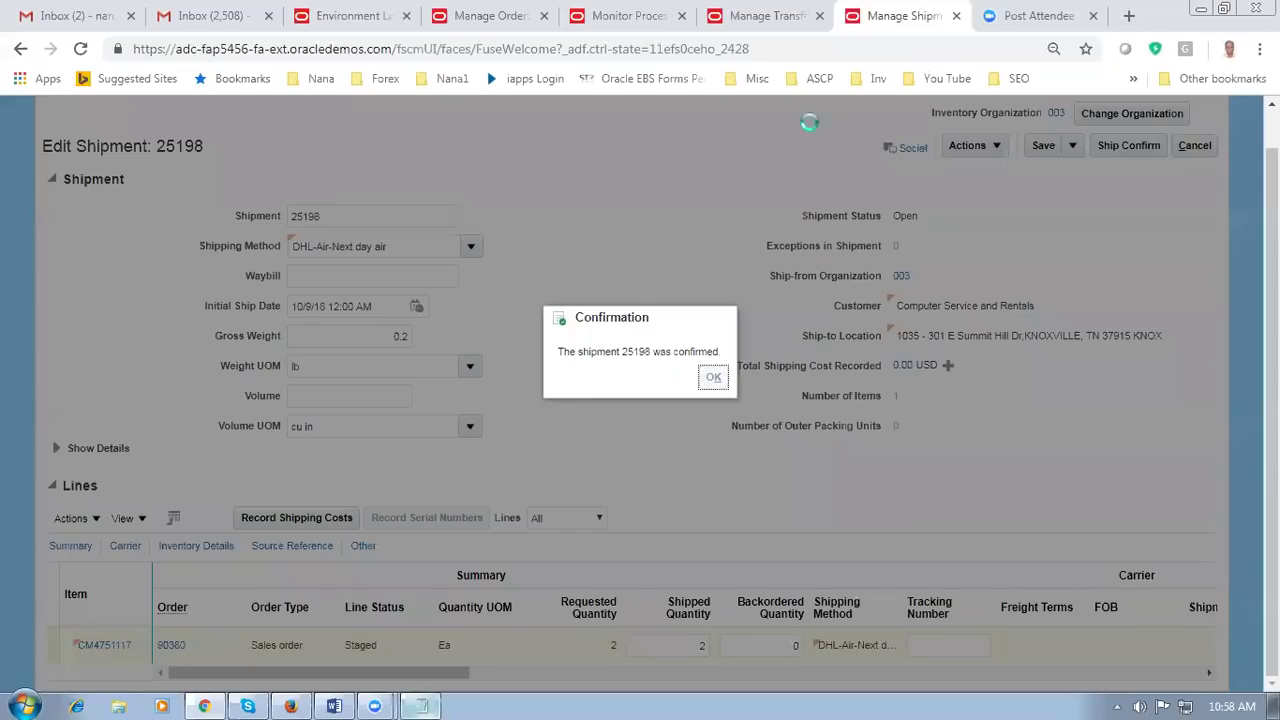
click(480, 20)
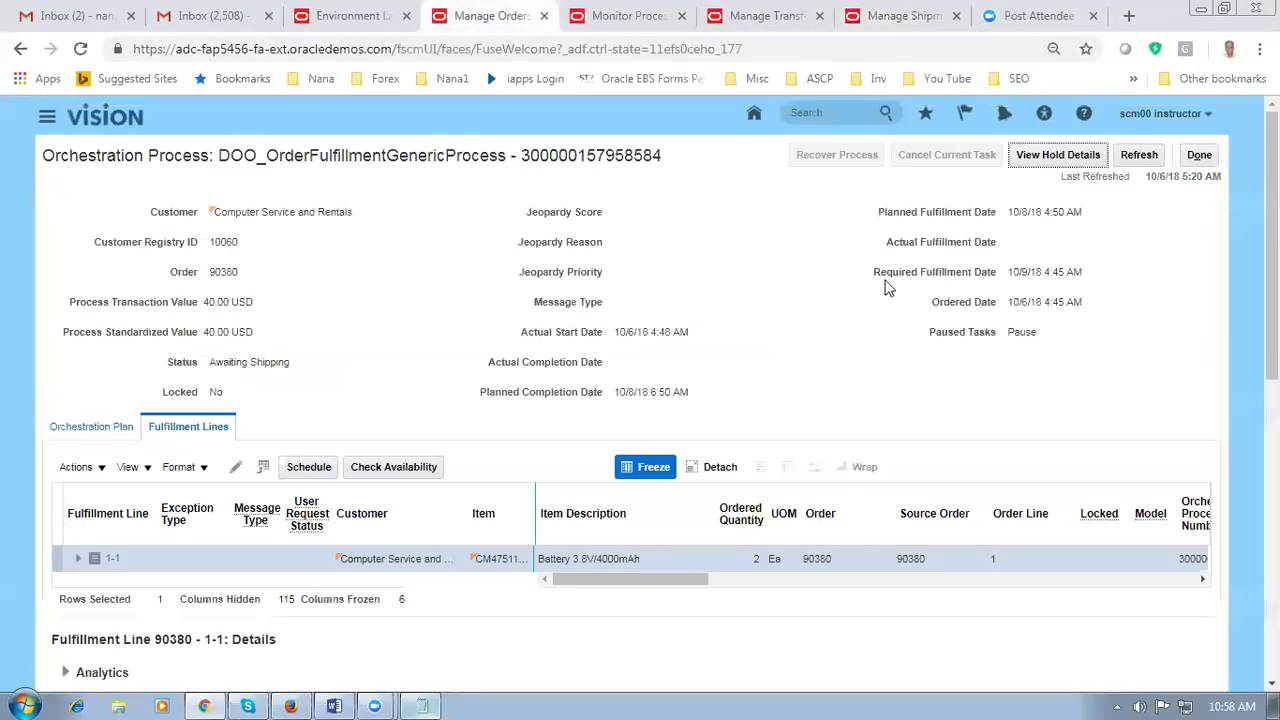
Step: Refresh order 90380's orchestration process twice, checking the fulfillment line status
click(1139, 155)
drag(676, 590, 771, 588)
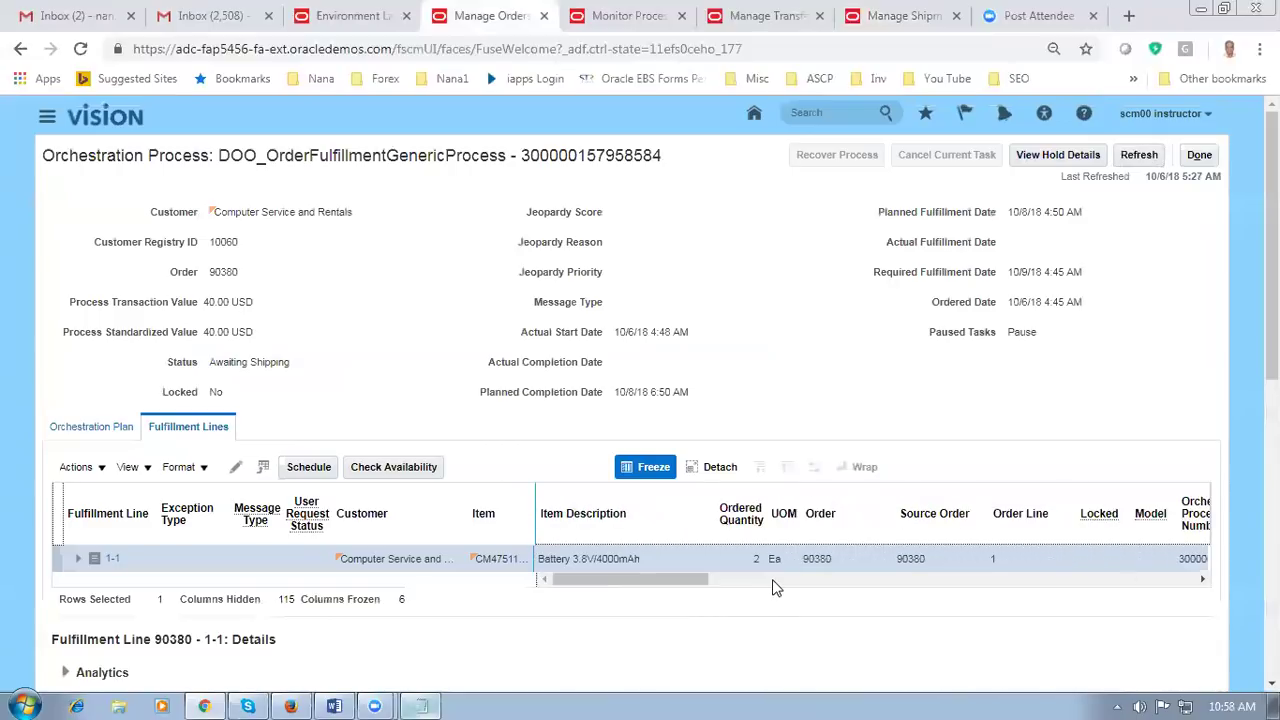
drag(687, 585, 762, 587)
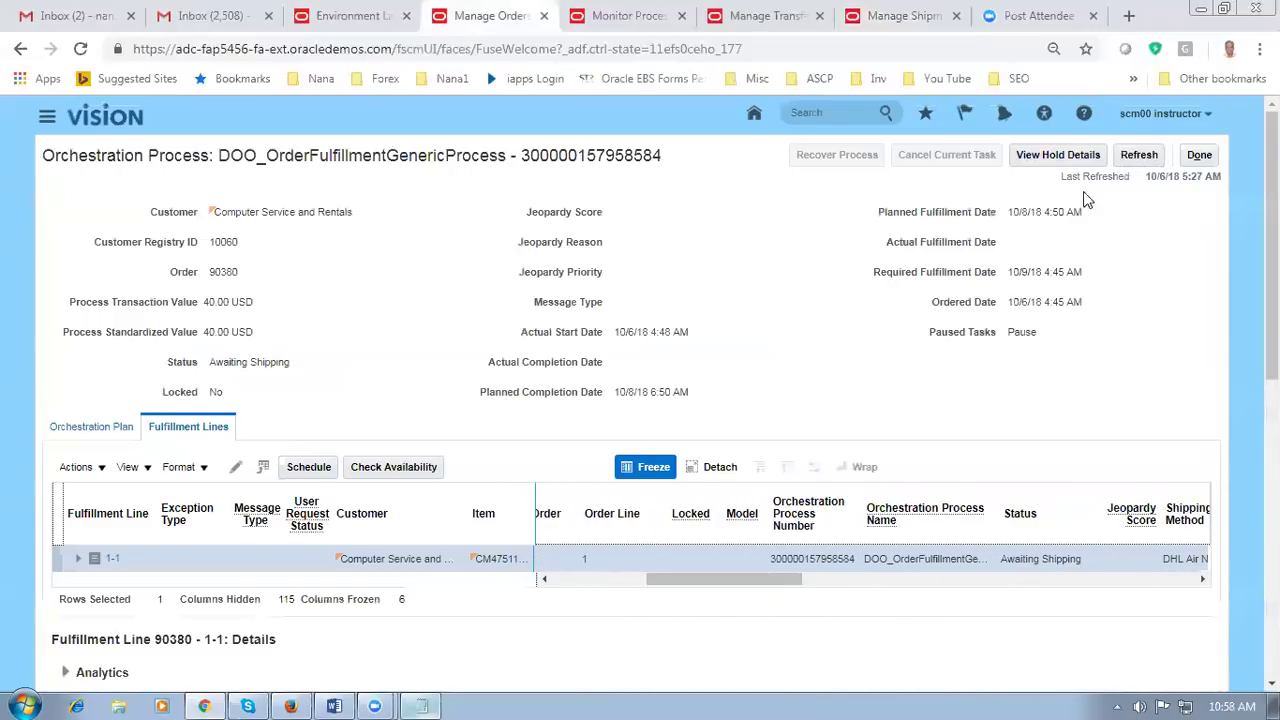
click(1139, 155)
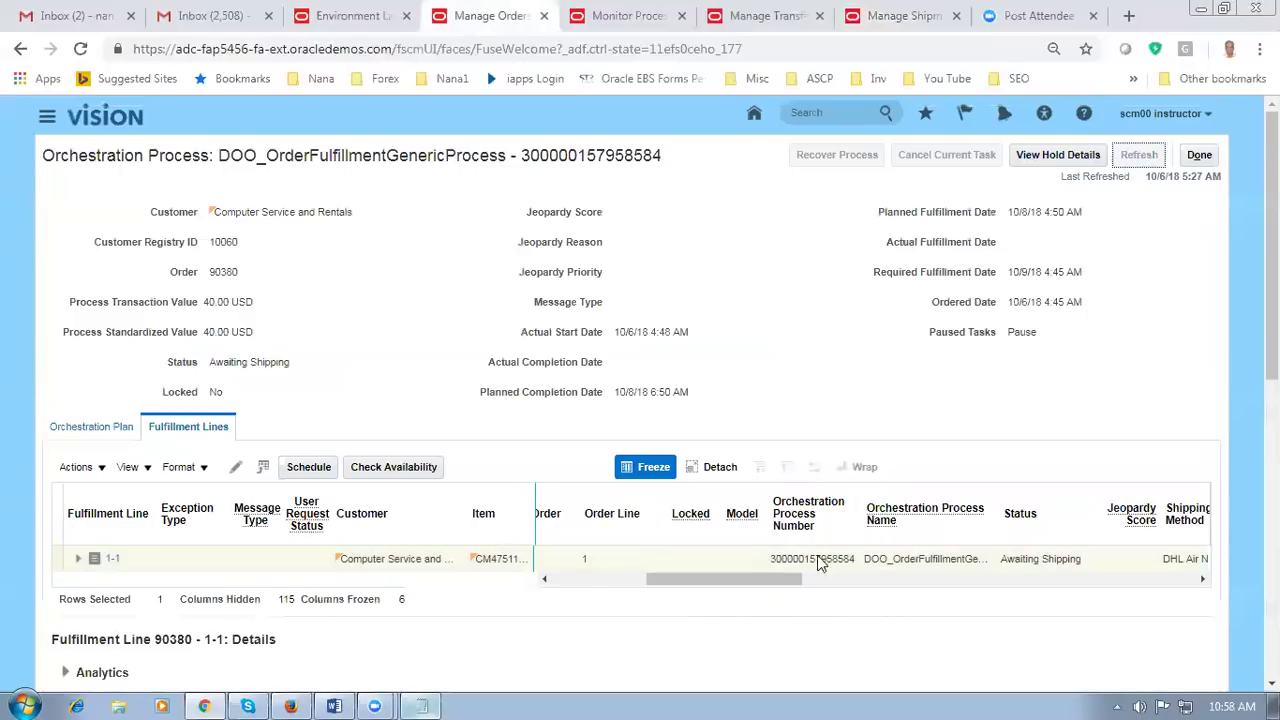
drag(741, 584, 791, 584)
scroll(266, 521, down, 4)
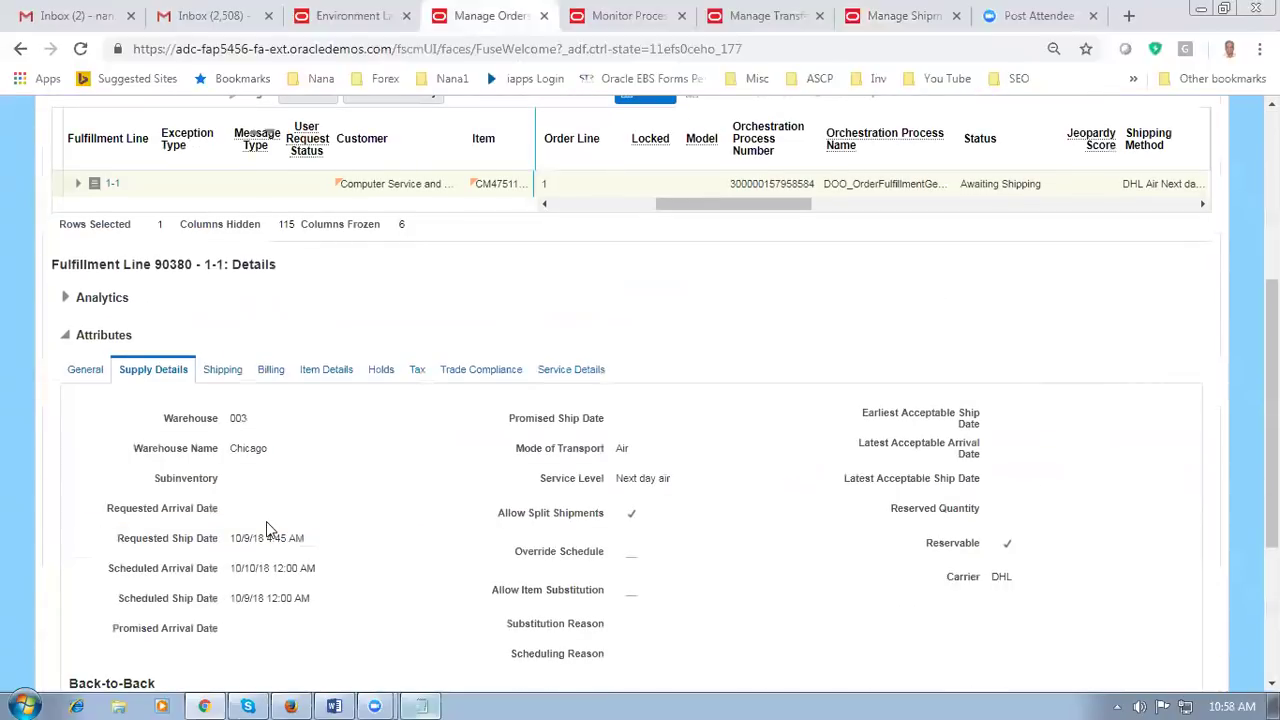
scroll(223, 343, up, 2)
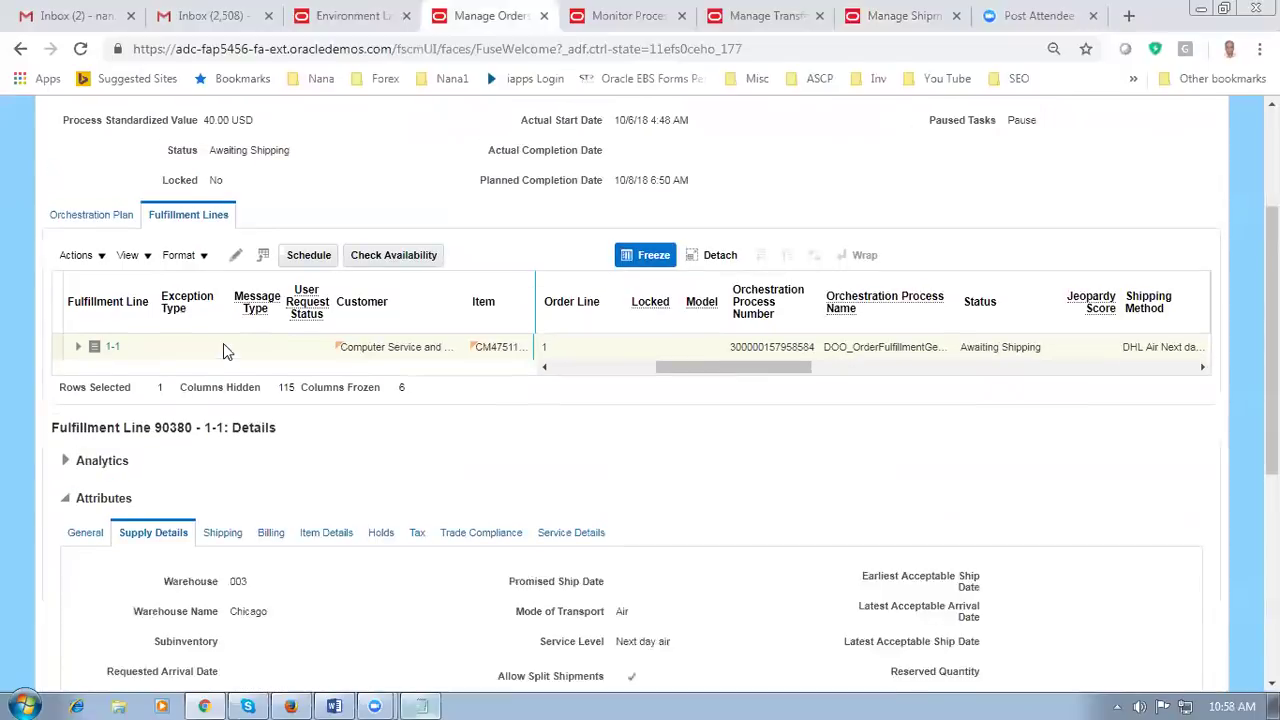
scroll(223, 343, up, 1)
Step: Check the Orchestration Plan tasks, then refresh Fulfillment Lines until line 1-1 reads Shipped
click(91, 240)
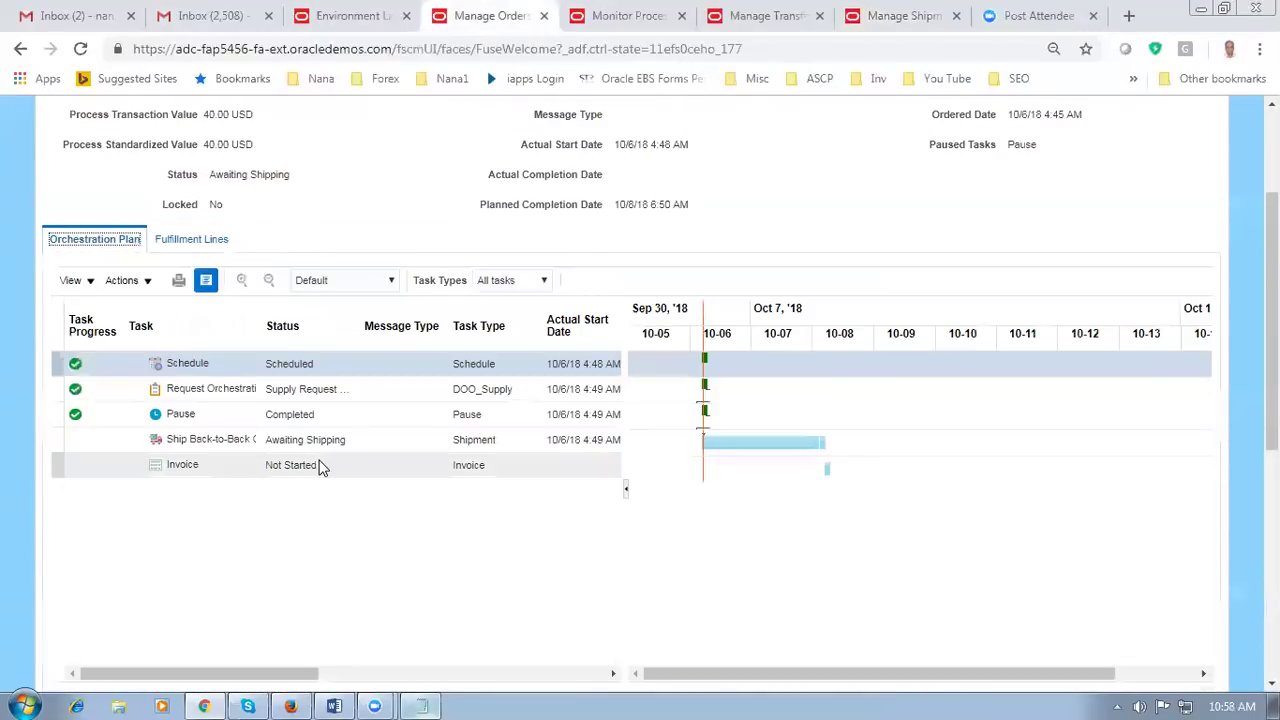
scroll(1025, 200, up, 2)
click(1137, 160)
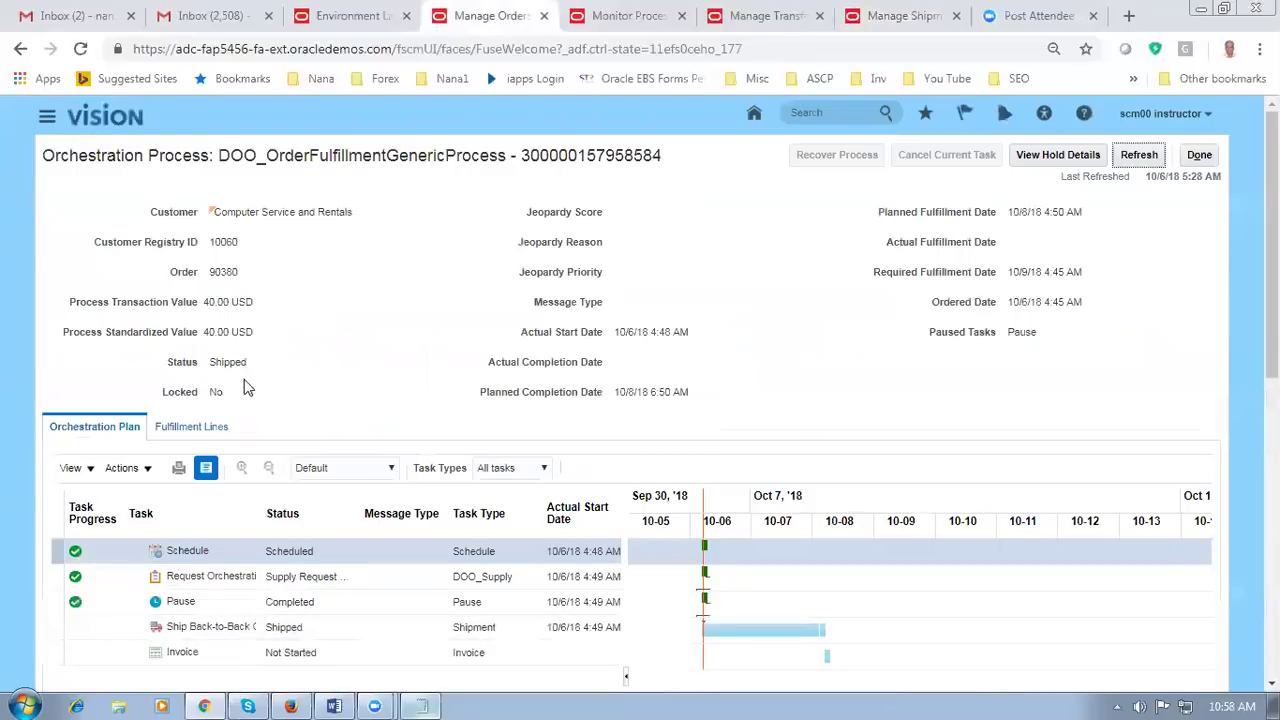
click(190, 427)
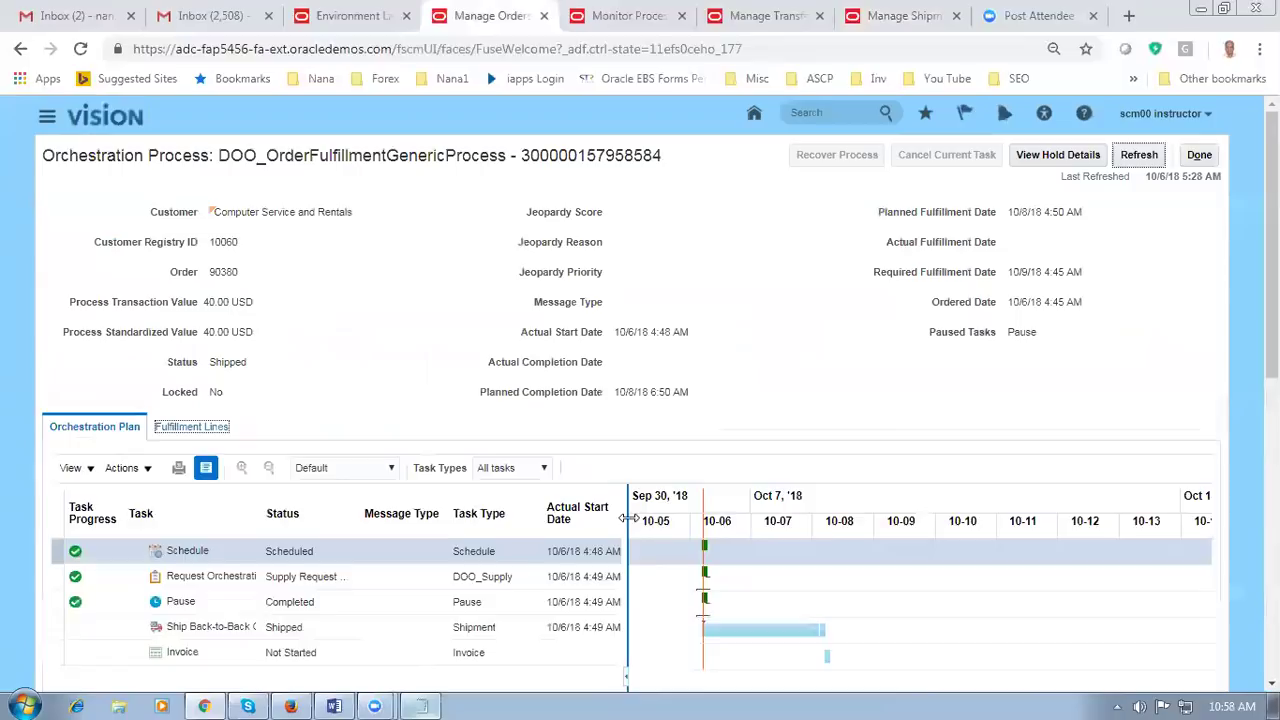
drag(604, 578, 692, 584)
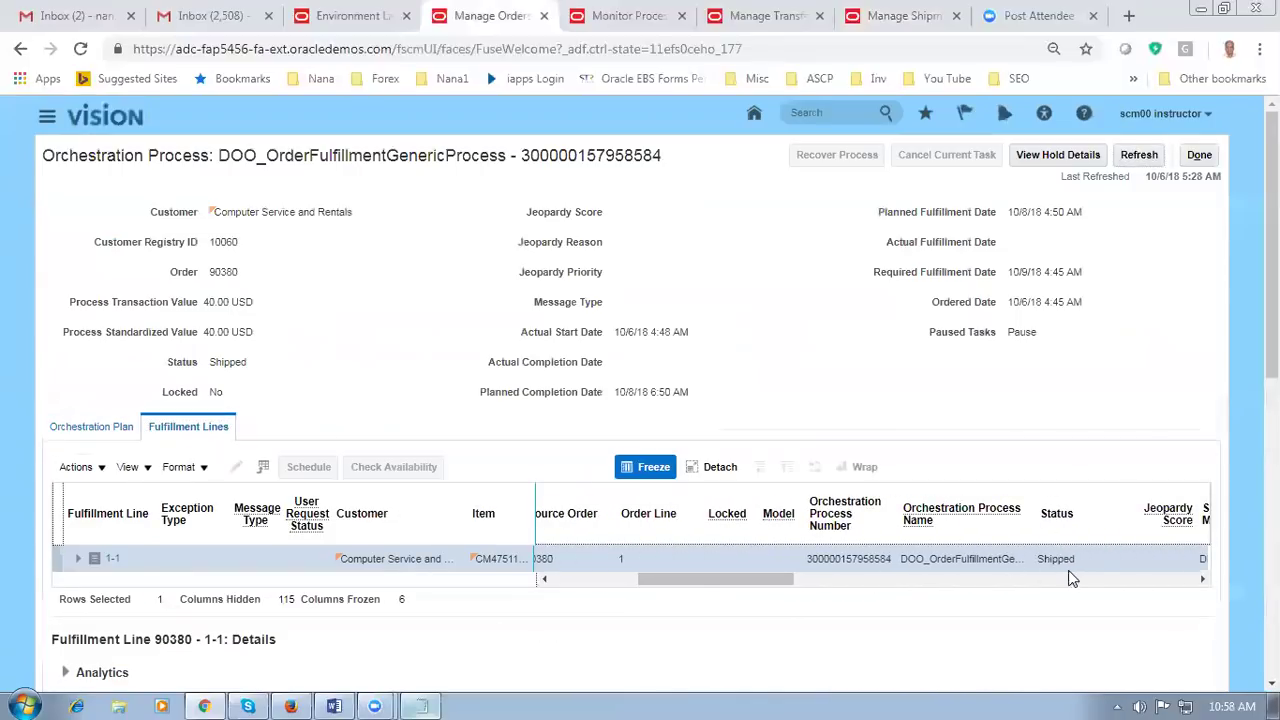
click(1143, 159)
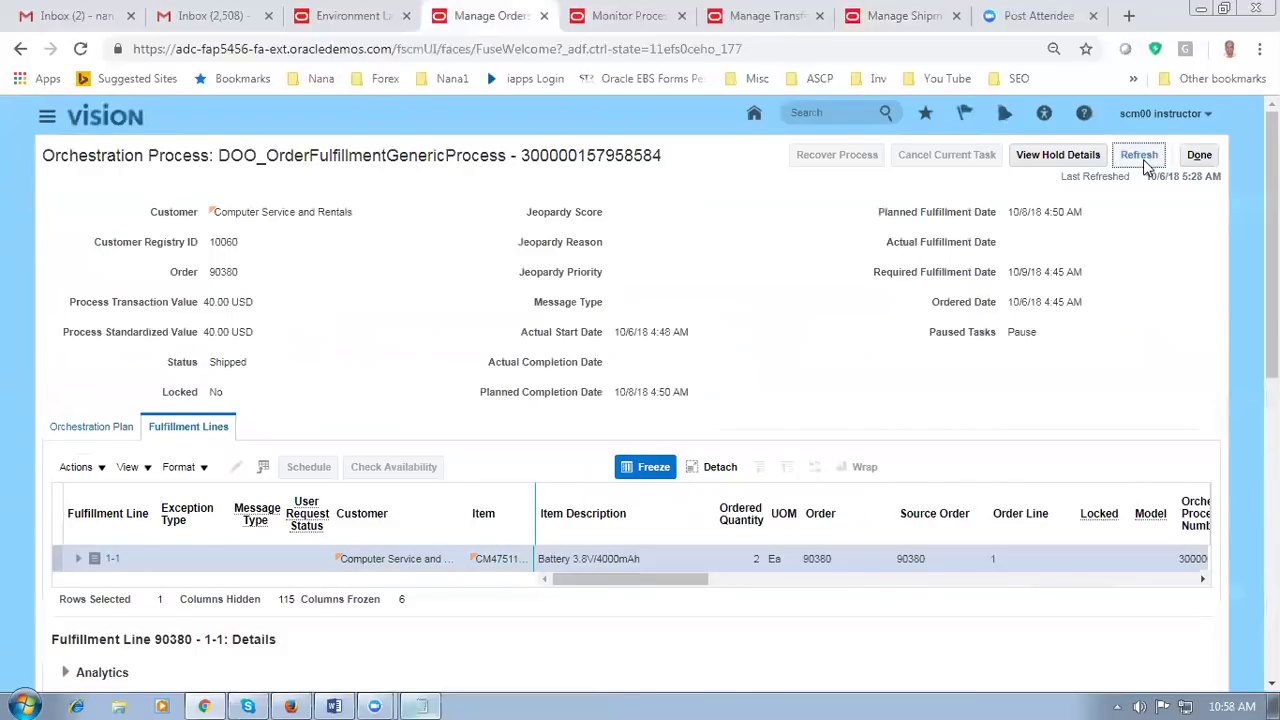
drag(572, 581, 782, 589)
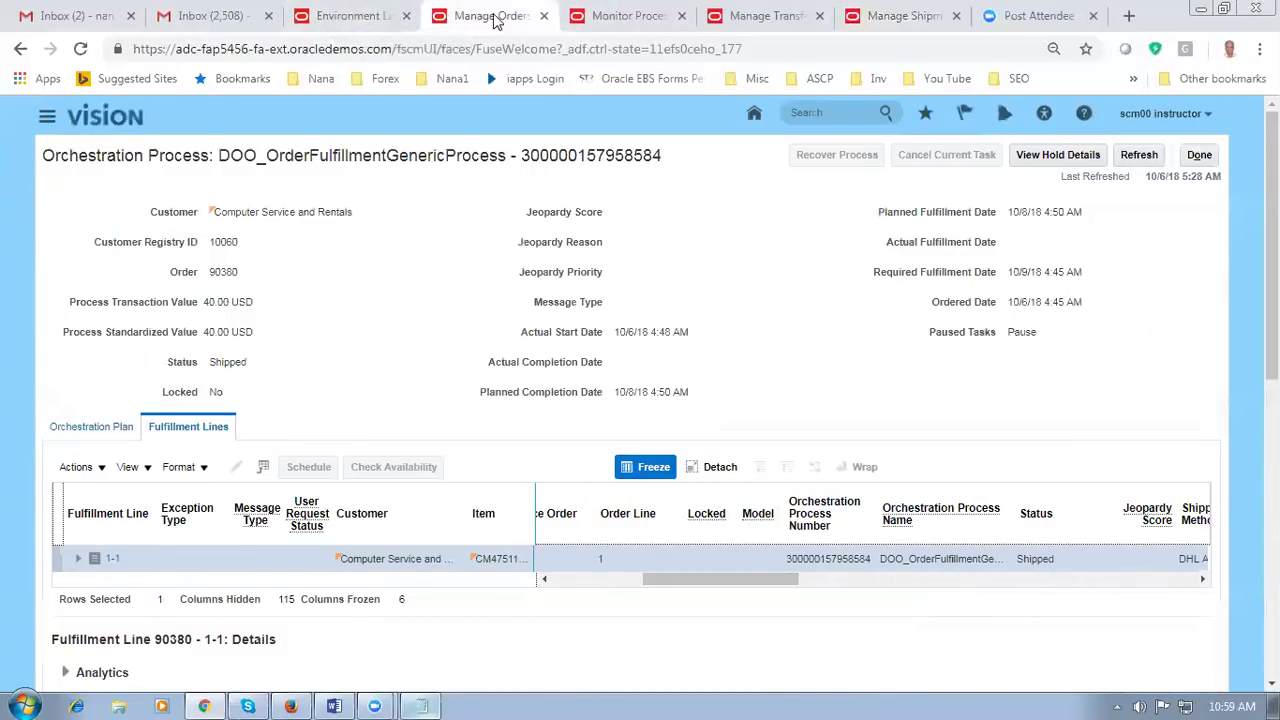
scroll(255, 426, down, 1)
scroll(210, 460, down, 5)
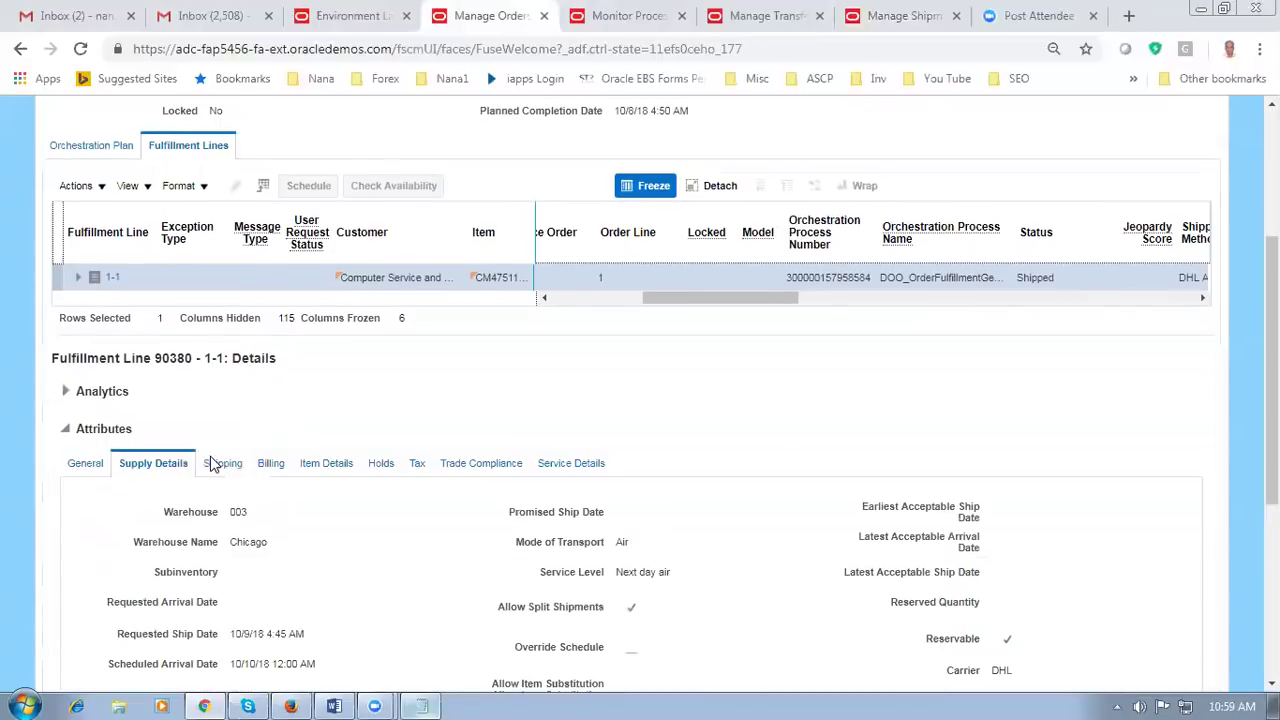
click(237, 441)
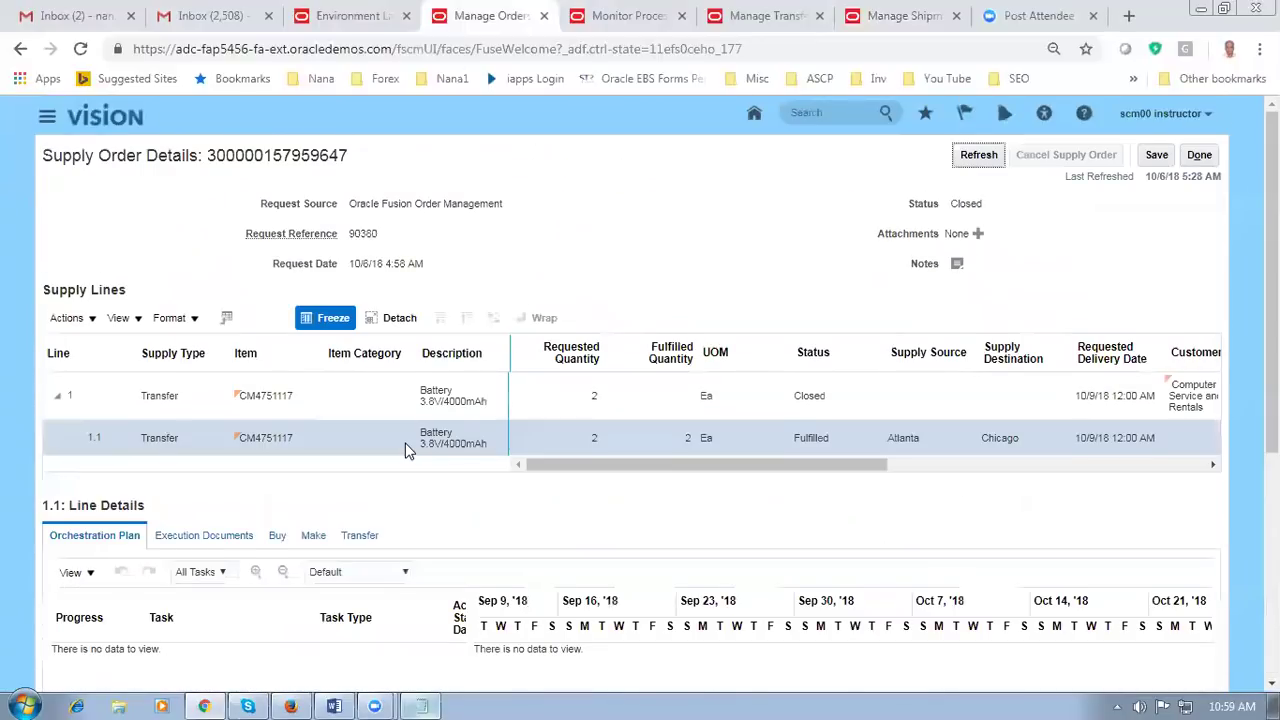
scroll(405, 450, down, 3)
click(323, 120)
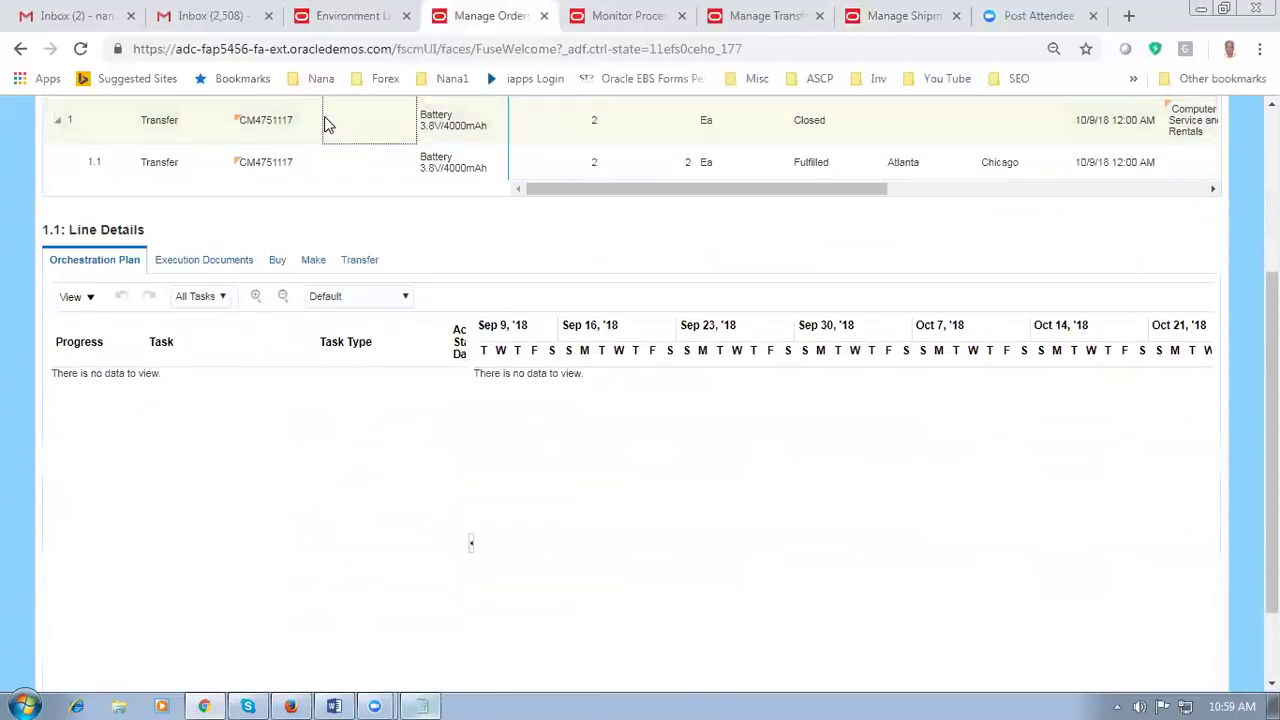
click(334, 166)
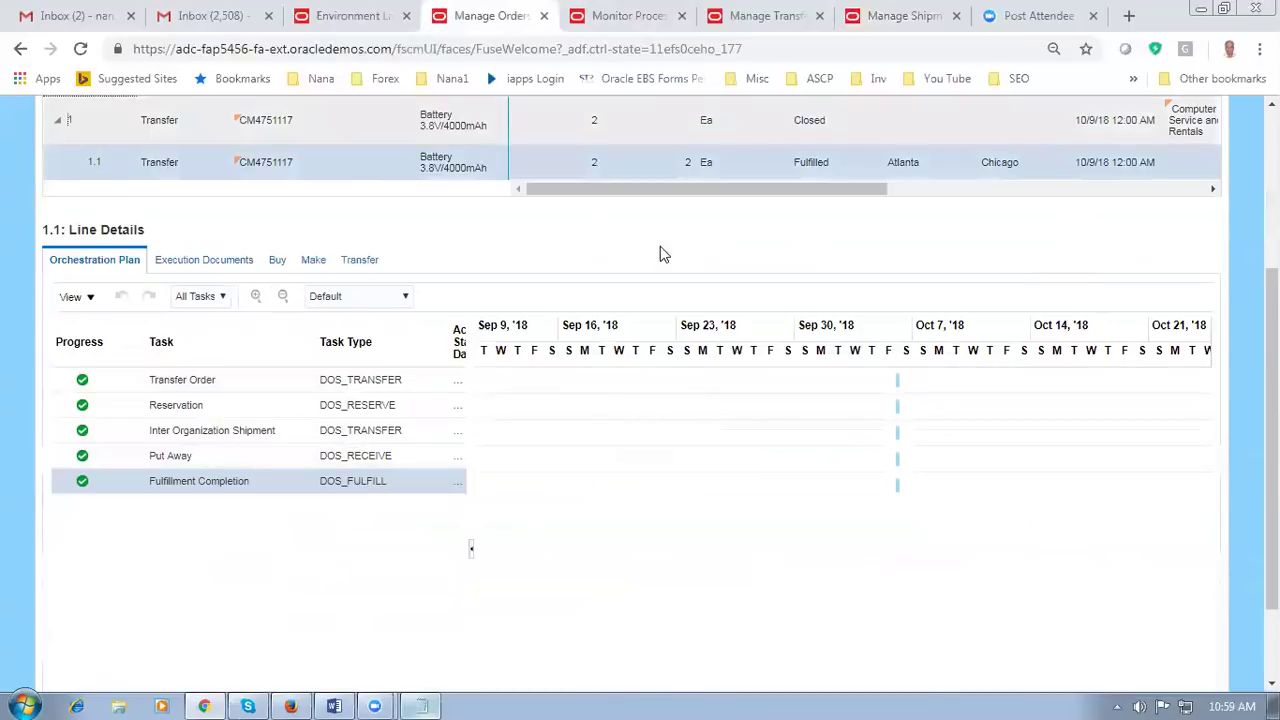
scroll(662, 260, up, 3)
click(1200, 156)
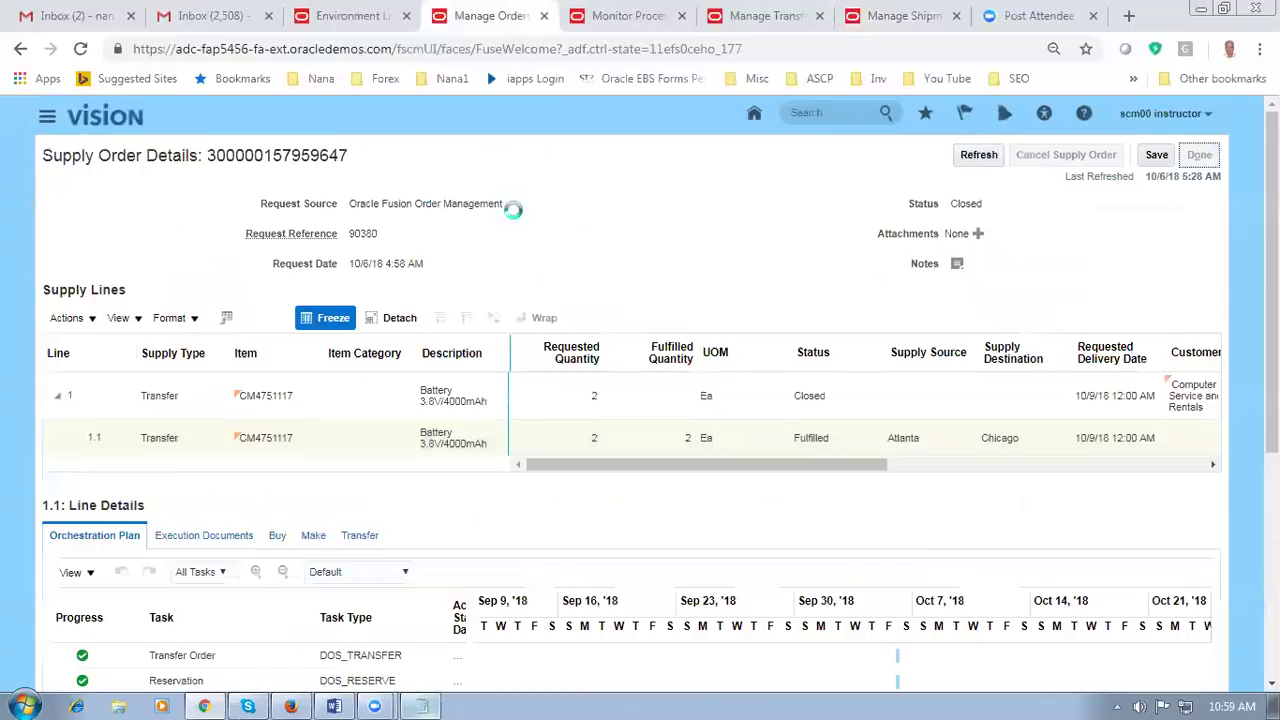
click(1137, 154)
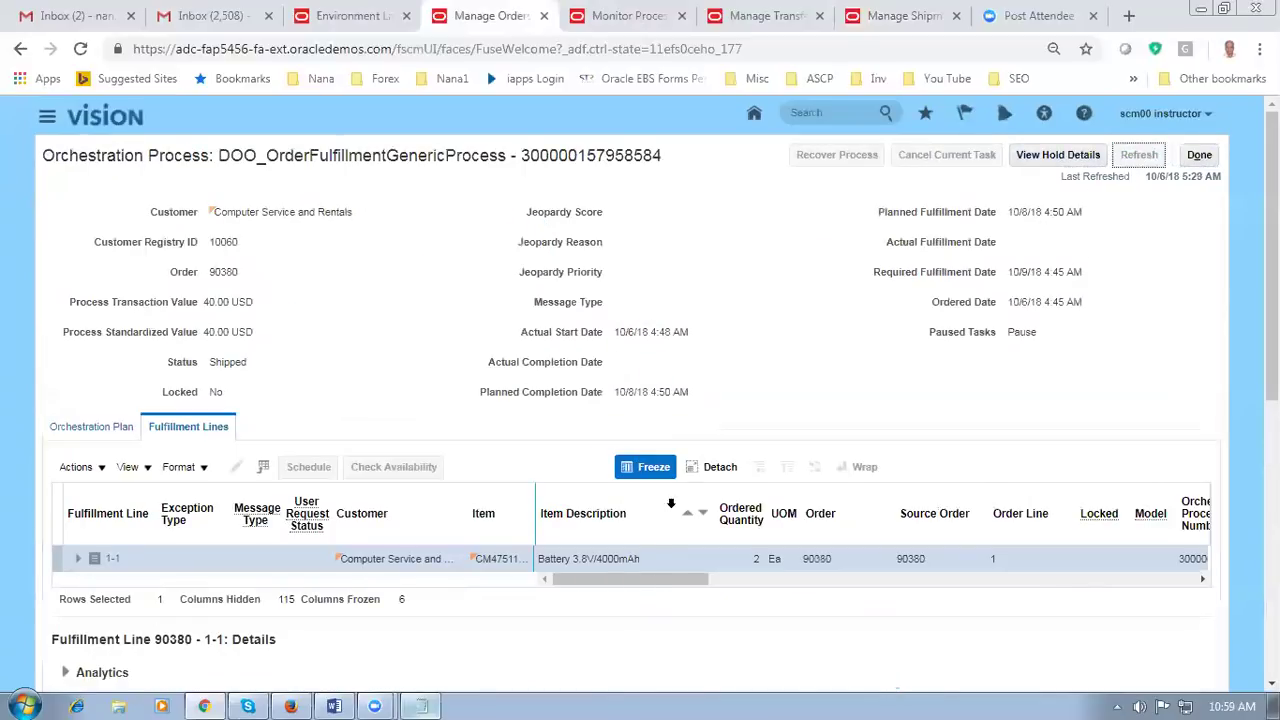
Step: Verify the battery line and the Orchestration Plan's Invoice task both read Awaiting Billing
click(718, 582)
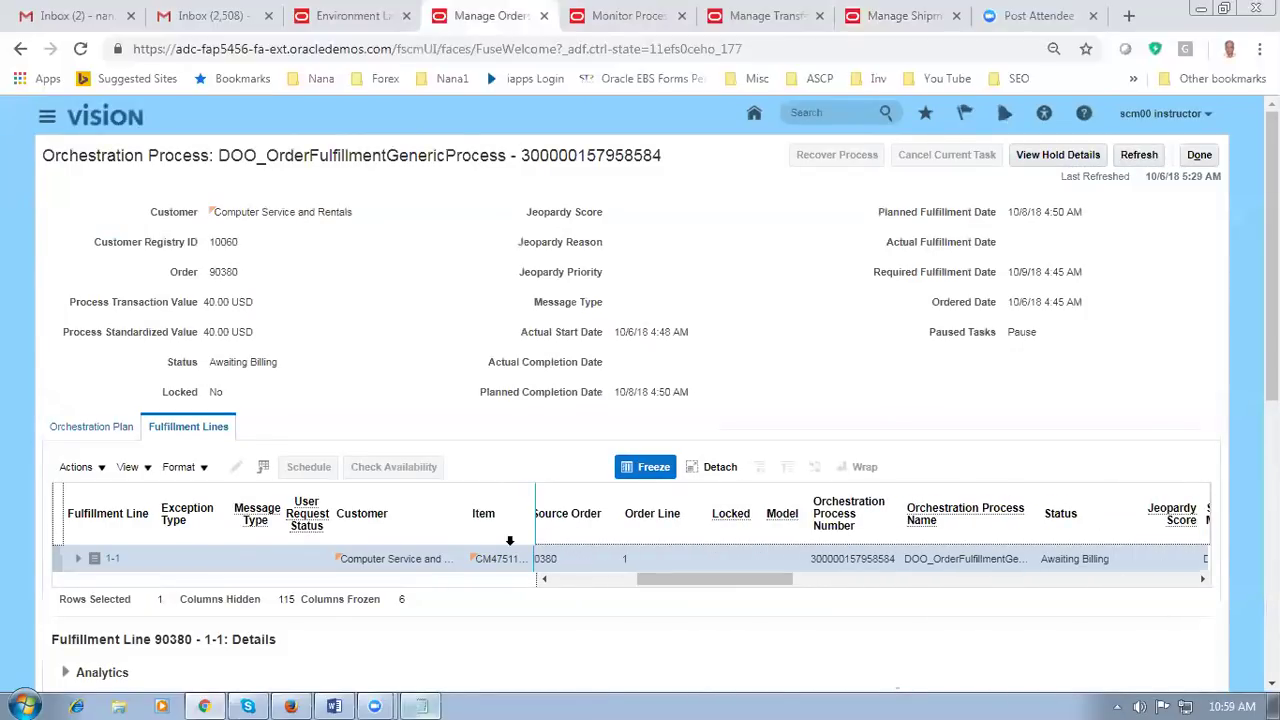
click(91, 426)
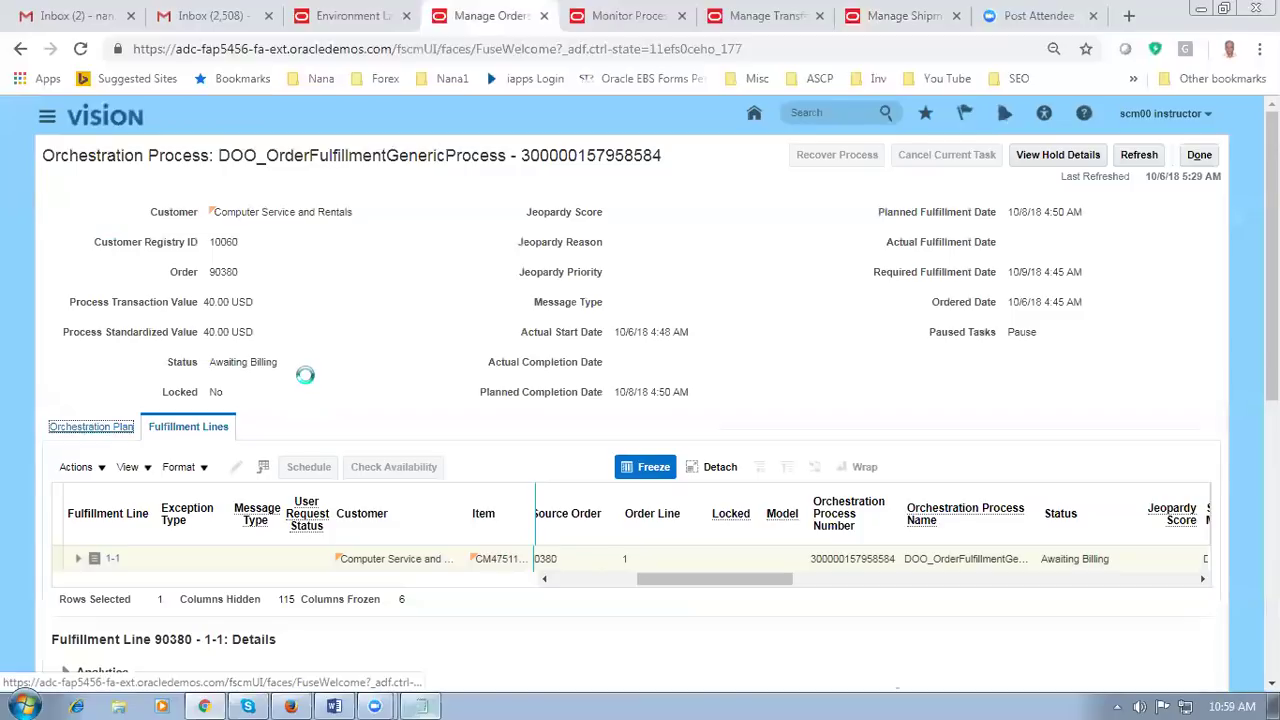
scroll(303, 375, down, 3)
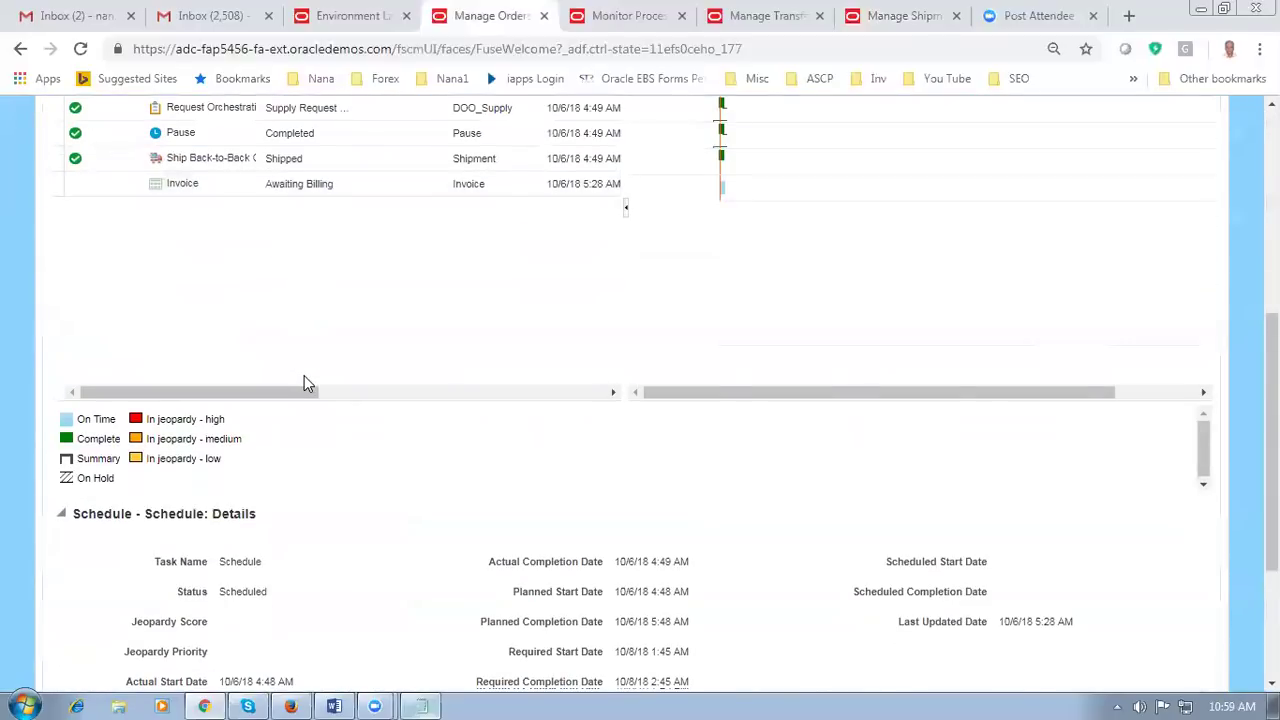
scroll(304, 375, up, 2)
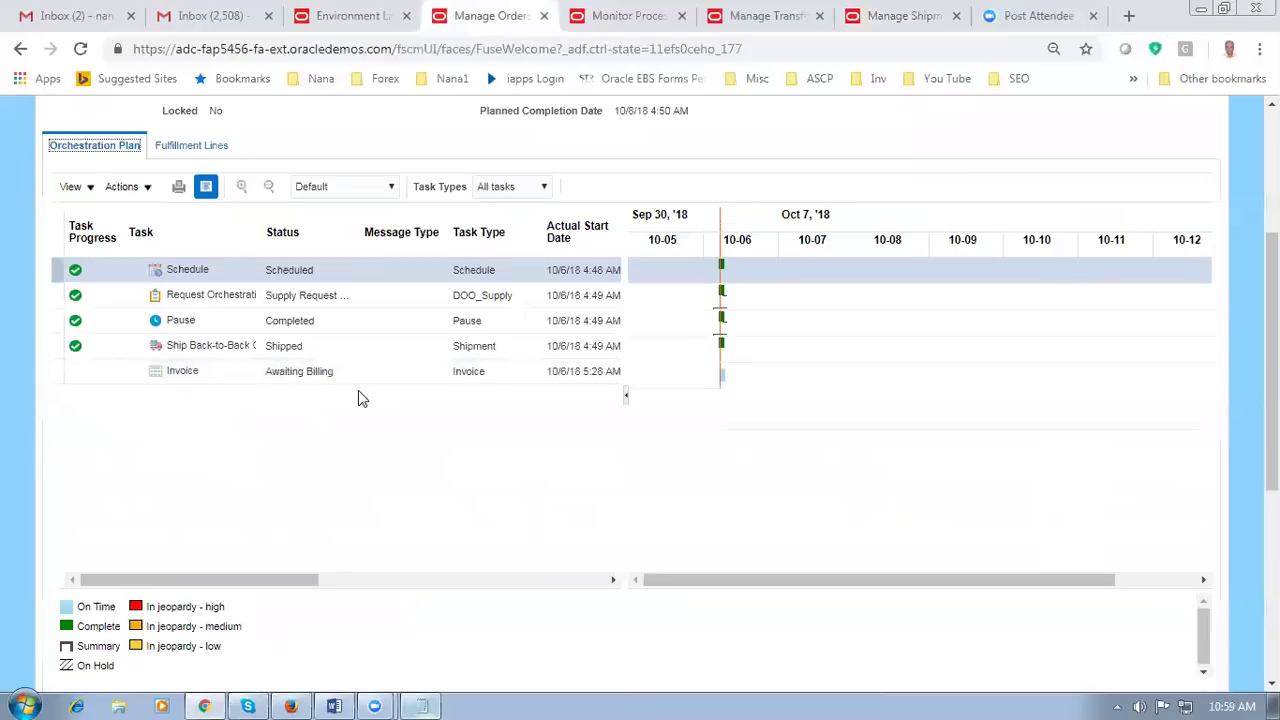
scroll(688, 344, up, 3)
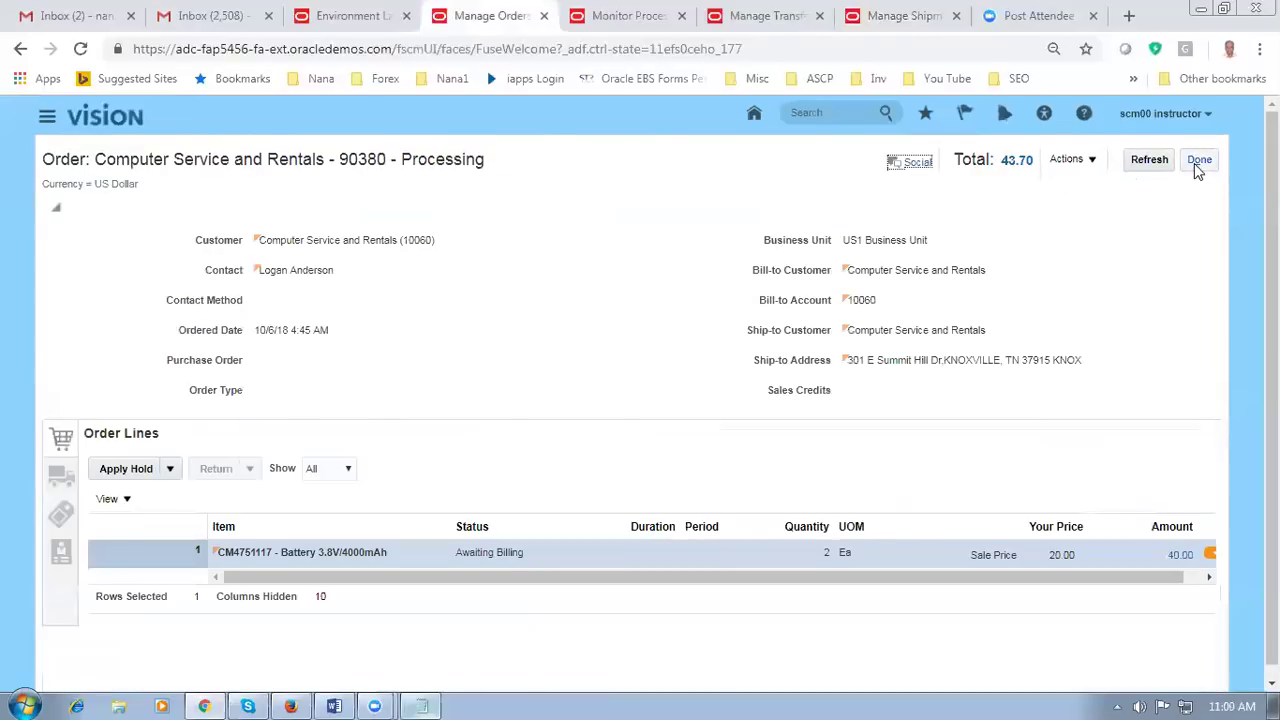
Step: Close the sales order and sign out of the current Fusion session
click(1198, 162)
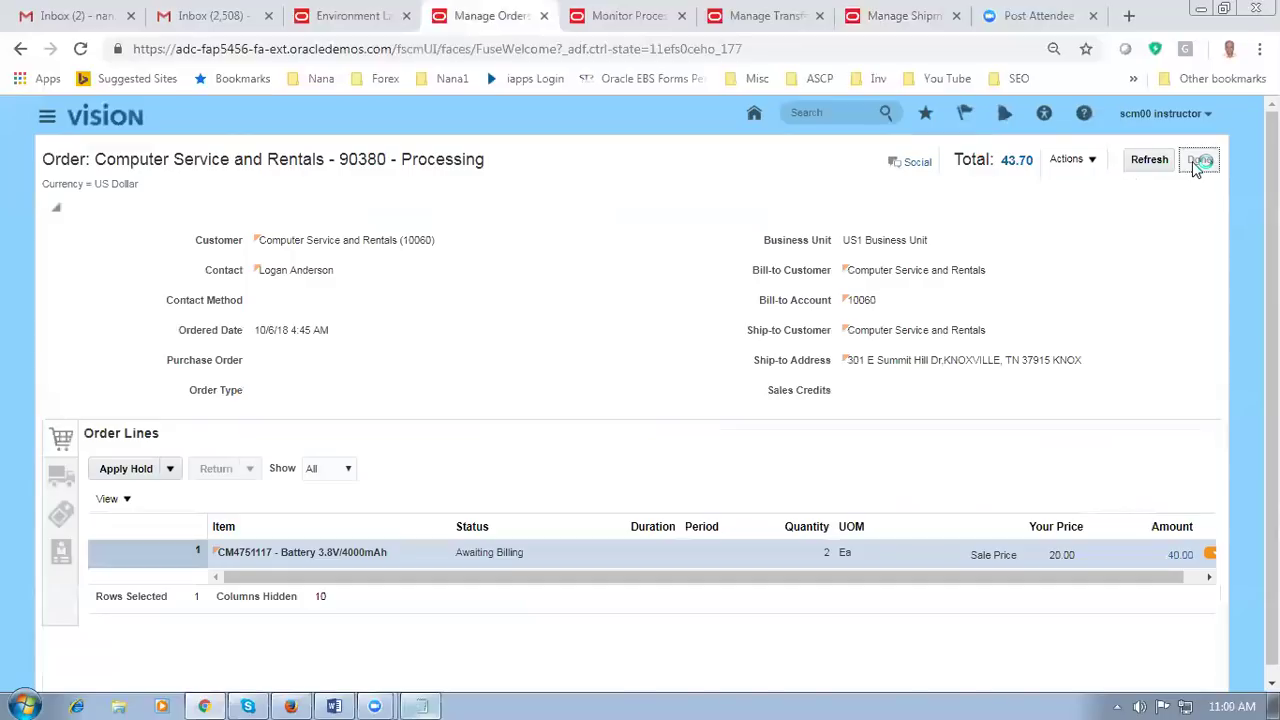
click(1168, 114)
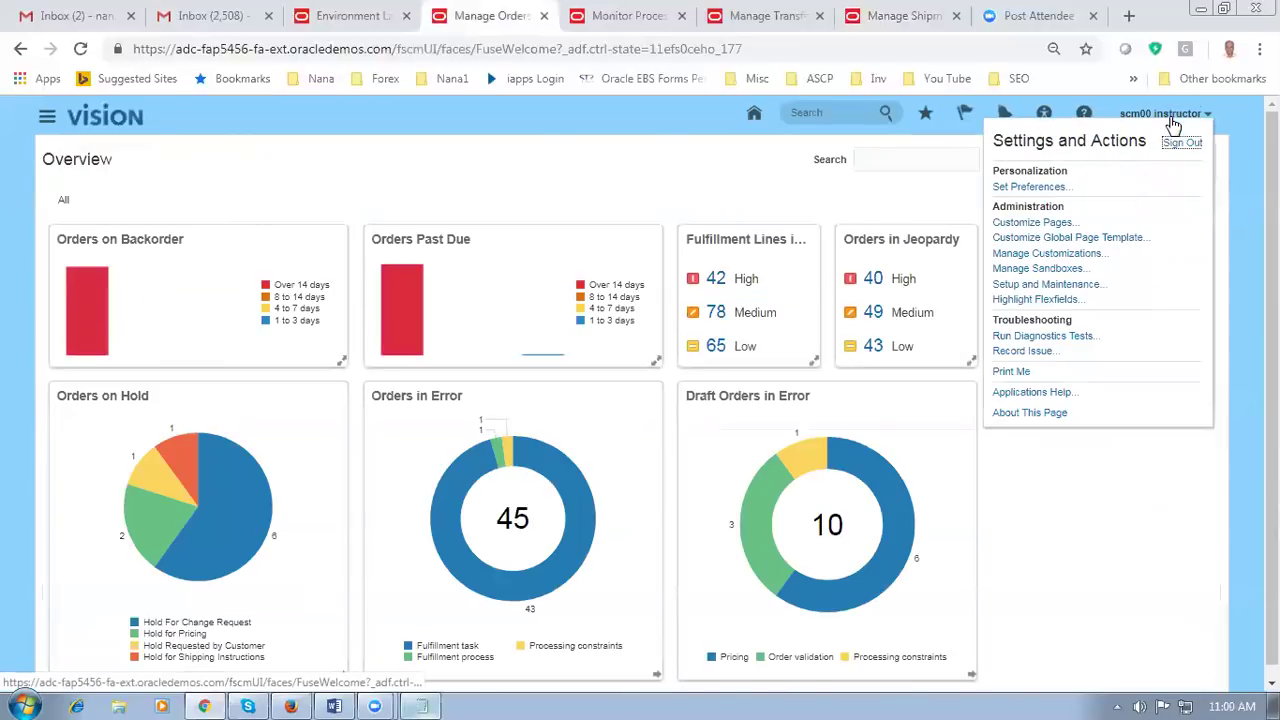
click(1183, 145)
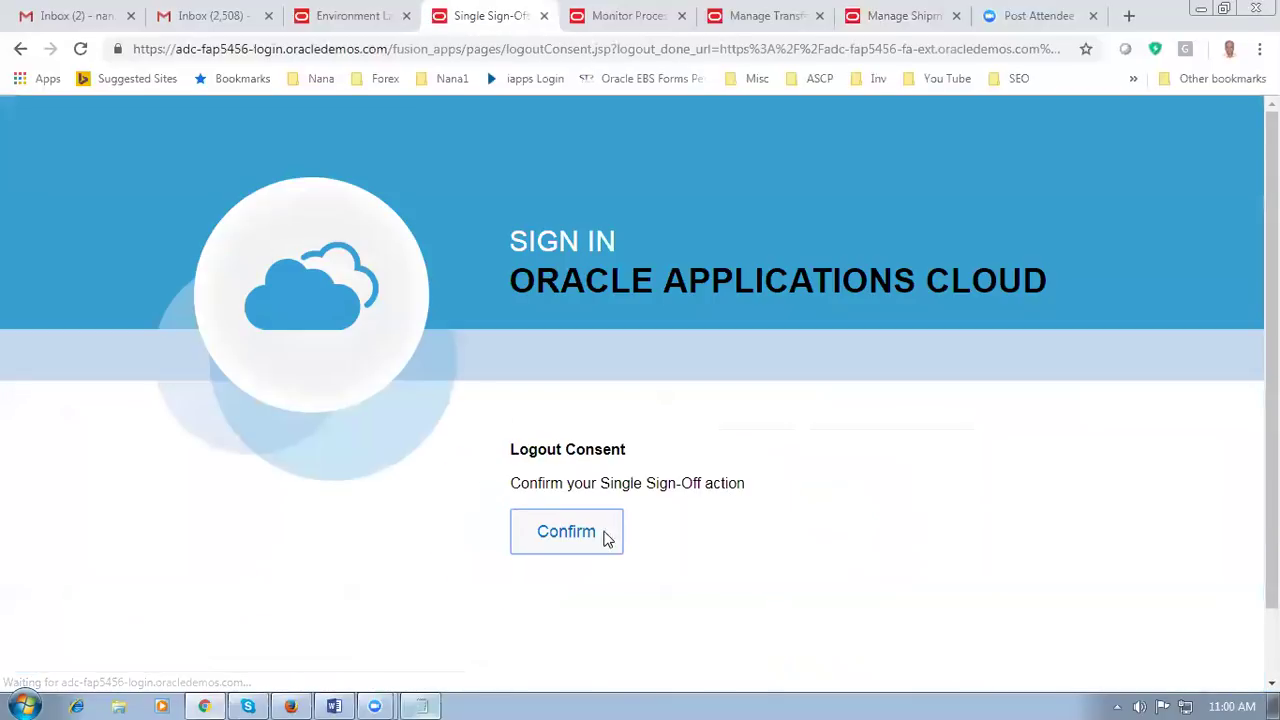
click(588, 530)
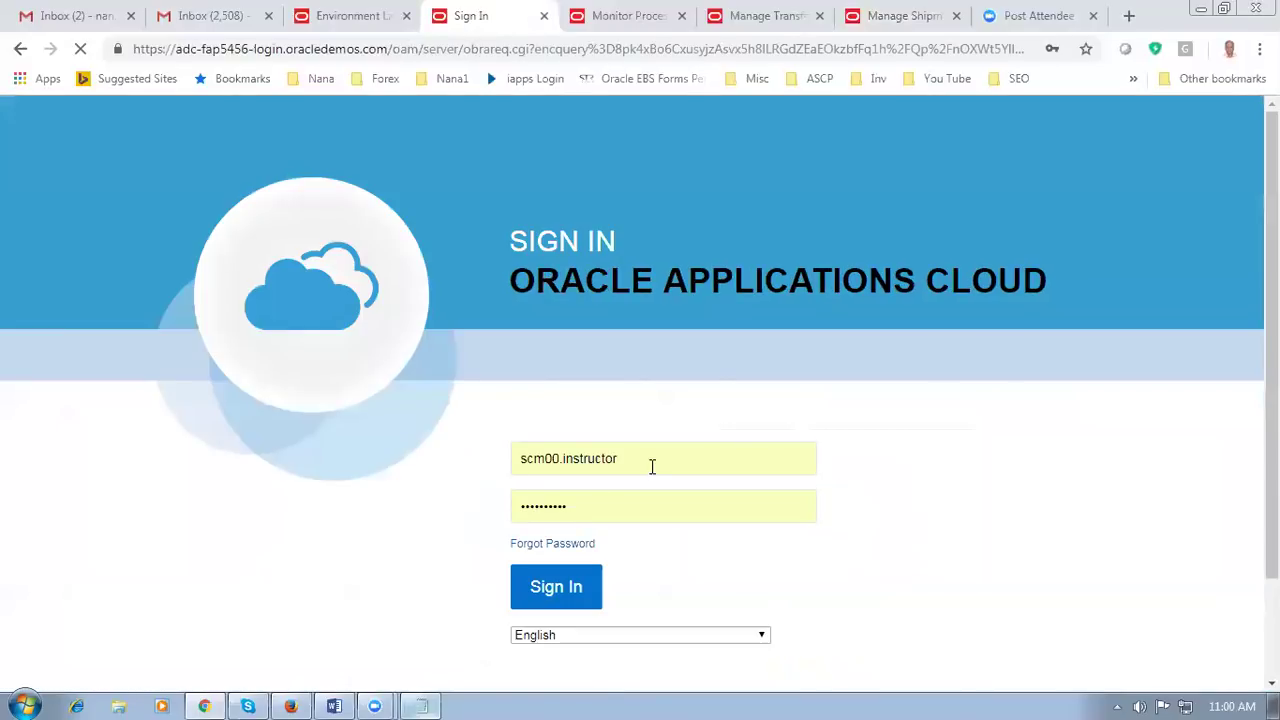
Step: Sign back in as the receivables manager using the saved login
click(652, 467)
key(ctrl+a)
text(t)
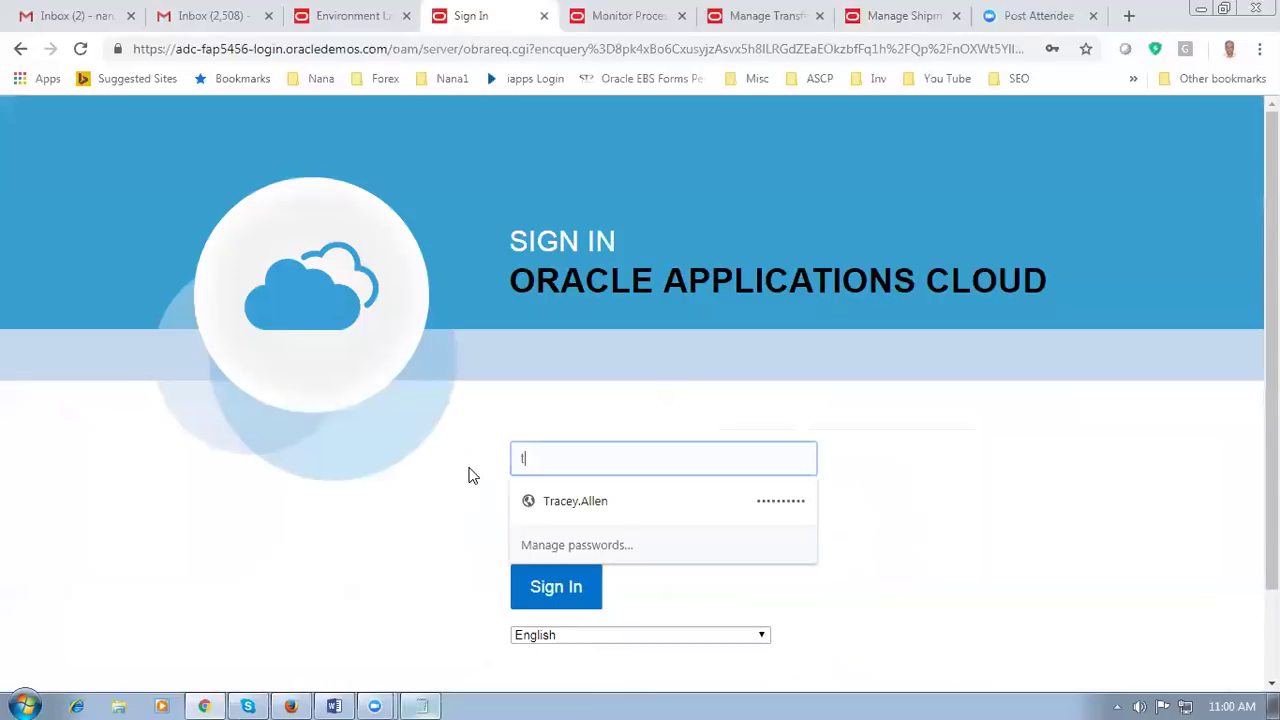
click(552, 501)
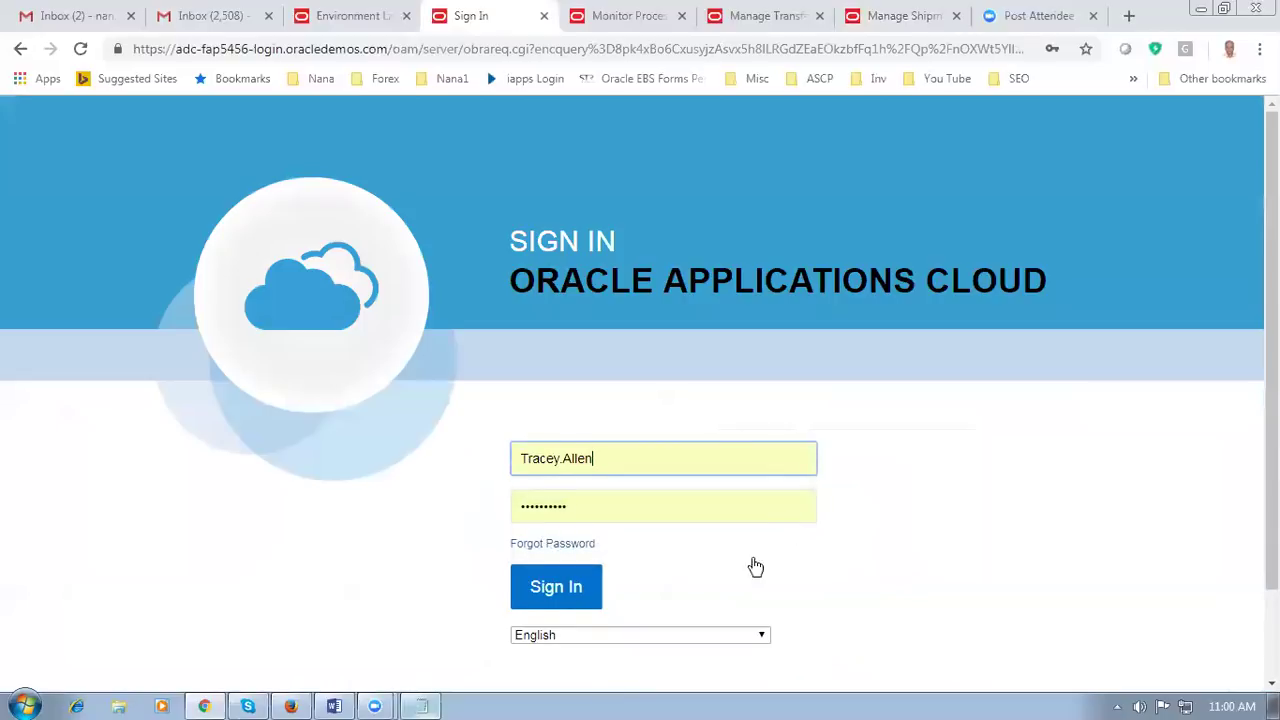
click(557, 590)
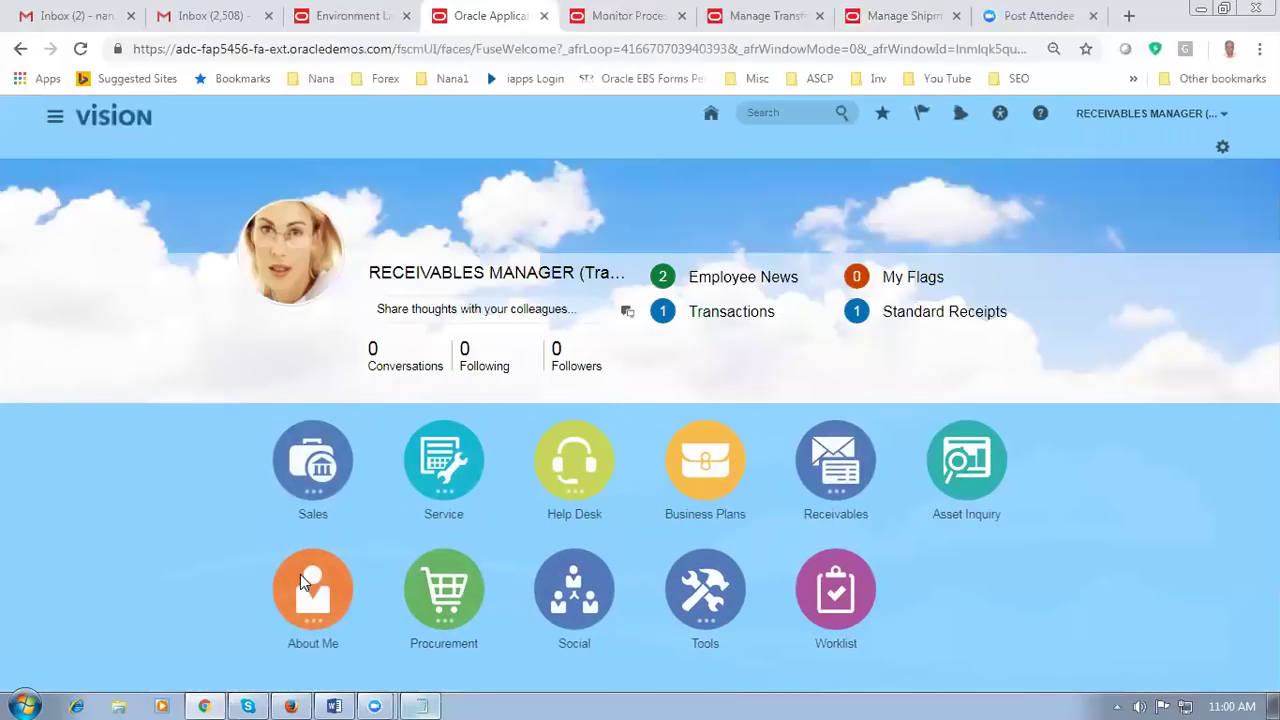
Step: In Scheduled Processes, start a new process and pick Import AutoInvoice via an Import%auto% name search
click(55, 116)
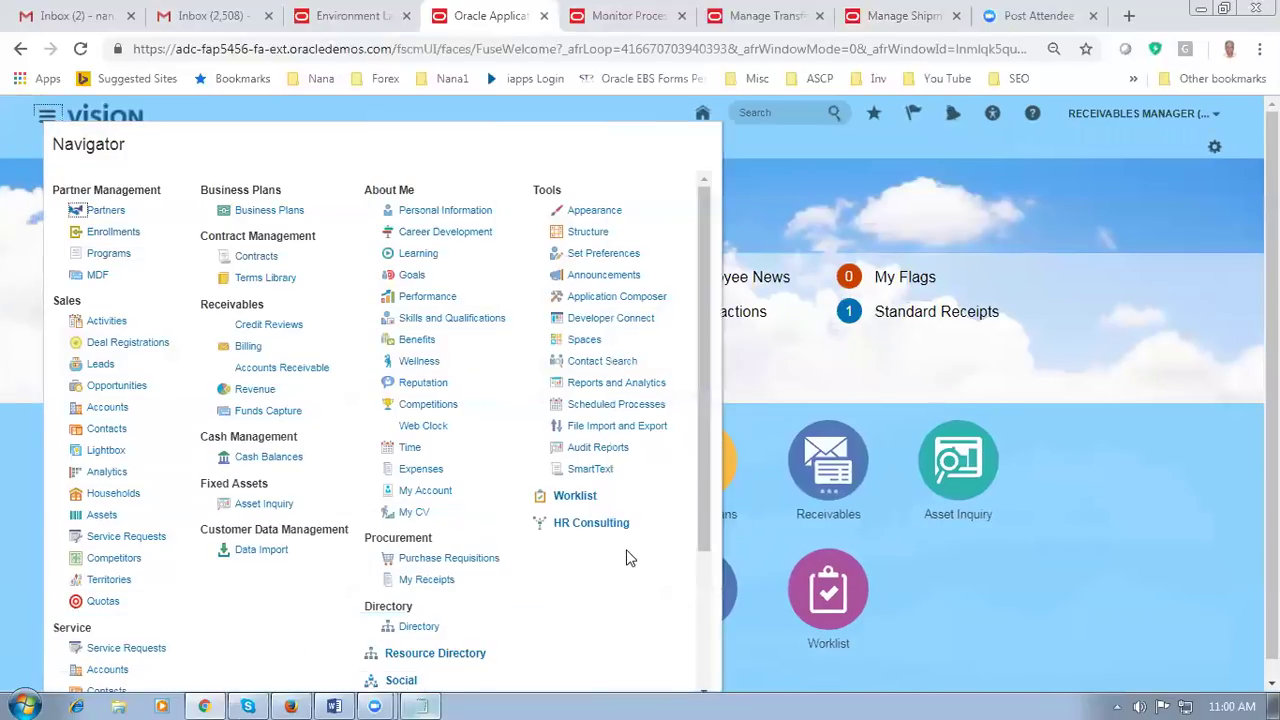
click(595, 404)
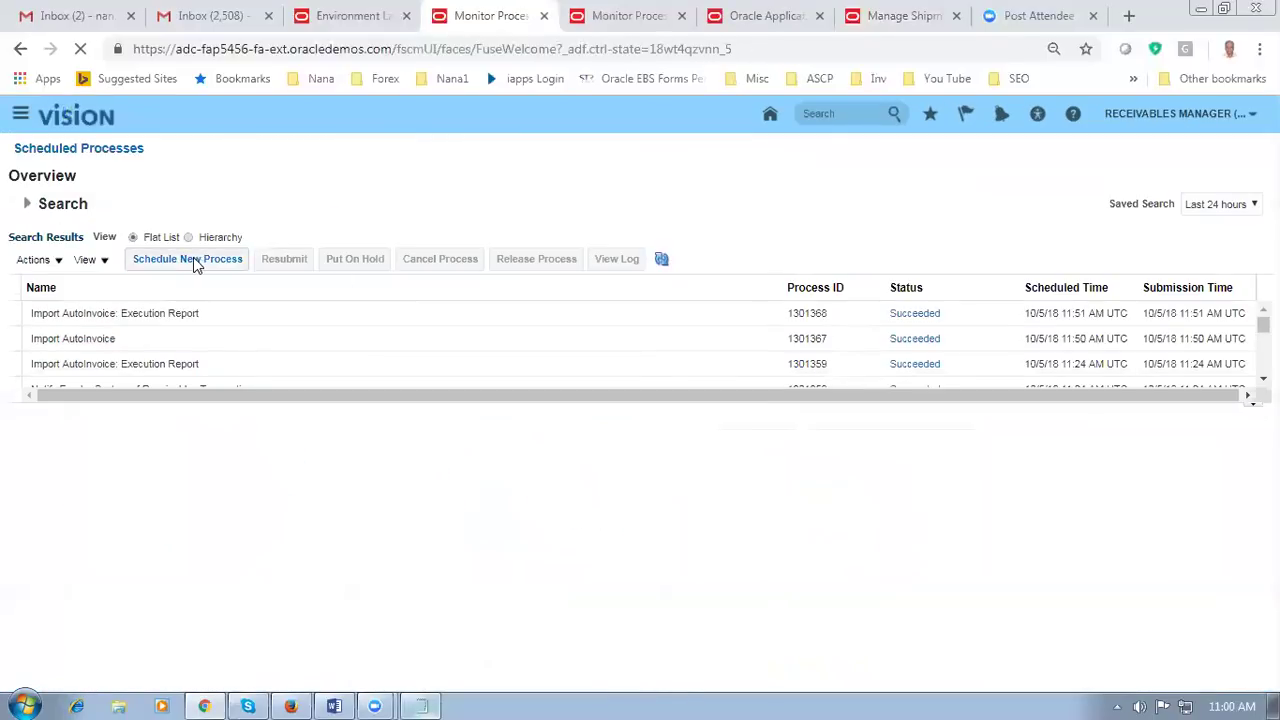
click(193, 258)
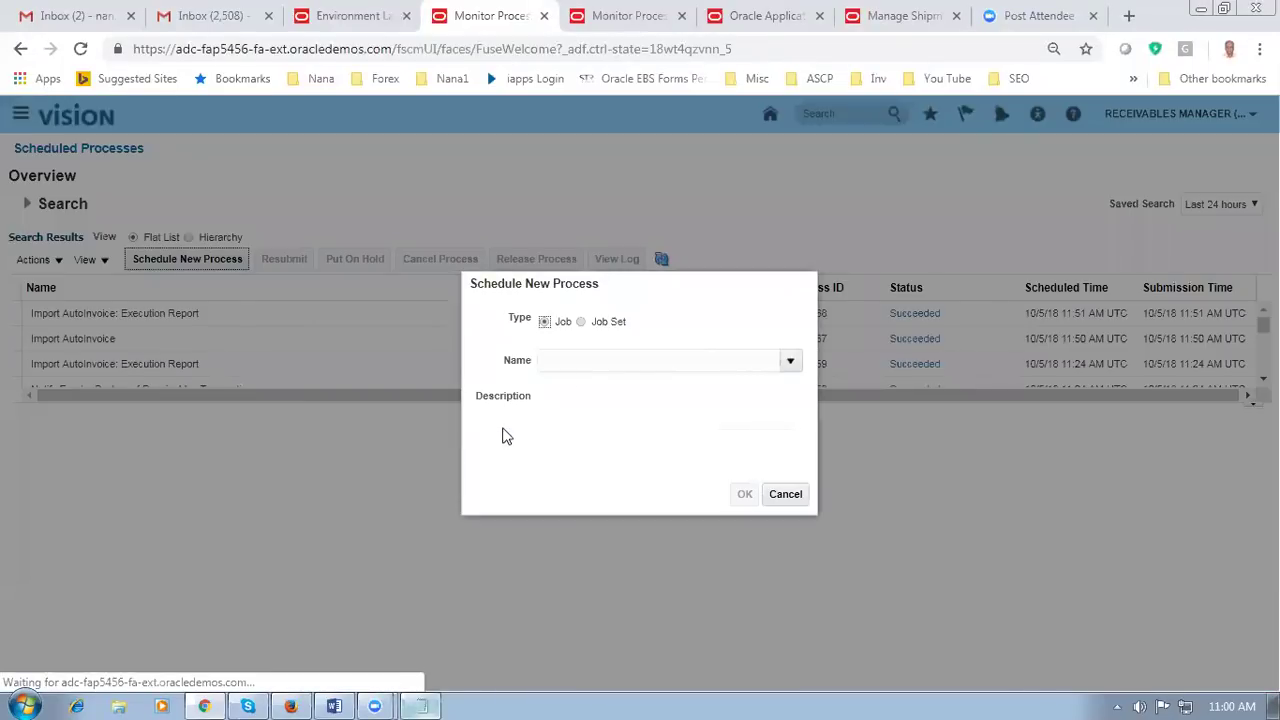
click(572, 359)
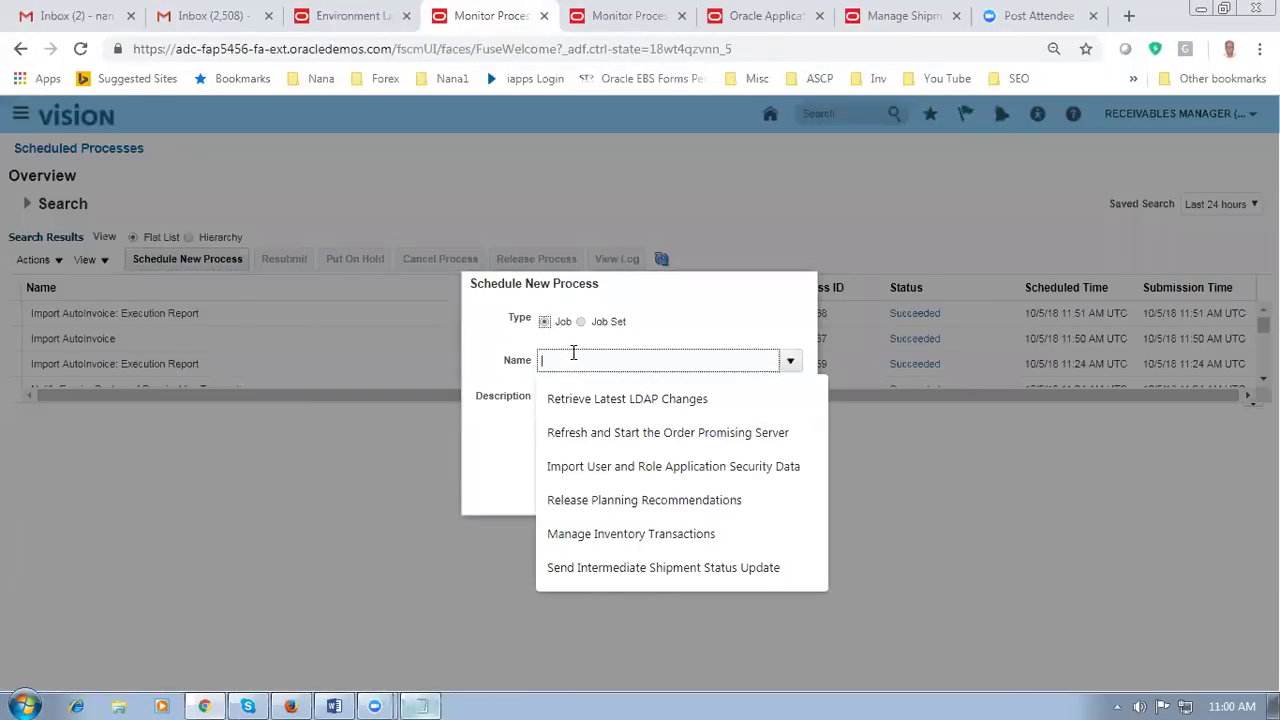
text(Im)
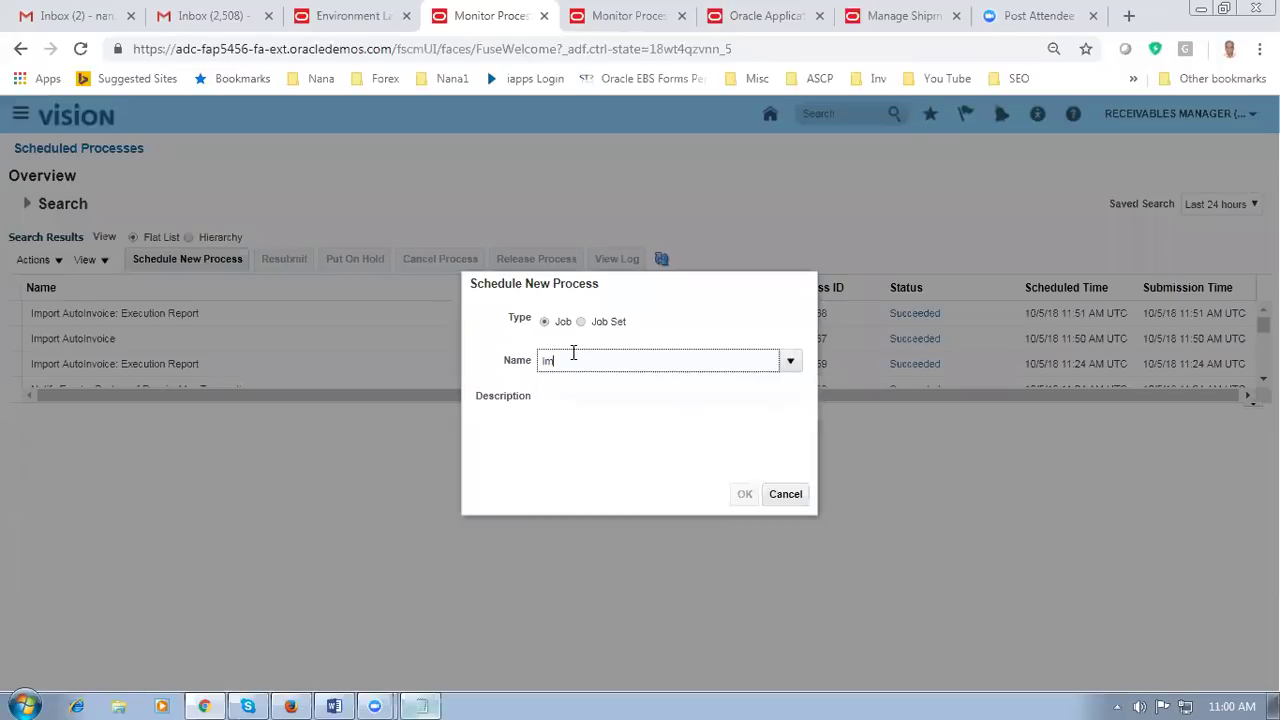
text(port%auto%)
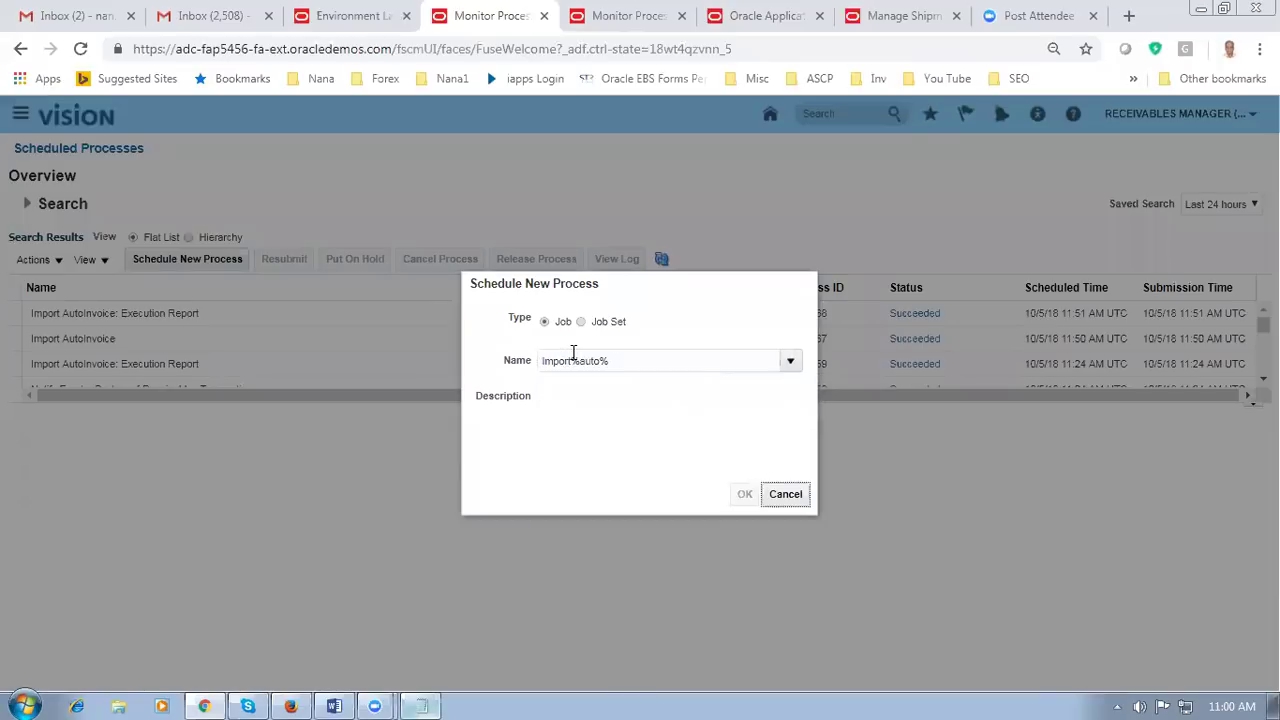
key(Tab)
click(712, 294)
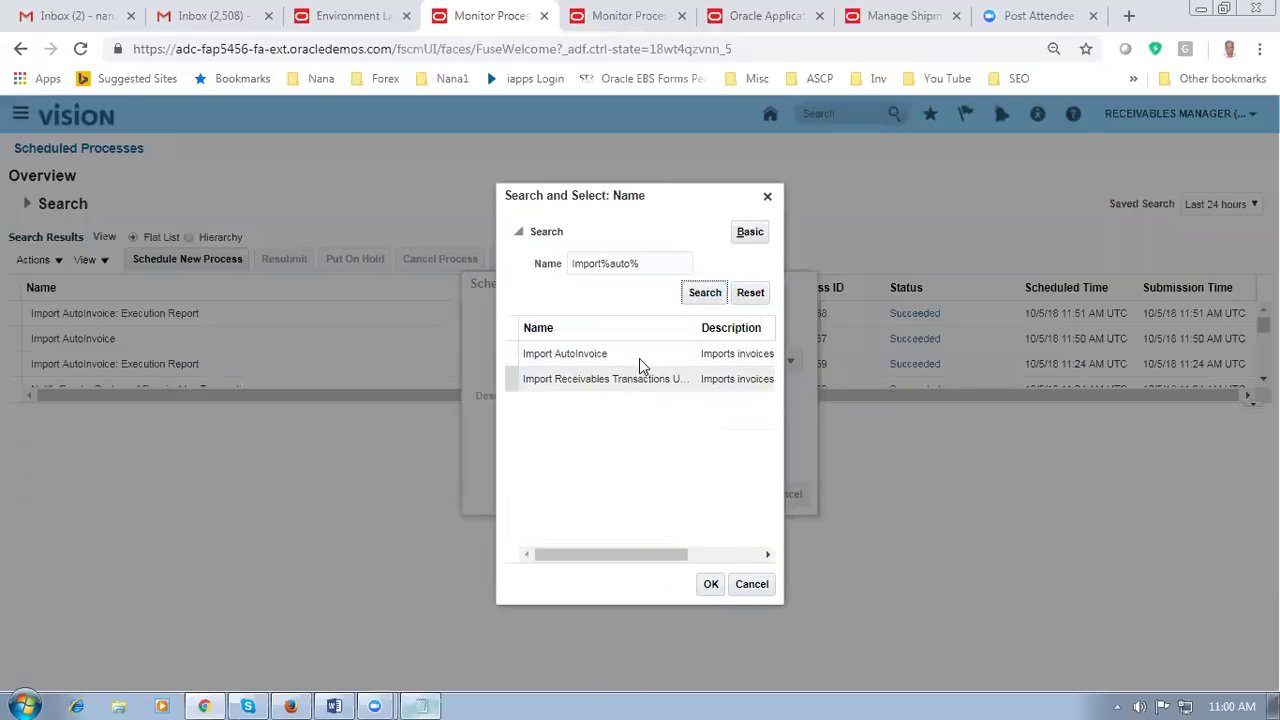
click(643, 360)
click(711, 584)
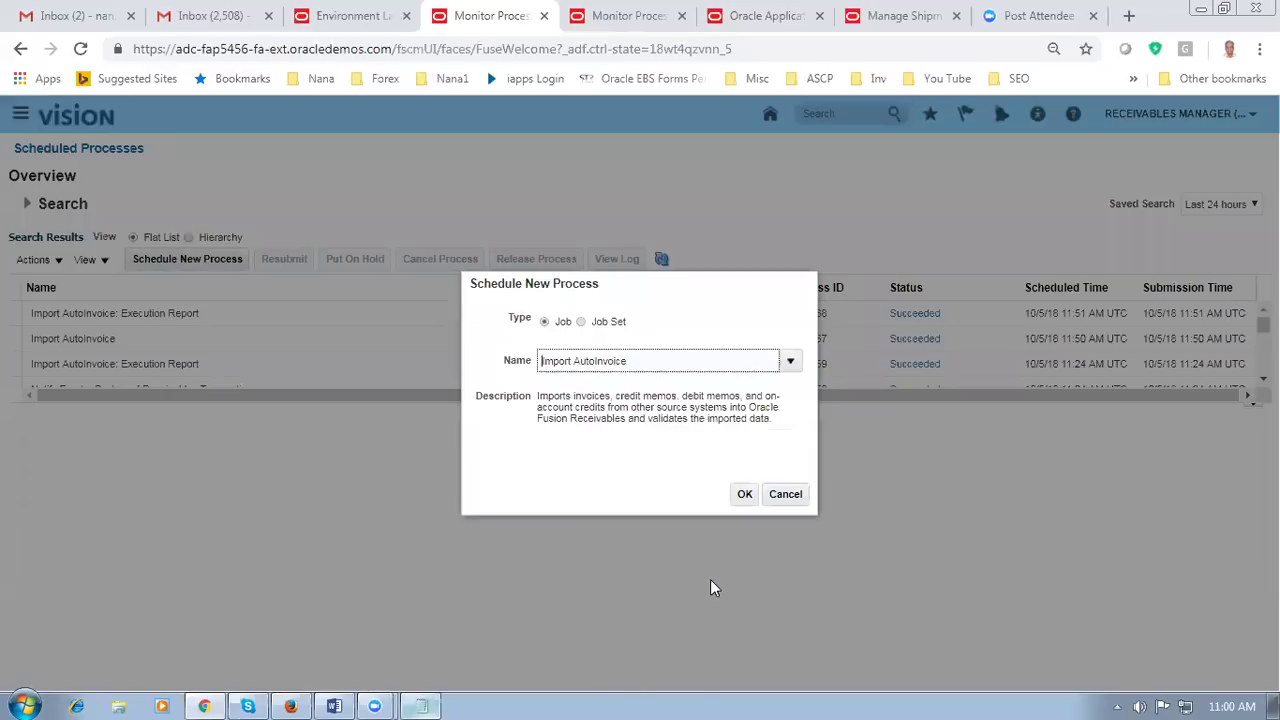
Step: Set the Import AutoInvoice transaction source to Distributed Order Orchestration
click(742, 502)
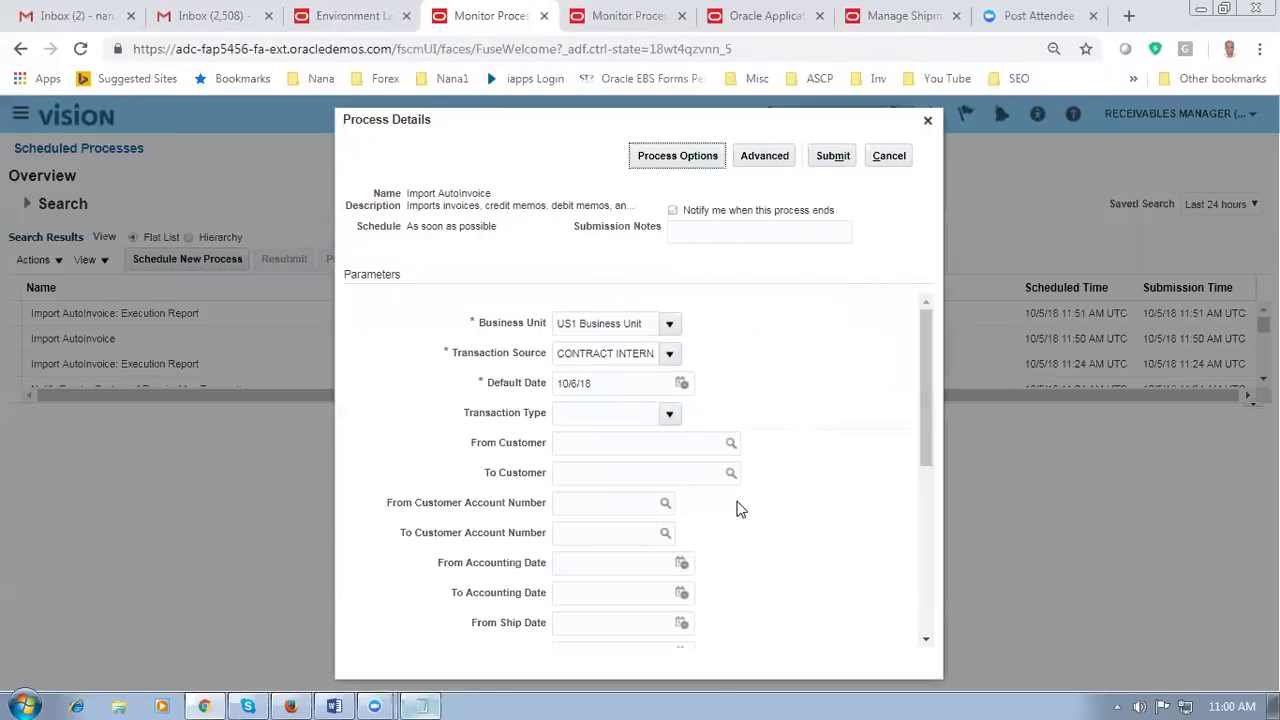
click(670, 354)
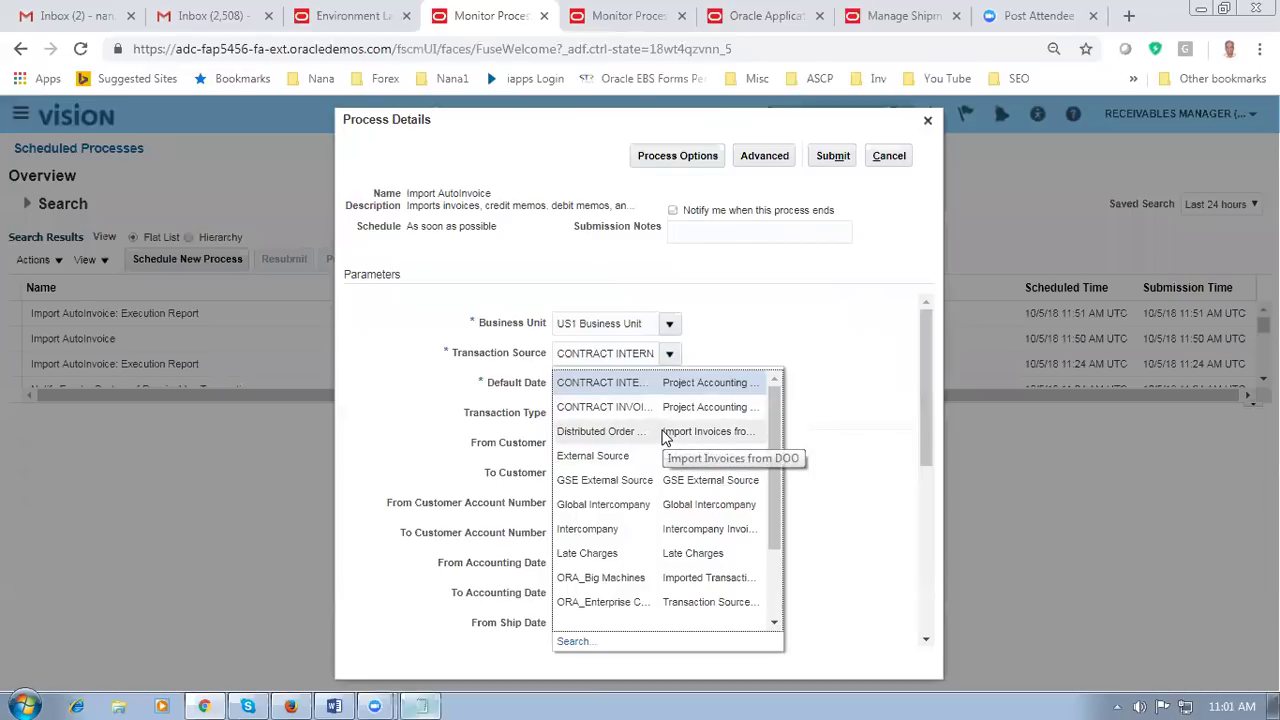
key(Escape)
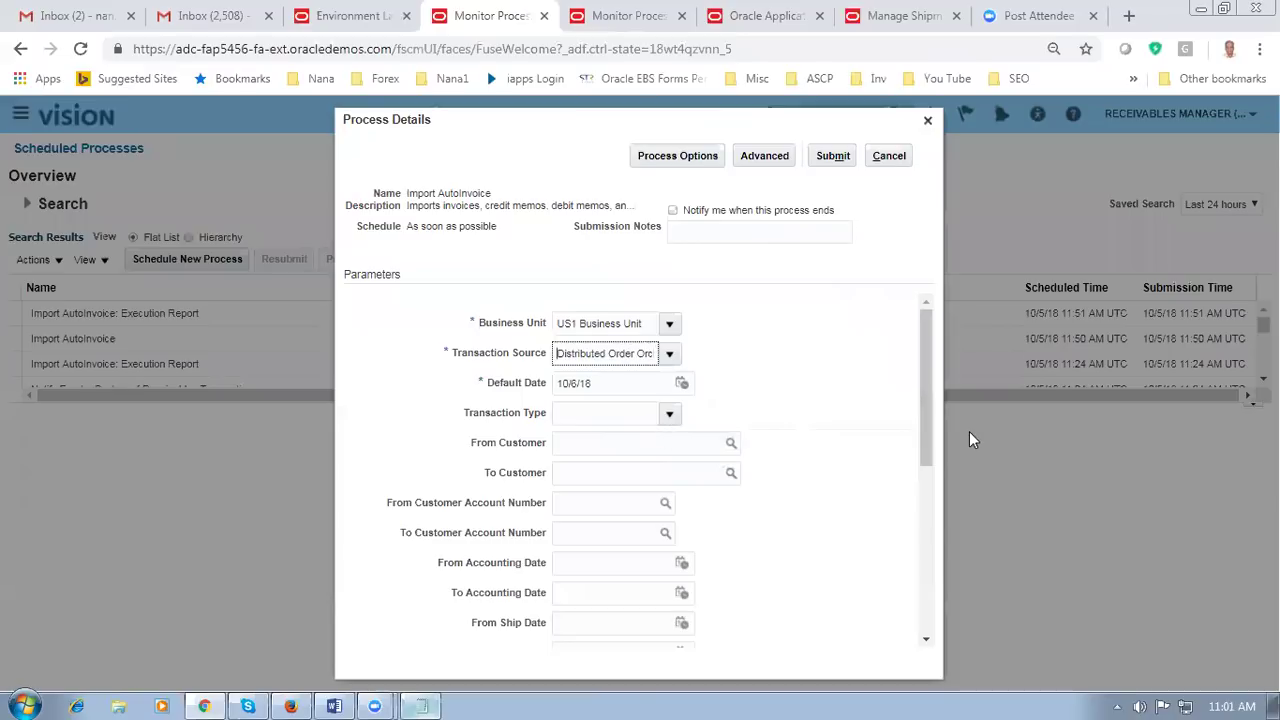
drag(931, 408, 934, 528)
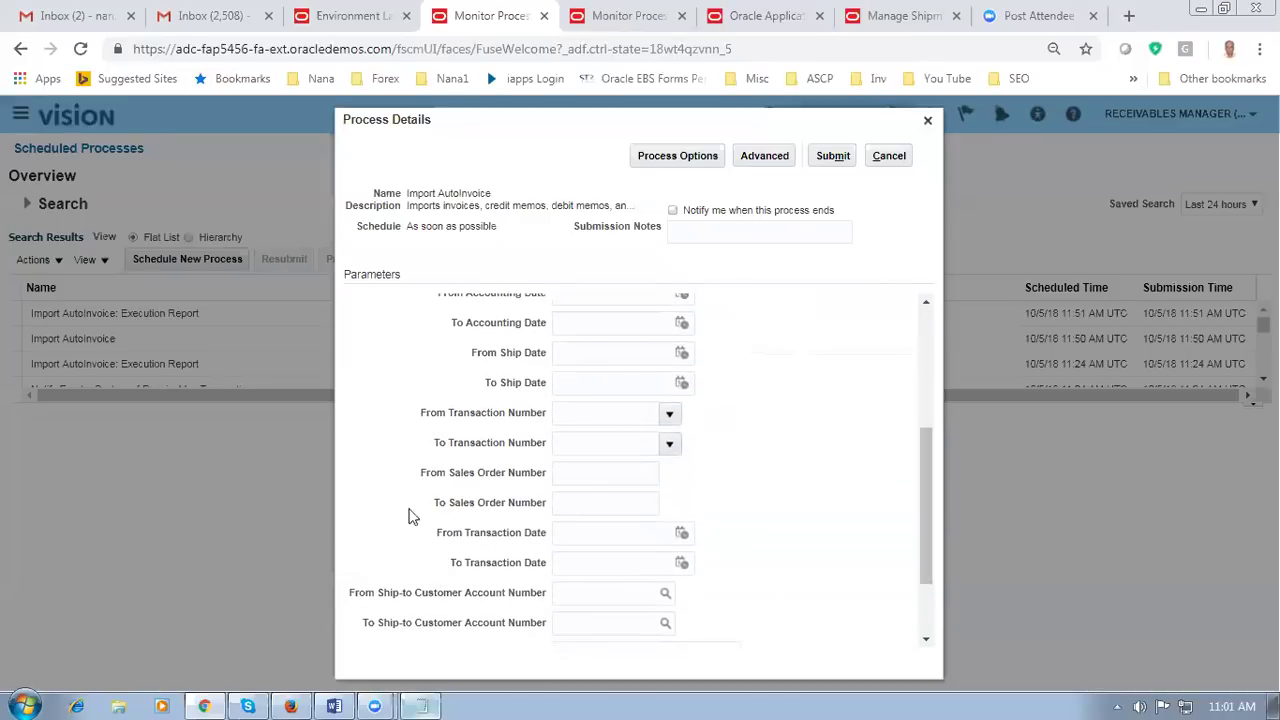
Step: Enter sales order range 90380 to 90380 and submit the import as process 1301456
click(577, 469)
click(417, 700)
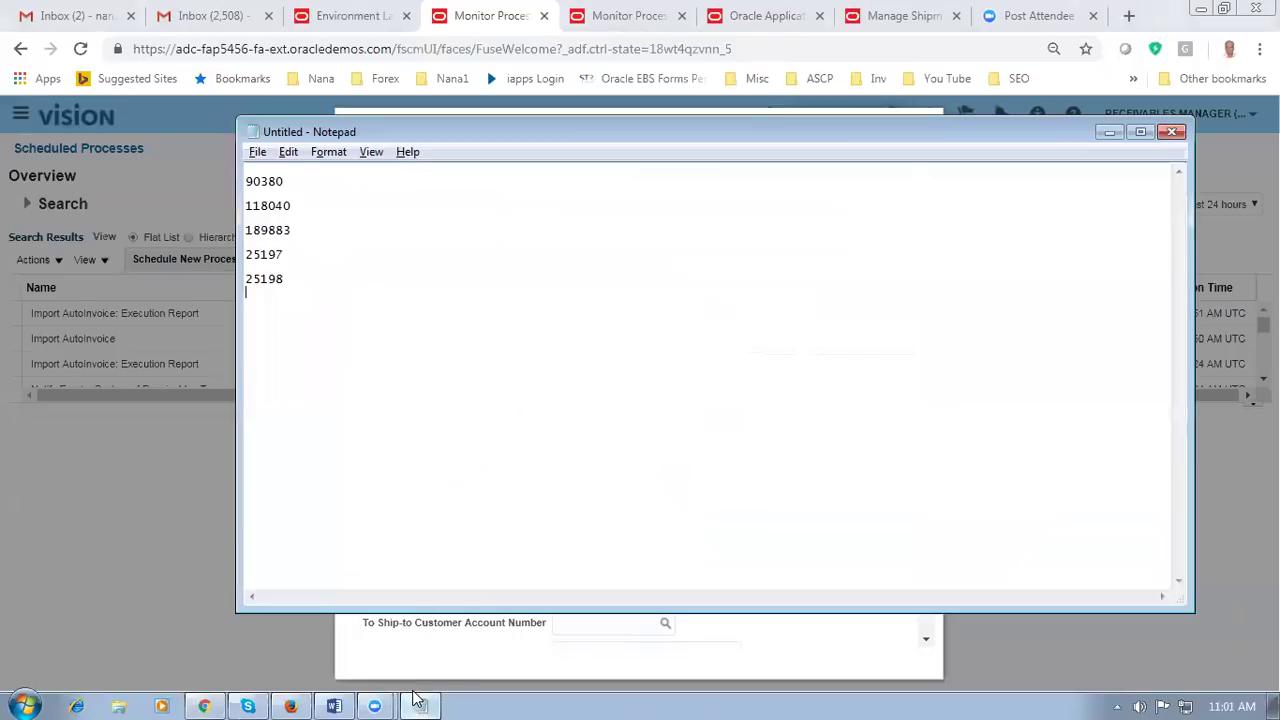
click(420, 702)
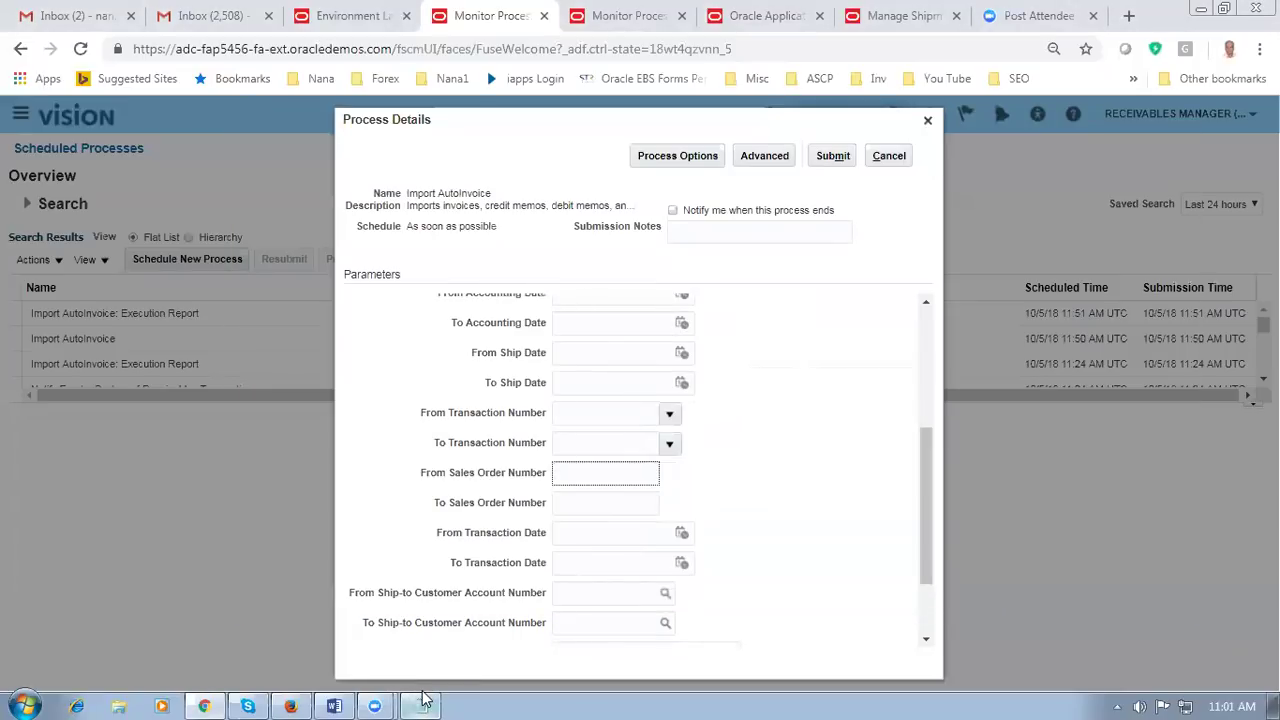
text(90380)
key(Tab)
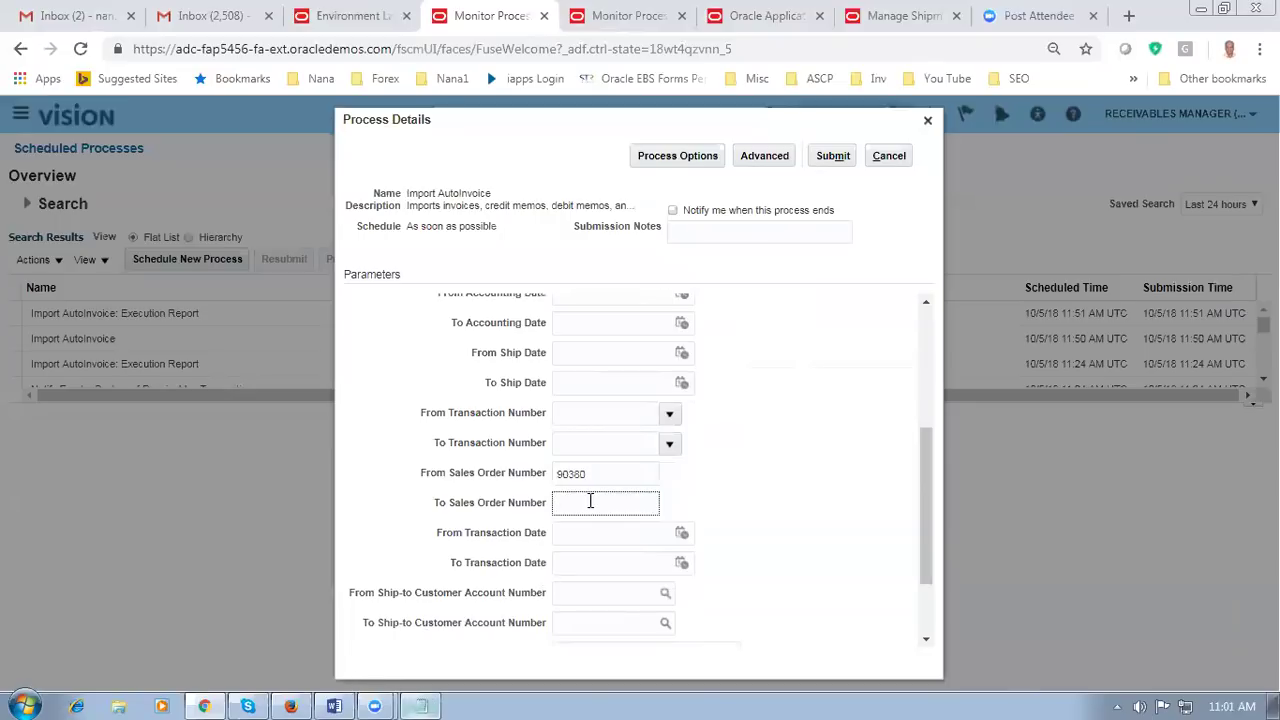
key(Tab)
click(829, 443)
click(835, 158)
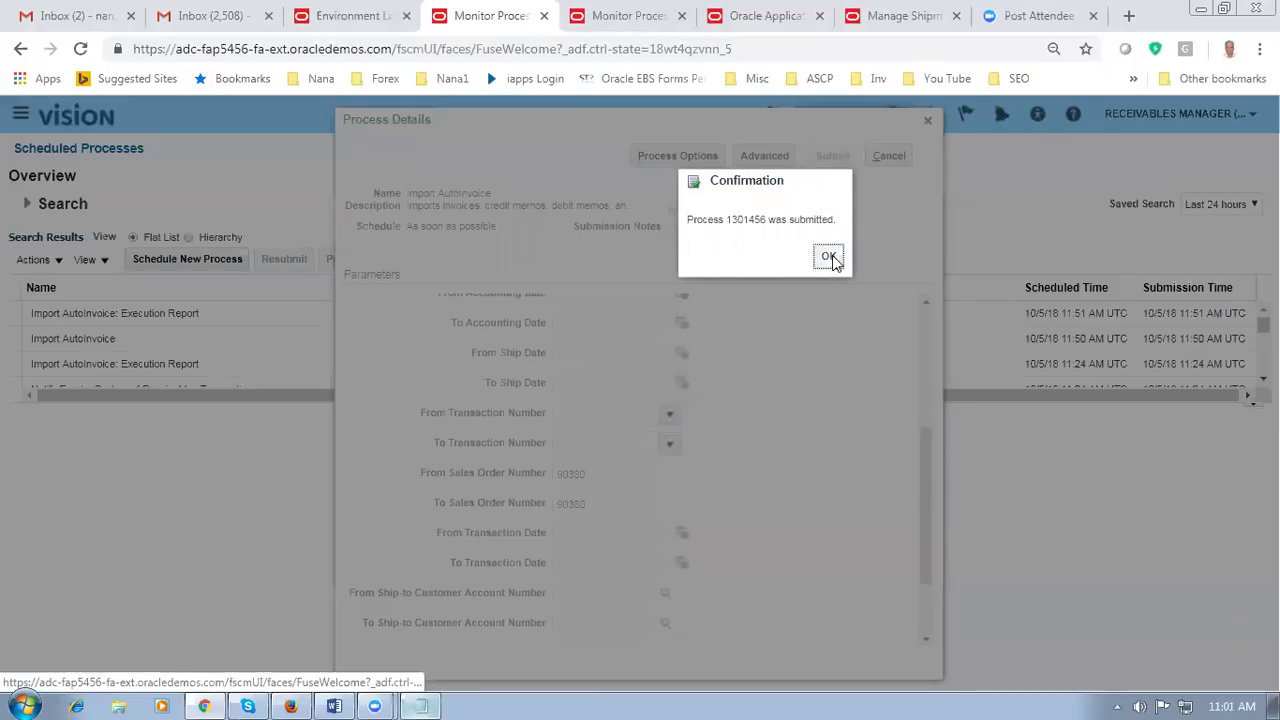
click(829, 257)
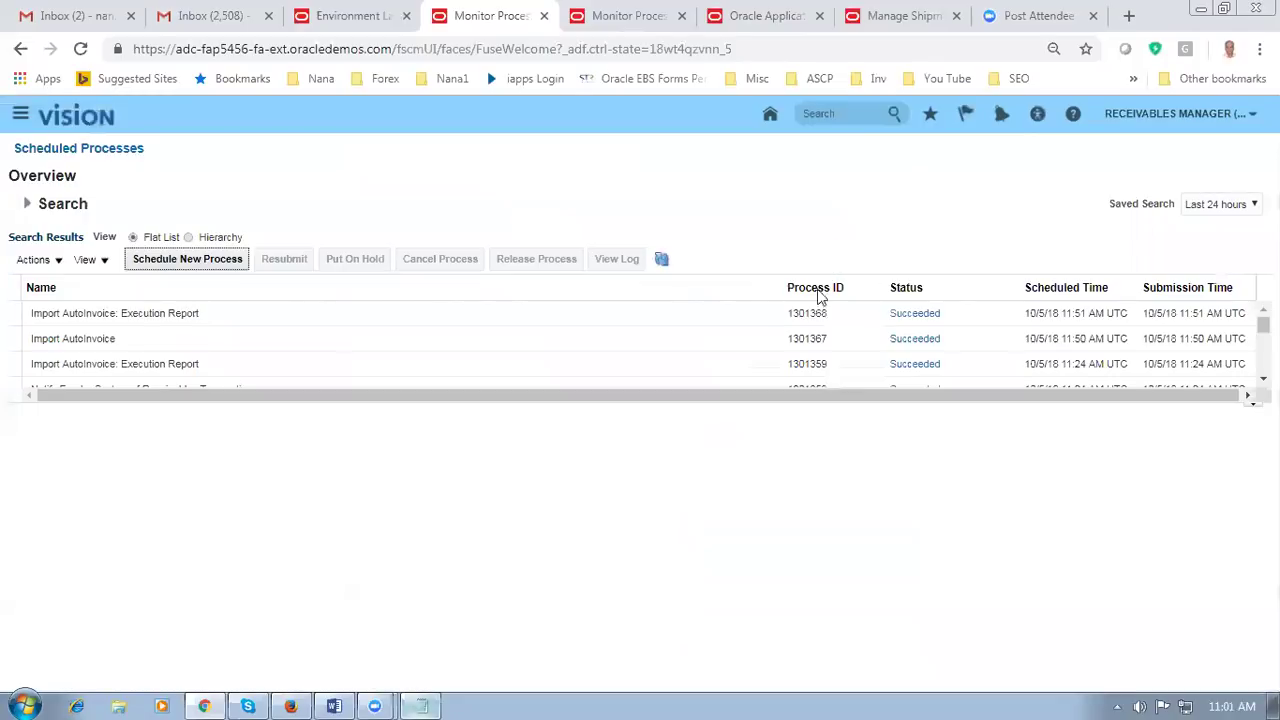
Step: Refresh the enlarged process list until Import AutoInvoice 1301456 shows Succeeded
click(664, 262)
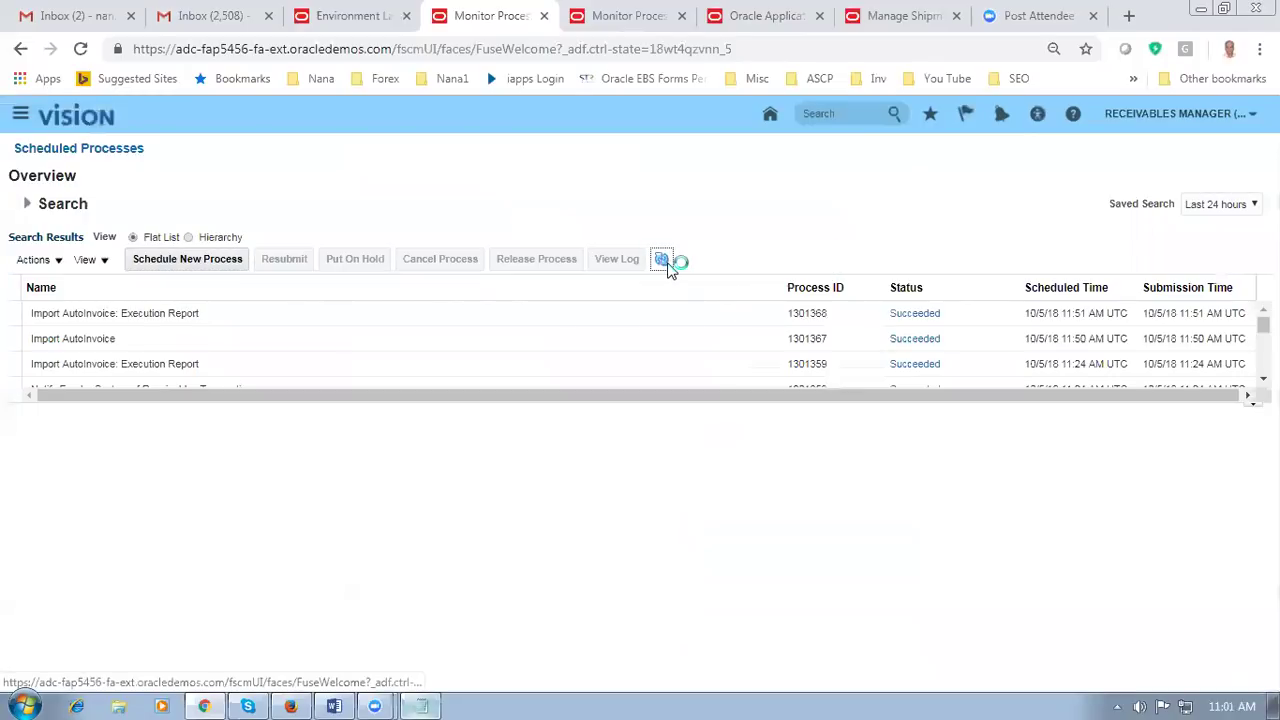
drag(594, 405, 594, 486)
click(663, 260)
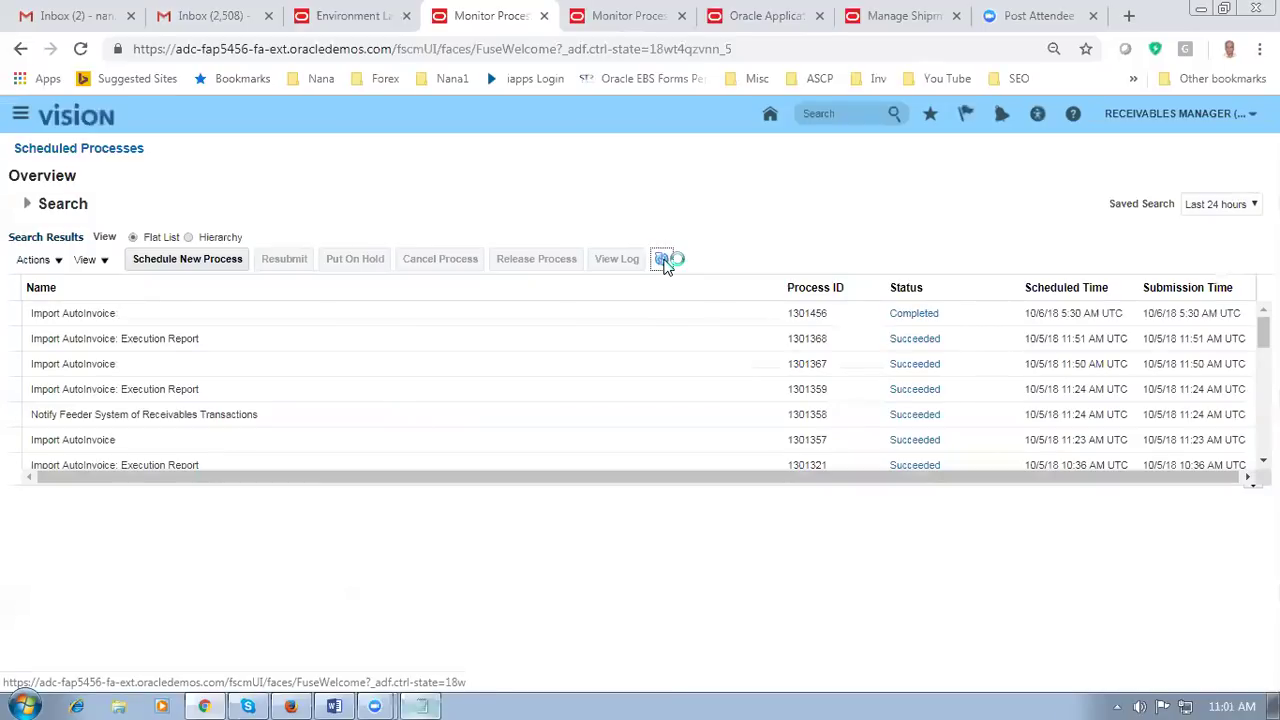
click(20, 118)
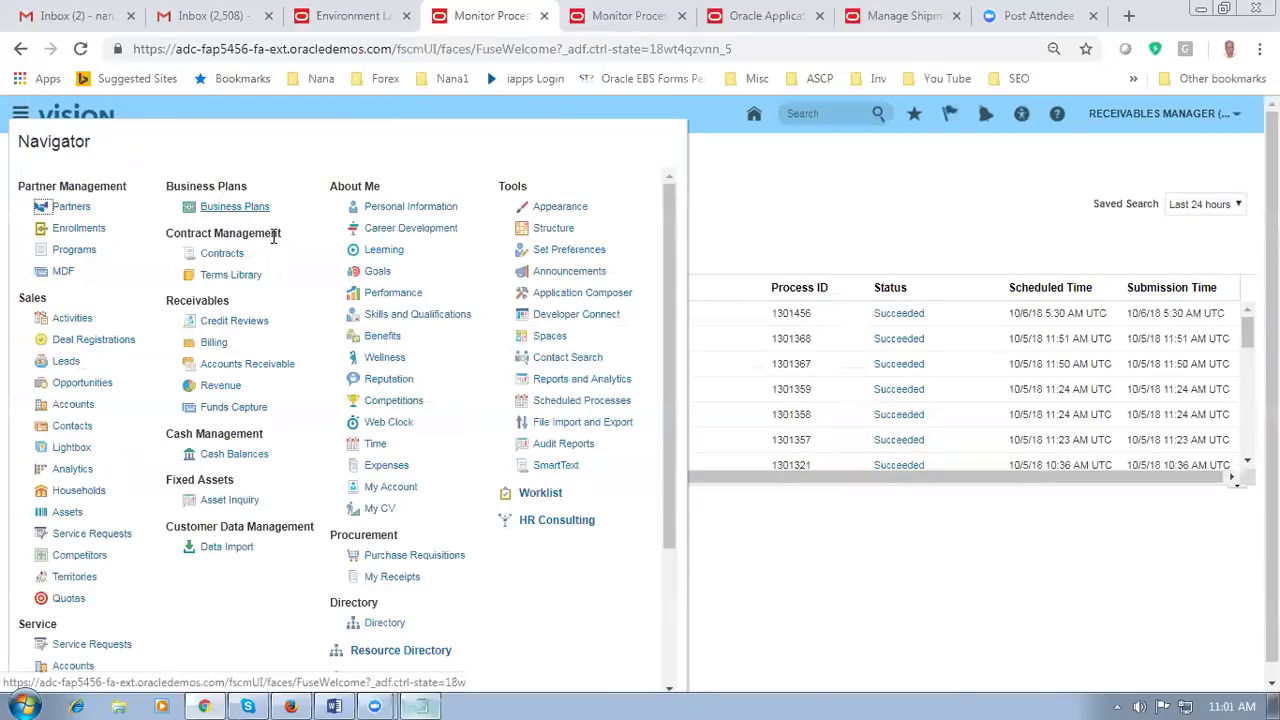
Step: Open Manage Transactions from the Billing work area's task list
click(214, 344)
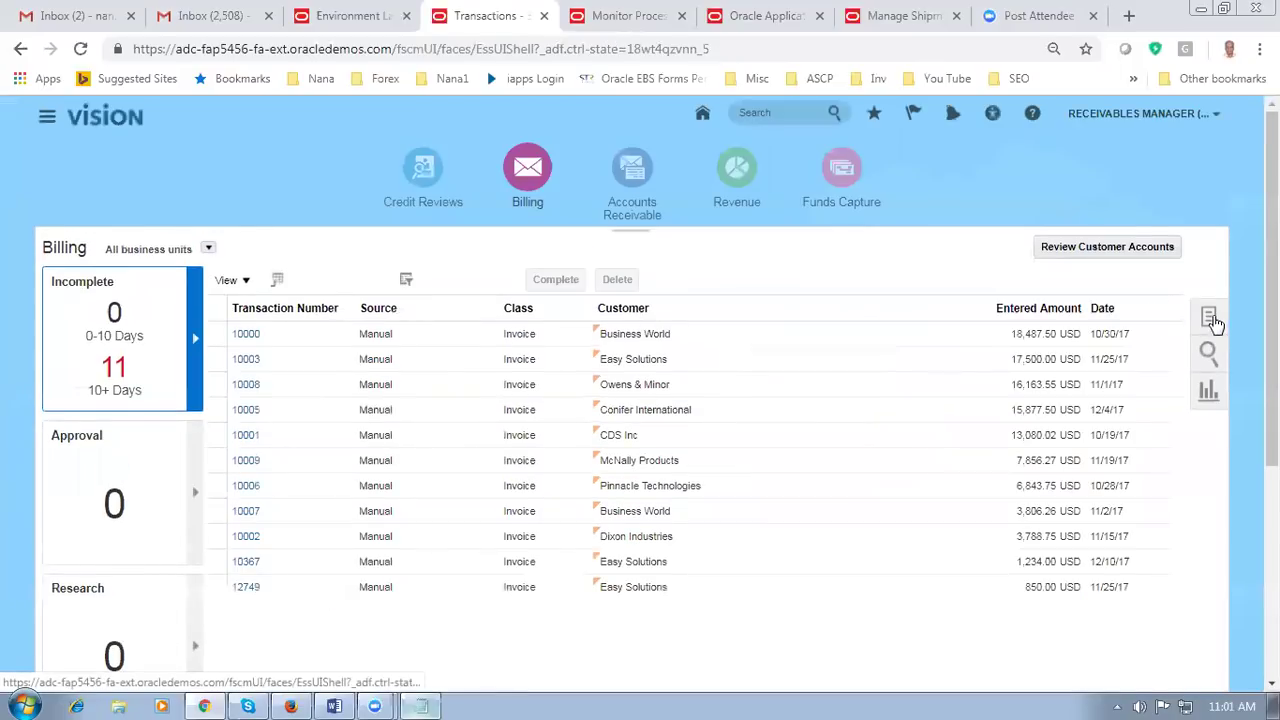
click(1210, 318)
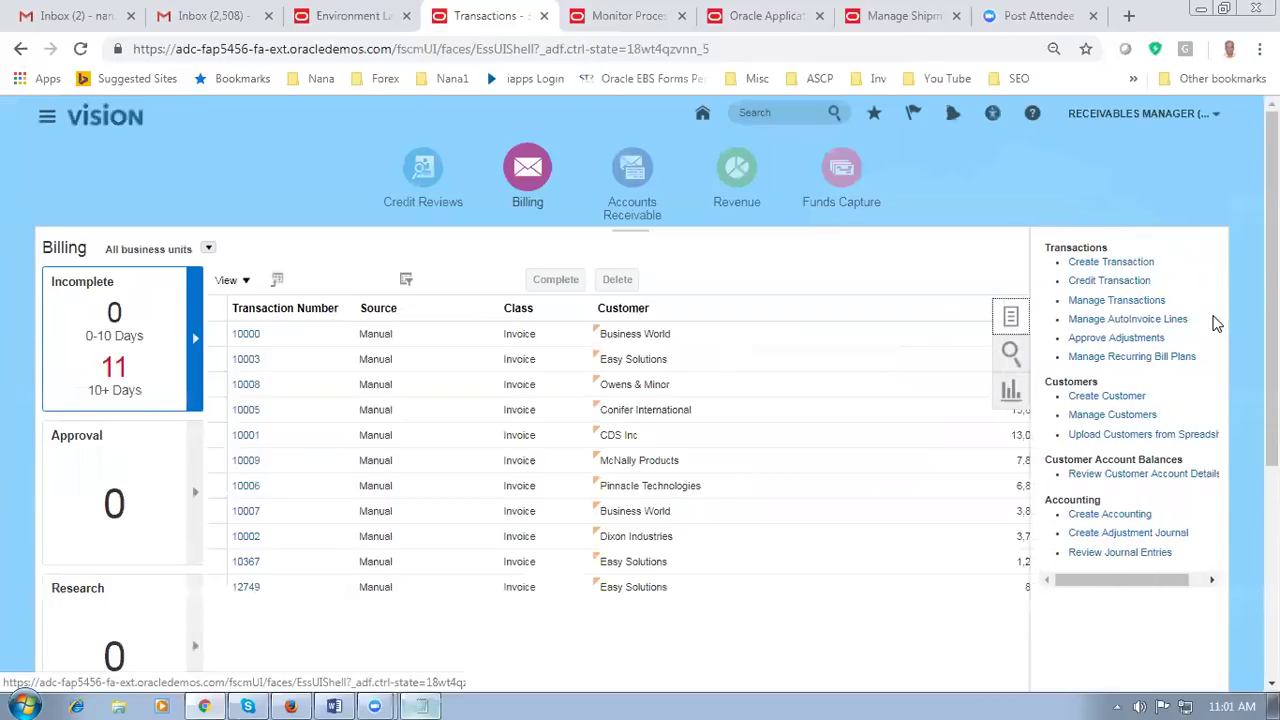
click(1114, 304)
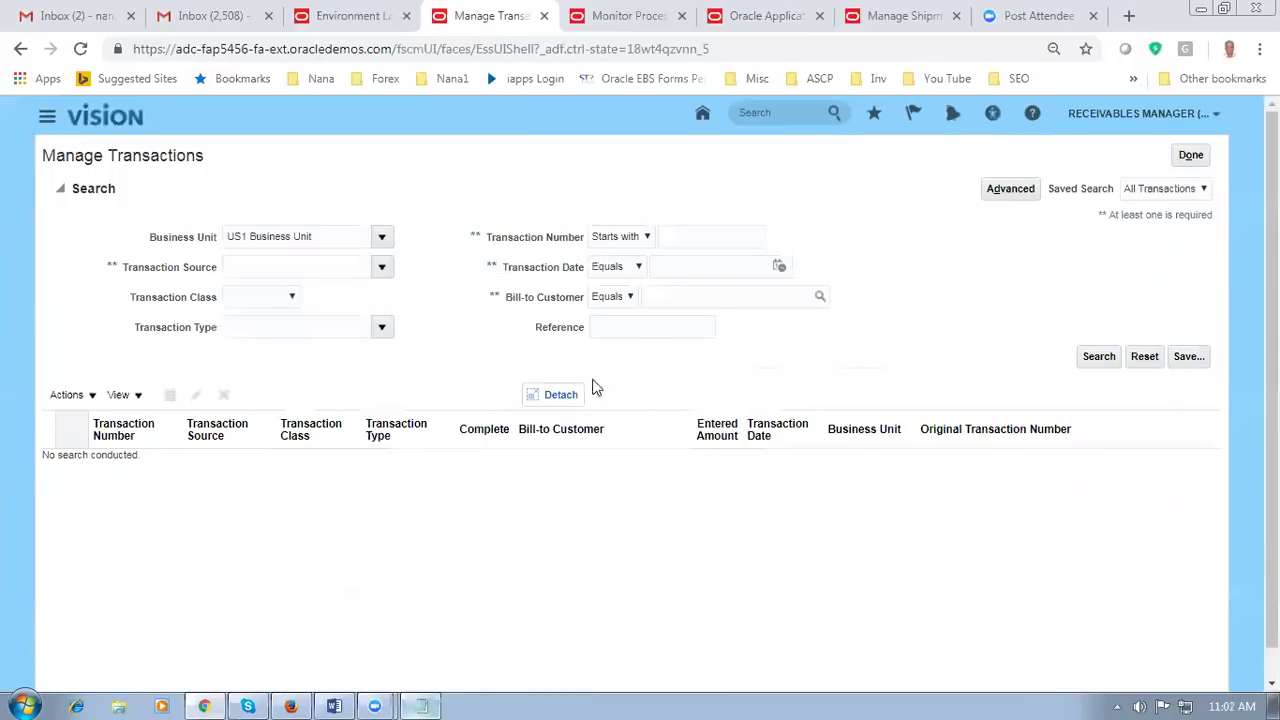
Step: Search transactions by reference 90380 and bill-to Computer Service and Rentals, selecting invoice 84398
click(631, 323)
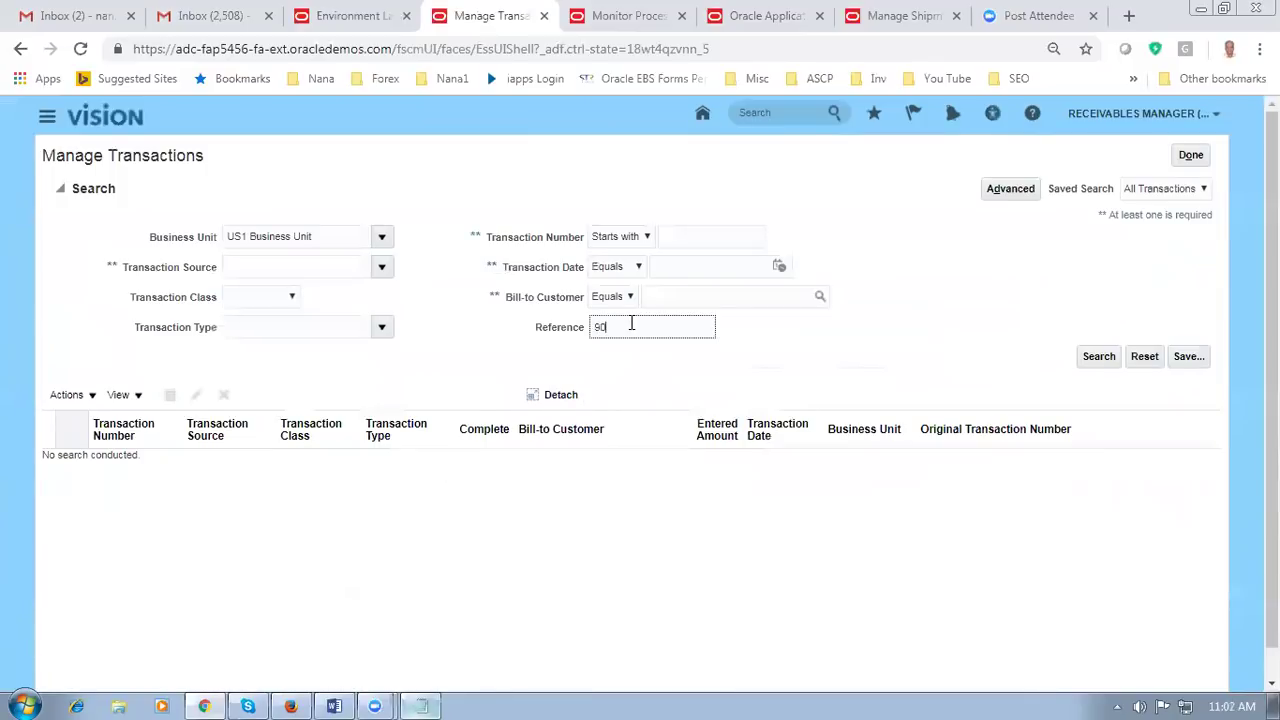
text(90380)
key(Return)
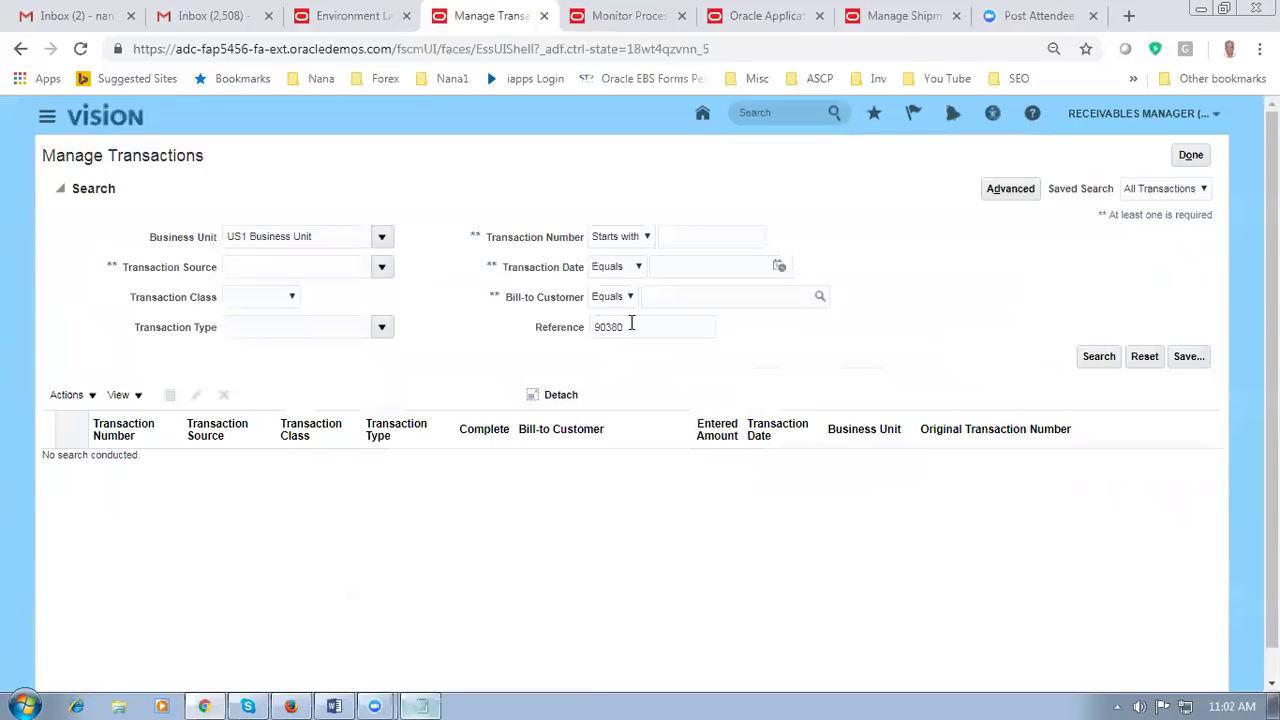
click(671, 296)
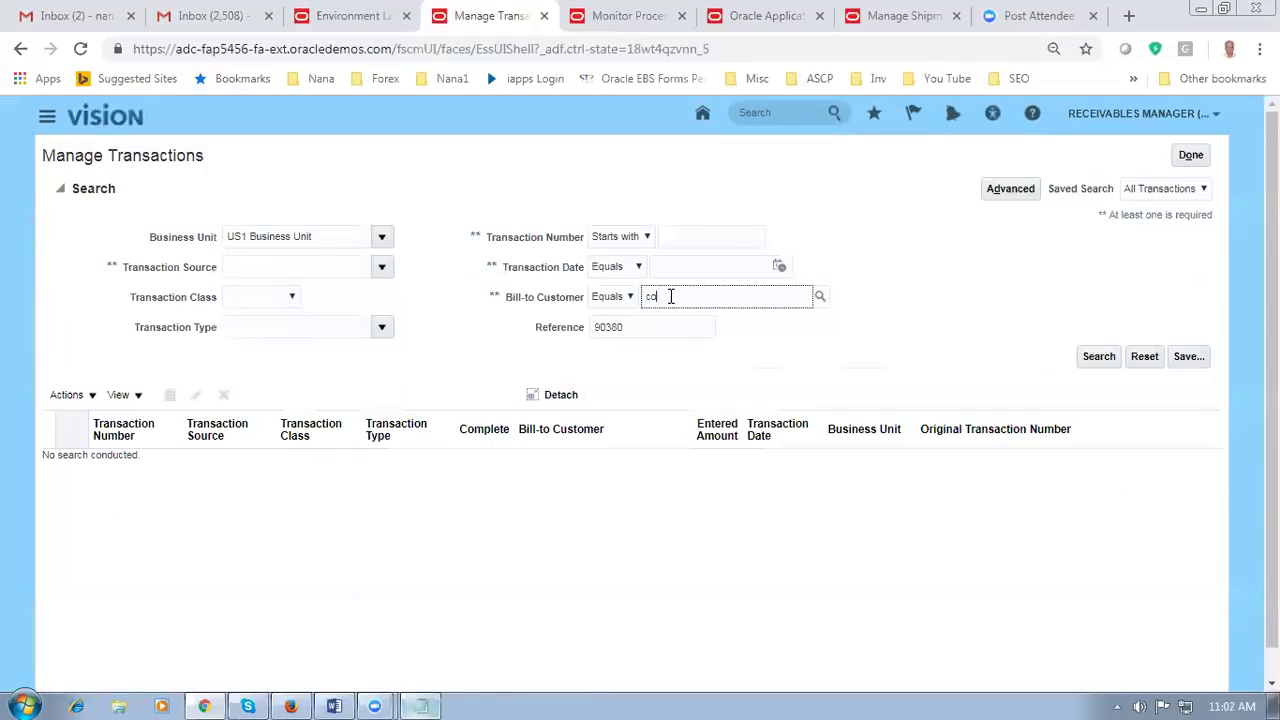
text(comp)
click(822, 299)
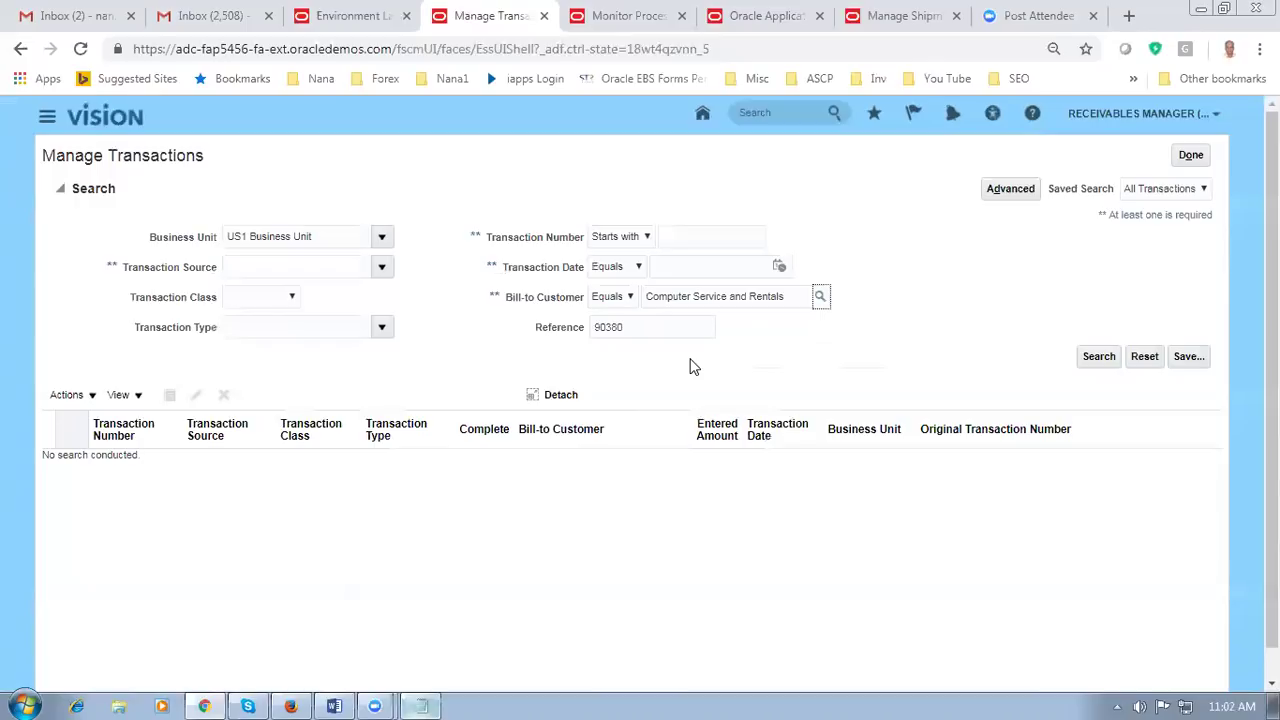
click(1099, 358)
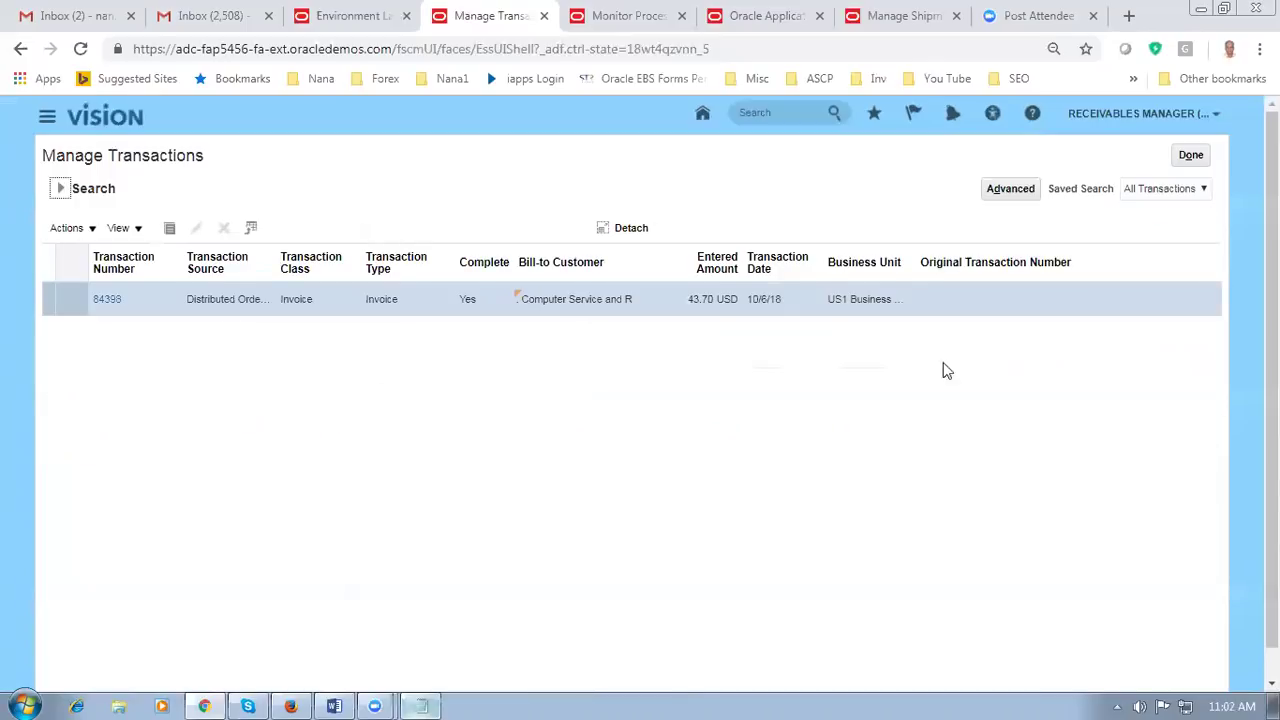
click(48, 298)
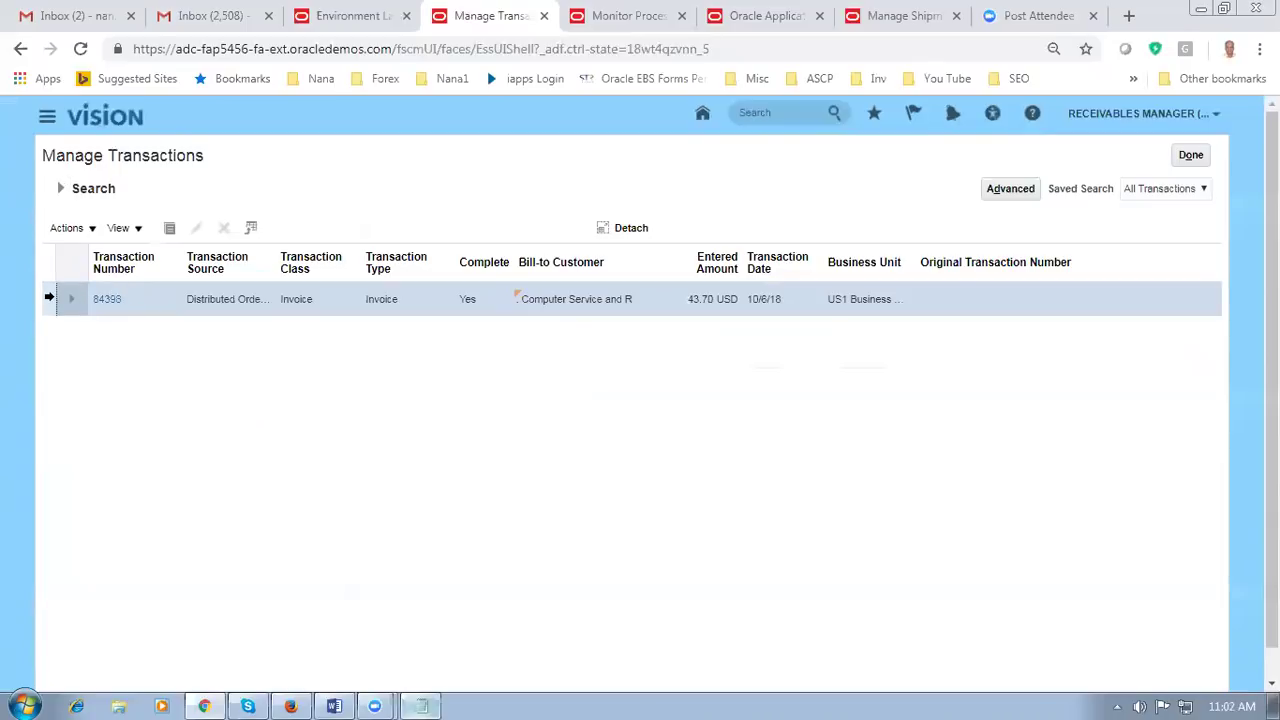
Step: Open invoice 84398 and display its printed invoice image
click(107, 301)
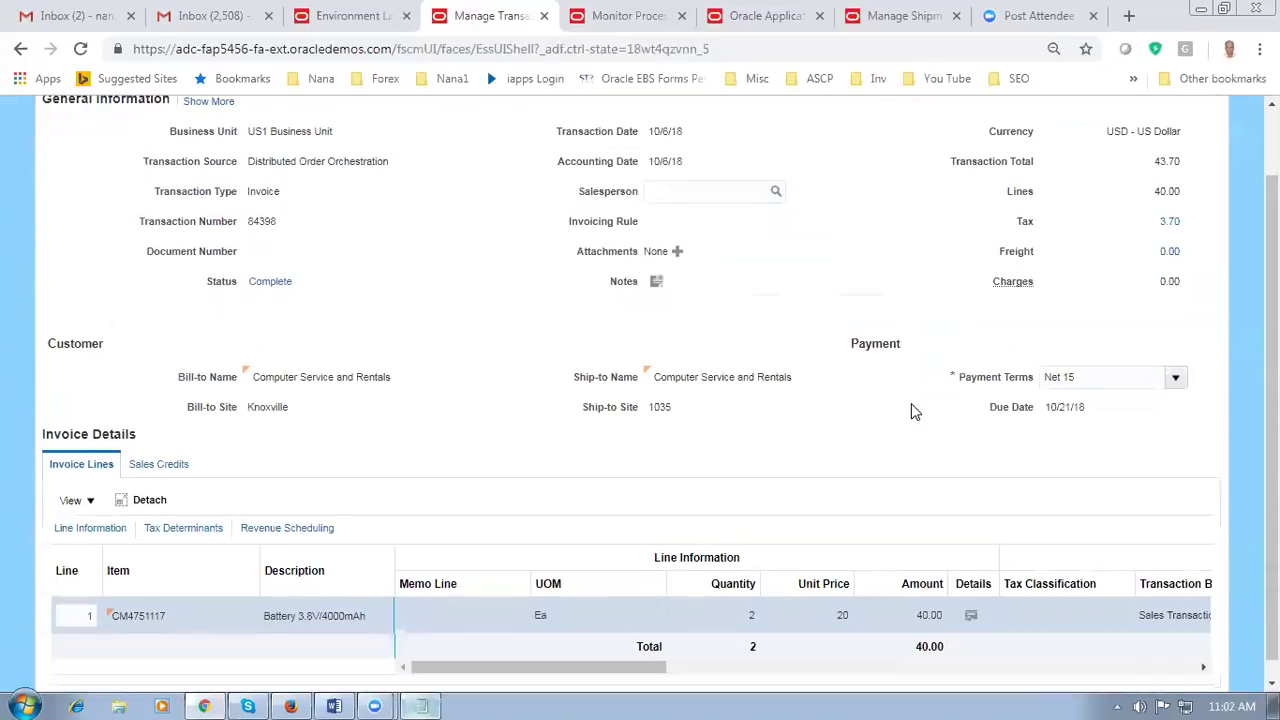
click(998, 168)
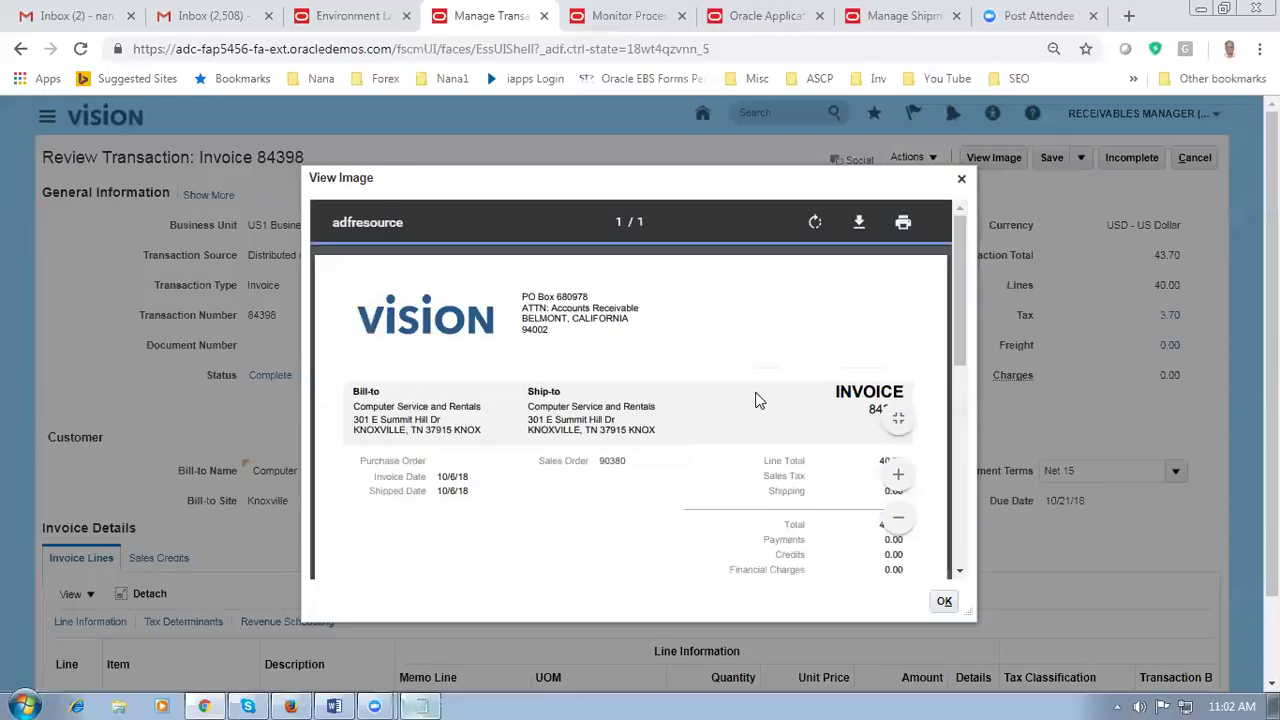
Step: Review invoice 84398's image (2 Ea CM4751117 at 20.00, balance $43.70), then close it
scroll(757, 400, up, 2)
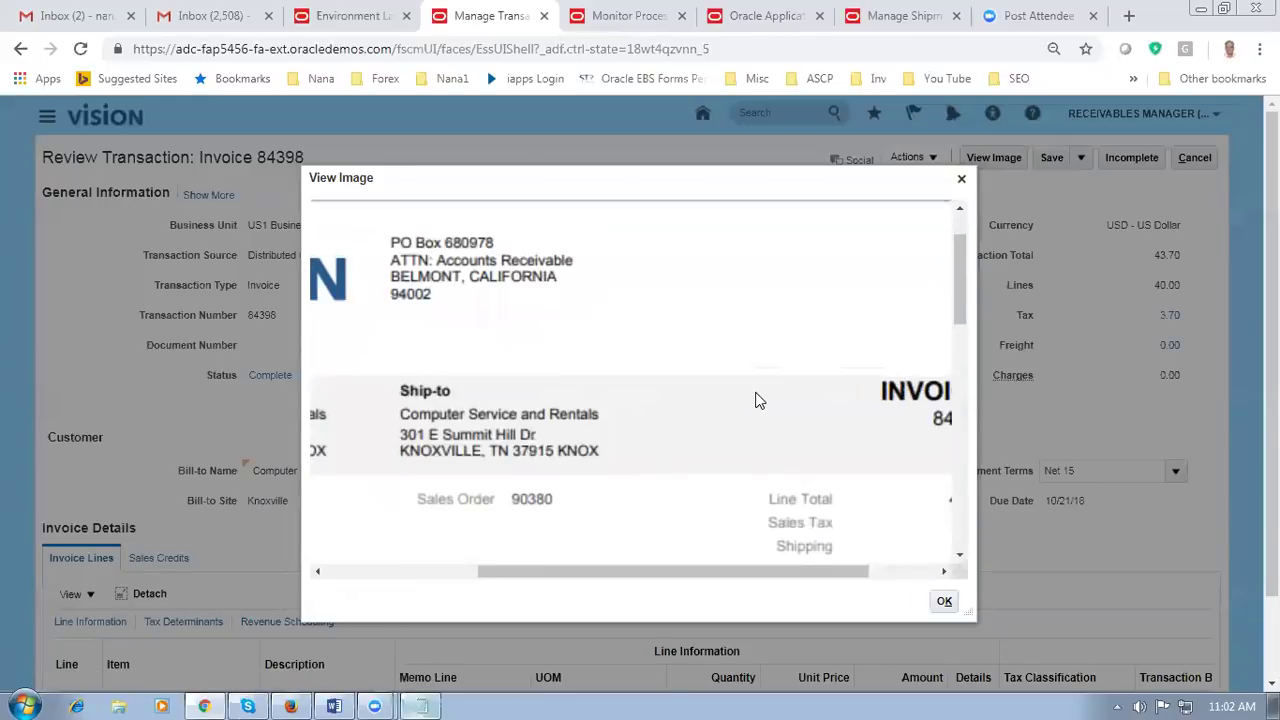
scroll(753, 375, down, 3)
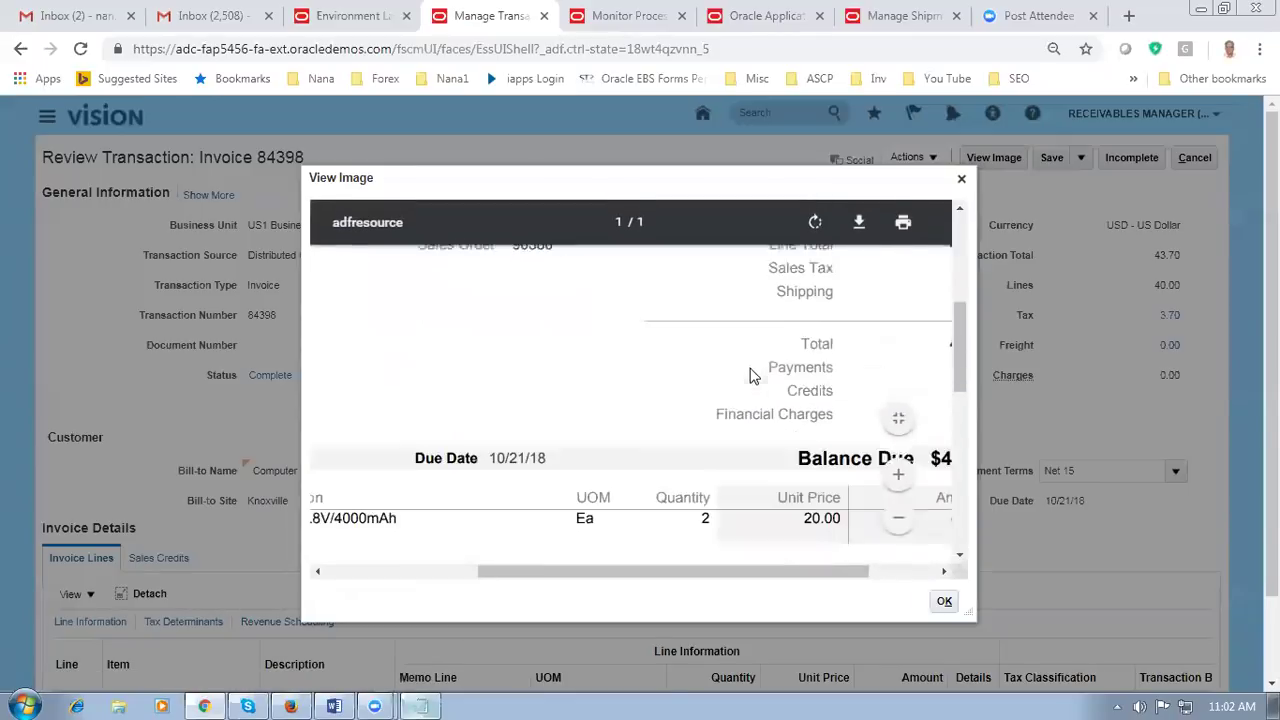
scroll(745, 420, down, 4)
drag(704, 574, 741, 588)
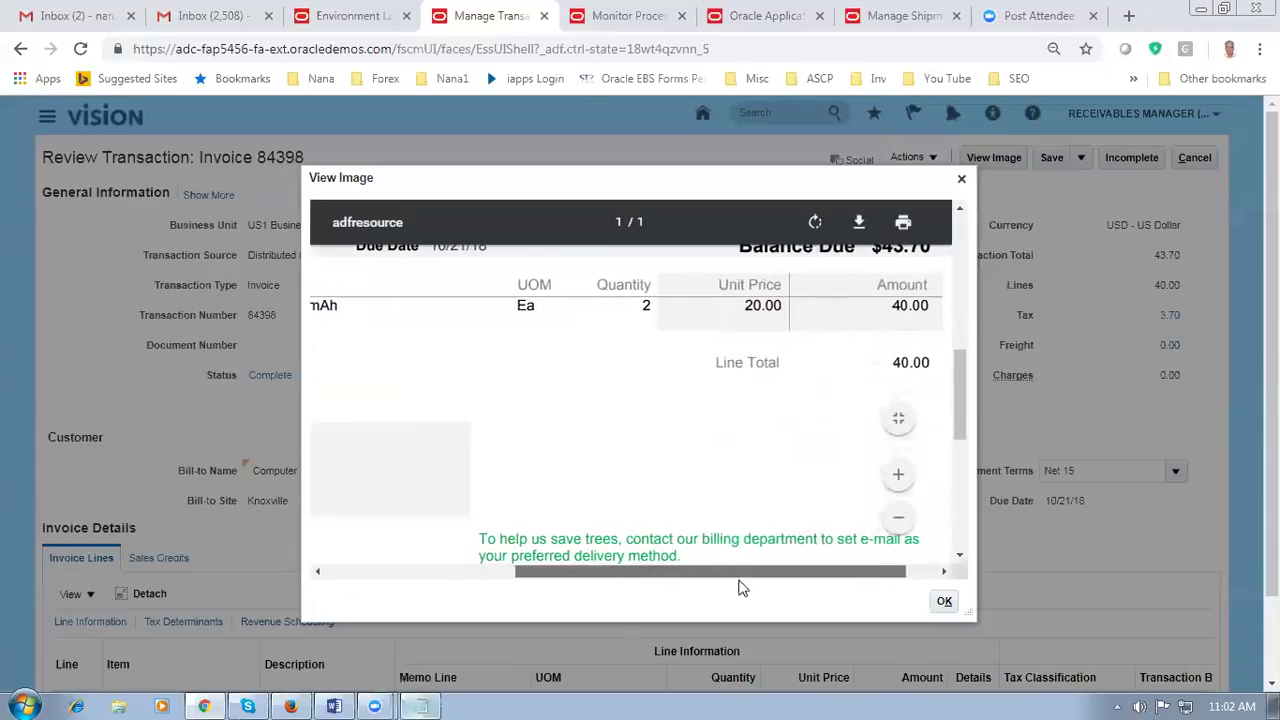
scroll(657, 397, down, 3)
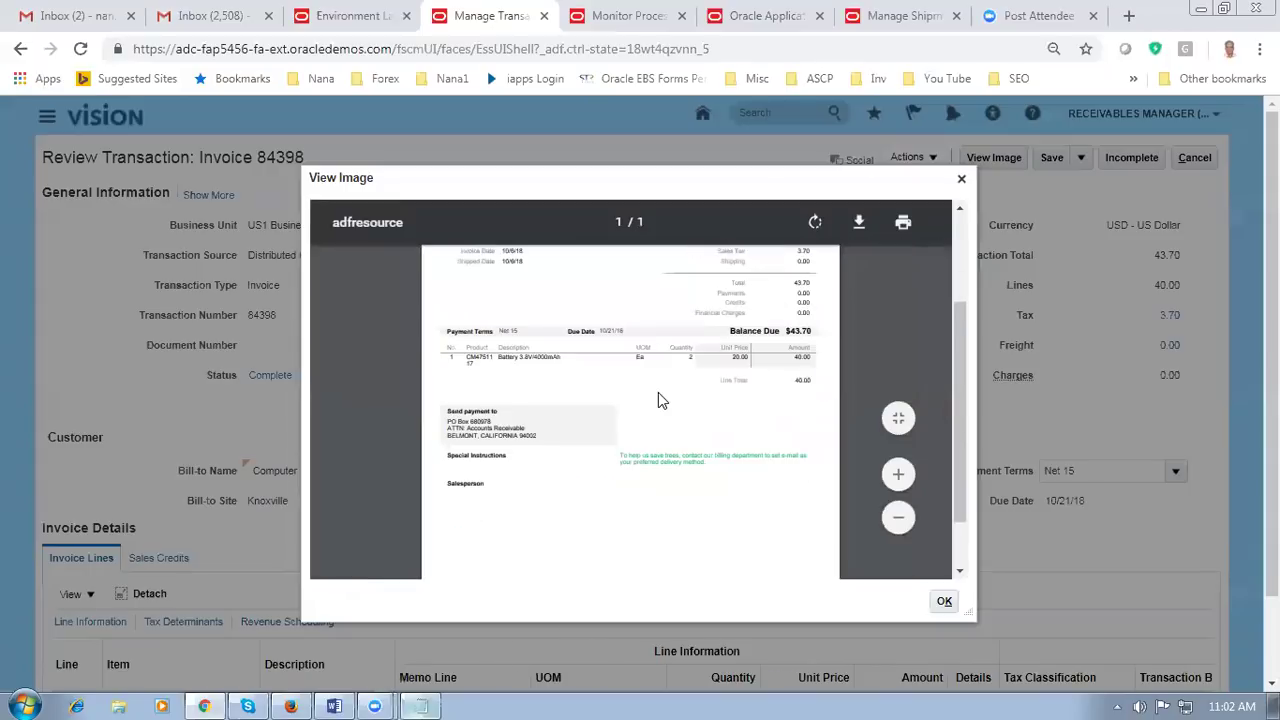
scroll(659, 400, up, 3)
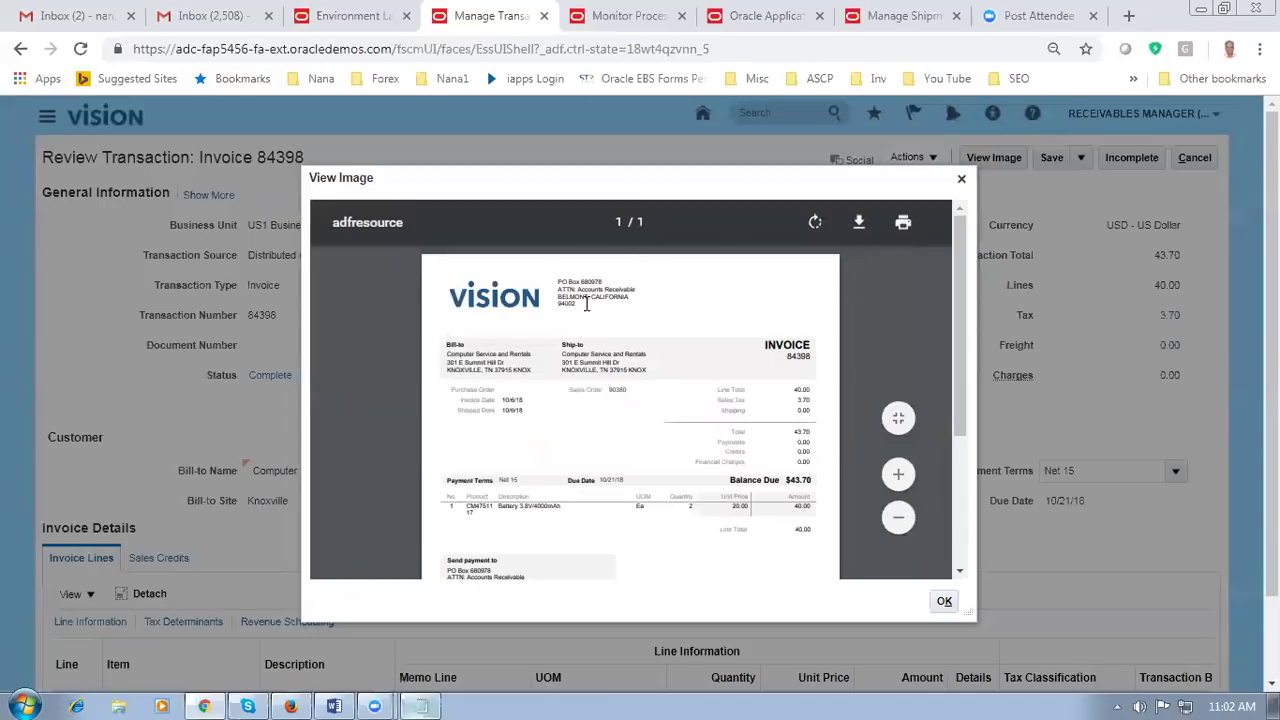
scroll(593, 537, down, 3)
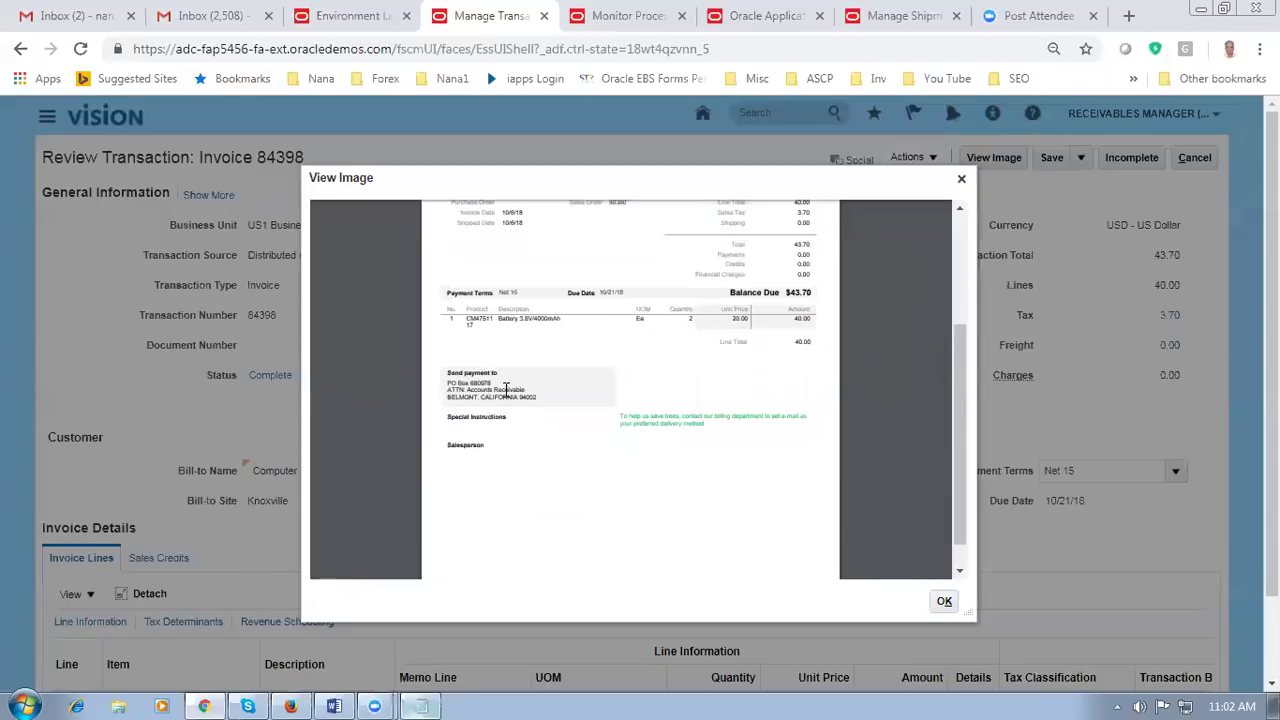
mouse_move(858, 415)
scroll(731, 415, up, 1)
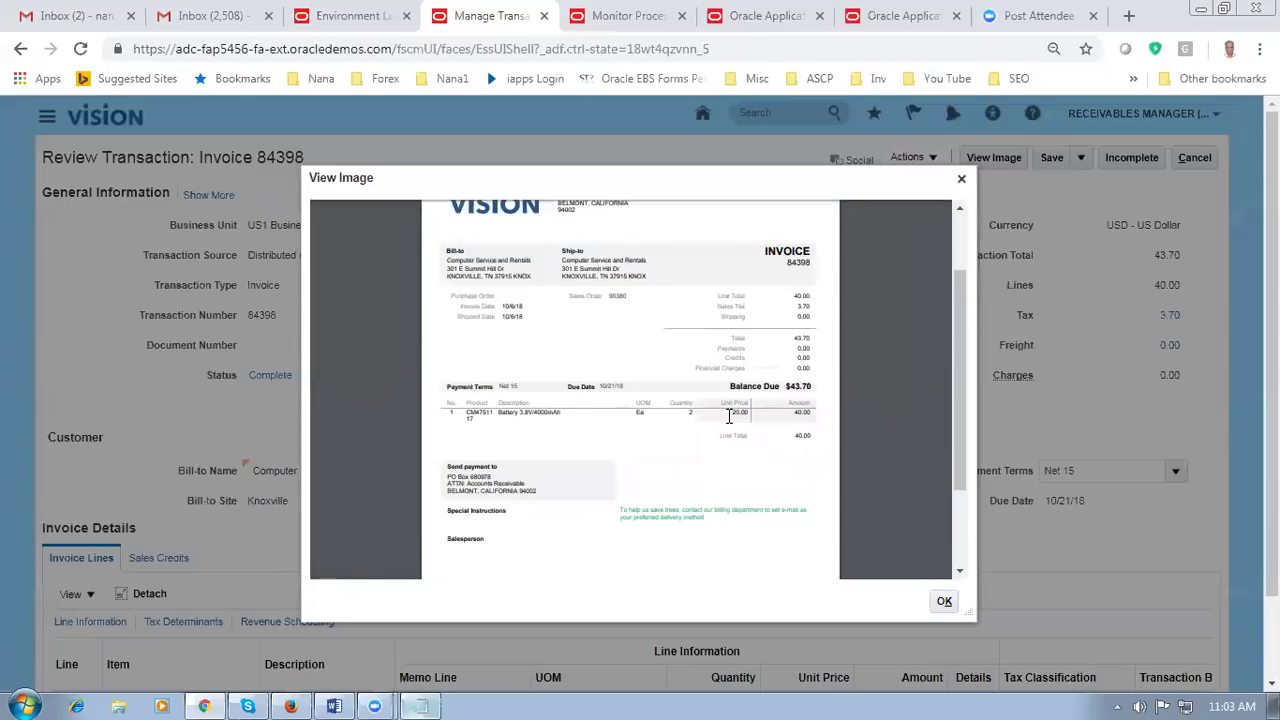
click(961, 178)
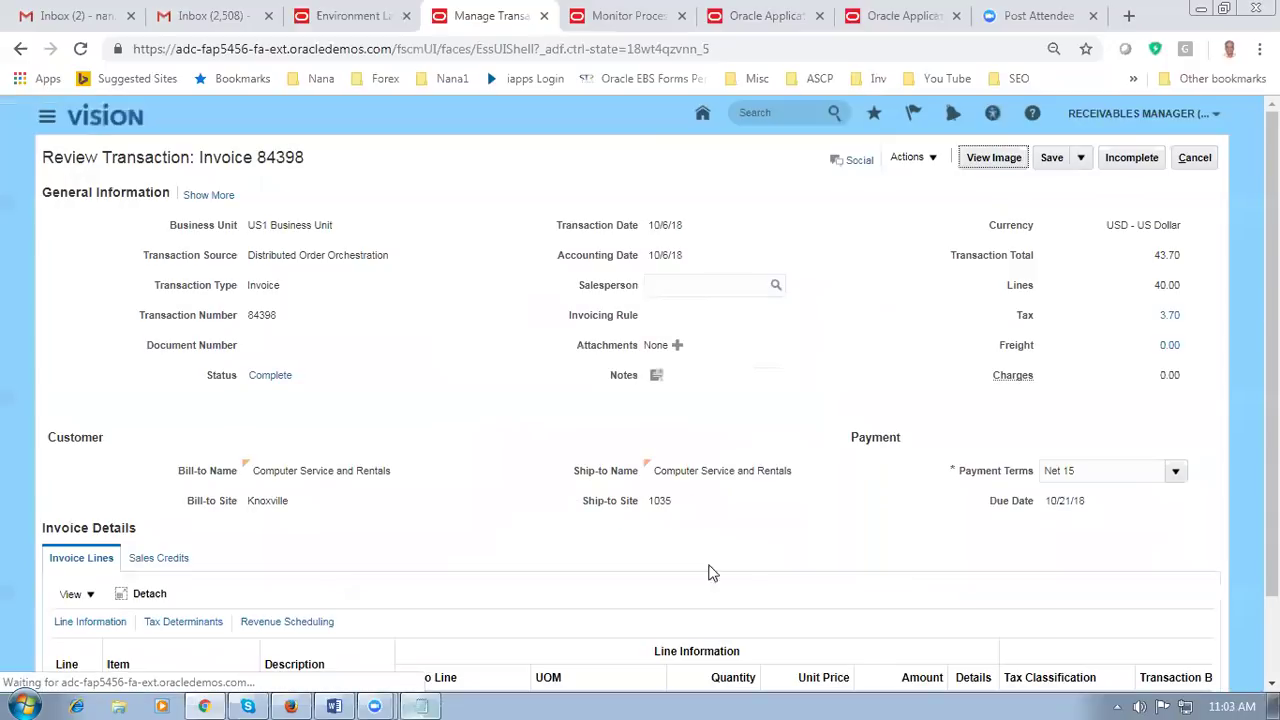
Step: Bring the Fusion_OM_Demo notes forward and highlight the 22nd Oct training date and time
click(334, 703)
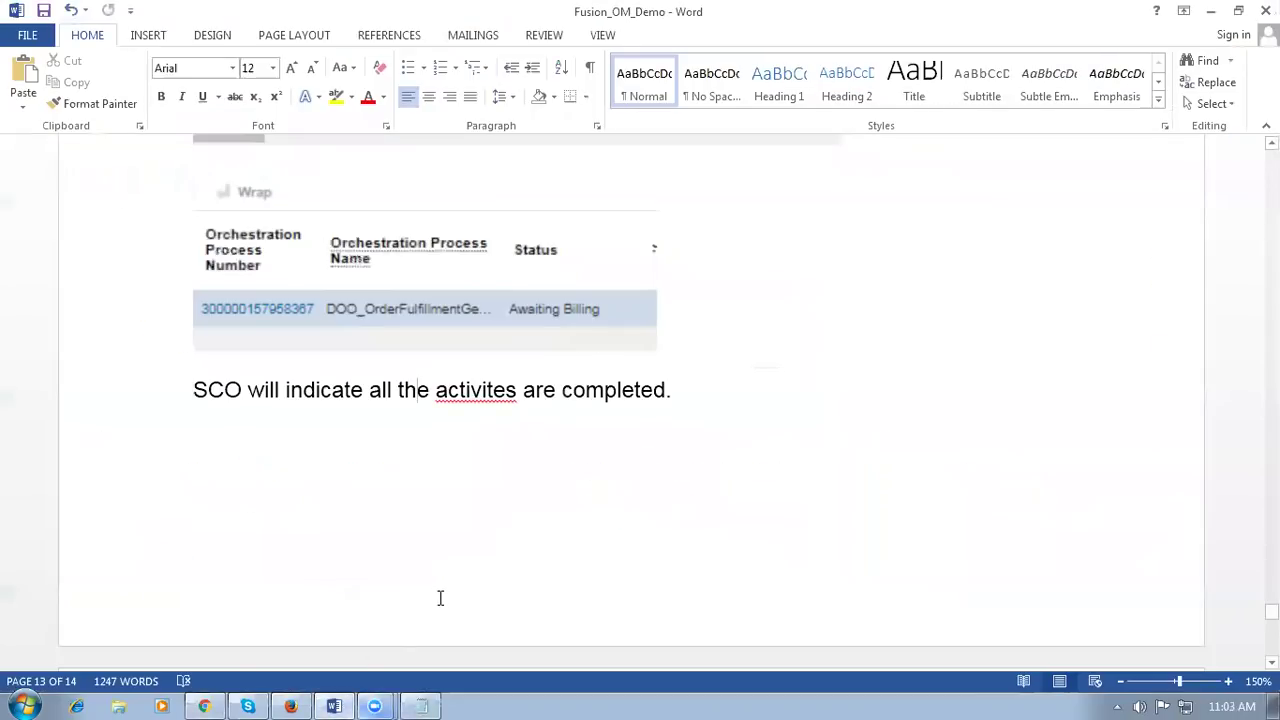
scroll(440, 598, up, 10)
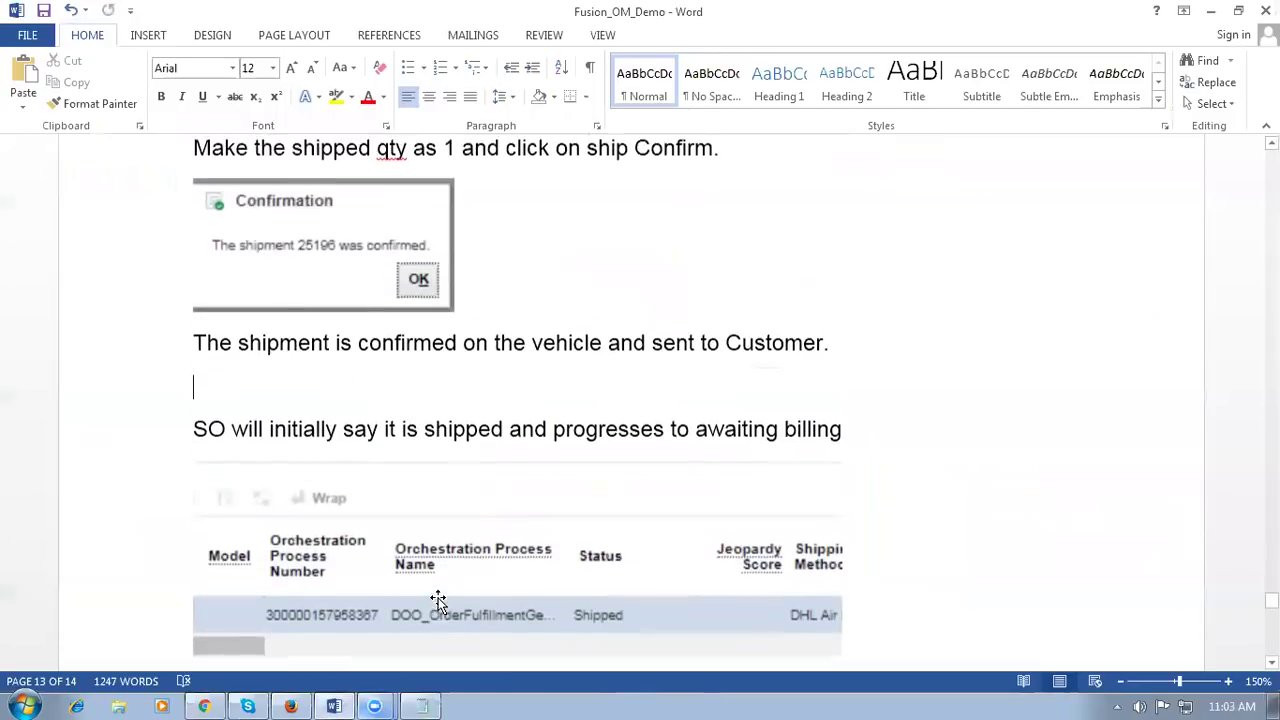
scroll(440, 598, up, 15)
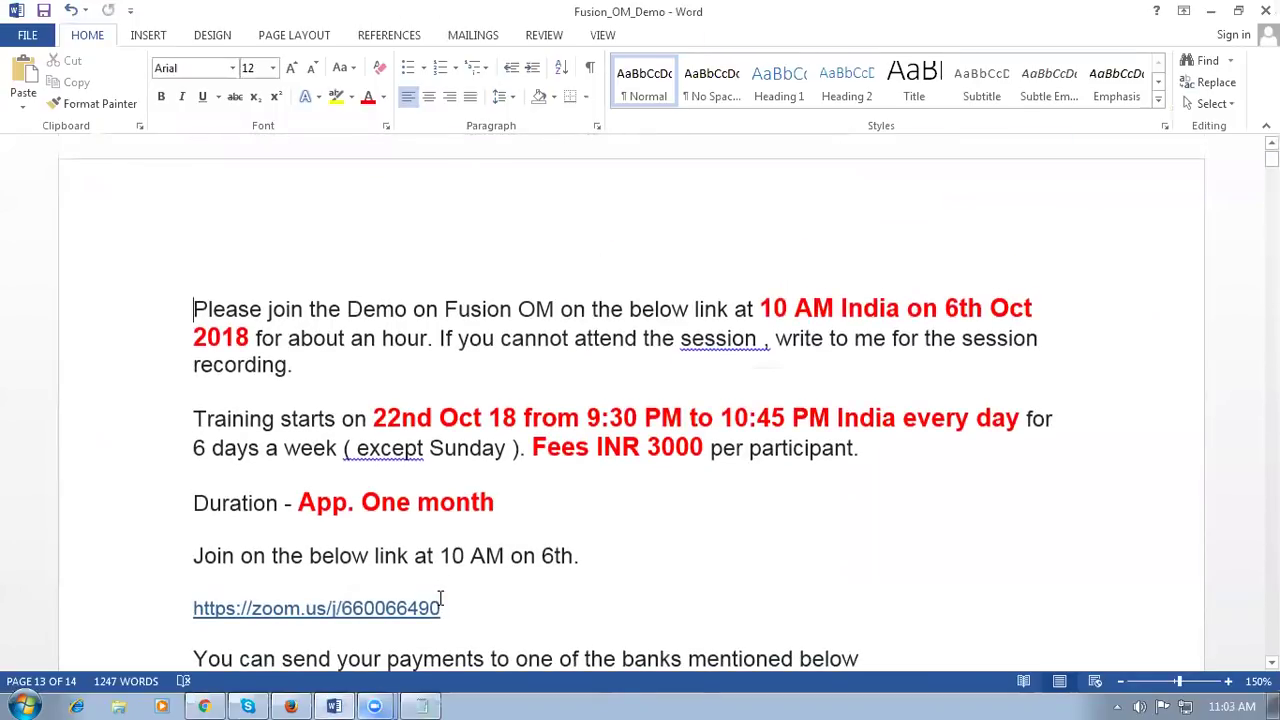
drag(384, 418, 480, 422)
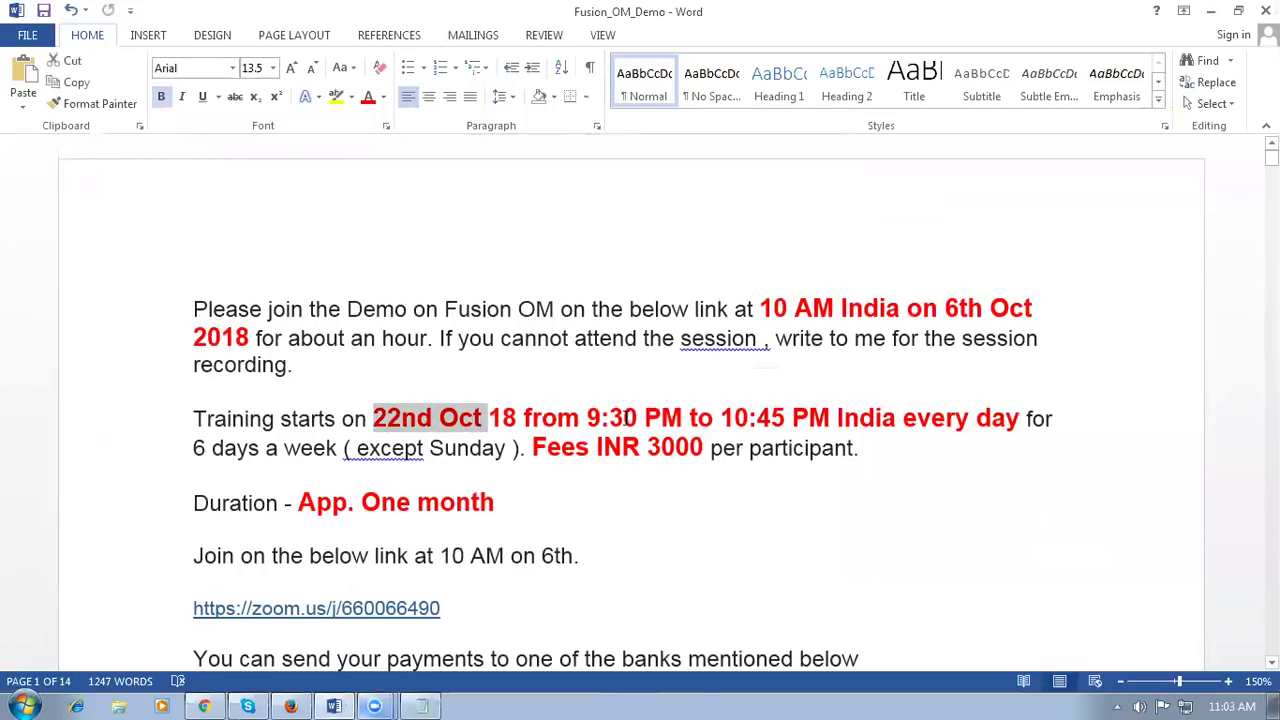
drag(374, 420, 866, 424)
click(751, 537)
Step: Scroll down through the Fusion_OM_Demo notes past the training announcement
scroll(753, 537, down, 3)
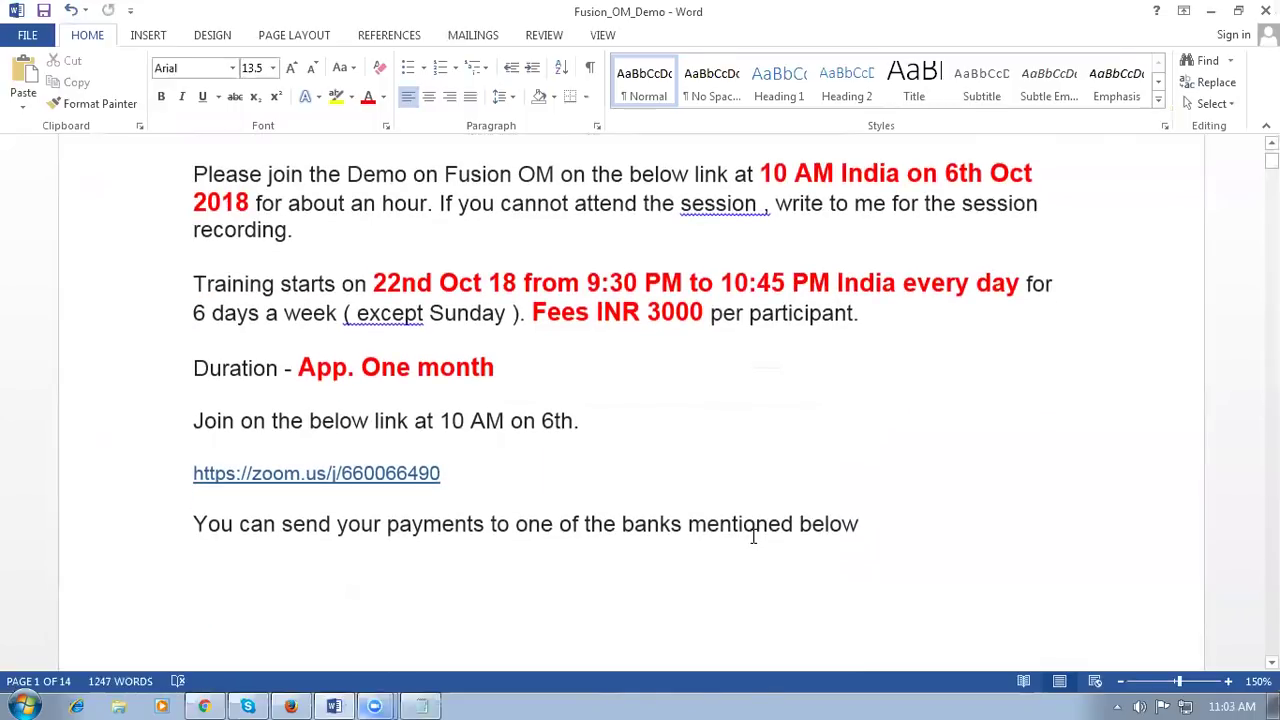
scroll(753, 538, down, 3)
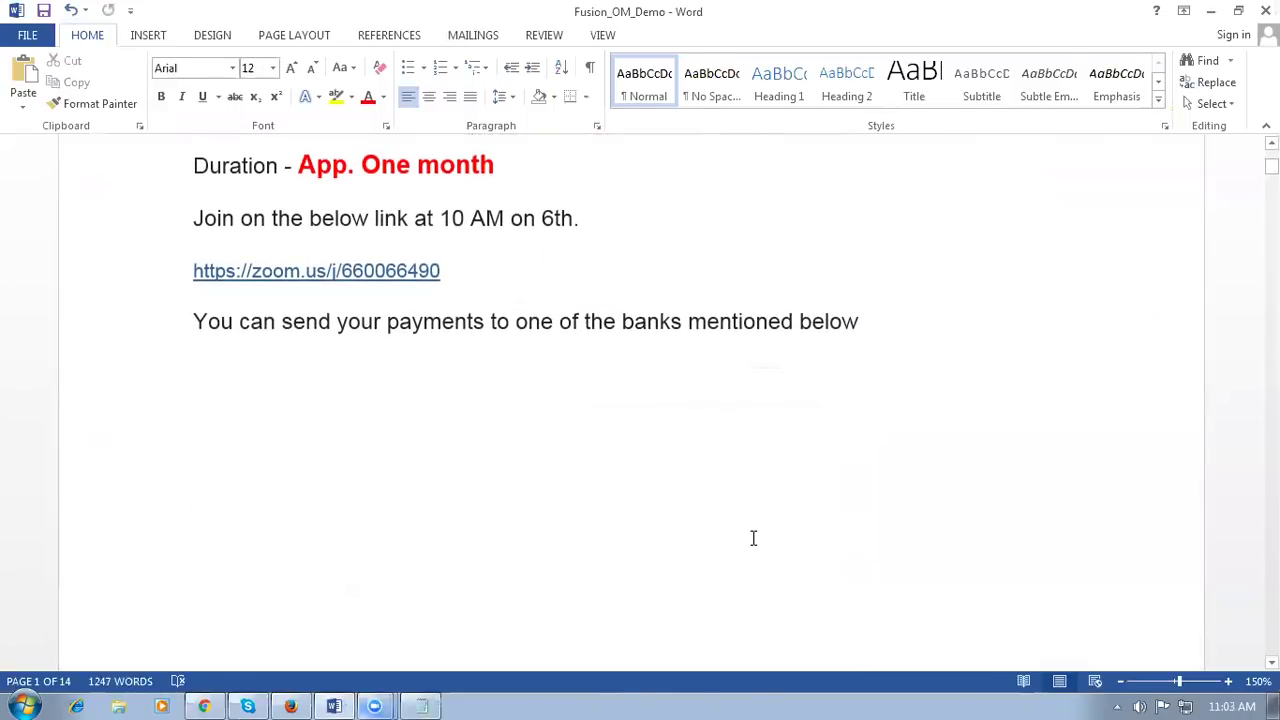
scroll(753, 538, down, 3)
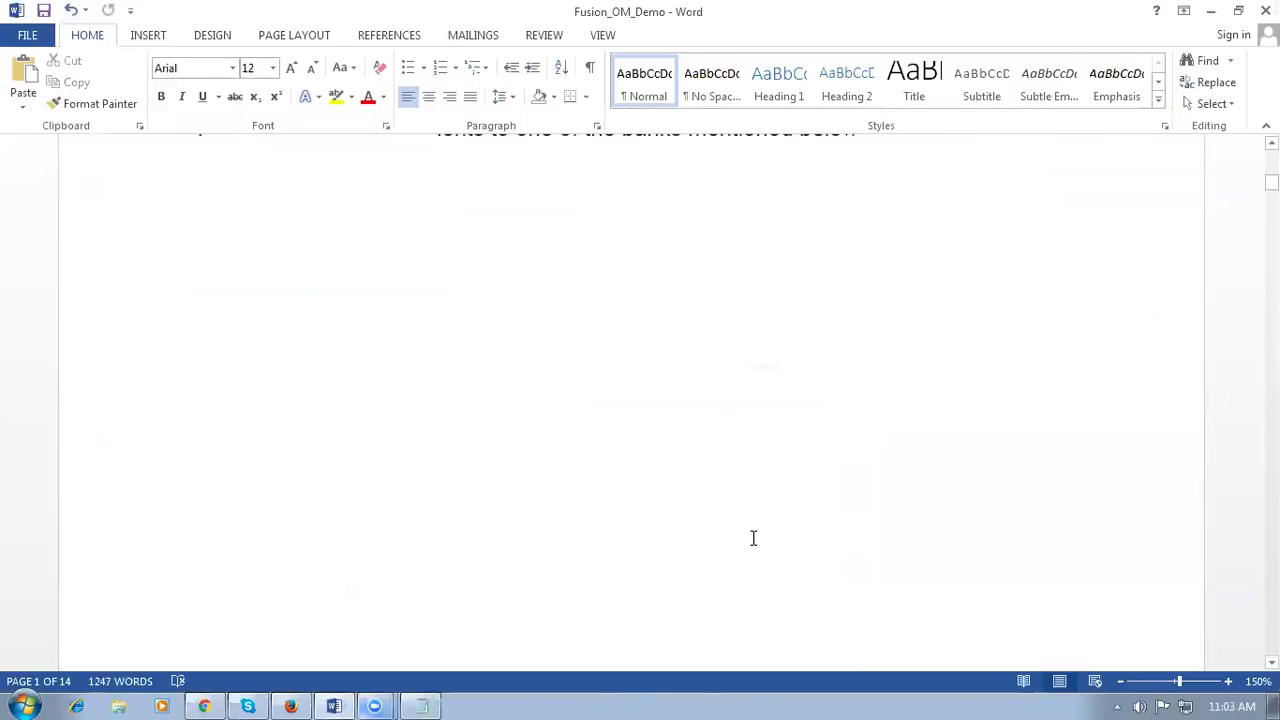
scroll(753, 538, down, 3)
scroll(753, 538, down, 2)
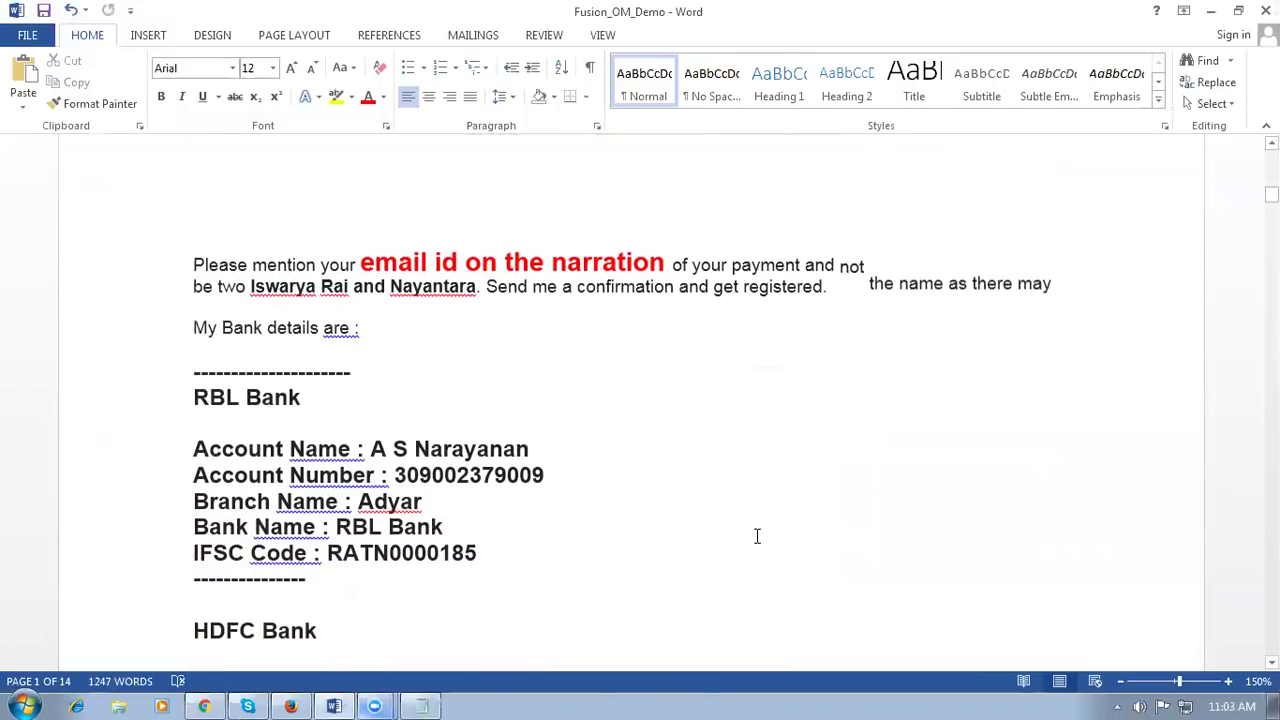
drag(362, 263, 586, 270)
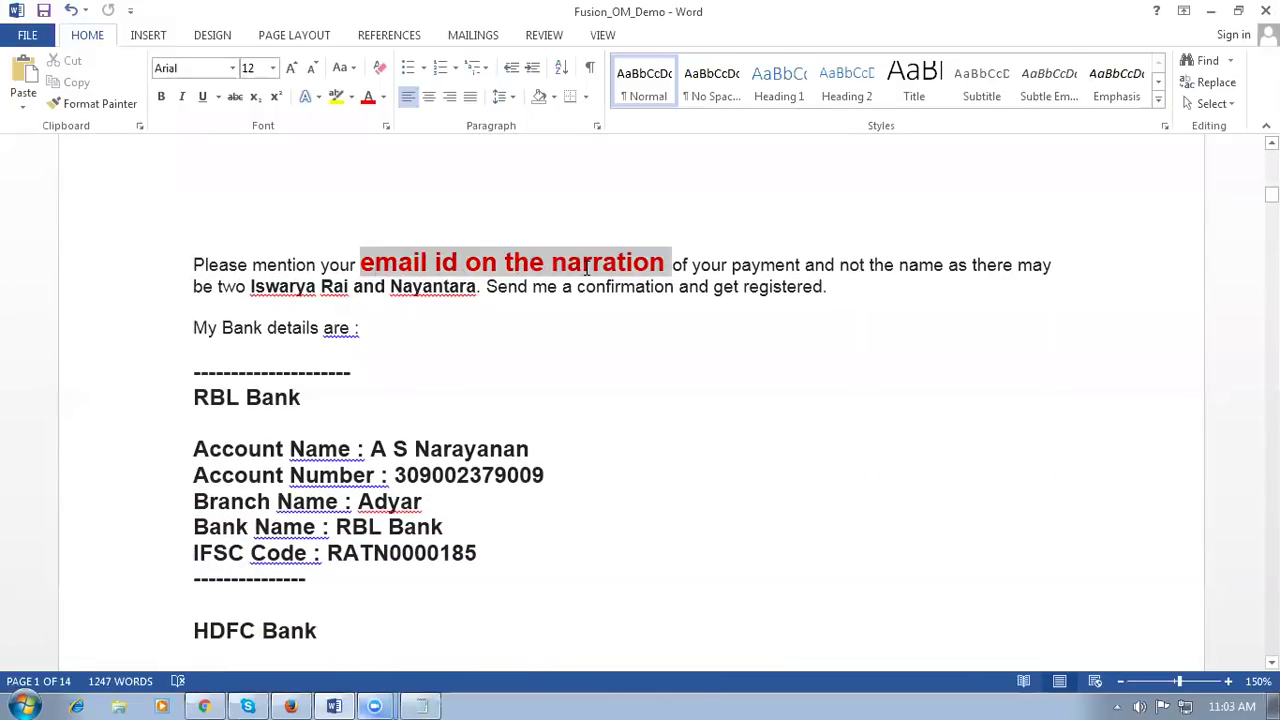
click(678, 457)
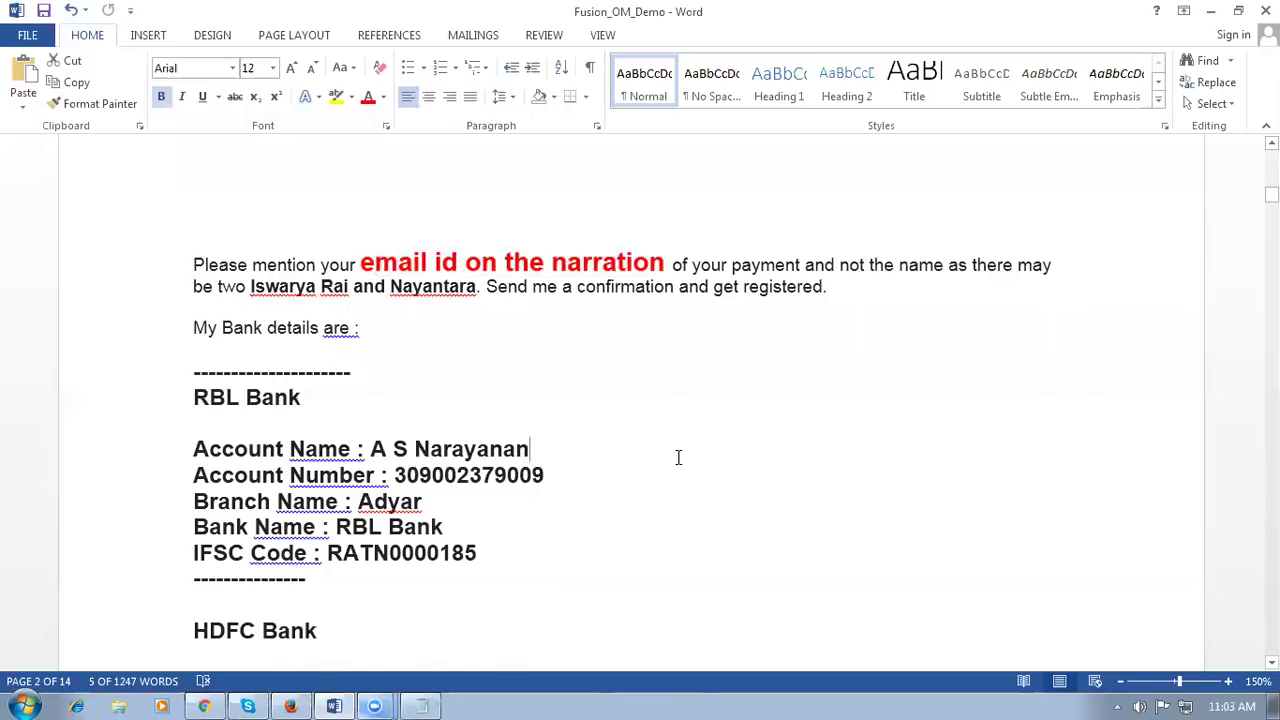
scroll(678, 457, down, 2)
scroll(678, 457, down, 2)
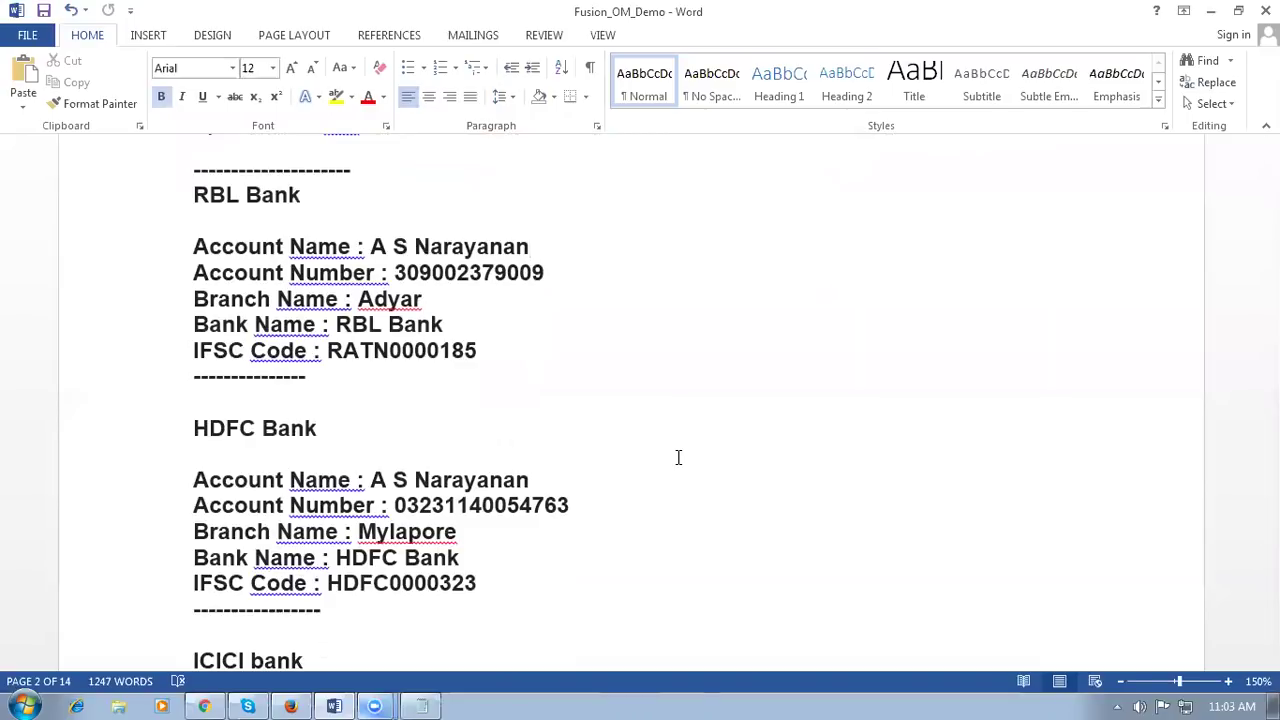
scroll(678, 457, down, 7)
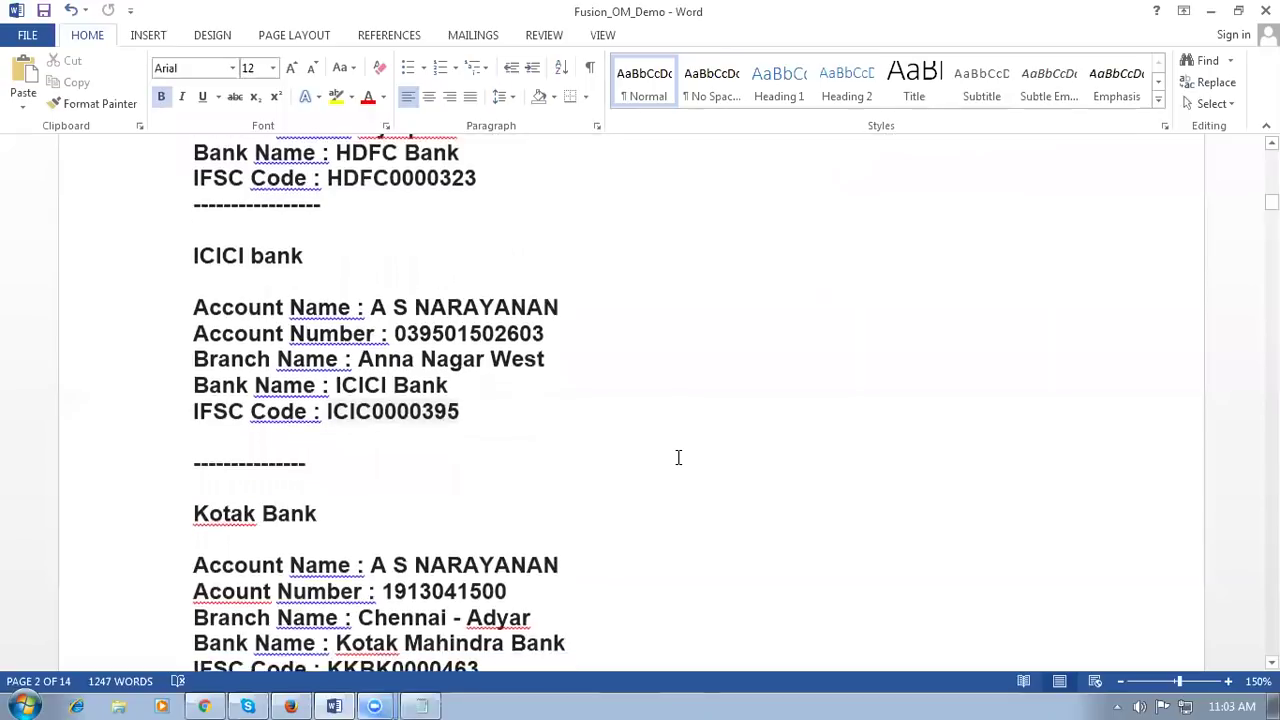
scroll(678, 457, up, 1)
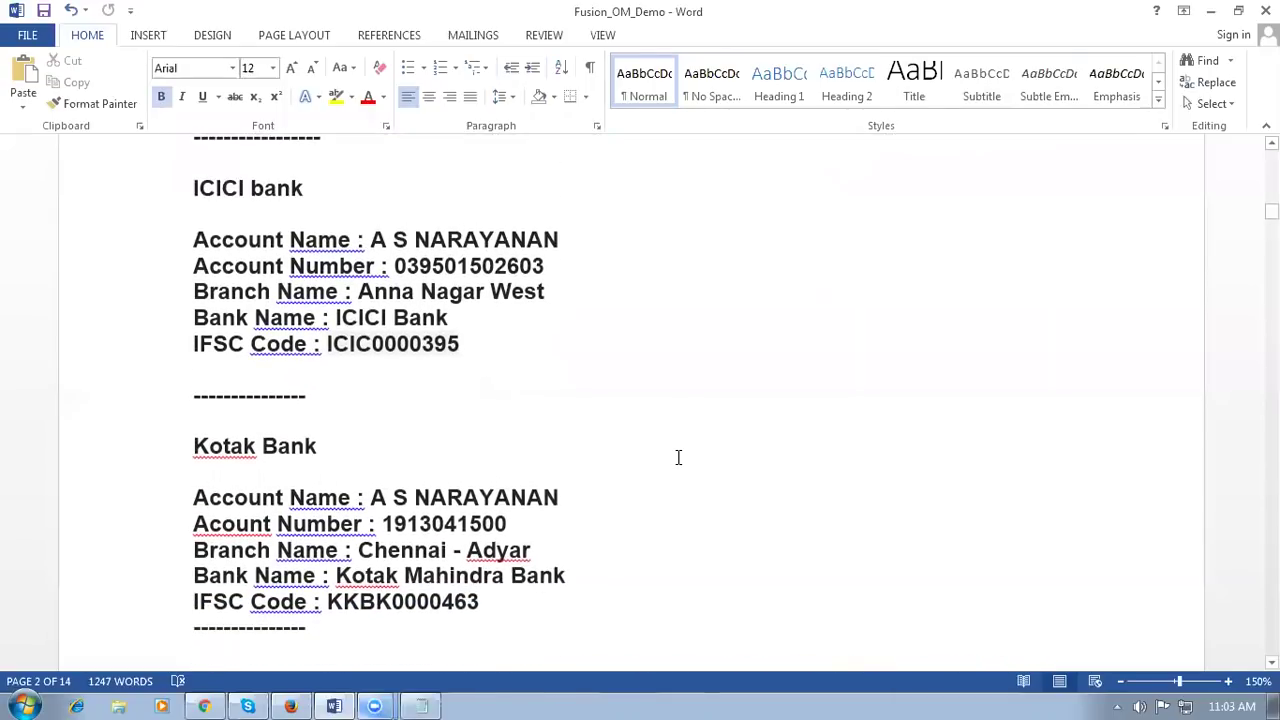
scroll(678, 457, down, 1)
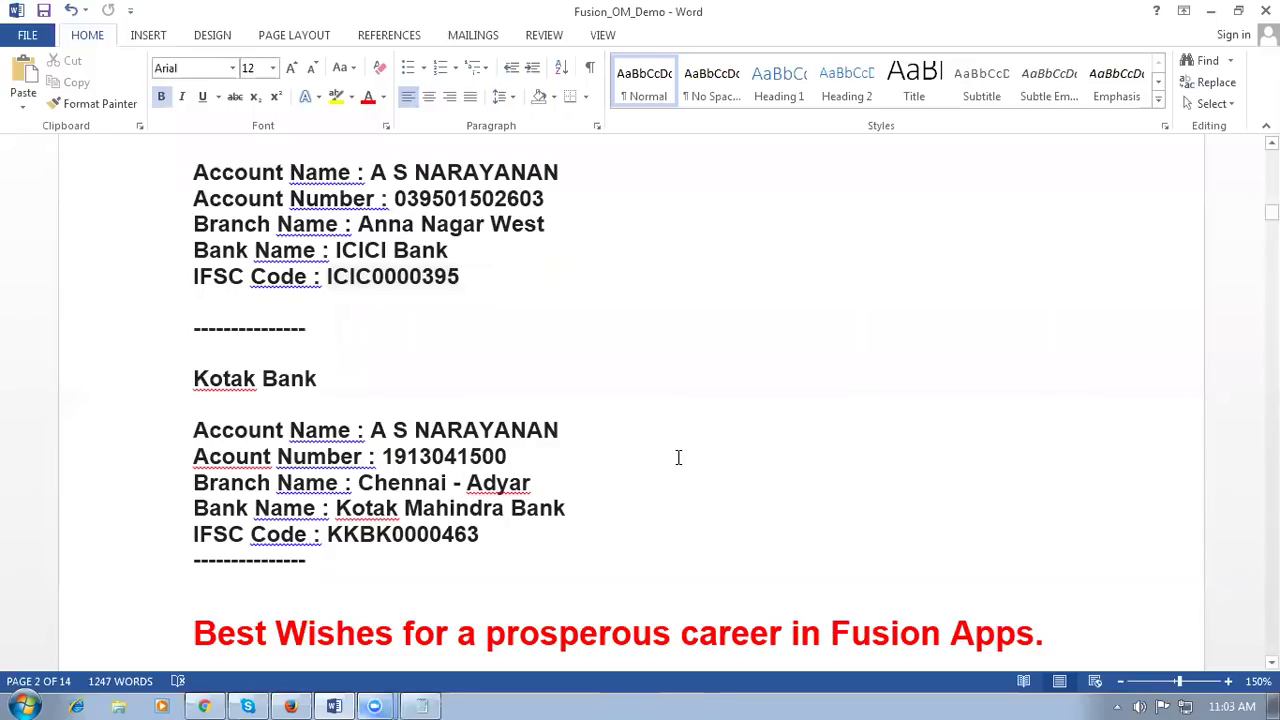
click(230, 598)
scroll(683, 596, down, 3)
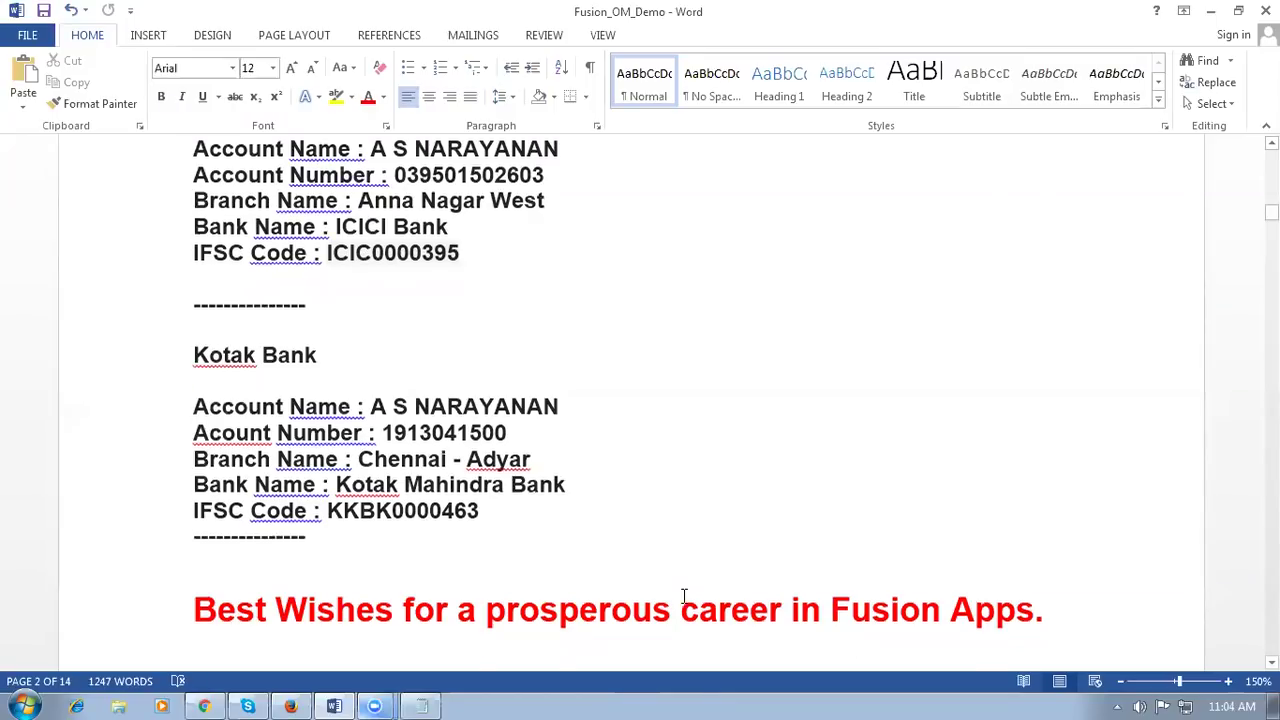
scroll(684, 596, down, 7)
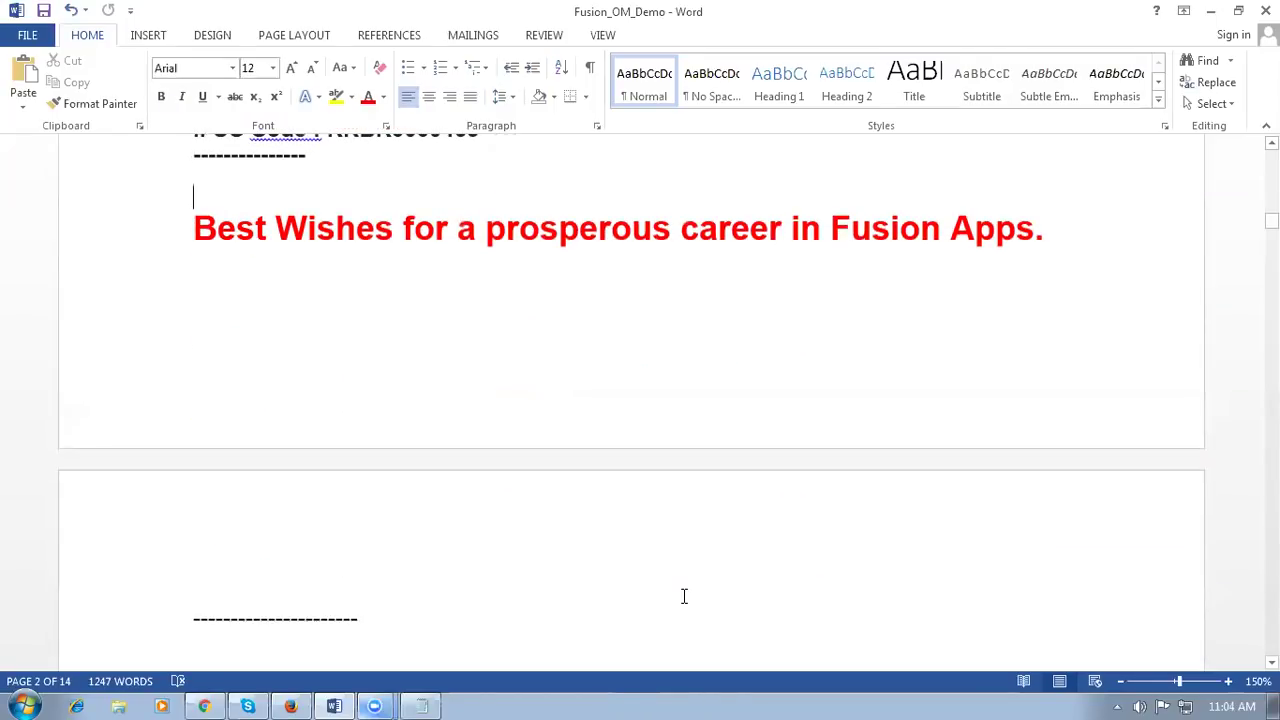
scroll(684, 596, down, 3)
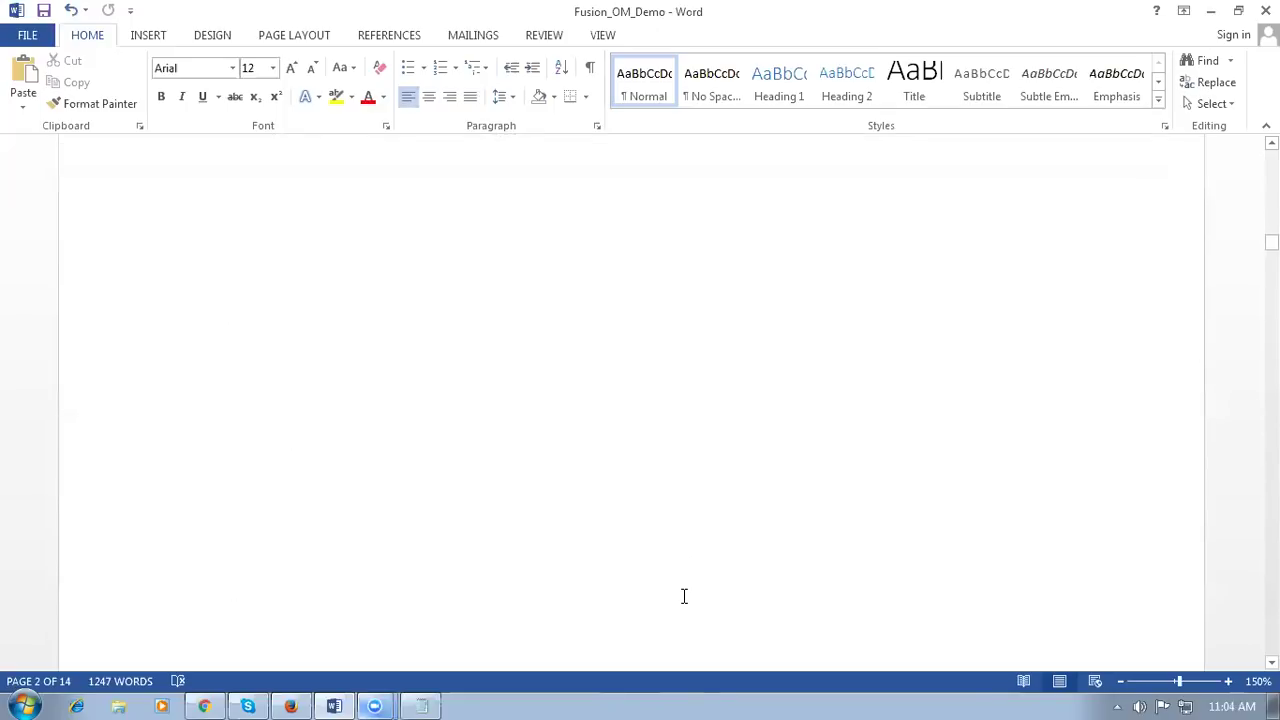
scroll(684, 596, up, 12)
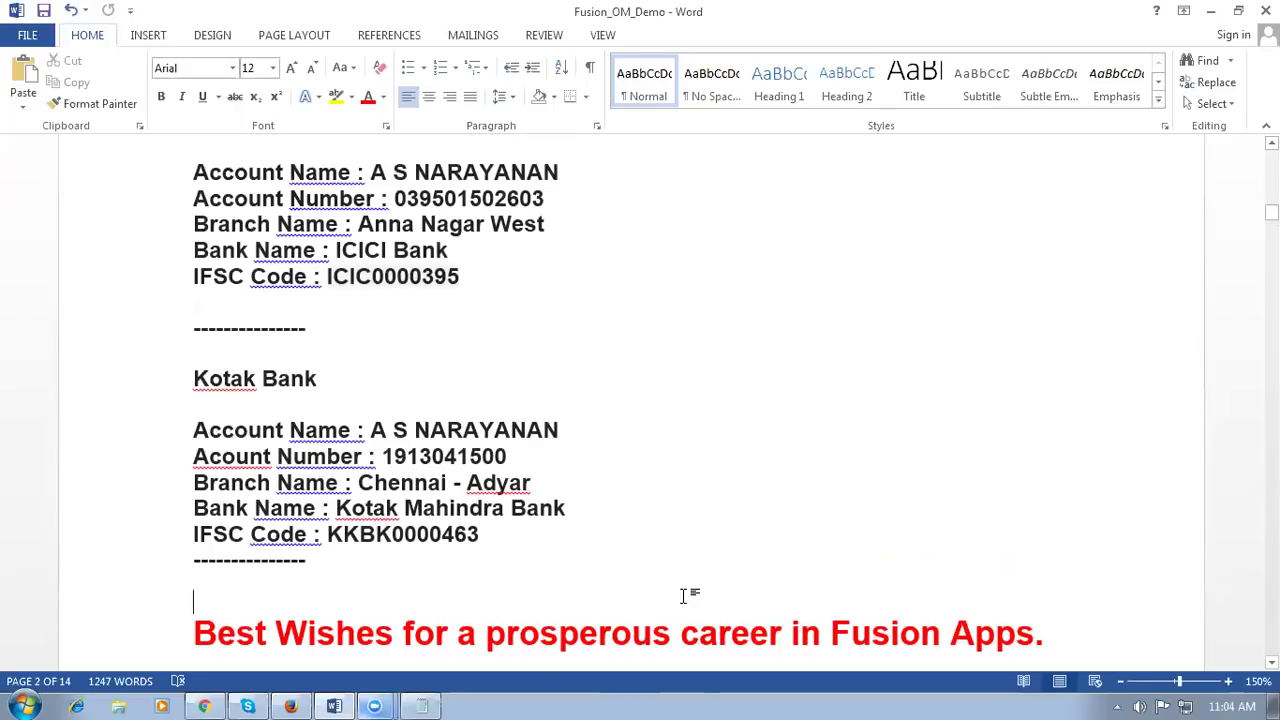
scroll(684, 596, up, 8)
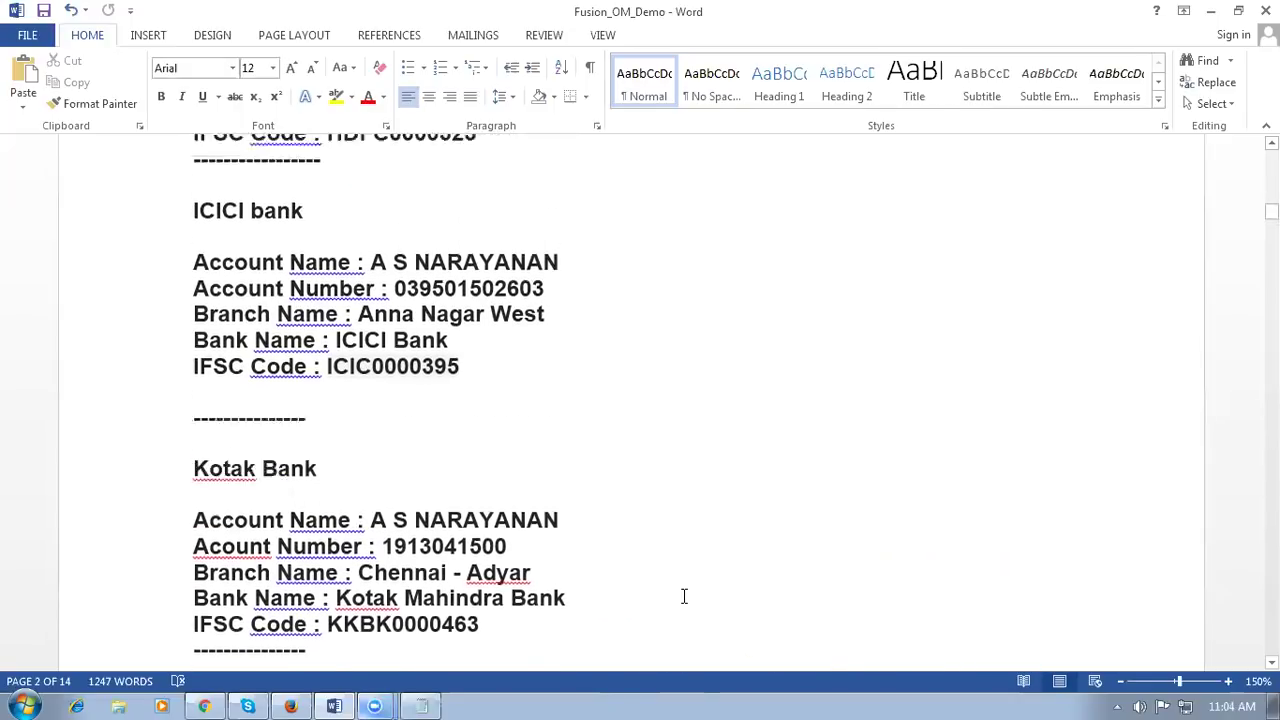
scroll(684, 596, up, 3)
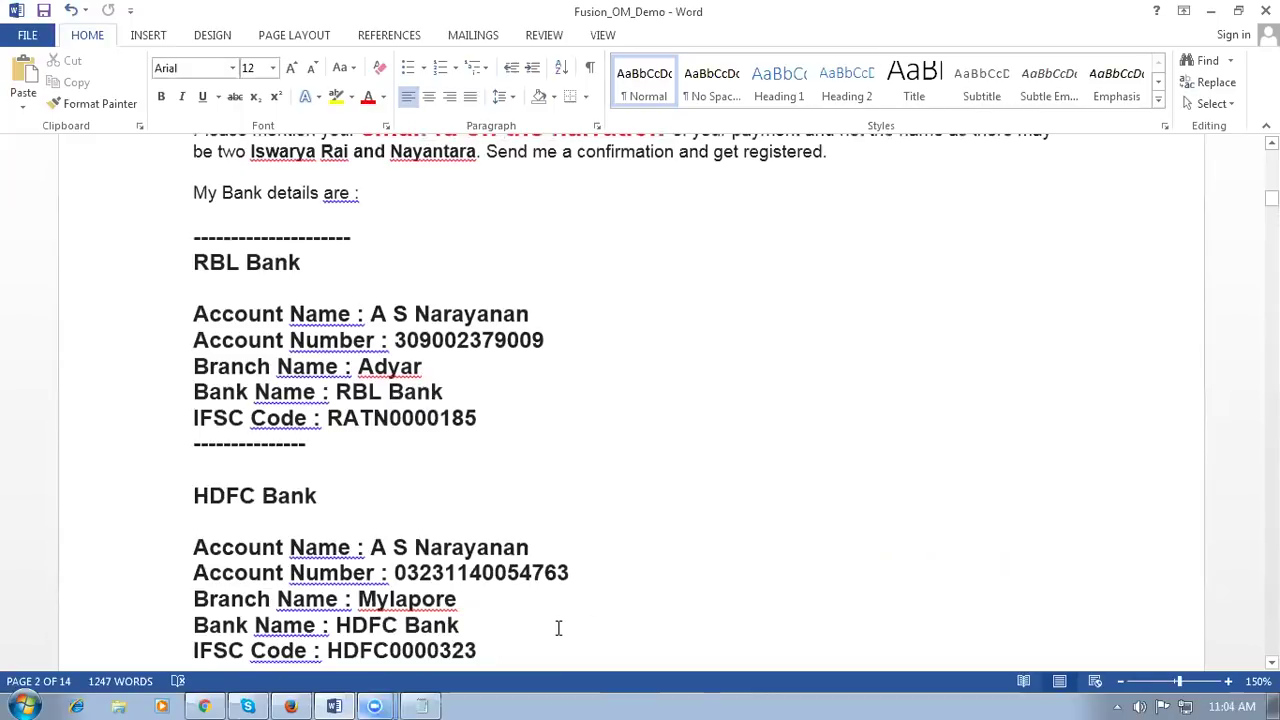
click(224, 518)
click(245, 460)
click(222, 292)
click(211, 476)
click(222, 520)
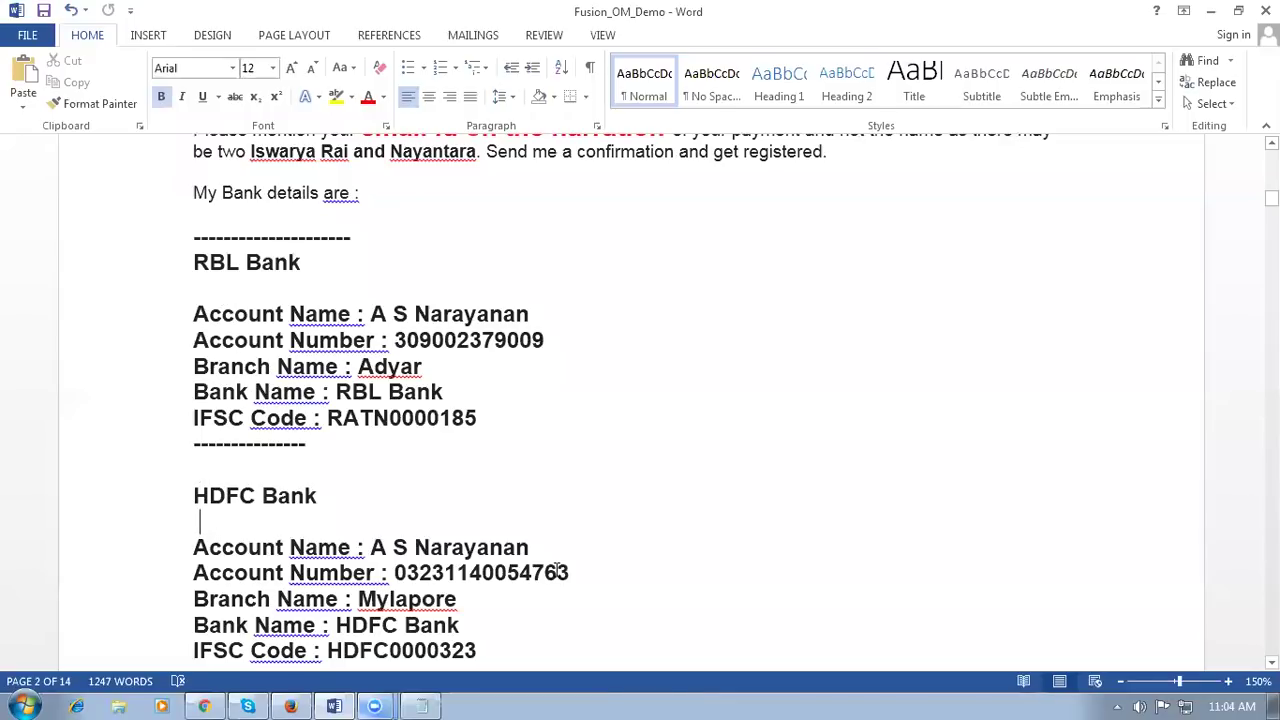